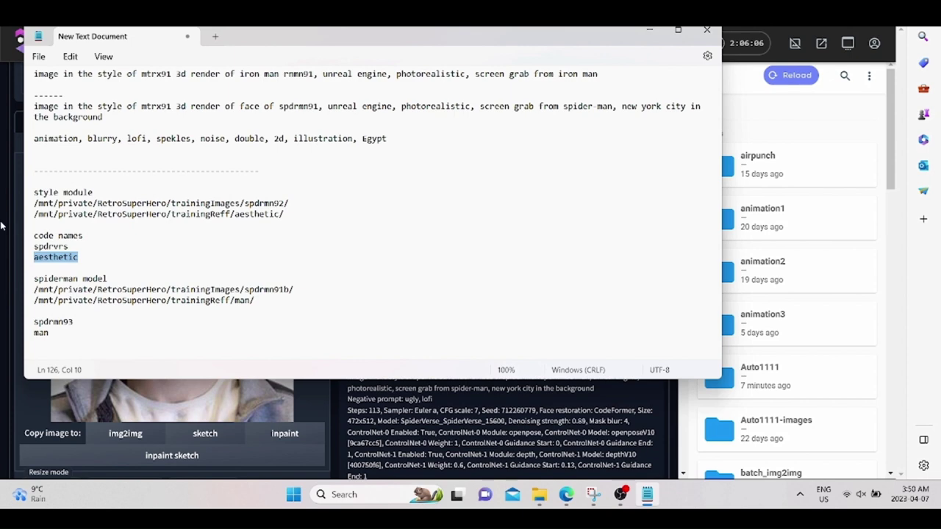
# Add 'aesthetic 3d' after 'spdrvrs' in the img2img prompt and generate.
pyautogui.scroll(5, 65, 189)
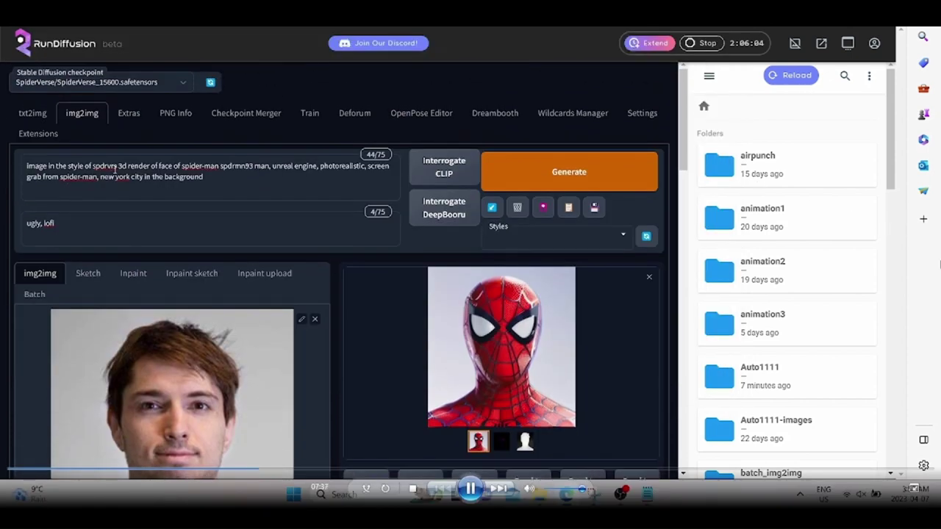
pyautogui.click(118, 163)
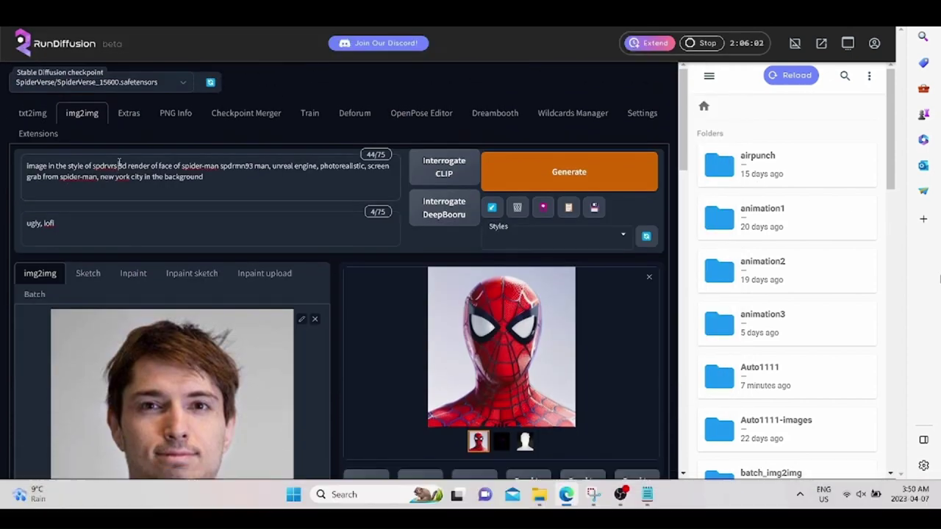
pyautogui.write('aesthetic 3d')
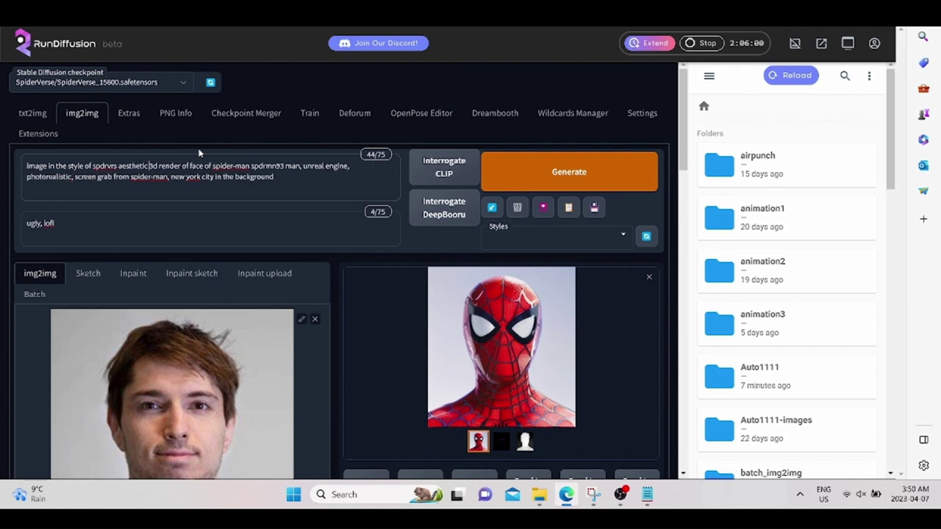
pyautogui.click(502, 172)
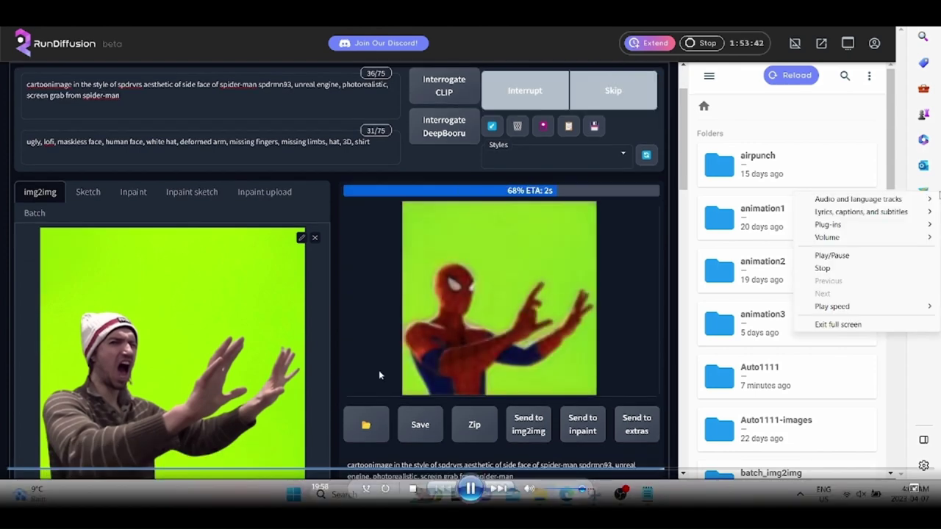
# Generate another batch of Spider-Man renders and review the results.
pyautogui.scroll(-1, 379, 370)
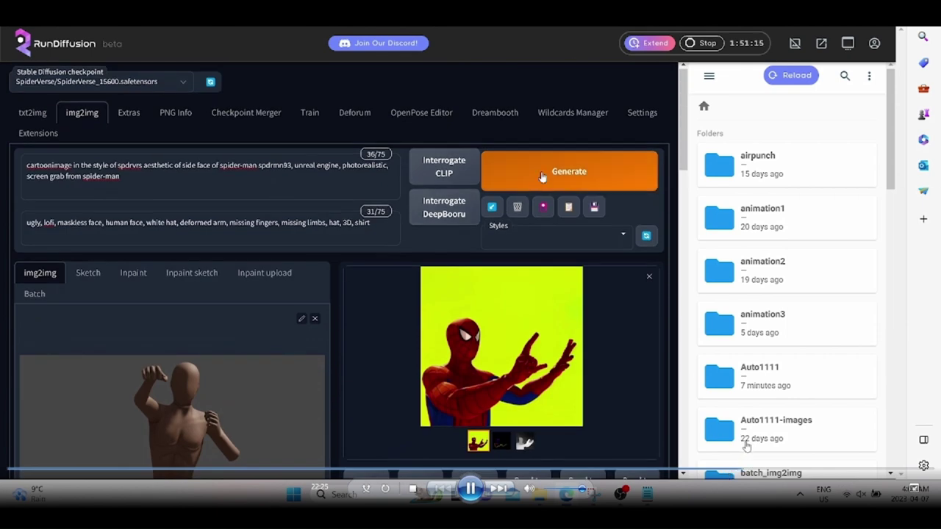
pyautogui.click(541, 177)
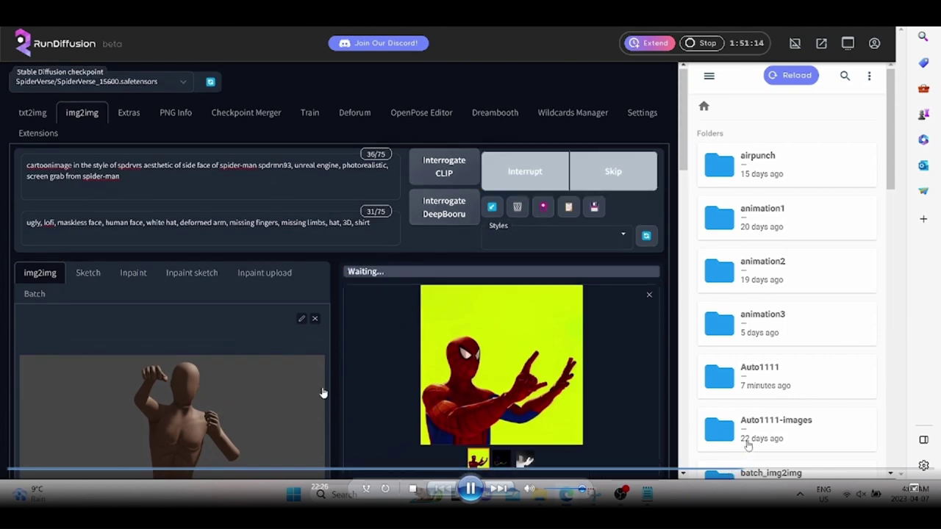
pyautogui.scroll(-2, 323, 392)
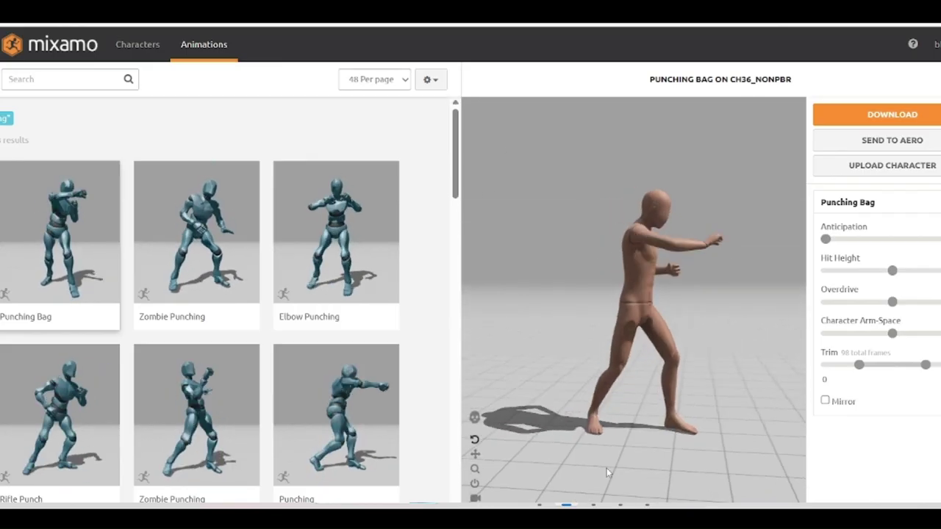
pyautogui.moveTo(558, 518)
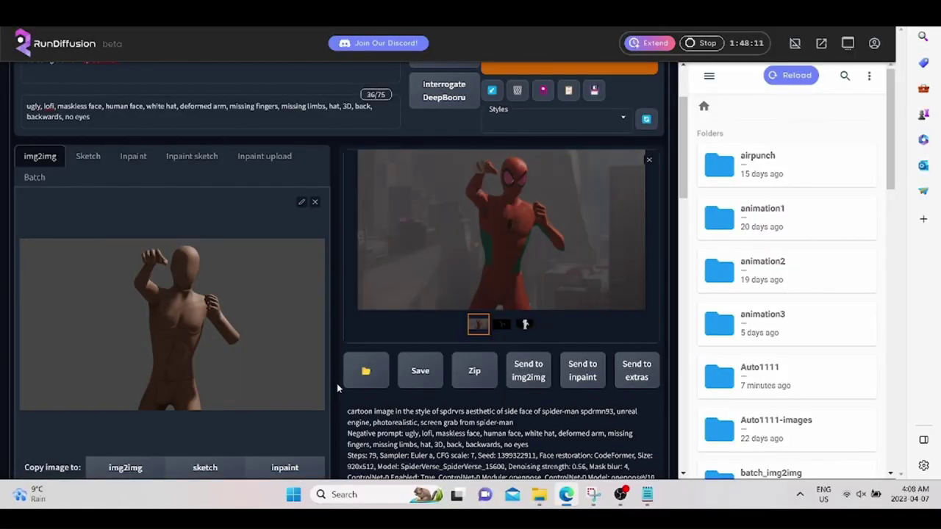
pyautogui.scroll(-1, 304, 384)
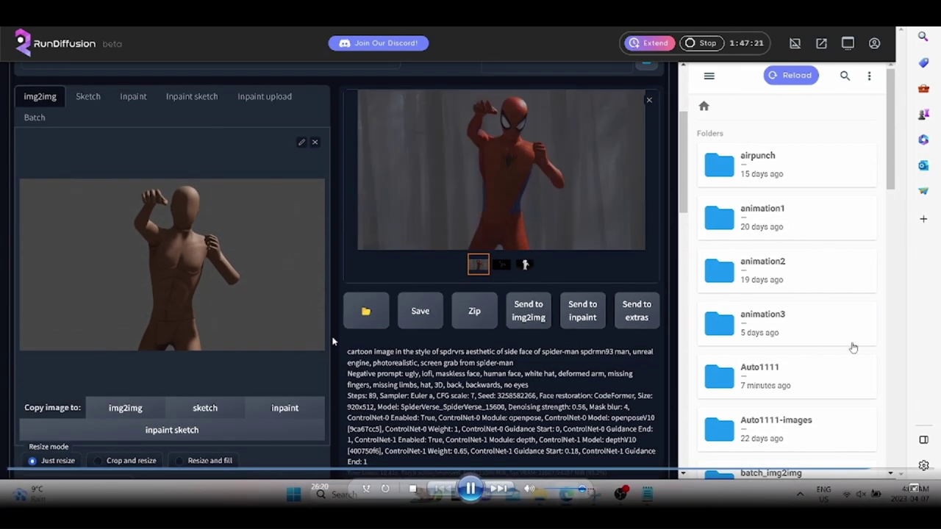
pyautogui.scroll(2, 333, 339)
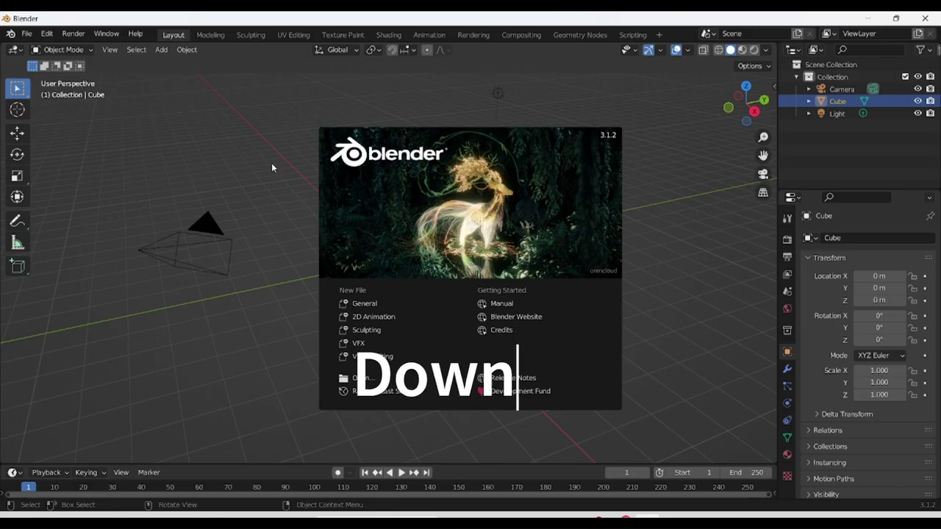
# Dismiss the splash and switch Blender's main area to the Video Sequencer.
pyautogui.click(91, 132)
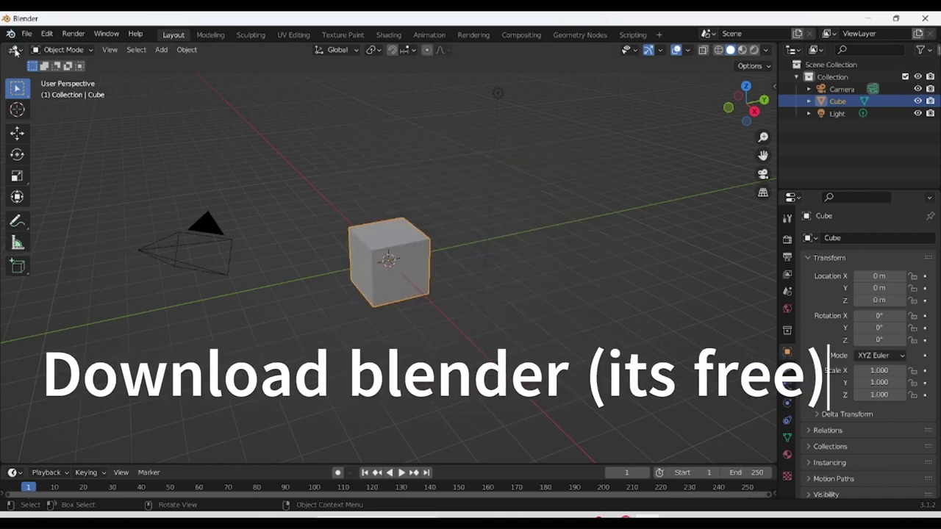
pyautogui.click(15, 50)
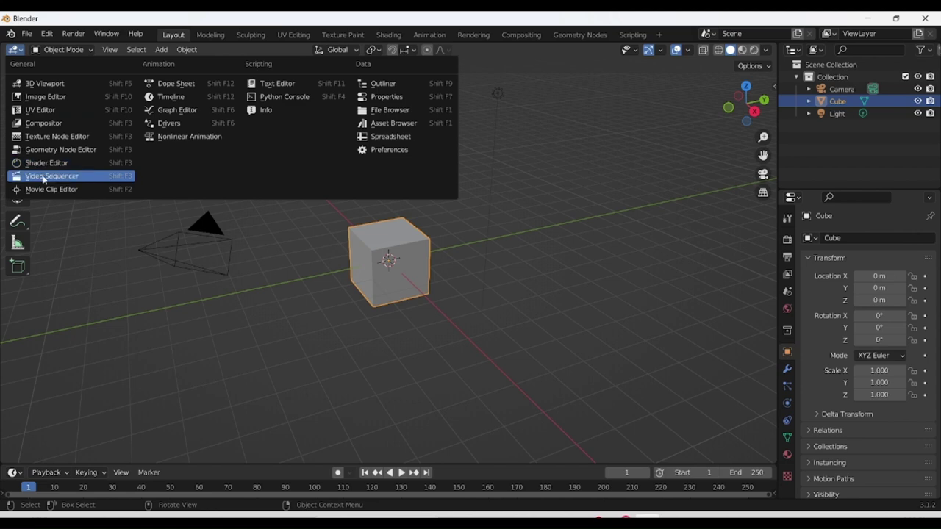
pyautogui.click(44, 177)
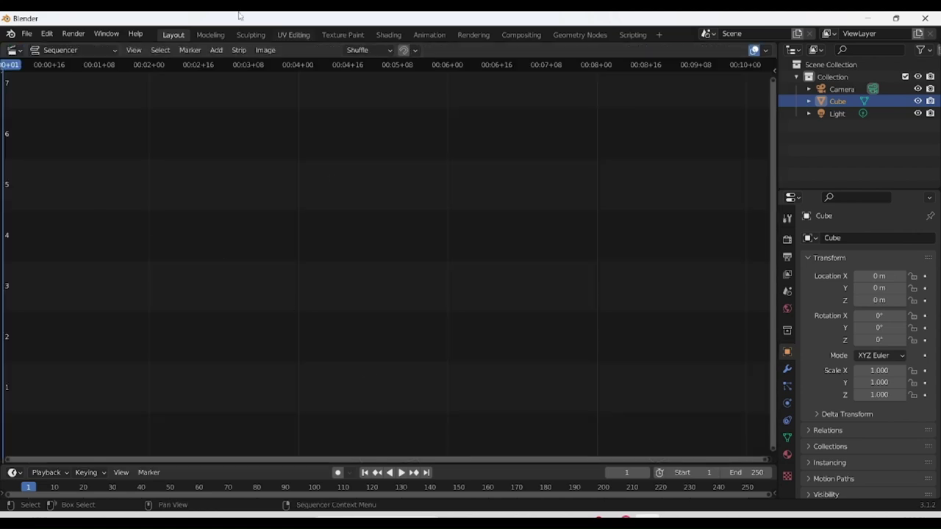
# Add face video.mkv from Downloads > face demo as a movie strip.
pyautogui.click(216, 50)
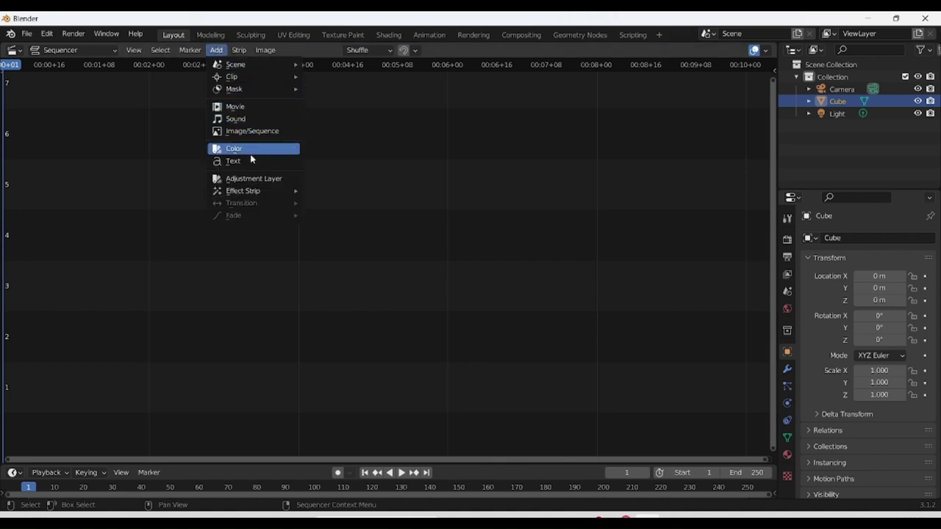
pyautogui.click(239, 106)
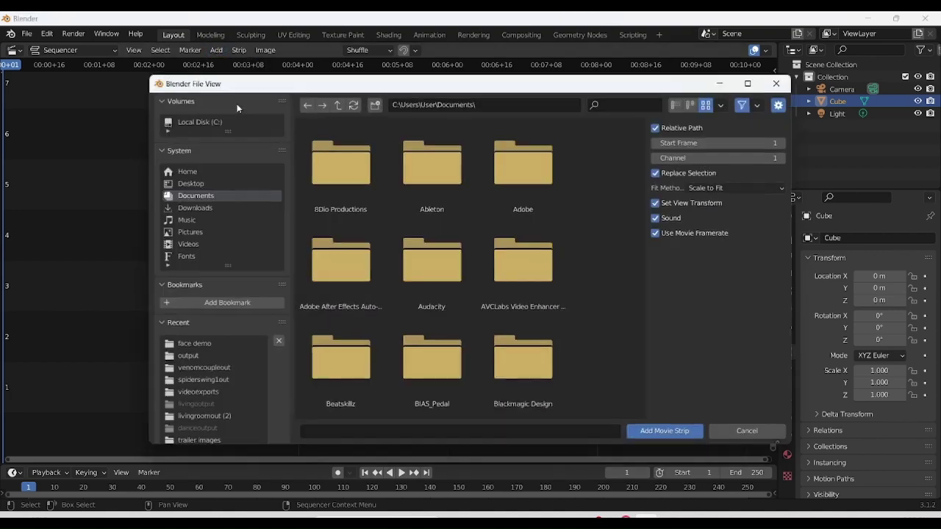
pyautogui.click(198, 208)
pyautogui.click(630, 105)
pyautogui.write('fa')
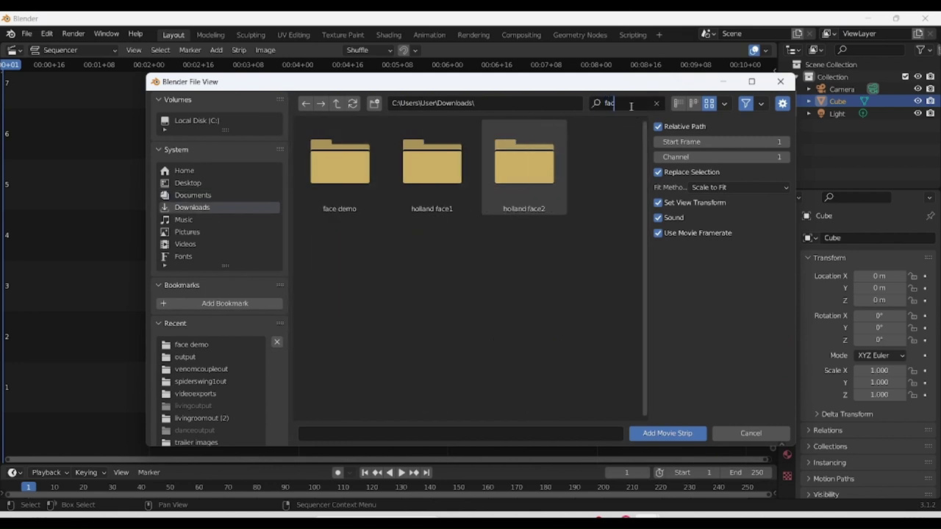
pyautogui.write('c')
pyautogui.doubleClick(338, 175)
pyautogui.click(456, 290)
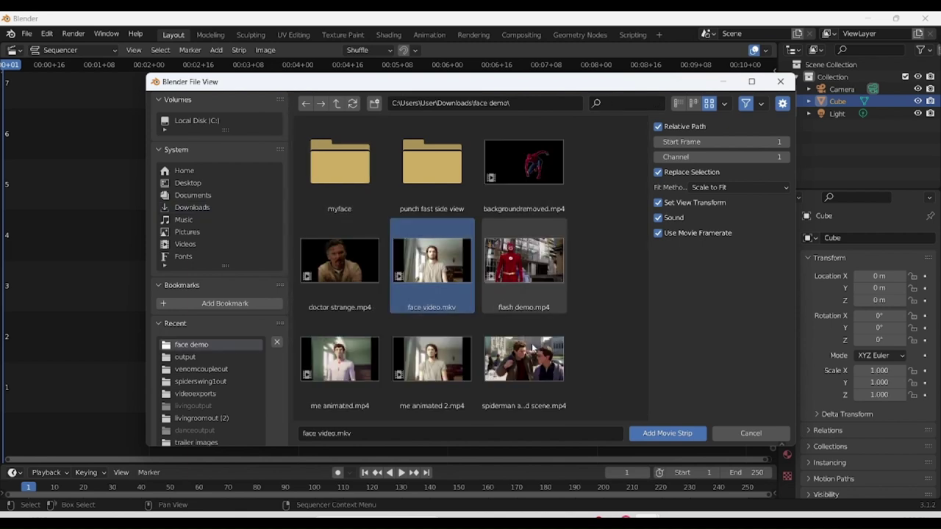
pyautogui.click(667, 434)
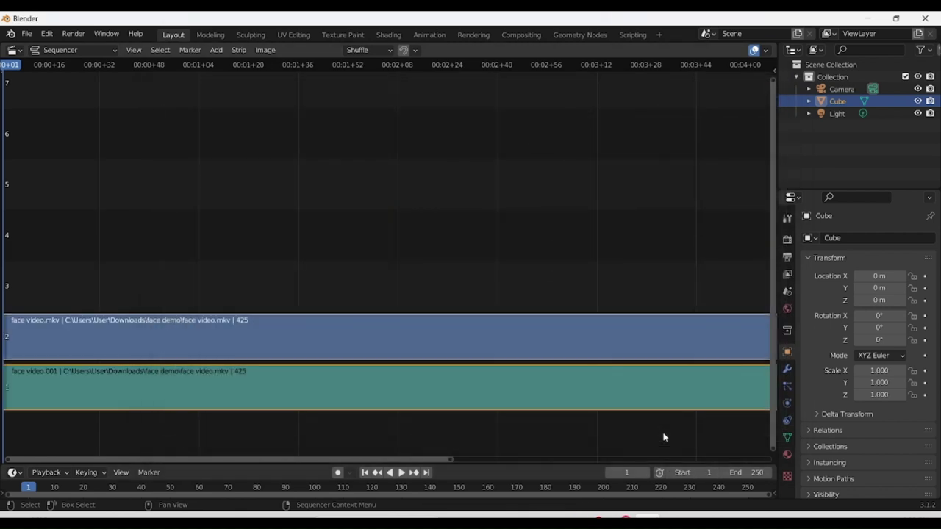
# Show Output Properties alongside the face video's file properties.
pyautogui.click(787, 258)
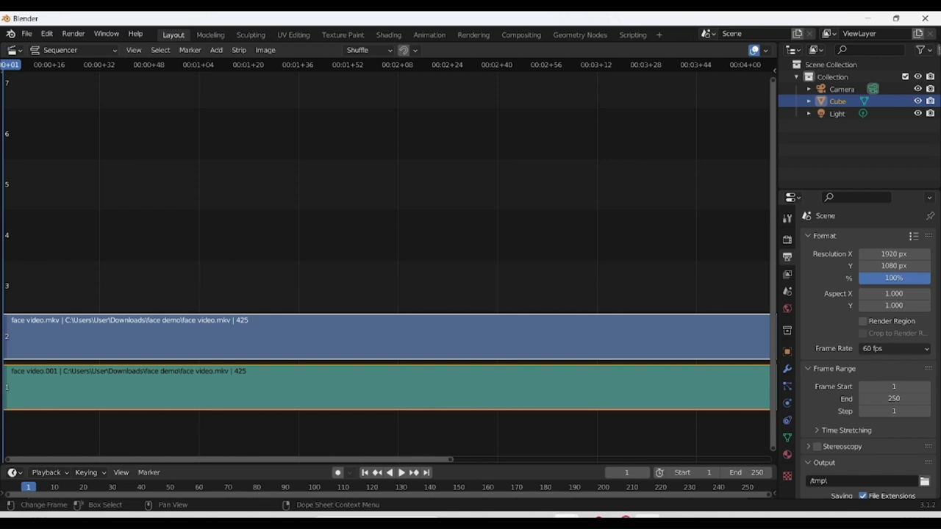
pyautogui.moveTo(607, 513)
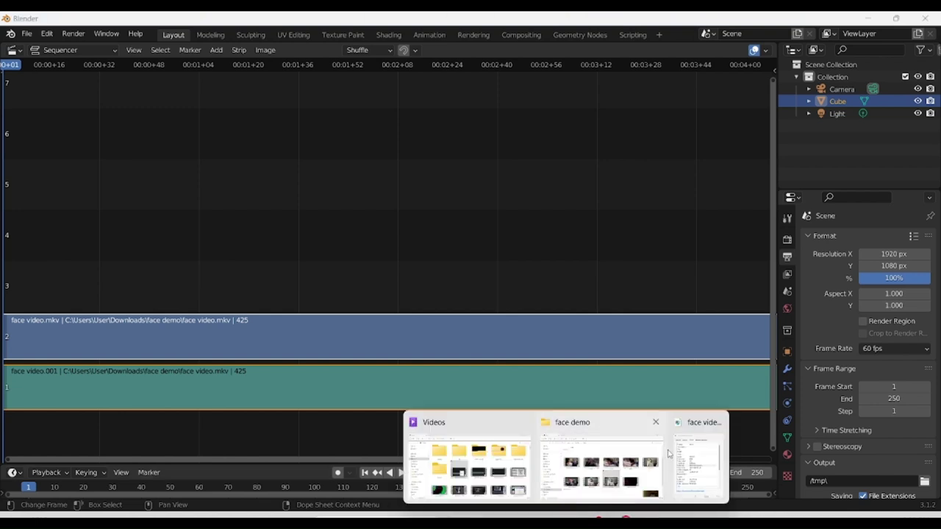
pyautogui.click(709, 424)
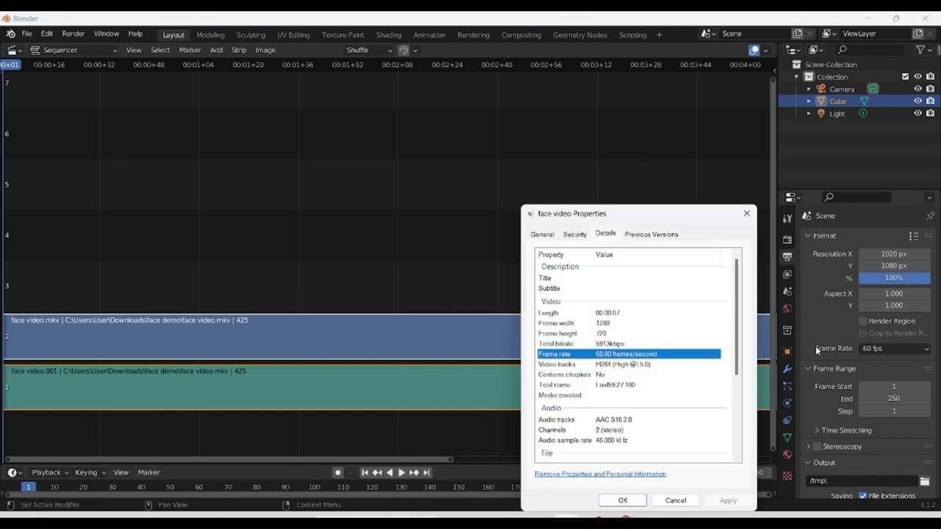
# Set output Resolution X to 1280, leaving the height unchanged.
pyautogui.click(893, 254)
pyautogui.write('1280')
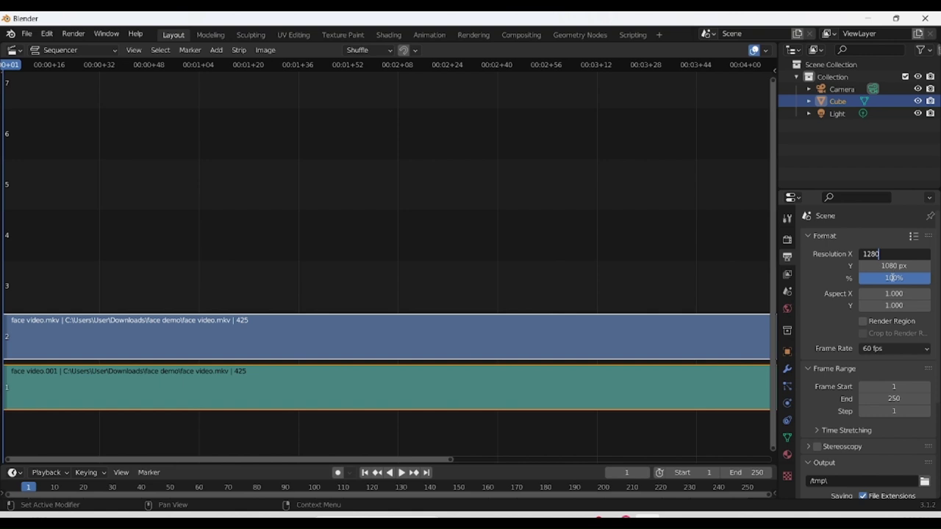
pyautogui.press('Tab')
pyautogui.write('7')
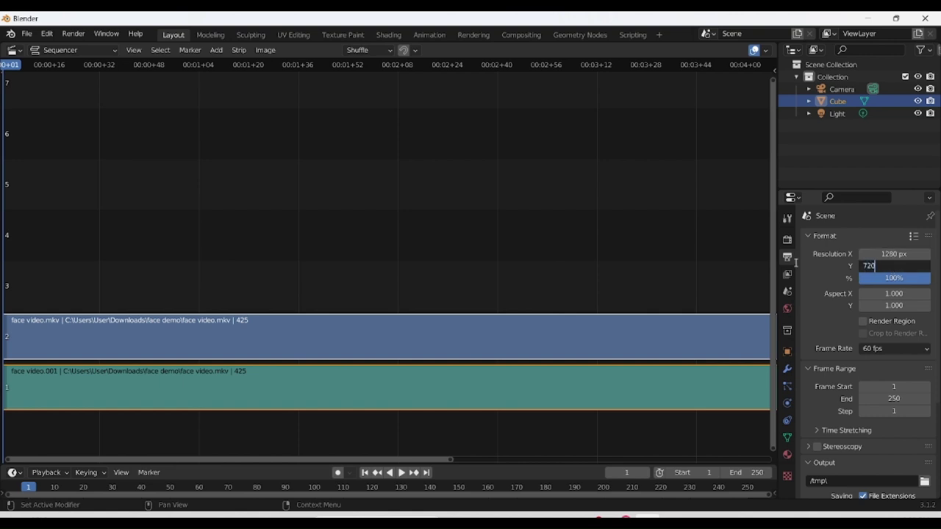
pyautogui.press('Escape')
# Attempt to edit the frame range end value, then cancel the edit.
pyautogui.scroll(-1, 805, 284)
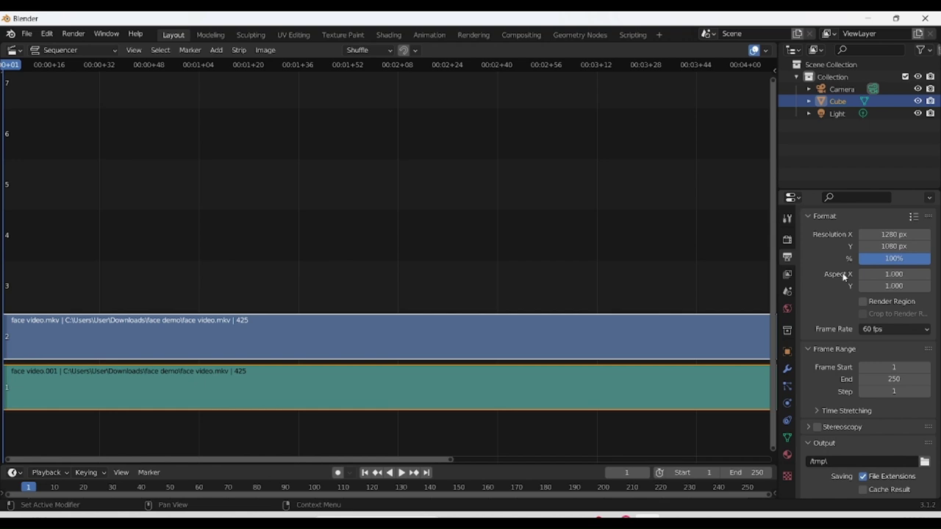
pyautogui.click(897, 379)
pyautogui.moveTo(897, 381); pyautogui.dragTo(842, 376)
pyautogui.write('524')
pyautogui.press('BackSpace')
pyautogui.press('BackSpace')
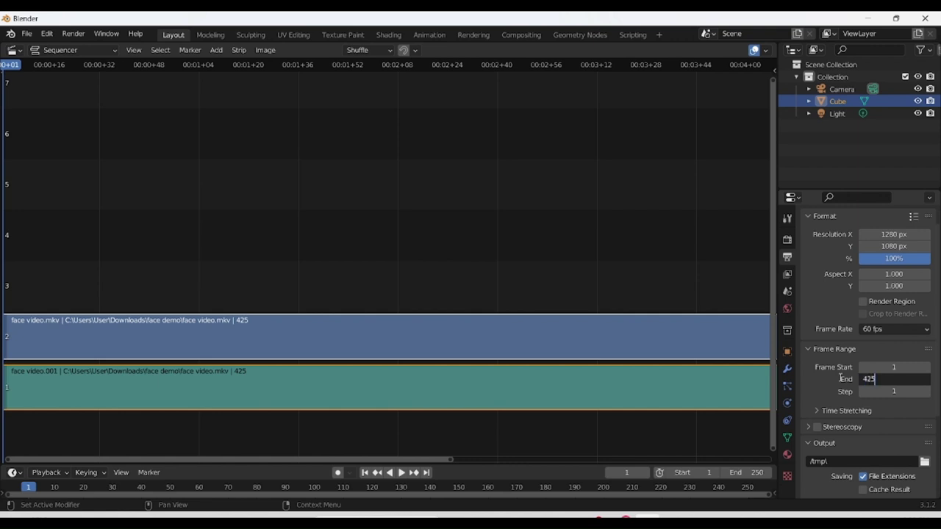
pyautogui.press('Escape')
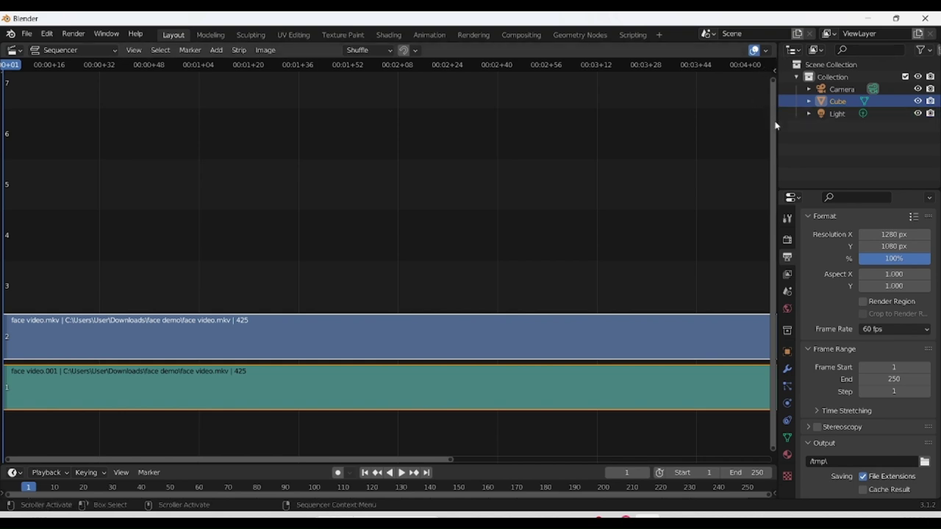
# Scrub the playhead to find the last frame of the face video strips.
pyautogui.moveTo(778, 125); pyautogui.dragTo(704, 125)
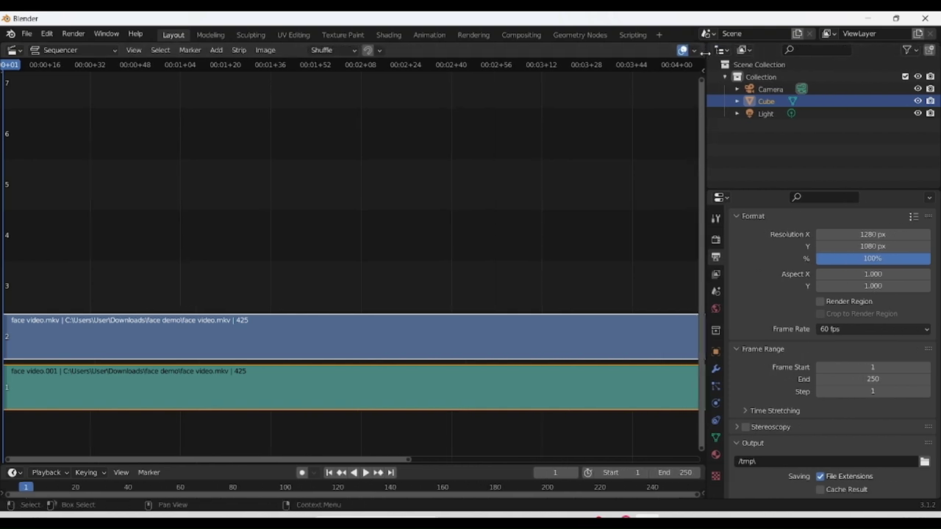
pyautogui.moveTo(704, 64); pyautogui.dragTo(755, 220)
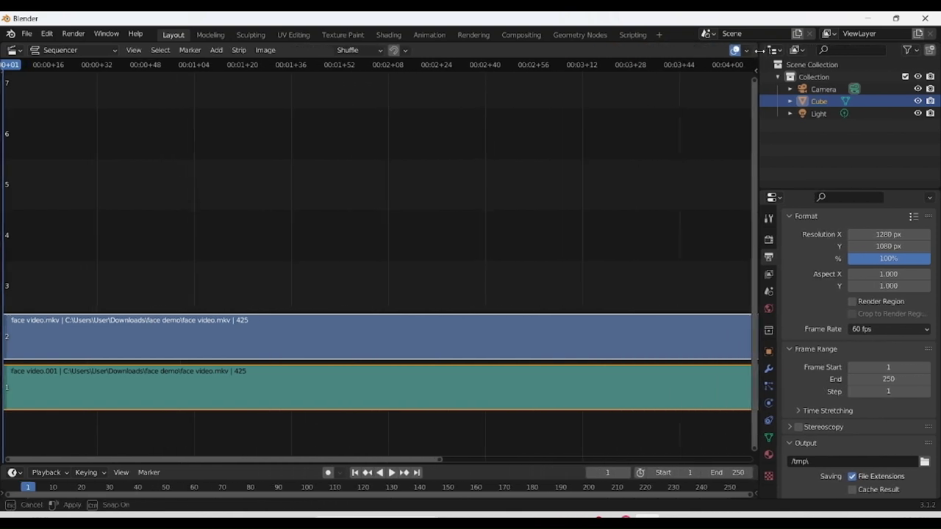
pyautogui.click(590, 65)
pyautogui.hscroll(5, 657, 419)
pyautogui.click(587, 254)
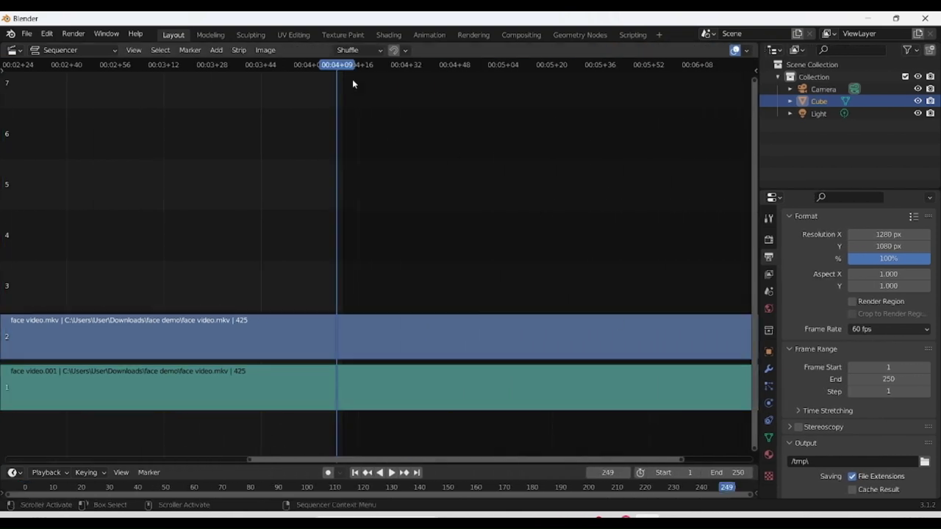
pyautogui.moveTo(344, 72); pyautogui.dragTo(660, 76)
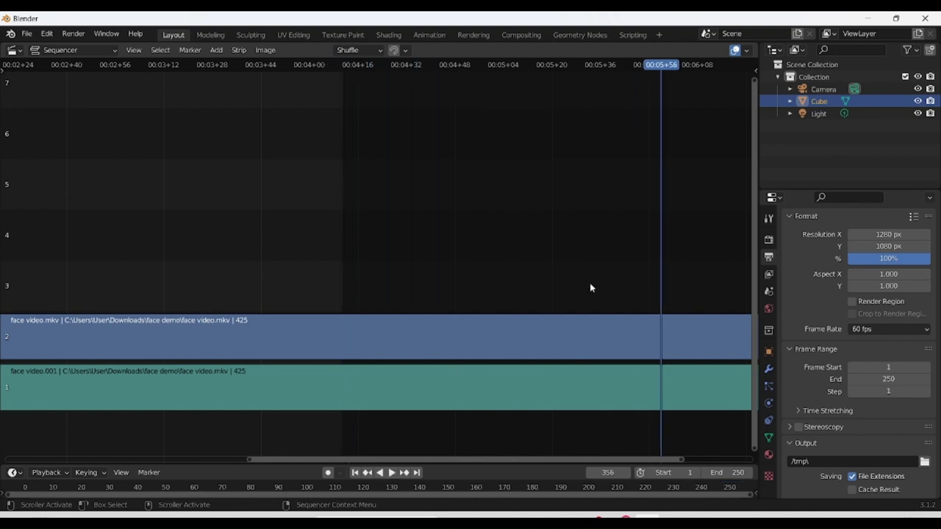
pyautogui.moveTo(523, 461); pyautogui.dragTo(718, 457)
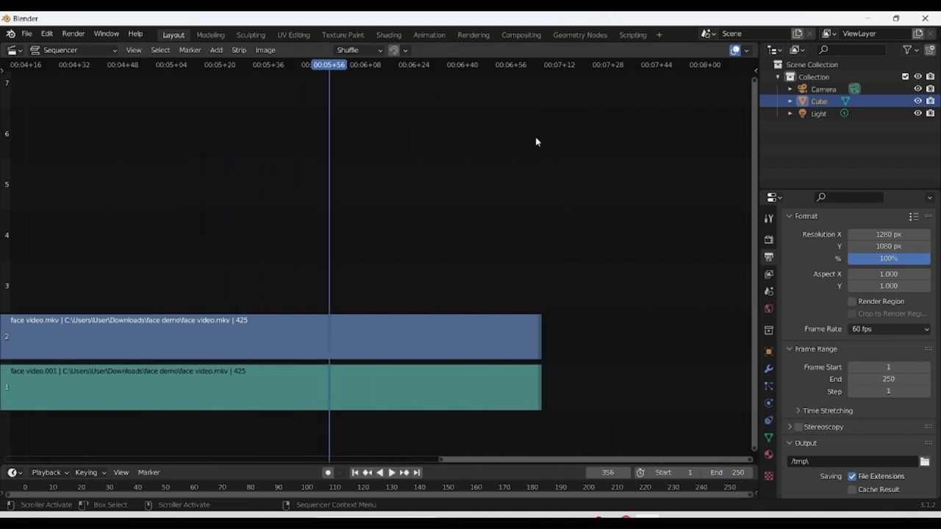
pyautogui.moveTo(515, 64); pyautogui.dragTo(517, 110)
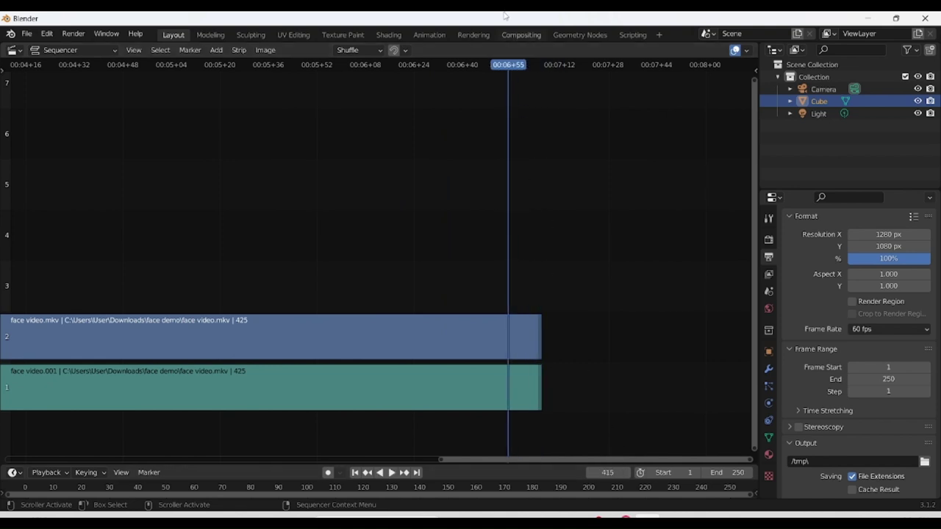
pyautogui.moveTo(507, 66); pyautogui.dragTo(542, 72)
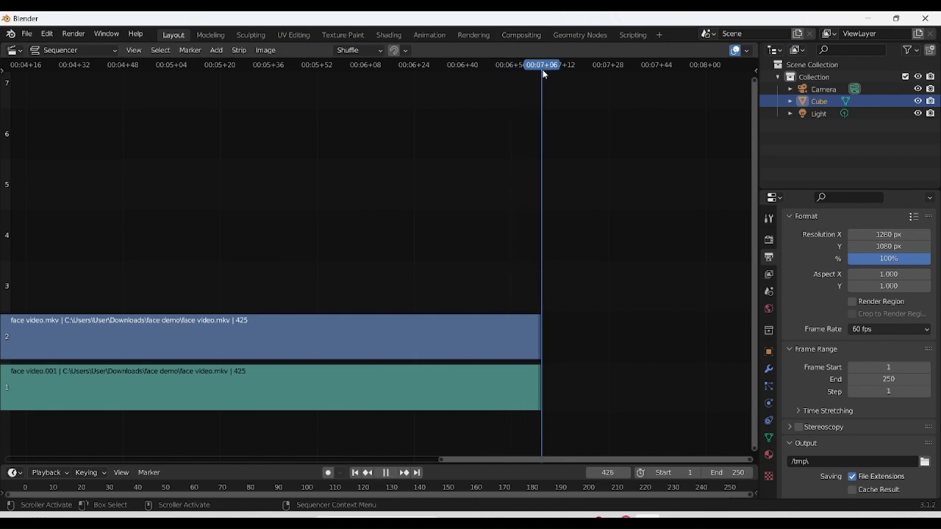
pyautogui.moveTo(543, 74); pyautogui.dragTo(543, 74)
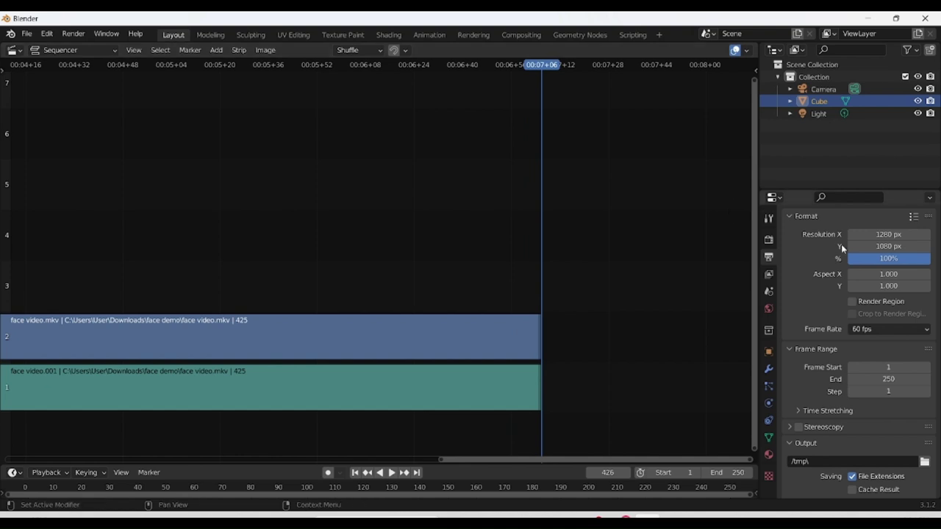
# Set the Frame Range End to 425.
pyautogui.click(874, 377)
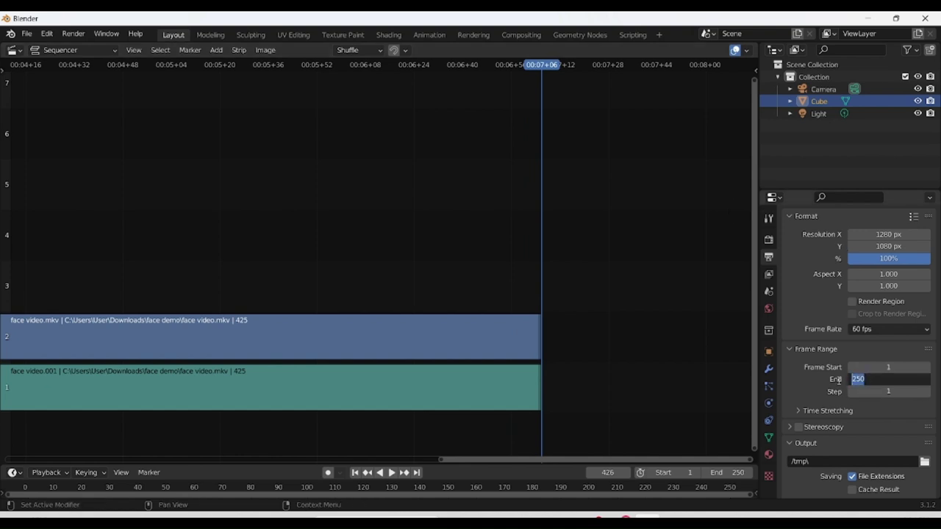
pyautogui.write('425')
pyautogui.press('Return')
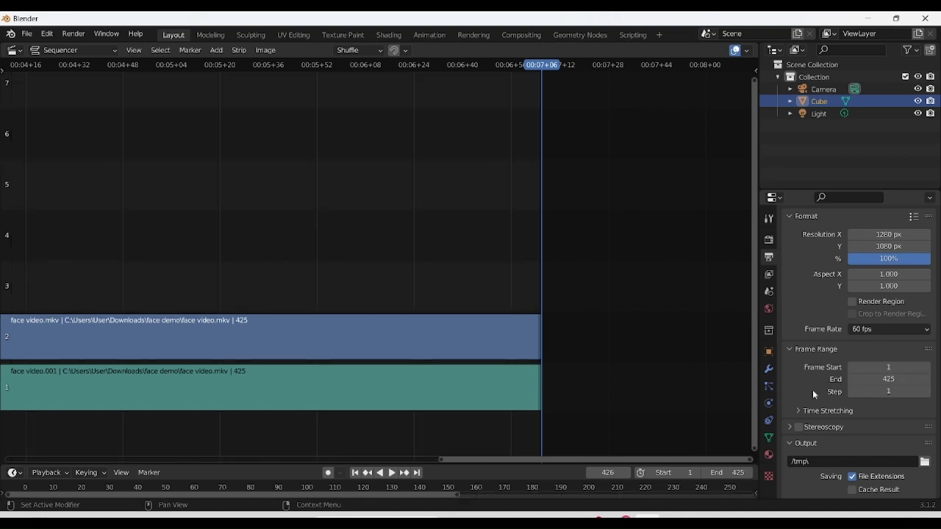
# Create an outputface folder in Downloads and set it as the render output path.
pyautogui.scroll(-2, 816, 447)
pyautogui.scroll(-1, 816, 447)
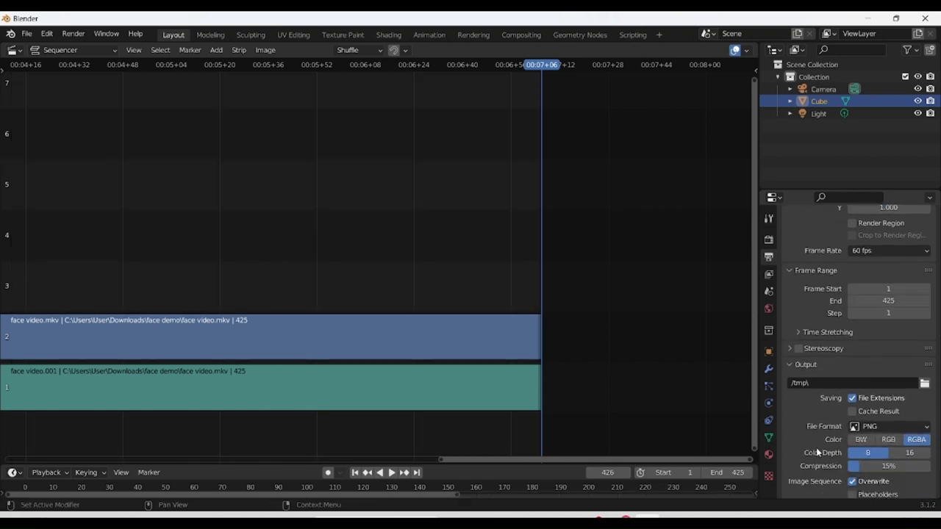
pyautogui.click(924, 383)
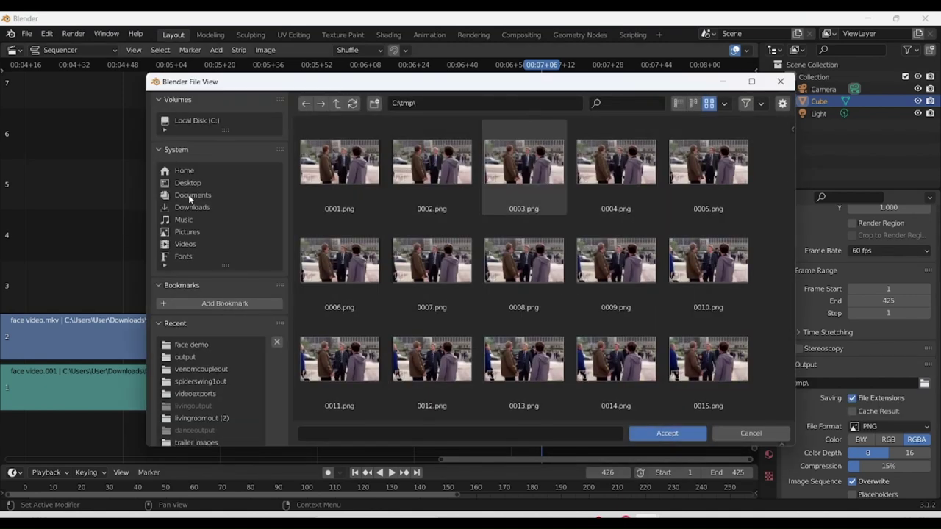
pyautogui.click(195, 207)
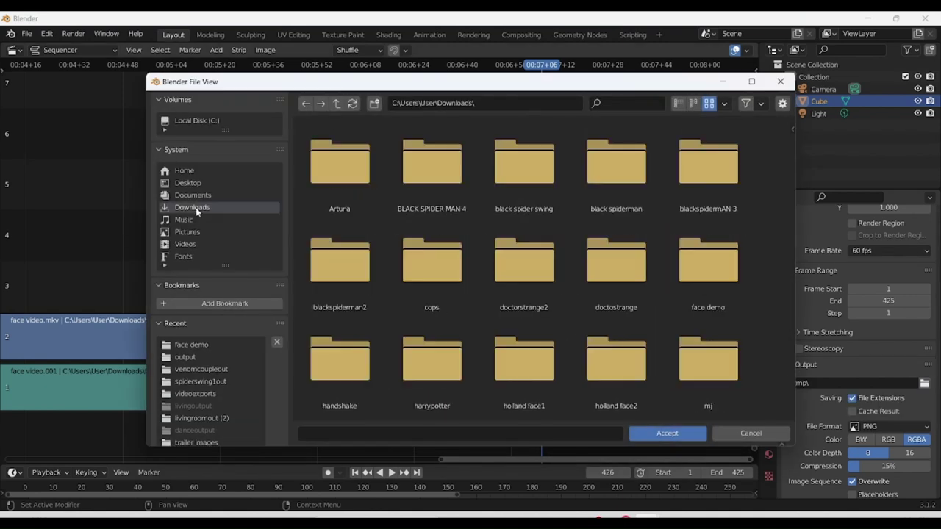
pyautogui.click(372, 105)
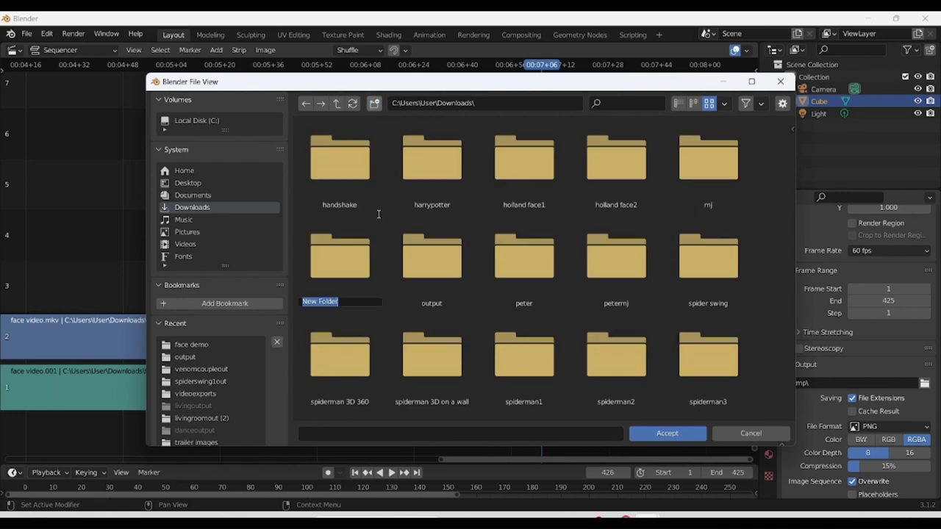
pyautogui.write('outputface')
pyautogui.press('Return')
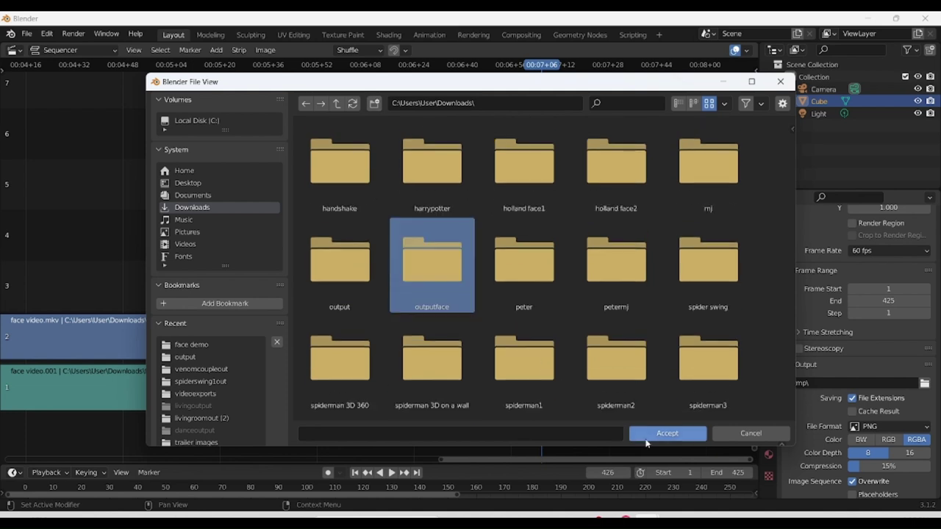
pyautogui.click(646, 436)
pyautogui.click(656, 436)
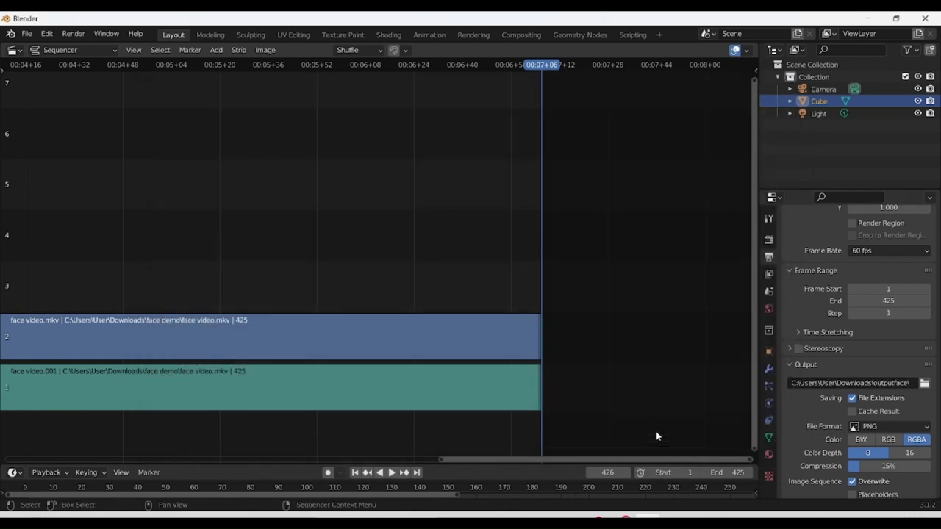
pyautogui.scroll(-2, 845, 426)
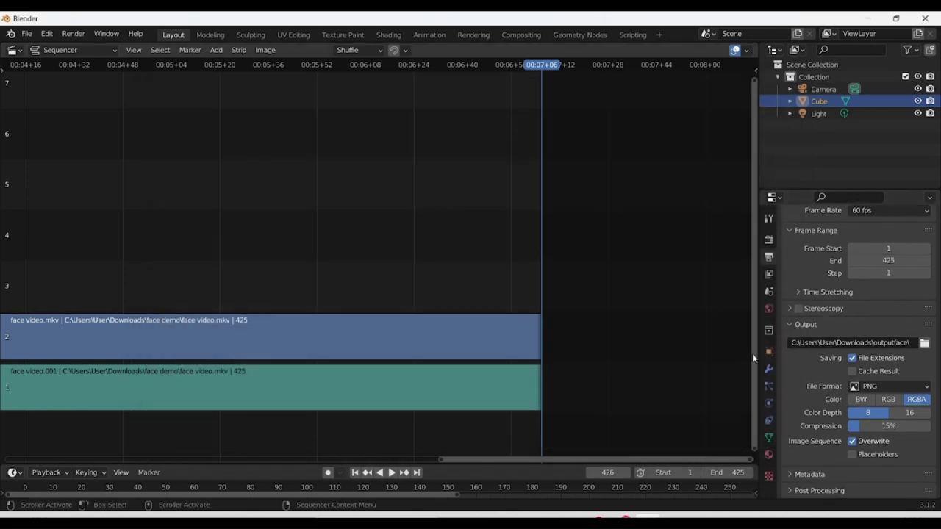
# Render the full animation to PNG frames with Render Animation.
pyautogui.scroll(1, 98, 154)
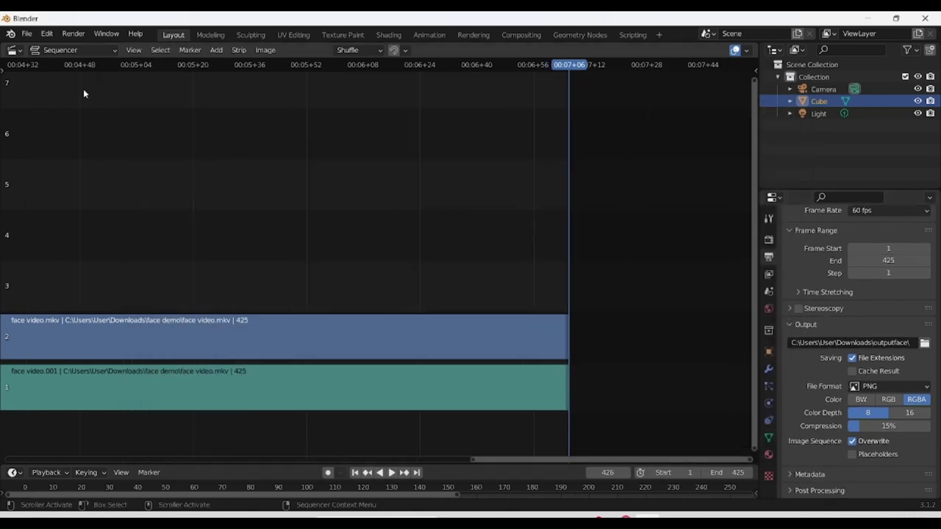
pyautogui.click(70, 41)
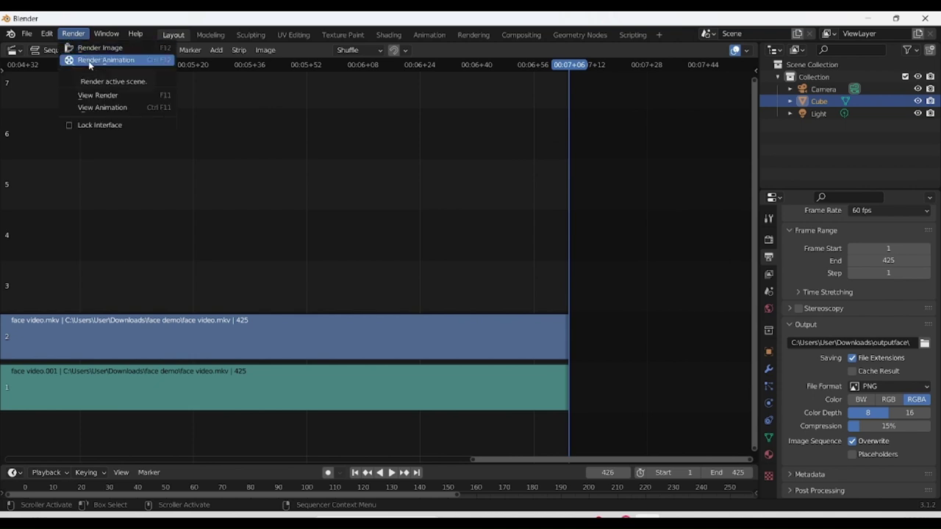
pyautogui.click(89, 63)
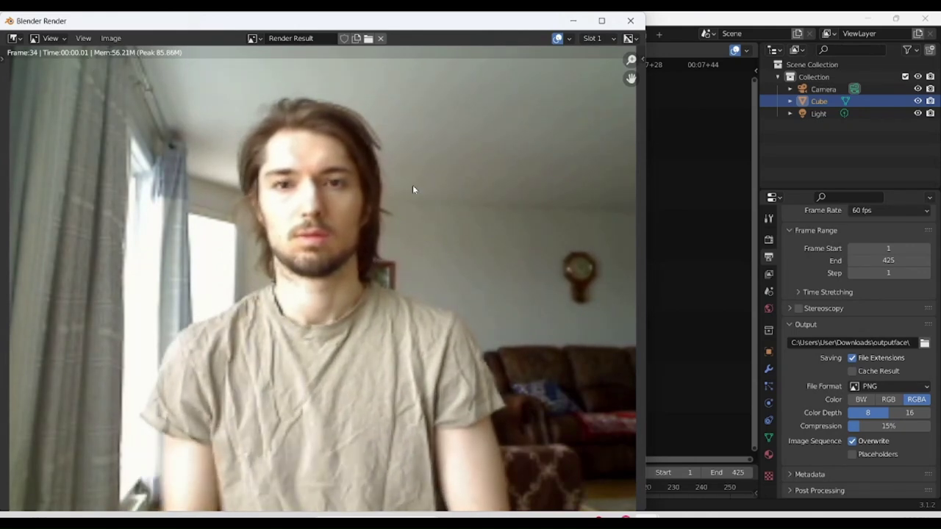
pyautogui.click(582, 514)
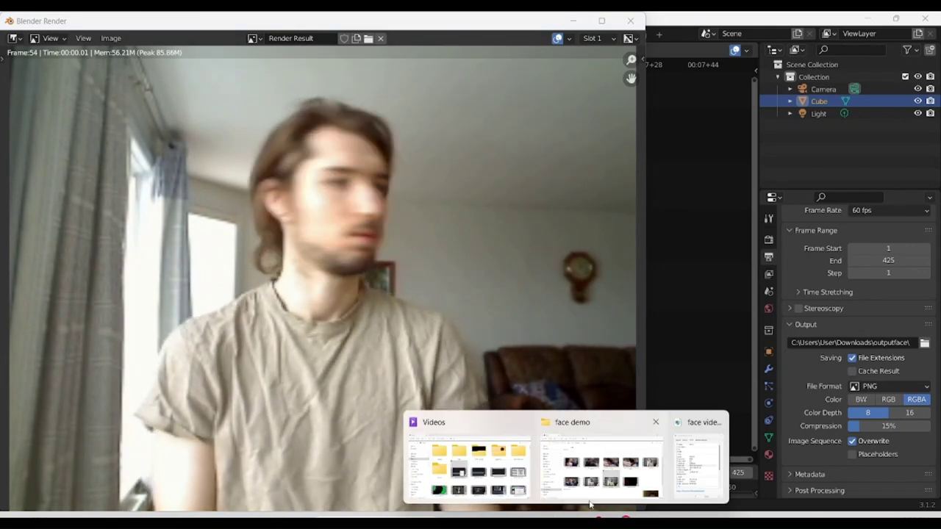
# Open the outputface folder in Downloads in File Explorer.
pyautogui.click(506, 454)
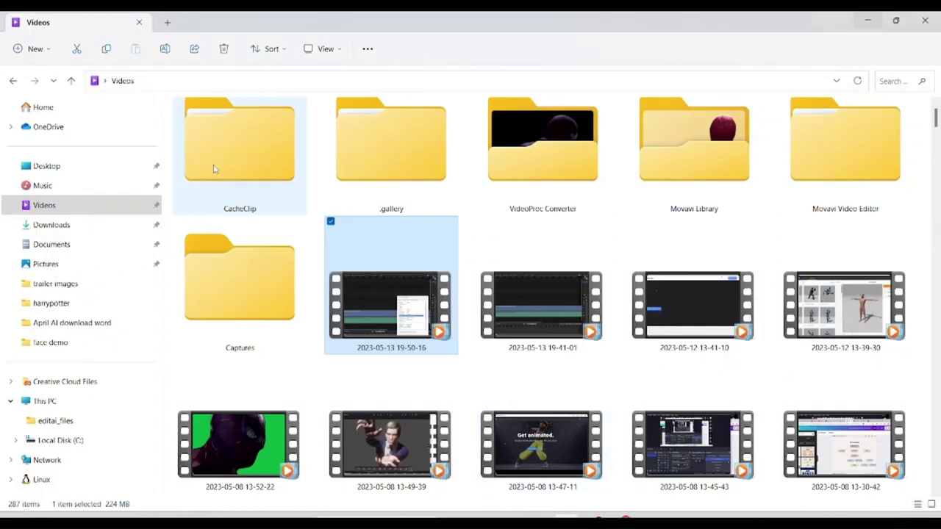
pyautogui.click(46, 225)
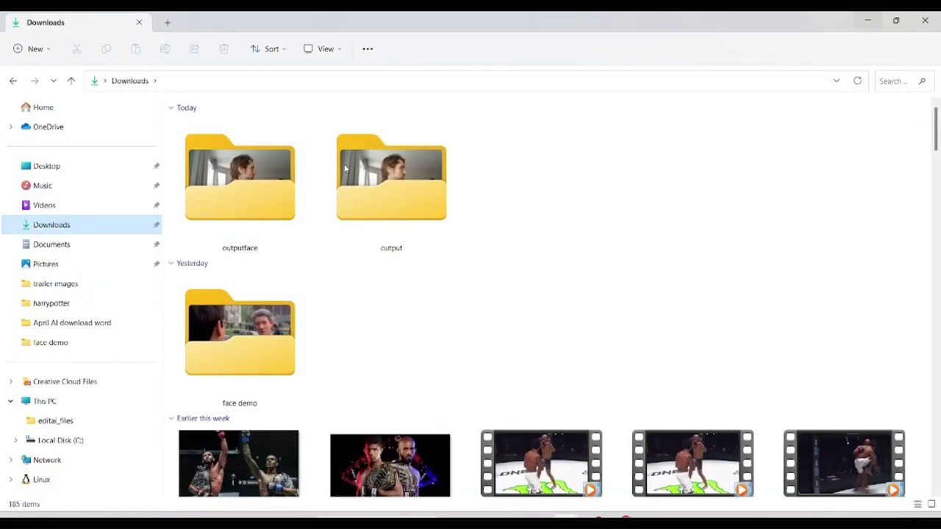
pyautogui.click(258, 184)
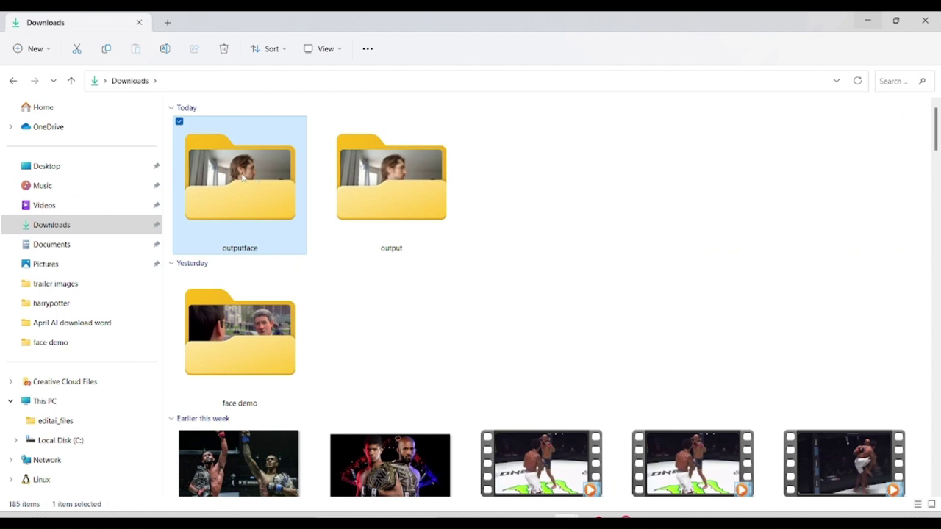
pyautogui.doubleClick(256, 182)
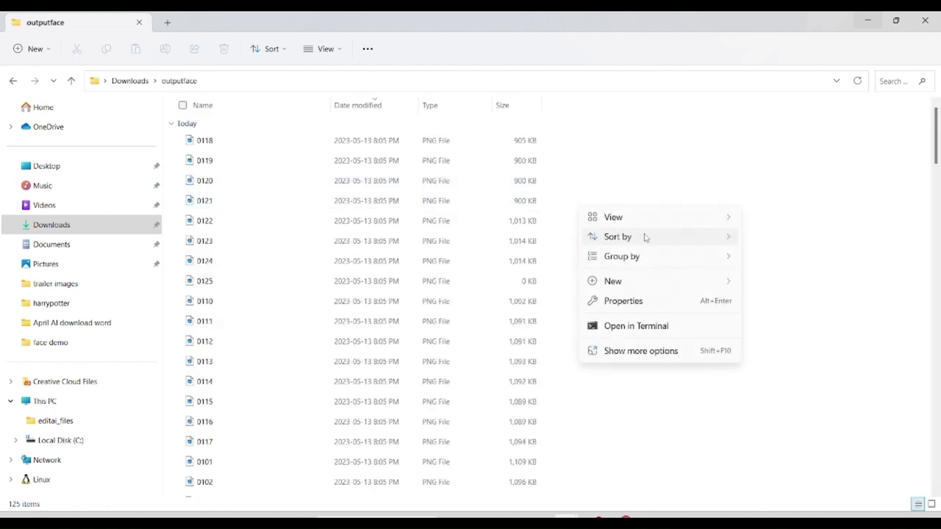
# Show the rendered PNG frames as extra large icons and scroll through them.
pyautogui.moveTo(639, 237)
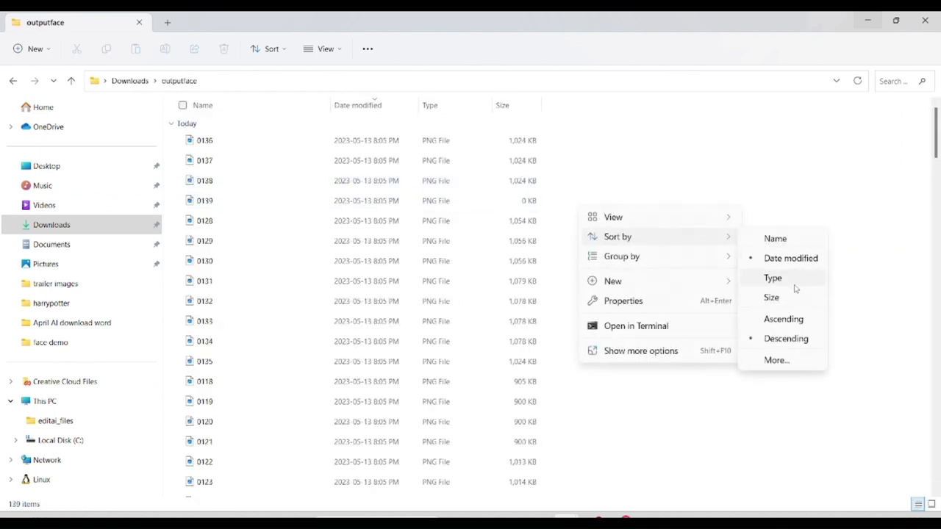
pyautogui.moveTo(698, 225)
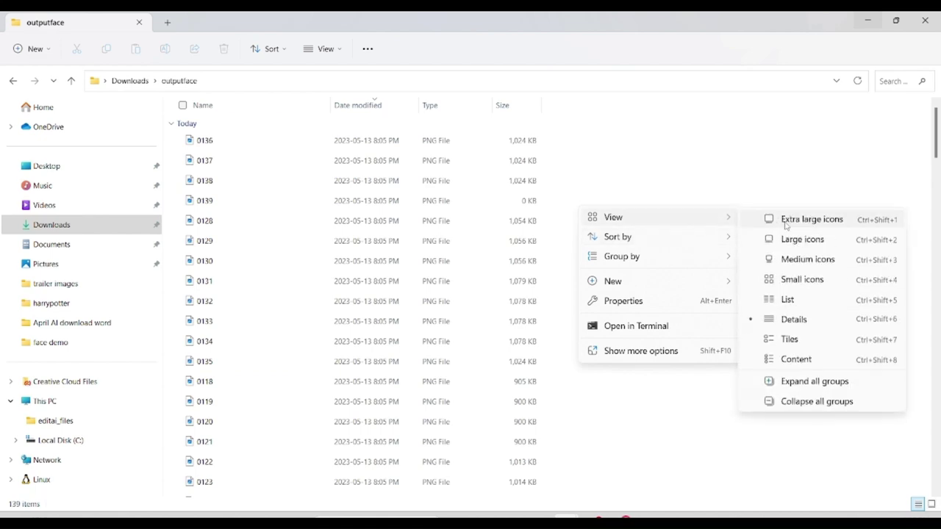
pyautogui.click(805, 218)
pyautogui.scroll(-1, 535, 294)
pyautogui.scroll(-5, 535, 294)
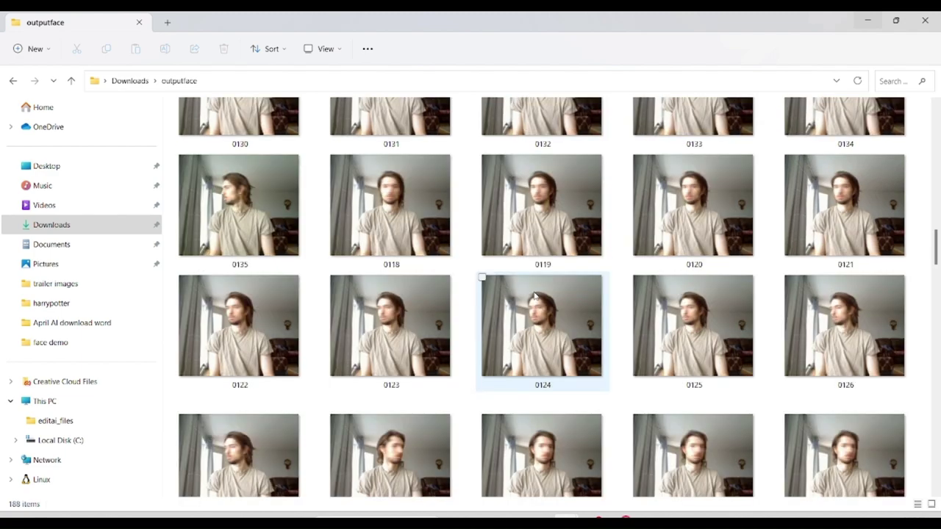
pyautogui.scroll(-3, 535, 294)
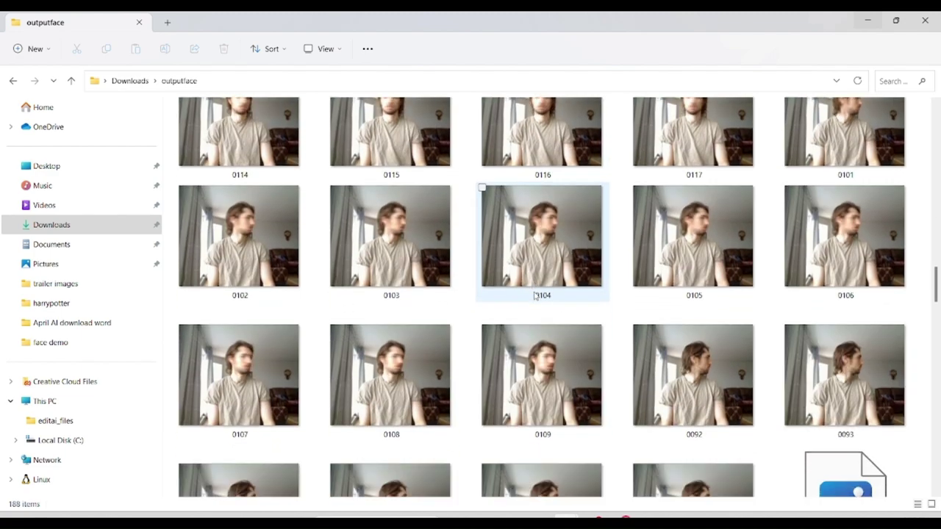
pyautogui.scroll(-5, 535, 293)
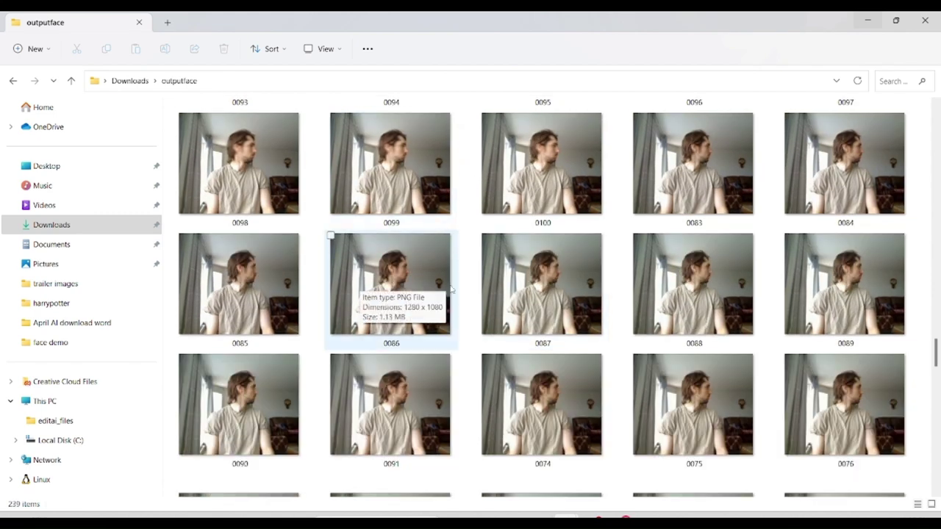
pyautogui.scroll(-10, 441, 330)
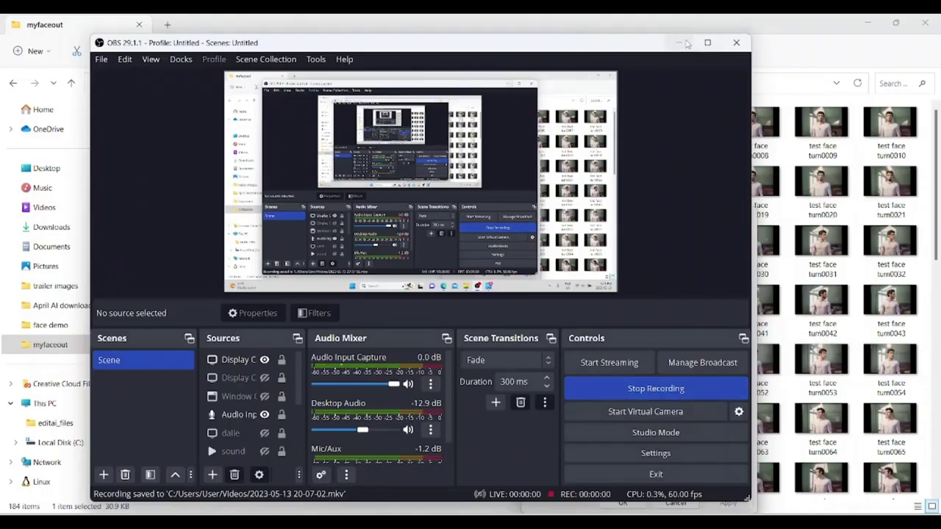
# Minimize OBS and close the face video properties dialog.
pyautogui.click(679, 43)
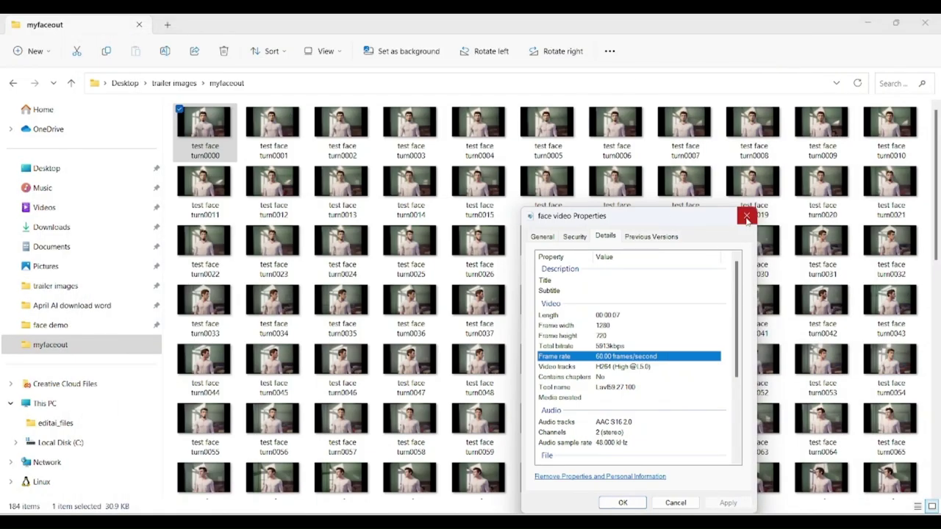
pyautogui.click(674, 40)
pyautogui.scroll(-2, 273, 324)
pyautogui.scroll(2, 273, 305)
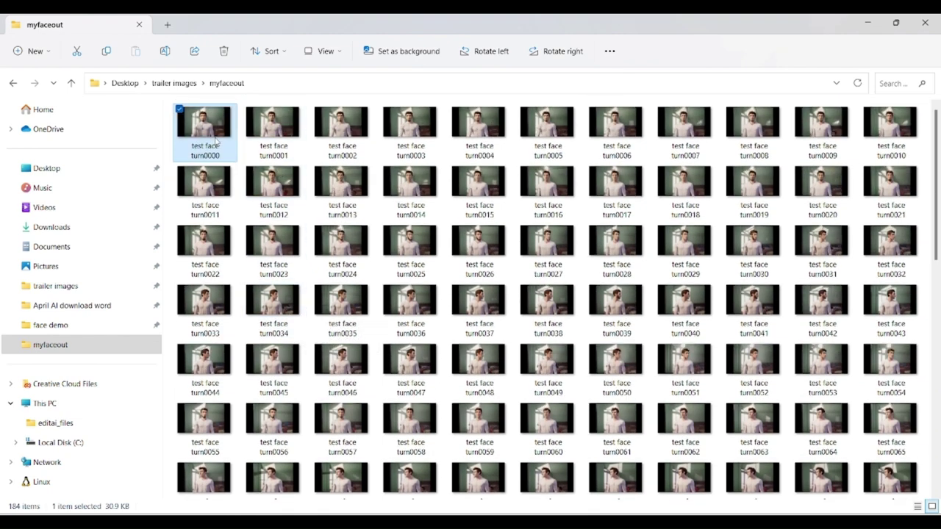
# Preview test face frames turn0000–turn0003, turn0075 and turn0163 in Photos.
pyautogui.doubleClick(212, 135)
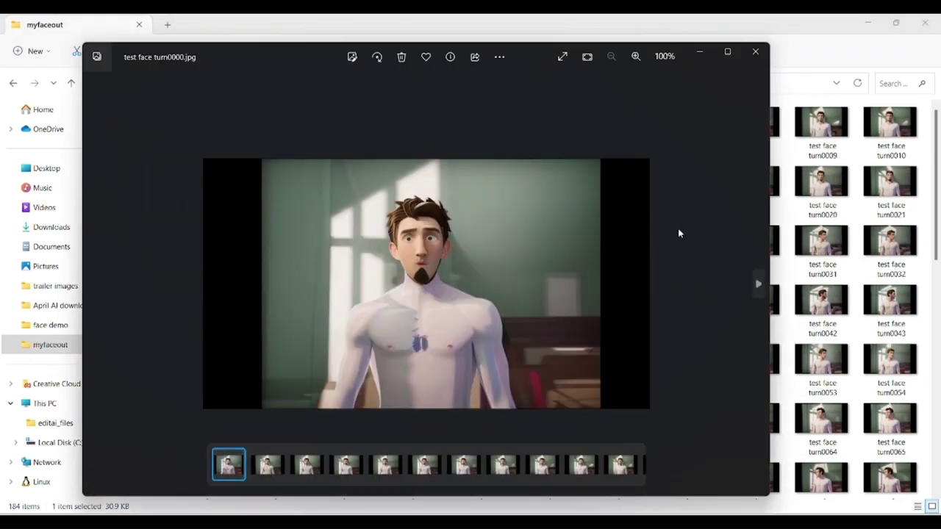
pyautogui.click(757, 285)
pyautogui.click(757, 288)
pyautogui.click(757, 289)
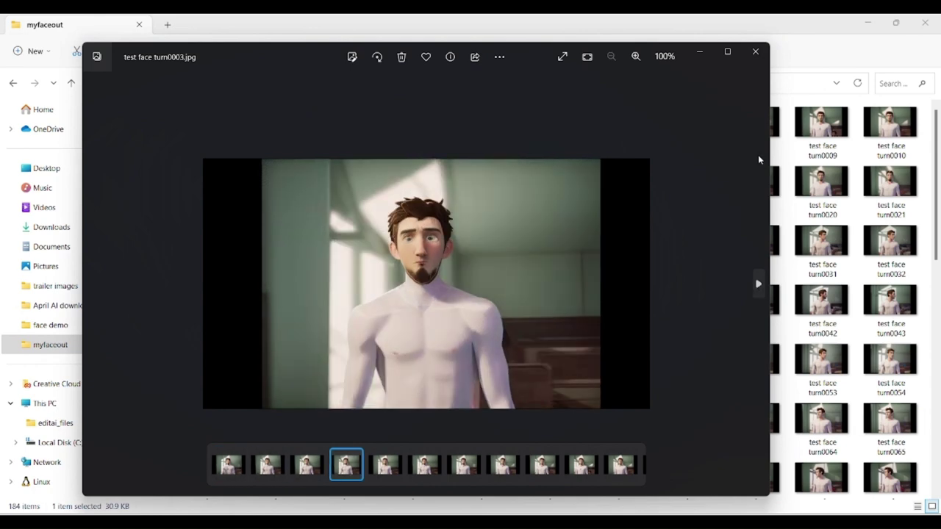
pyautogui.click(818, 485)
pyautogui.doubleClick(817, 485)
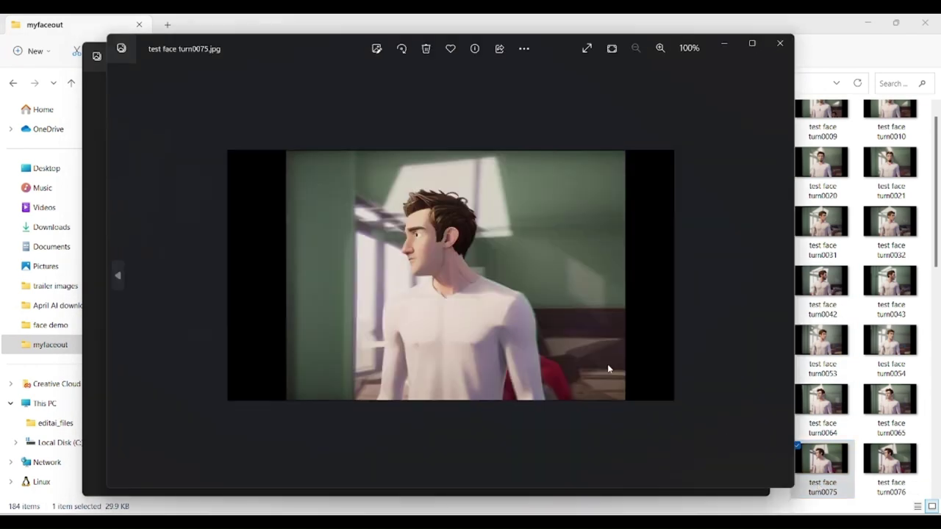
pyautogui.scroll(-5, 832, 330)
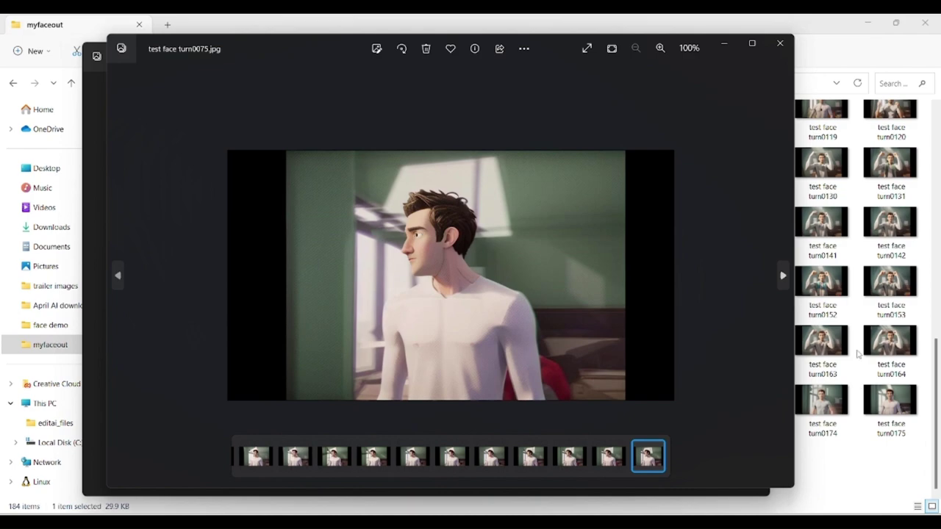
pyautogui.doubleClick(821, 360)
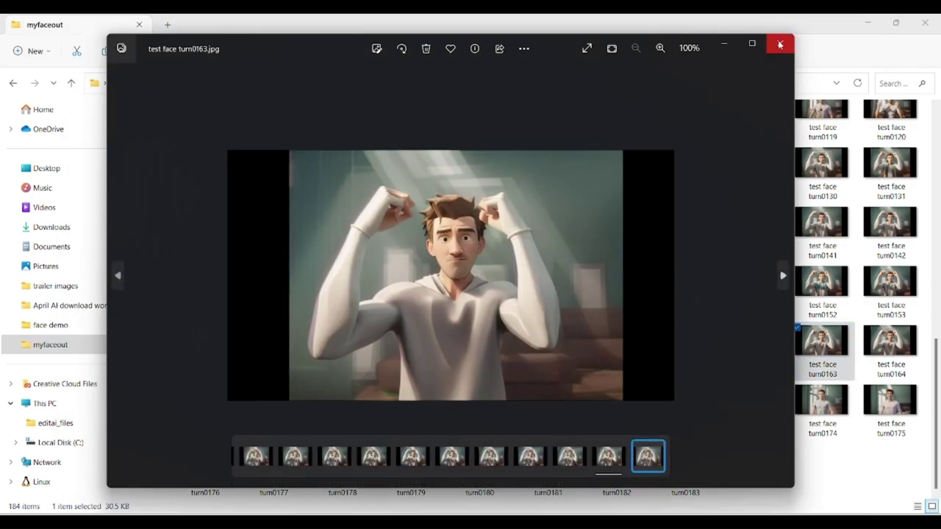
# Close both Photos viewer windows.
pyautogui.click(780, 42)
pyautogui.click(772, 48)
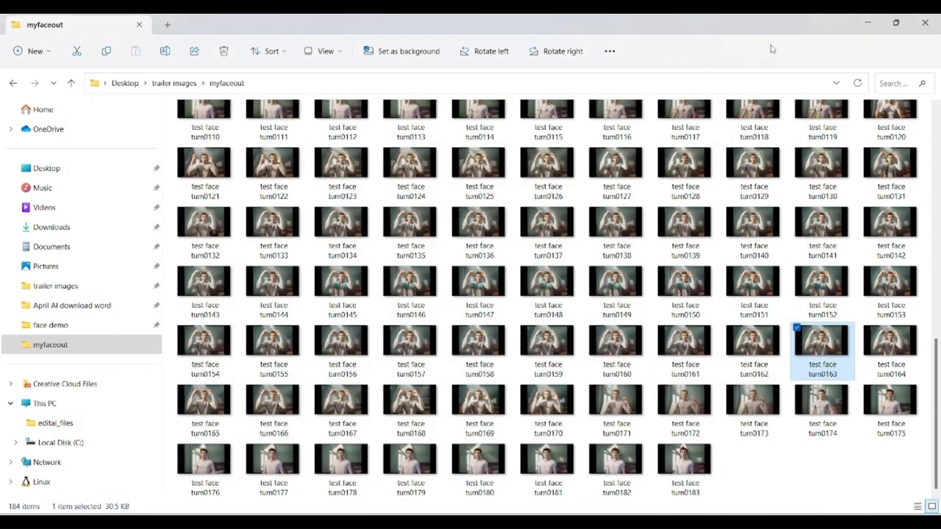
pyautogui.click(366, 513)
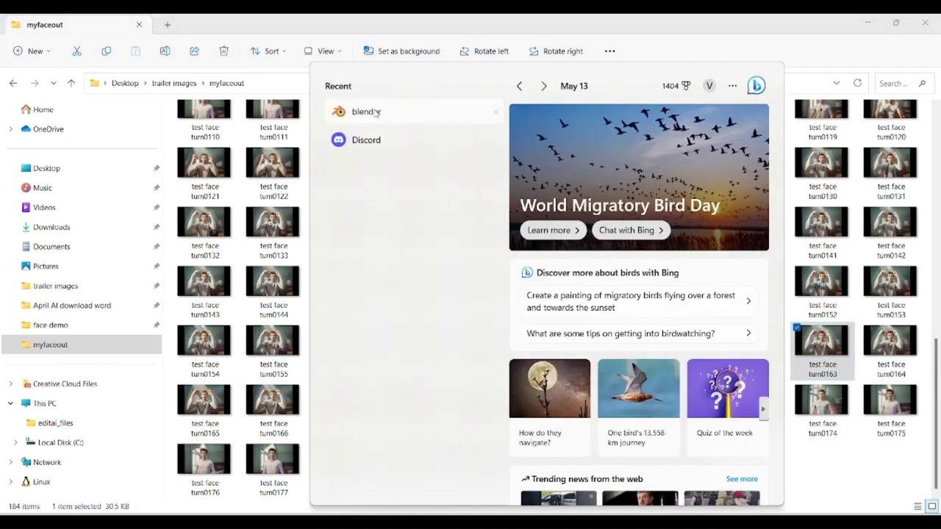
# Launch Blender and switch the main area to the Video Sequencer.
pyautogui.click(371, 111)
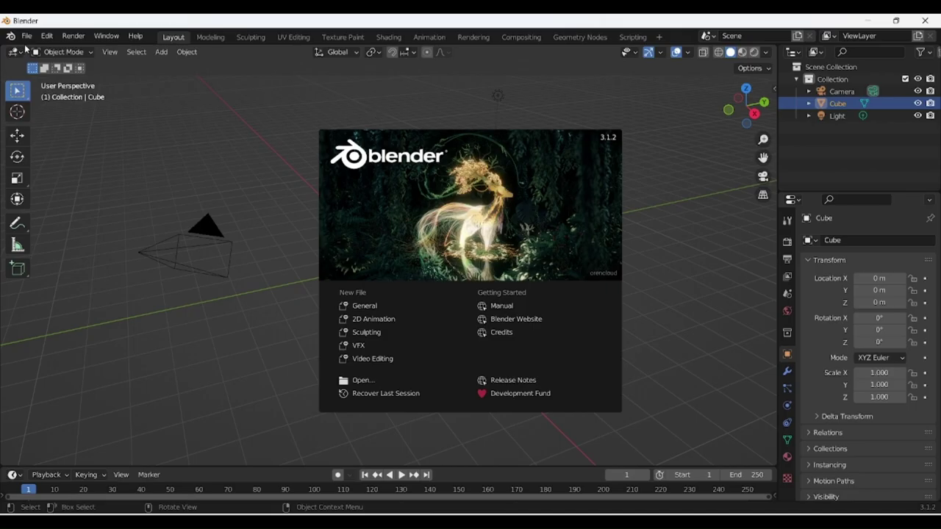
pyautogui.click(21, 56)
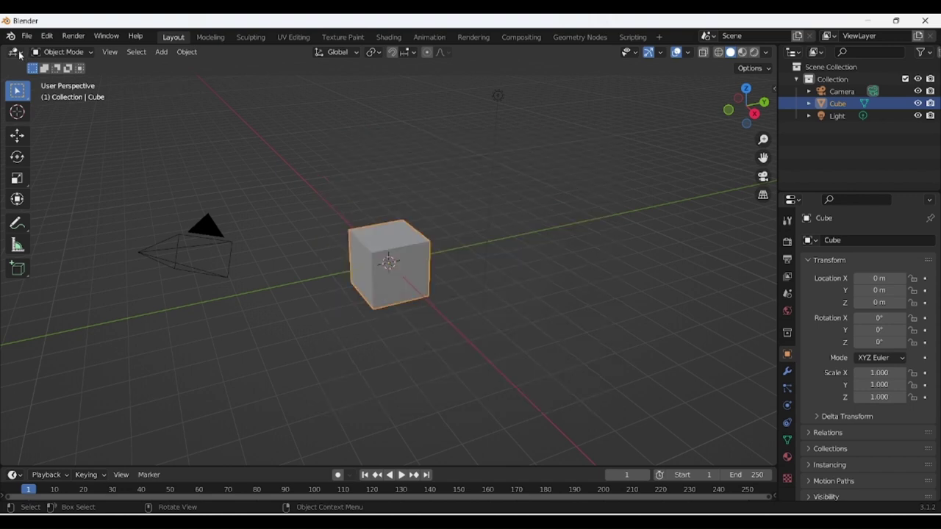
pyautogui.click(20, 55)
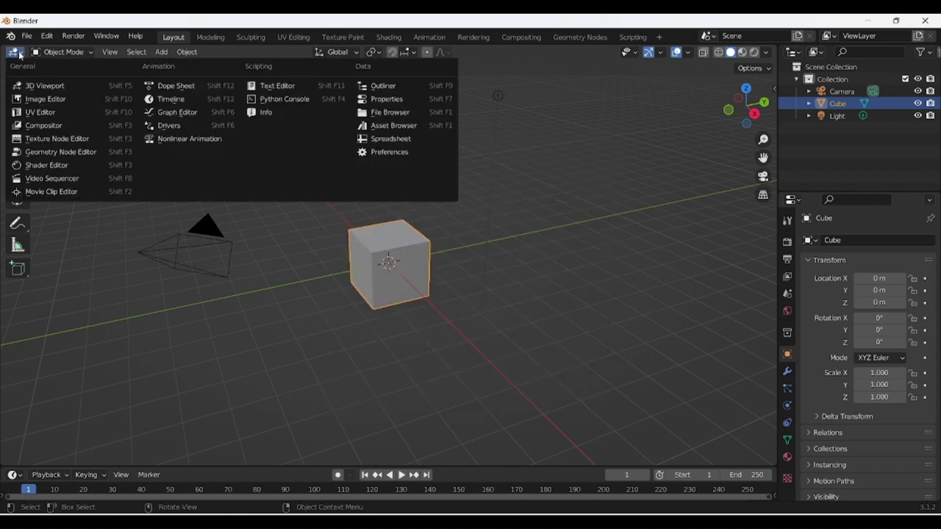
pyautogui.click(52, 178)
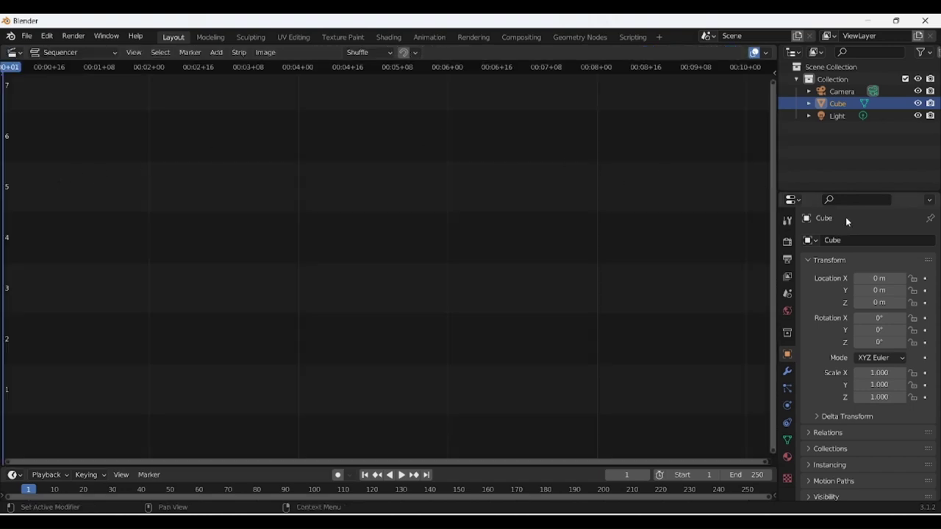
# Set output resolution to 1280 × 720 px and frame rate to 60 fps.
pyautogui.click(788, 258)
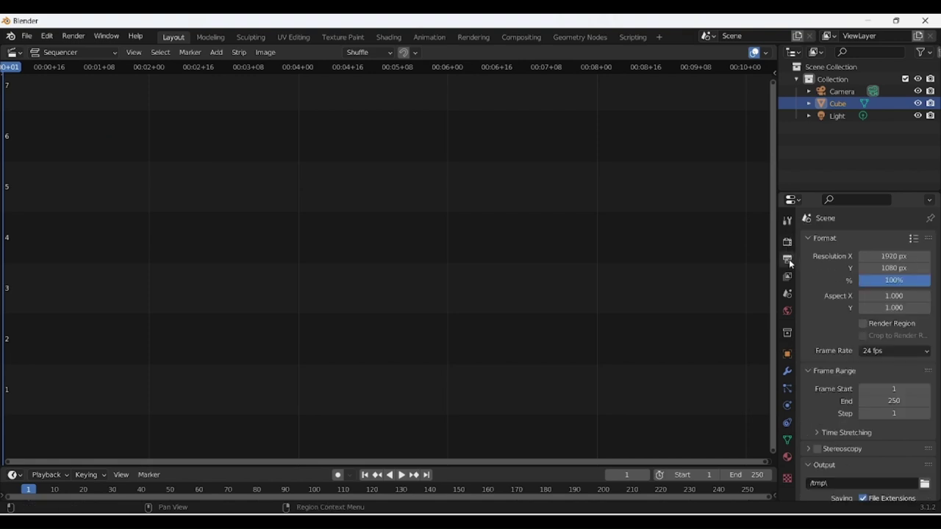
pyautogui.click(897, 256)
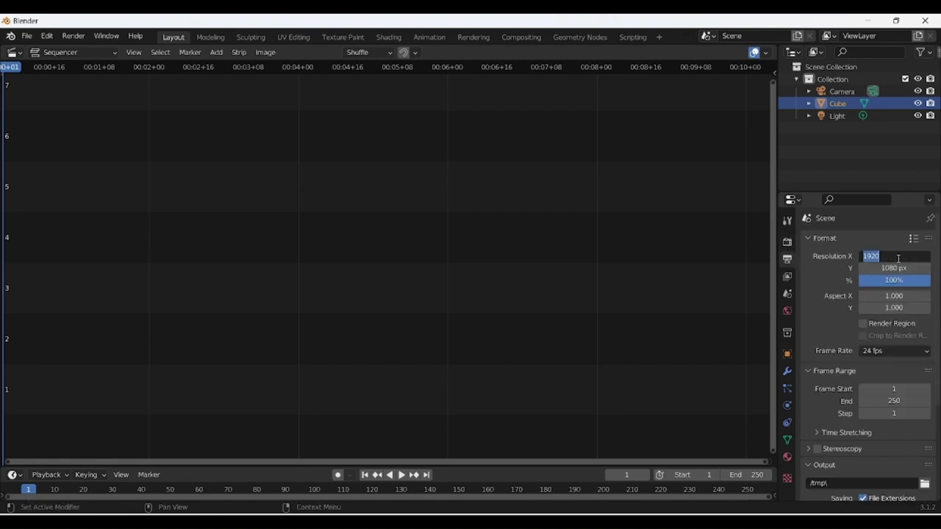
pyautogui.write('1280')
pyautogui.press('Return')
pyautogui.click(894, 269)
pyautogui.write('72')
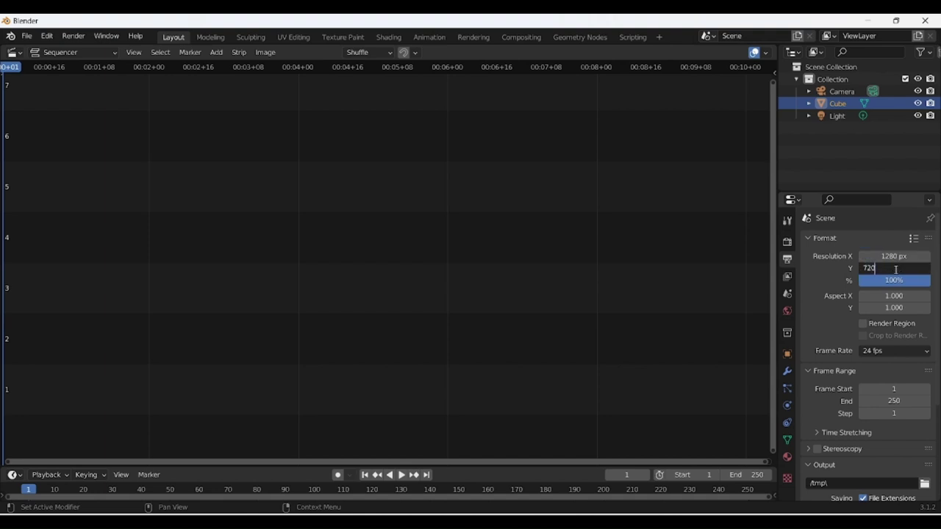
pyautogui.write('0')
pyautogui.press('Return')
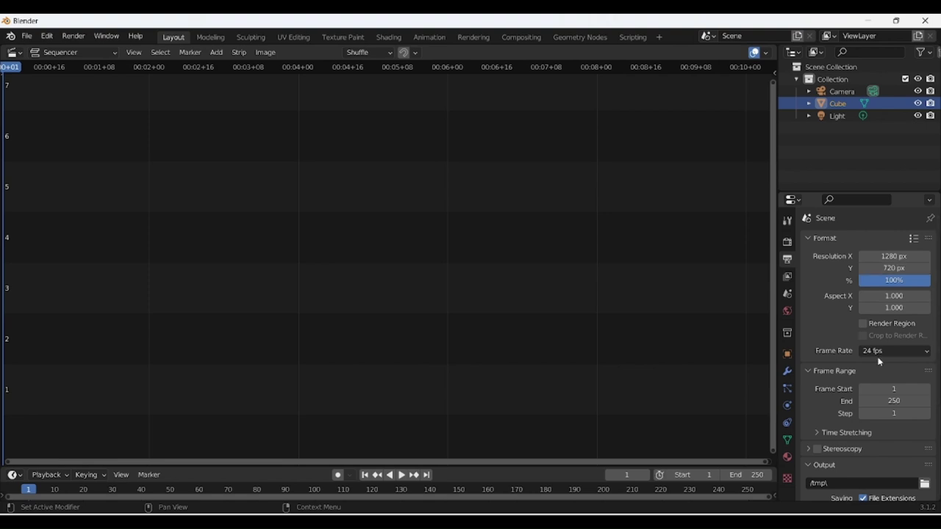
pyautogui.click(878, 351)
pyautogui.click(882, 449)
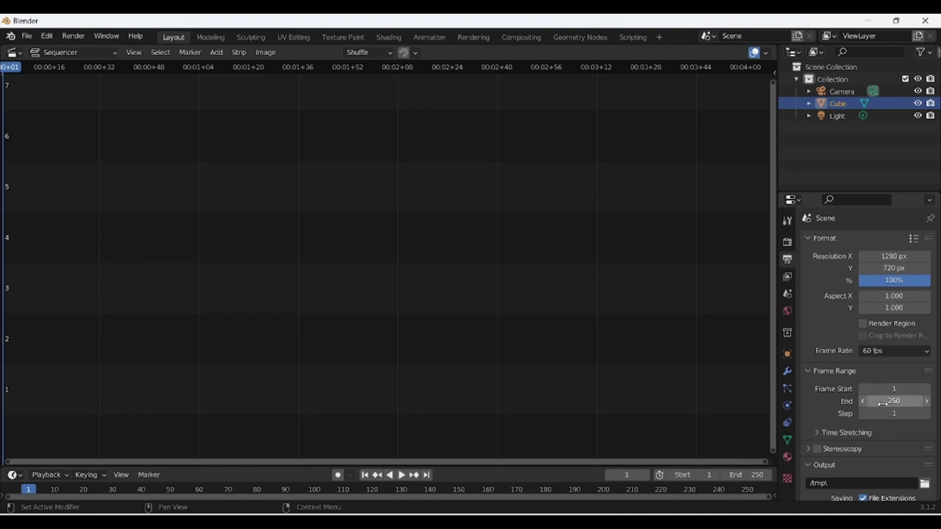
pyautogui.scroll(-5, 867, 419)
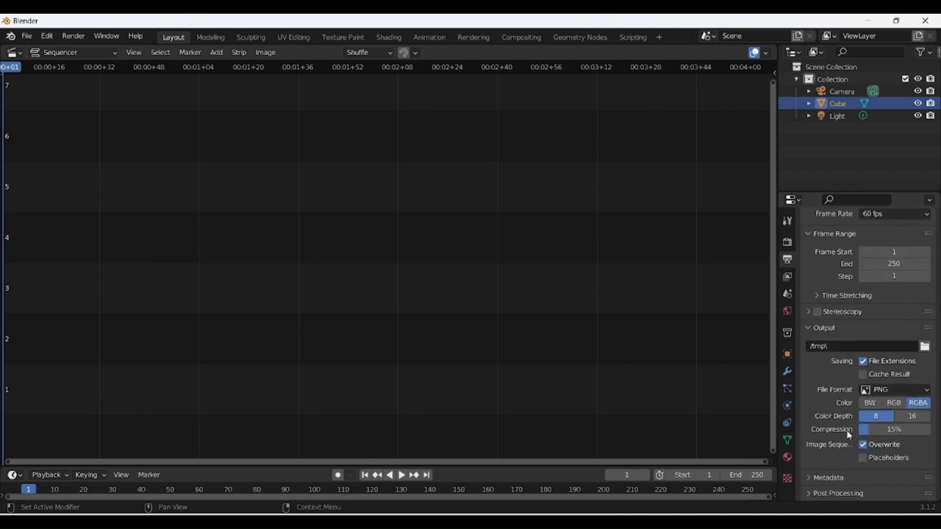
# Set the output file format to FFmpeg Video with an MPEG-4 container.
pyautogui.click(888, 392)
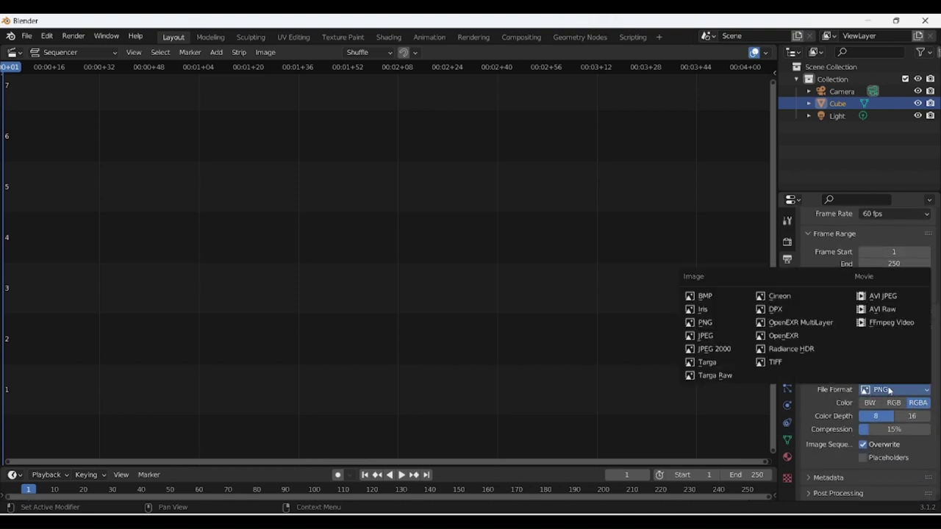
pyautogui.click(888, 322)
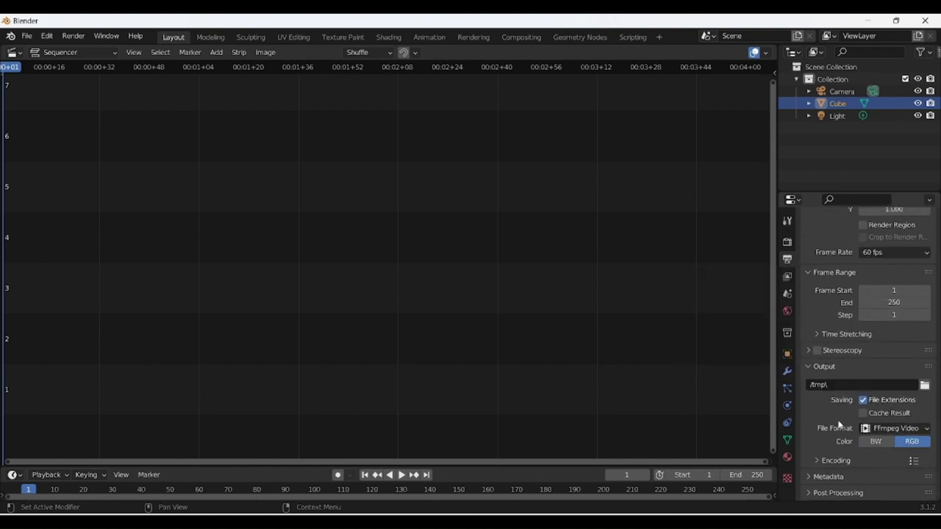
pyautogui.click(830, 462)
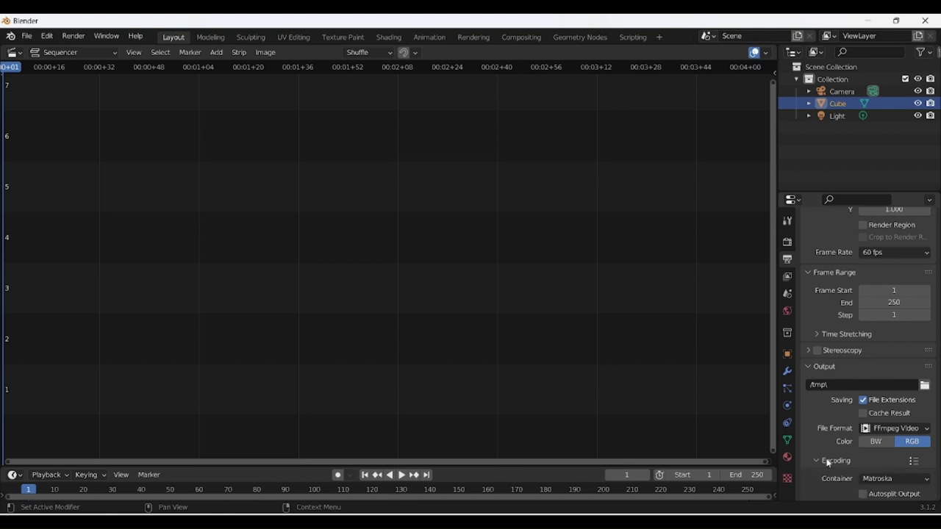
pyautogui.scroll(-3, 828, 461)
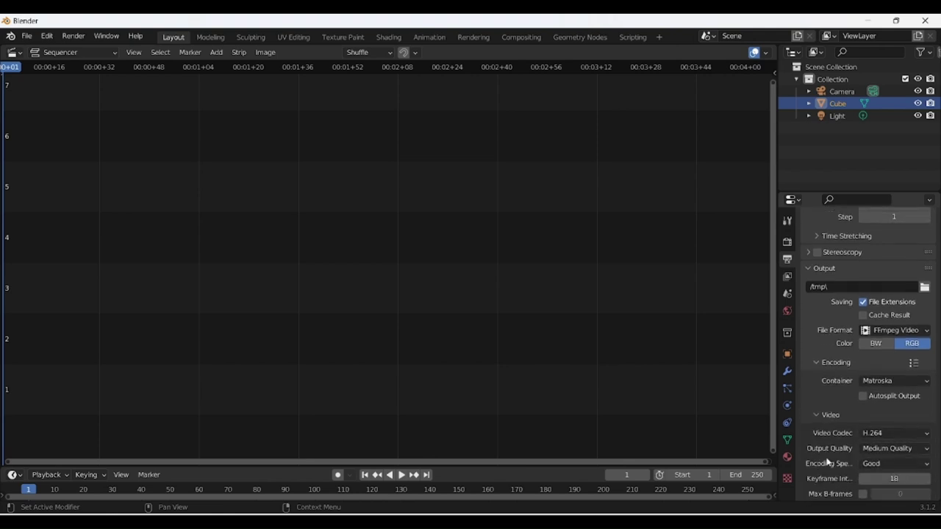
pyautogui.click(890, 384)
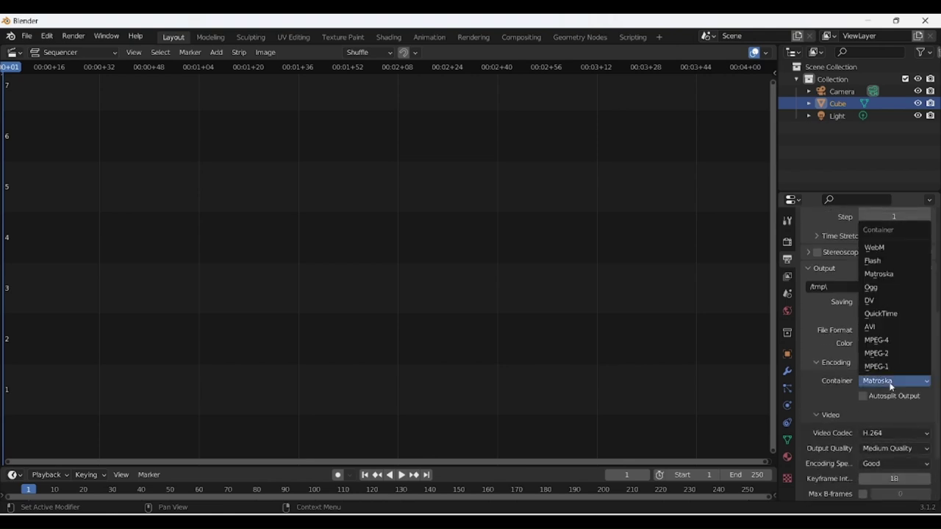
pyautogui.click(874, 345)
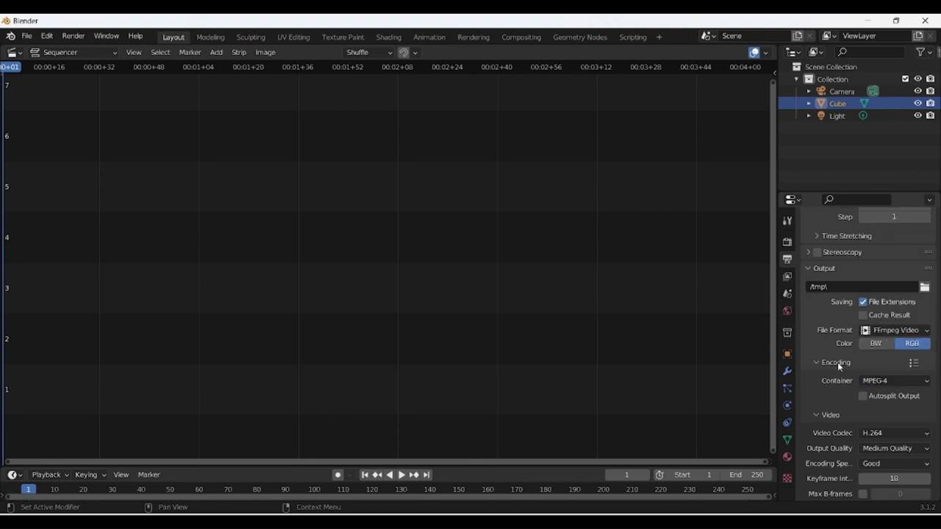
# Set output quality to High Quality and start adding an Image/Sequence strip.
pyautogui.scroll(-1, 821, 403)
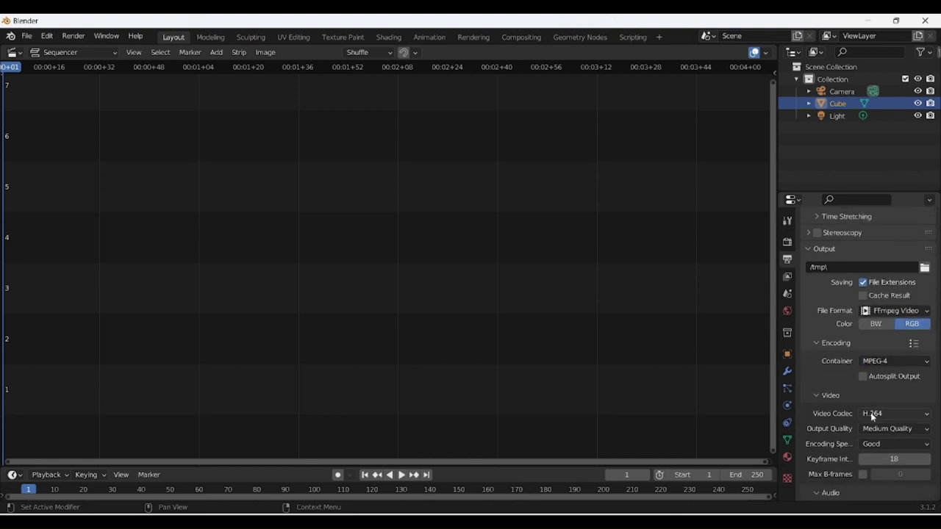
pyautogui.click(885, 430)
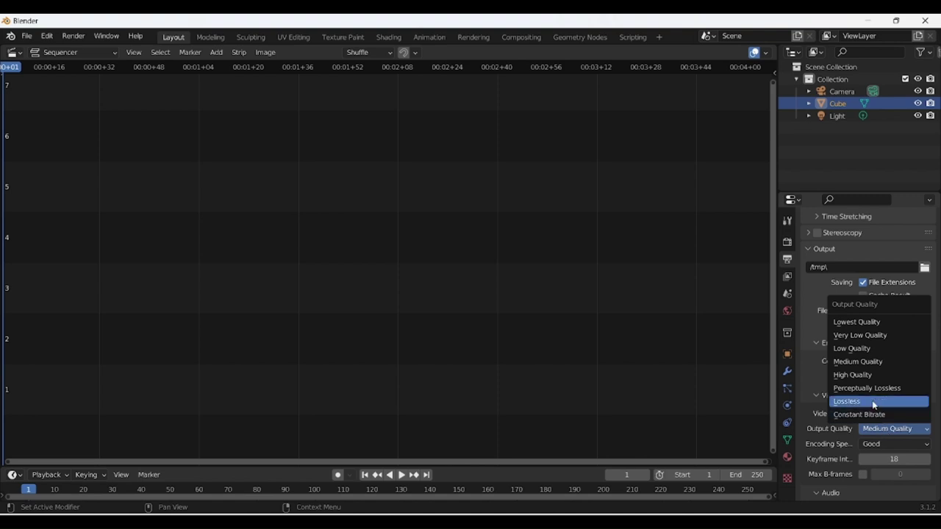
pyautogui.click(866, 376)
pyautogui.scroll(-3, 838, 459)
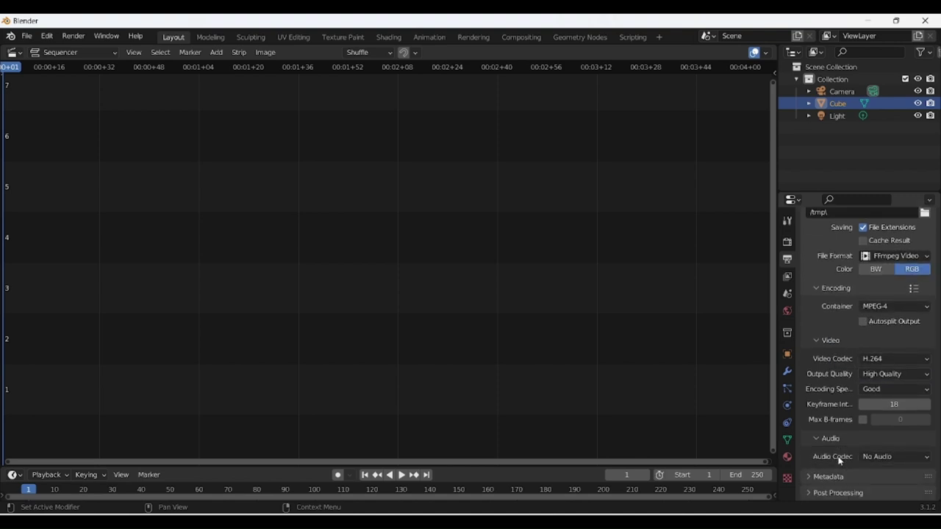
pyautogui.scroll(5, 615, 289)
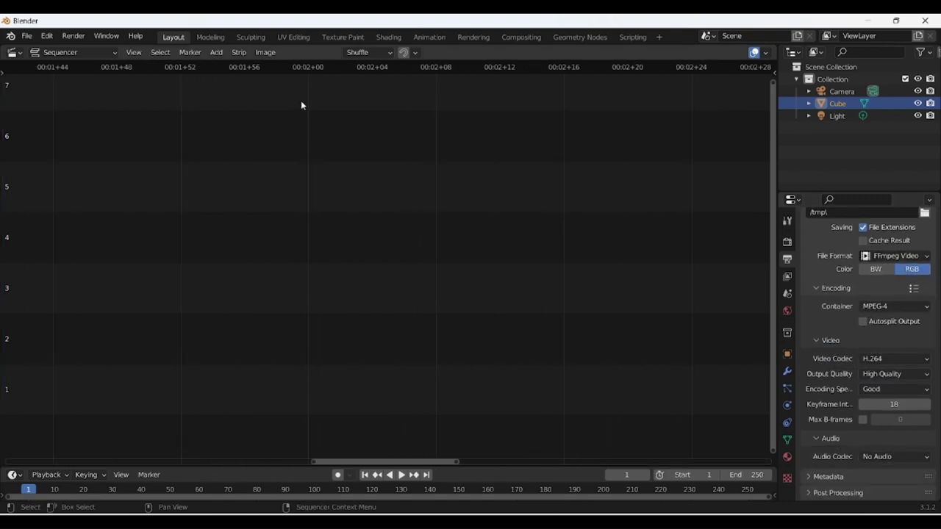
pyautogui.click(214, 53)
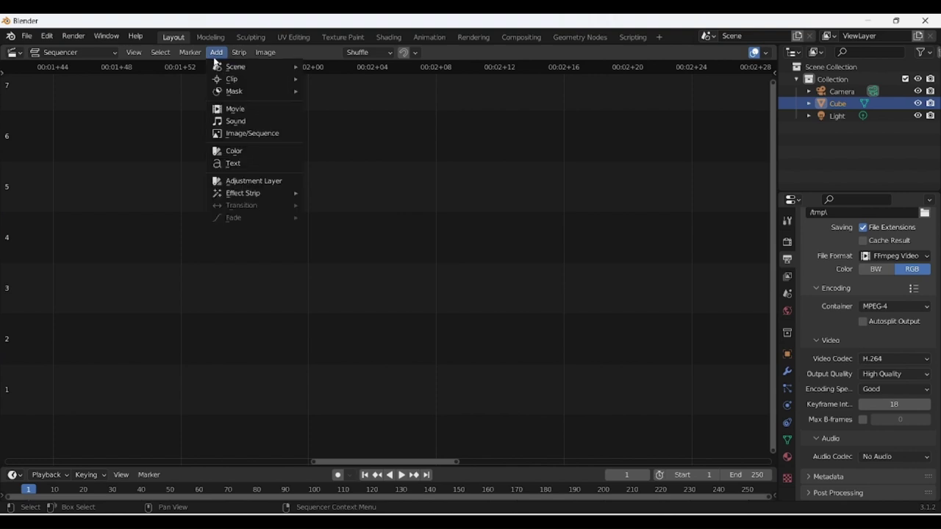
pyautogui.click(233, 133)
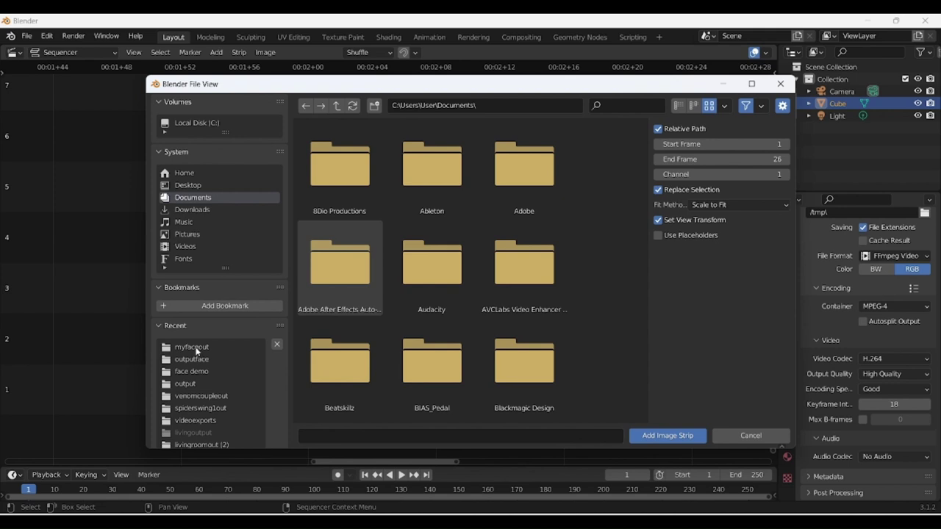
# From Recent > myfaceout, select all test face frames and add them as an image strip ending at frame 184.
pyautogui.click(192, 345)
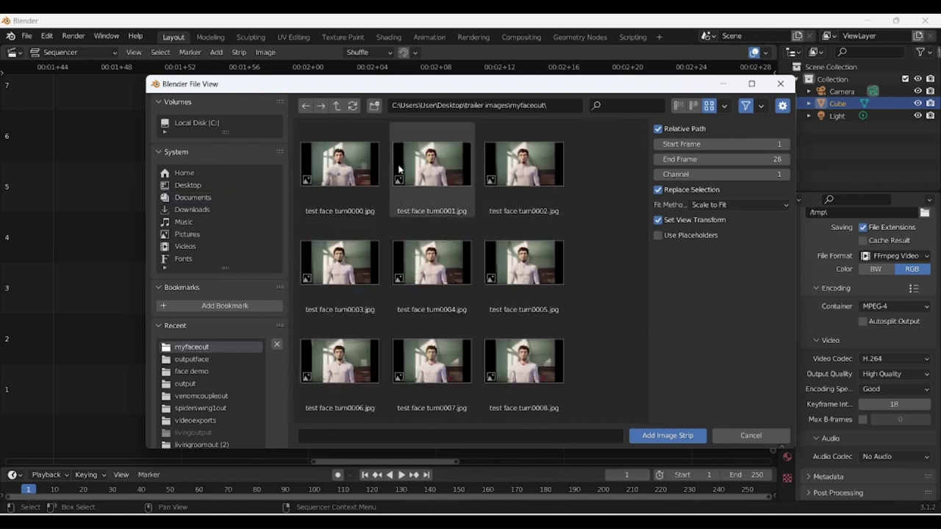
pyautogui.click(318, 184)
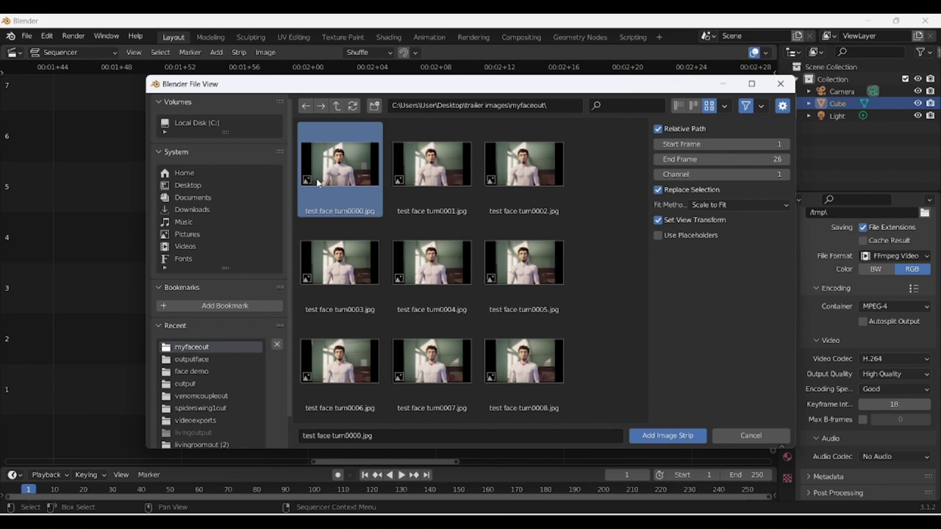
pyautogui.press('a')
pyautogui.scroll(-10, 456, 319)
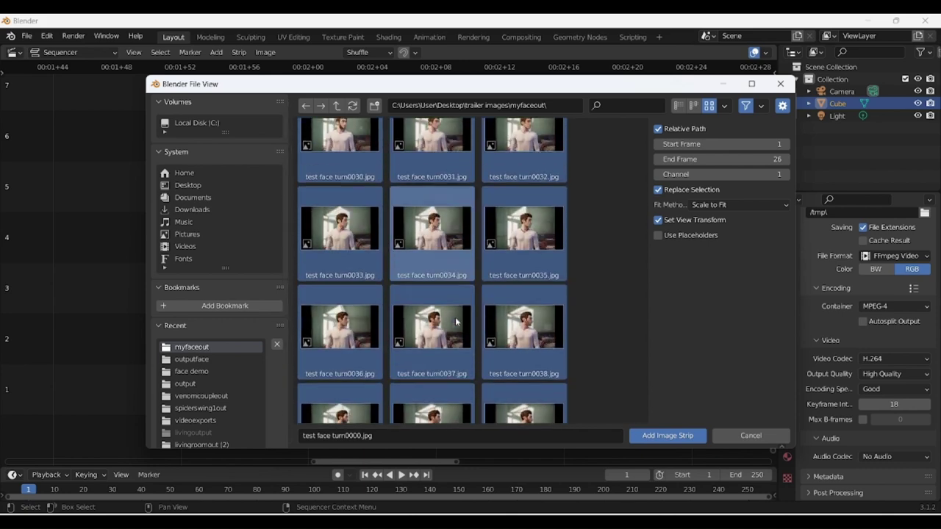
pyautogui.moveTo(643, 183); pyautogui.dragTo(623, 441)
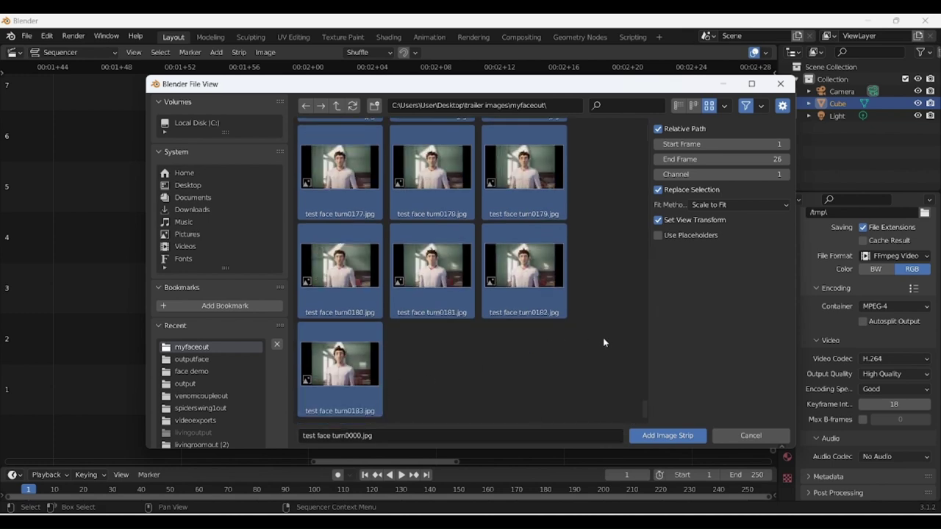
pyautogui.click(752, 160)
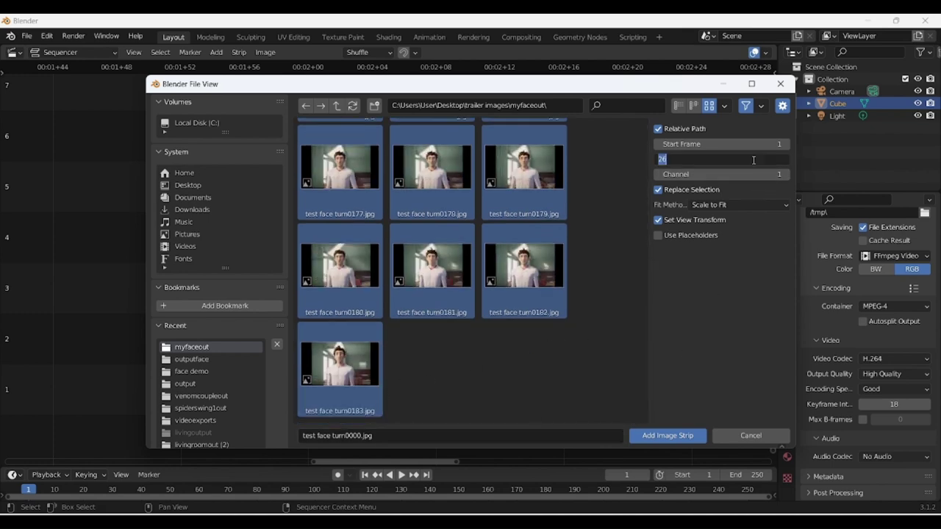
pyautogui.write('184')
pyautogui.click(673, 437)
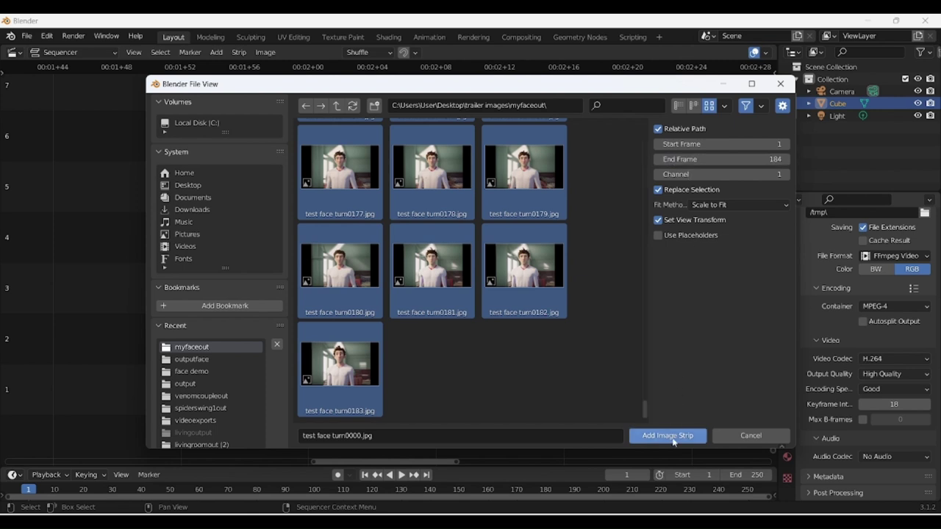
pyautogui.click(669, 437)
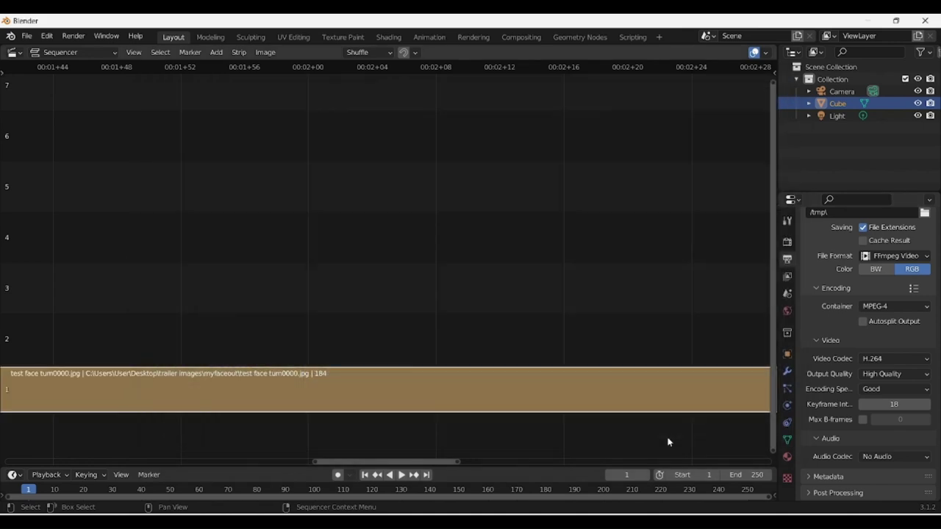
# Set the scene's Frame Range End to 184.
pyautogui.scroll(8, 882, 347)
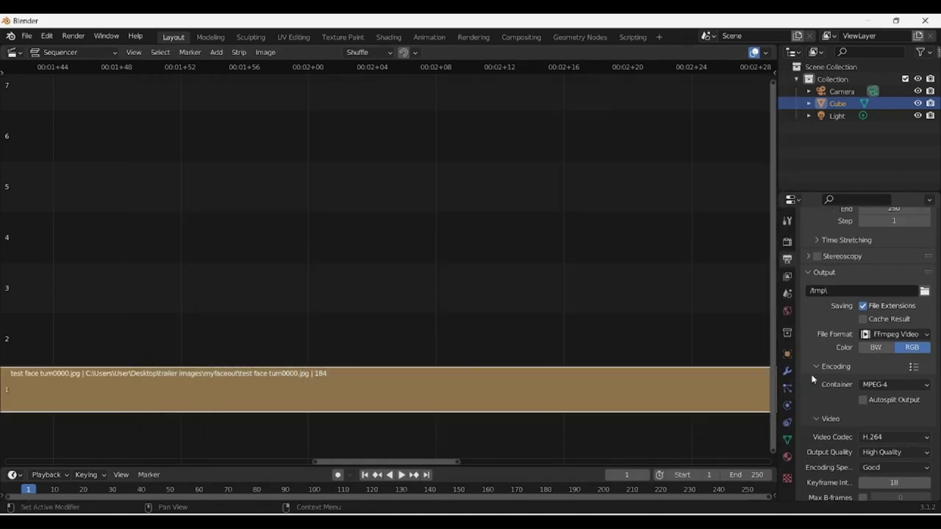
pyautogui.click(895, 366)
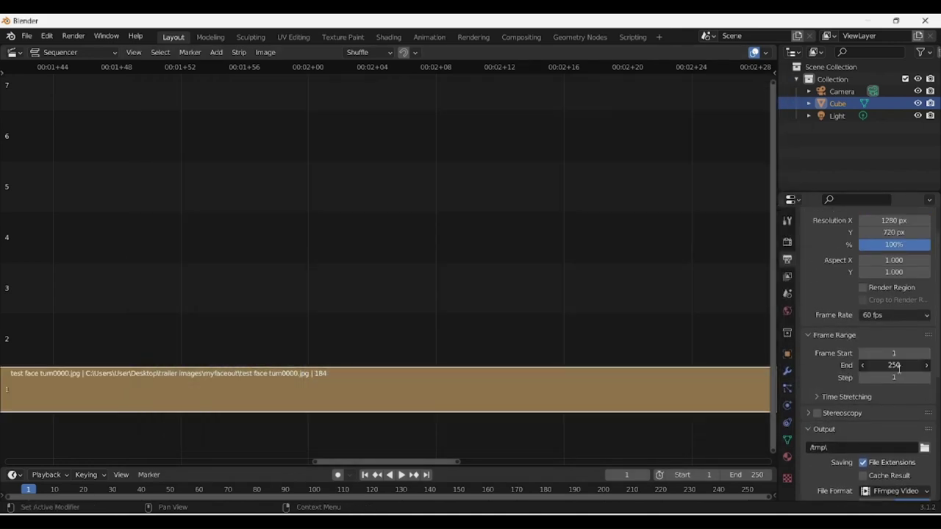
pyautogui.write('184')
pyautogui.press('Return')
# Enlarge the timeline and check that the image strip ends at frame 184.
pyautogui.moveTo(599, 463); pyautogui.dragTo(724, 456)
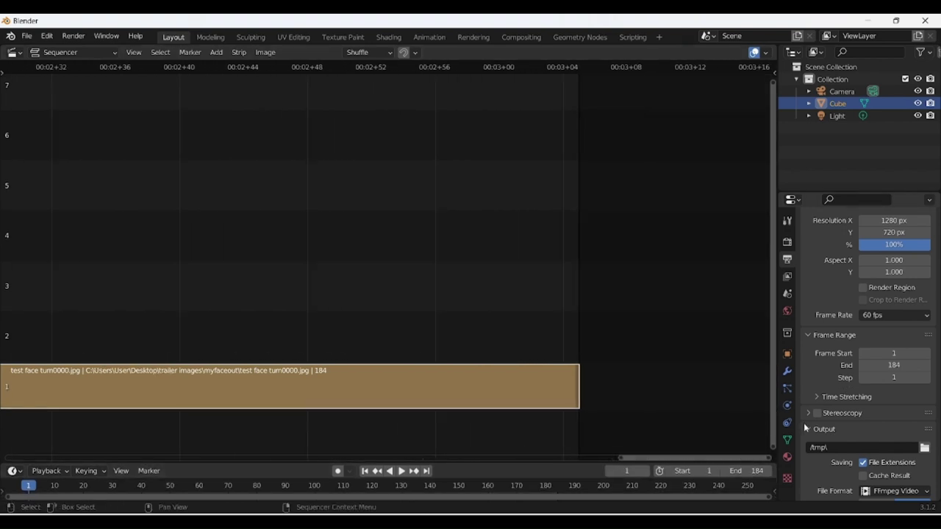
pyautogui.click(571, 348)
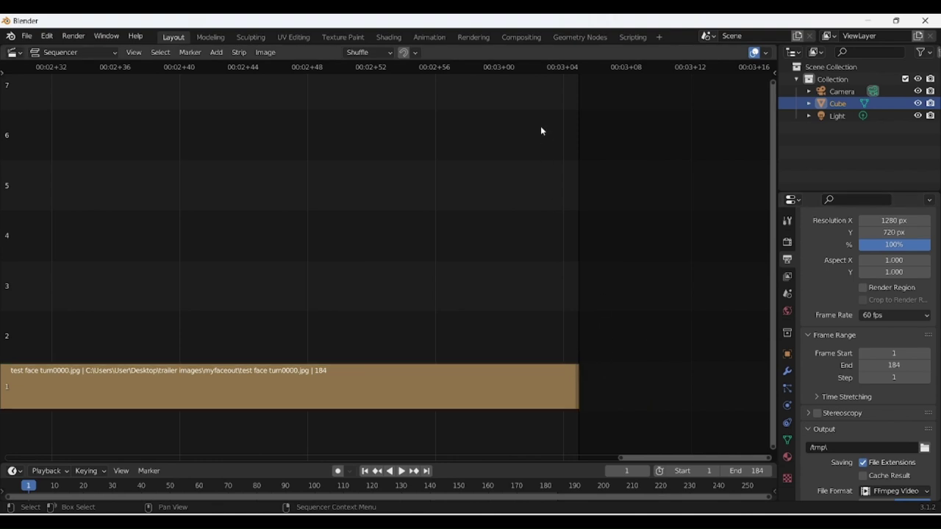
pyautogui.click(576, 70)
pyautogui.press('Escape')
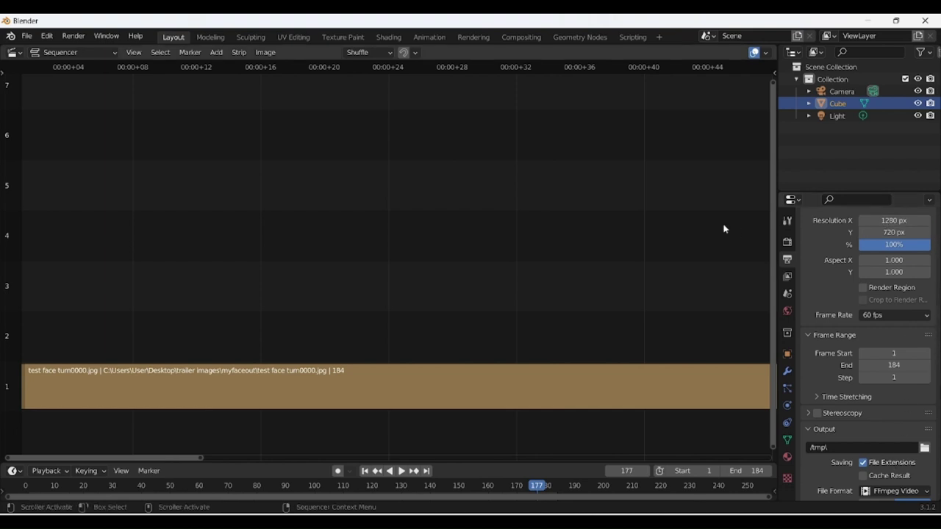
# Create a videooutputface folder in Downloads and accept it as the render output path.
pyautogui.click(924, 448)
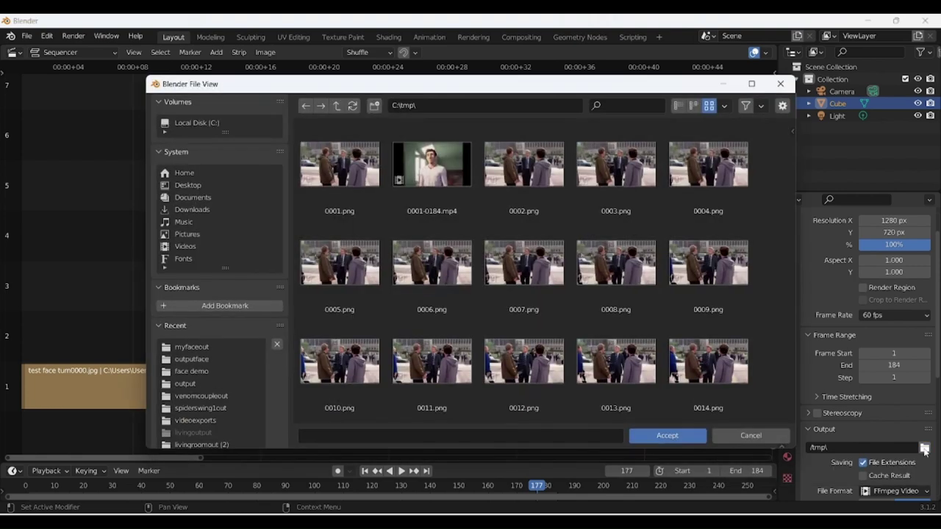
pyautogui.click(184, 211)
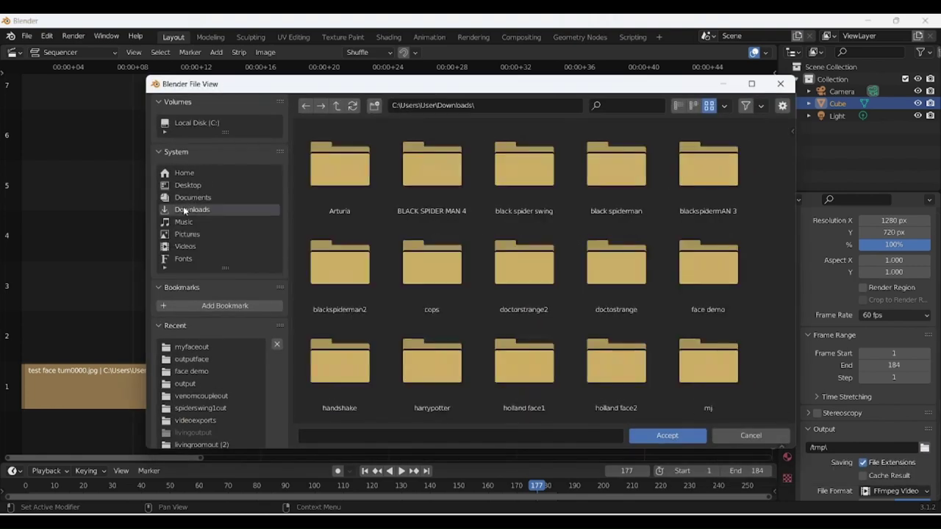
pyautogui.click(374, 106)
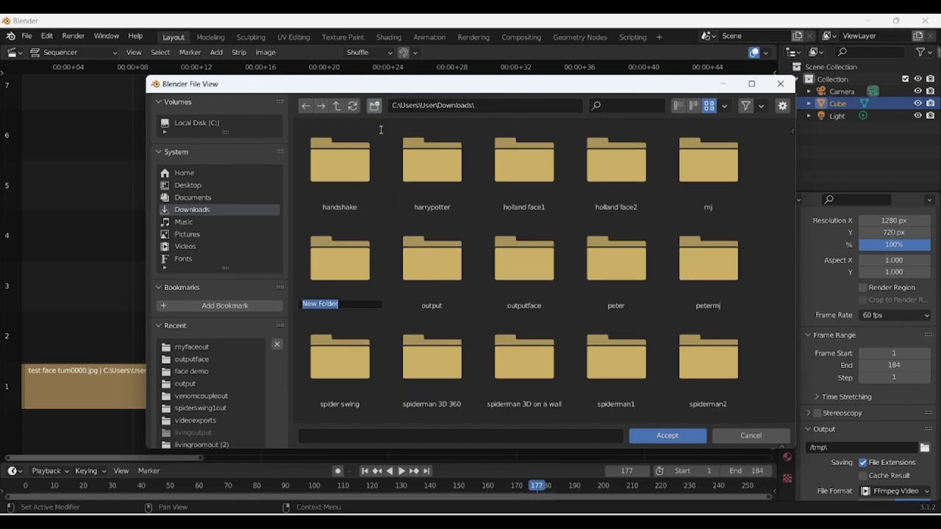
pyautogui.write('videooutputface')
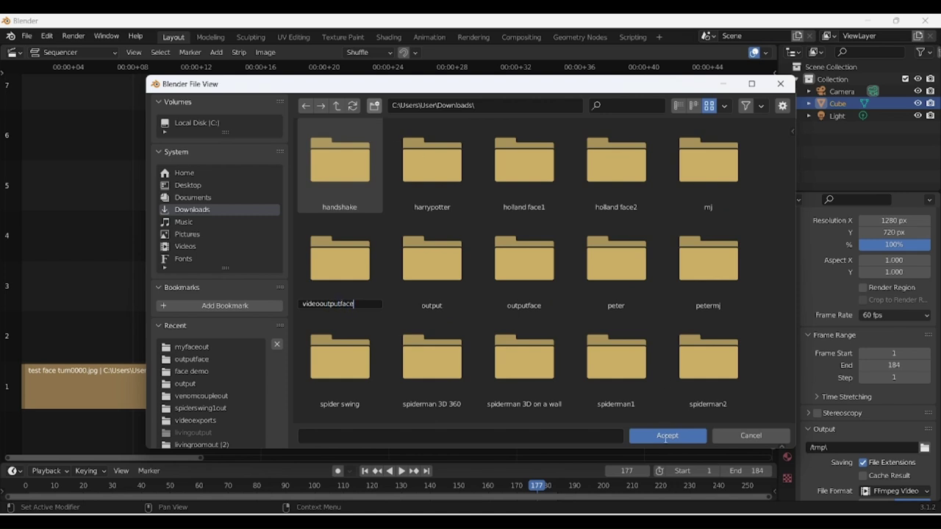
pyautogui.press('Return')
pyautogui.click(666, 438)
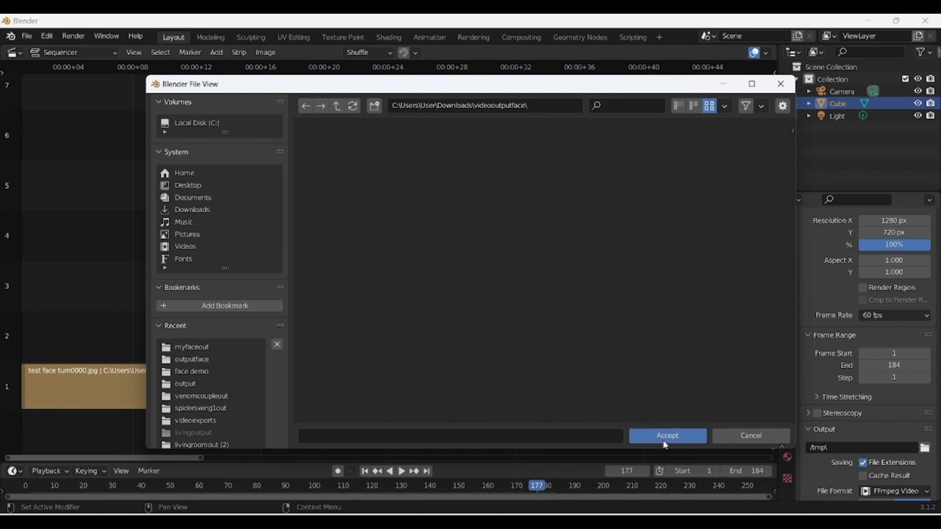
pyautogui.click(666, 436)
pyautogui.click(81, 36)
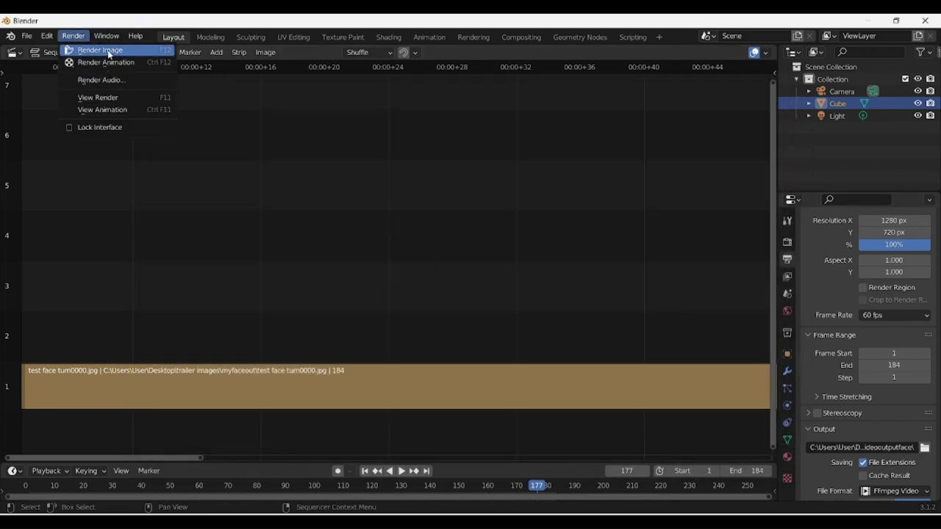
# Render the animation through frame 184, then bring up the Downloads Explorer window.
pyautogui.click(104, 62)
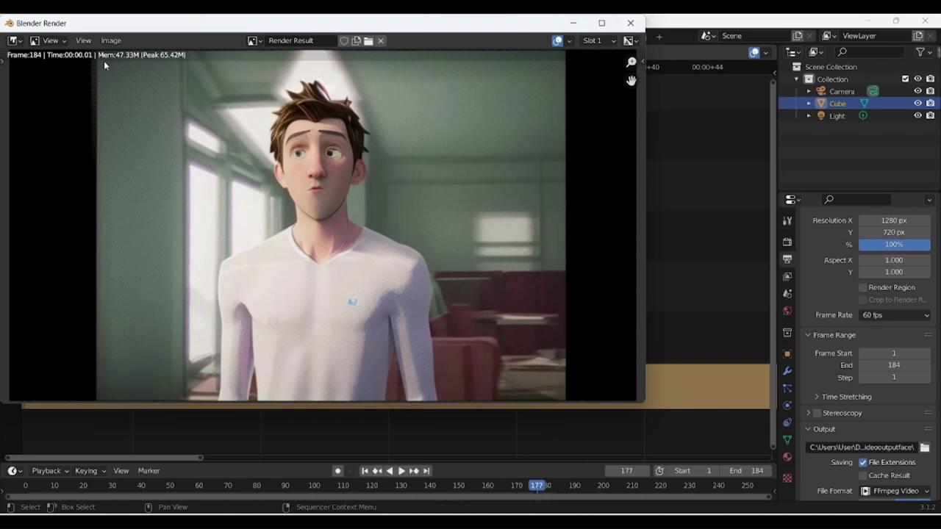
pyautogui.click(545, 513)
pyautogui.moveTo(545, 513)
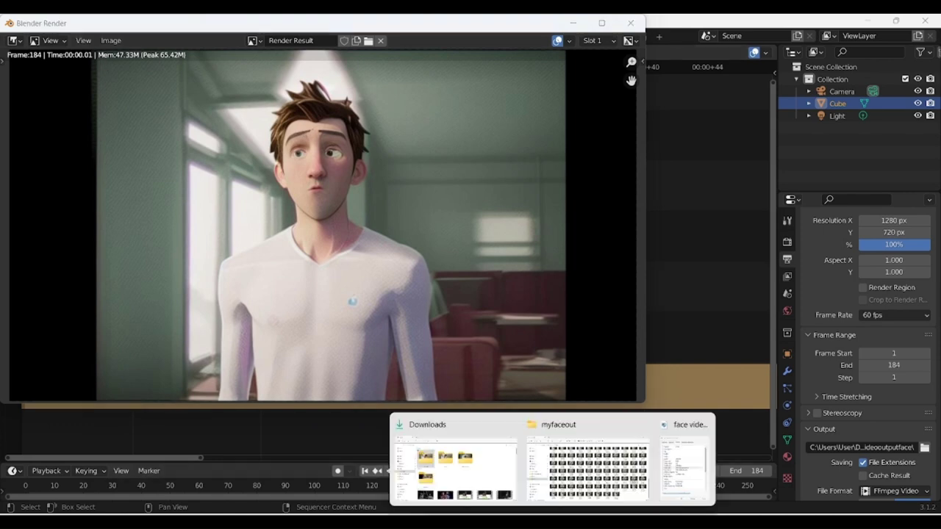
pyautogui.click(500, 440)
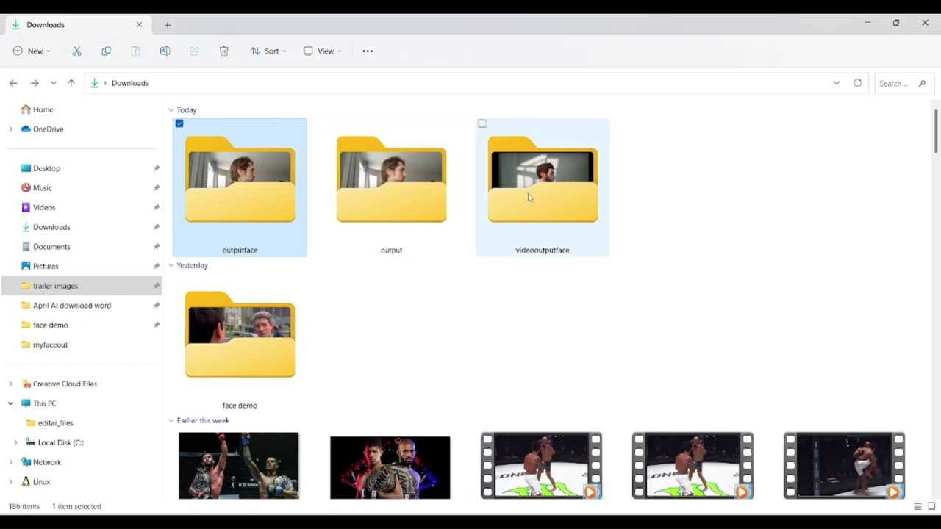
# Open videooutputface and play the rendered 0001-0184 video in the media player.
pyautogui.doubleClick(554, 199)
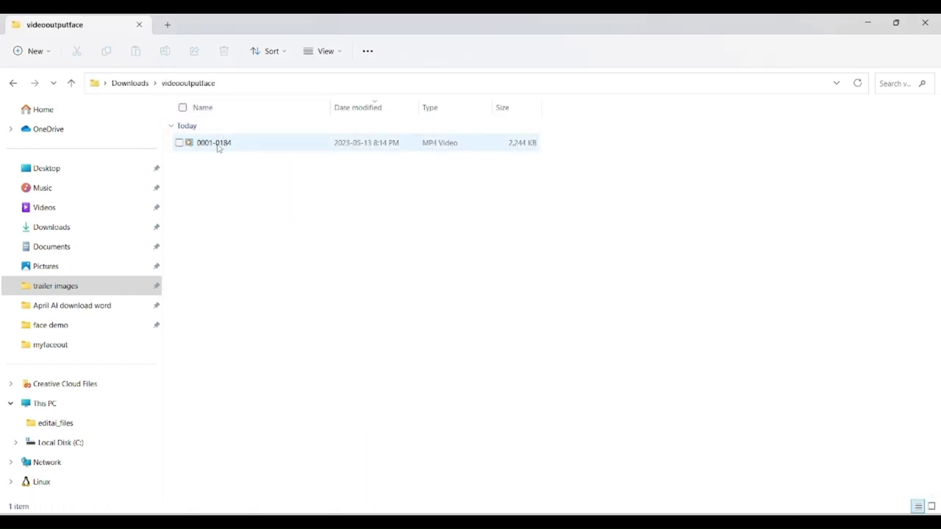
pyautogui.click(218, 145)
pyautogui.doubleClick(214, 144)
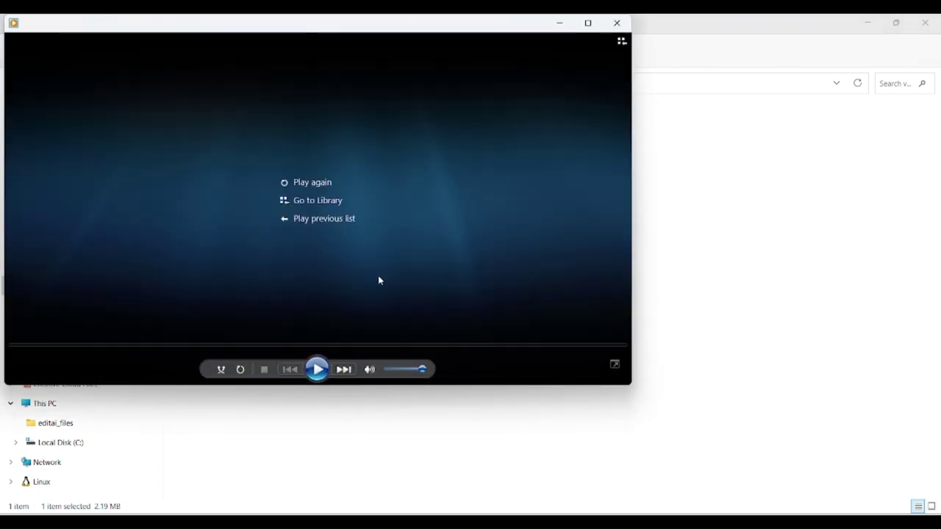
pyautogui.click(316, 371)
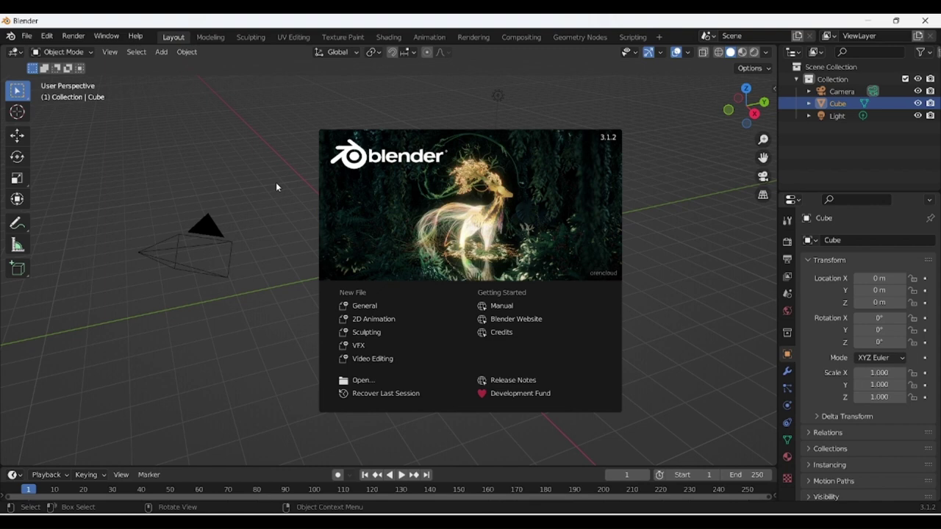
pyautogui.click(276, 187)
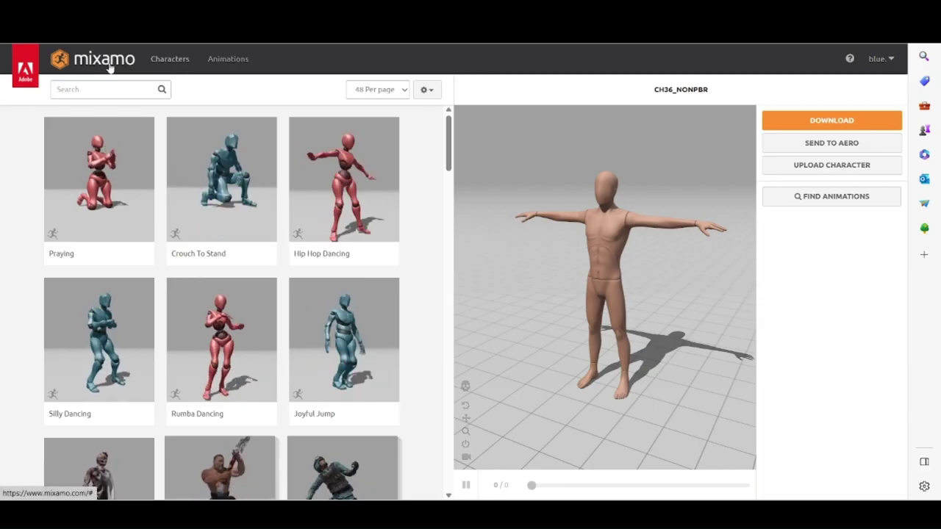
# Replace CH36_NONPBR with the Mannequin as Mixamo's character and go back to Animations.
pyautogui.click(212, 64)
pyautogui.click(184, 65)
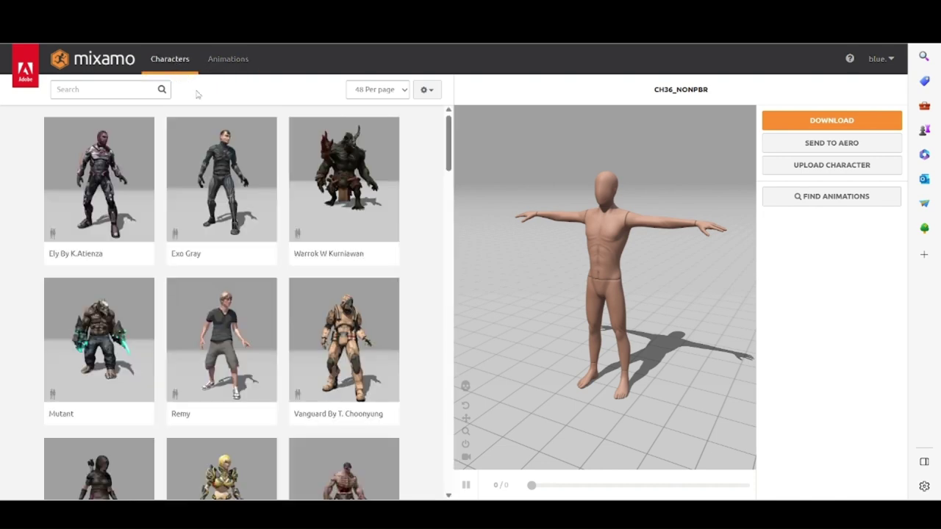
pyautogui.scroll(-5, 201, 221)
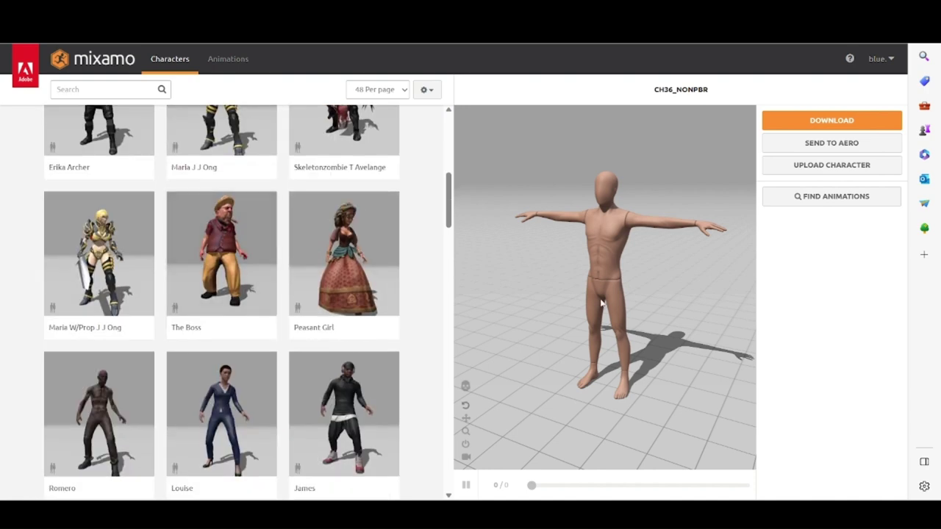
pyautogui.scroll(-10, 294, 361)
pyautogui.scroll(2, 281, 360)
pyautogui.click(255, 320)
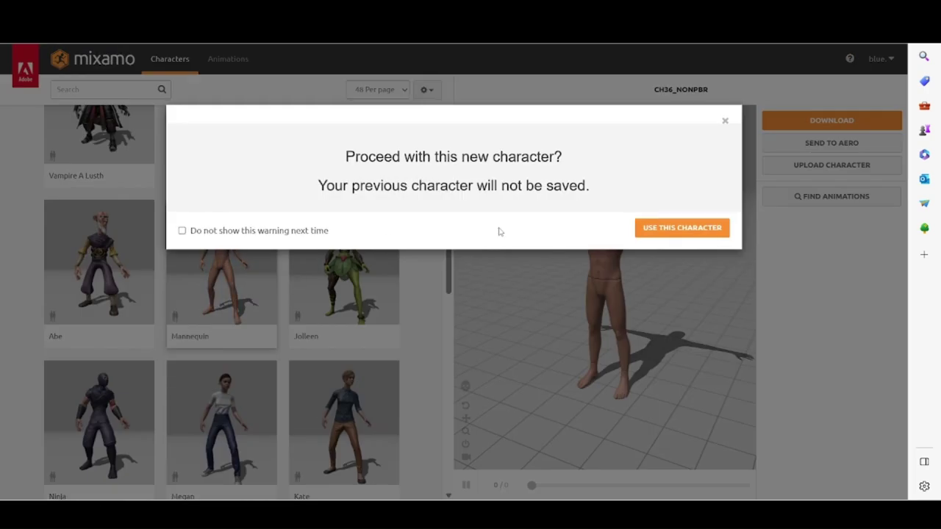
pyautogui.click(652, 234)
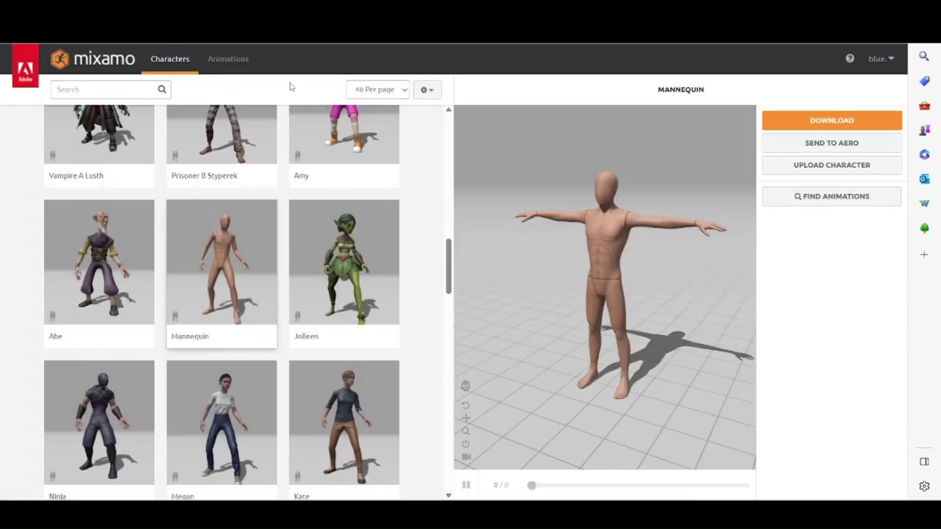
pyautogui.click(221, 64)
pyautogui.click(134, 90)
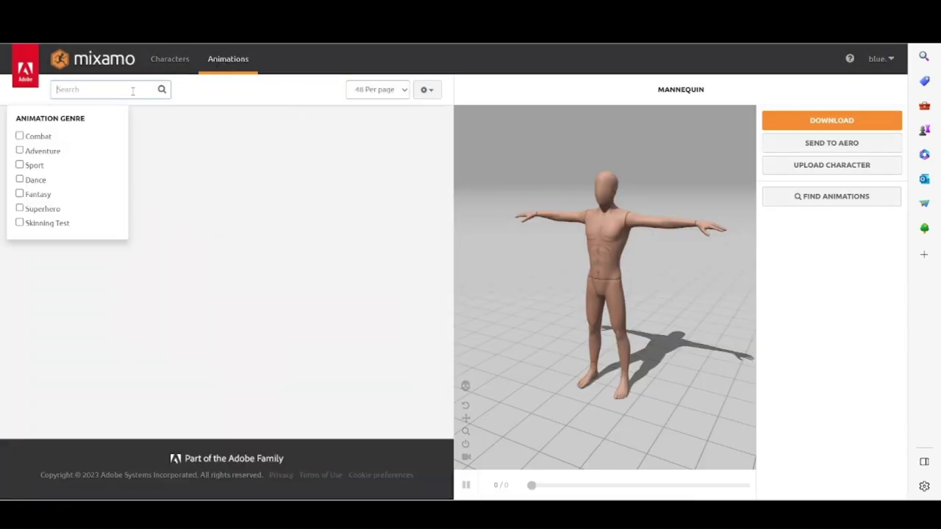
# Search 'punching' and preview the Punching Bag animation on the Mannequin.
pyautogui.write('punc')
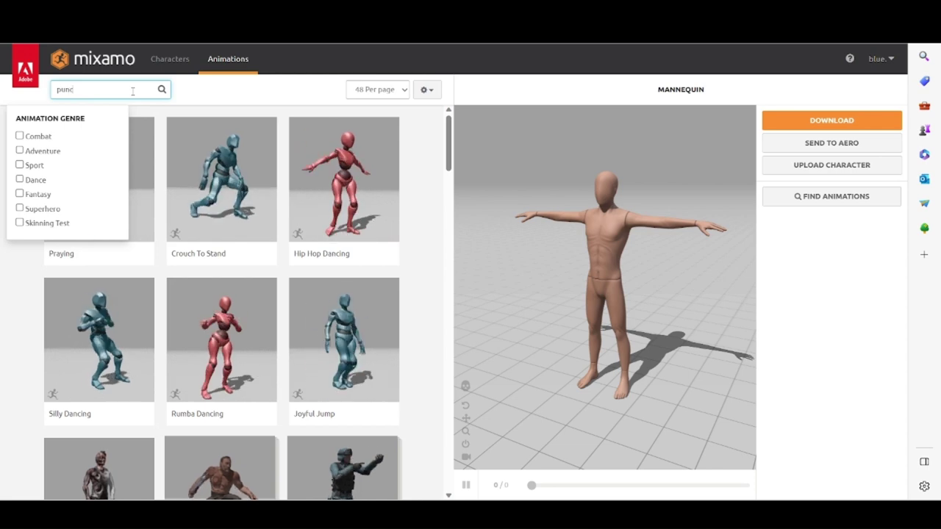
pyautogui.write('hing')
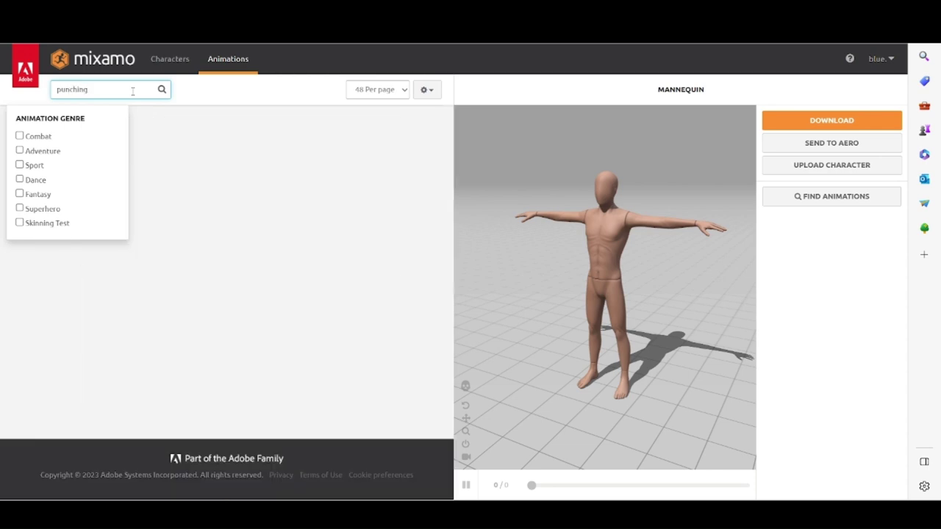
pyautogui.click(45, 283)
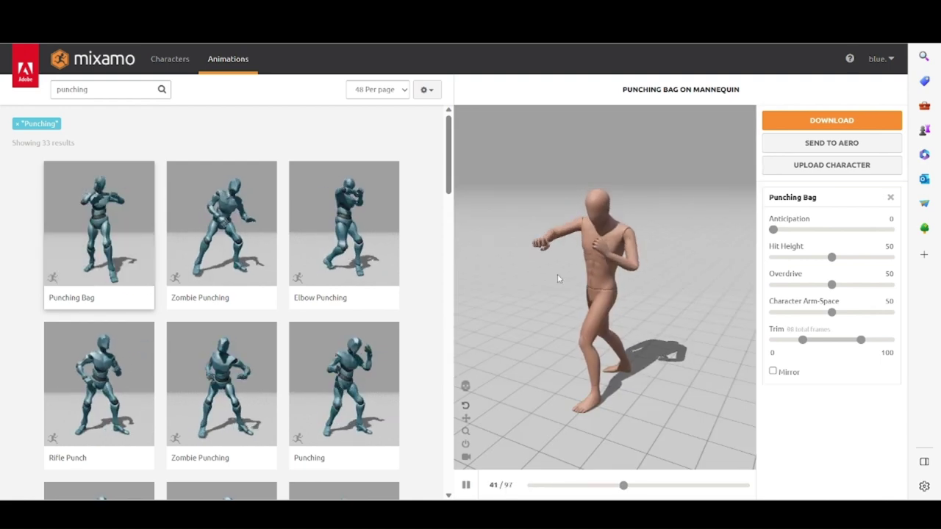
pyautogui.moveTo(600, 255); pyautogui.dragTo(631, 250)
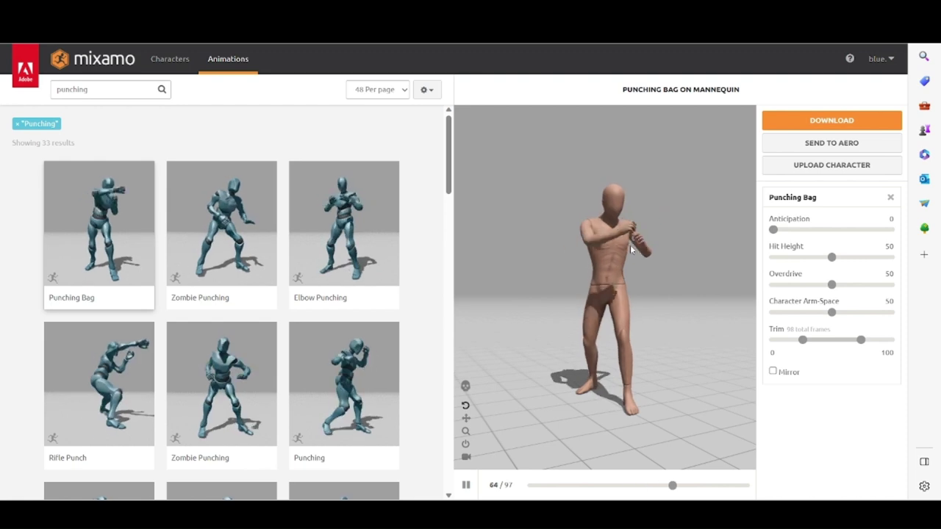
# Download Punching Bag as FBX Binary with skin at 30 fps.
pyautogui.click(804, 118)
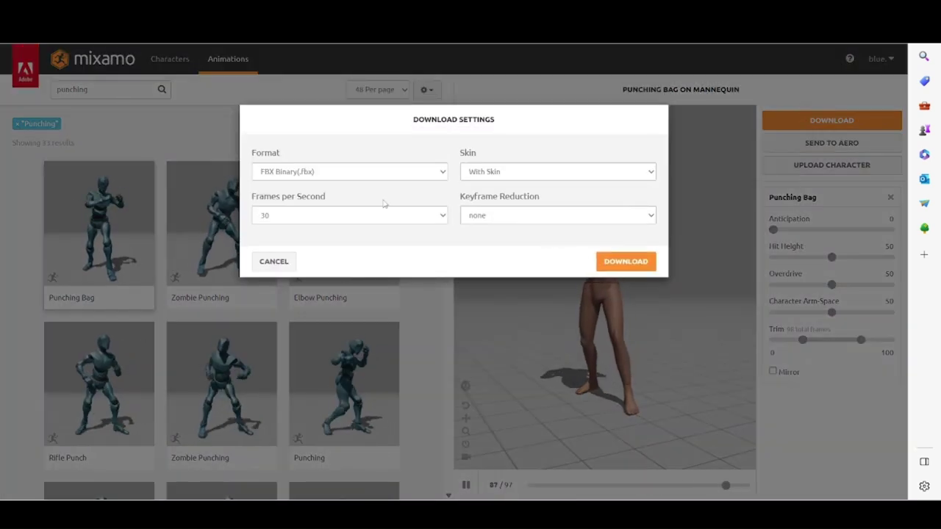
pyautogui.click(541, 173)
pyautogui.click(541, 174)
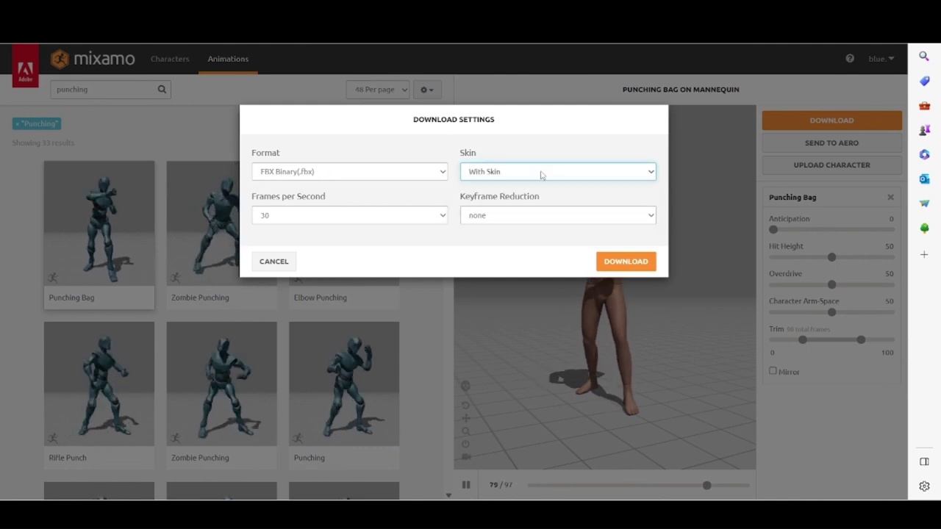
pyautogui.click(316, 216)
pyautogui.click(316, 216)
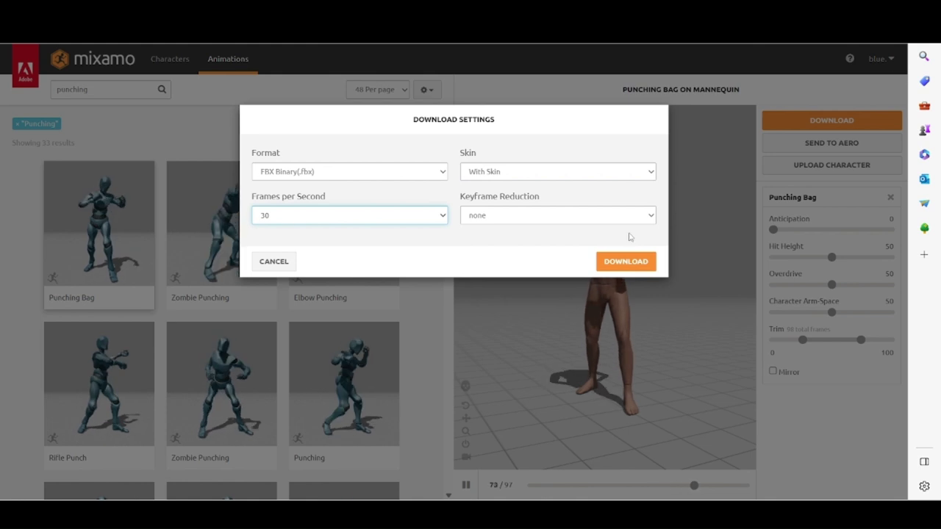
pyautogui.click(637, 263)
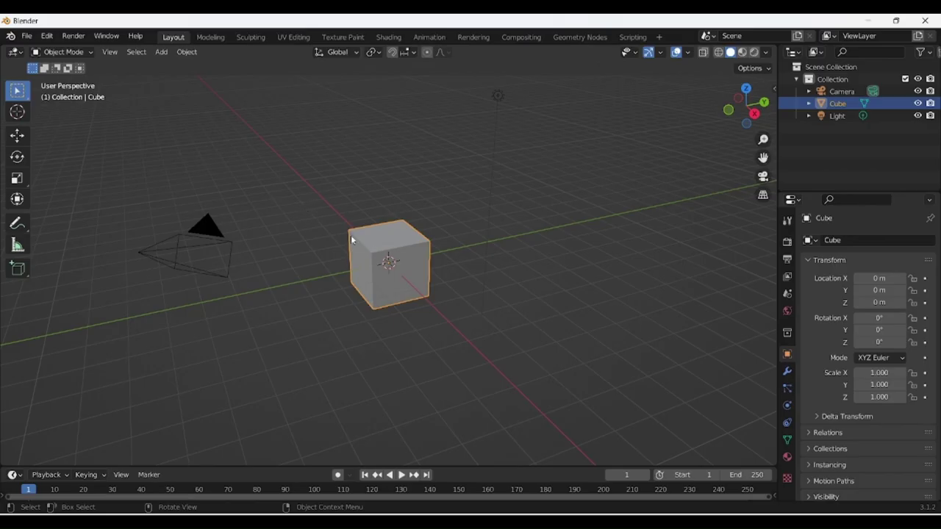
# Delete the default cube and raise the camera along Z to a height of 5.5455 m.
pyautogui.press('Delete')
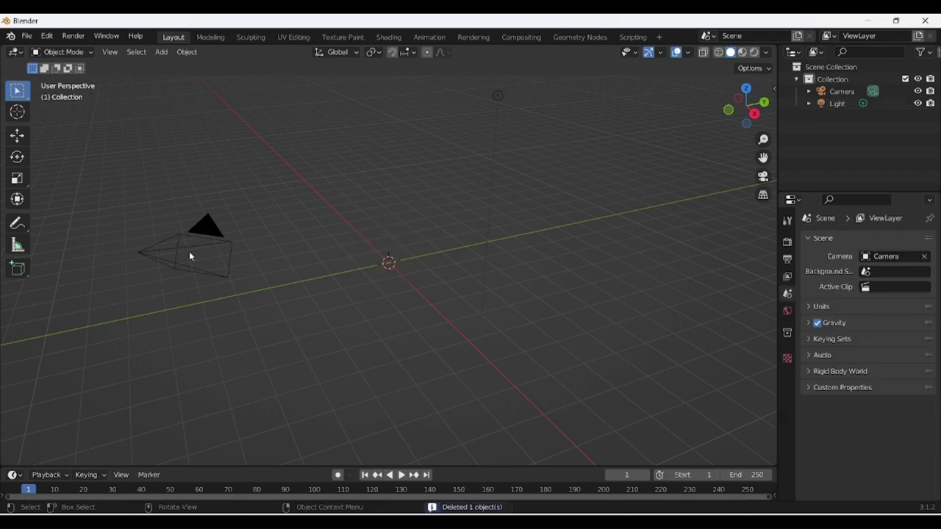
pyautogui.click(188, 254)
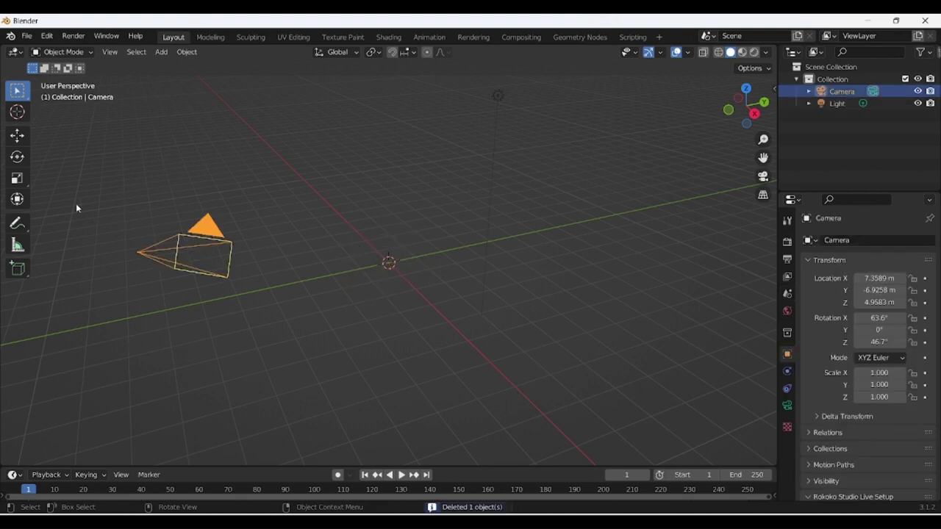
pyautogui.click(25, 136)
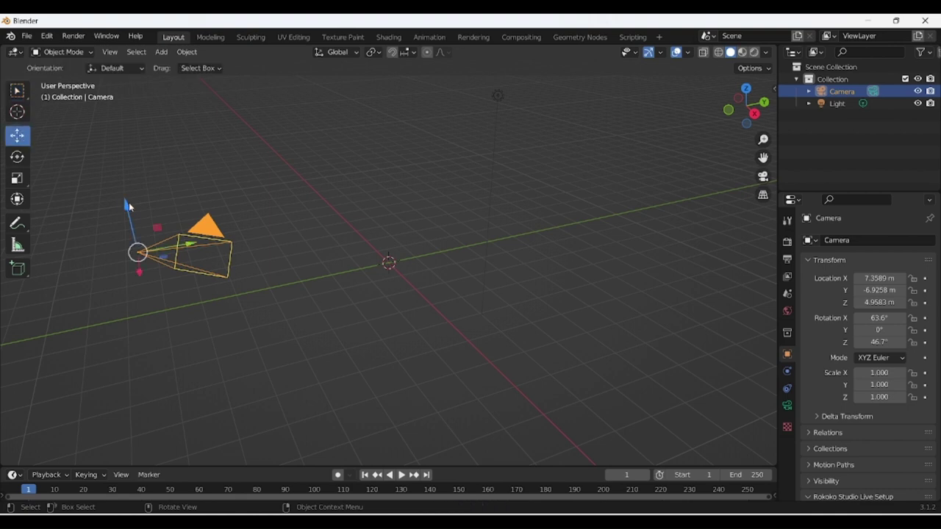
pyautogui.moveTo(129, 202); pyautogui.dragTo(135, 176)
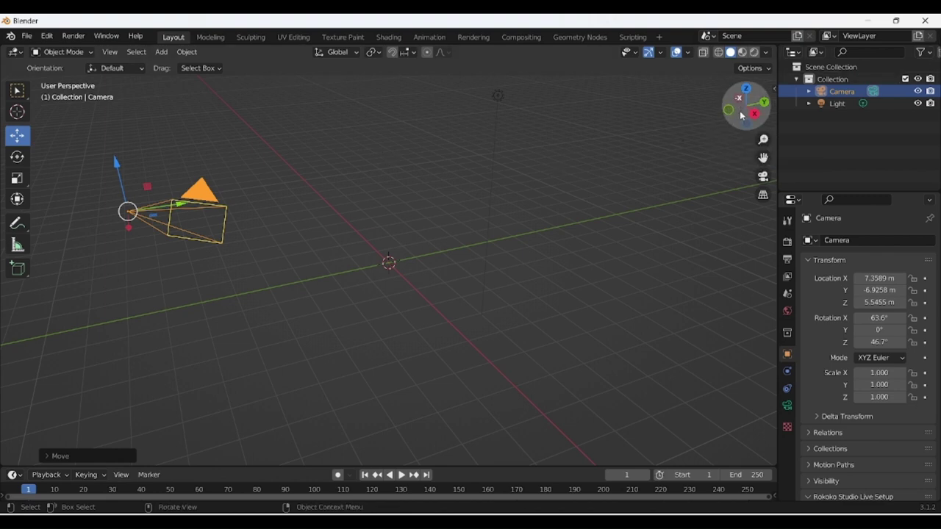
pyautogui.moveTo(731, 115)
pyautogui.mouseDown()
pyautogui.moveTo(776, 116)
pyautogui.moveTo(727, 112)
pyautogui.mouseUp()
pyautogui.scroll(-2, 345, 208)
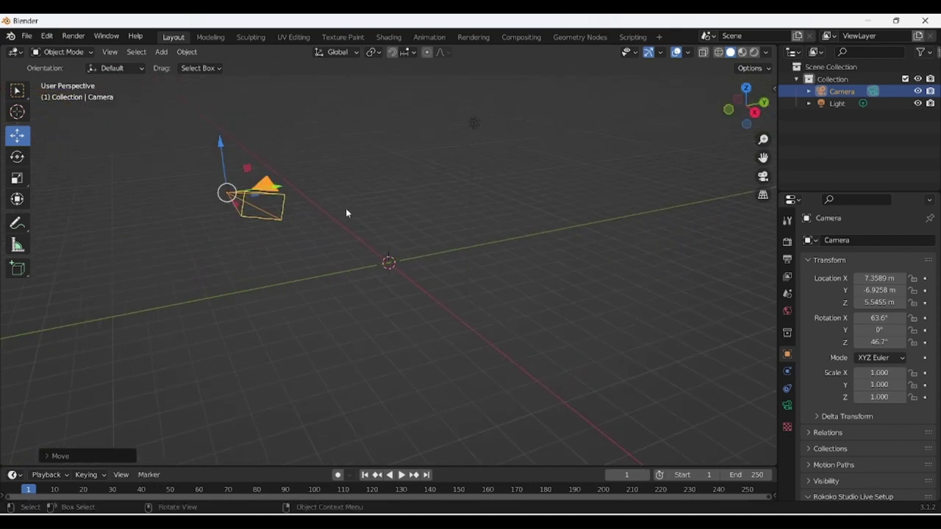
# Import Combo Punch (1).fbx from the 'trailer images' folder as an FBX.
pyautogui.scroll(2, 346, 210)
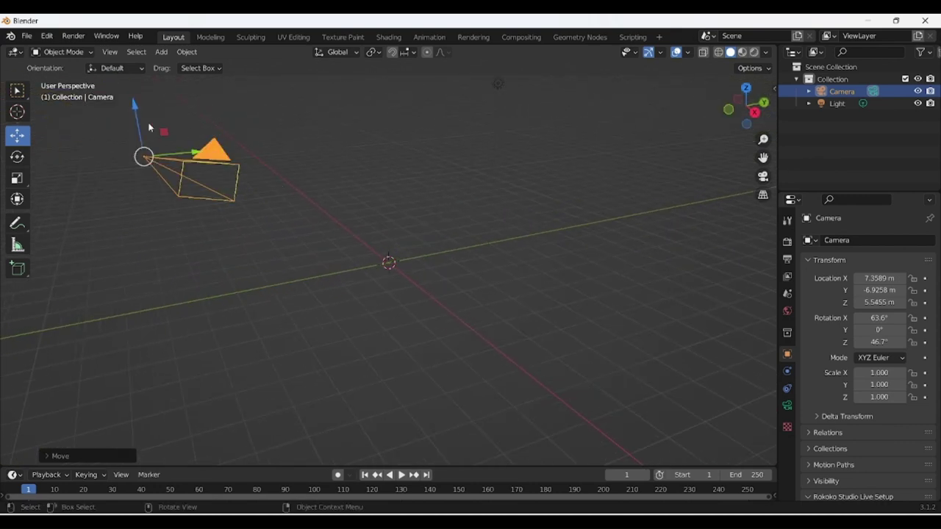
pyautogui.click(25, 36)
pyautogui.moveTo(83, 187)
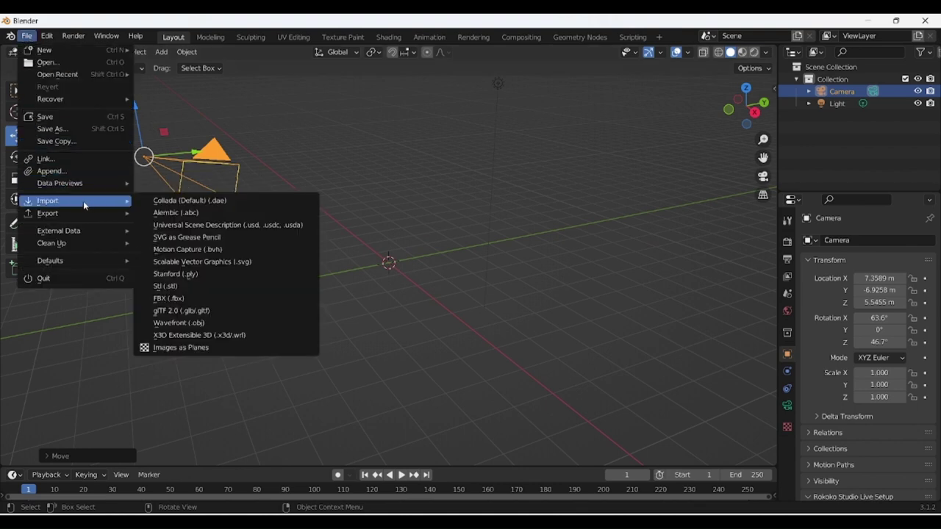
pyautogui.click(174, 298)
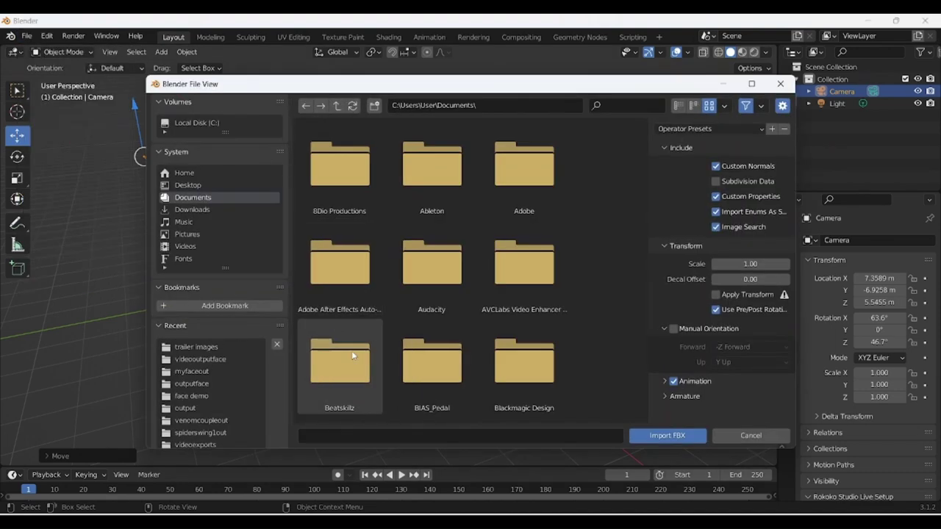
pyautogui.click(206, 348)
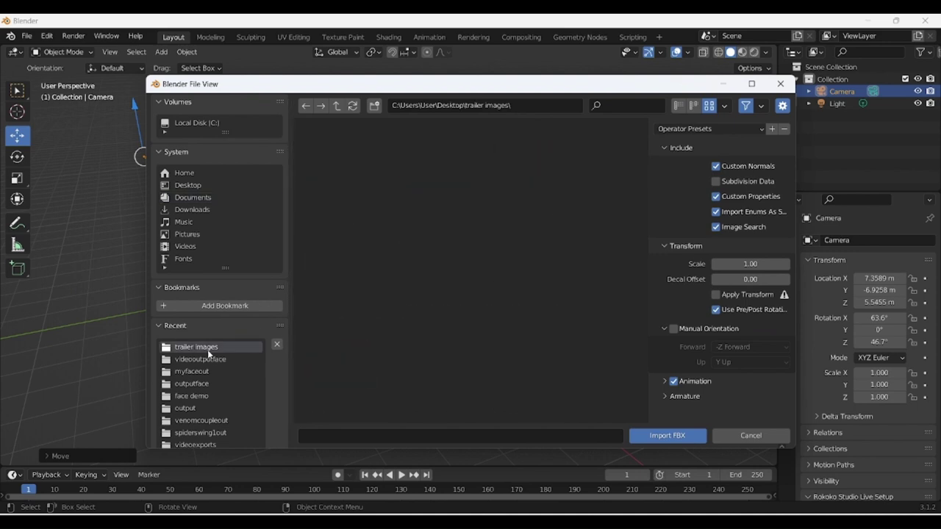
pyautogui.scroll(-15, 462, 358)
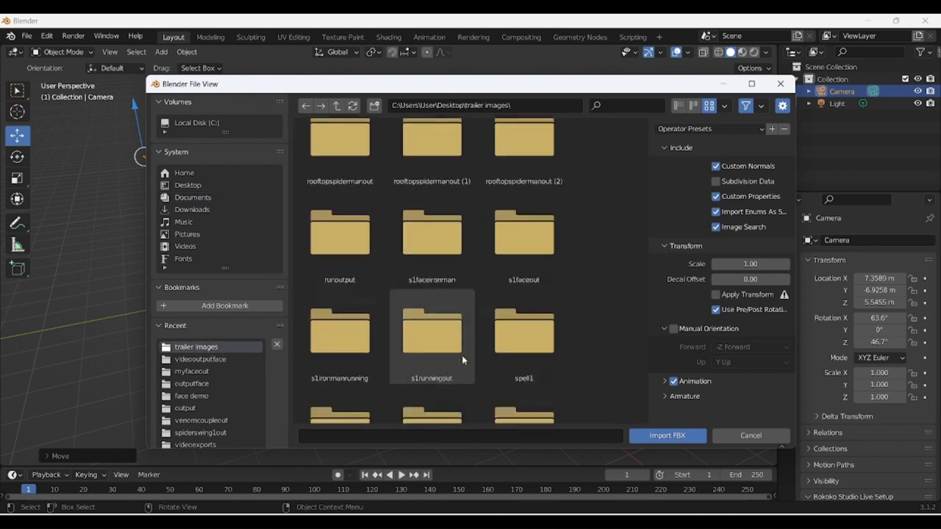
pyautogui.scroll(-8, 462, 355)
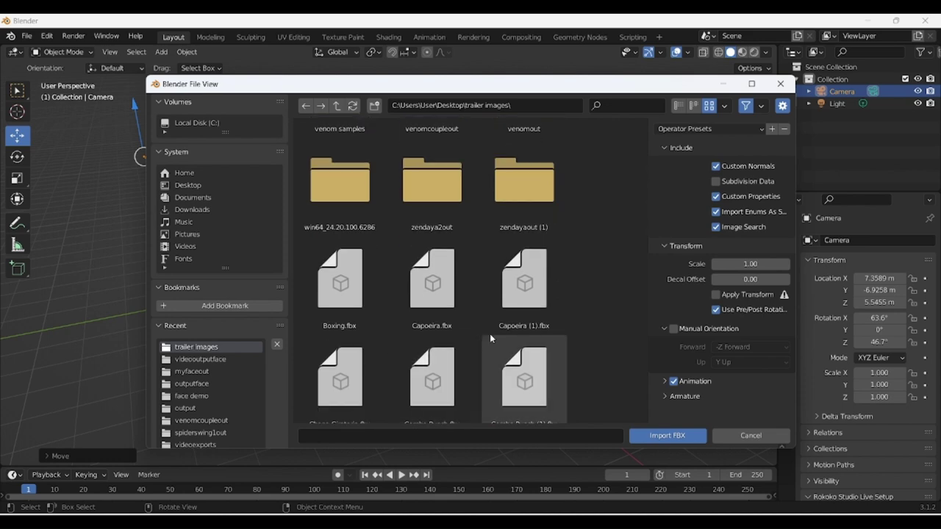
pyautogui.scroll(-2, 530, 314)
pyautogui.scroll(-1, 531, 314)
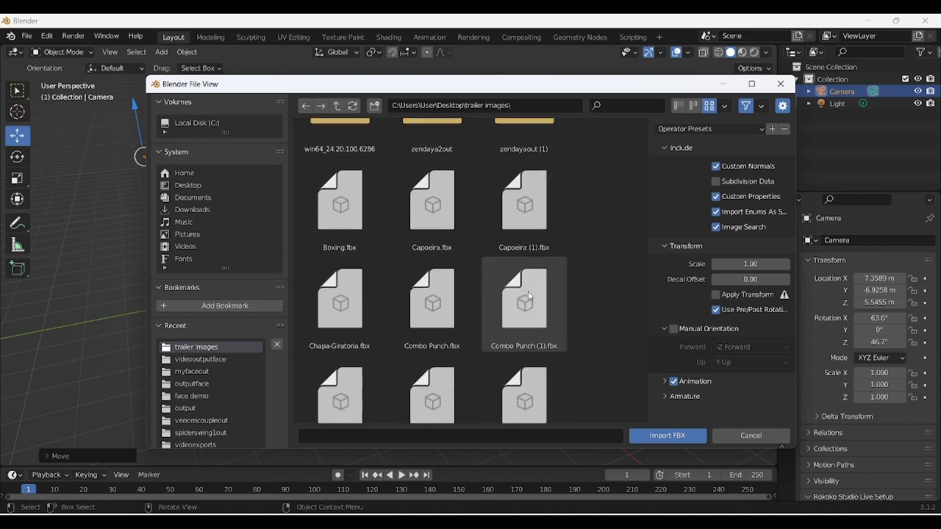
pyautogui.click(530, 308)
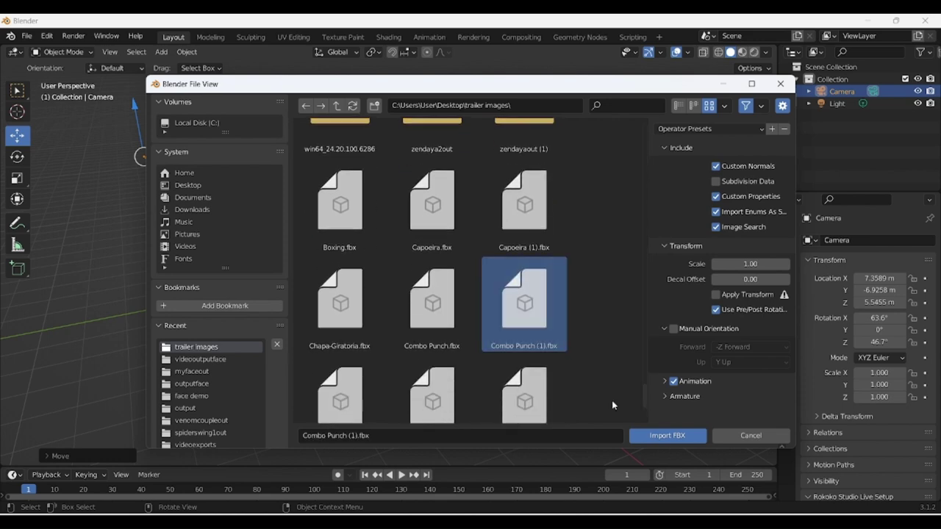
pyautogui.click(666, 441)
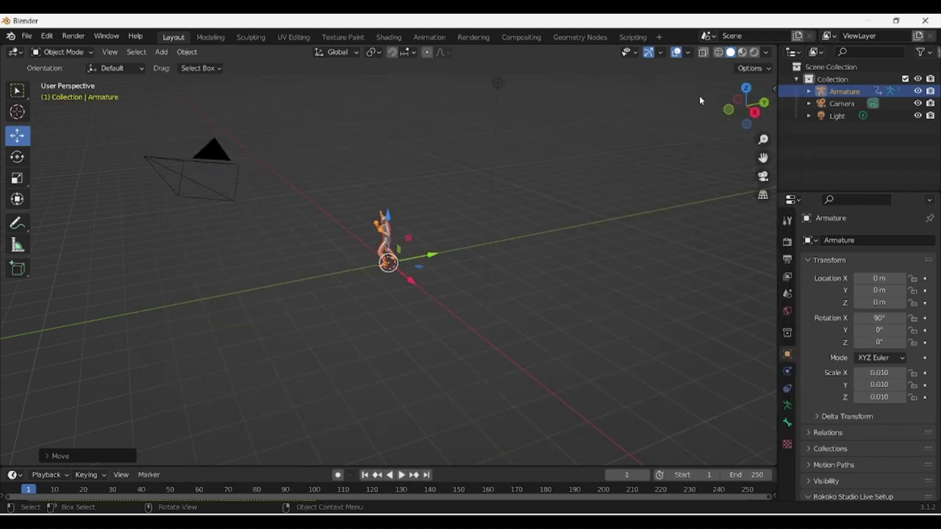
# Orbit to the imported character and split the 3D viewport into two side-by-side views.
pyautogui.moveTo(746, 106); pyautogui.dragTo(702, 110)
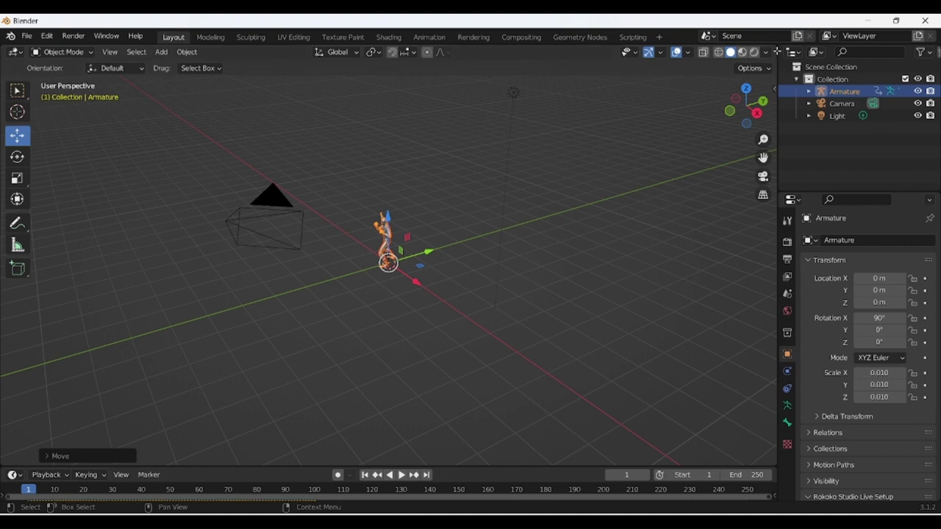
pyautogui.moveTo(774, 86); pyautogui.dragTo(358, 86)
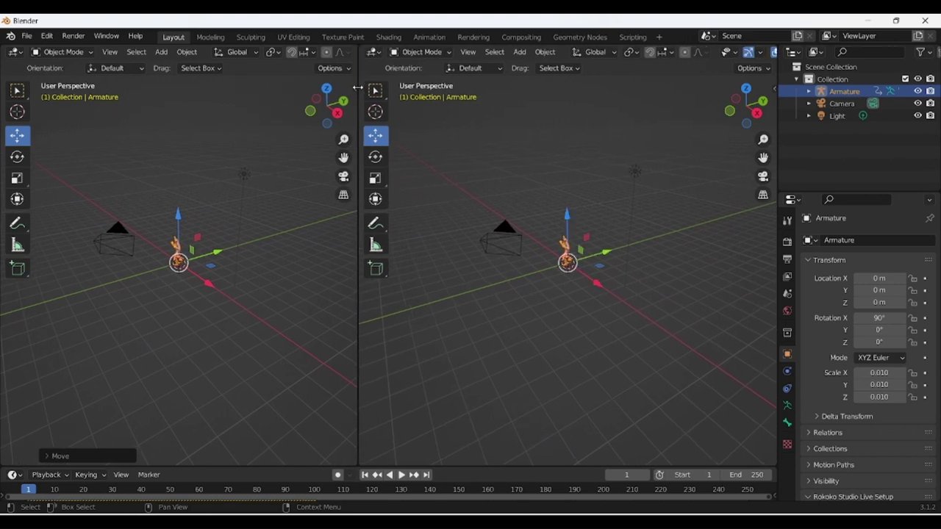
# Show the camera's view in the right viewport, then move and rotate the camera to face the character.
pyautogui.click(763, 177)
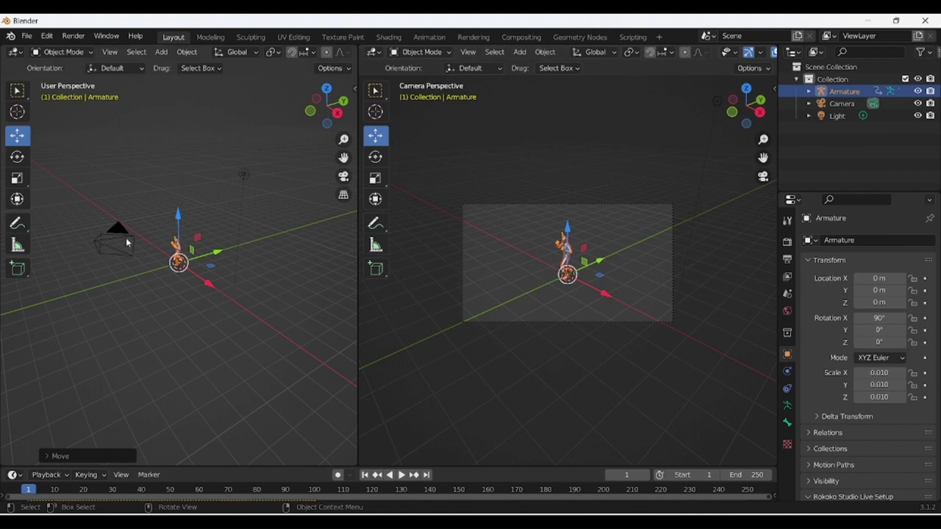
pyautogui.moveTo(310, 115); pyautogui.dragTo(2, 188)
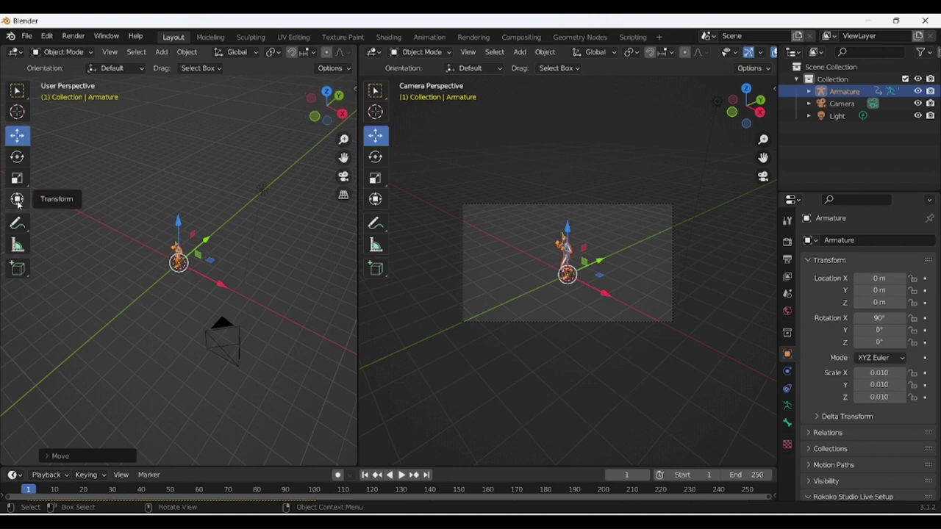
pyautogui.click(17, 203)
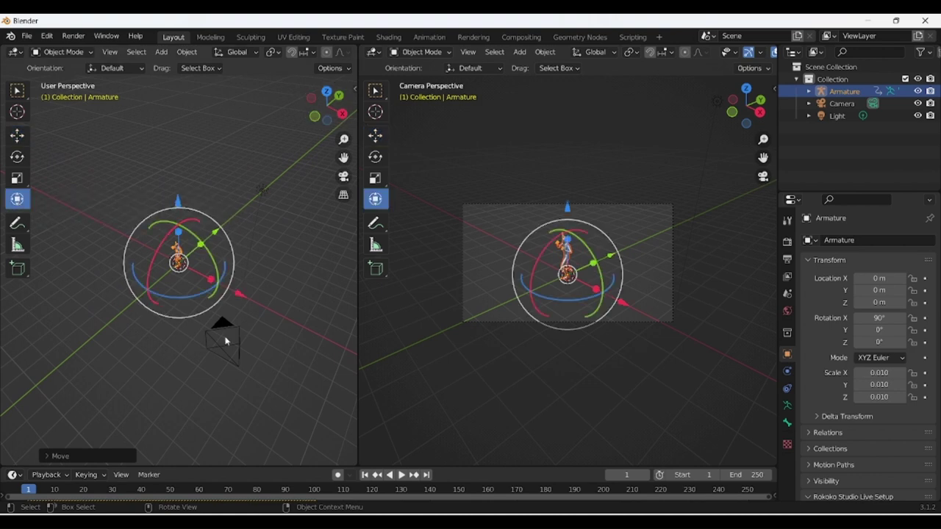
pyautogui.click(225, 341)
pyautogui.click(228, 345)
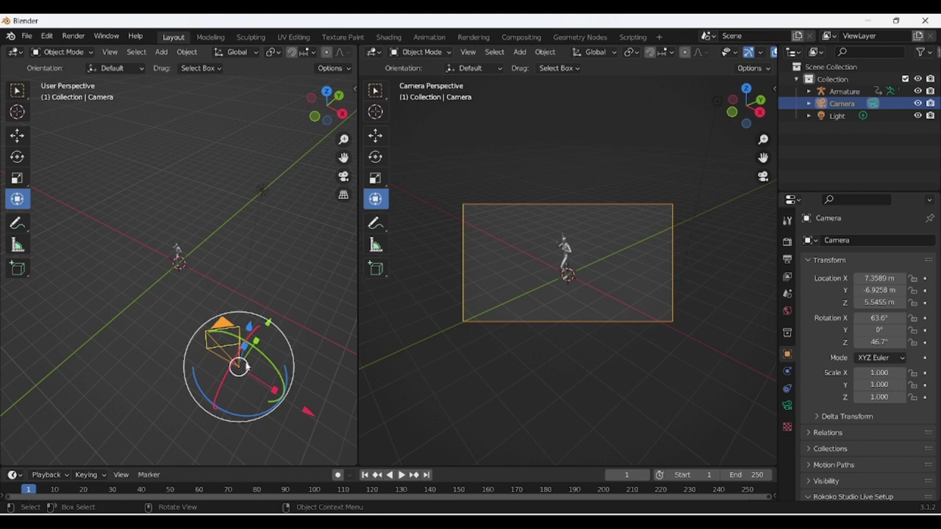
pyautogui.moveTo(306, 413); pyautogui.dragTo(146, 360)
pyautogui.moveTo(131, 303); pyautogui.dragTo(81, 277)
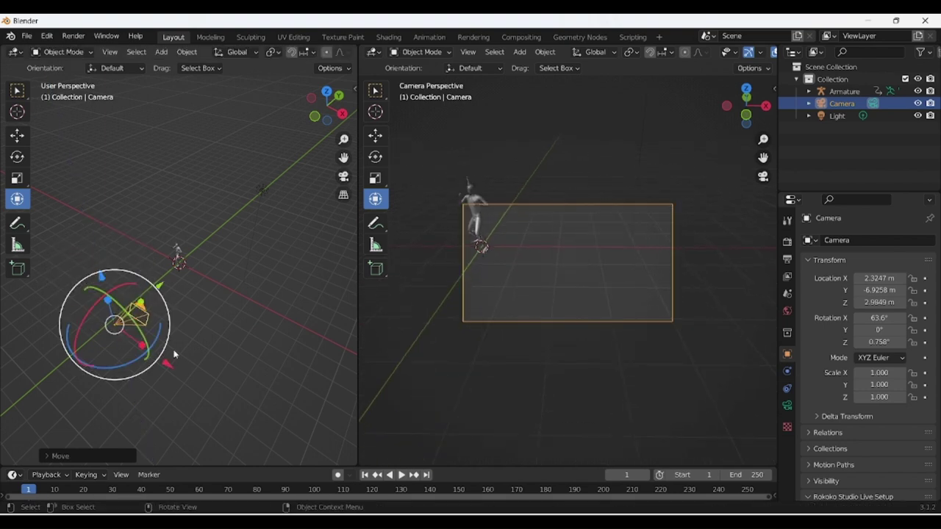
pyautogui.moveTo(167, 372); pyautogui.dragTo(111, 321)
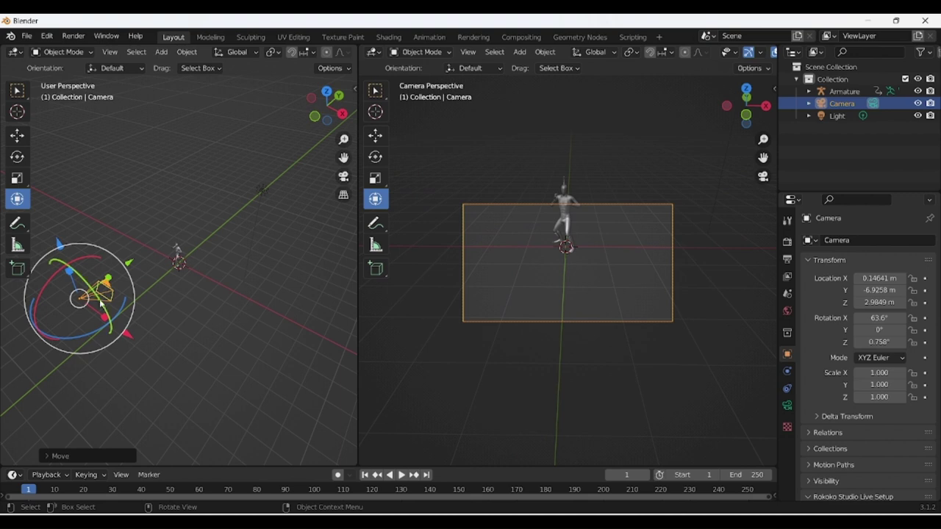
pyautogui.moveTo(57, 274); pyautogui.dragTo(139, 255)
# Preview the punch, adjust the camera to Y −4.4583 m, Z 2.3143 m, and hide the armature.
pyautogui.press('space')
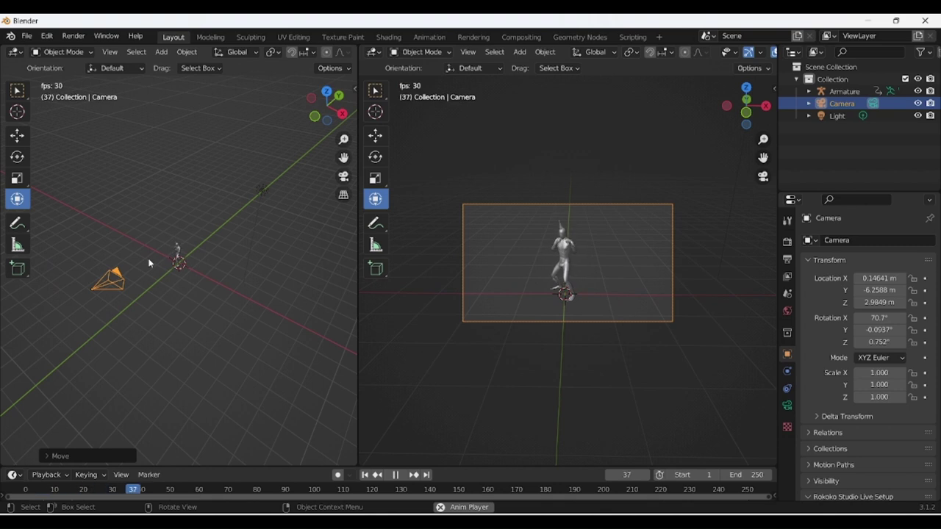
pyautogui.press('space')
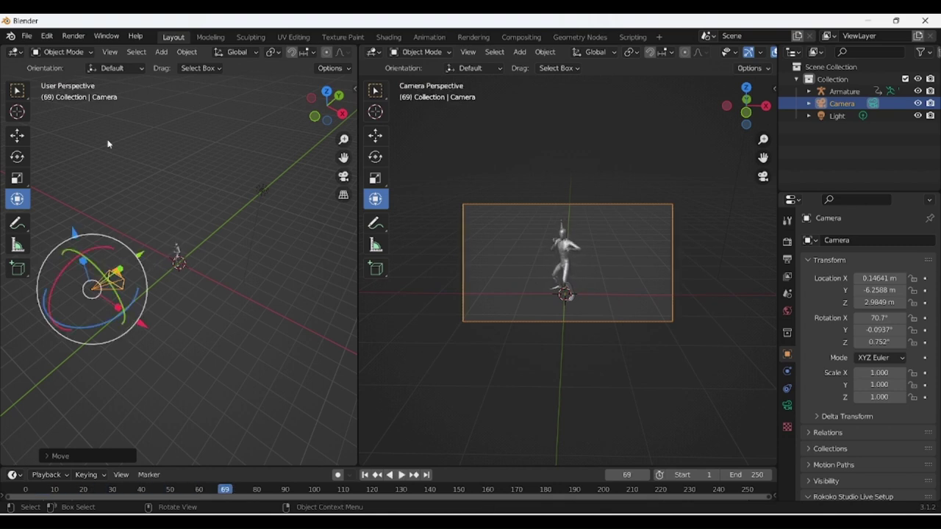
pyautogui.moveTo(326, 103); pyautogui.dragTo(105, 197)
pyautogui.moveTo(132, 226); pyautogui.dragTo(168, 222)
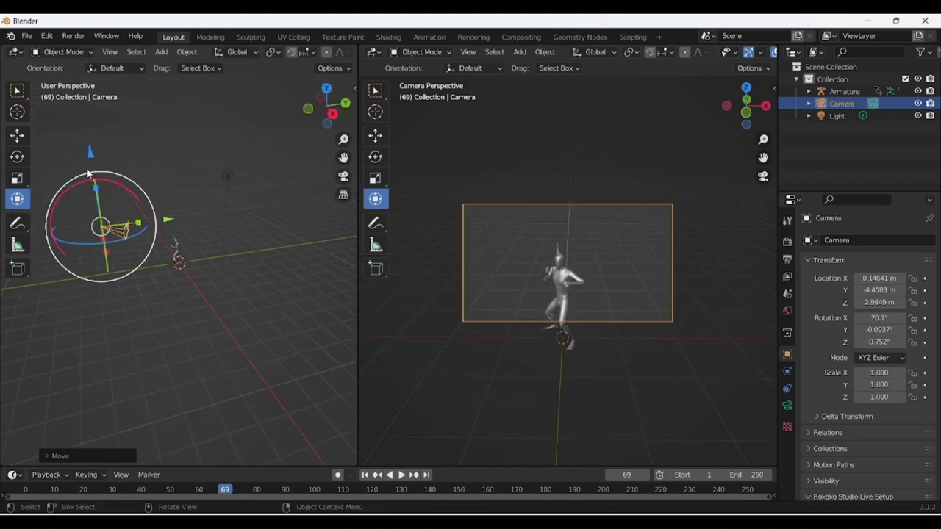
pyautogui.moveTo(89, 152); pyautogui.dragTo(98, 175)
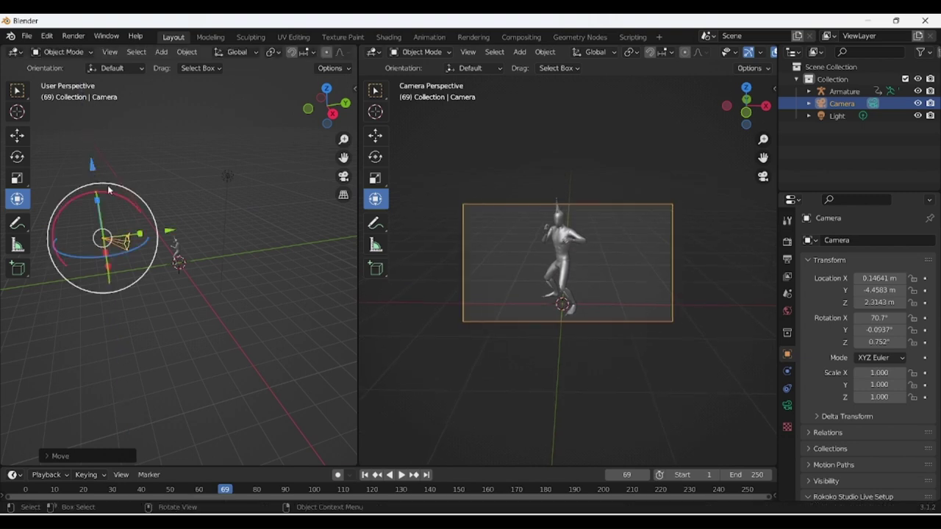
pyautogui.press('space')
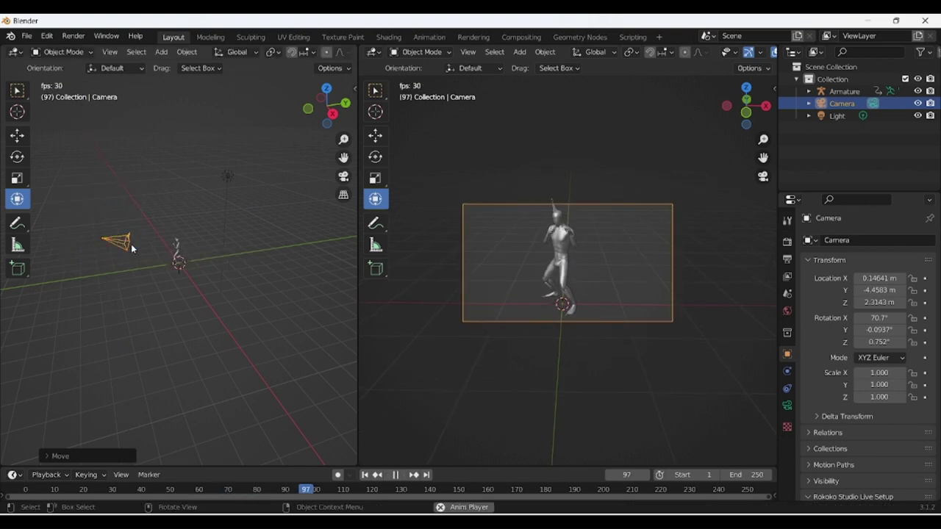
pyautogui.press('space')
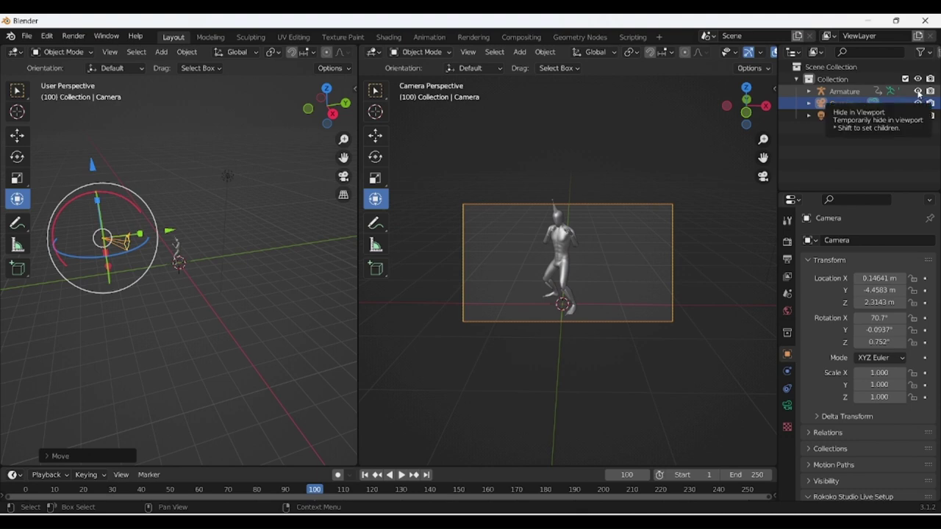
pyautogui.click(917, 91)
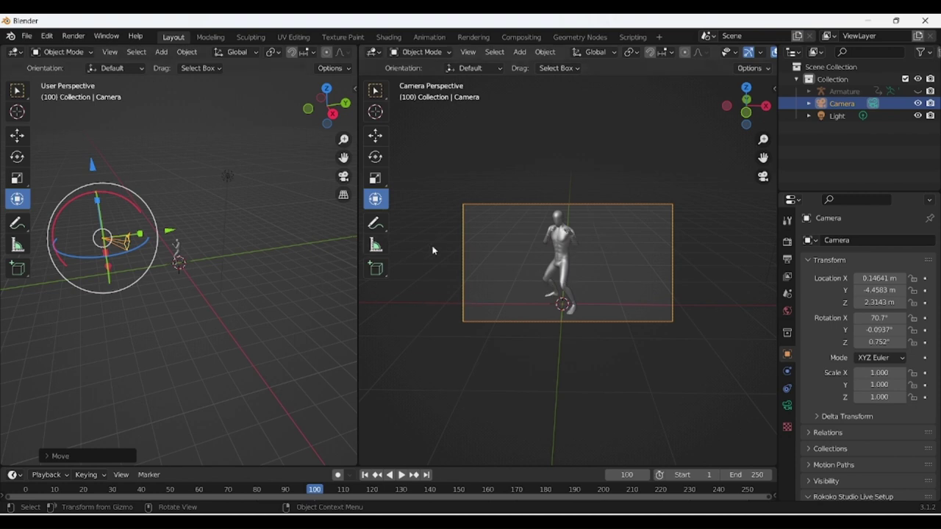
# Add a plane, stand it upright at about −87° on X, and lower it toward the floor.
pyautogui.click(160, 54)
pyautogui.moveTo(165, 67)
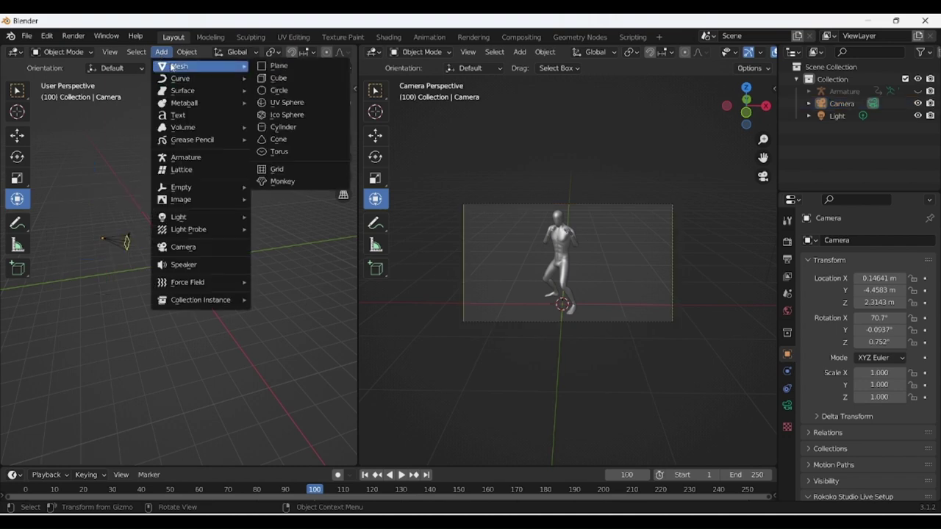
pyautogui.click(285, 68)
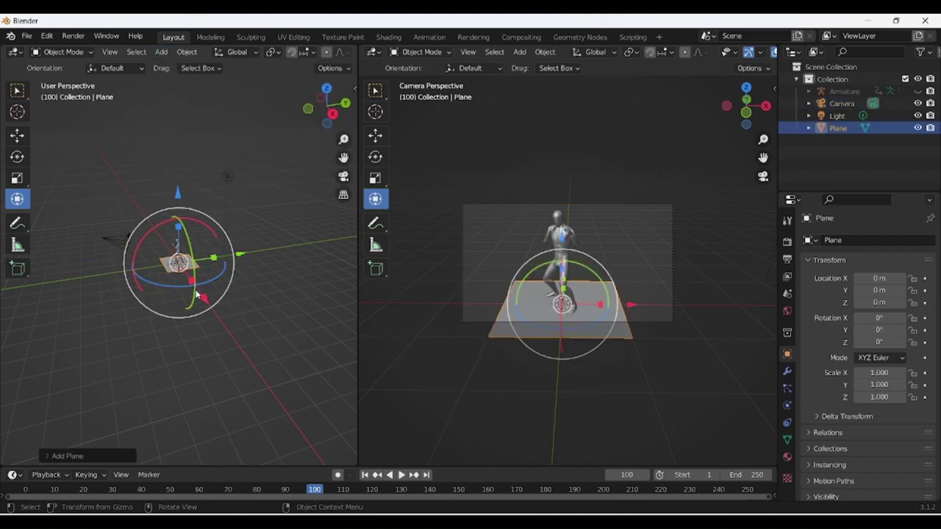
pyautogui.moveTo(179, 194); pyautogui.dragTo(177, 158)
pyautogui.moveTo(143, 206); pyautogui.dragTo(316, 176)
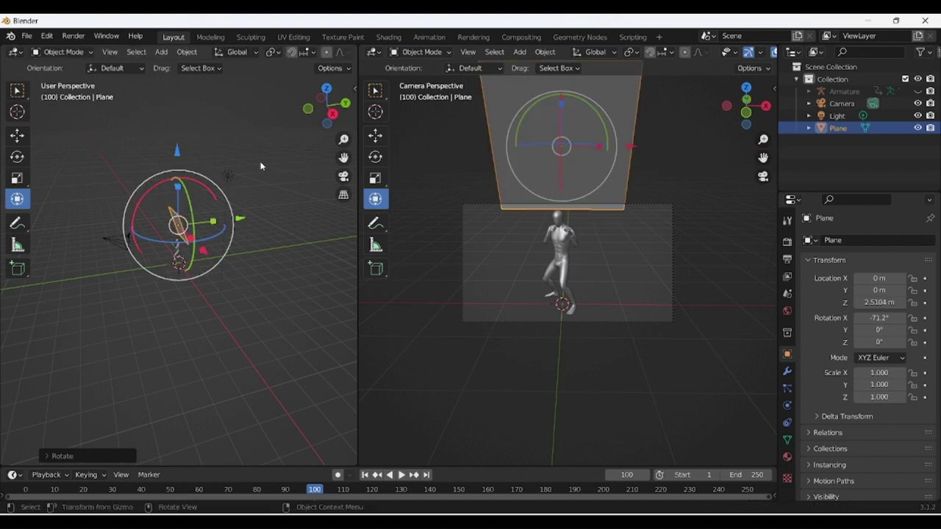
pyautogui.moveTo(175, 182); pyautogui.dragTo(186, 175)
pyautogui.moveTo(241, 220); pyautogui.dragTo(267, 216)
pyautogui.press('g')
pyautogui.press('z')
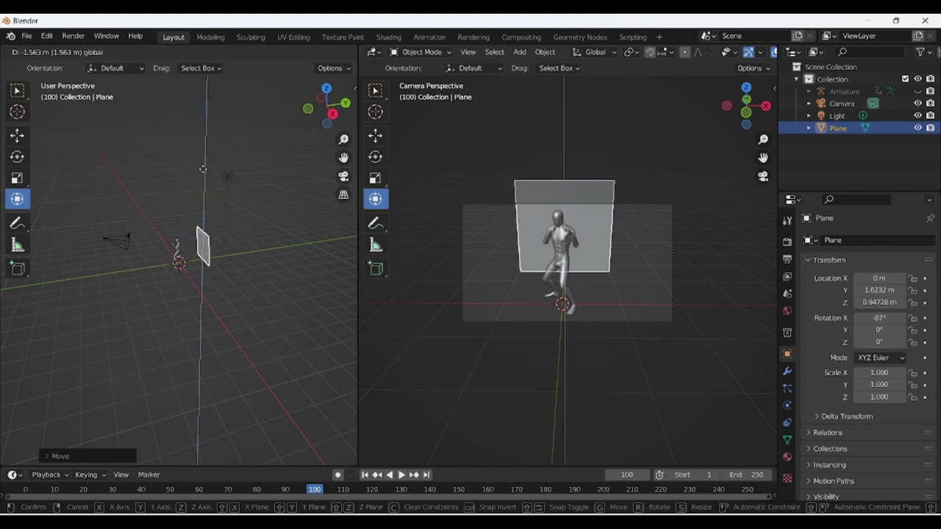
pyautogui.click(202, 178)
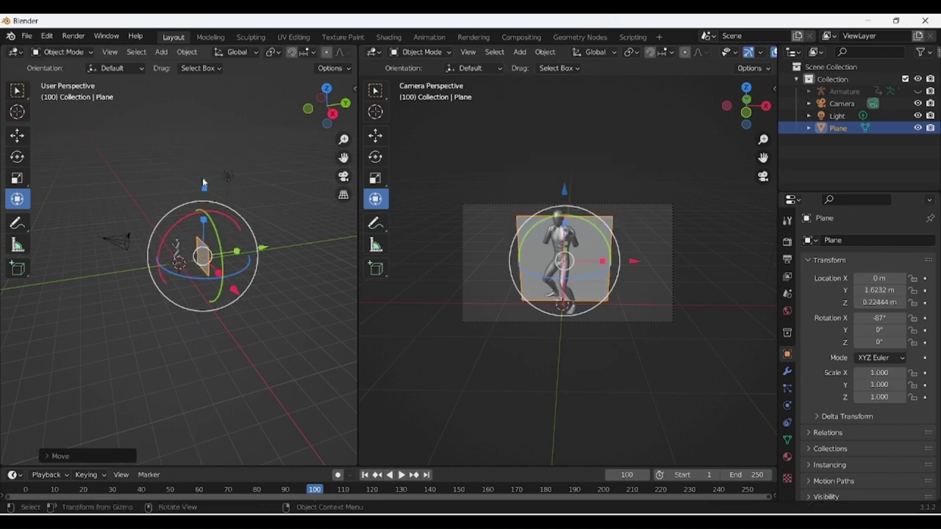
# Shift the plane back and up behind the figure.
pyautogui.click(18, 136)
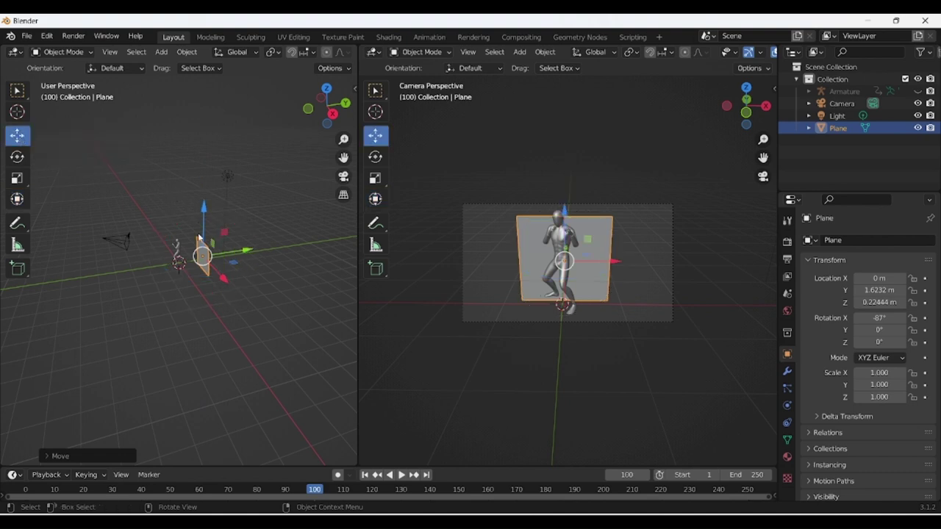
pyautogui.scroll(4, 215, 256)
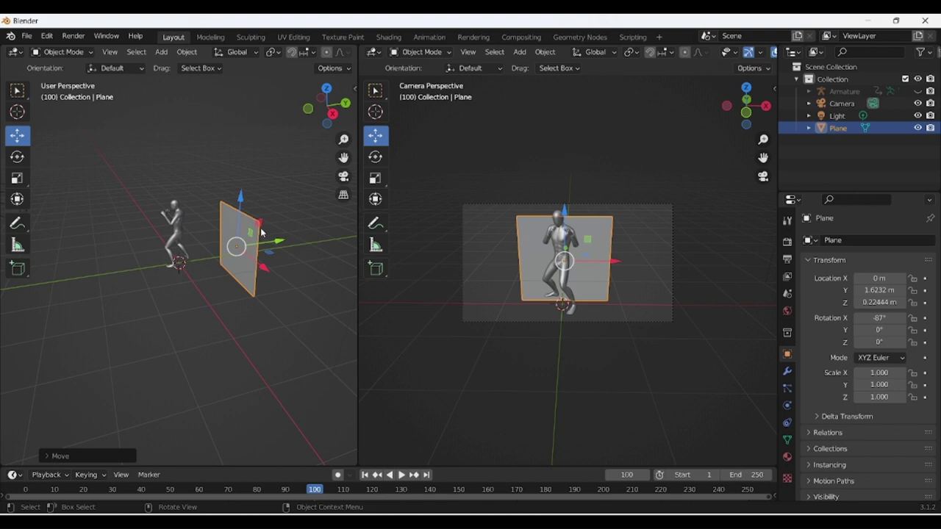
pyautogui.moveTo(254, 234); pyautogui.dragTo(267, 193)
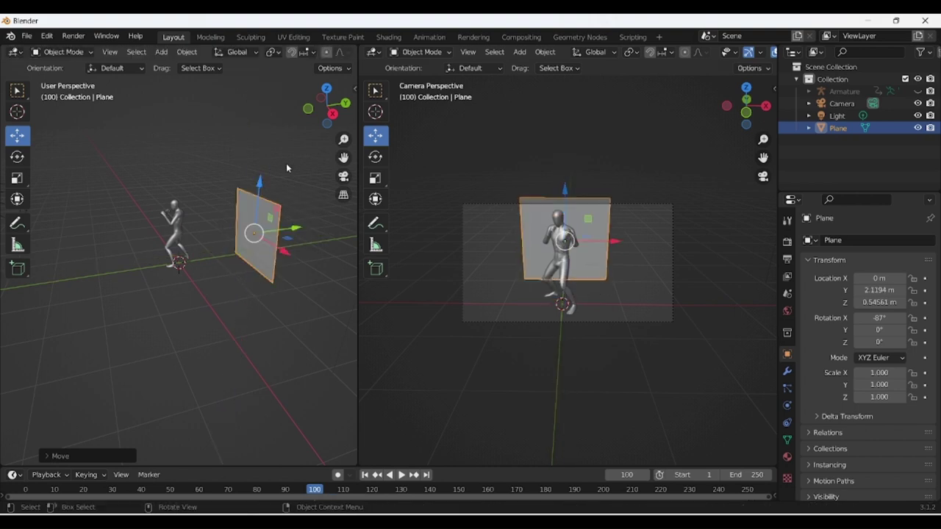
pyautogui.moveTo(310, 111); pyautogui.dragTo(334, 114)
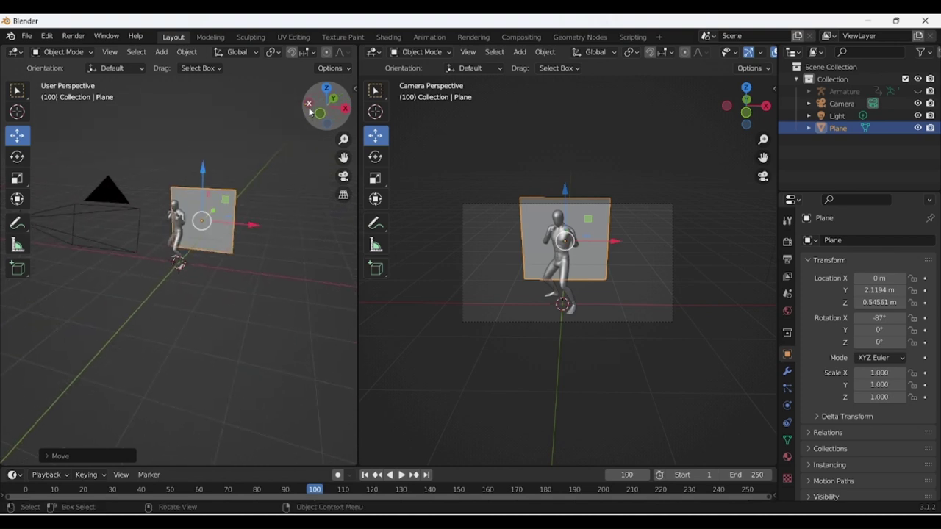
# Scale the plane to about 3.719 × 2.730 × 1.009 so it fills the camera view.
pyautogui.click(191, 199)
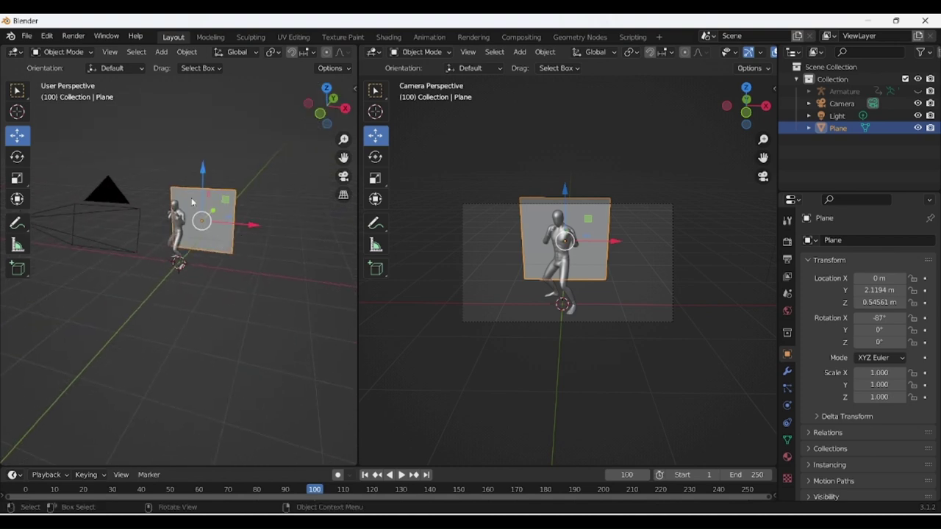
pyautogui.click(17, 198)
pyautogui.moveTo(242, 227); pyautogui.dragTo(282, 227)
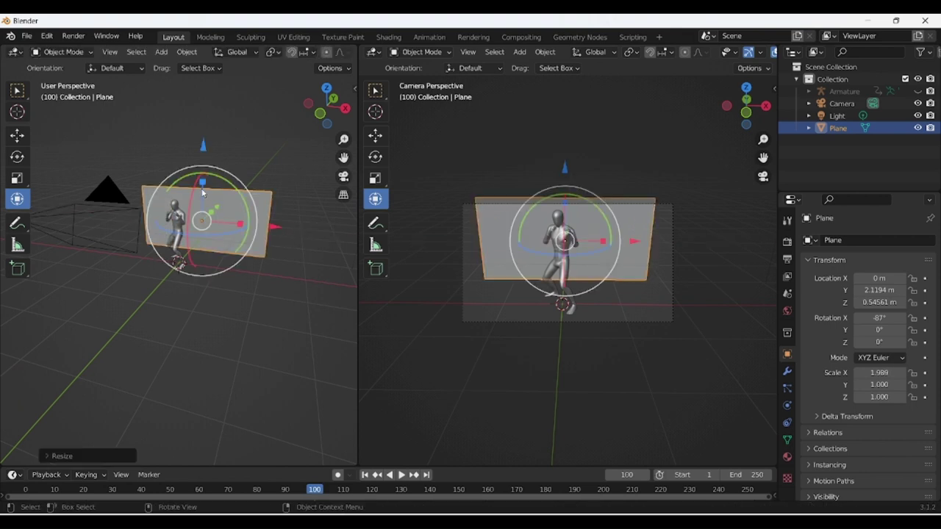
pyautogui.moveTo(202, 184); pyautogui.dragTo(208, 117)
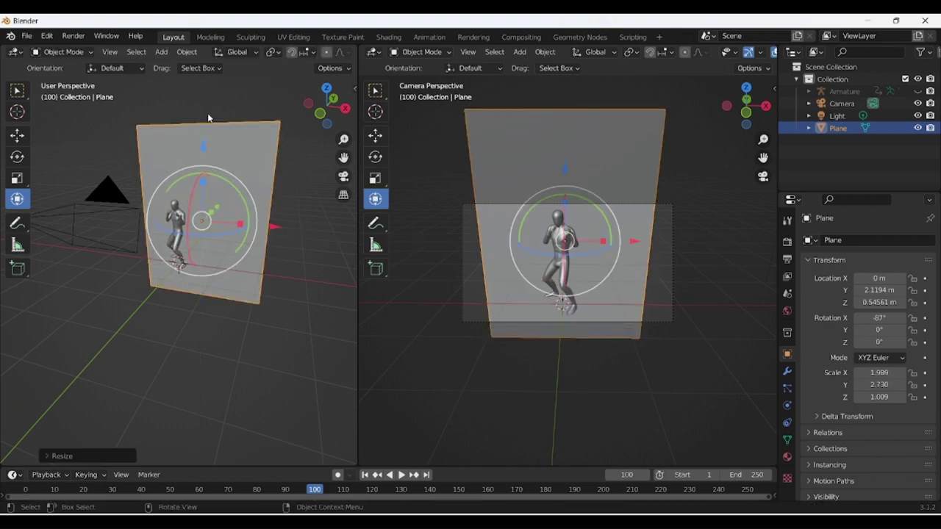
pyautogui.moveTo(242, 224); pyautogui.dragTo(280, 235)
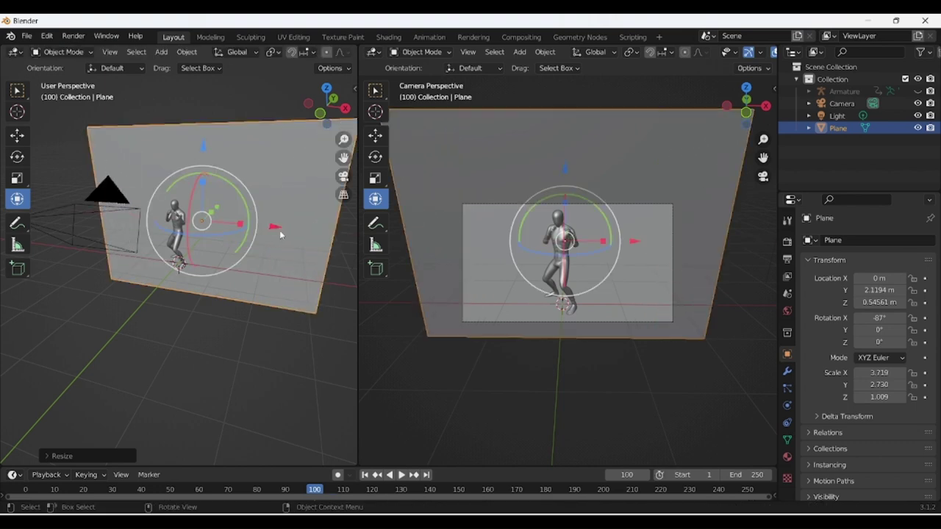
pyautogui.click(189, 337)
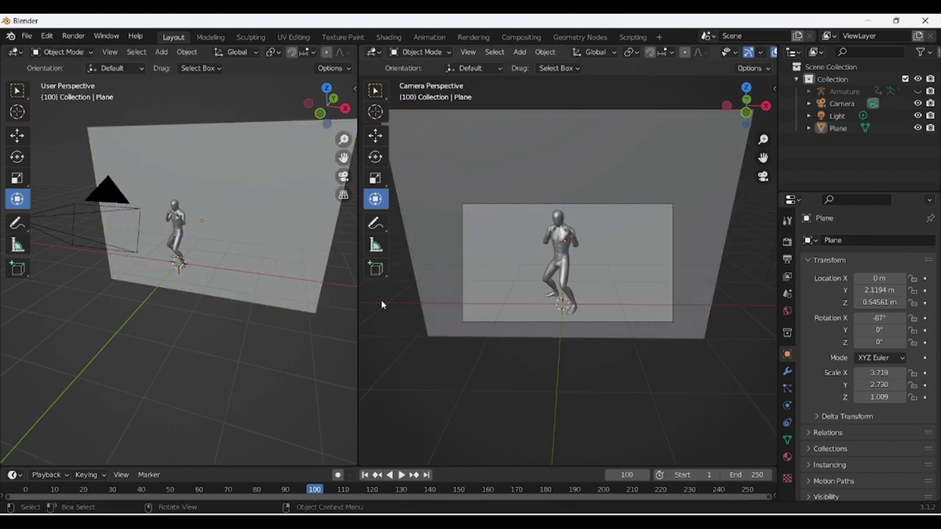
# In the Shading workspace, give the plane a new material and add a MixRGB node.
pyautogui.click(429, 37)
pyautogui.click(388, 37)
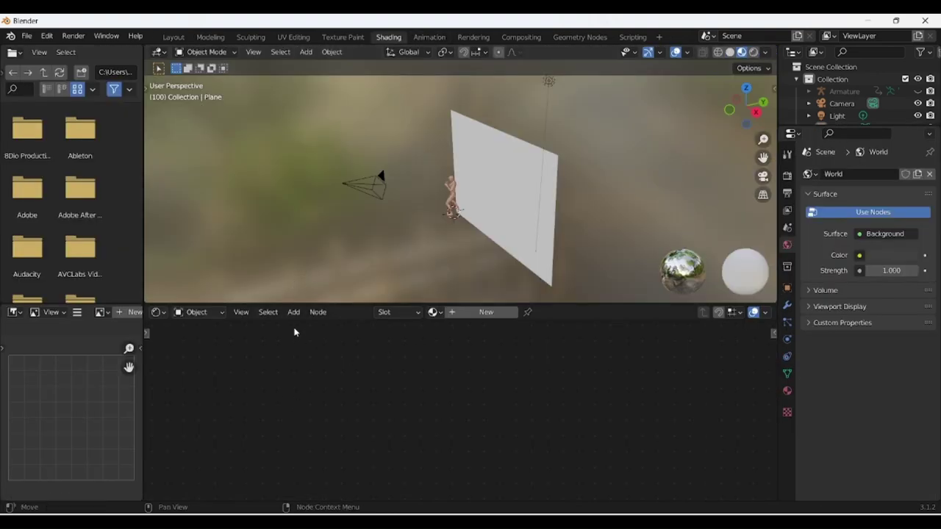
pyautogui.click(488, 317)
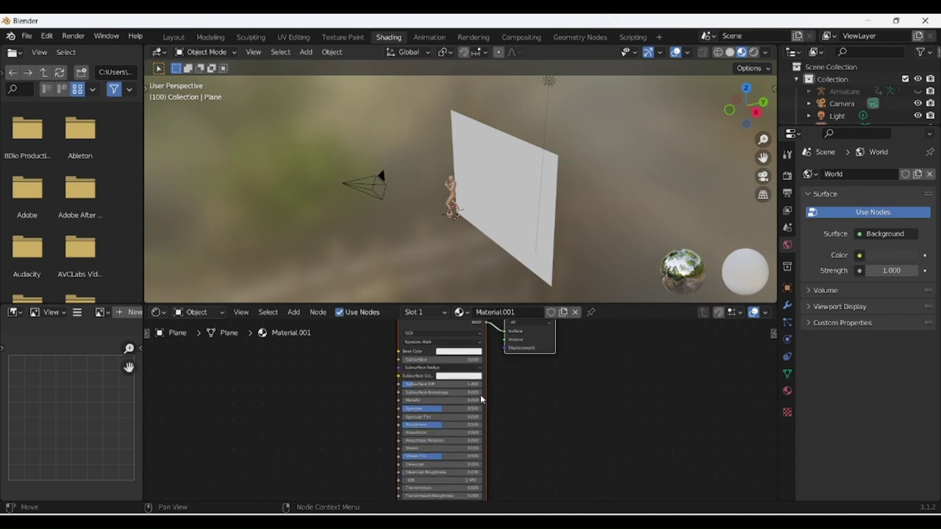
pyautogui.click(293, 312)
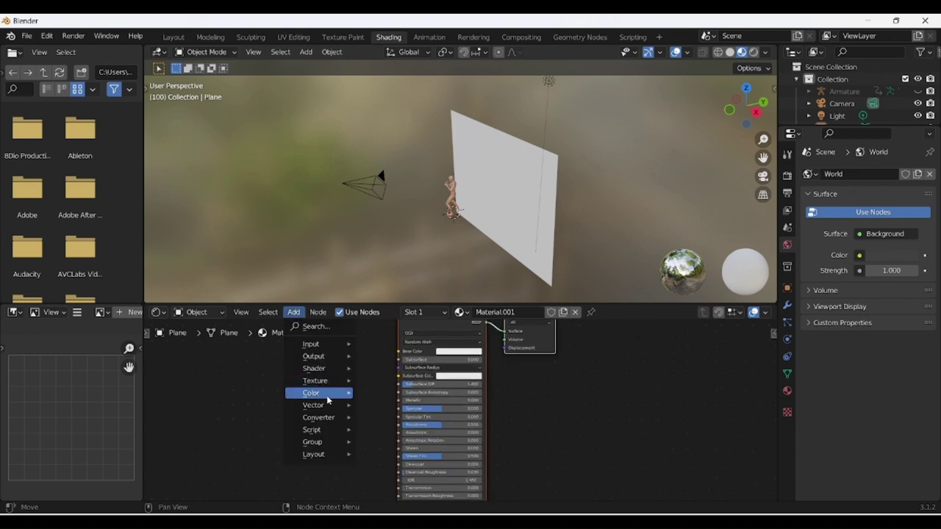
pyautogui.moveTo(329, 397)
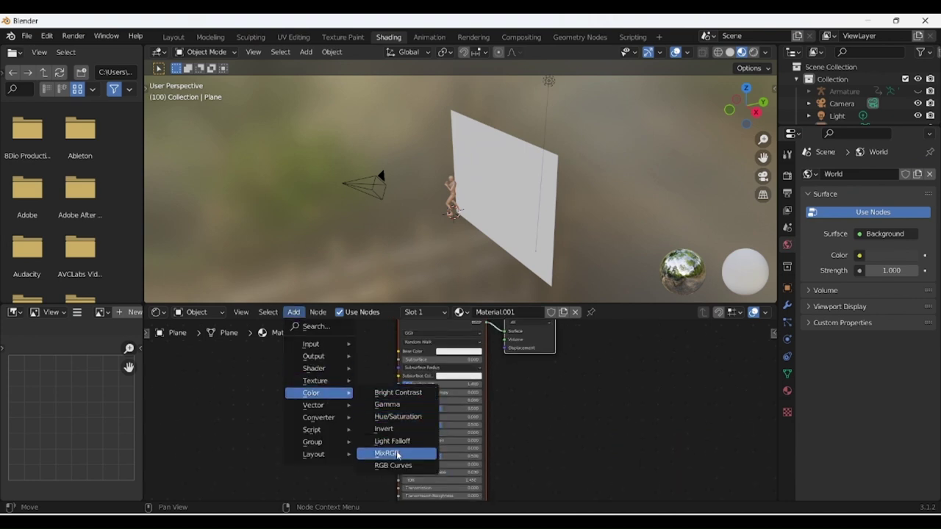
pyautogui.click(397, 455)
pyautogui.click(316, 363)
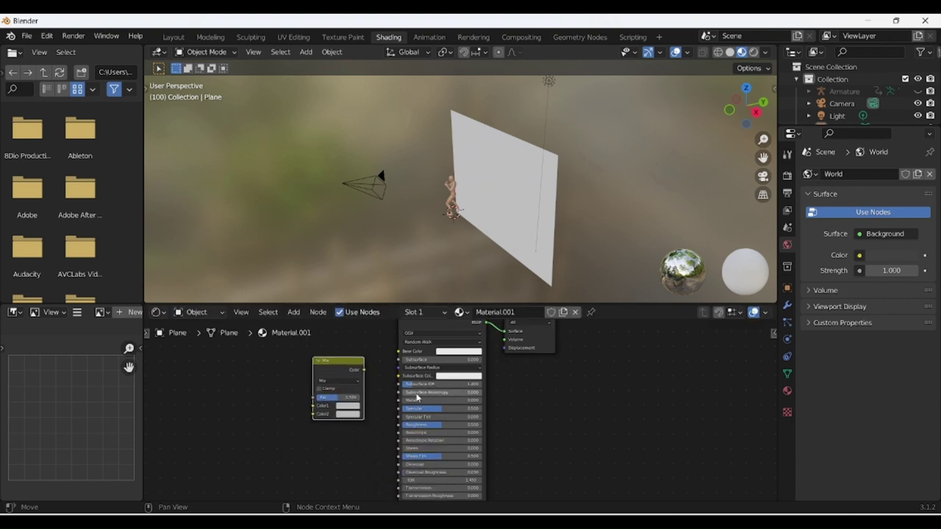
# Link the Mix node's Color to Base Color and set Color1 and Color2 to bright green.
pyautogui.scroll(-1, 416, 396)
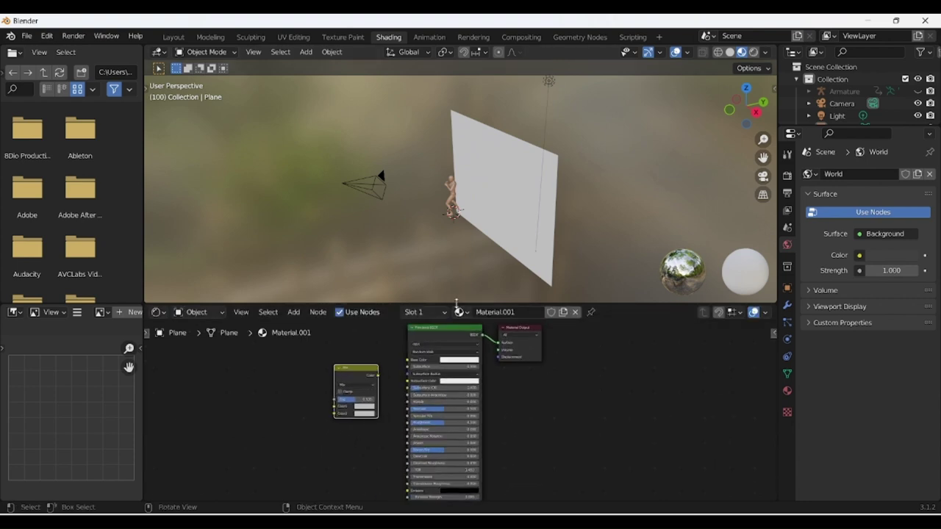
pyautogui.moveTo(457, 304); pyautogui.dragTo(457, 175)
pyautogui.scroll(3, 380, 336)
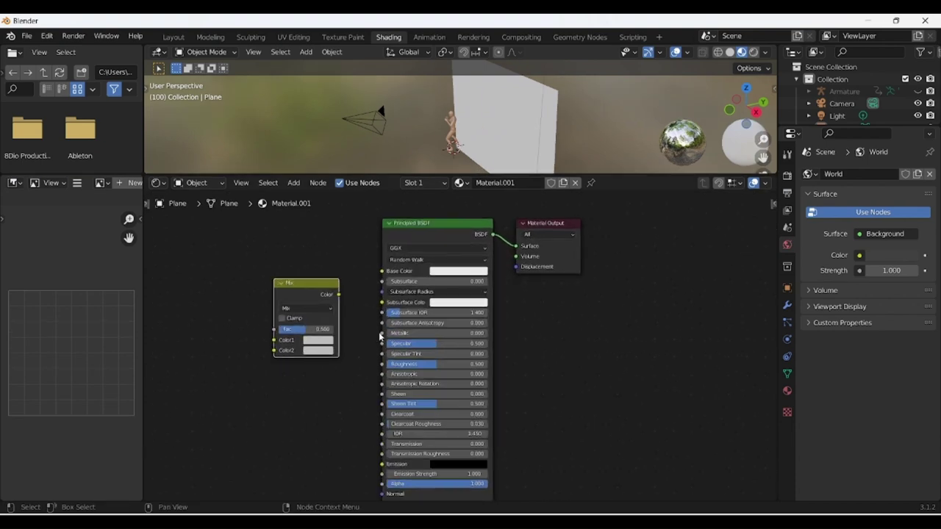
pyautogui.scroll(1, 380, 335)
pyautogui.moveTo(306, 281); pyautogui.dragTo(361, 251)
pyautogui.click(277, 339)
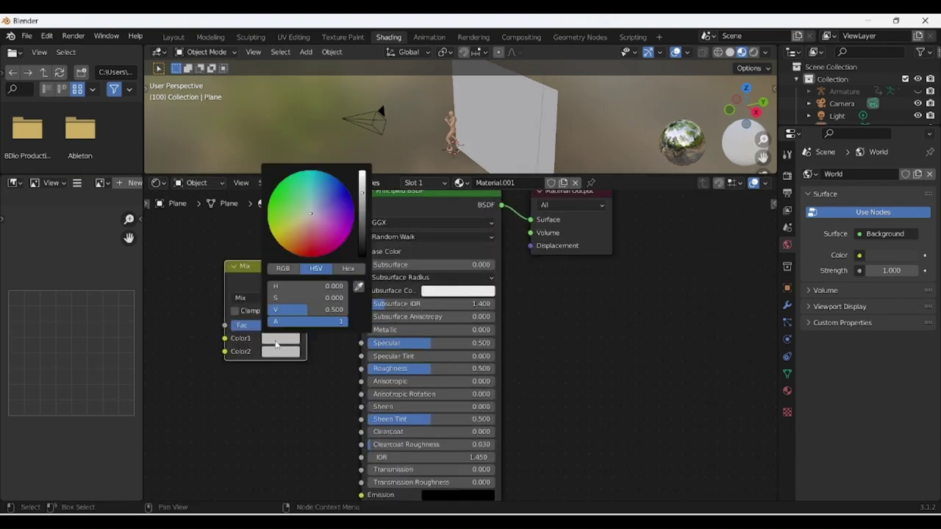
pyautogui.click(272, 194)
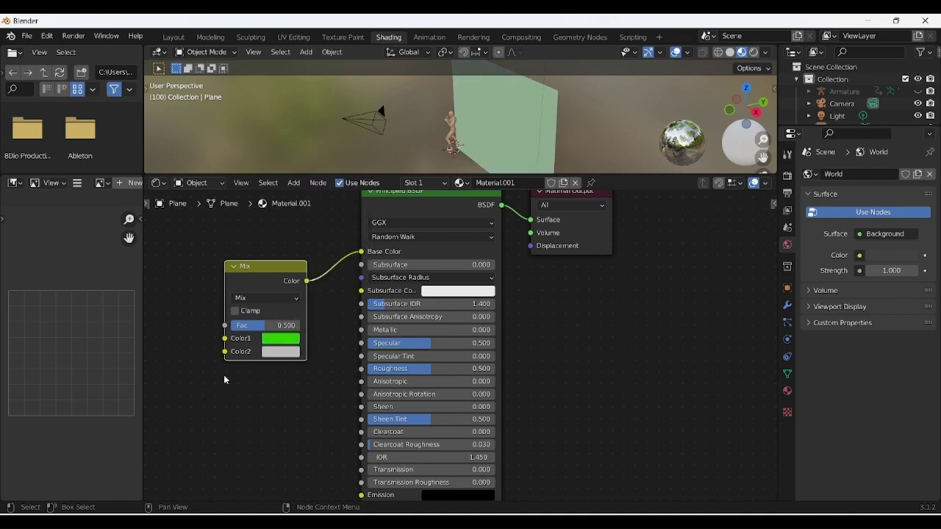
pyautogui.click(271, 351)
pyautogui.click(277, 213)
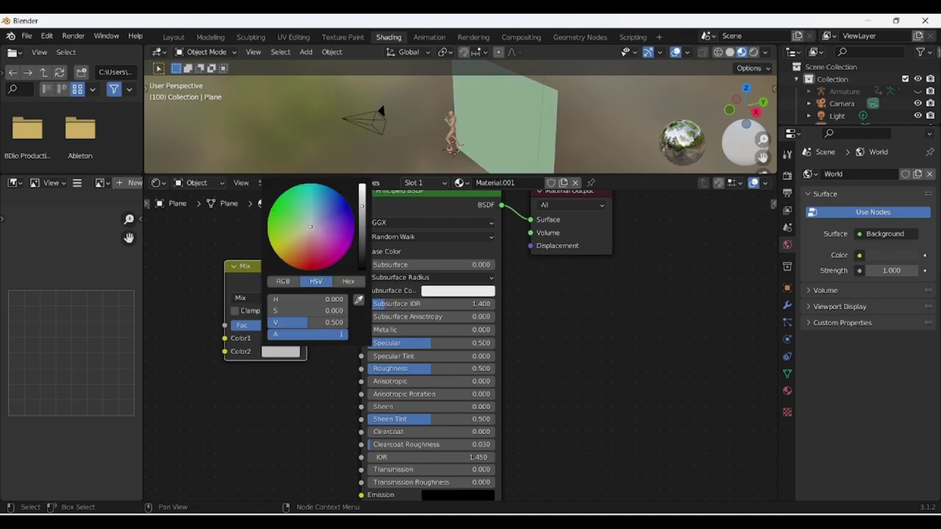
pyautogui.click(634, 292)
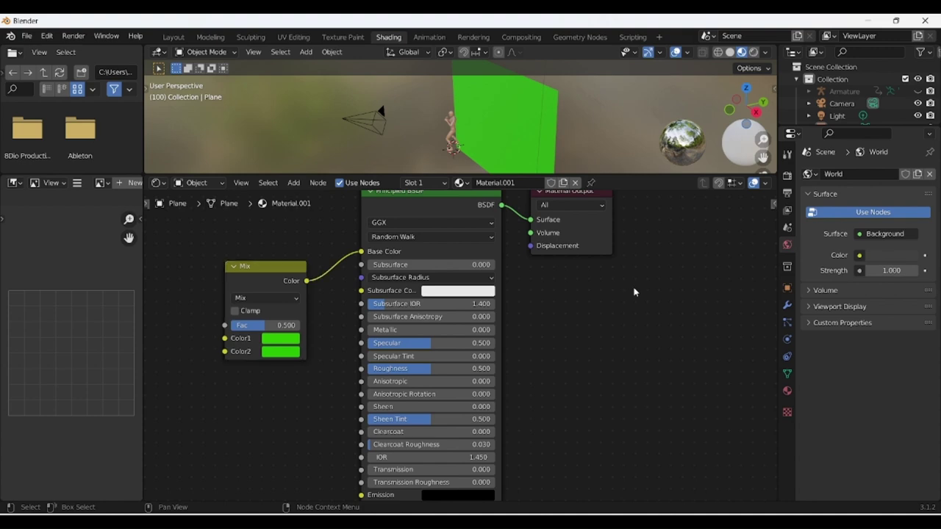
pyautogui.click(175, 37)
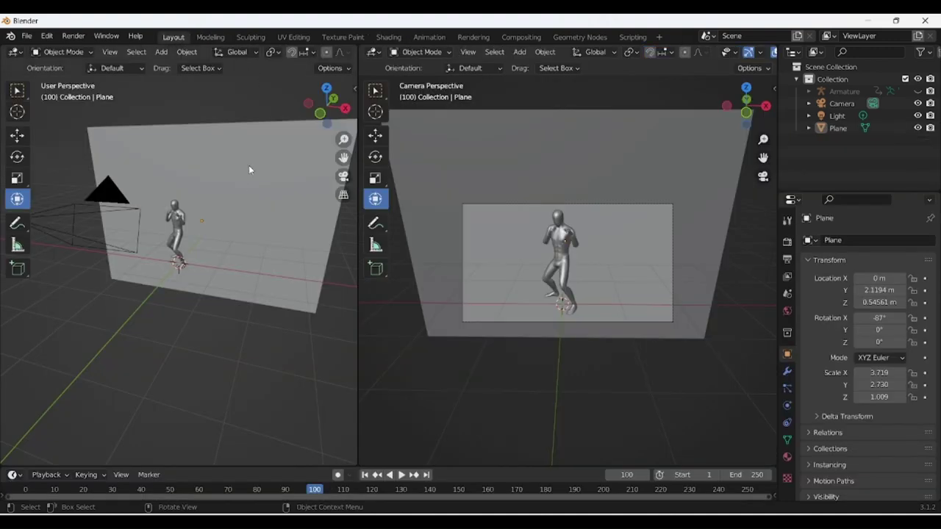
# Render a test image of frame 100, then widen the left viewport in Material Preview shading.
pyautogui.scroll(-3, 317, 201)
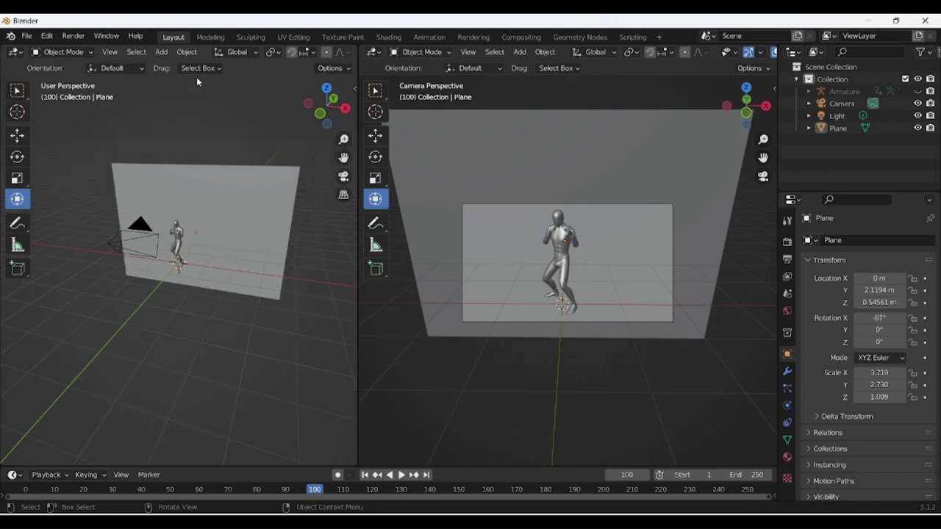
pyautogui.click(210, 37)
pyautogui.click(183, 38)
pyautogui.click(68, 37)
pyautogui.click(72, 50)
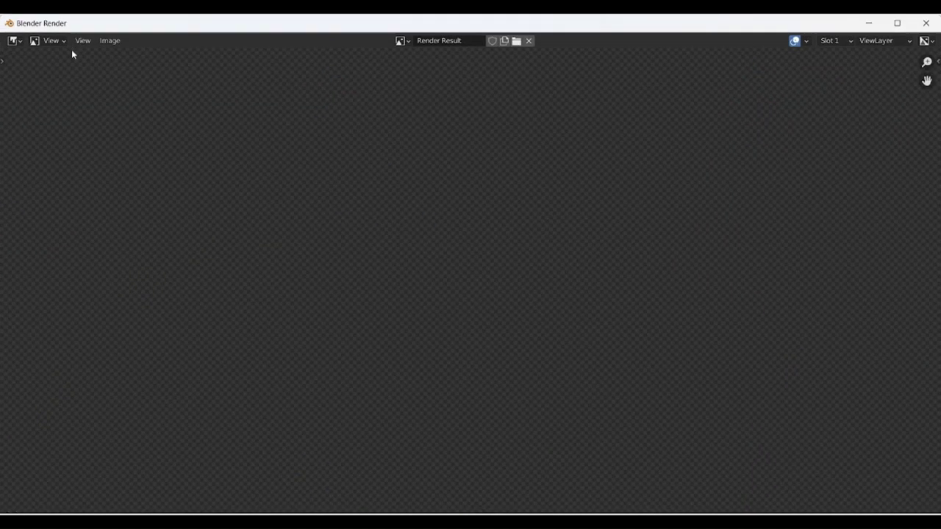
pyautogui.scroll(-2, 375, 258)
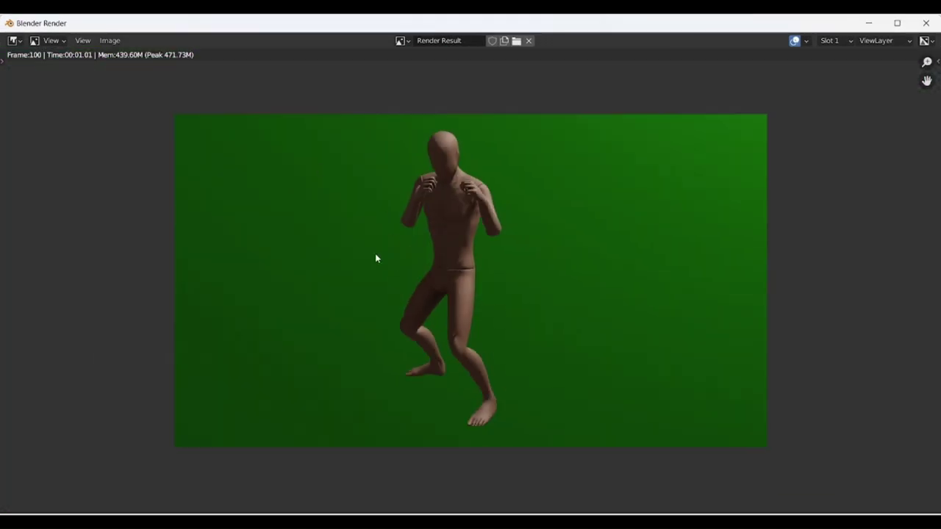
pyautogui.press('Escape')
pyautogui.moveTo(388, 147); pyautogui.dragTo(544, 147)
pyautogui.click(508, 53)
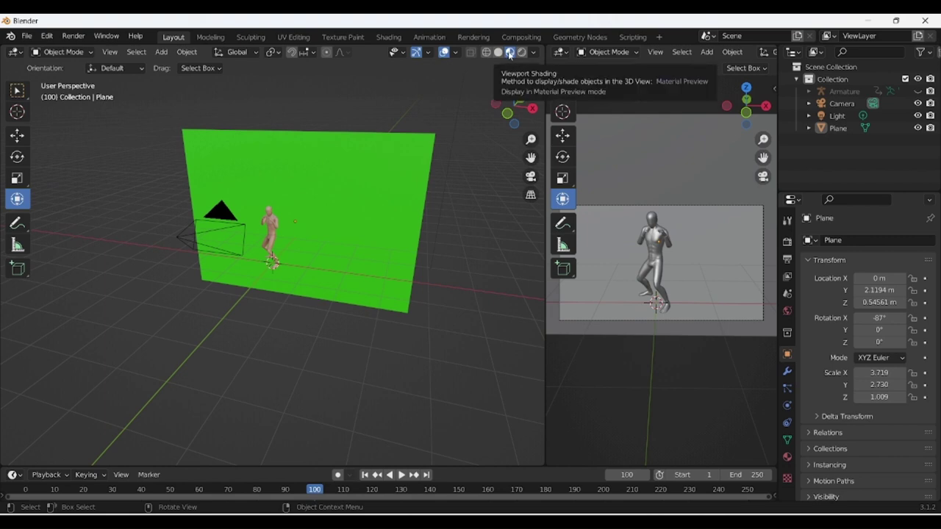
# Play the punch from frame 1, stop at frame 41, and select the camera.
pyautogui.click(364, 475)
pyautogui.press('space')
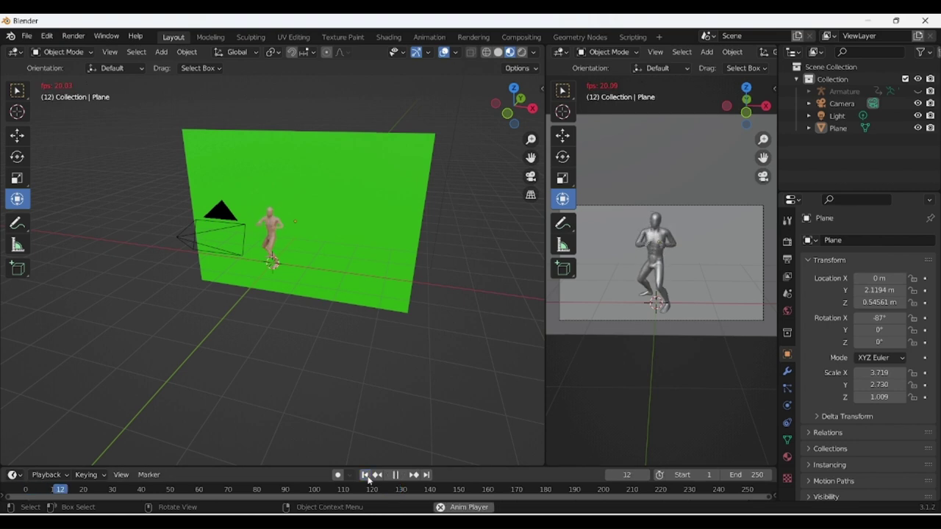
pyautogui.press('space')
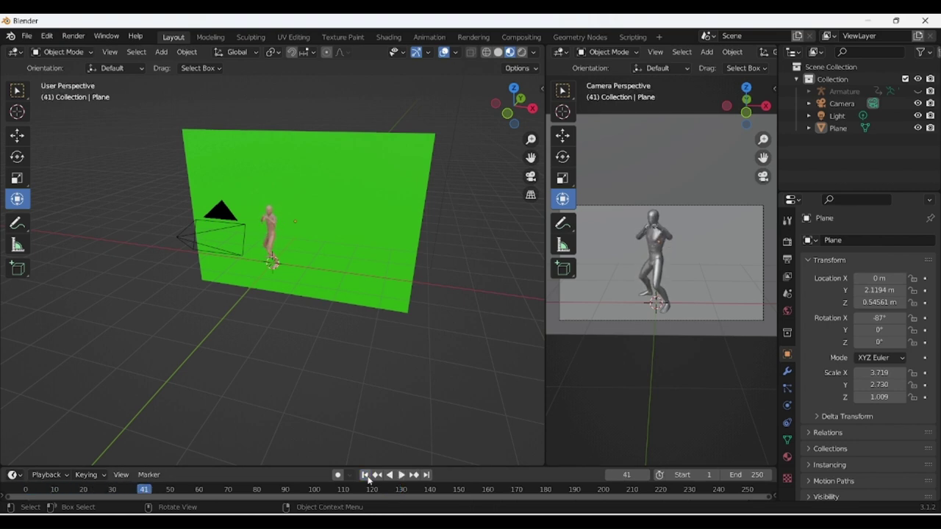
pyautogui.moveTo(508, 100); pyautogui.dragTo(85, 212)
pyautogui.click(126, 229)
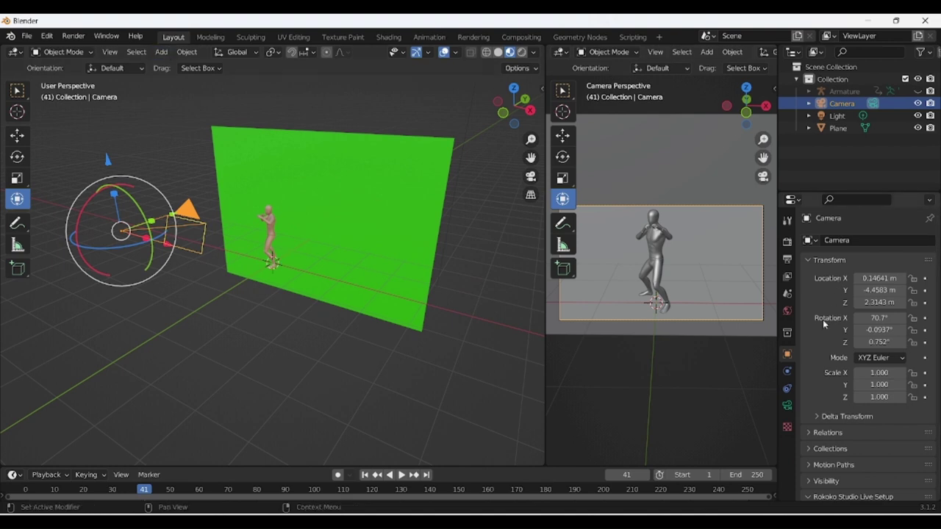
# Keep the output frame rate at 30 fps and replay the animation to review it.
pyautogui.click(786, 258)
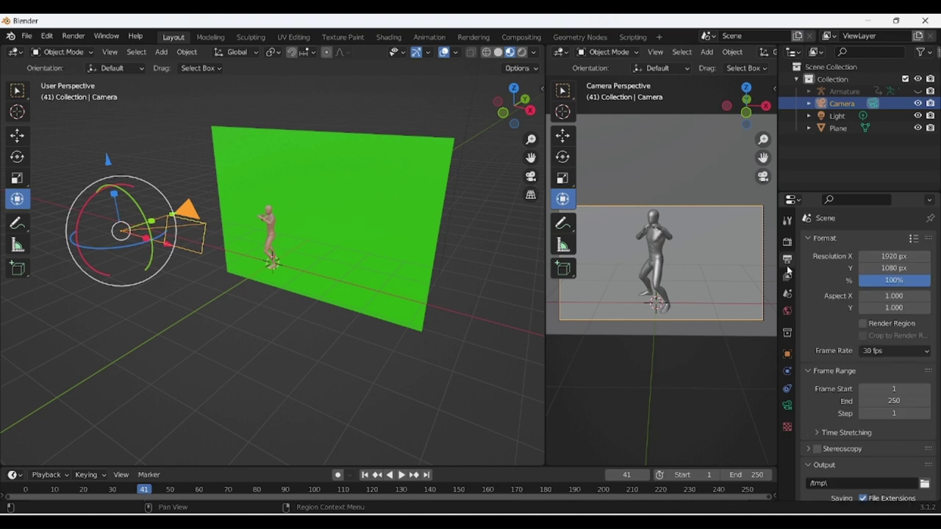
pyautogui.click(871, 352)
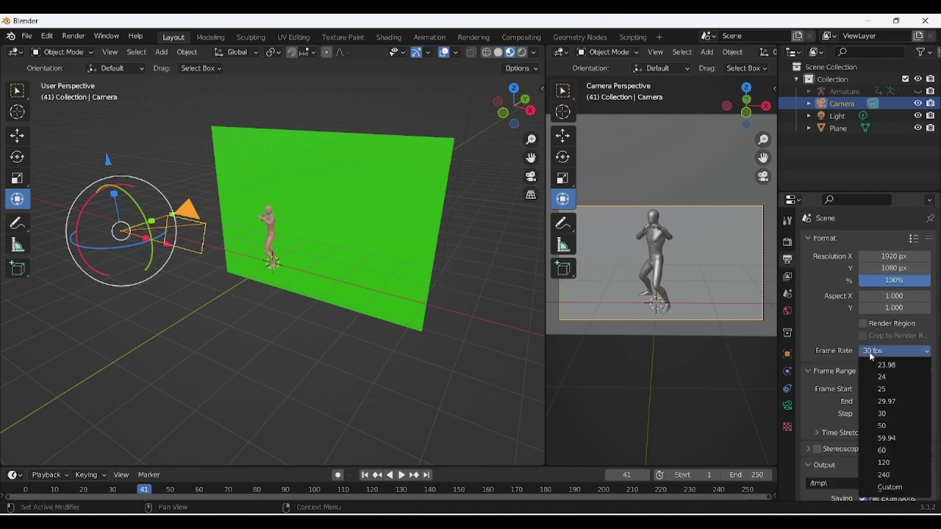
pyautogui.click(870, 353)
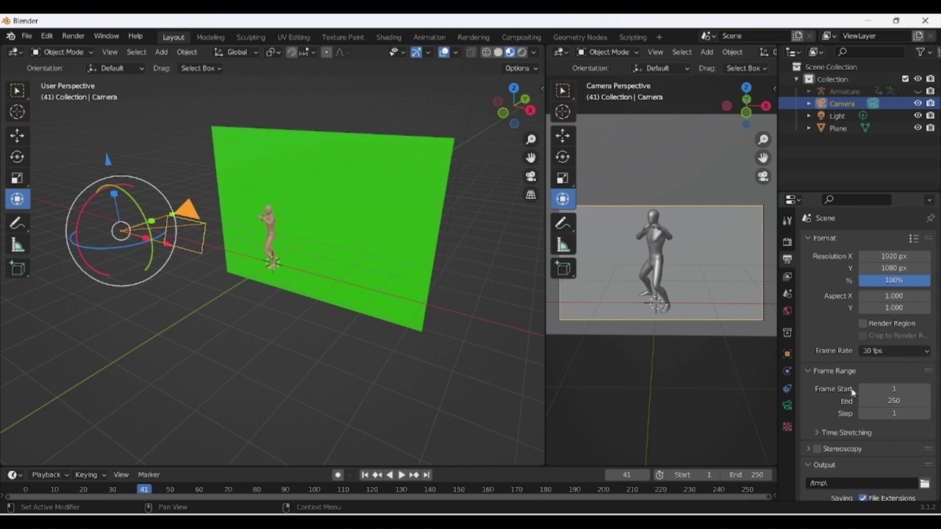
pyautogui.press('space')
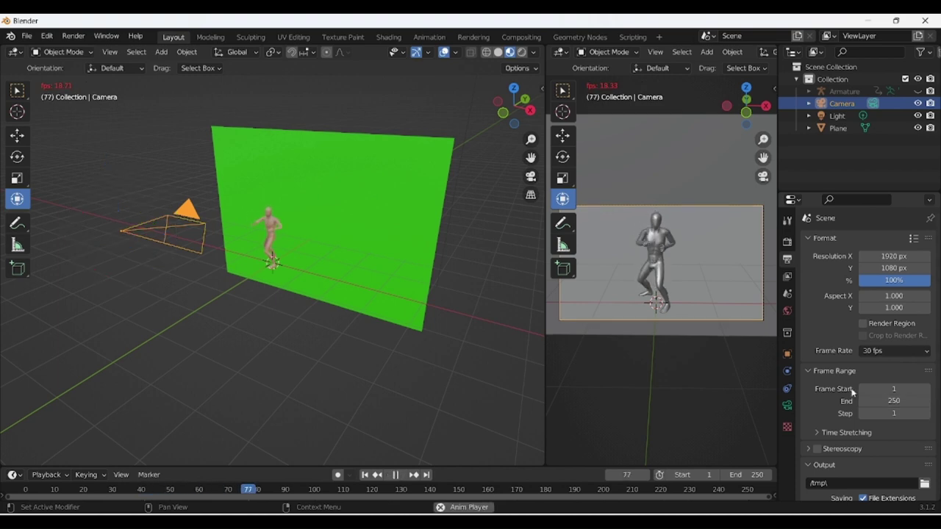
pyautogui.press('space')
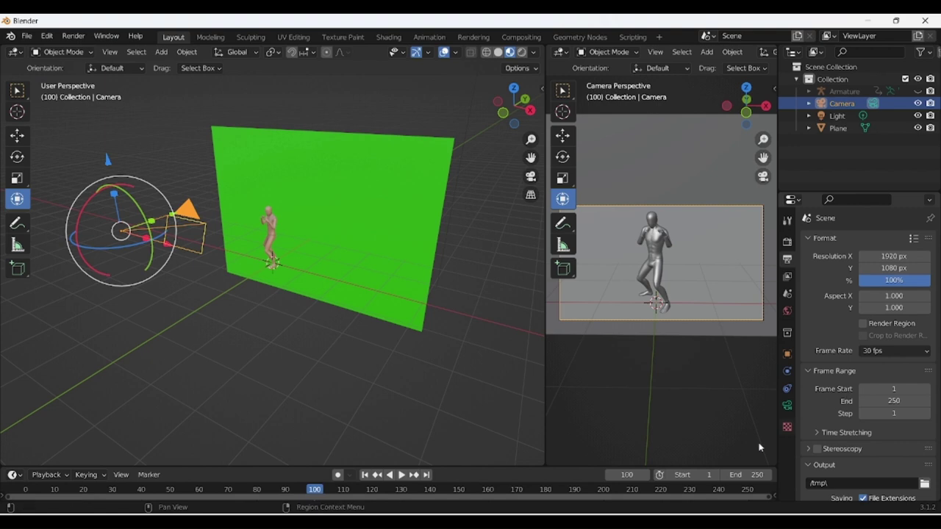
pyautogui.moveTo(315, 491)
pyautogui.mouseDown()
pyautogui.moveTo(298, 491)
pyautogui.moveTo(320, 493)
pyautogui.mouseUp()
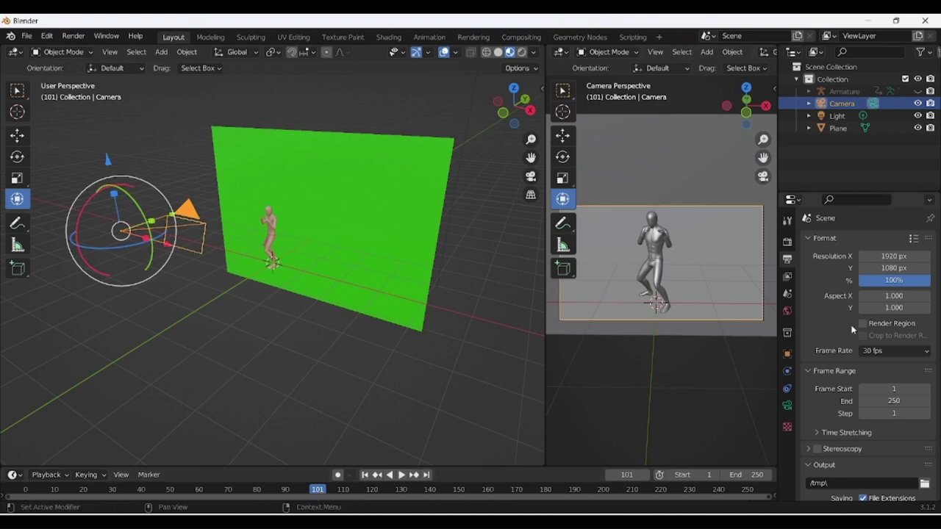
# Change the frame range end from 250 to 100 and open the output folder browser.
pyautogui.click(893, 401)
pyautogui.press('BackSpace')
pyautogui.press('BackSpace')
pyautogui.press('BackSpace')
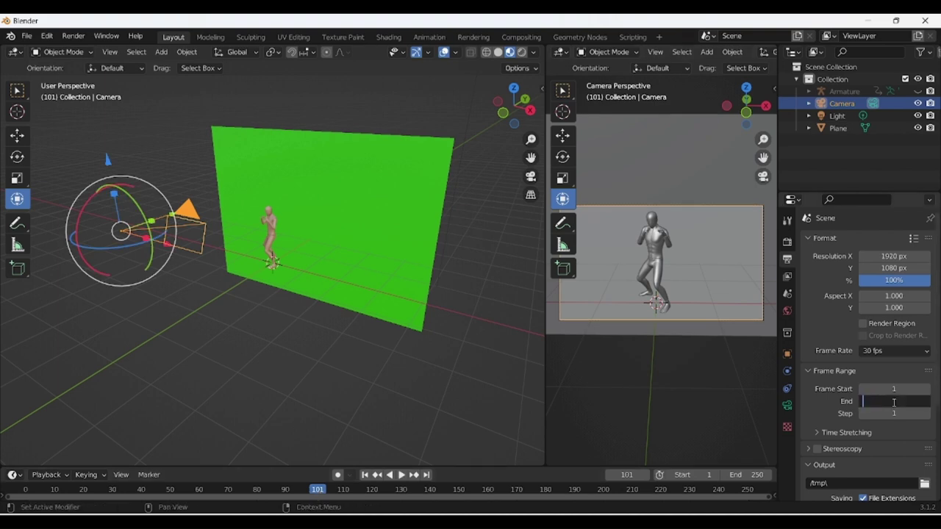
pyautogui.write('100')
pyautogui.press('Return')
pyautogui.scroll(-2, 812, 411)
pyautogui.click(924, 444)
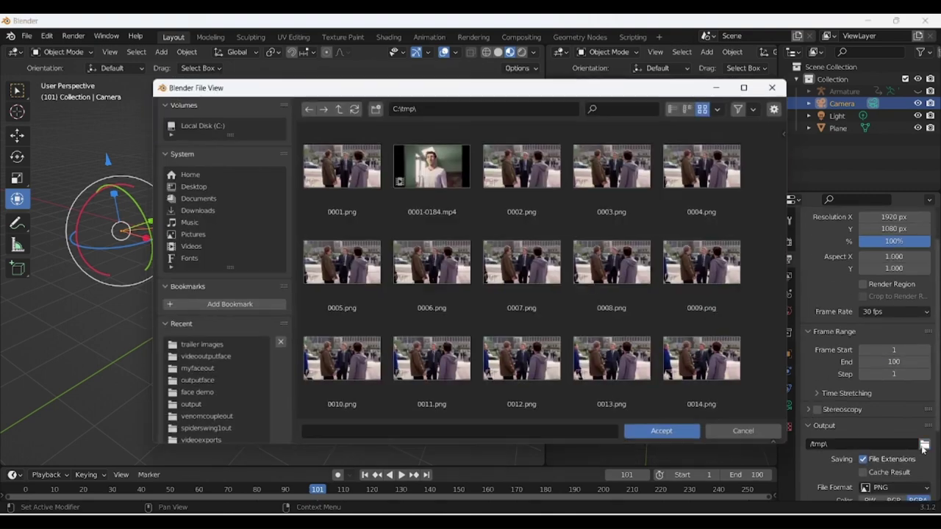
# Create a punchimages folder in Downloads and accept it as the render output location.
pyautogui.click(185, 211)
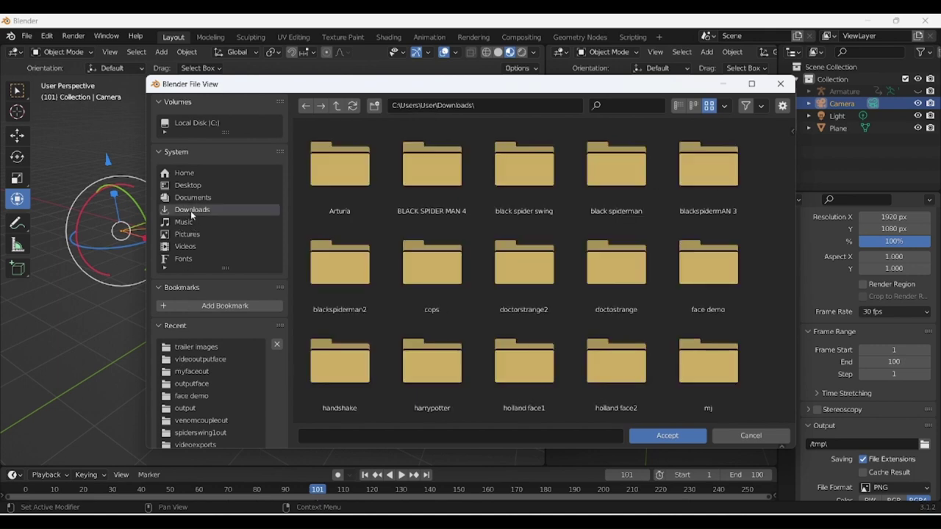
pyautogui.click(374, 106)
pyautogui.write('punchimages')
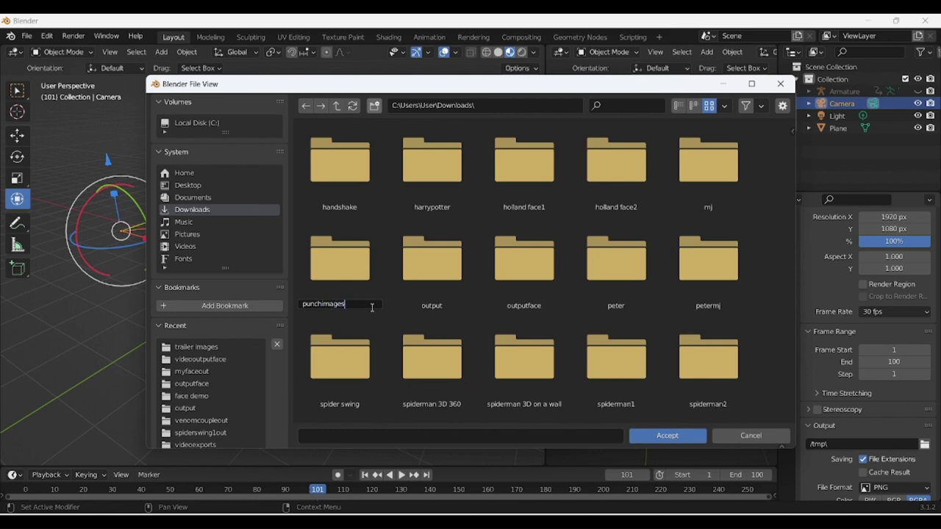
pyautogui.press('Return')
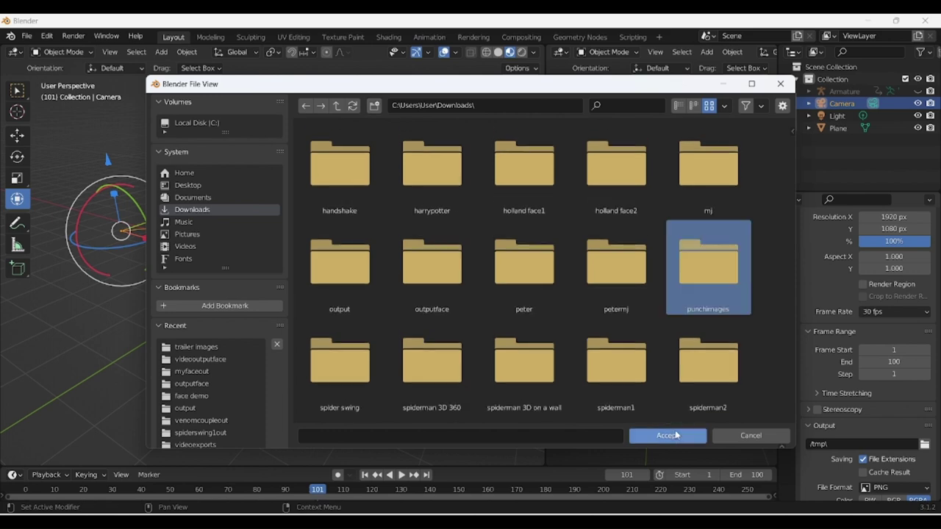
pyautogui.click(666, 433)
pyautogui.click(676, 436)
pyautogui.scroll(-3, 884, 427)
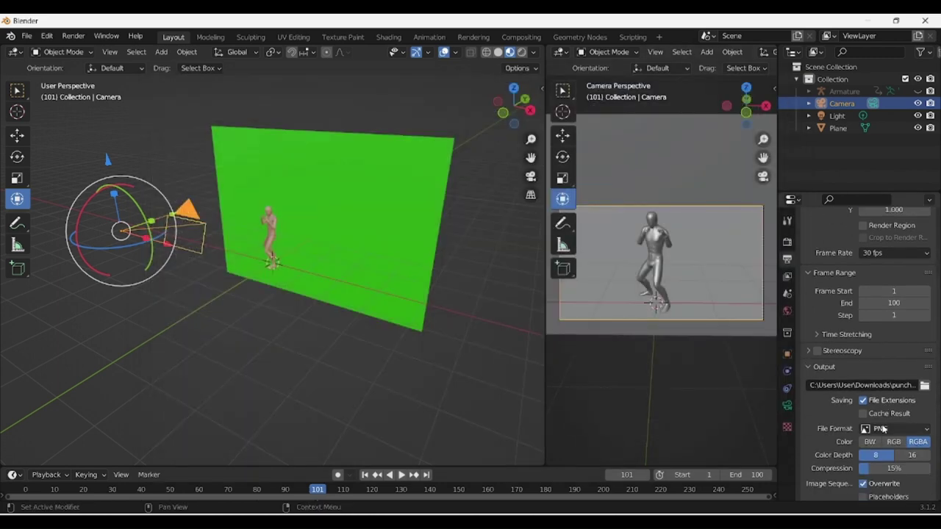
# Start rendering the full animation as an image sequence.
pyautogui.scroll(-2, 884, 432)
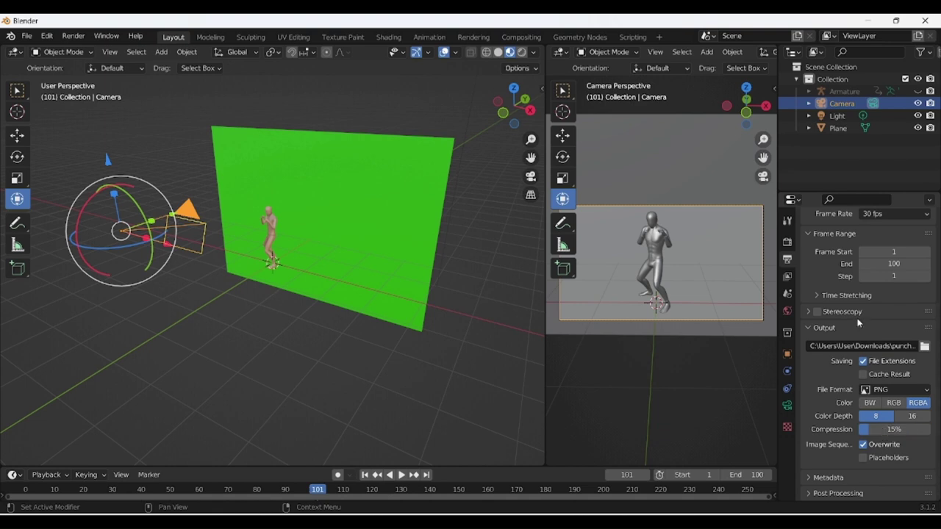
pyautogui.scroll(7, 858, 323)
pyautogui.scroll(-7, 858, 323)
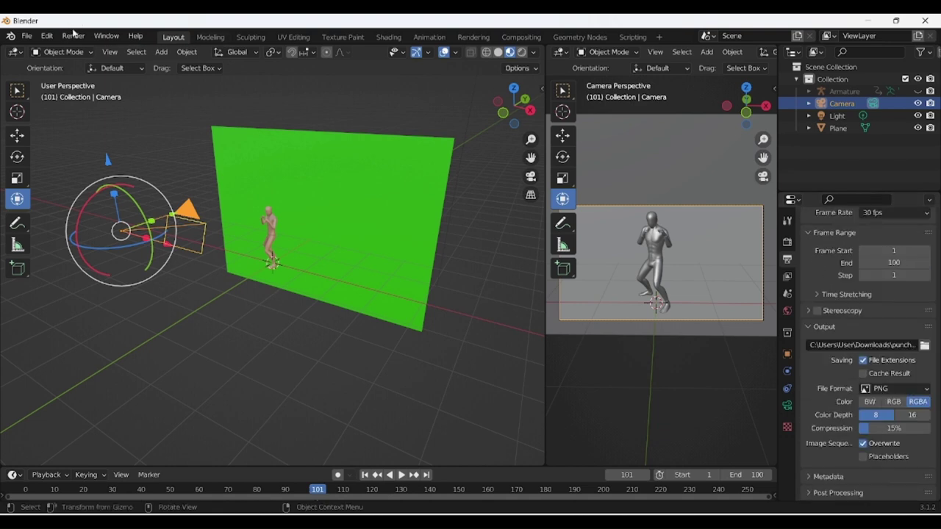
pyautogui.click(74, 36)
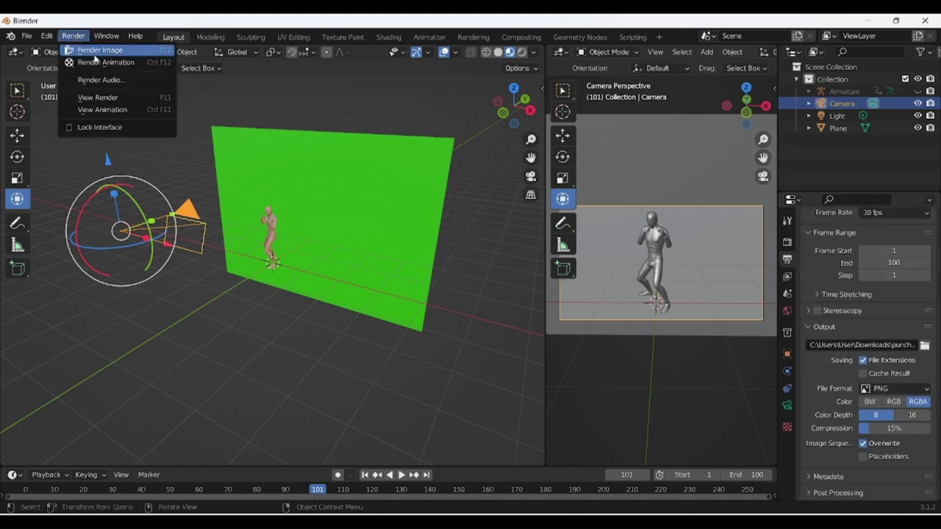
pyautogui.click(95, 62)
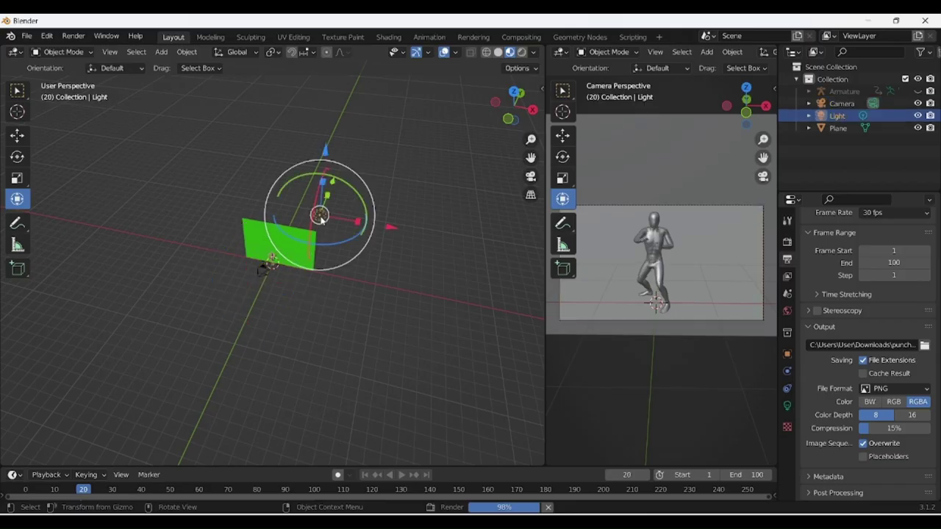
# Rotate the light, then move it lower along Z and sideways along X.
pyautogui.moveTo(321, 215); pyautogui.dragTo(328, 236)
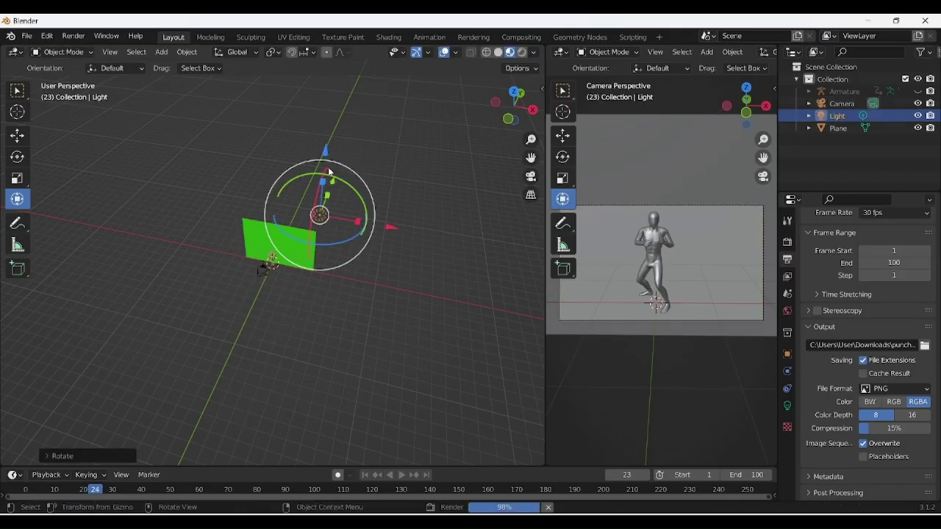
pyautogui.moveTo(324, 178)
pyautogui.mouseDown()
pyautogui.moveTo(323, 203)
pyautogui.moveTo(328, 172)
pyautogui.moveTo(326, 195)
pyautogui.mouseUp()
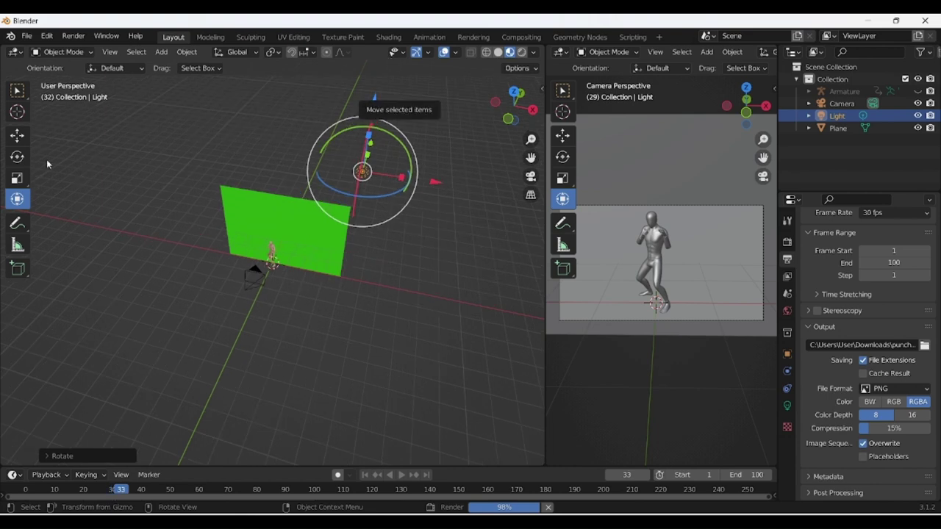
pyautogui.hotkey('shift', 'space')
pyautogui.press('g')
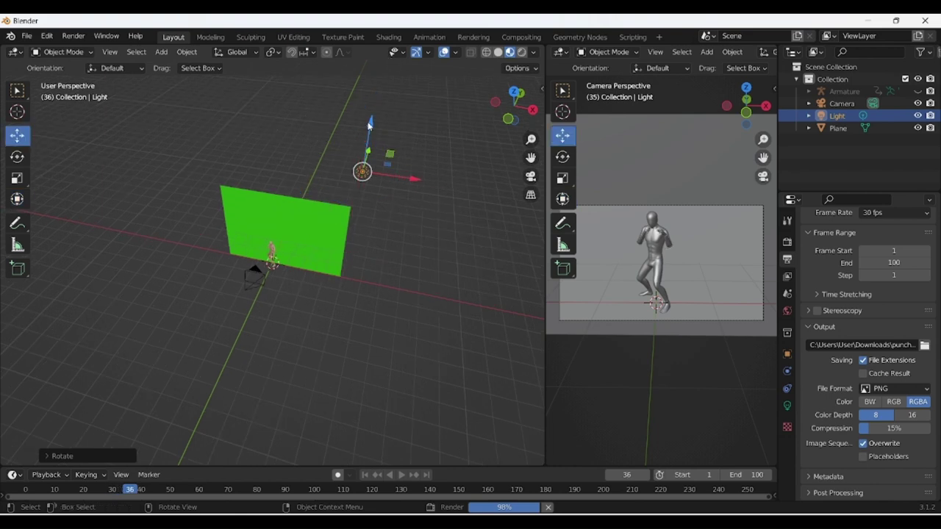
pyautogui.moveTo(370, 127); pyautogui.dragTo(347, 260)
pyautogui.moveTo(362, 314); pyautogui.dragTo(301, 293)
pyautogui.moveTo(378, 314); pyautogui.dragTo(353, 315)
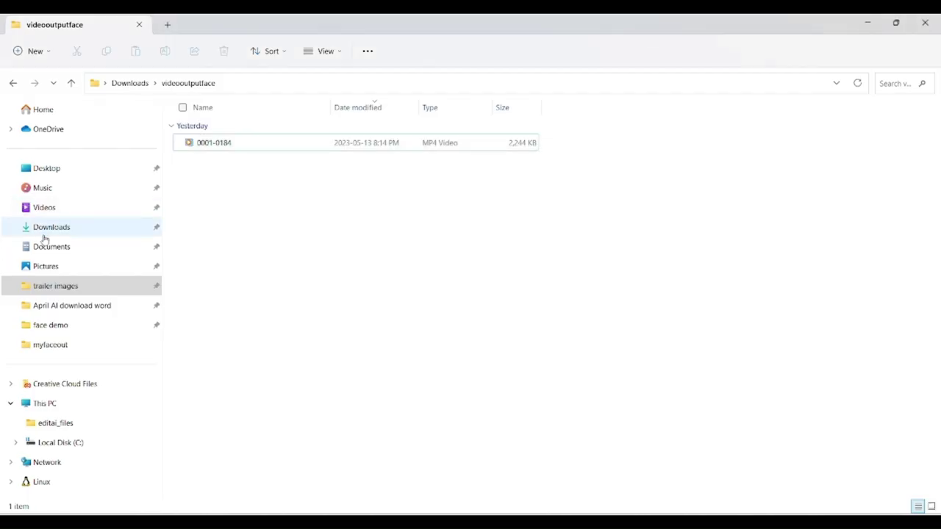
# Open the punchimages folder in Downloads.
pyautogui.click(46, 232)
pyautogui.click(244, 170)
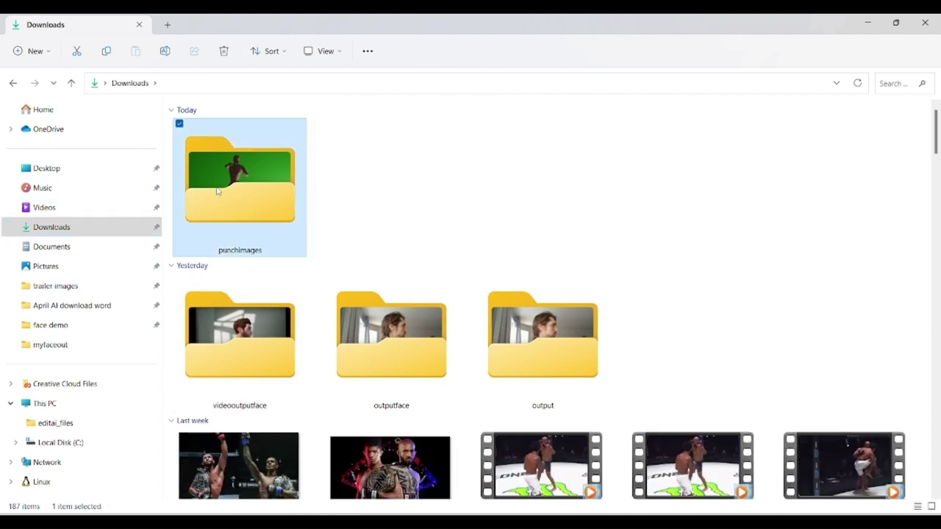
pyautogui.doubleClick(274, 205)
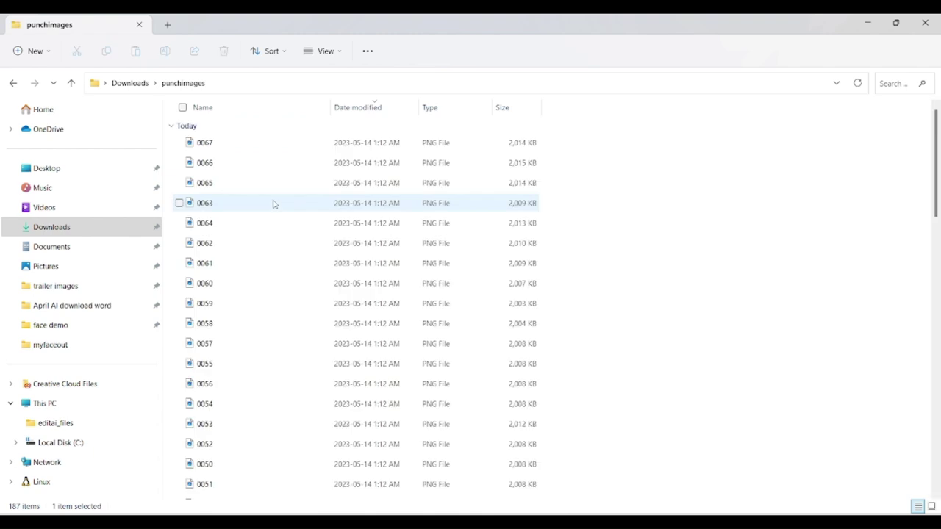
# Show the frames as extra large icons, browse them, and open frame 0090.
pyautogui.rightClick(760, 229)
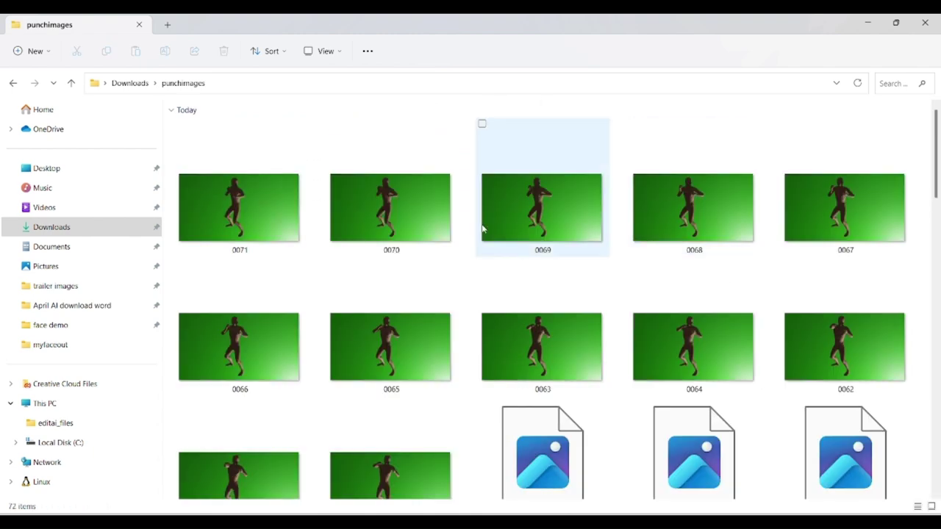
pyautogui.scroll(-5, 434, 319)
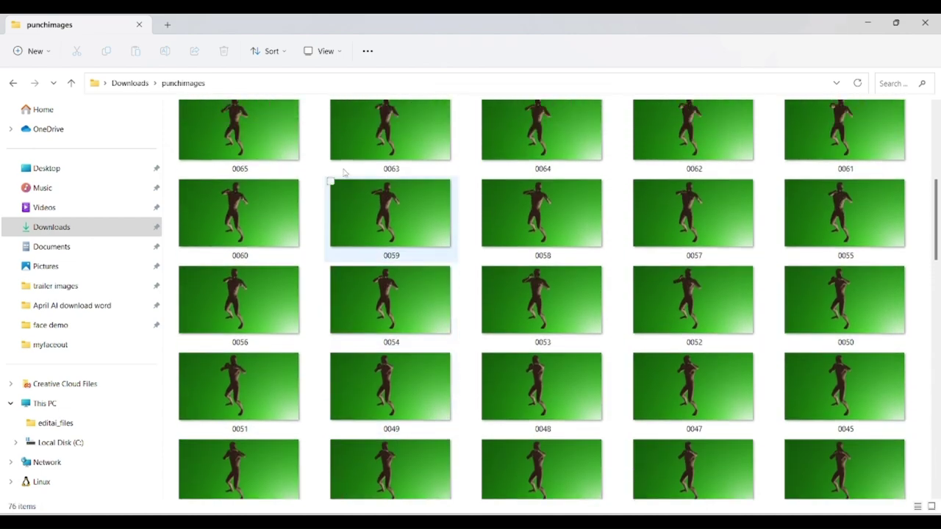
pyautogui.scroll(5, 528, 206)
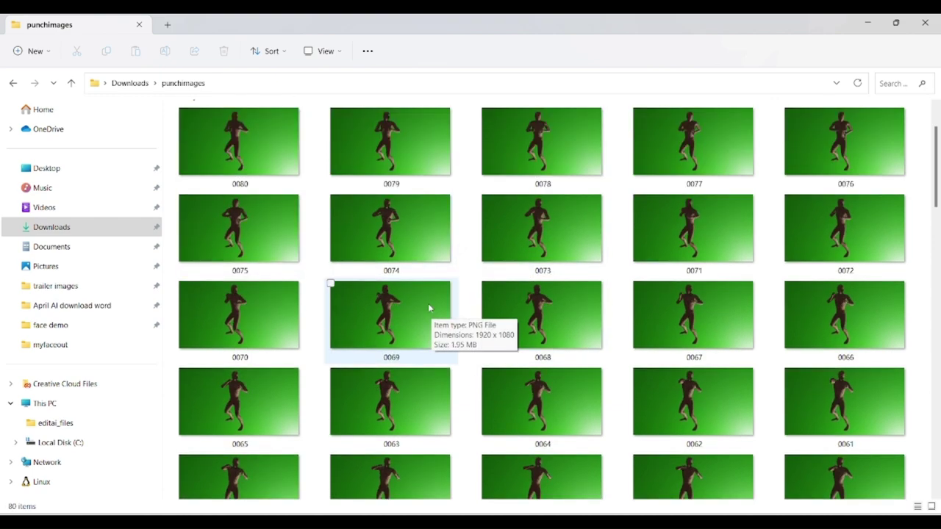
pyautogui.scroll(-15, 430, 307)
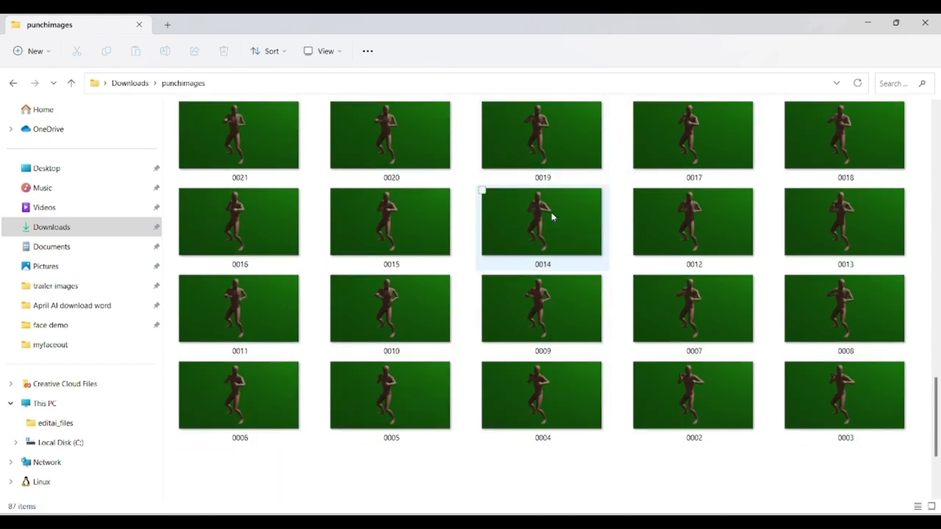
pyautogui.scroll(15, 553, 216)
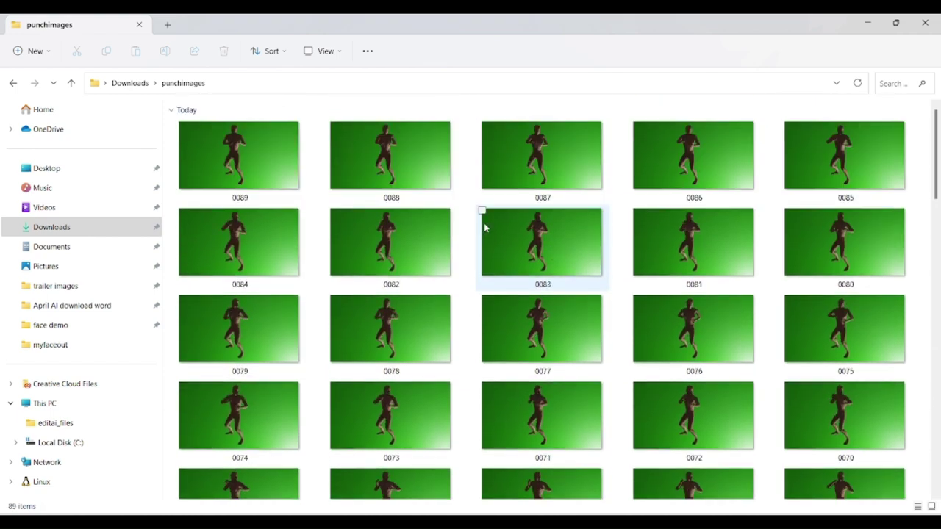
pyautogui.click(424, 171)
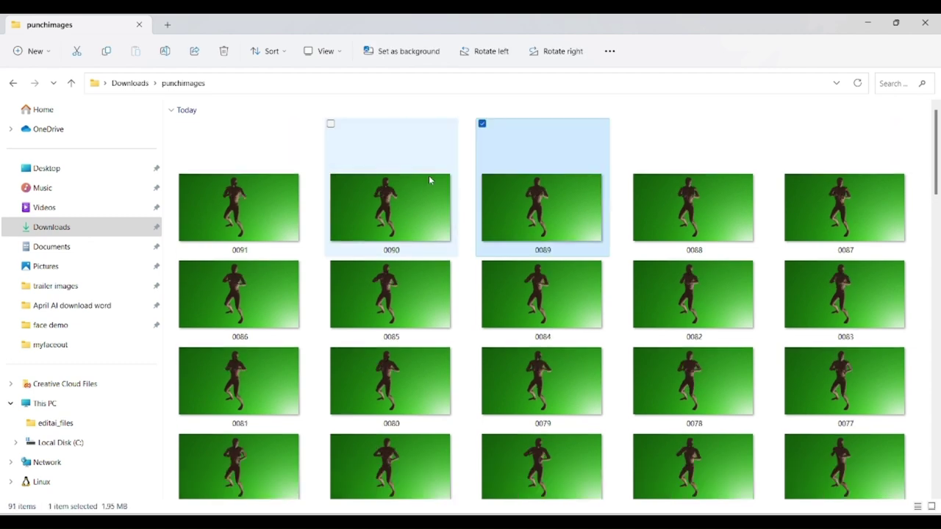
pyautogui.doubleClick(429, 178)
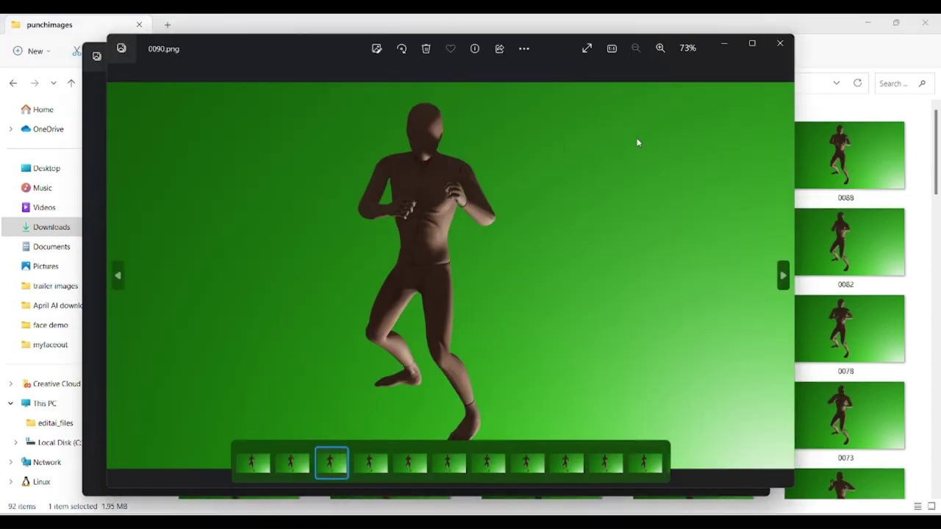
# Step through the rendered frames in Photos from 0090.png to 0074.png.
pyautogui.doubleClick(783, 277)
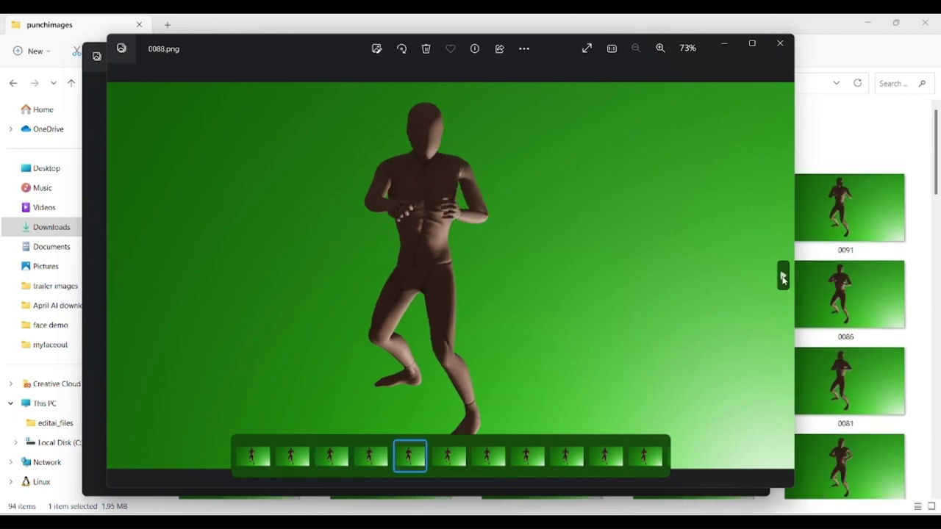
pyautogui.doubleClick(783, 277)
pyautogui.doubleClick(783, 276)
pyautogui.doubleClick(782, 277)
pyautogui.doubleClick(783, 276)
pyautogui.doubleClick(783, 277)
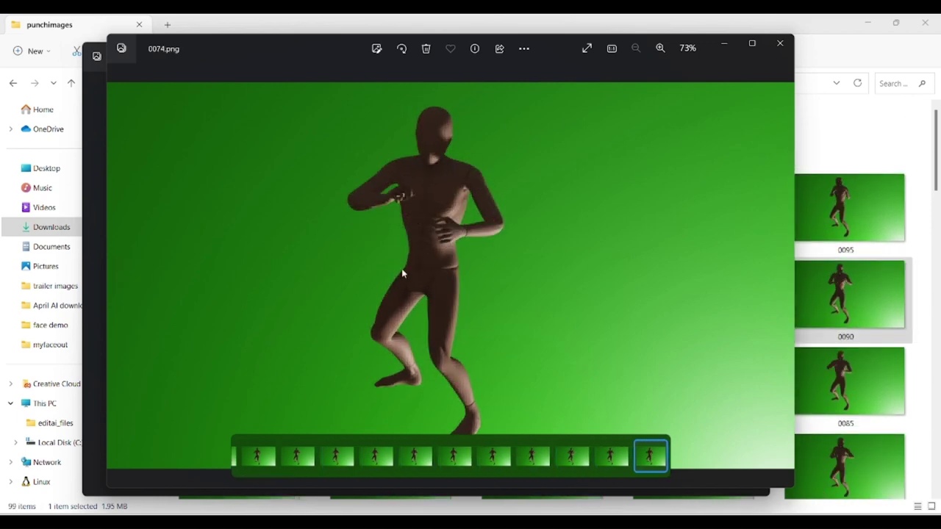
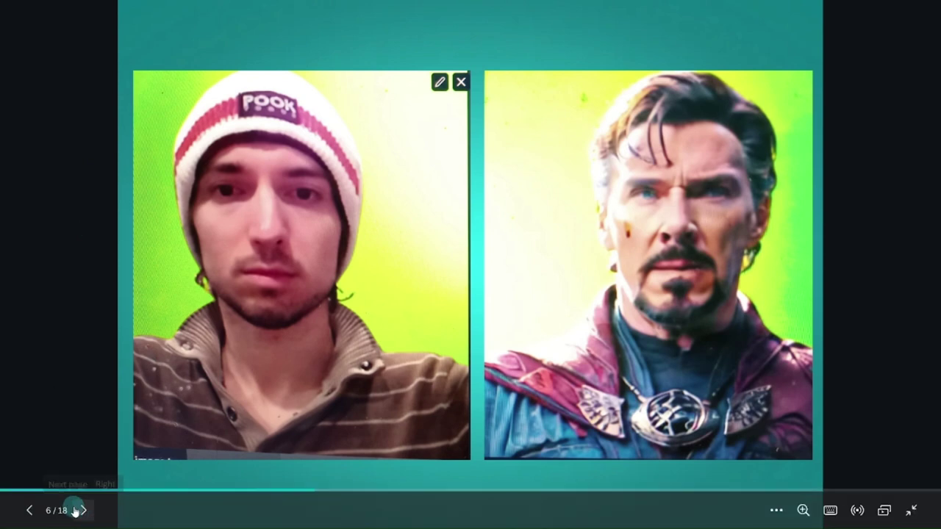
# Page forward from slide 6 to slide 16, the Iron Man slide with rnmn91 and cyborg paths.
pyautogui.click(80, 511)
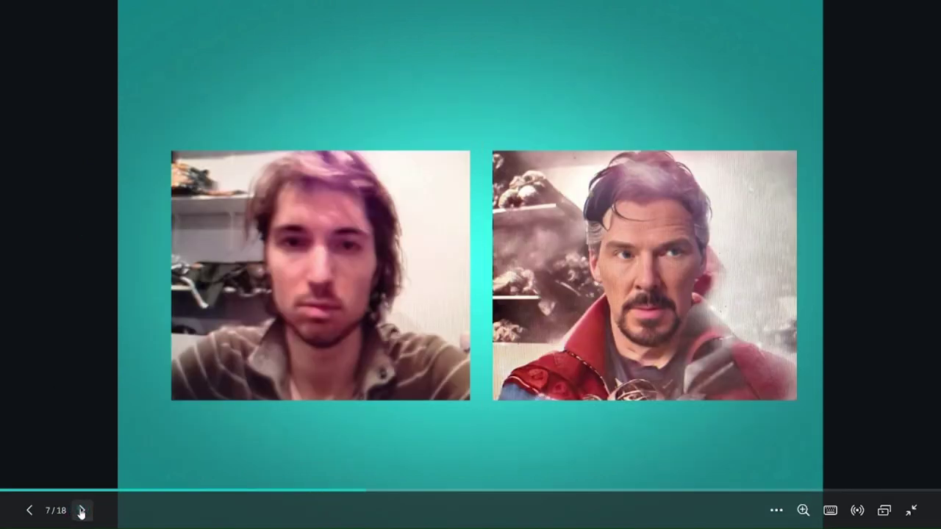
pyautogui.click(81, 510)
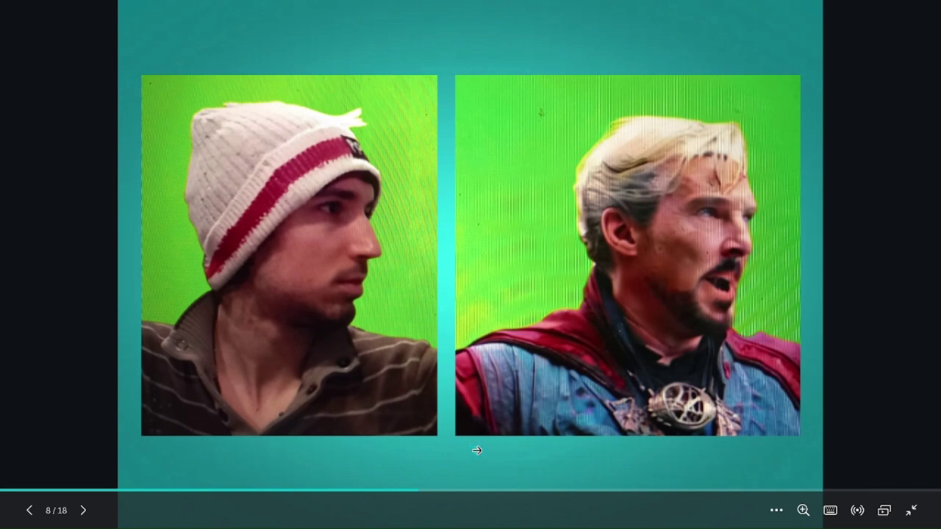
pyautogui.click(82, 515)
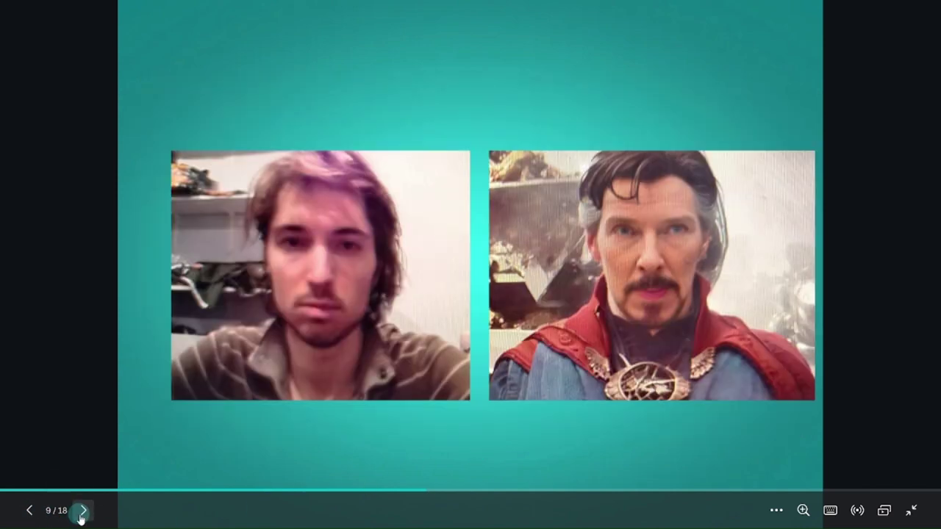
pyautogui.click(82, 514)
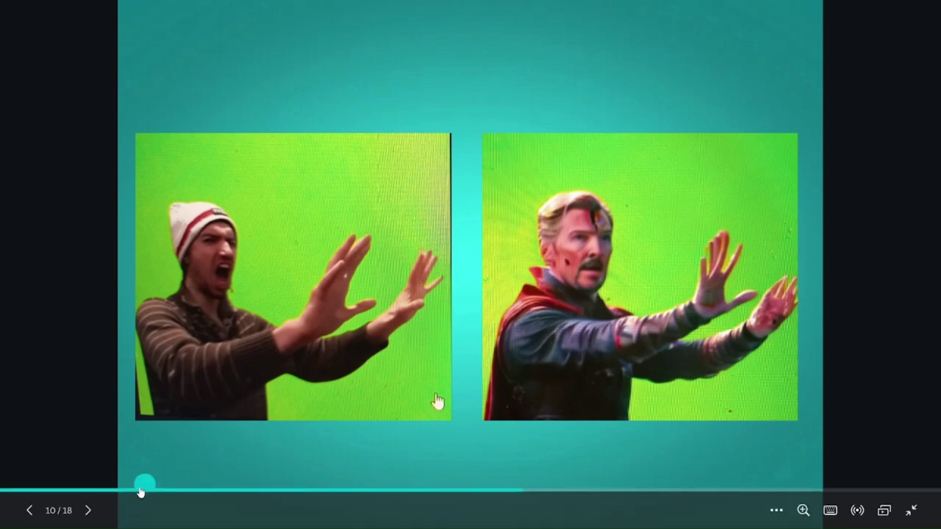
pyautogui.click(88, 511)
pyautogui.press('Right')
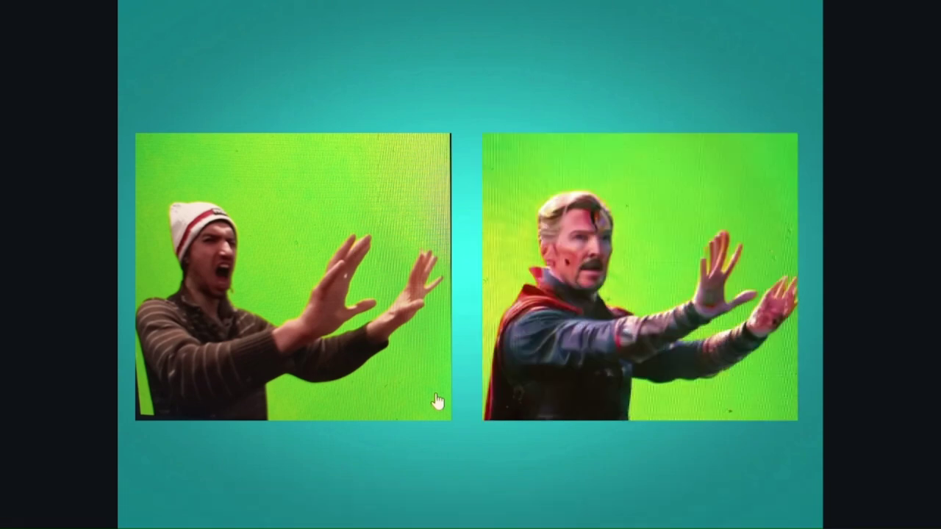
pyautogui.click(88, 511)
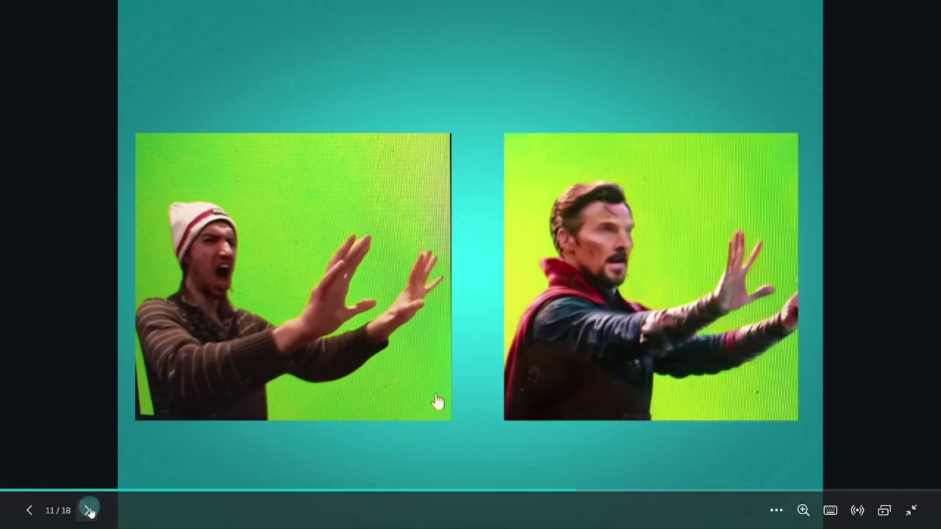
pyautogui.click(88, 511)
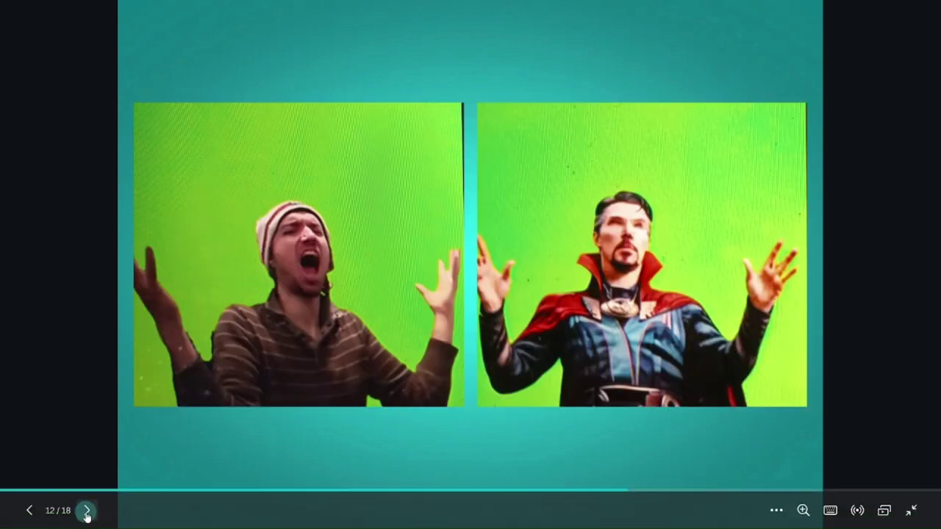
pyautogui.click(87, 510)
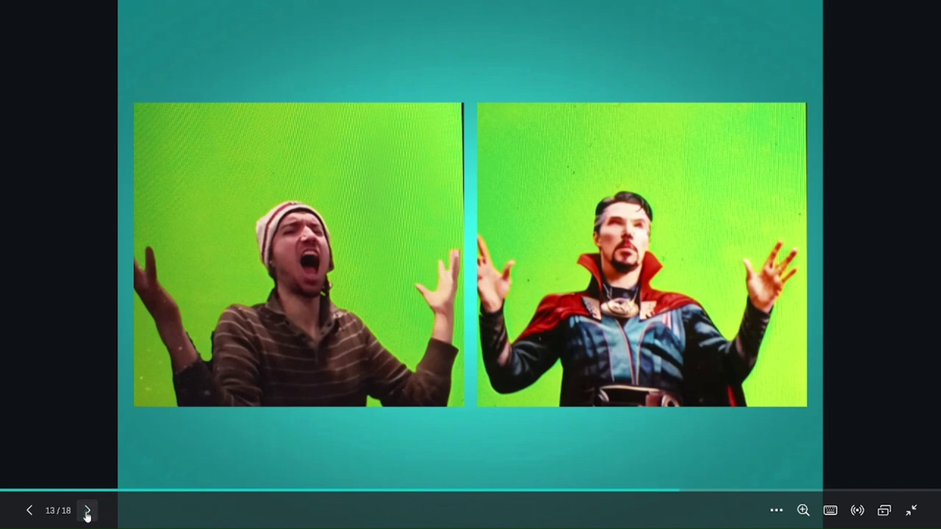
pyautogui.click(86, 511)
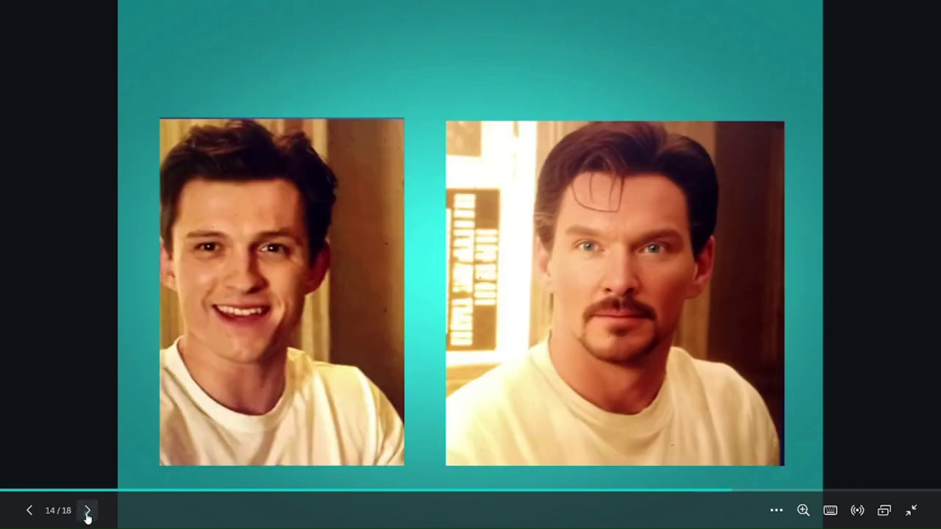
pyautogui.click(88, 513)
pyautogui.click(88, 512)
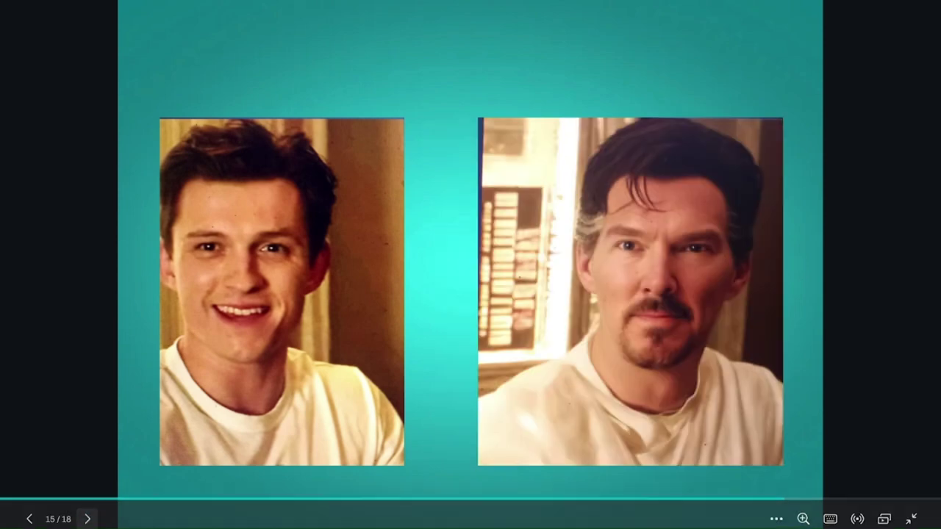
pyautogui.click(87, 511)
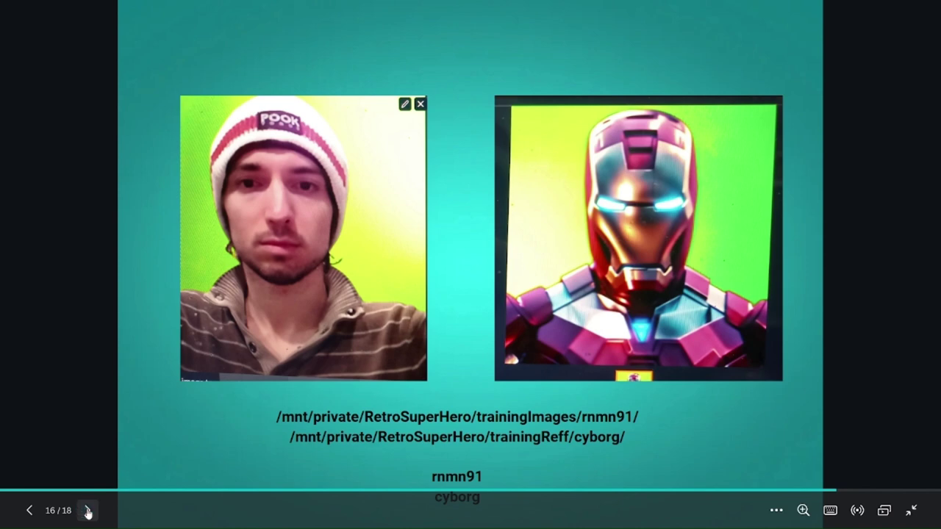
# View Spider-Man prompt slide 17, go back to two-portrait slide 15, then continue onward.
pyautogui.click(87, 511)
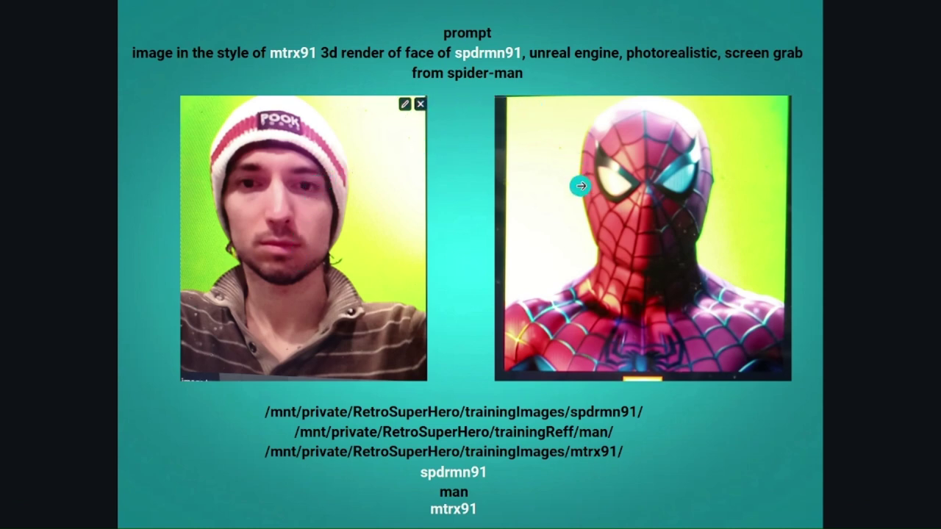
pyautogui.moveTo(152, 512)
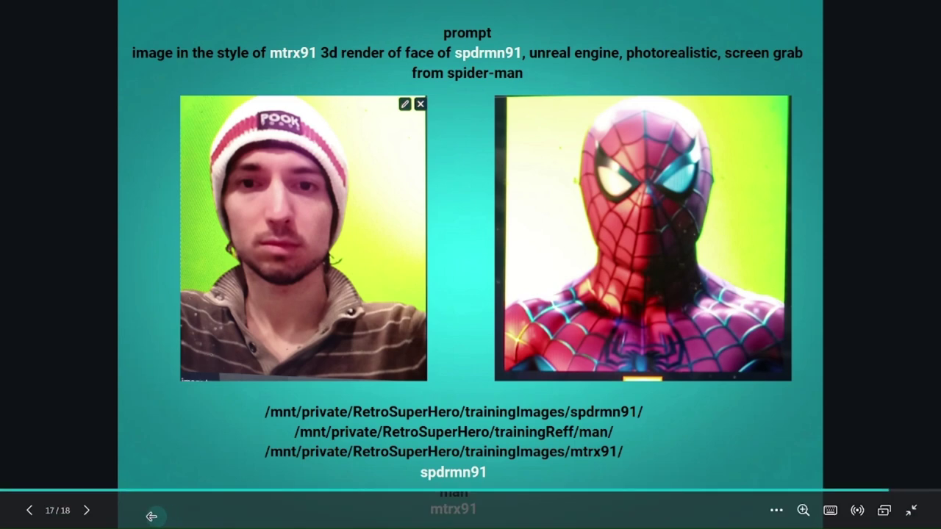
pyautogui.click(21, 518)
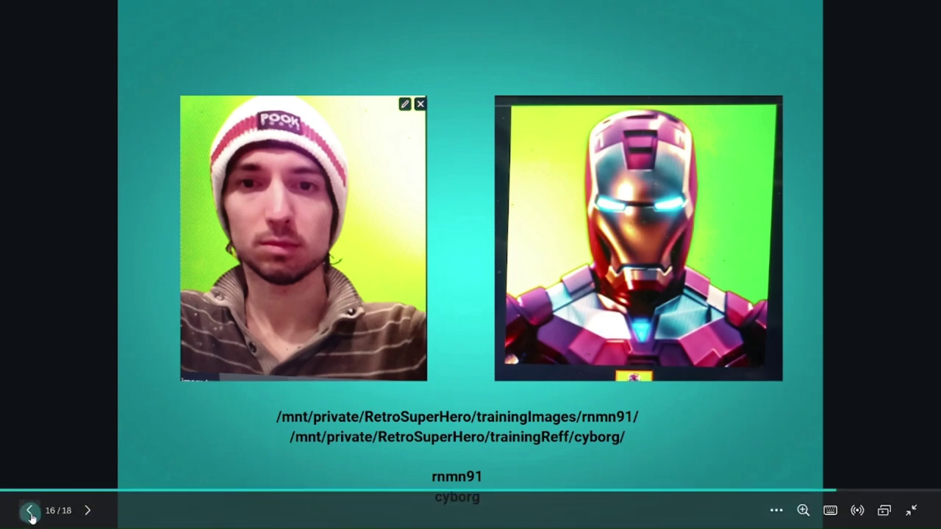
pyautogui.click(29, 511)
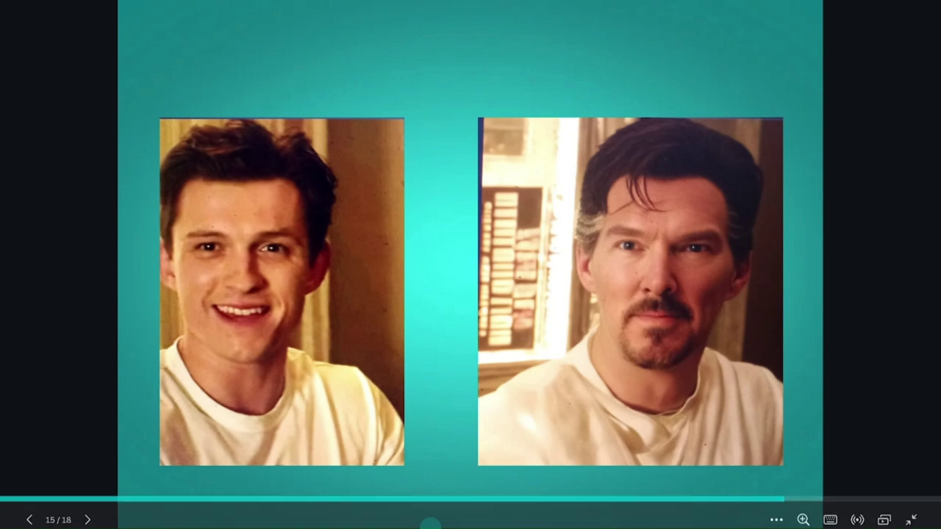
pyautogui.click(84, 511)
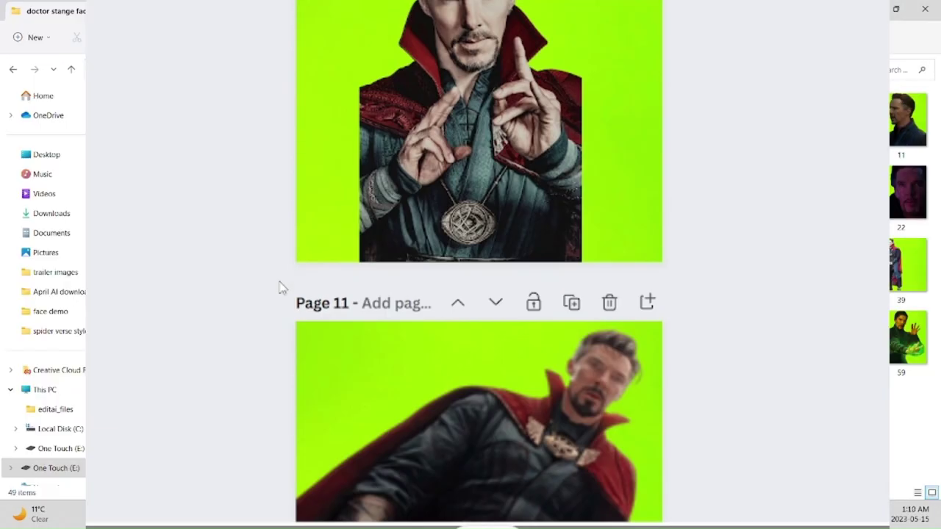
# Remove the backgrounds from both cartoon girl photos on page 61, shifting the standing girl right.
pyautogui.scroll(-15, 280, 286)
pyautogui.scroll(-20, 279, 288)
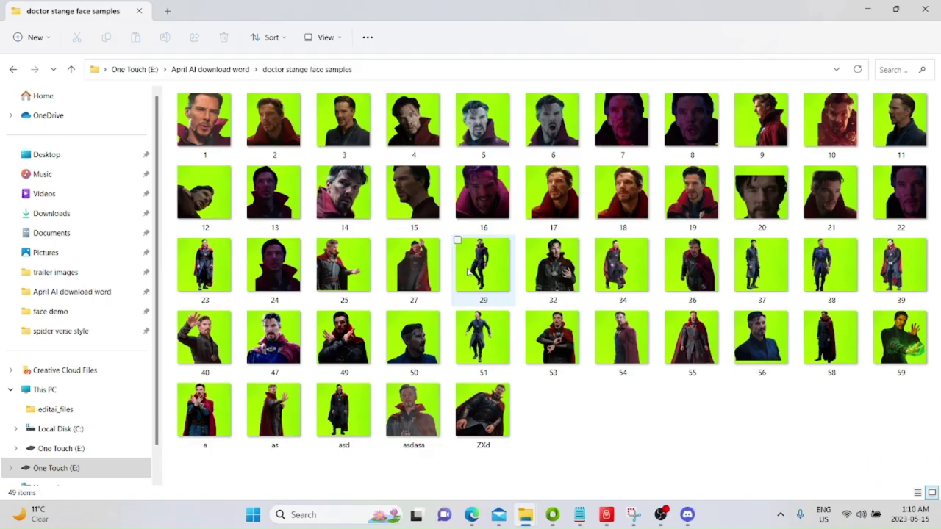
pyautogui.doubleClick(483, 265)
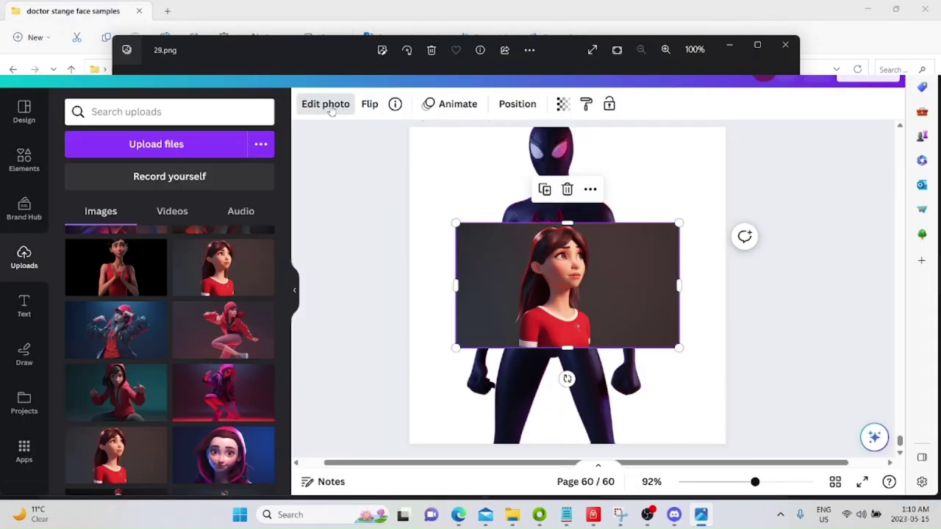
pyautogui.click(324, 106)
pyautogui.click(110, 215)
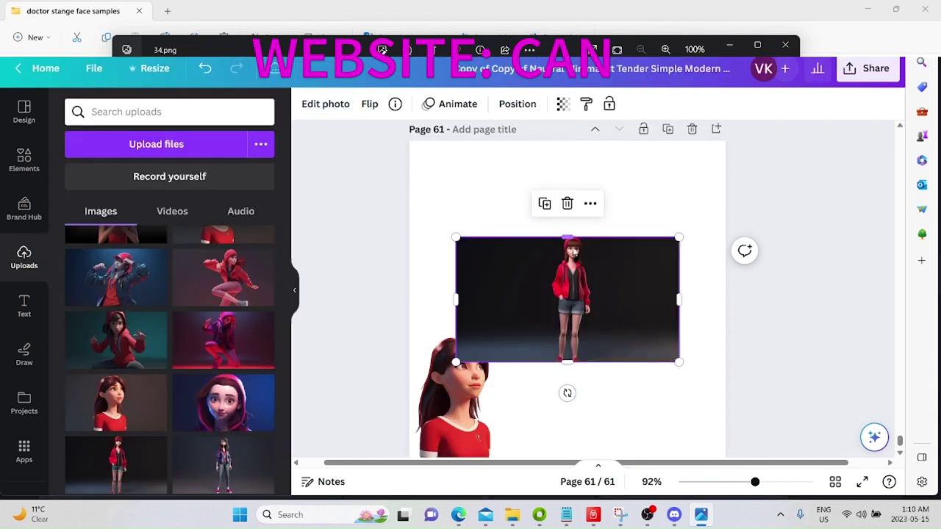
pyautogui.moveTo(597, 273); pyautogui.dragTo(664, 253)
pyautogui.click(330, 103)
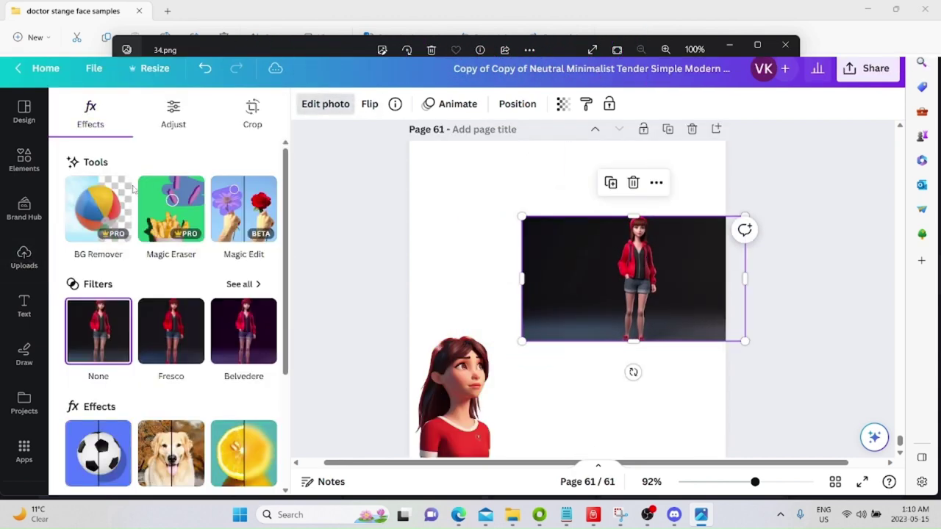
pyautogui.click(97, 209)
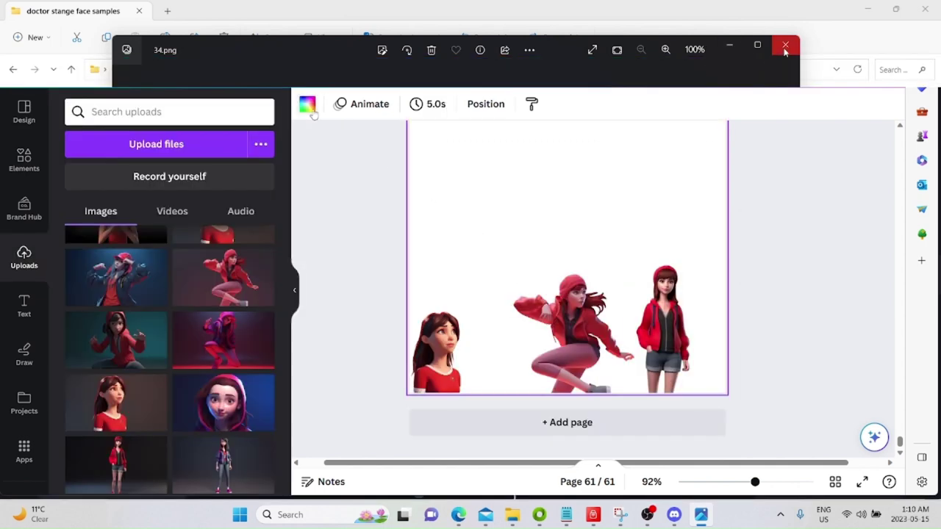
# Set page 61's background to a custom bright green #2DFF22.
pyautogui.click(307, 103)
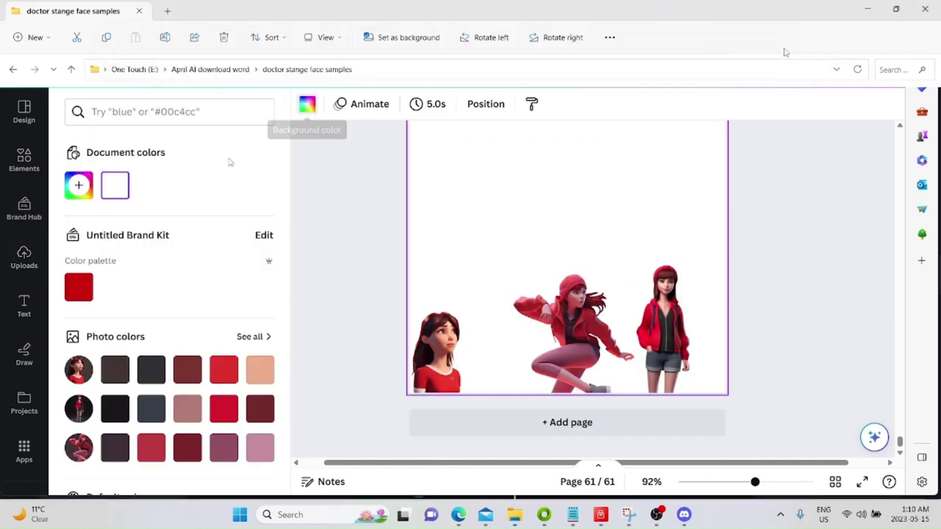
pyautogui.click(79, 184)
pyautogui.click(140, 334)
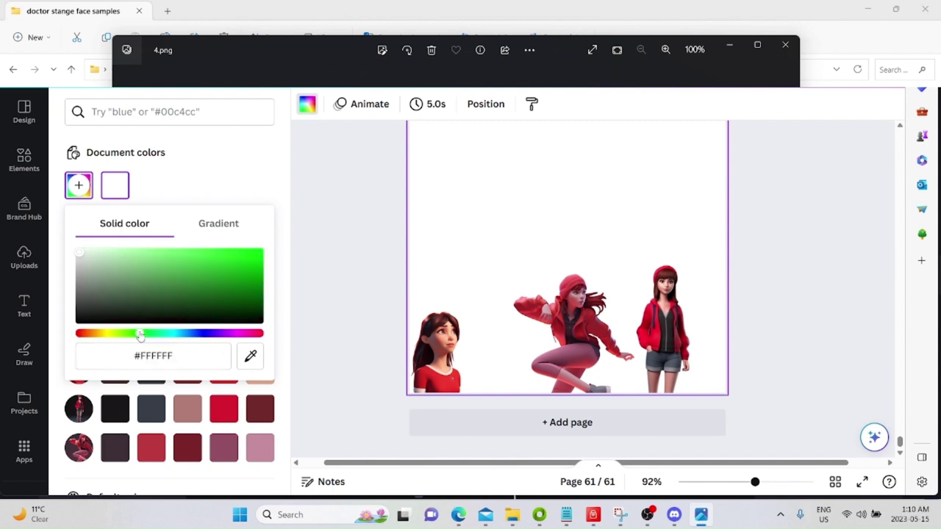
pyautogui.moveTo(181, 294); pyautogui.dragTo(239, 239)
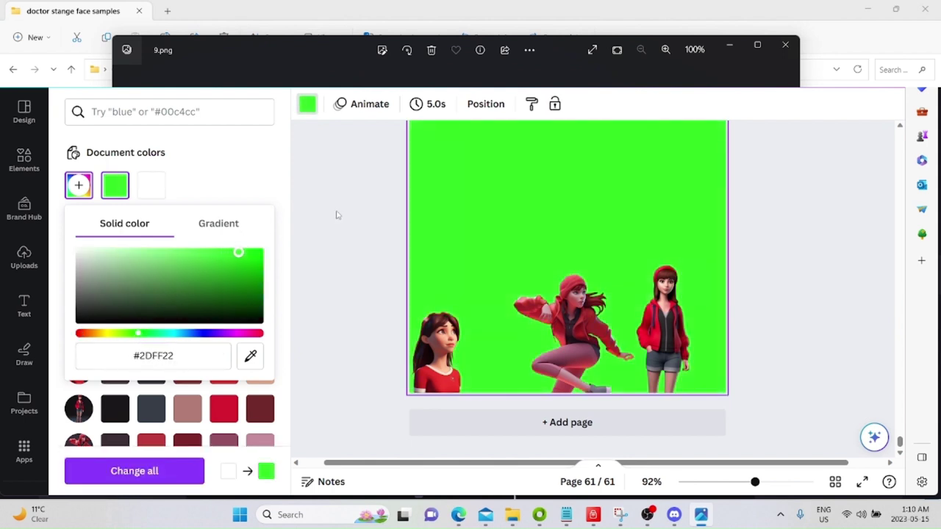
pyautogui.hotkey('alt', 'Tab')
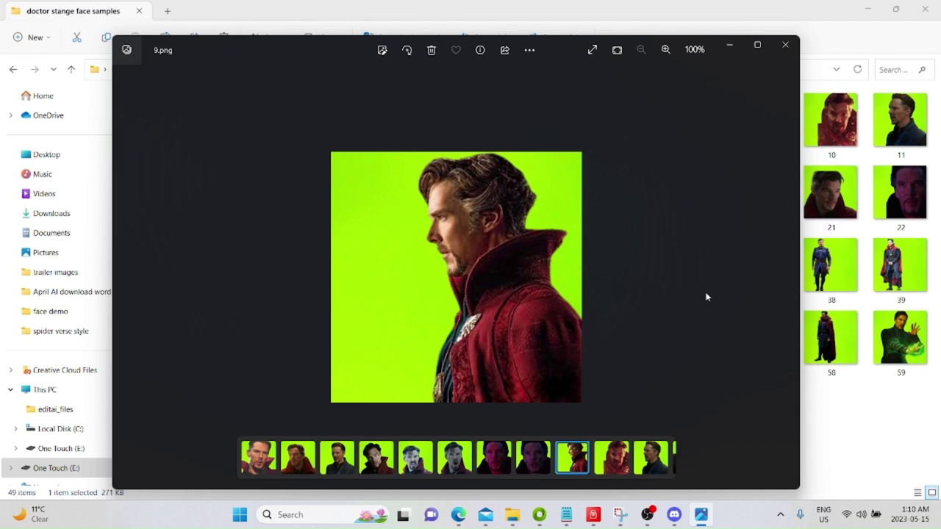
# Step through the face sample images in the photo viewer, including image 51.
pyautogui.click(786, 277)
pyautogui.click(786, 277)
pyautogui.click(787, 277)
pyautogui.click(786, 278)
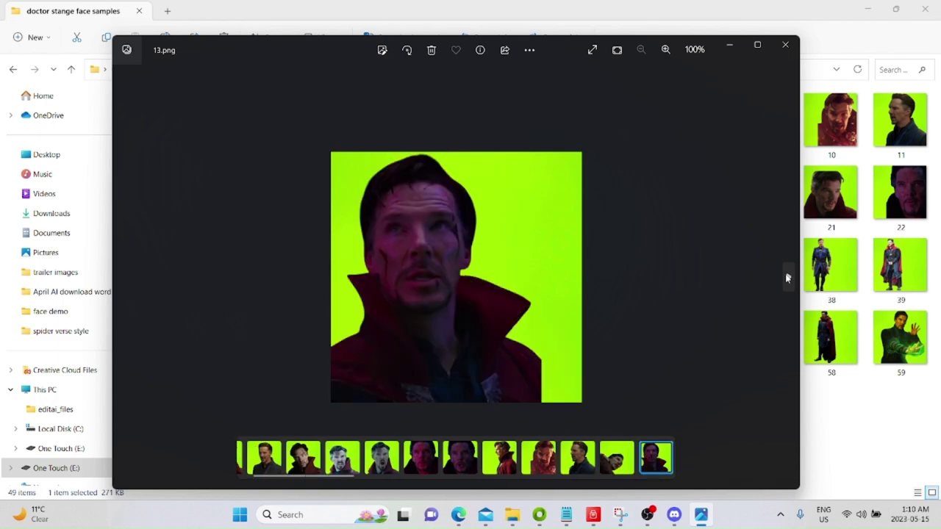
pyautogui.click(787, 277)
pyautogui.click(785, 44)
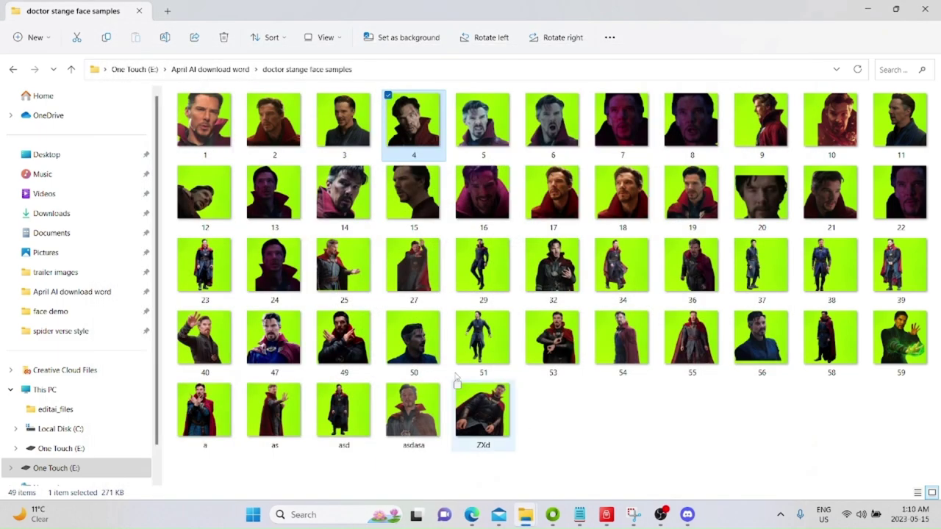
pyautogui.doubleClick(482, 336)
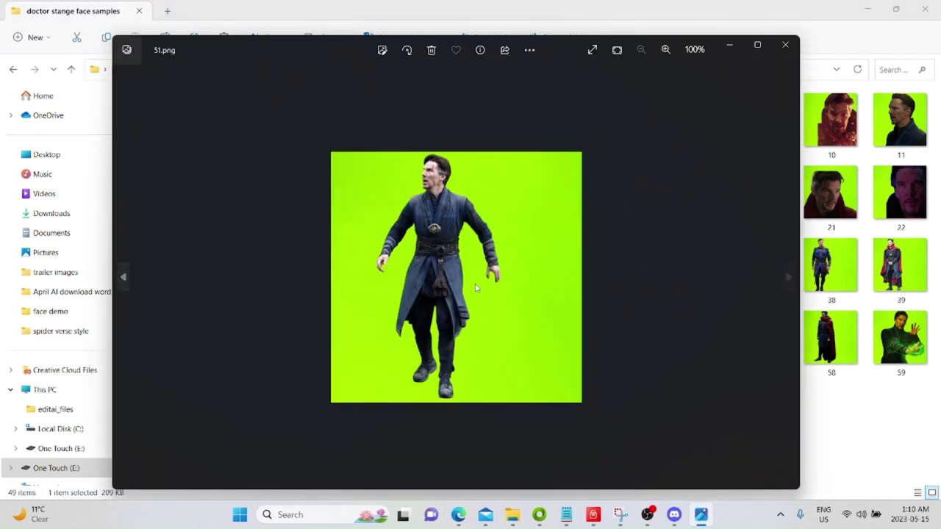
pyautogui.click(787, 278)
pyautogui.click(787, 278)
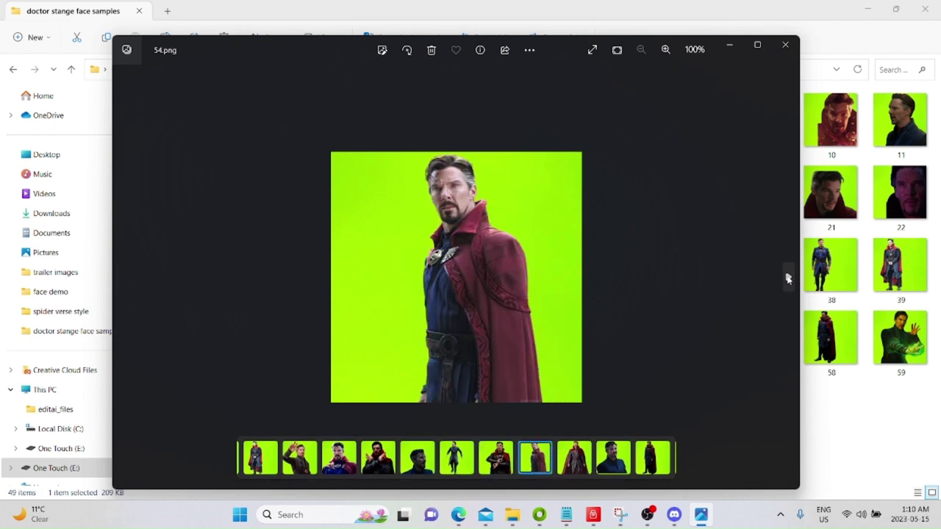
pyautogui.click(785, 44)
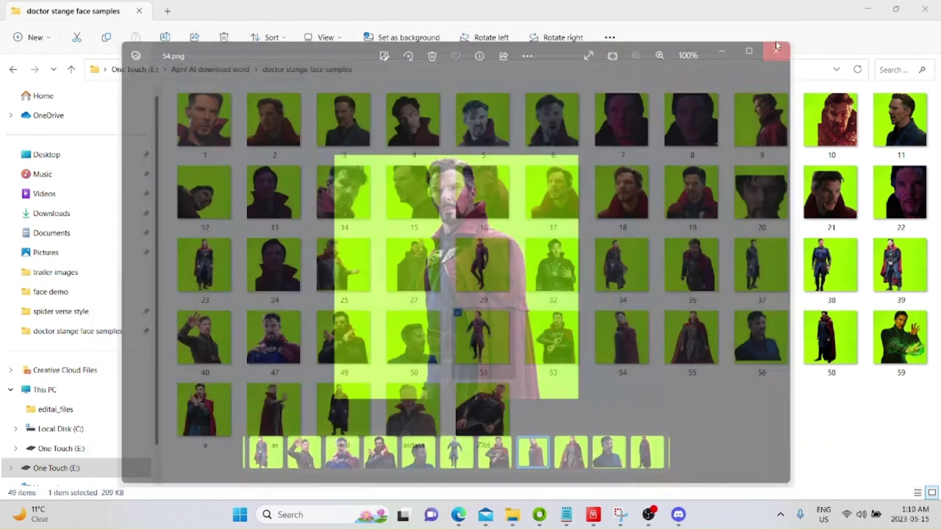
# Preview face sample images 38 and 53 at full size.
pyautogui.doubleClick(825, 270)
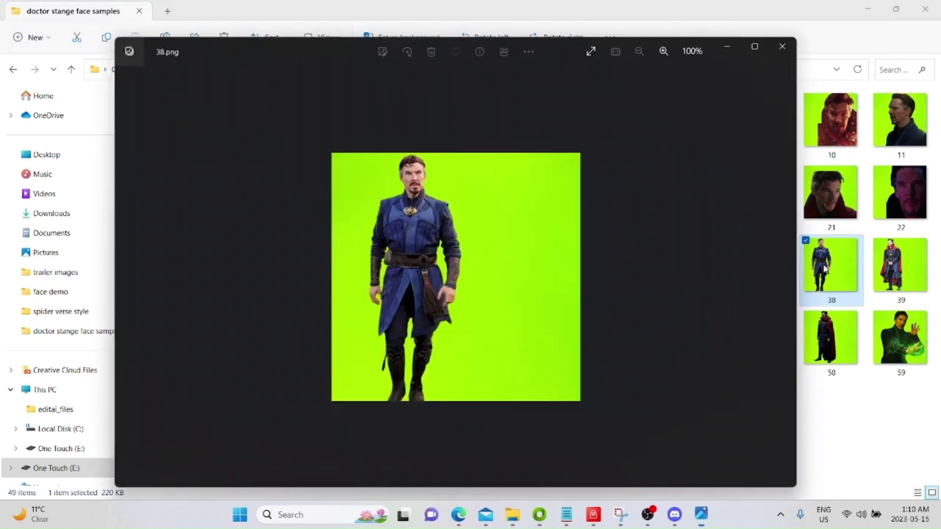
pyautogui.click(787, 45)
pyautogui.doubleClick(553, 337)
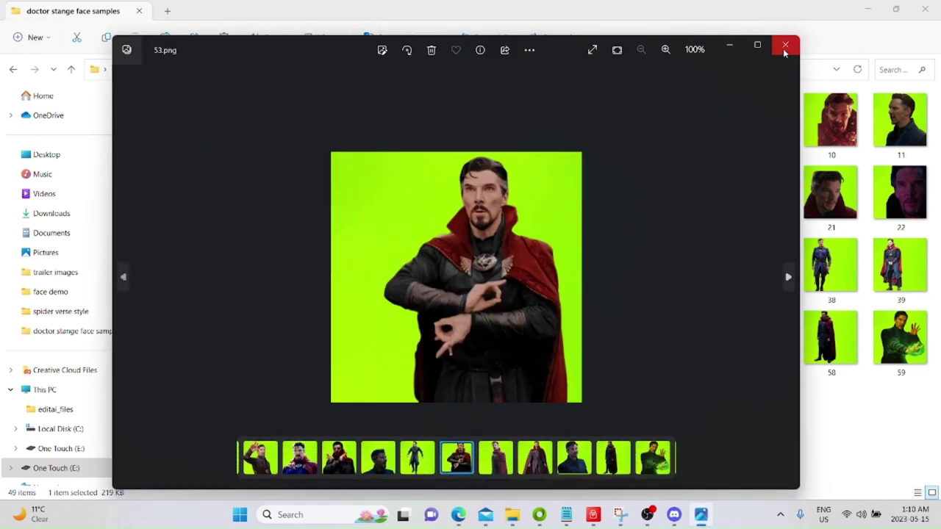
pyautogui.click(785, 45)
# Select all 49 face sample images and switch to the RunDiffusion page in Edge.
pyautogui.click(558, 411)
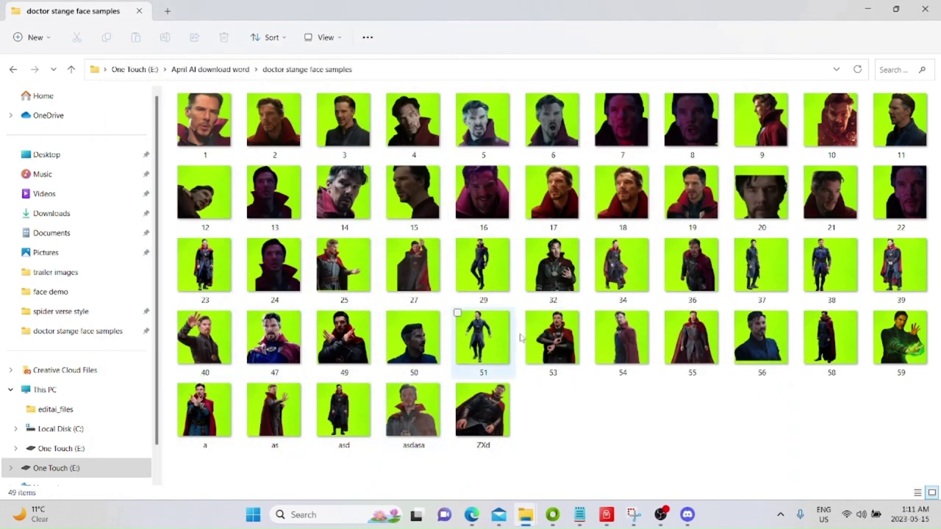
pyautogui.moveTo(915, 432); pyautogui.dragTo(202, 118)
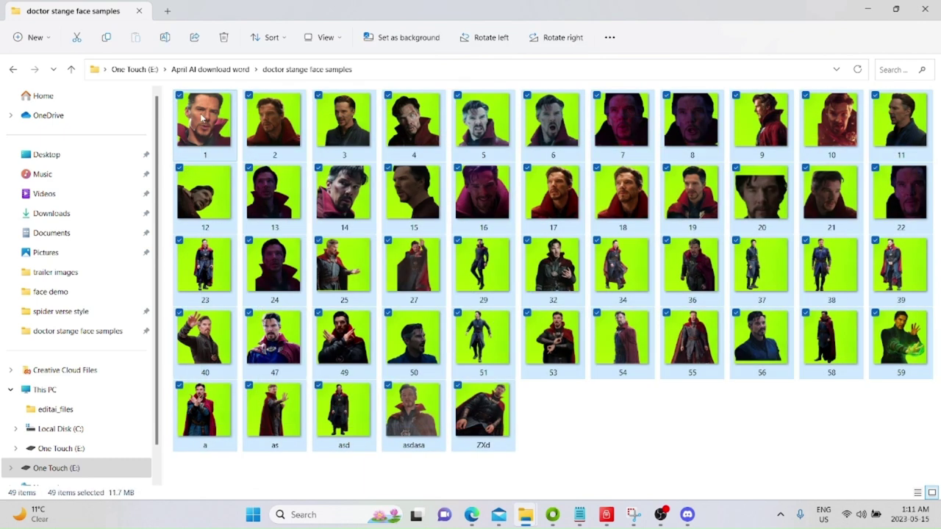
pyautogui.click(471, 514)
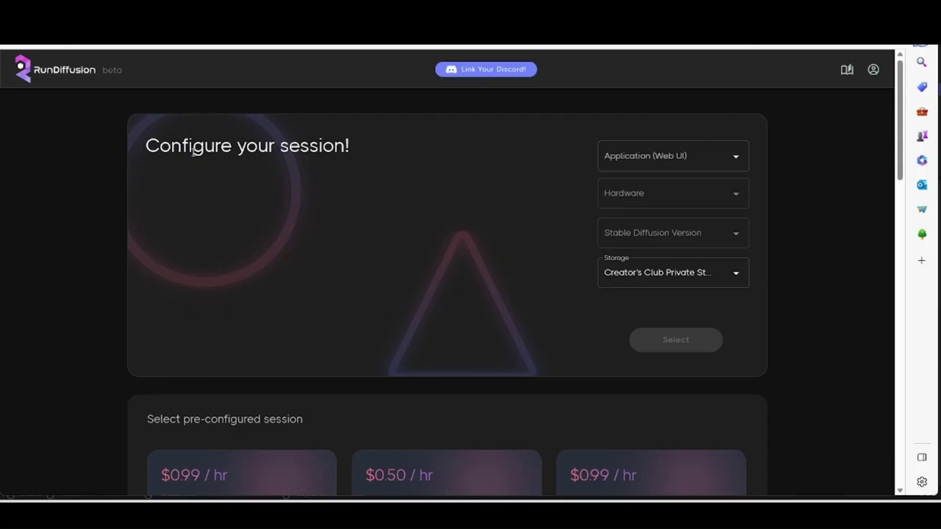
pyautogui.click(609, 156)
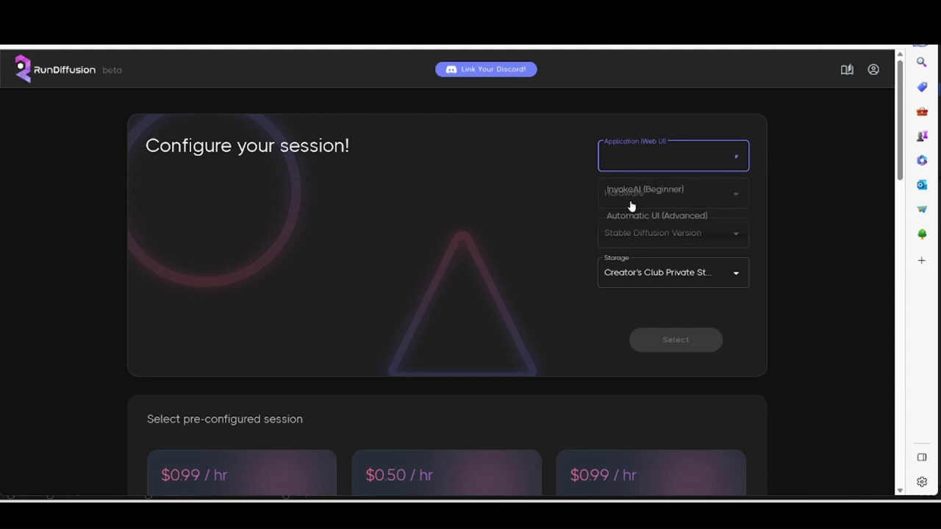
pyautogui.click(535, 199)
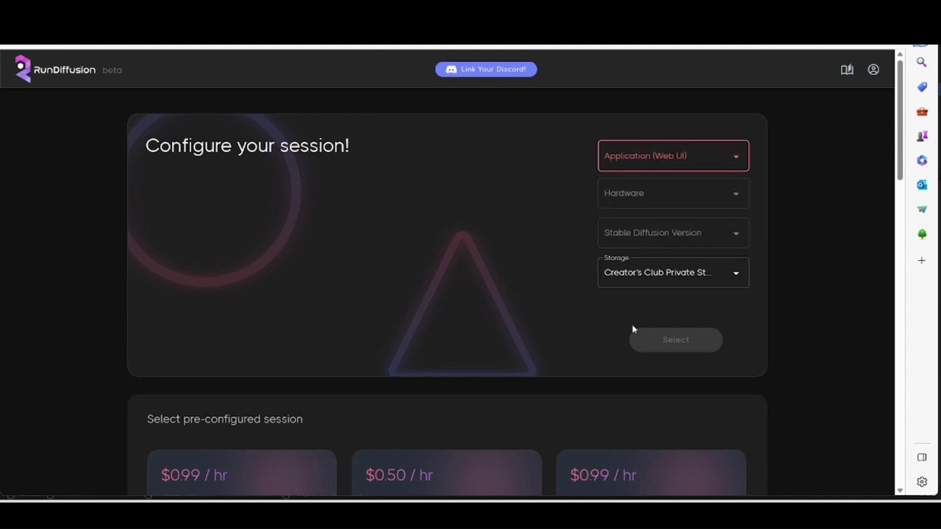
pyautogui.scroll(-5, 477, 402)
pyautogui.scroll(5, 478, 401)
# Highlight the description's coupon code and 15 percent discount, then follow the app.rundiffusion.com link.
pyautogui.click(289, 48)
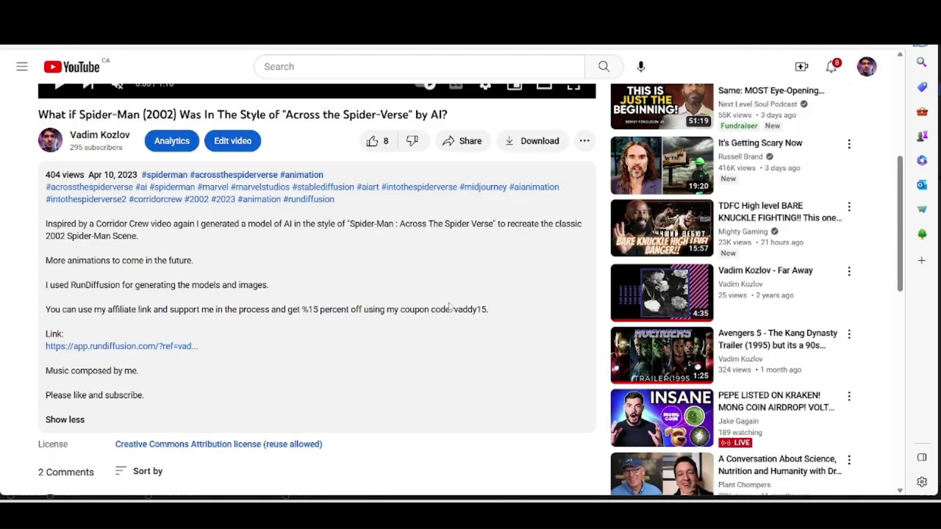
pyautogui.moveTo(452, 309); pyautogui.dragTo(487, 312)
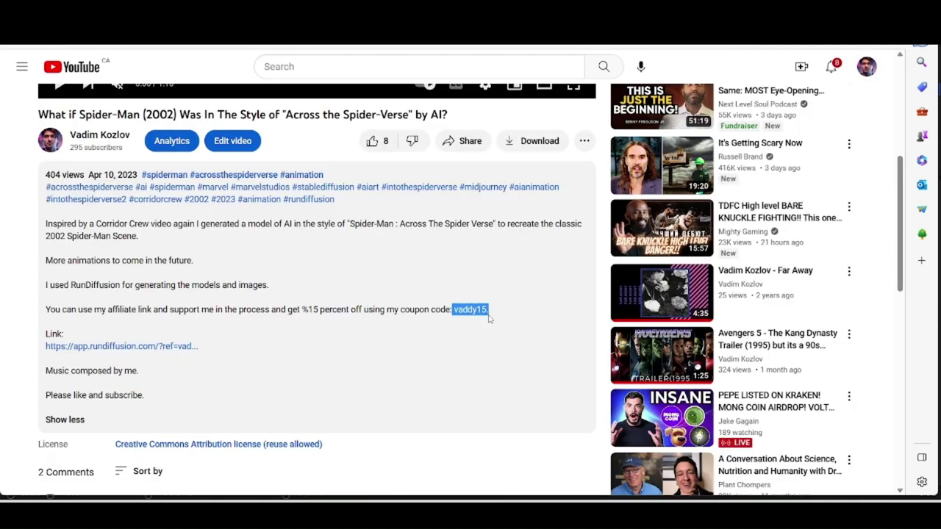
pyautogui.click(274, 337)
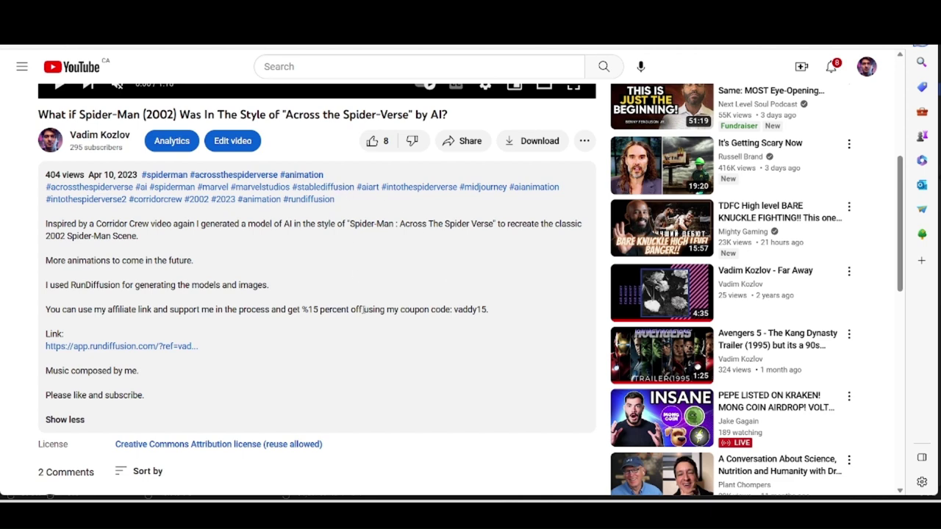
pyautogui.moveTo(302, 309); pyautogui.dragTo(369, 310)
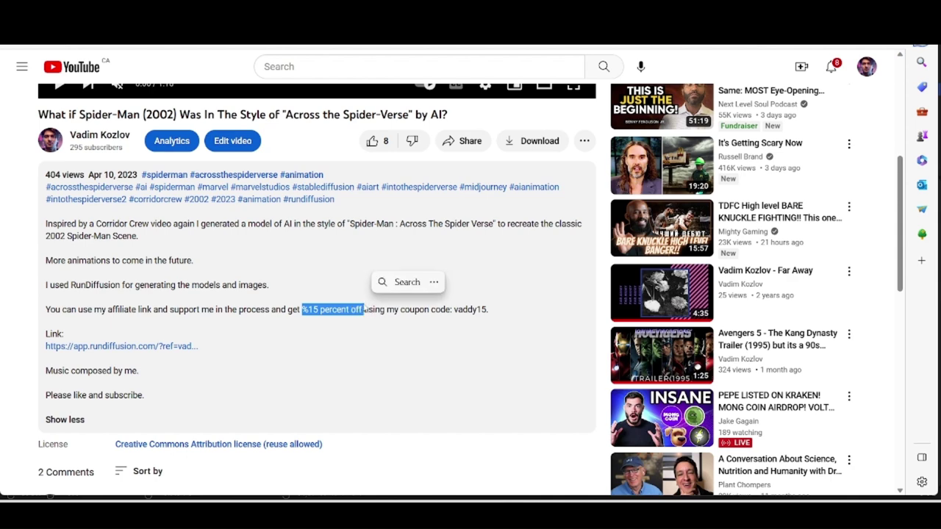
pyautogui.click(290, 283)
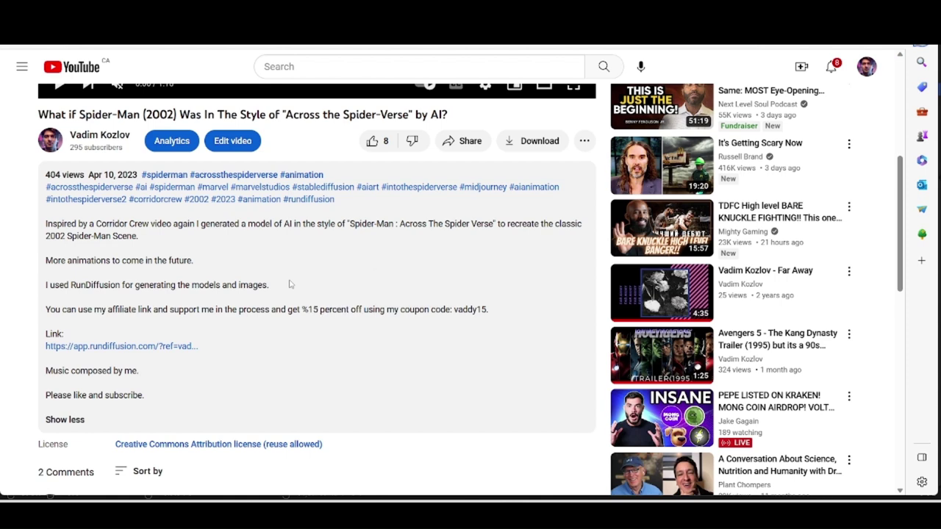
pyautogui.click(121, 348)
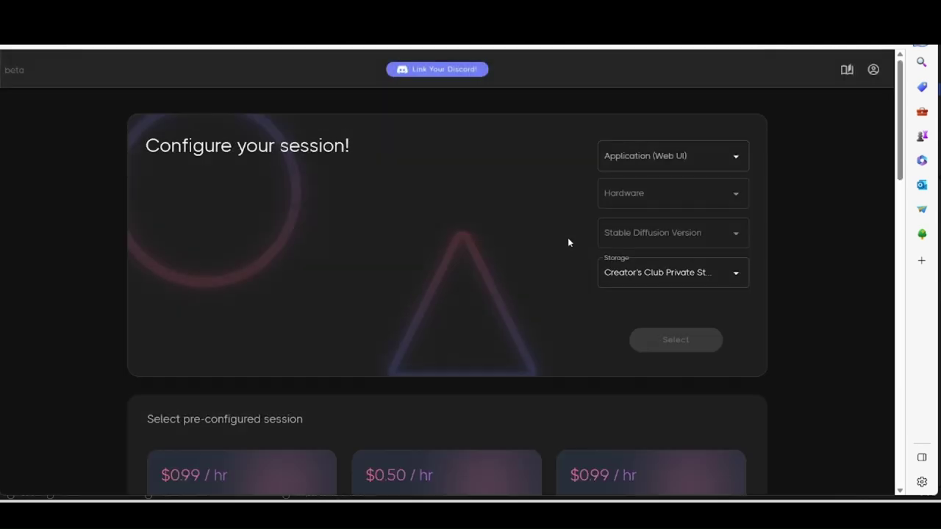
# Launch a session with Automatic UI (Advanced), Large hardware and Stable Diffusion V1.5.
pyautogui.click(673, 158)
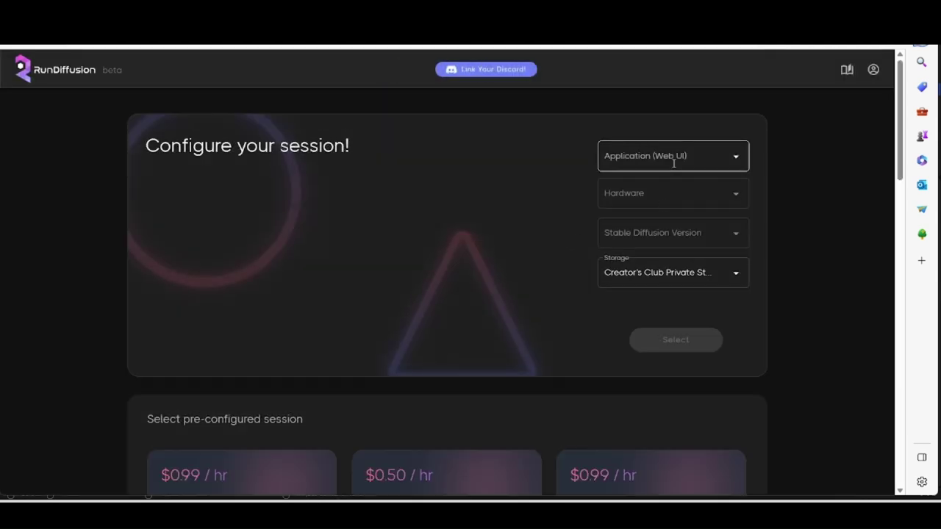
pyautogui.click(556, 169)
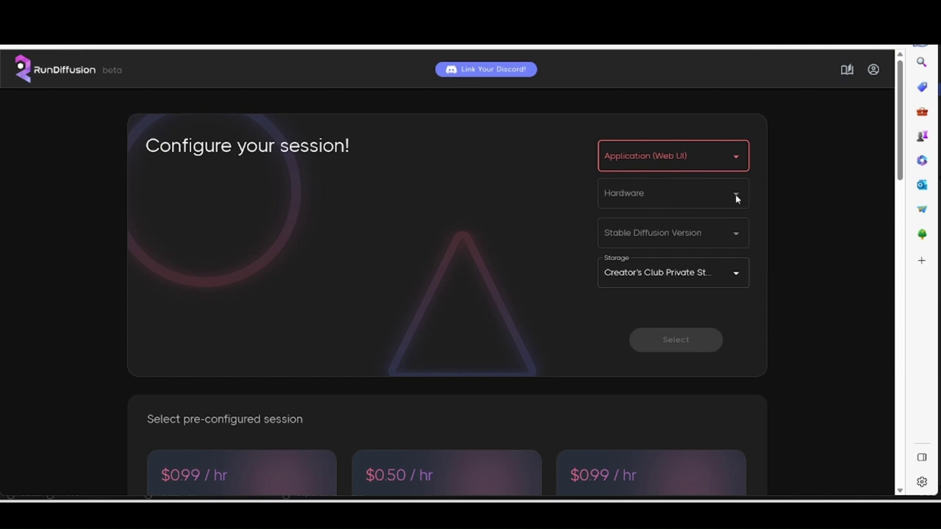
pyautogui.click(731, 162)
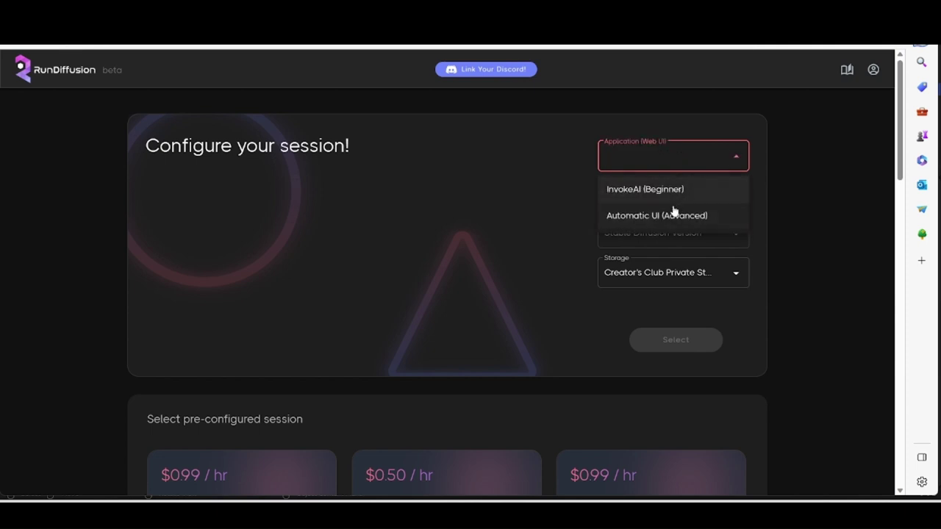
pyautogui.click(668, 214)
pyautogui.click(724, 194)
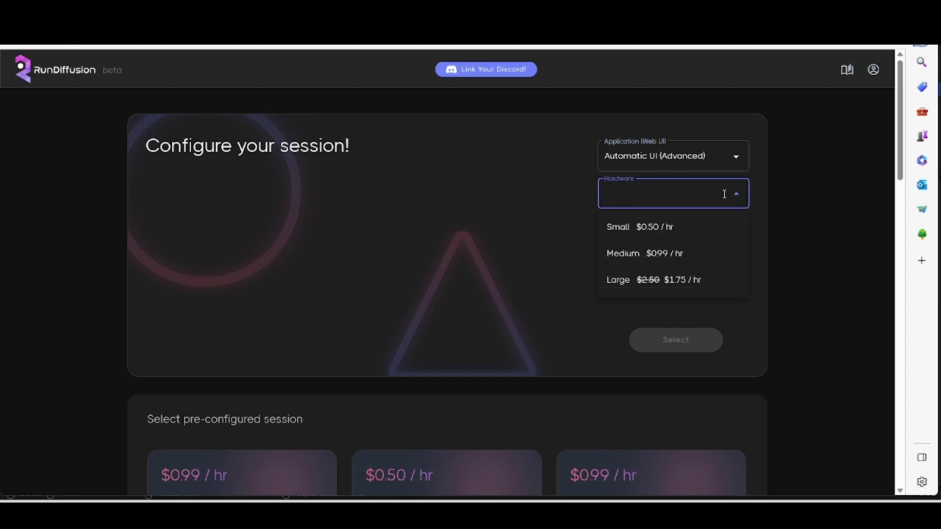
pyautogui.click(655, 278)
pyautogui.click(704, 234)
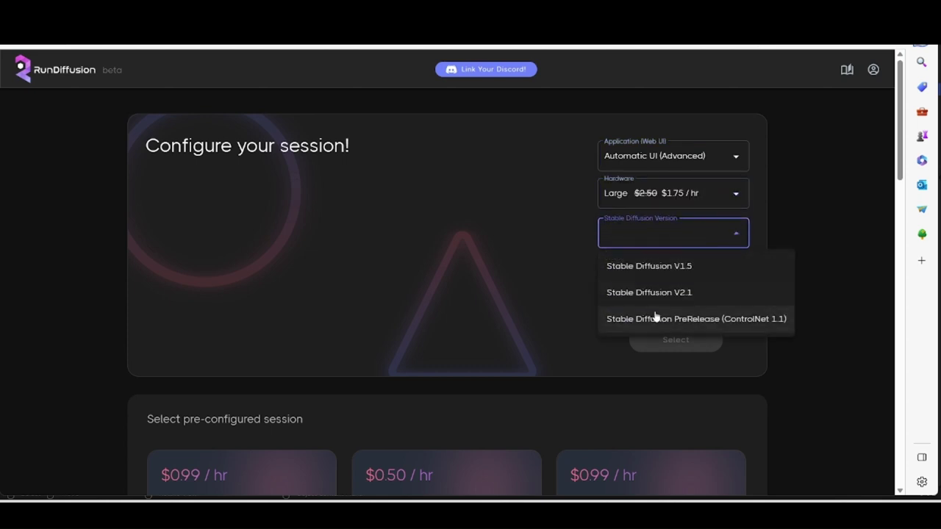
pyautogui.click(640, 265)
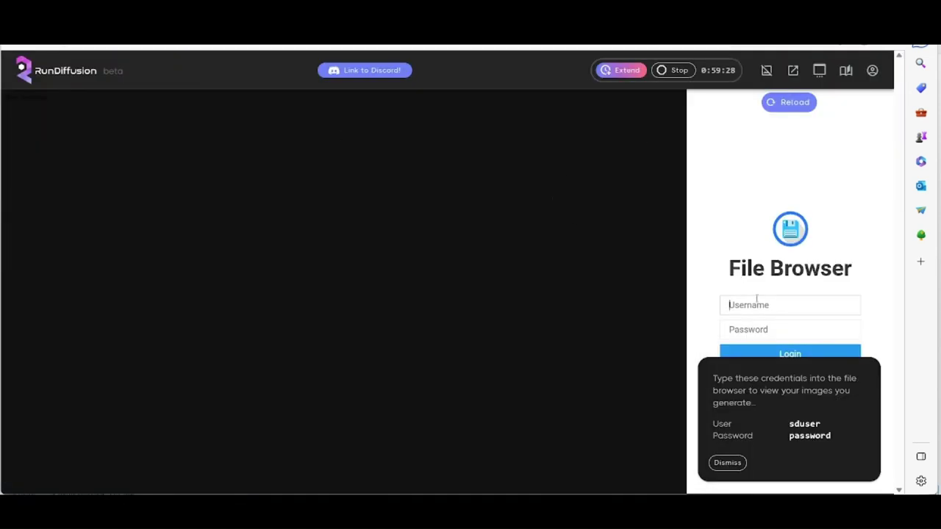
# Log in to File Browser with the session username and password, in its own full window.
pyautogui.click(729, 464)
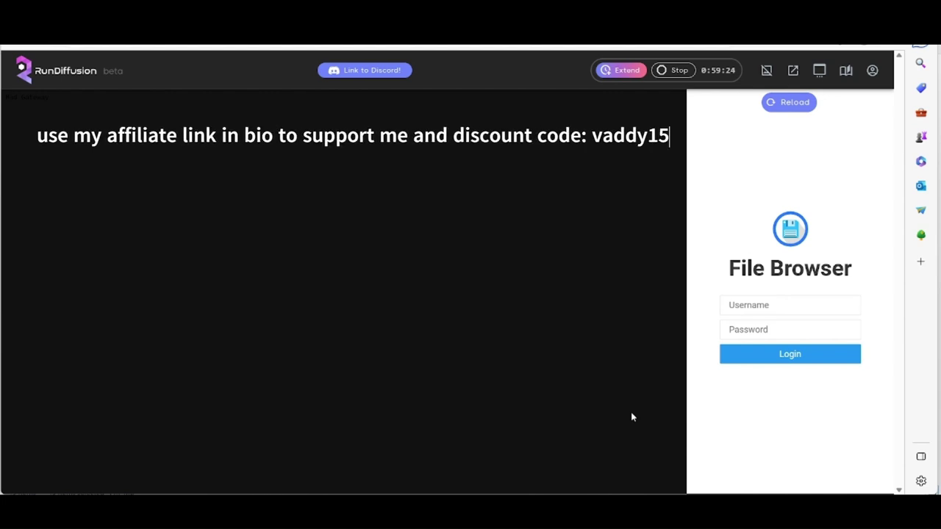
pyautogui.click(788, 307)
pyautogui.write('sd*****')
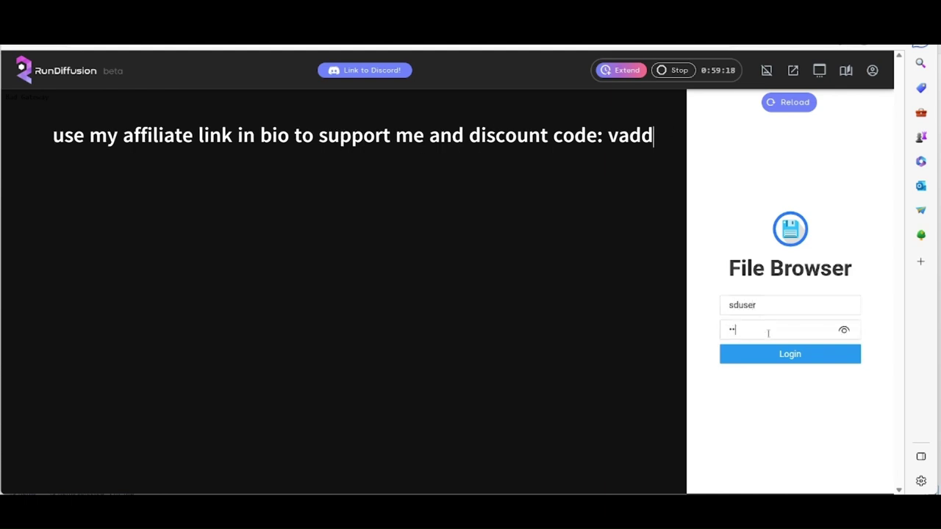
pyautogui.write('***')
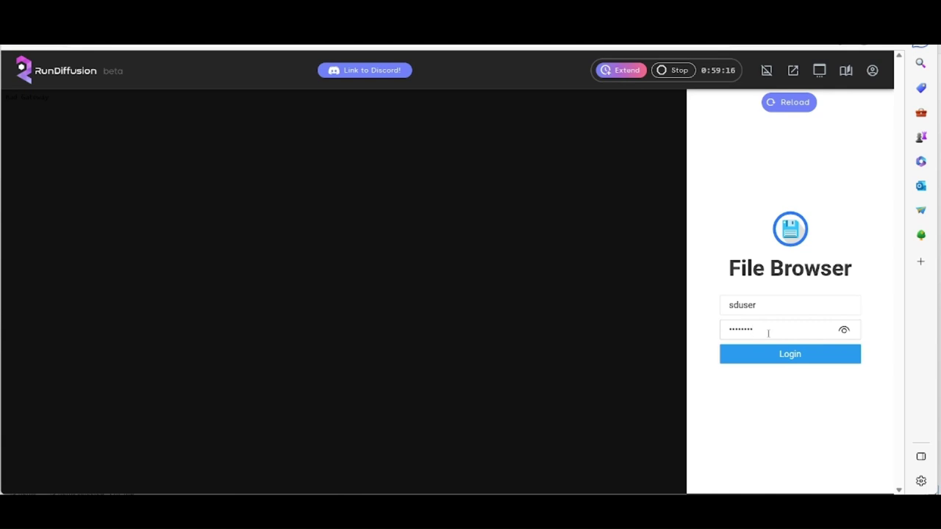
pyautogui.click(770, 359)
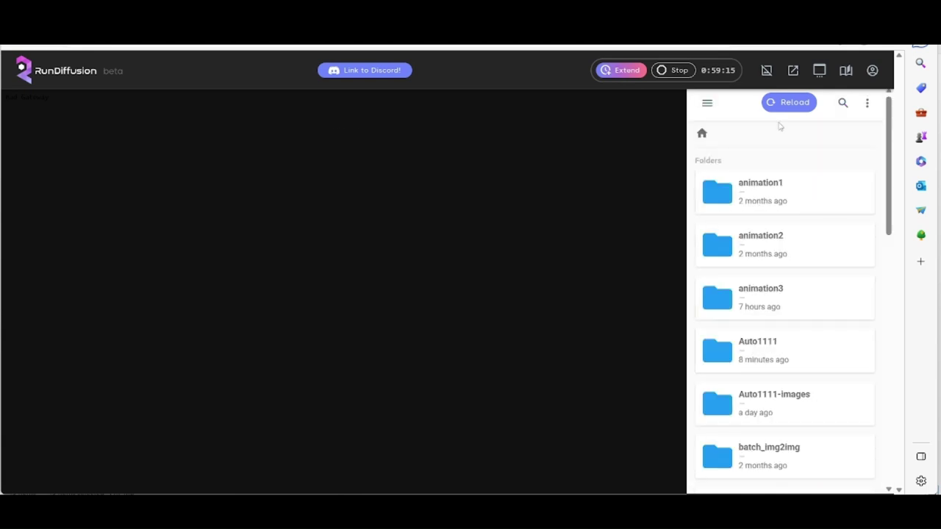
pyautogui.click(790, 83)
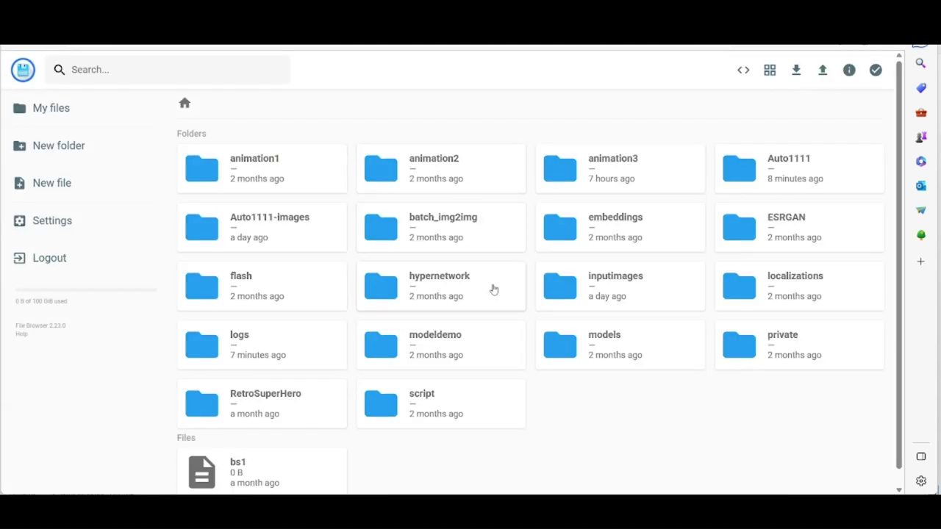
# Create a new top-level folder named mymodeltraining.
pyautogui.doubleClick(302, 418)
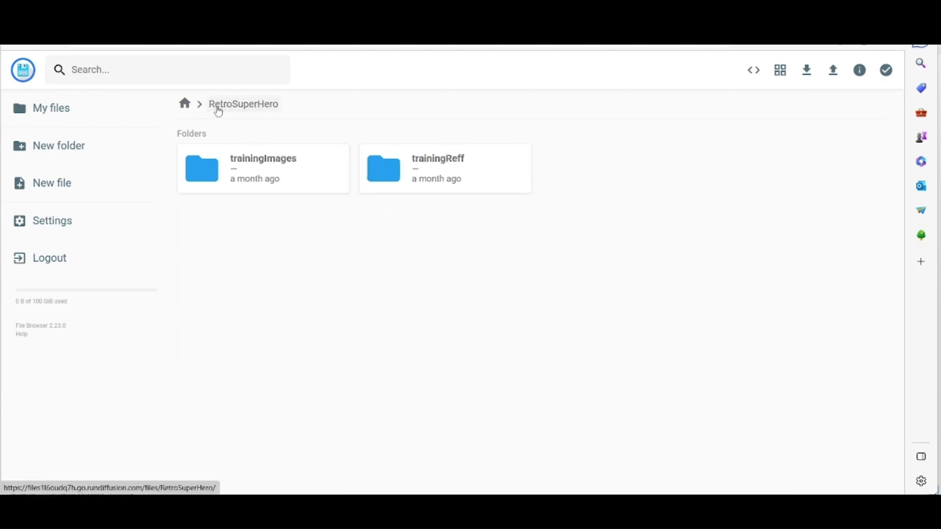
pyautogui.click(185, 103)
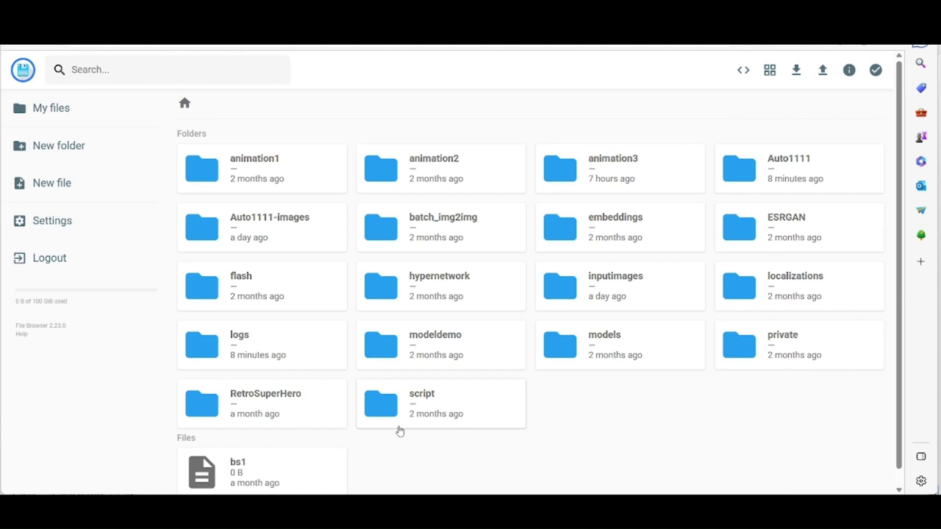
pyautogui.click(52, 147)
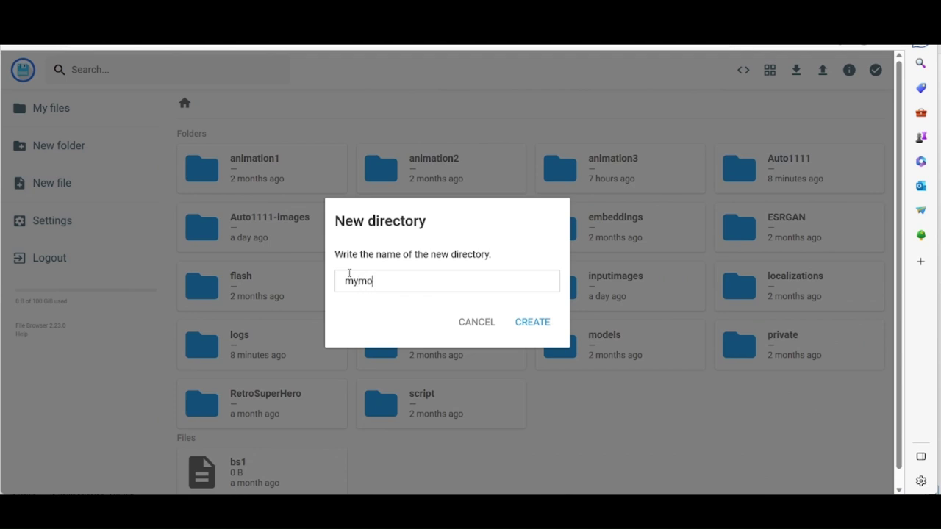
pyautogui.write('mymod')
pyautogui.press('BackSpace')
pyautogui.click(523, 322)
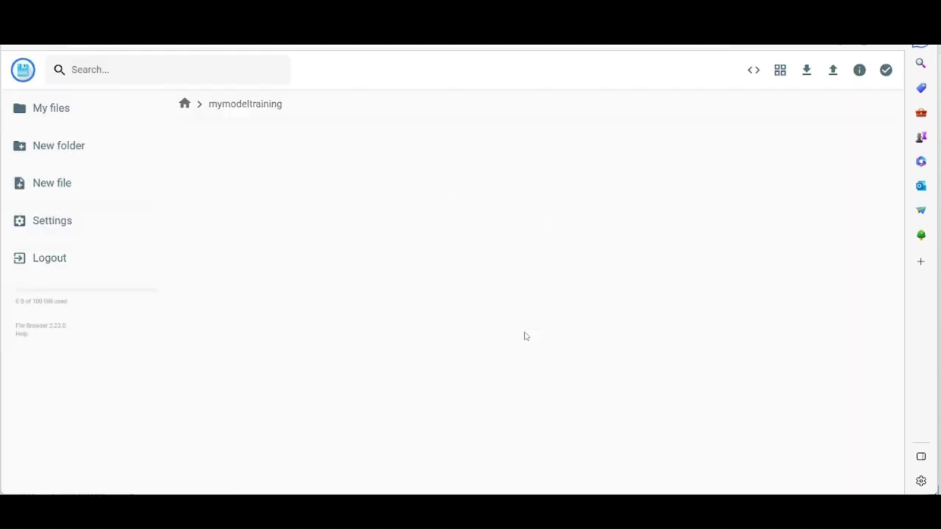
pyautogui.click(182, 108)
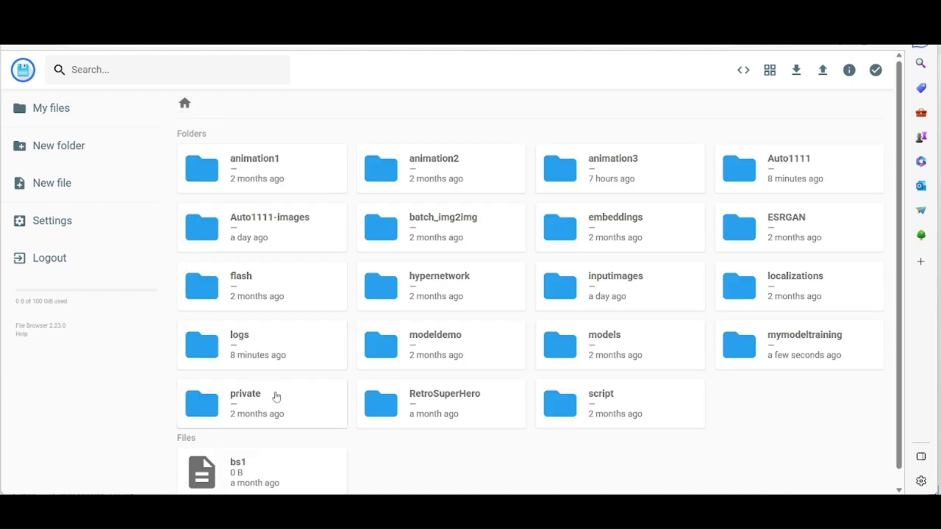
# Open RetroSuperHero/trainingImages and browse the spdrmn91b and dctr91 folders.
pyautogui.doubleClick(412, 399)
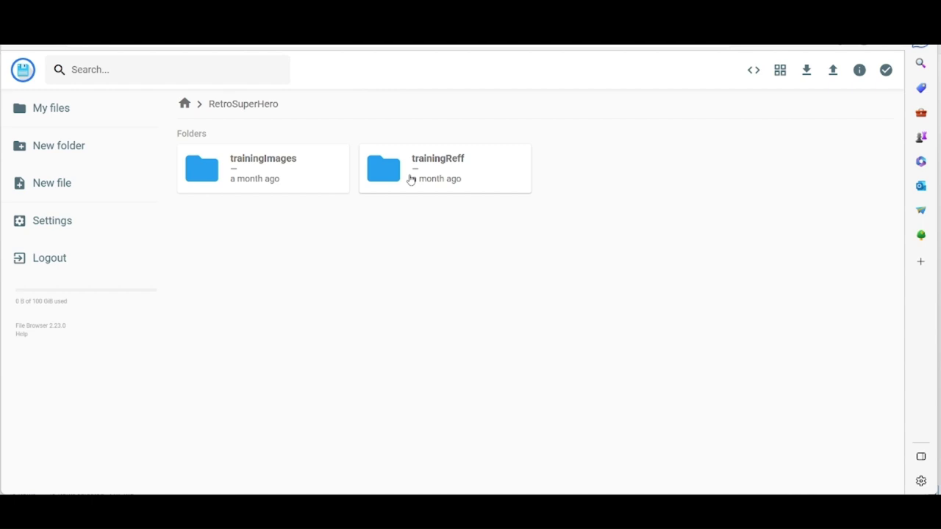
pyautogui.doubleClick(315, 180)
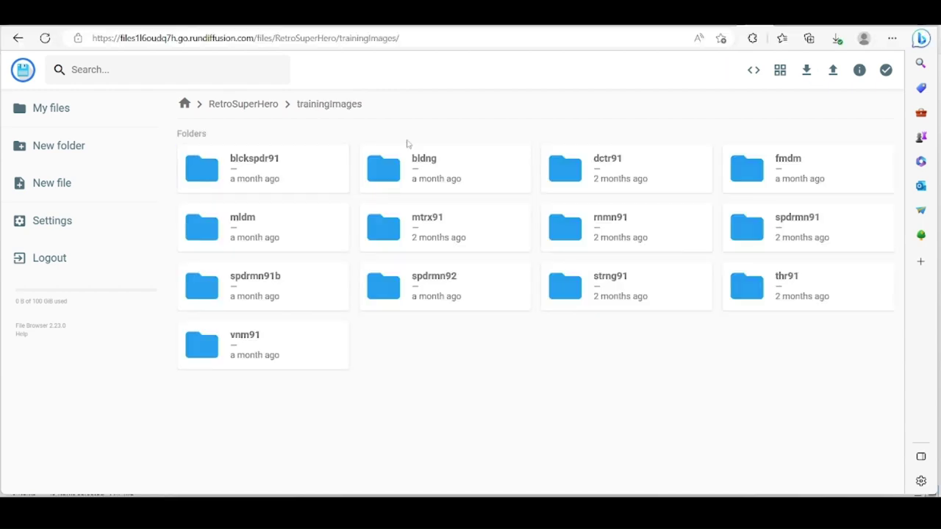
pyautogui.doubleClick(275, 296)
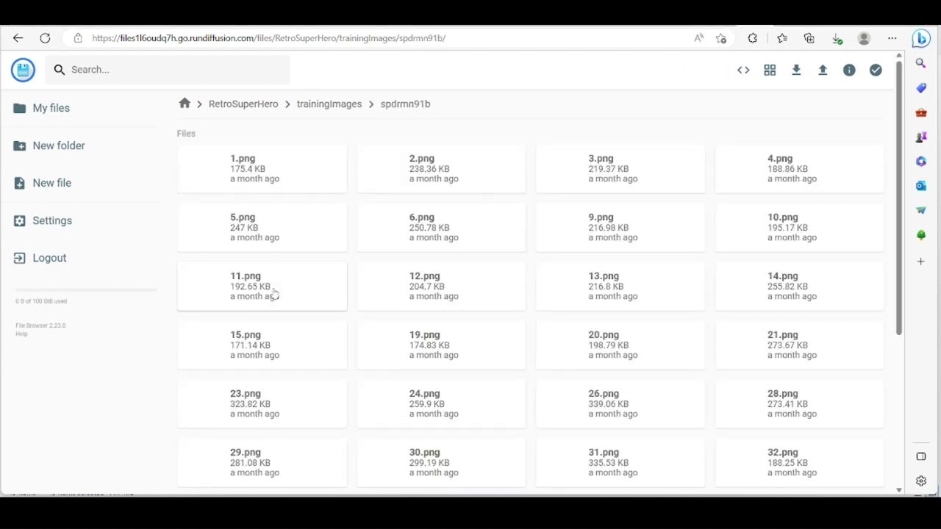
pyautogui.scroll(-2, 502, 311)
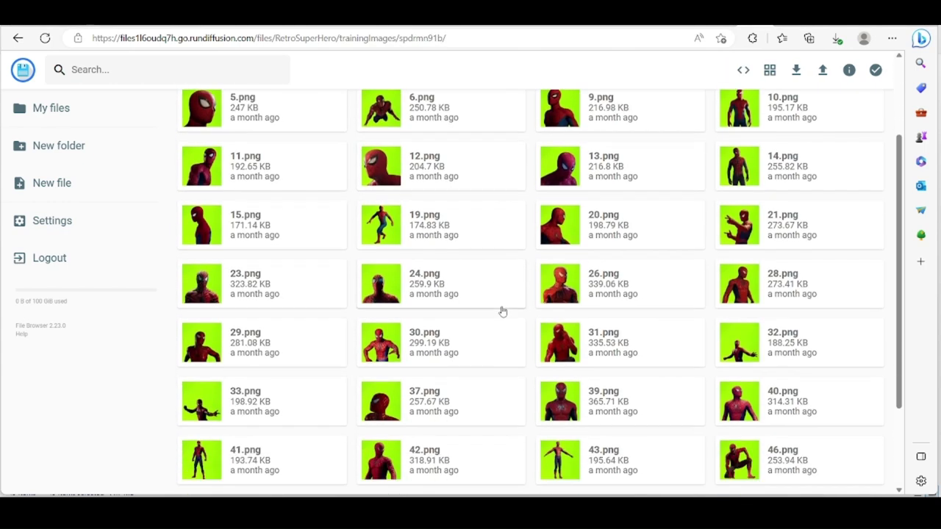
pyautogui.scroll(-2, 502, 311)
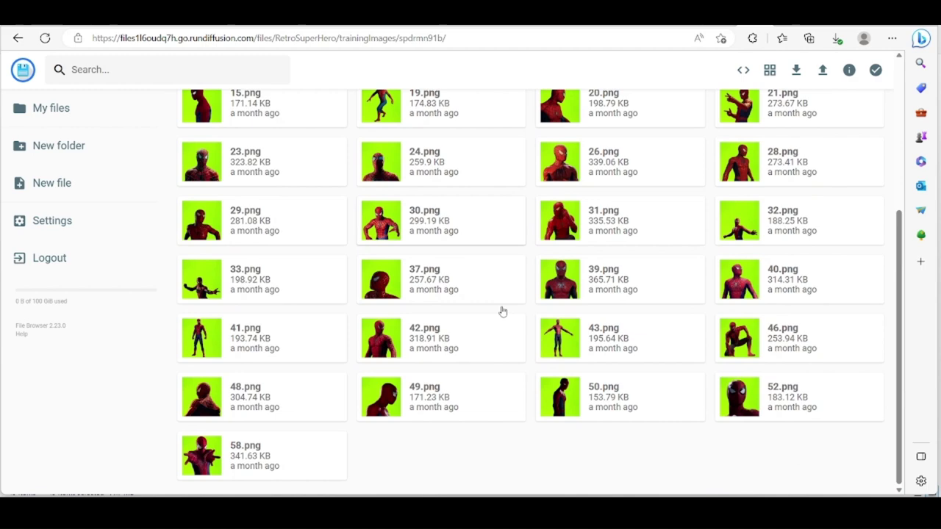
pyautogui.scroll(5, 502, 311)
pyautogui.click(329, 104)
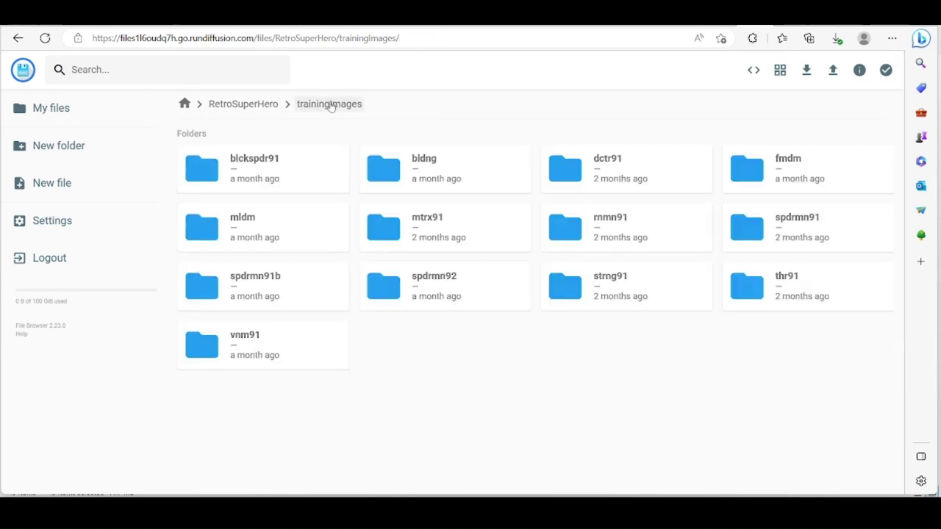
pyautogui.click(640, 170)
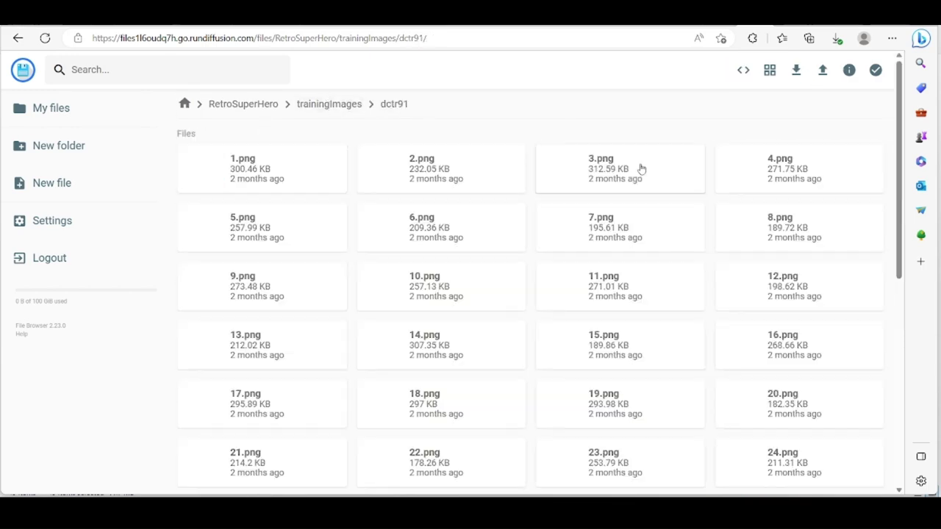
pyautogui.click(328, 103)
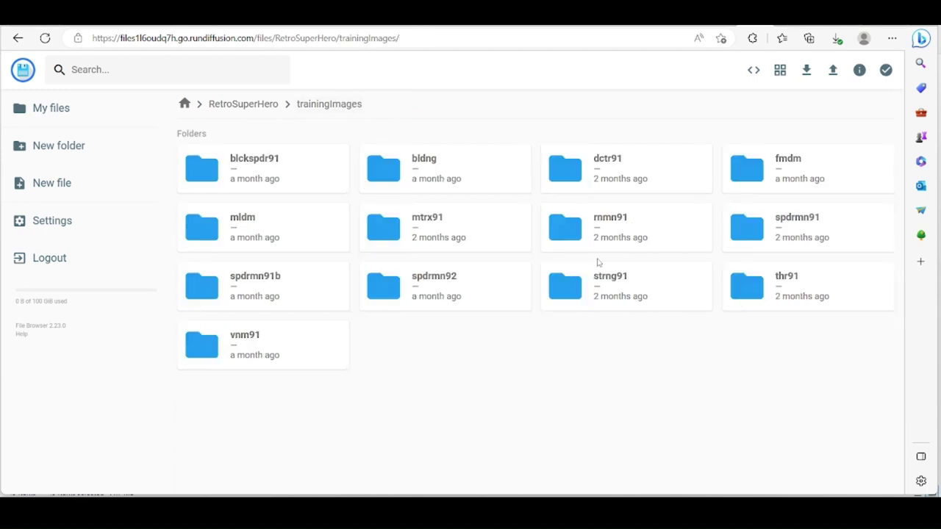
# Browse the rmmn91, vnm91 and thr91 folders, ending in mtrx91's Vaddy91 images.
pyautogui.click(655, 230)
pyautogui.scroll(-5, 401, 287)
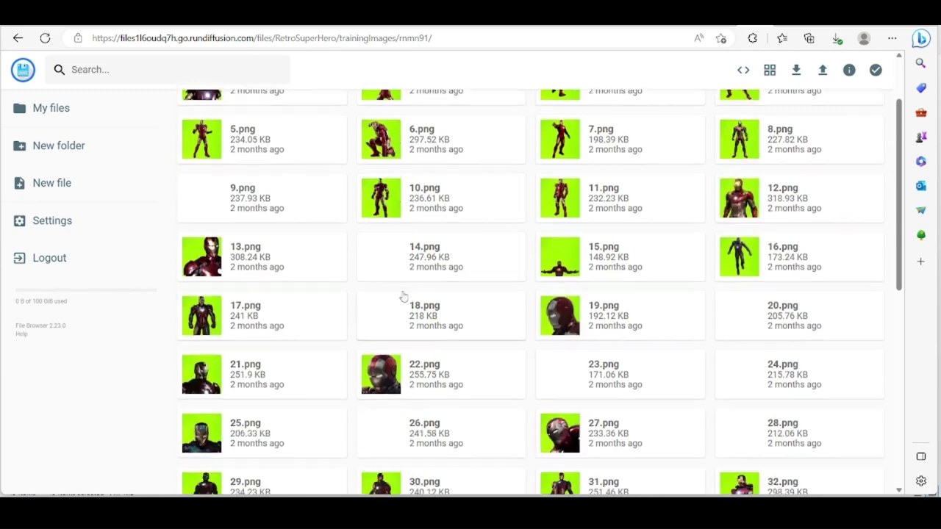
pyautogui.scroll(5, 403, 296)
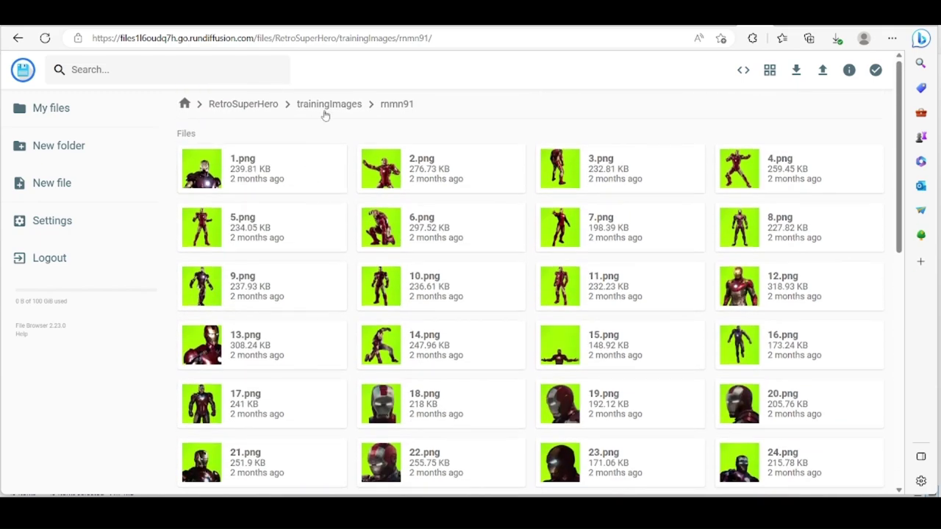
pyautogui.click(327, 105)
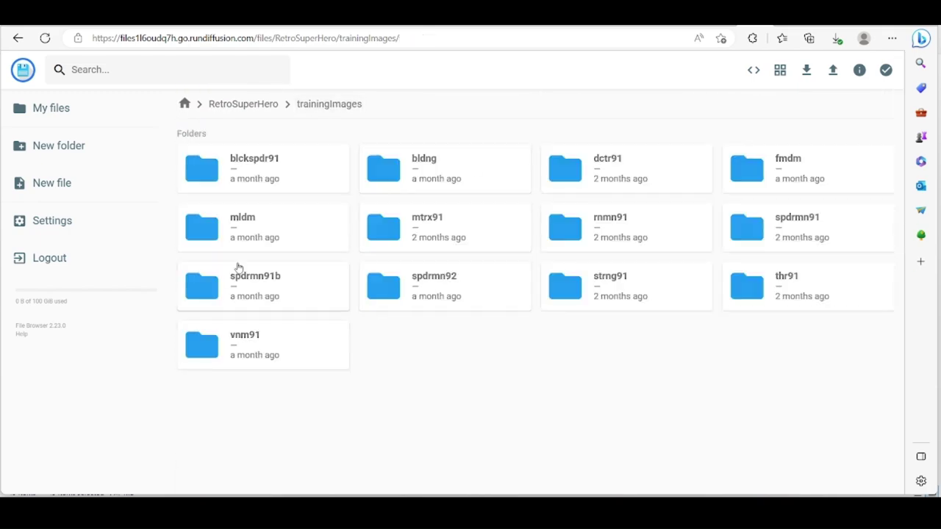
pyautogui.doubleClick(262, 346)
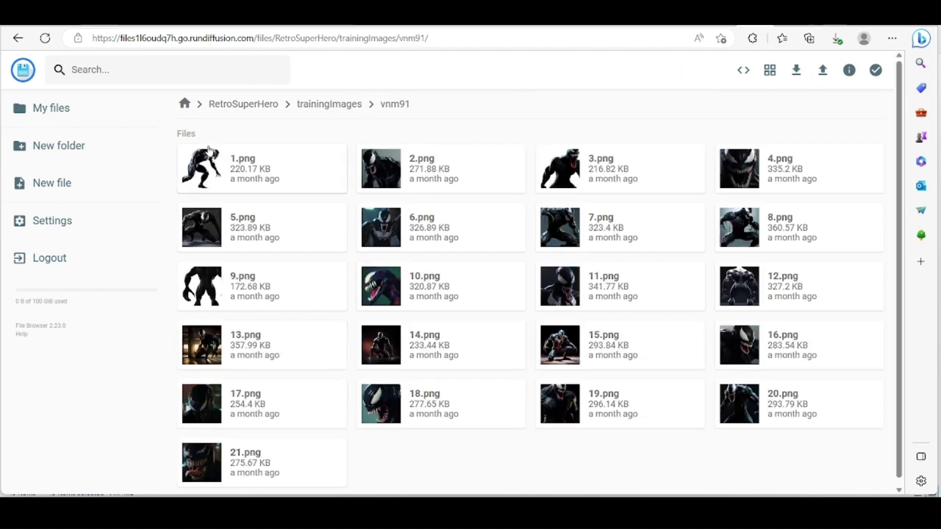
pyautogui.click(319, 112)
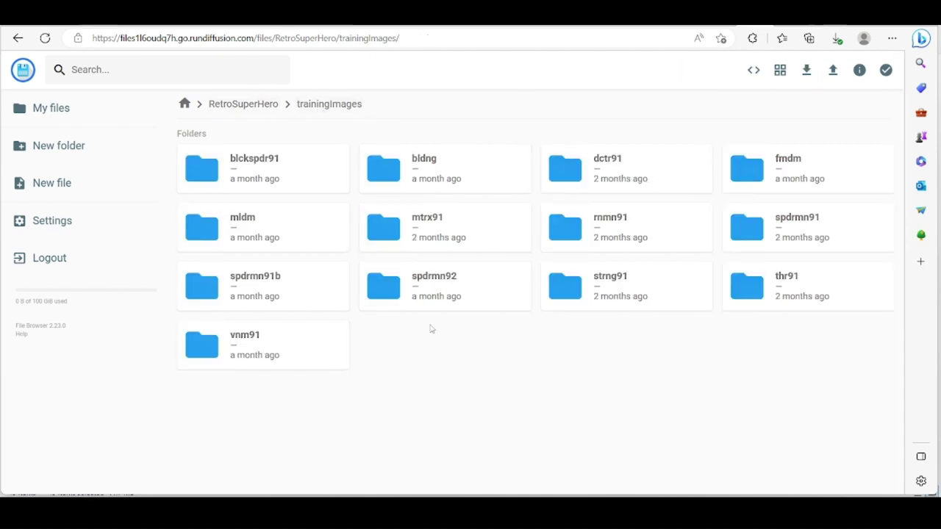
pyautogui.doubleClick(760, 301)
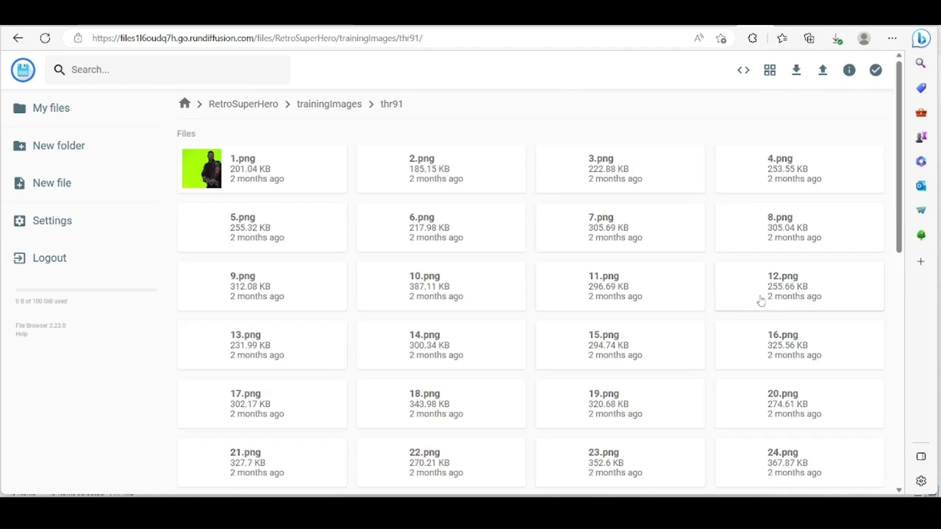
pyautogui.click(314, 110)
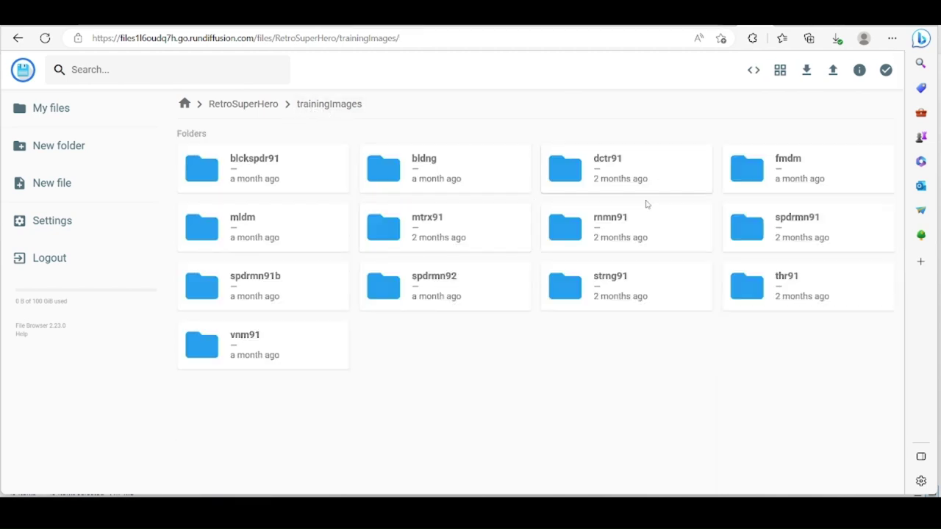
pyautogui.doubleClick(424, 232)
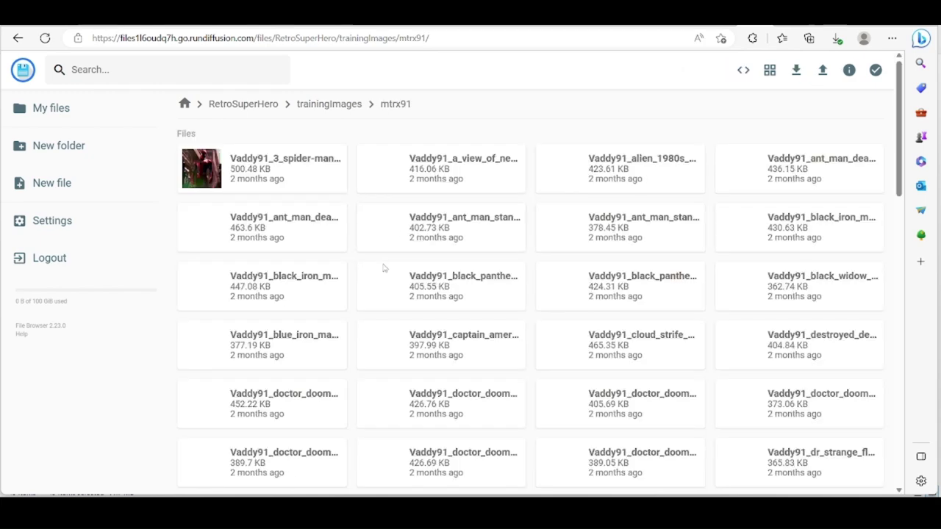
pyautogui.scroll(-7, 385, 275)
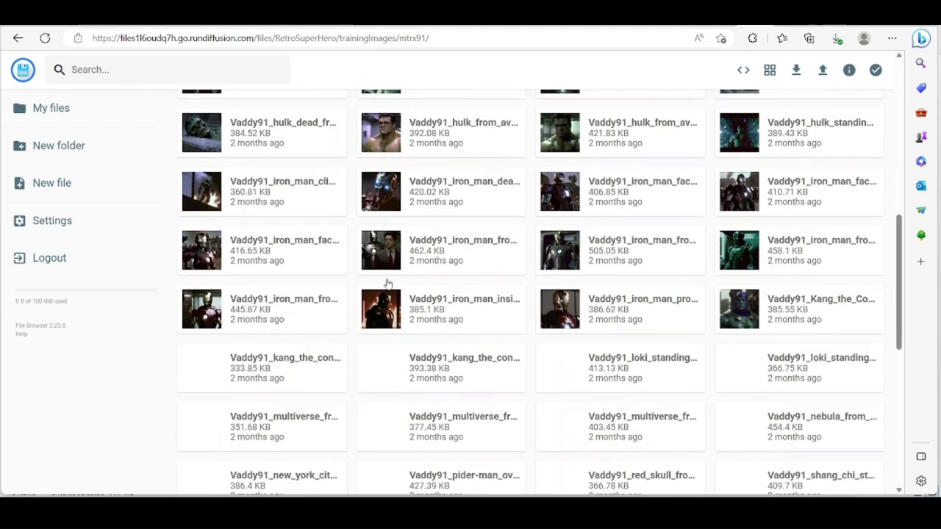
# Step through the current folder's images full size, starting from the Iron Man profile.
pyautogui.doubleClick(576, 312)
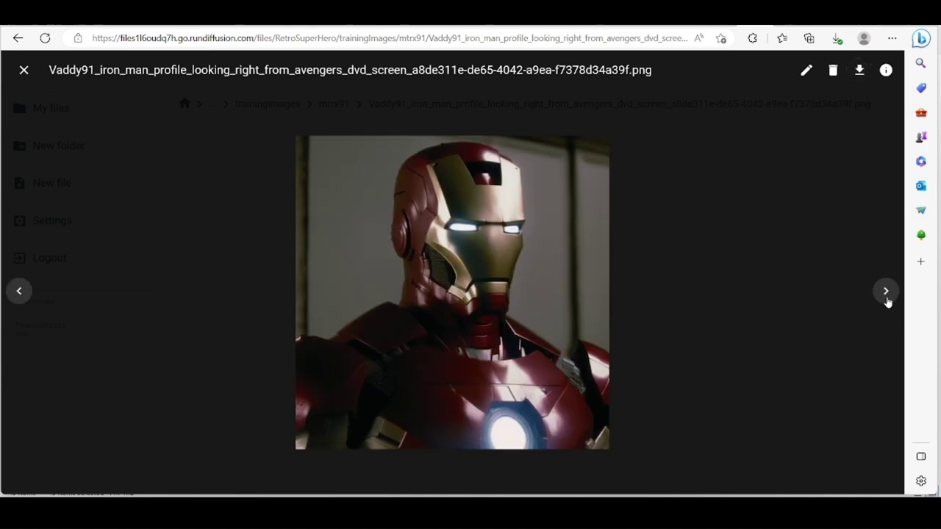
pyautogui.click(886, 292)
pyautogui.click(886, 292)
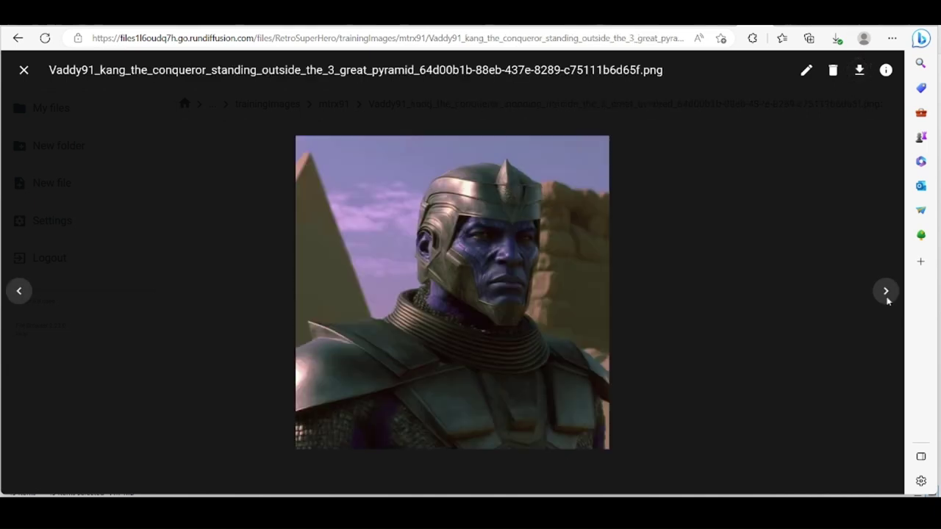
pyautogui.click(885, 292)
pyautogui.click(885, 292)
pyautogui.click(885, 292)
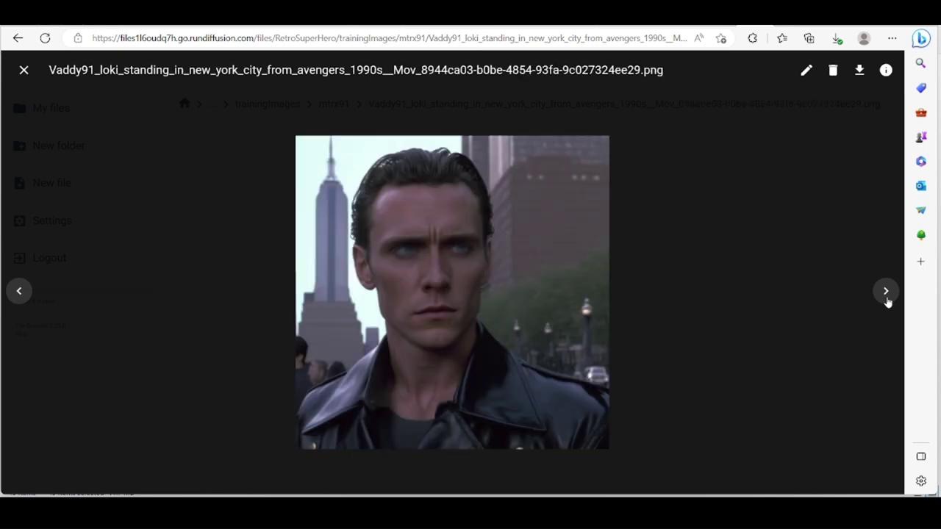
pyautogui.click(885, 292)
pyautogui.click(886, 292)
pyautogui.click(886, 292)
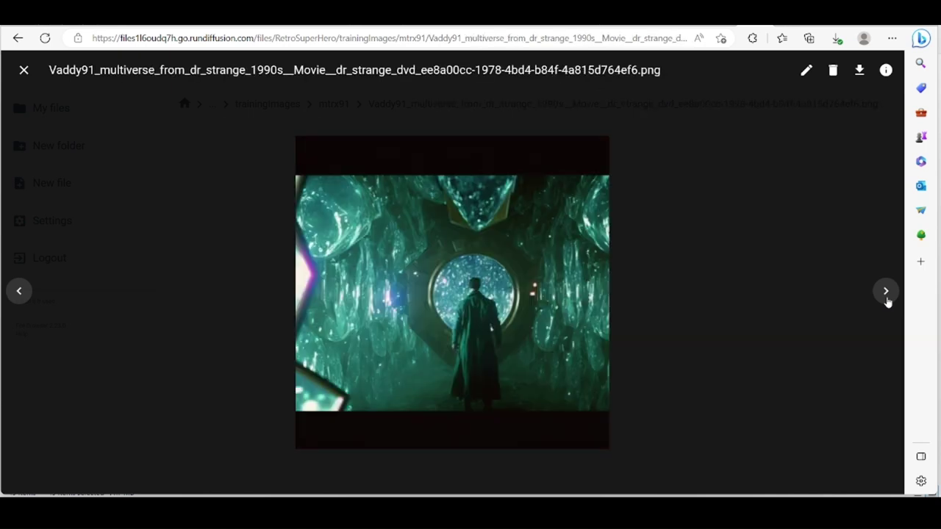
pyautogui.click(886, 291)
pyautogui.click(885, 292)
pyautogui.click(886, 295)
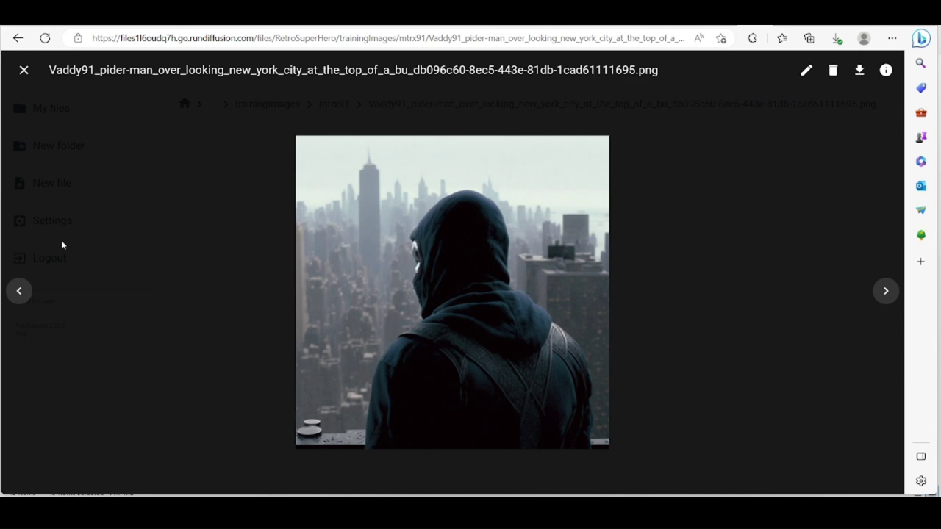
pyautogui.click(23, 70)
pyautogui.click(326, 104)
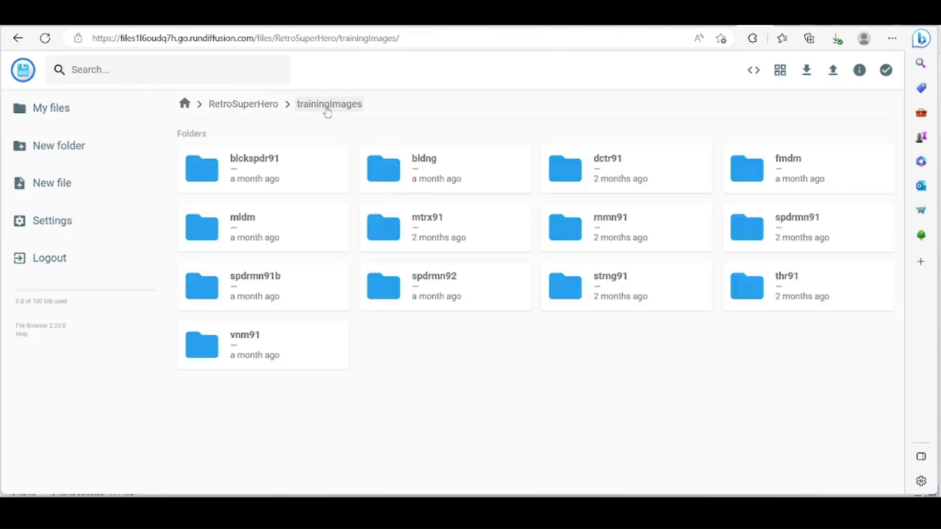
# Review the spdrmn92 Spider-Verse images full size from 11.png to 18.png.
pyautogui.doubleClick(451, 300)
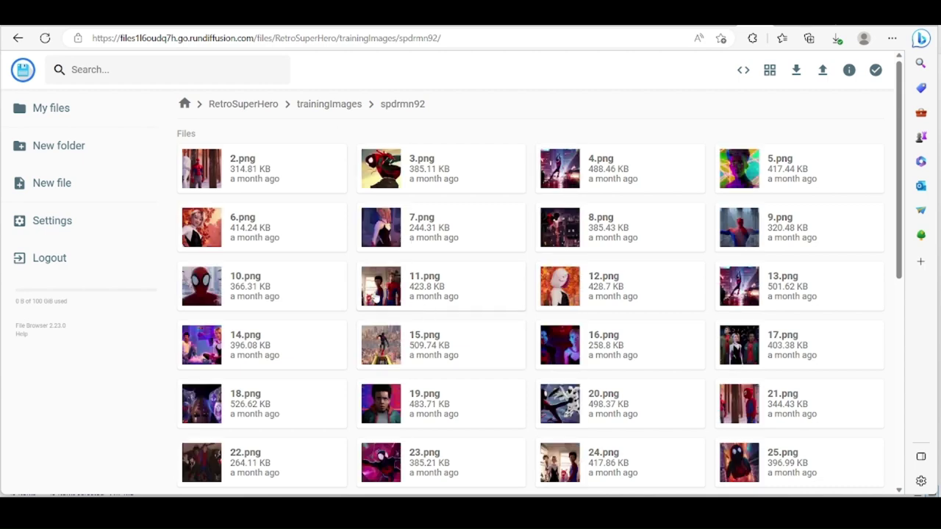
pyautogui.doubleClick(375, 298)
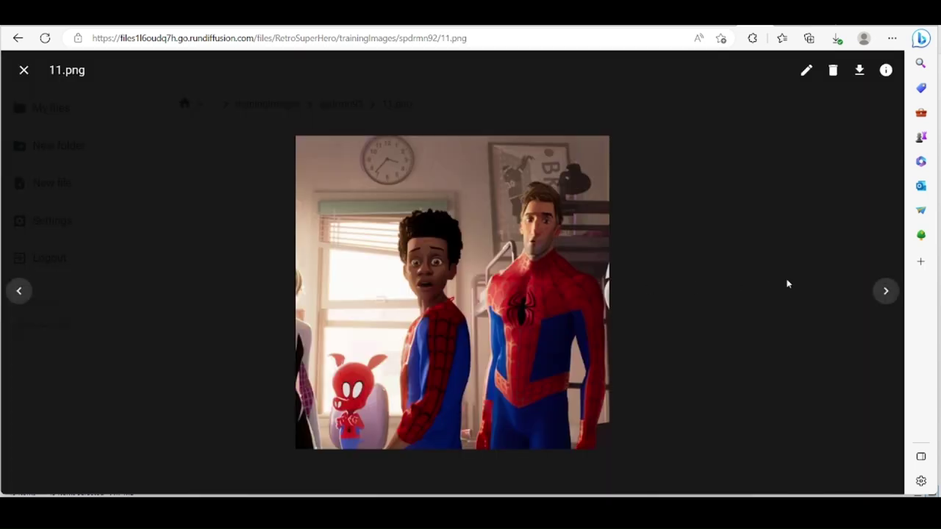
pyautogui.click(886, 292)
pyautogui.click(887, 292)
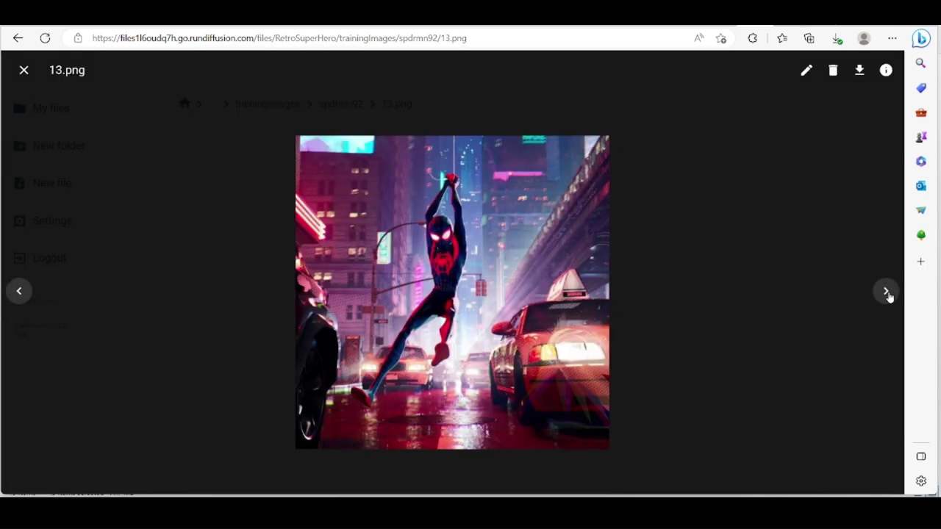
pyautogui.click(886, 291)
pyautogui.click(886, 292)
pyautogui.click(886, 292)
pyautogui.click(886, 291)
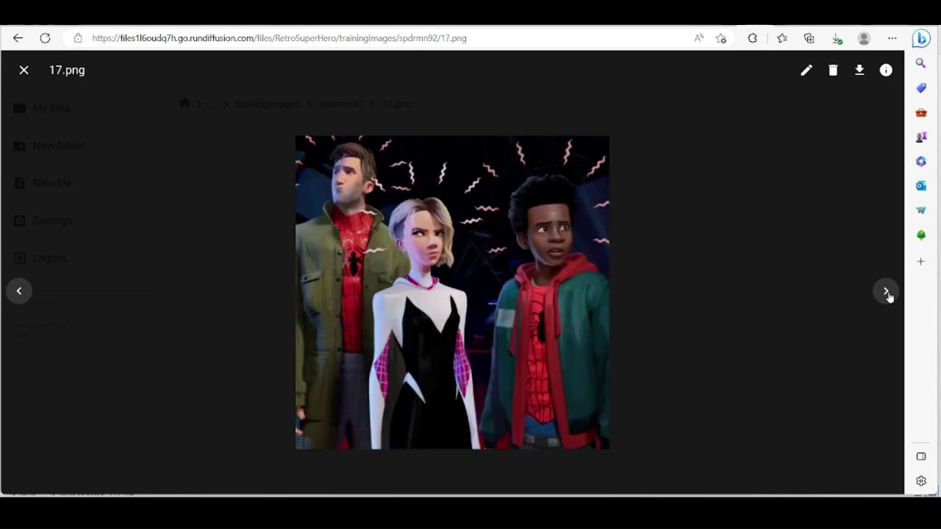
pyautogui.click(886, 292)
pyautogui.click(24, 70)
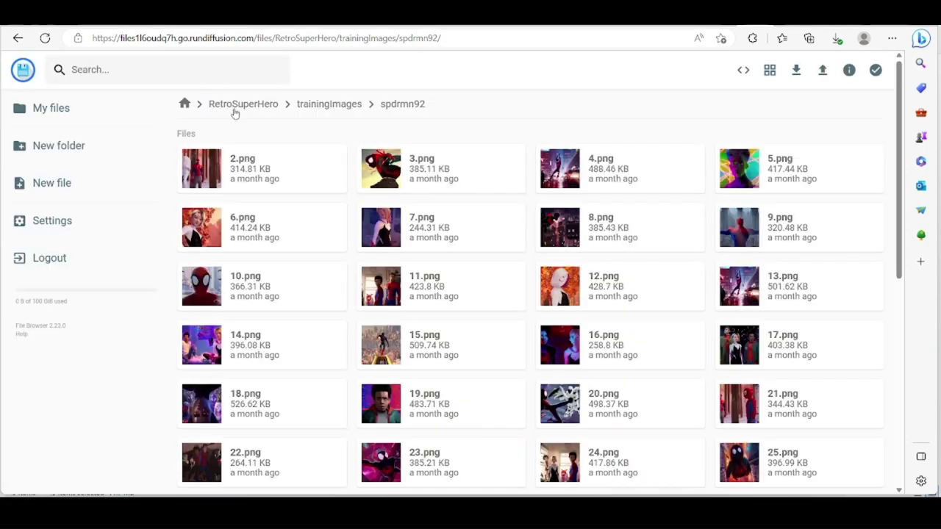
pyautogui.click(316, 107)
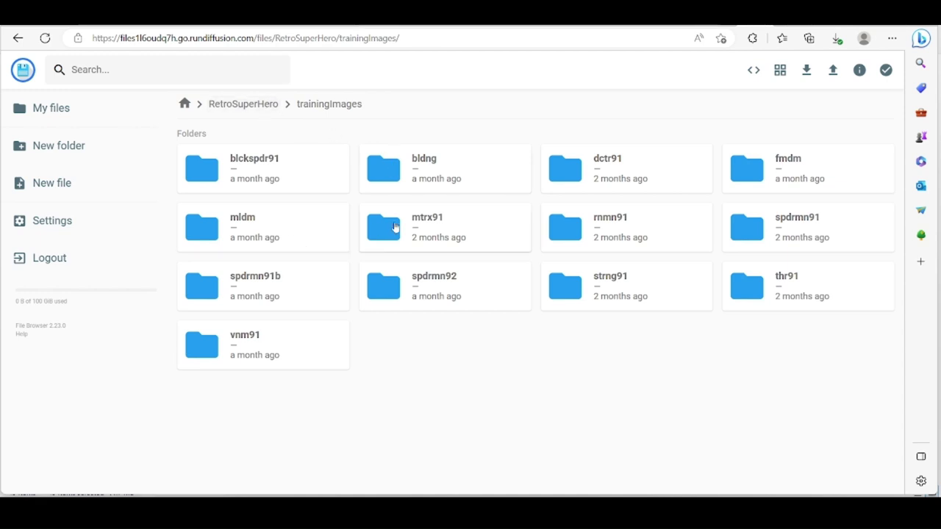
# Review the bldng building images full size from 13.png to 19.png.
pyautogui.doubleClick(445, 184)
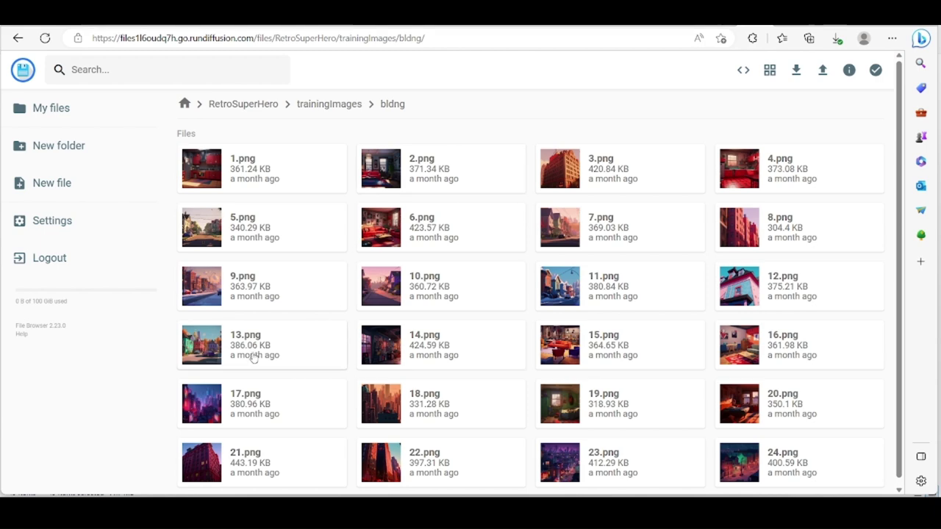
pyautogui.doubleClick(206, 348)
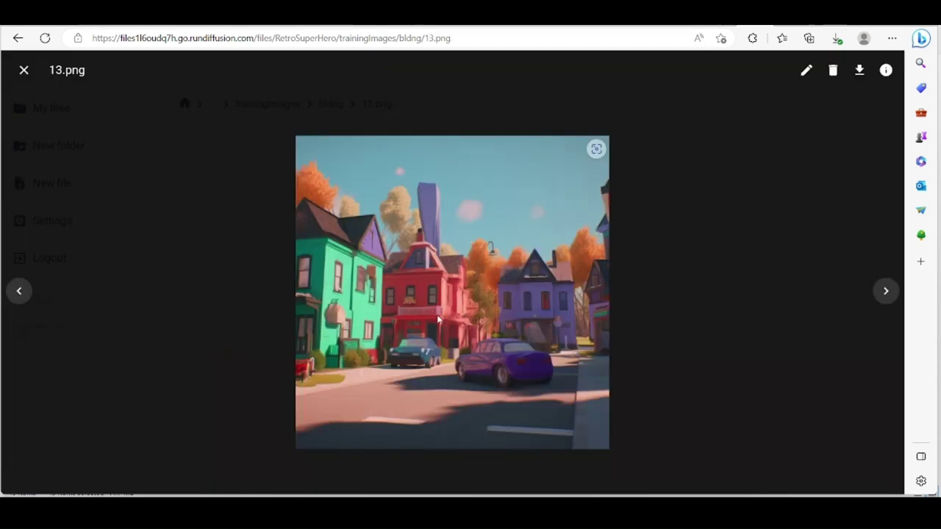
pyautogui.click(886, 291)
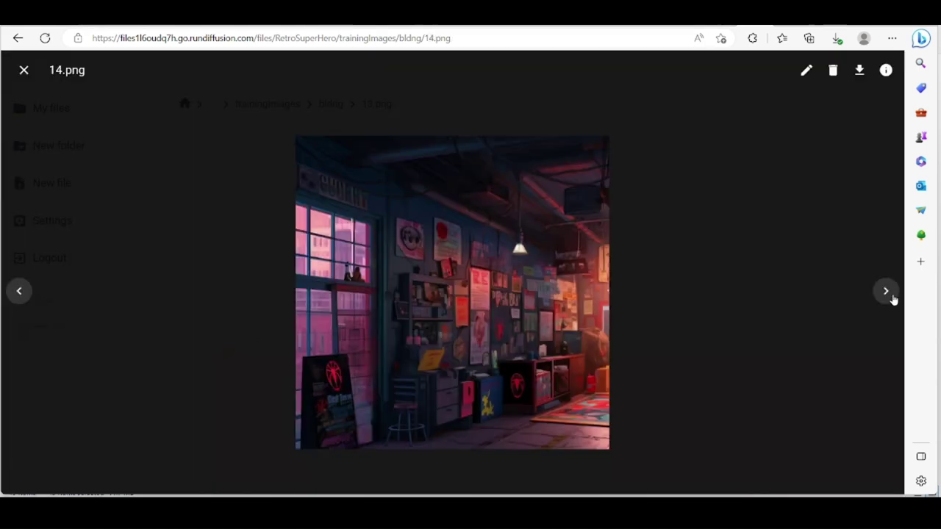
pyautogui.click(886, 291)
pyautogui.click(886, 291)
pyautogui.click(886, 291)
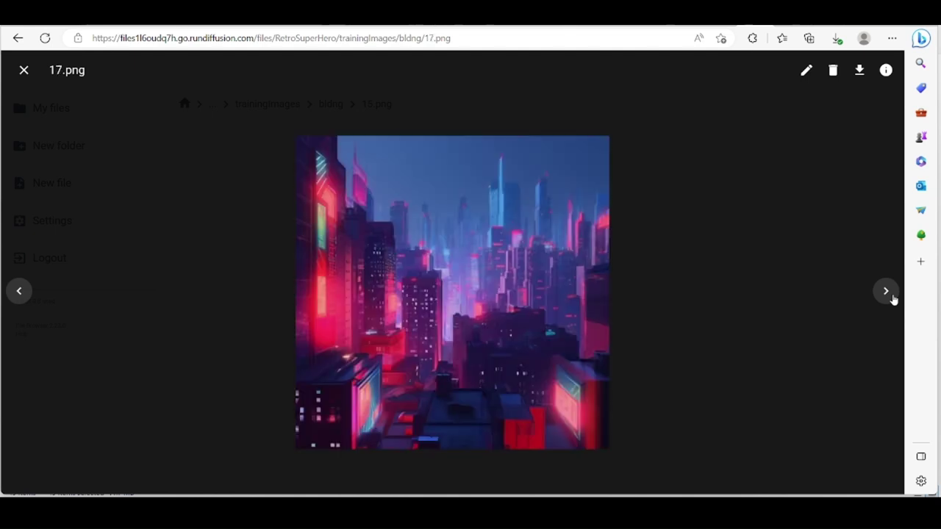
pyautogui.click(886, 291)
pyautogui.click(886, 291)
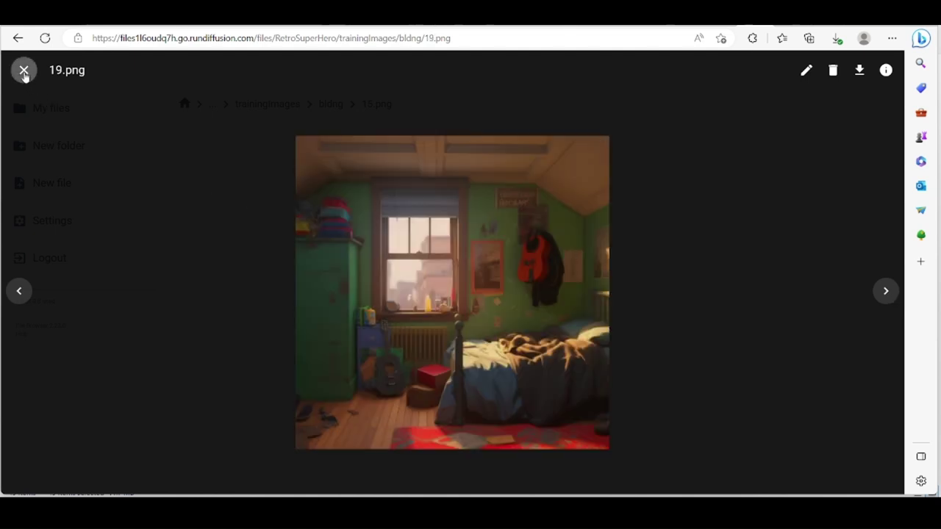
pyautogui.click(24, 70)
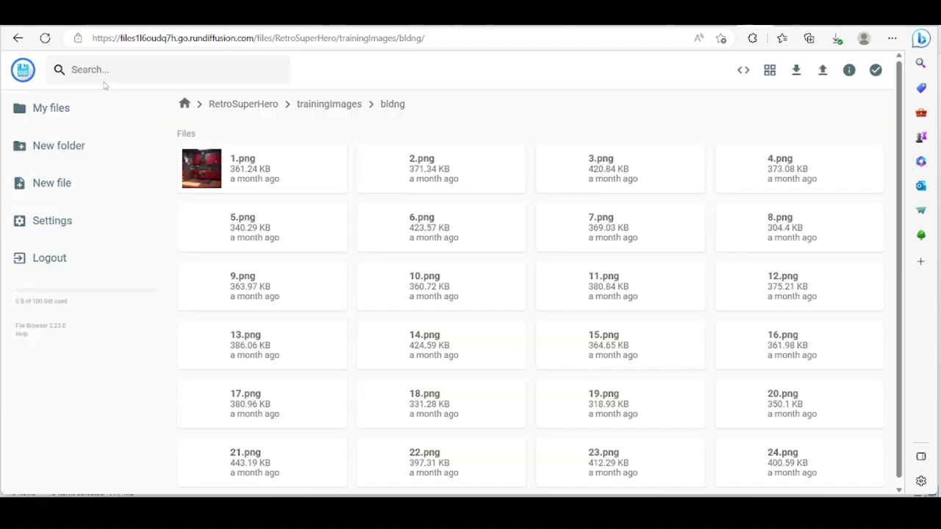
pyautogui.click(329, 103)
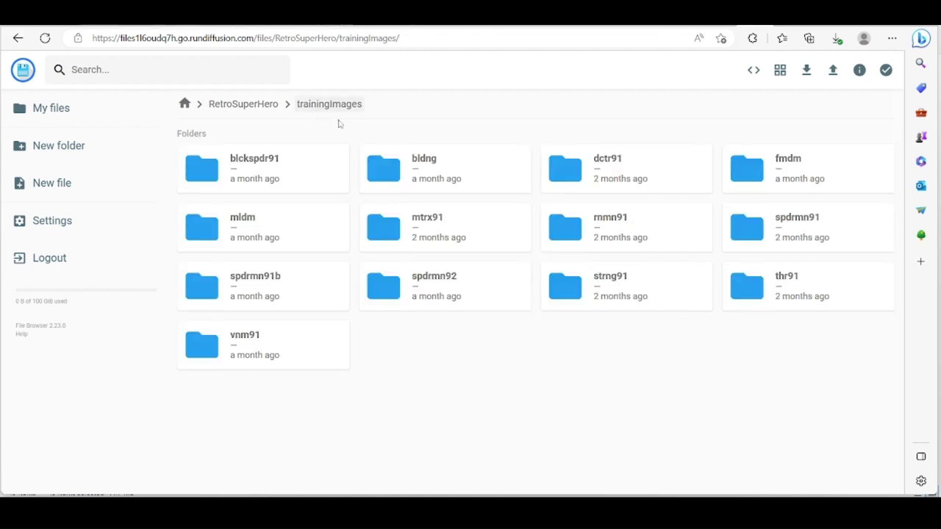
# Inspect the fmdm folder (previewing 10.png) and strng91, then return to RetroSuperHero.
pyautogui.doubleClick(776, 188)
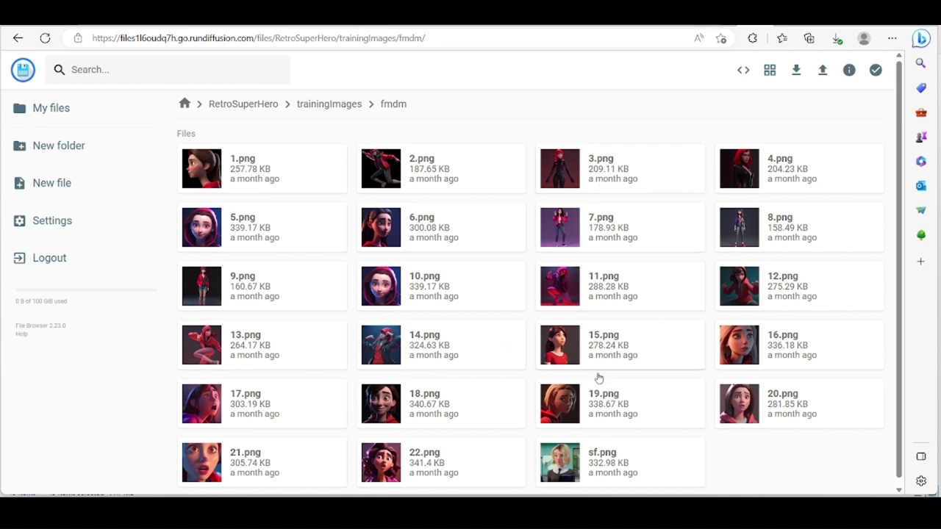
pyautogui.scroll(-1, 487, 338)
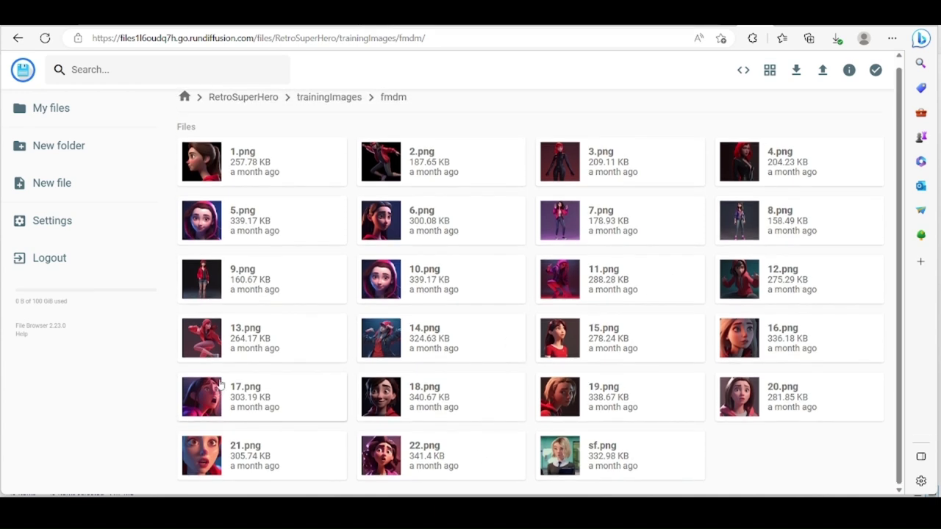
pyautogui.doubleClick(389, 280)
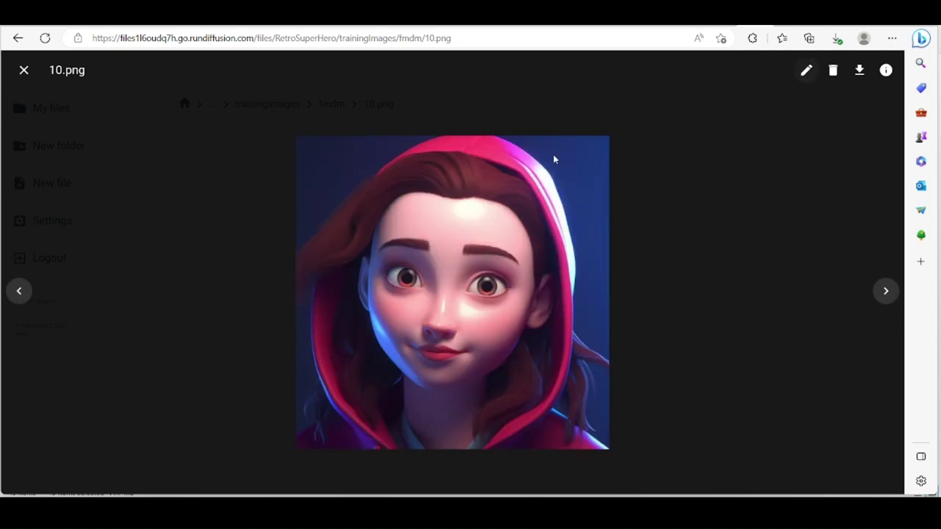
pyautogui.click(23, 70)
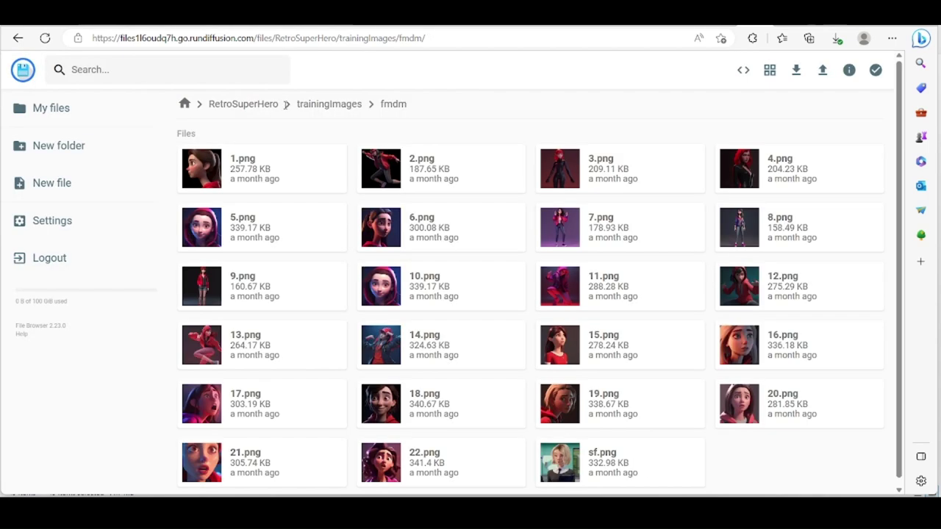
pyautogui.click(311, 109)
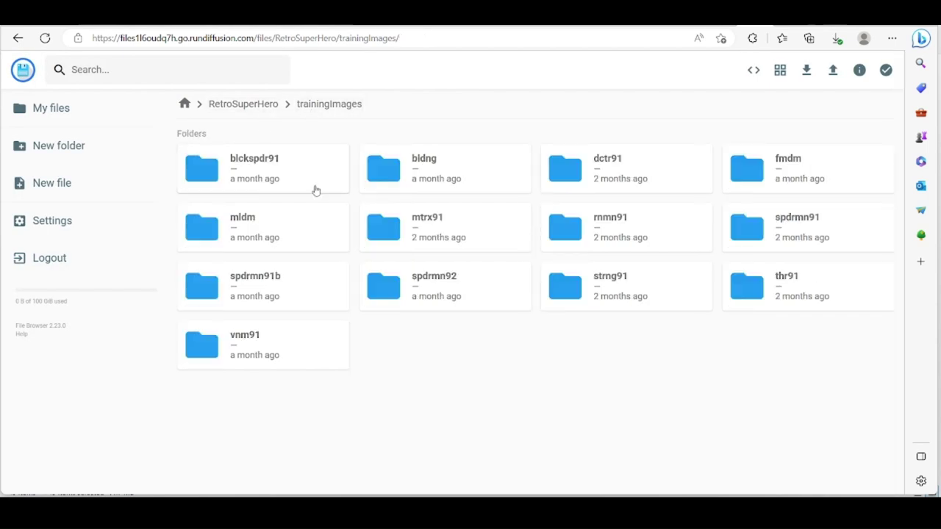
pyautogui.doubleClick(629, 296)
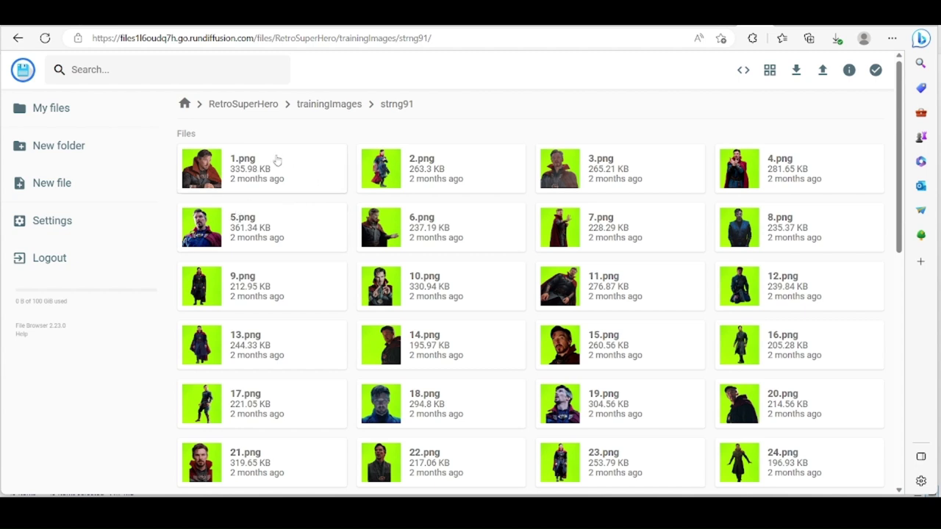
pyautogui.click(339, 111)
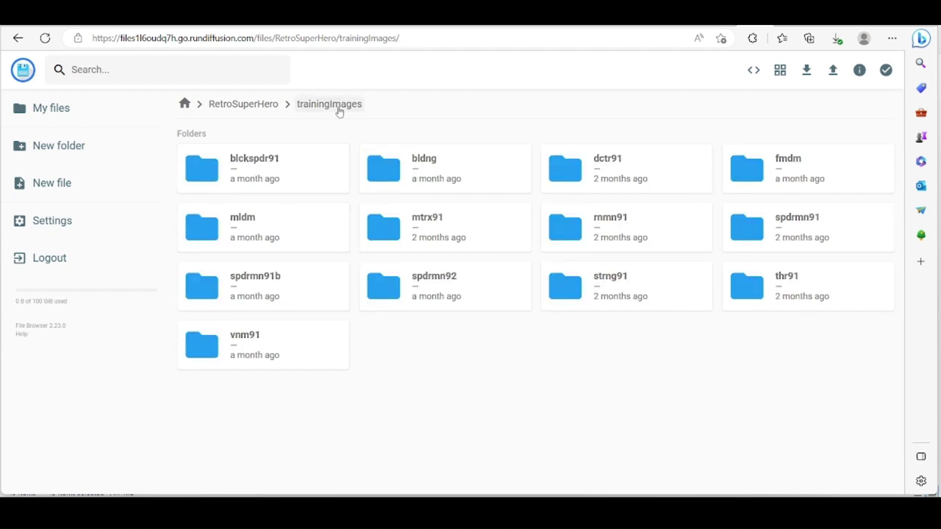
pyautogui.click(256, 110)
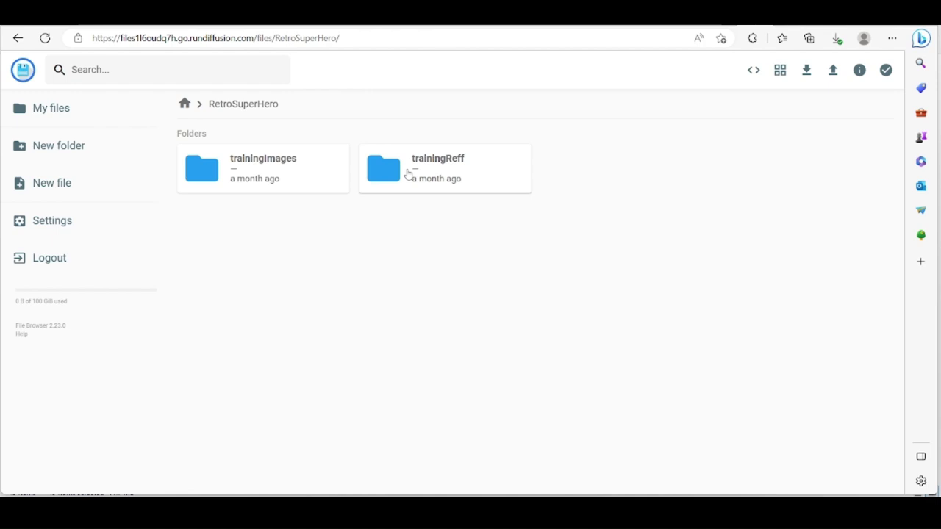
# Open trainingReff > man and page through the man reference images at full size.
pyautogui.doubleClick(408, 173)
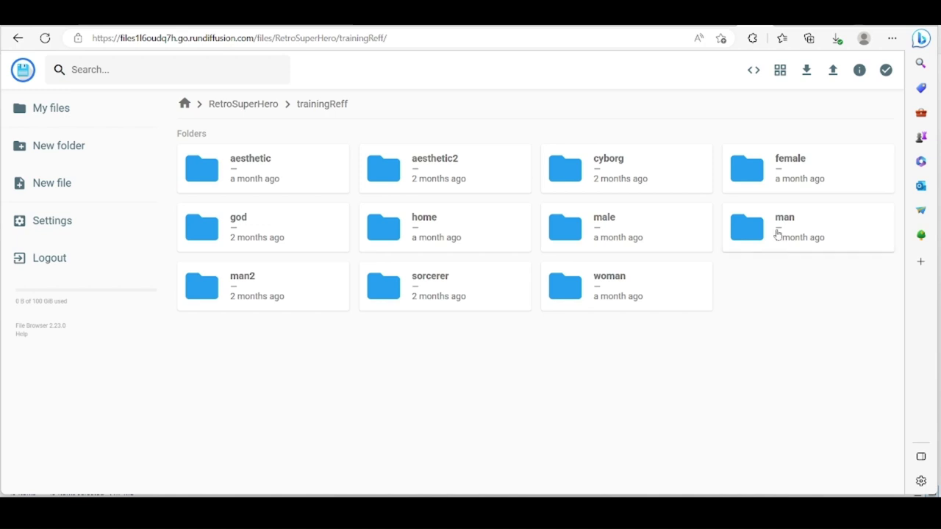
pyautogui.doubleClick(777, 233)
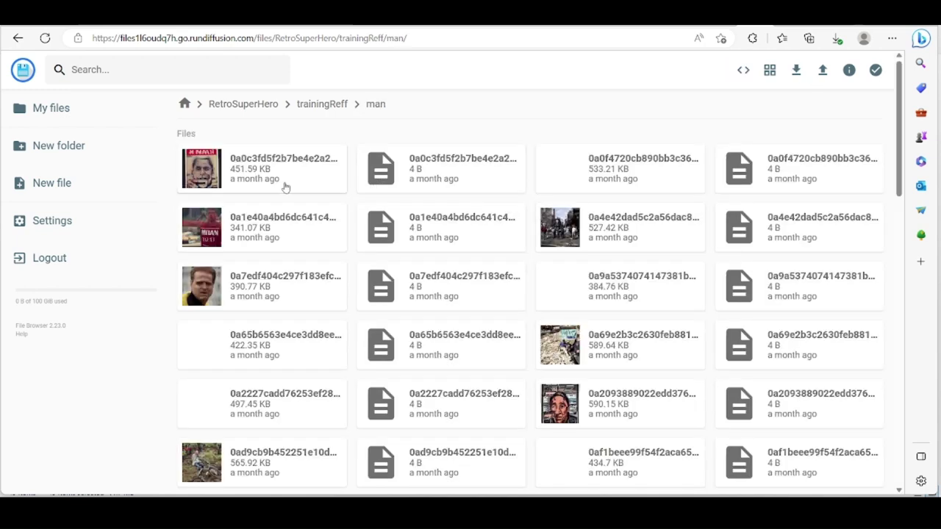
pyautogui.doubleClick(279, 284)
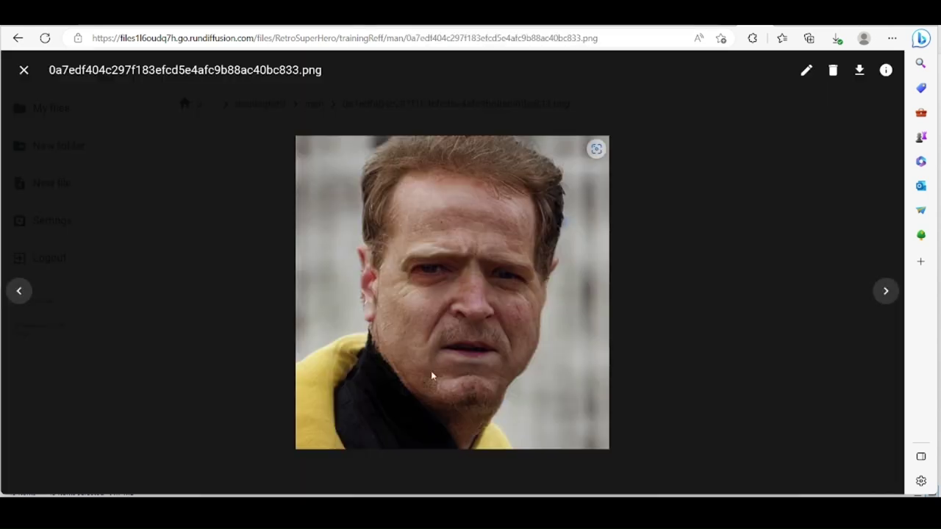
pyautogui.click(887, 299)
pyautogui.click(889, 301)
pyautogui.click(889, 300)
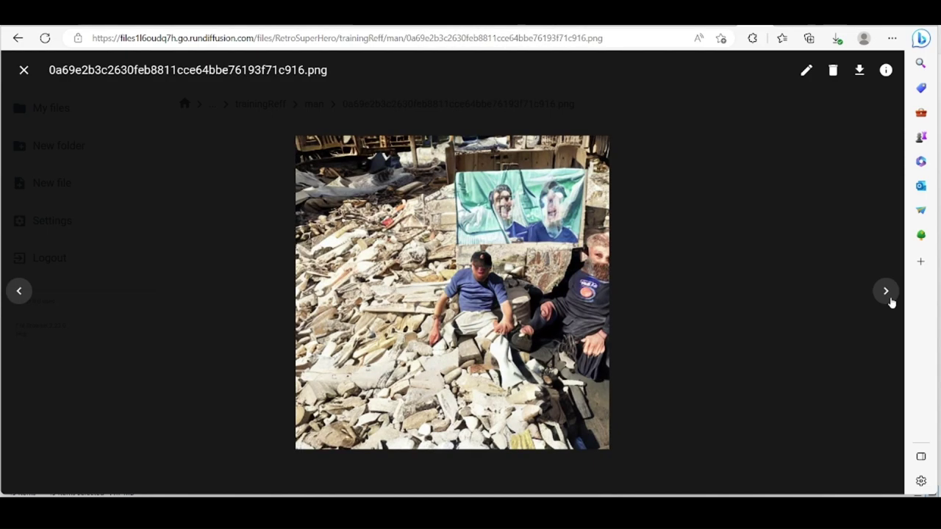
pyautogui.click(889, 300)
pyautogui.click(889, 301)
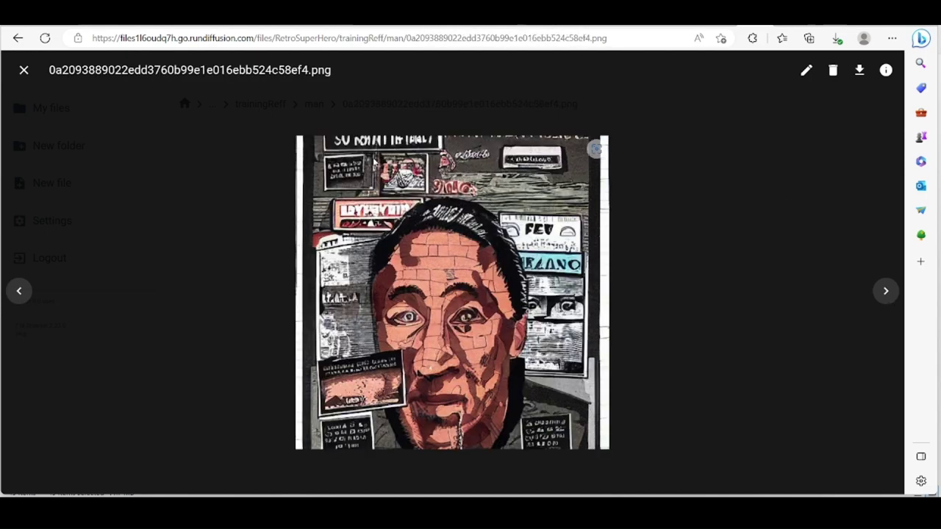
pyautogui.click(24, 70)
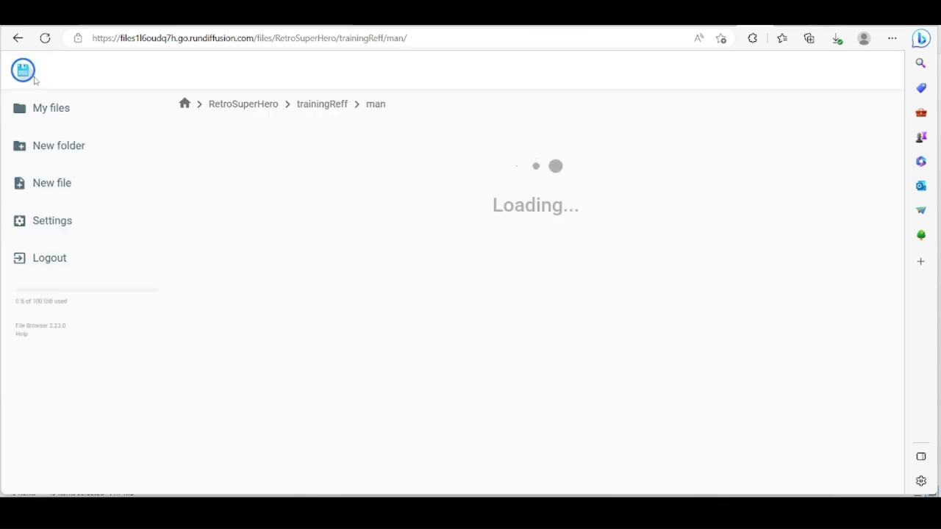
# Return to RetroSuperHero/trainingImages and select that part of the web address.
pyautogui.click(311, 109)
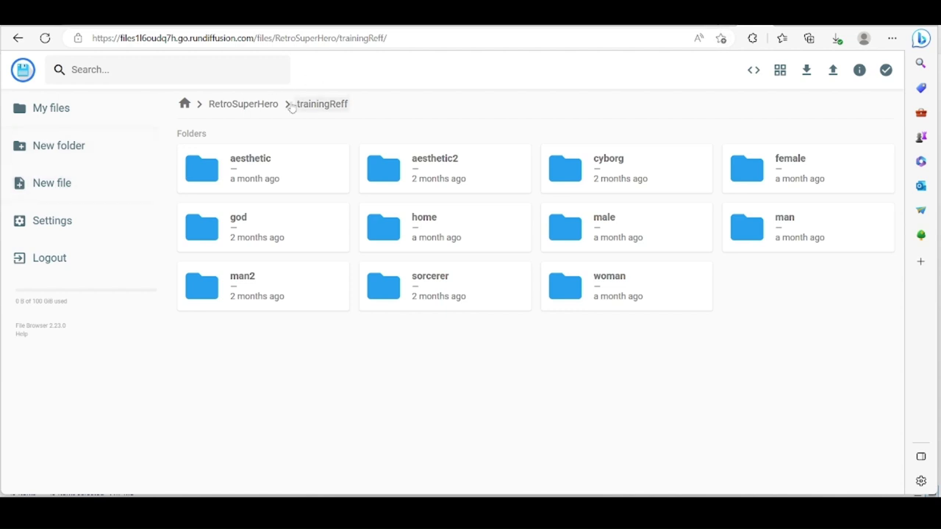
pyautogui.click(250, 104)
pyautogui.doubleClick(257, 171)
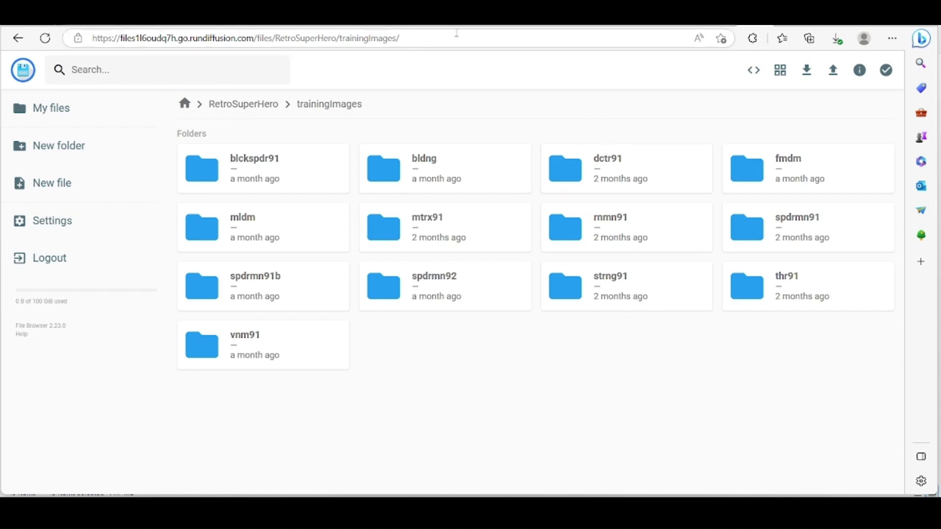
pyautogui.moveTo(405, 37); pyautogui.dragTo(277, 38)
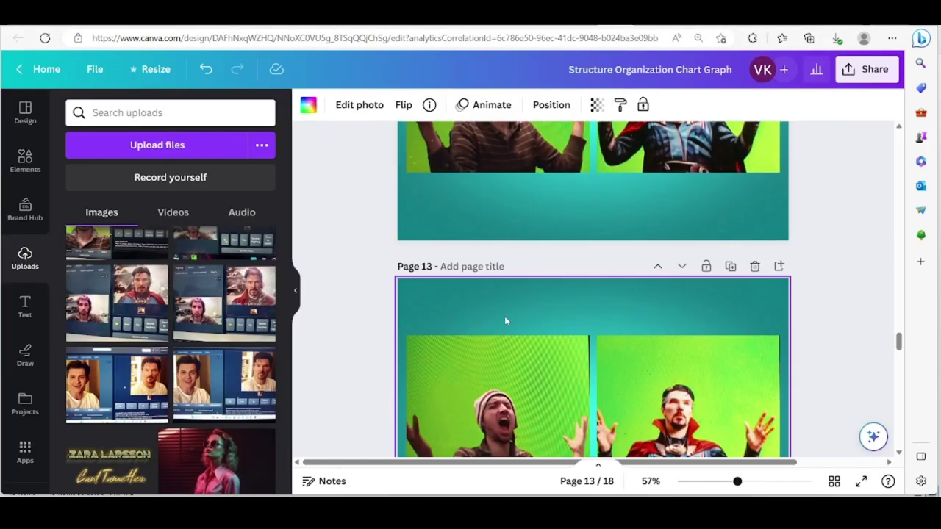
# Scroll up to page 5 with the /mnt/private/ training paths and show it full screen.
pyautogui.scroll(10, 504, 319)
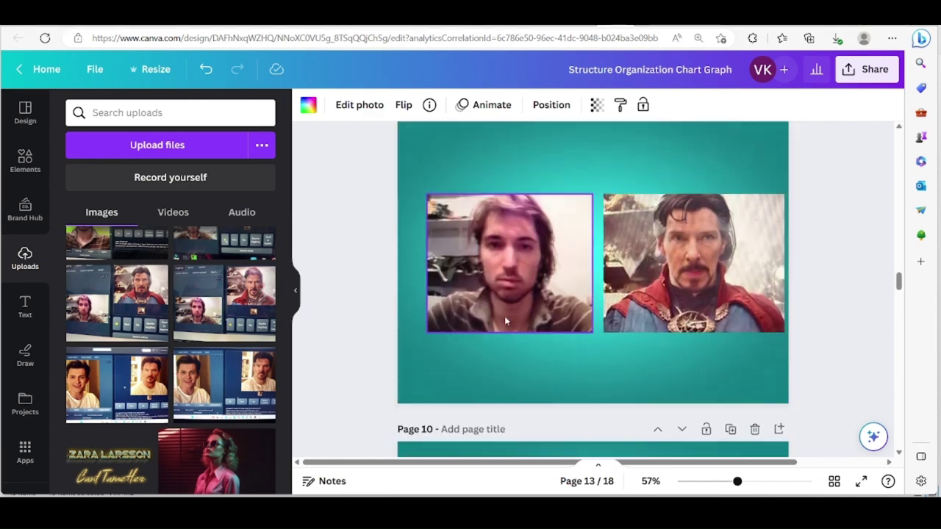
pyautogui.scroll(10, 504, 316)
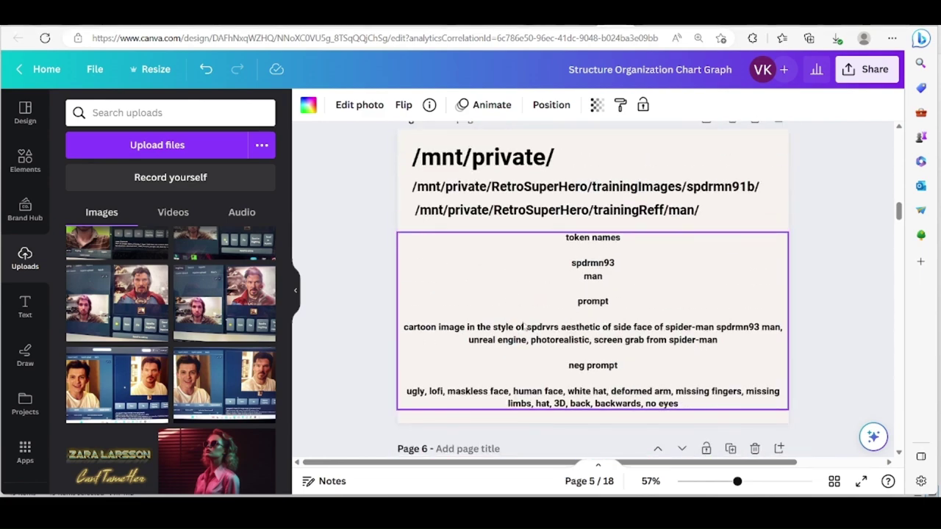
pyautogui.click(860, 482)
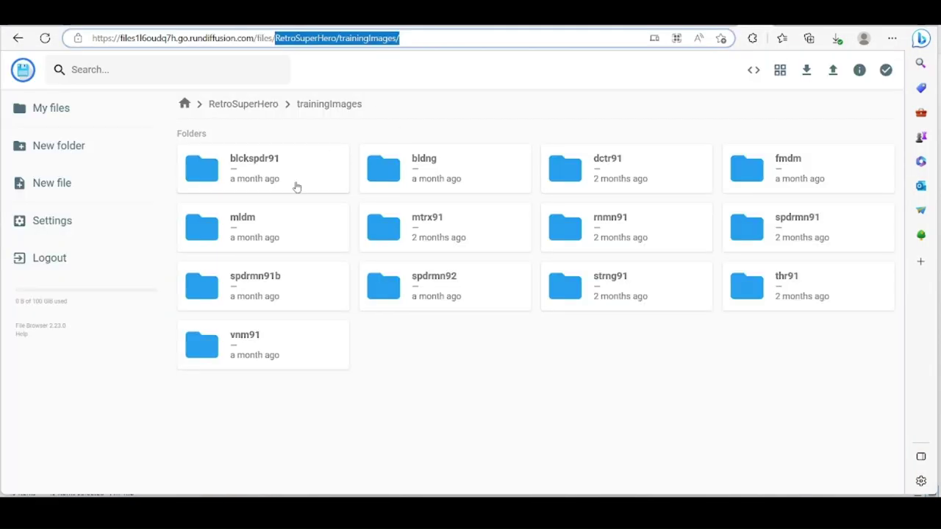
# Open the blckspdr91 folder and preview 15.png at full size.
pyautogui.doubleClick(274, 182)
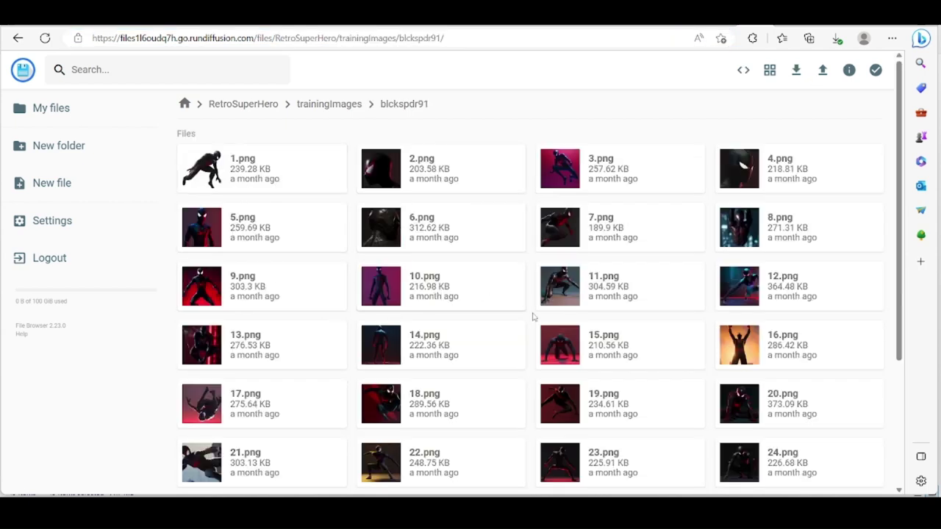
pyautogui.doubleClick(601, 341)
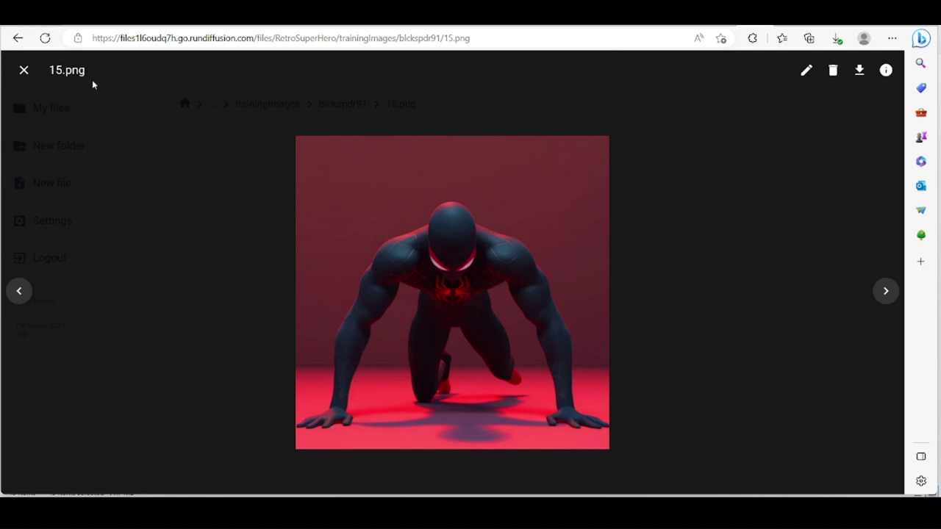
pyautogui.click(23, 69)
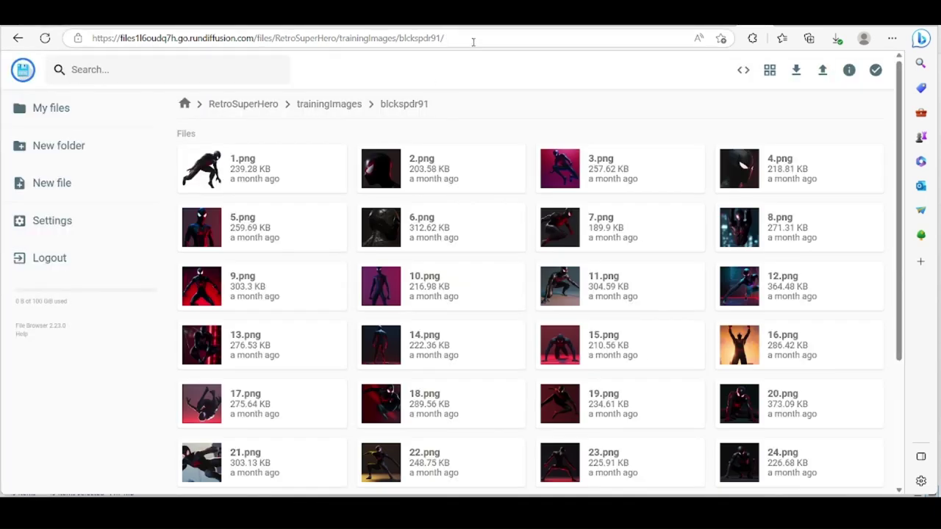
# Select the blckspdr91 folder path in the address bar, then return to the RunDiffusion session tab.
pyautogui.moveTo(472, 37); pyautogui.dragTo(275, 37)
pyautogui.hotkey('ctrl', 'c')
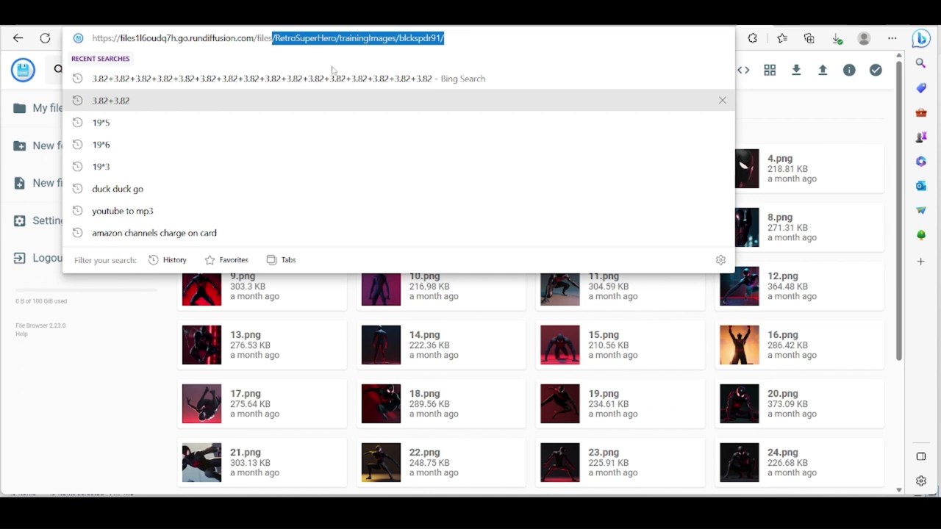
pyautogui.click(131, 407)
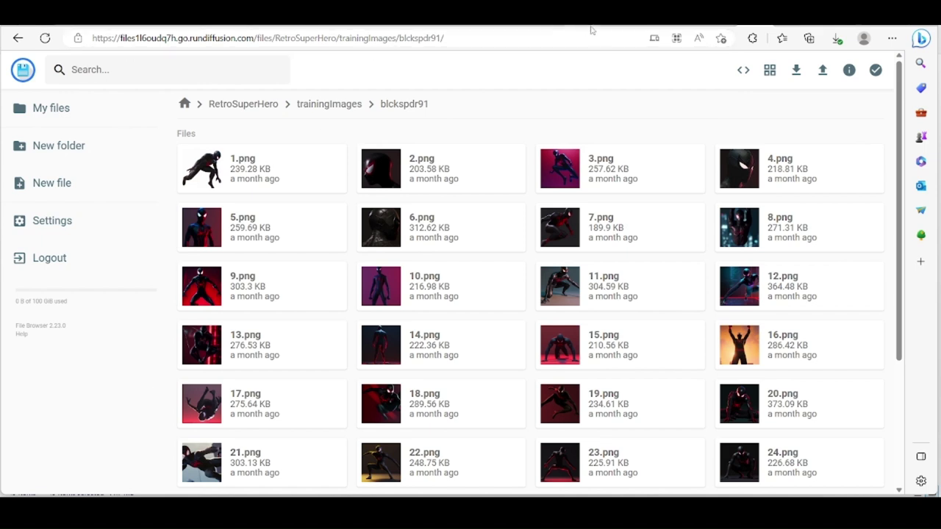
pyautogui.moveTo(787, 15)
pyautogui.hotkey('ctrl', 'w')
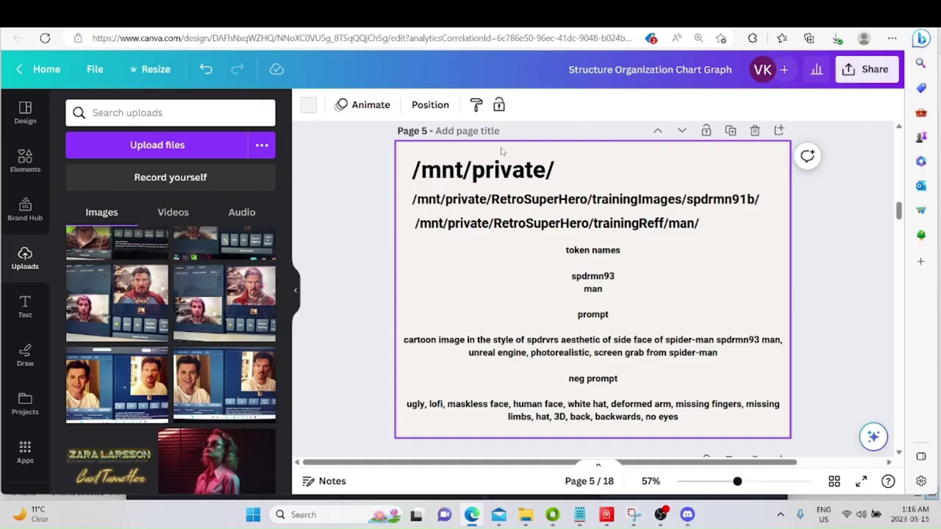
# Paste the training images path after /mnt/private/ and widen the path text box.
pyautogui.click(548, 181)
pyautogui.rightClick(548, 182)
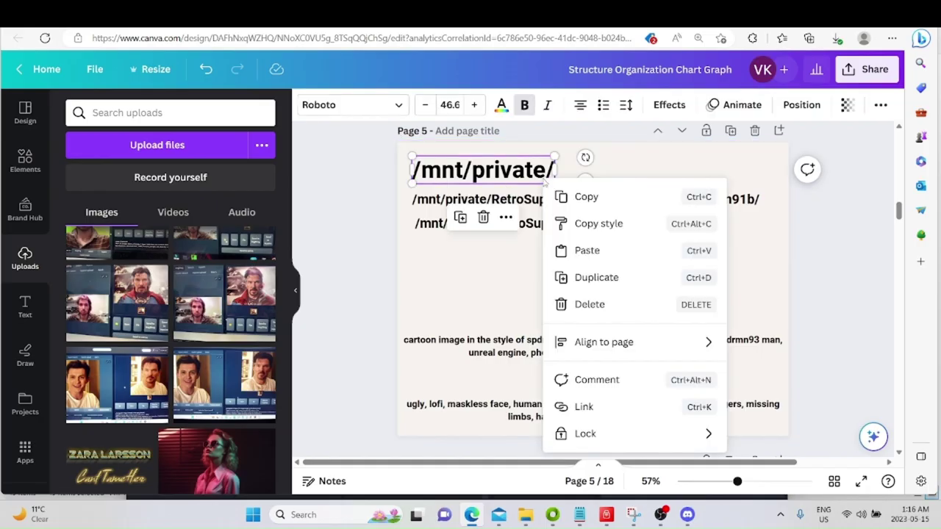
pyautogui.press('Escape')
pyautogui.doubleClick(548, 176)
pyautogui.click(554, 170)
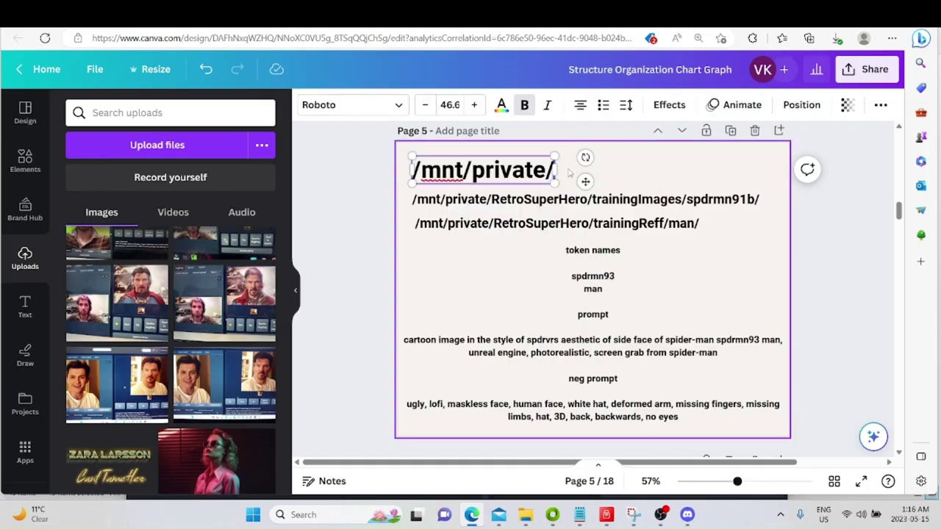
pyautogui.hotkey('ctrl', 'v')
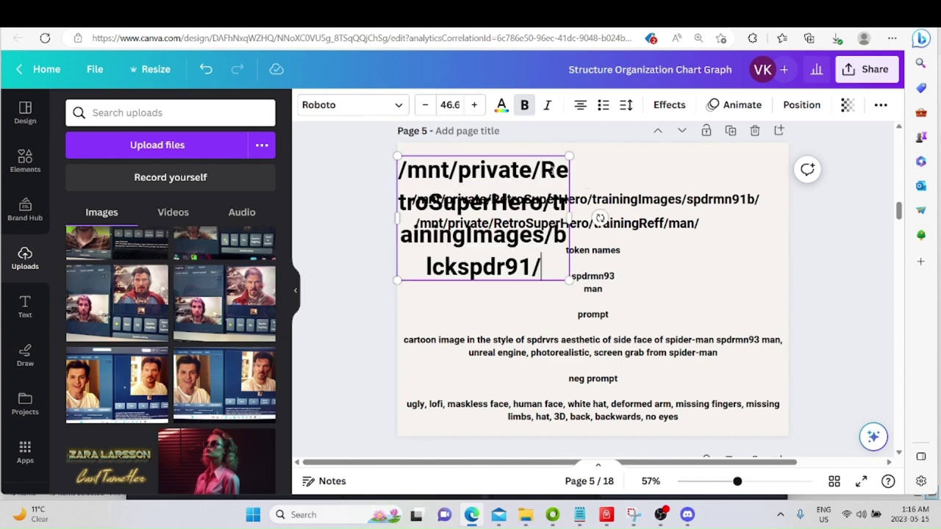
pyautogui.moveTo(569, 218); pyautogui.dragTo(838, 167)
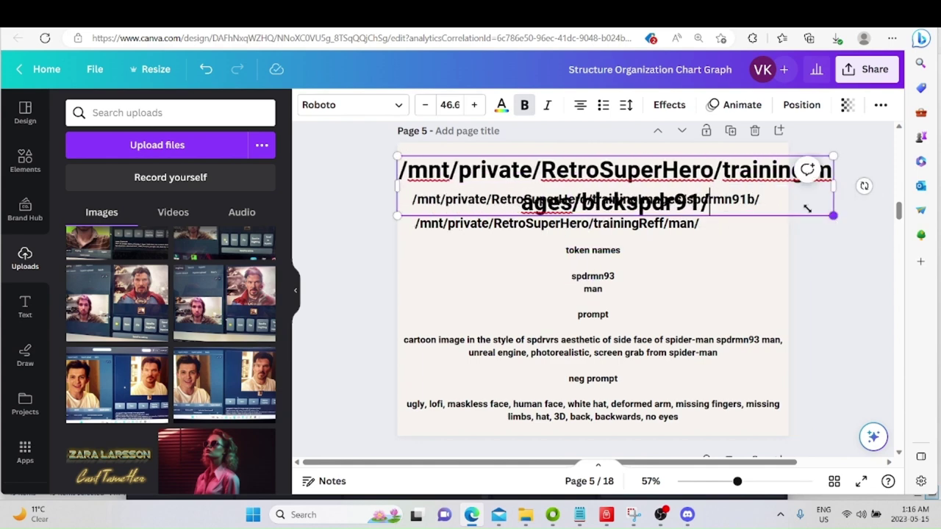
pyautogui.moveTo(809, 207); pyautogui.dragTo(837, 160)
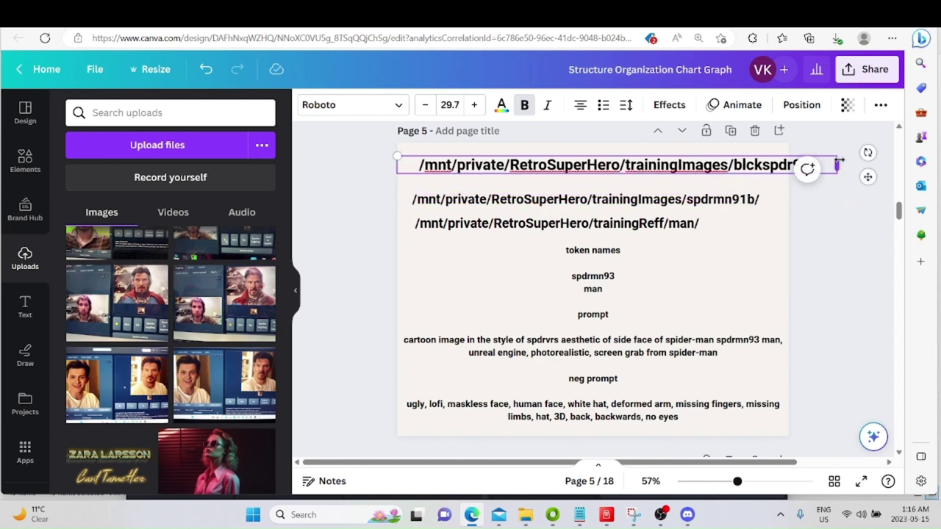
pyautogui.click(446, 207)
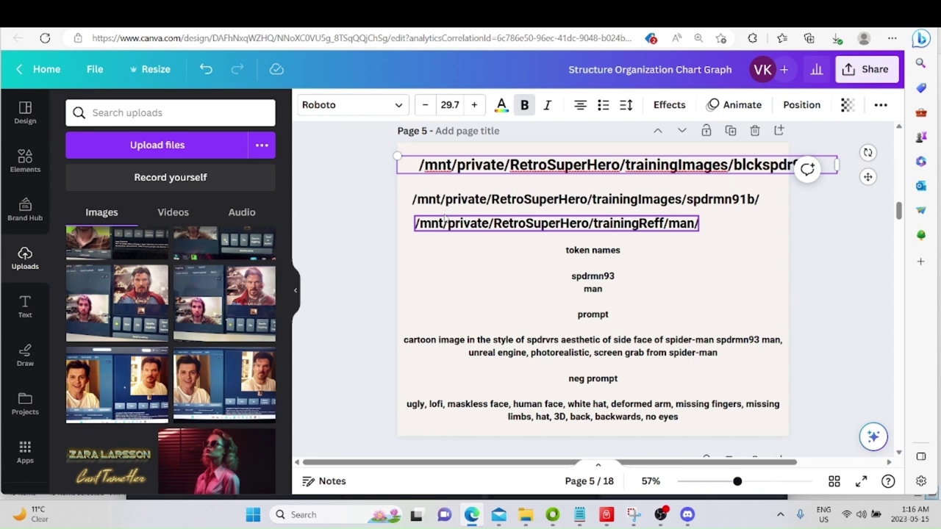
# Cut the top path line back to /mnt/private/ and select 'token' in the notes text.
pyautogui.moveTo(419, 165); pyautogui.dragTo(506, 166)
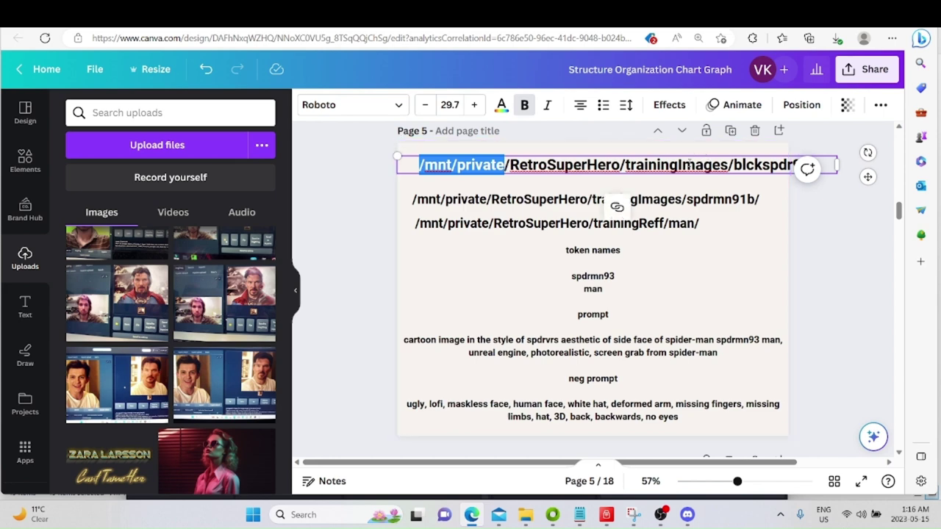
pyautogui.moveTo(419, 165); pyautogui.dragTo(813, 176)
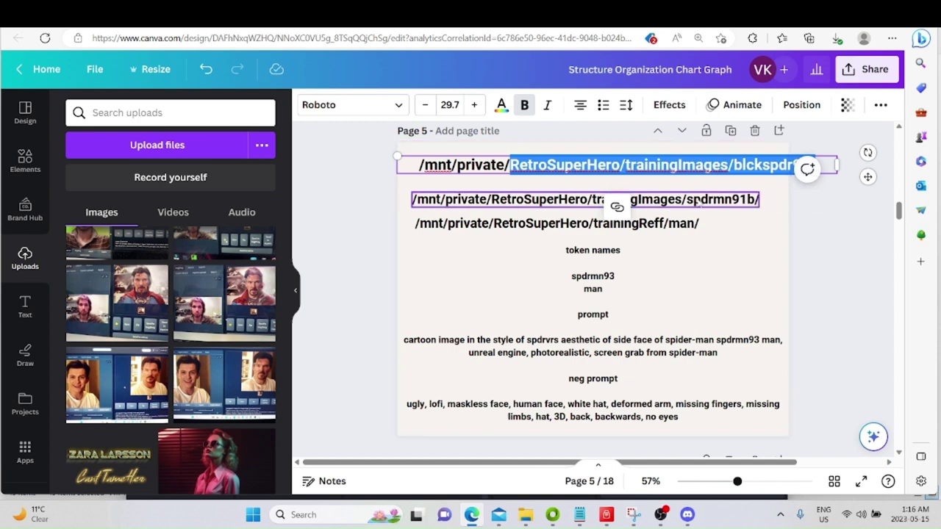
pyautogui.hotkey('ctrl', 'z')
pyautogui.hotkey('ctrl', 'z')
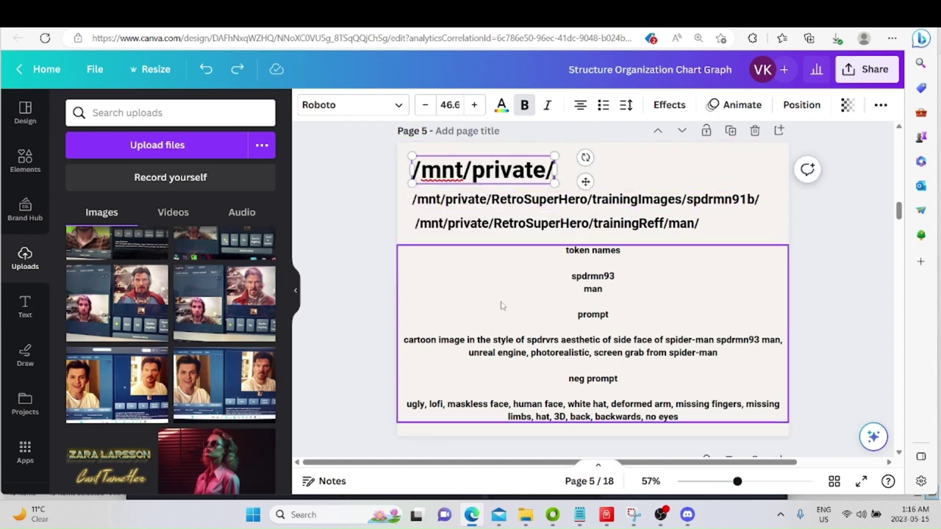
pyautogui.click(502, 302)
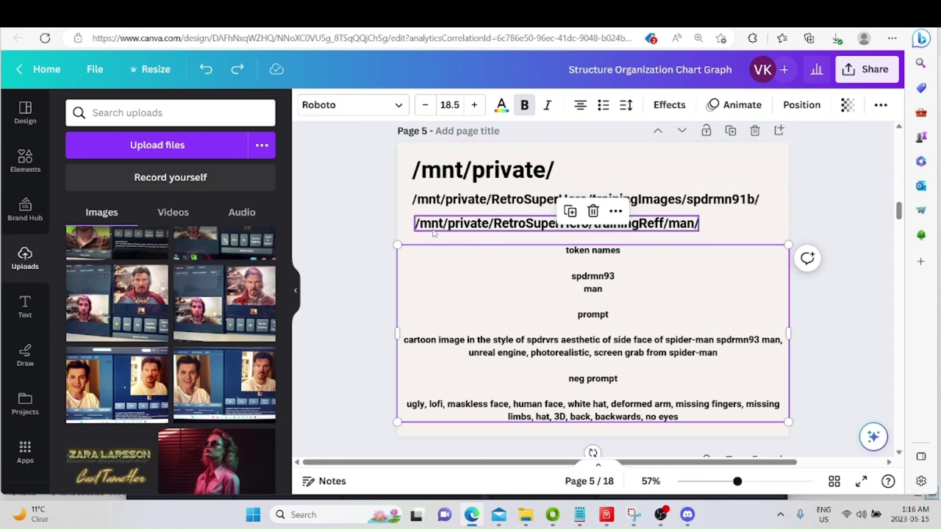
pyautogui.click(548, 258)
pyautogui.moveTo(566, 250); pyautogui.dragTo(586, 250)
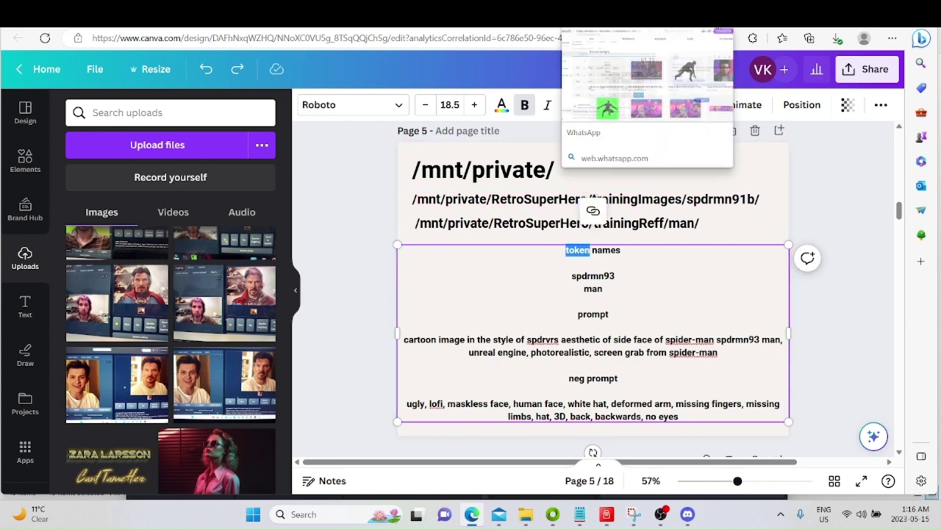
pyautogui.click(756, 28)
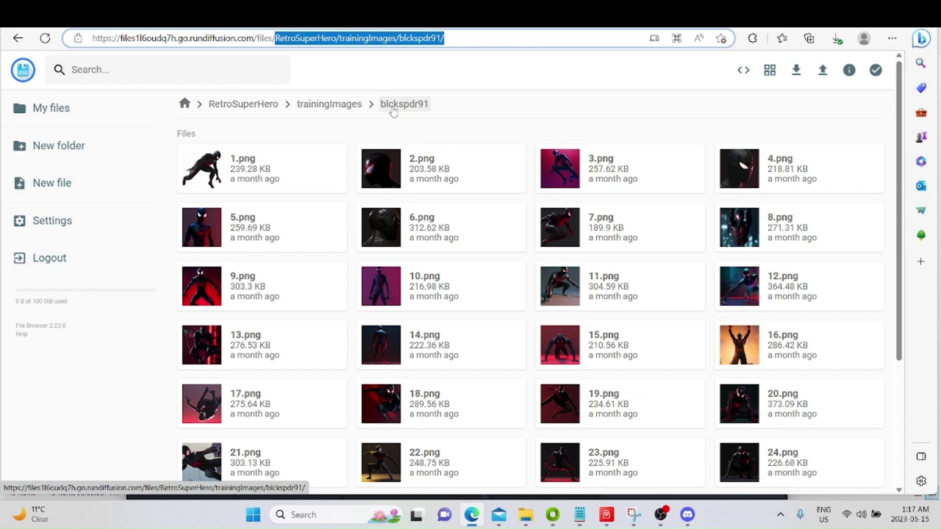
pyautogui.scroll(-3, 409, 277)
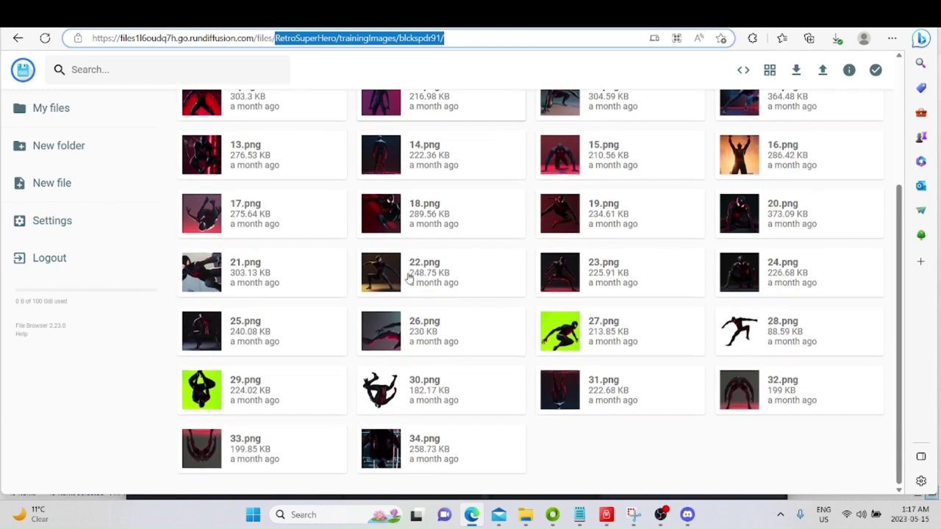
pyautogui.scroll(3, 410, 277)
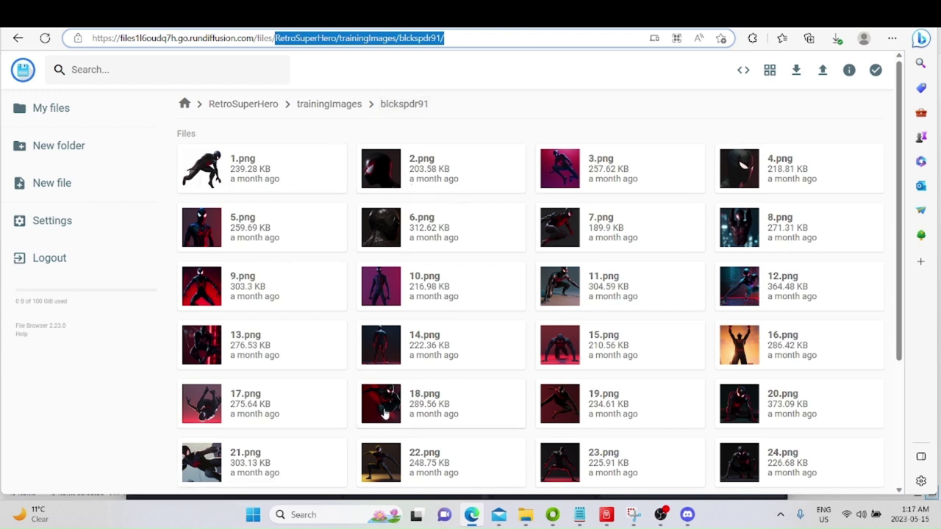
pyautogui.scroll(-2, 384, 416)
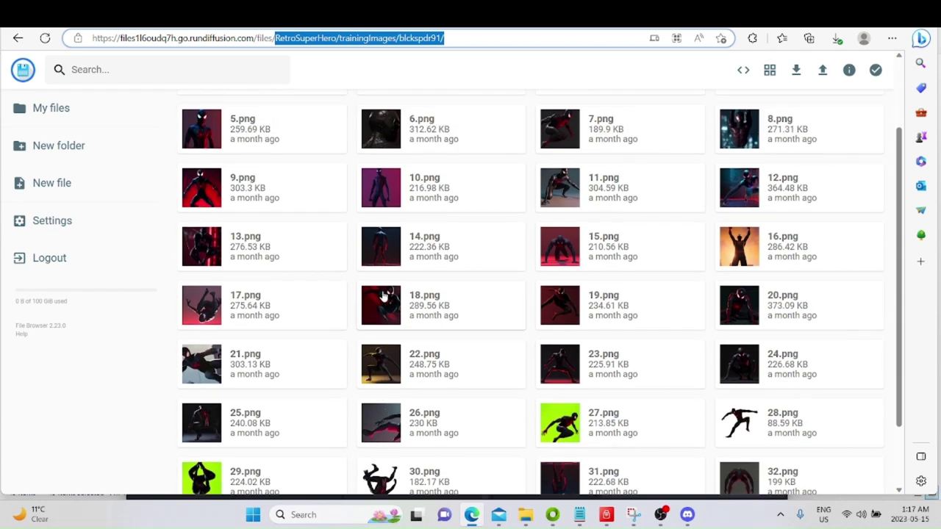
pyautogui.doubleClick(385, 294)
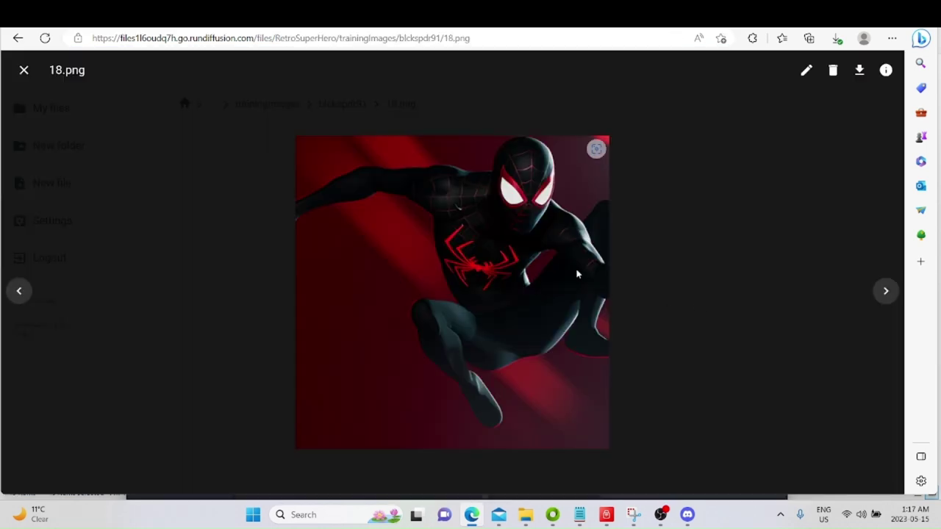
pyautogui.click(885, 290)
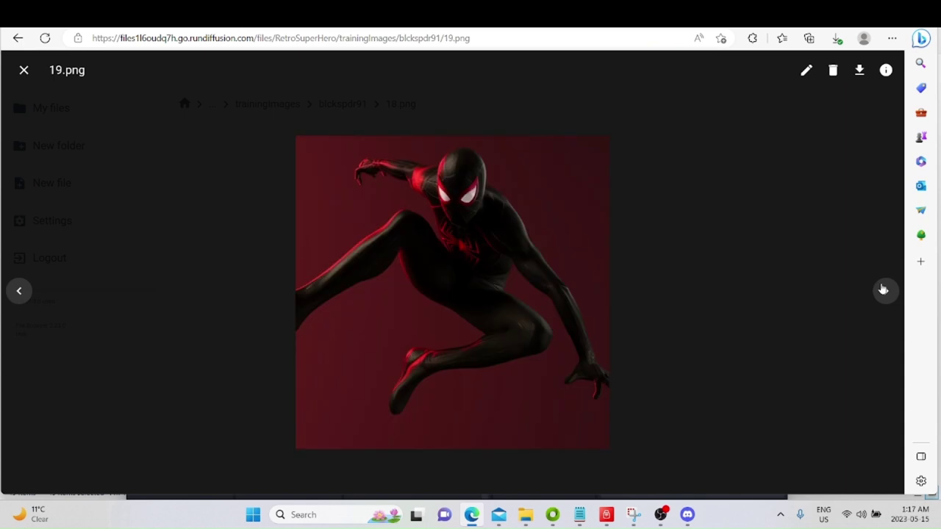
pyautogui.click(883, 290)
pyautogui.click(883, 291)
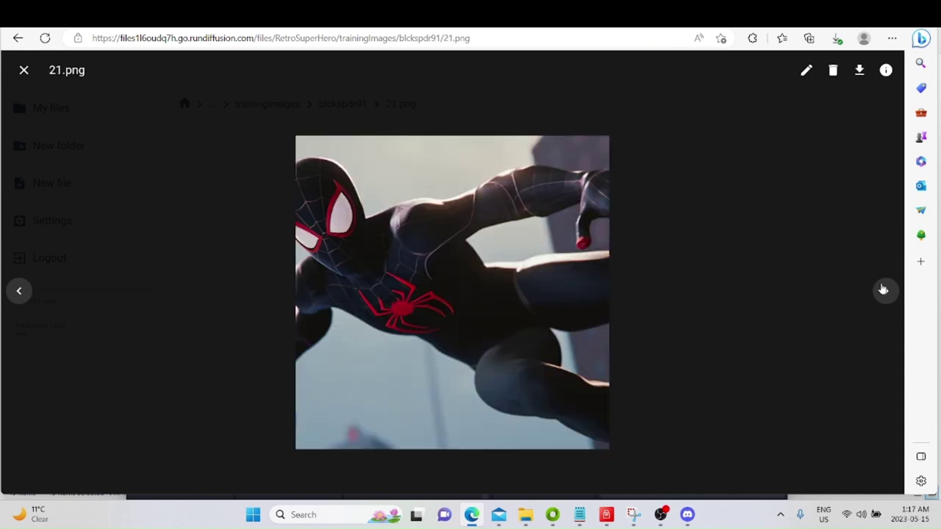
pyautogui.click(884, 291)
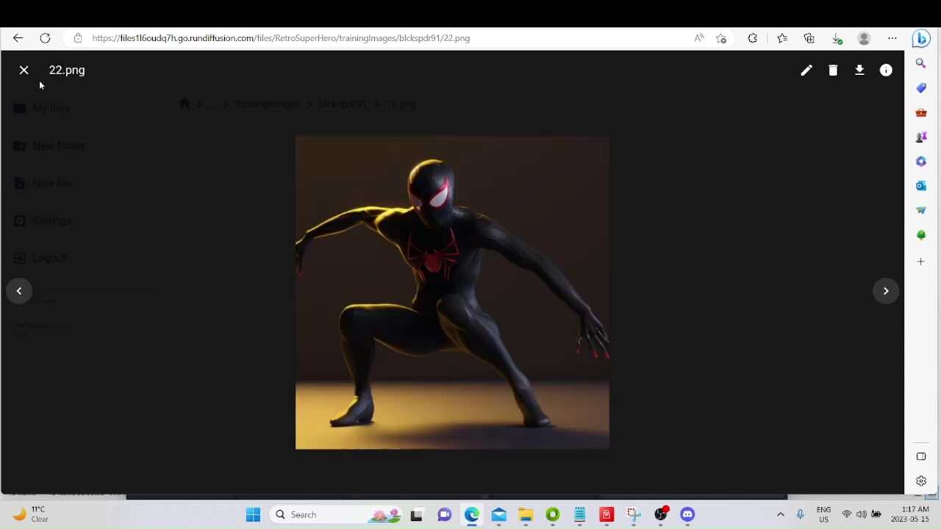
pyautogui.click(24, 70)
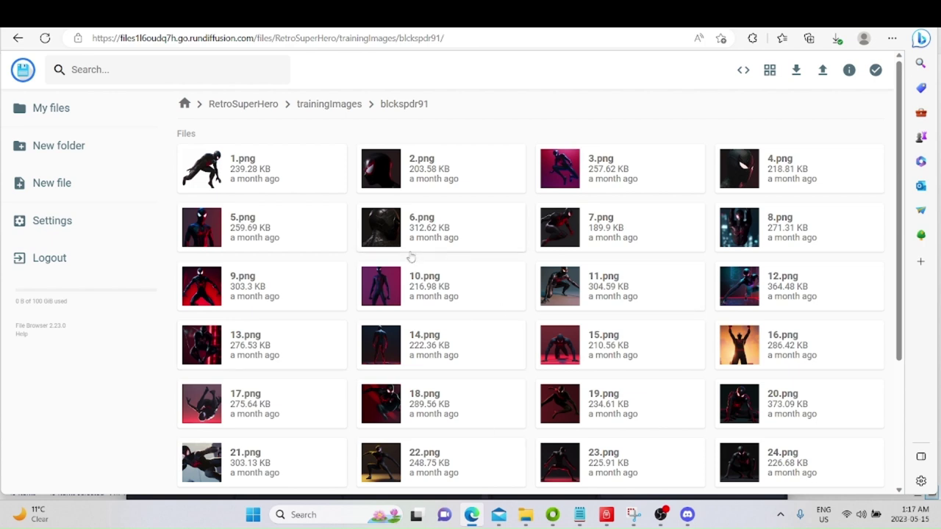
# Go up through trainingImages and RetroSuperHero, then open the trainingReff folder.
pyautogui.click(330, 105)
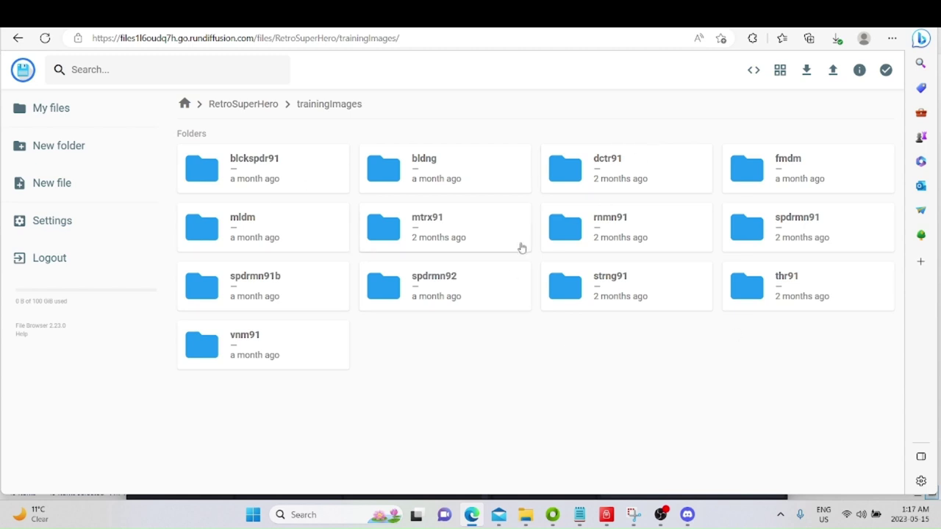
pyautogui.click(265, 105)
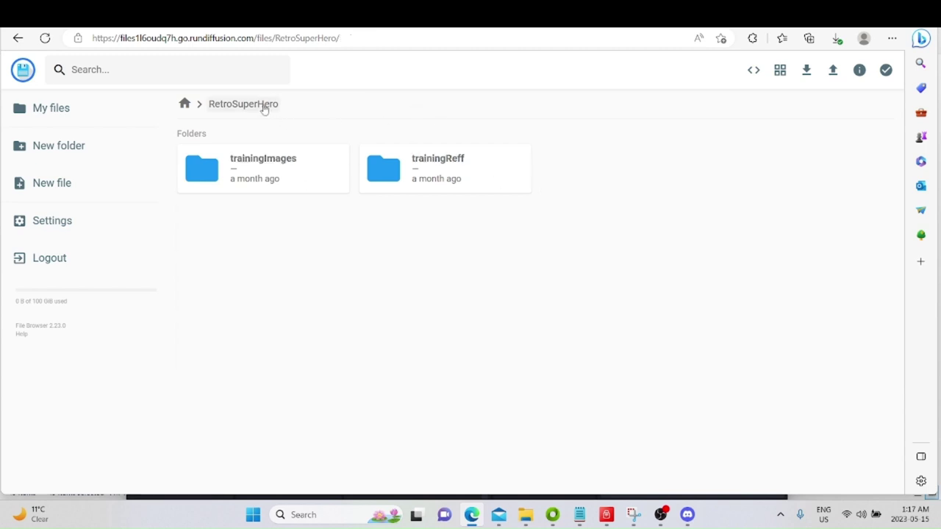
pyautogui.doubleClick(451, 174)
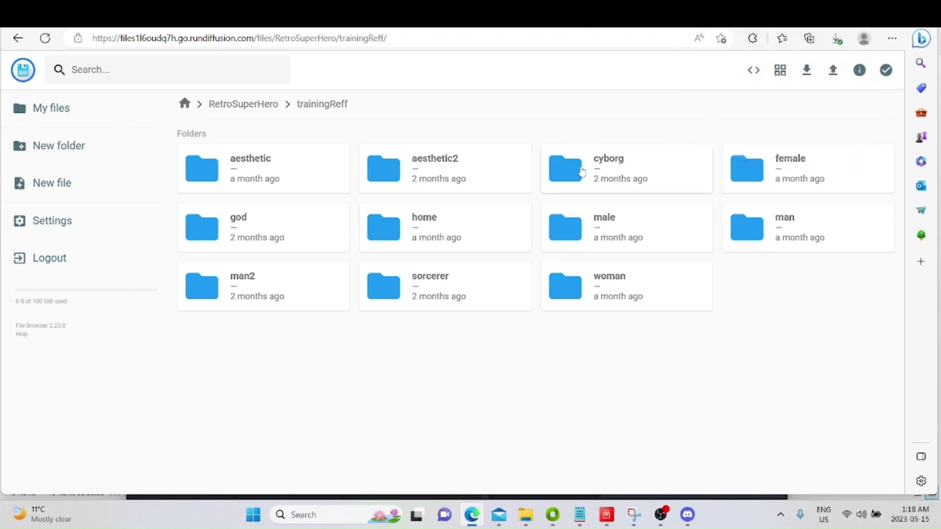
pyautogui.moveTo(722, 27)
pyautogui.click(663, 519)
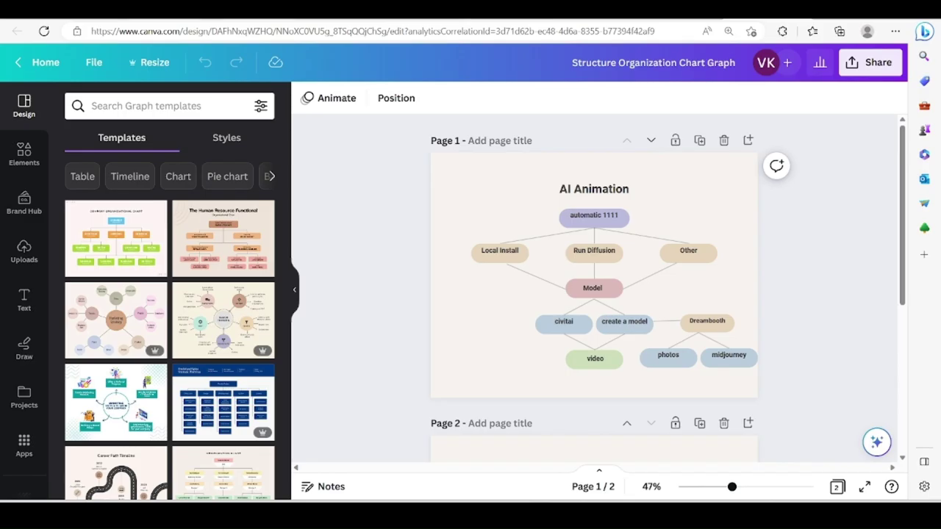
# Choose Automatic UI (Advanced) as the session's web UI application.
pyautogui.click(260, 21)
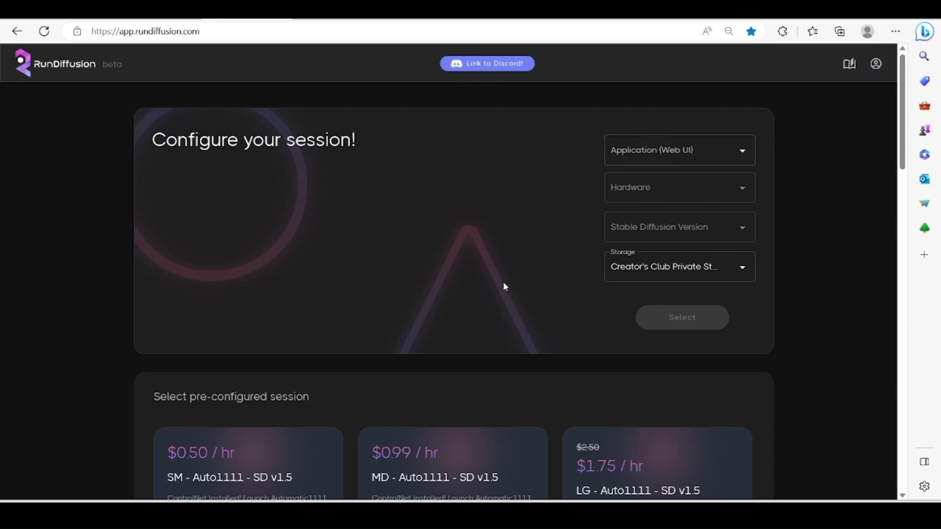
pyautogui.scroll(-3, 504, 285)
pyautogui.scroll(-2, 505, 287)
pyautogui.scroll(5, 504, 286)
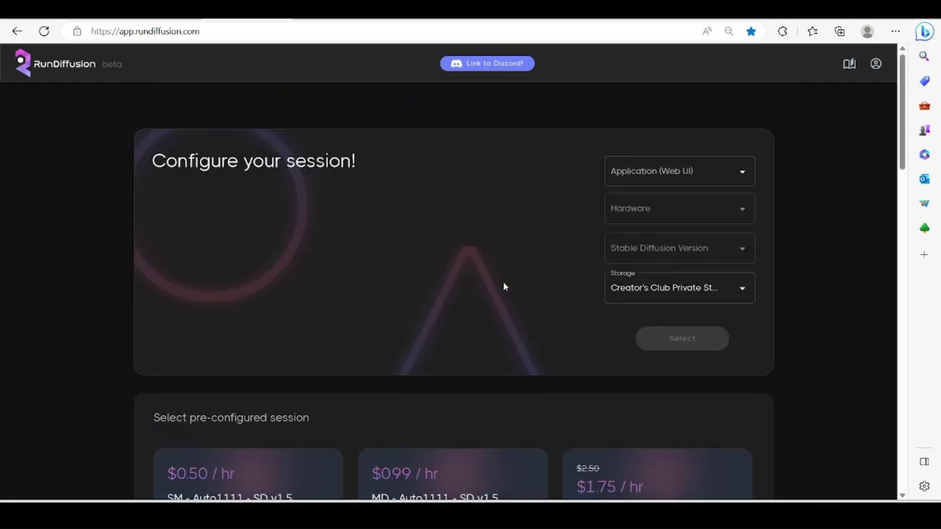
pyautogui.click(654, 150)
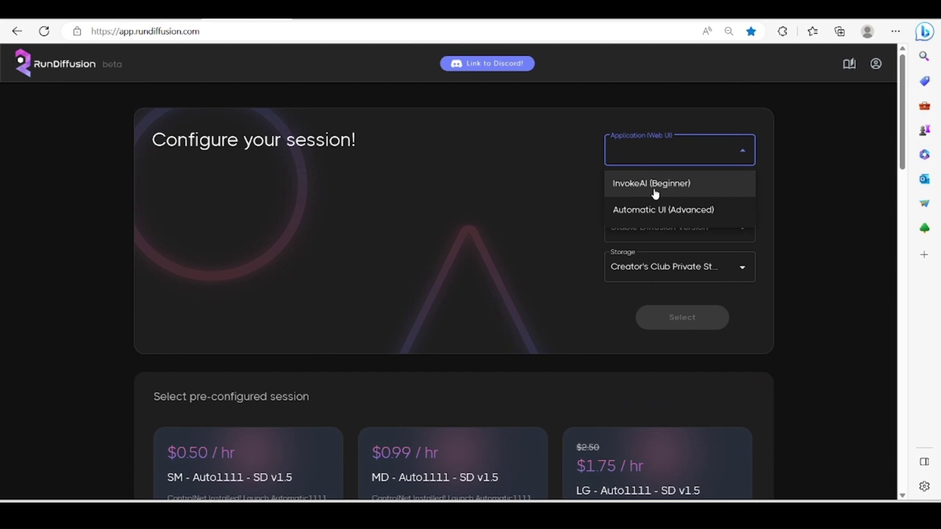
pyautogui.click(654, 185)
pyautogui.click(660, 163)
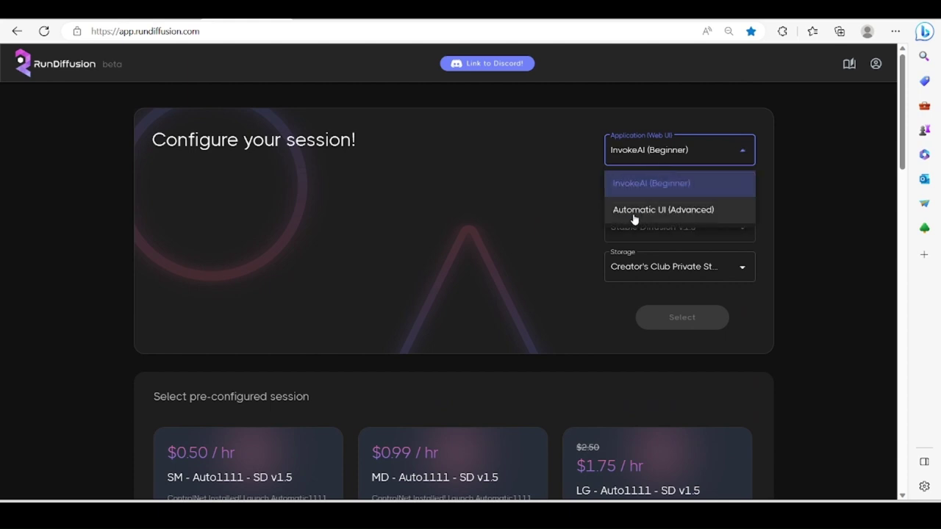
pyautogui.click(634, 213)
# Pick Large hardware, Stable Diffusion V1.5 and Creator's Club Private Storage, then continue.
pyautogui.click(654, 188)
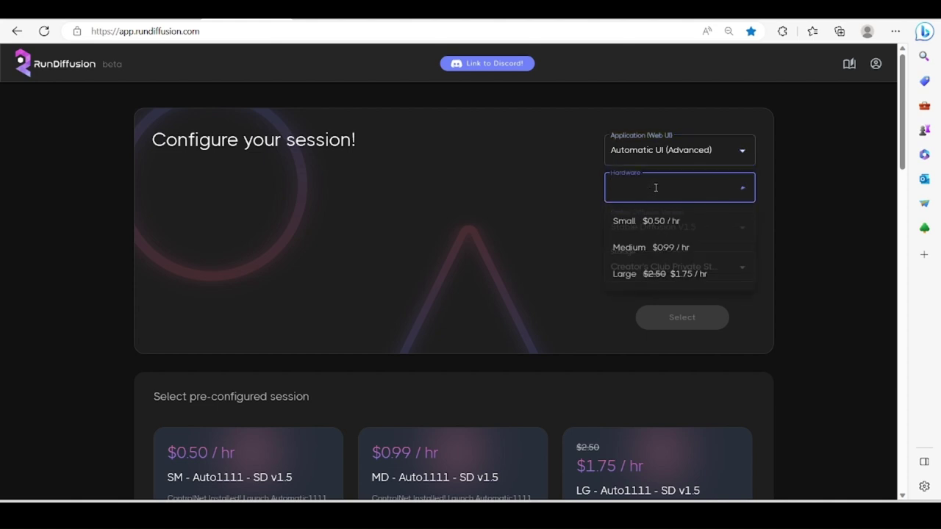
pyautogui.click(626, 276)
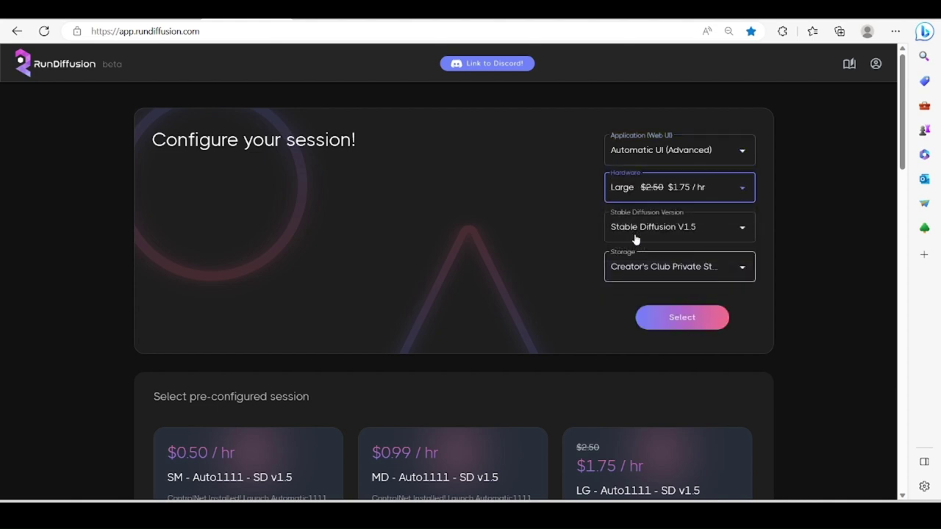
pyautogui.click(720, 227)
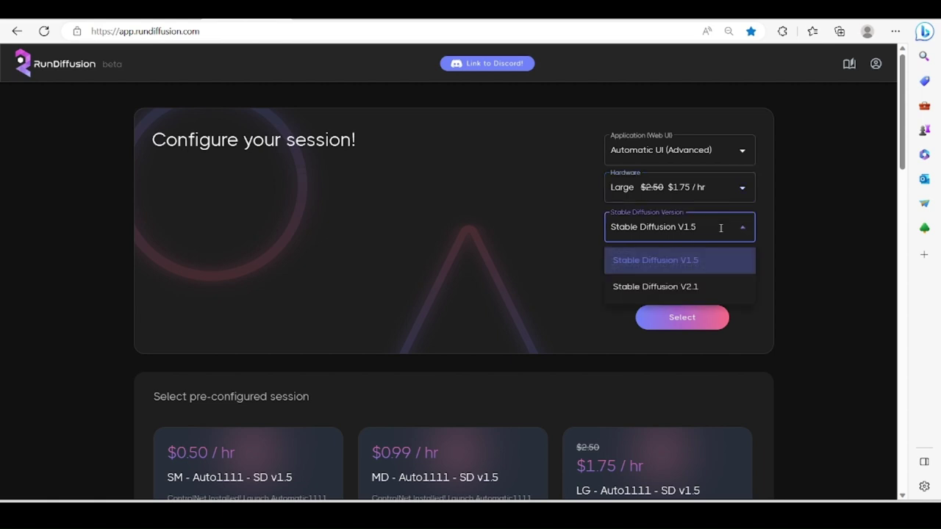
pyautogui.click(645, 266)
pyautogui.click(666, 279)
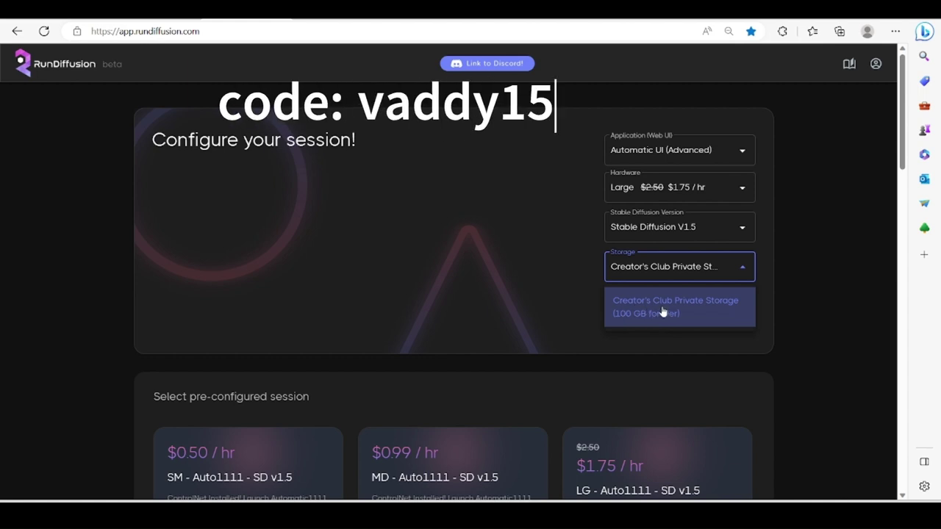
pyautogui.click(663, 312)
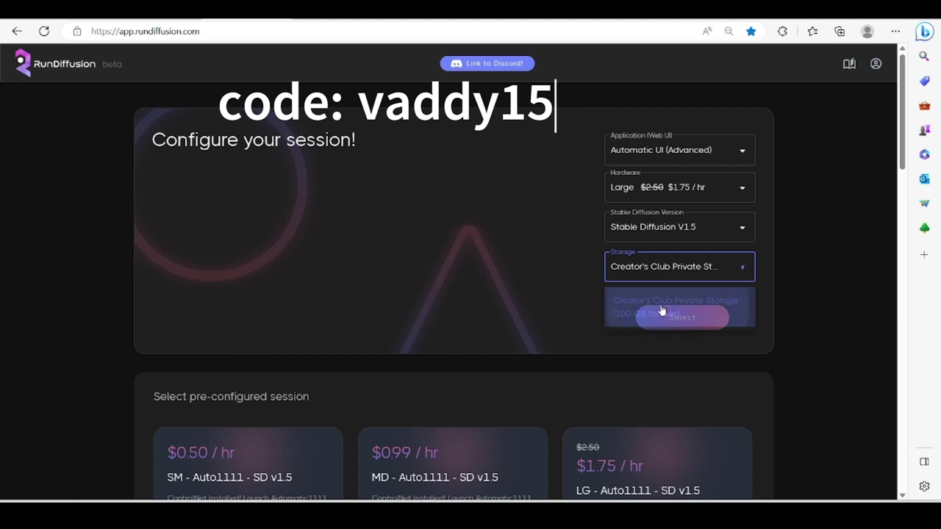
pyautogui.click(677, 322)
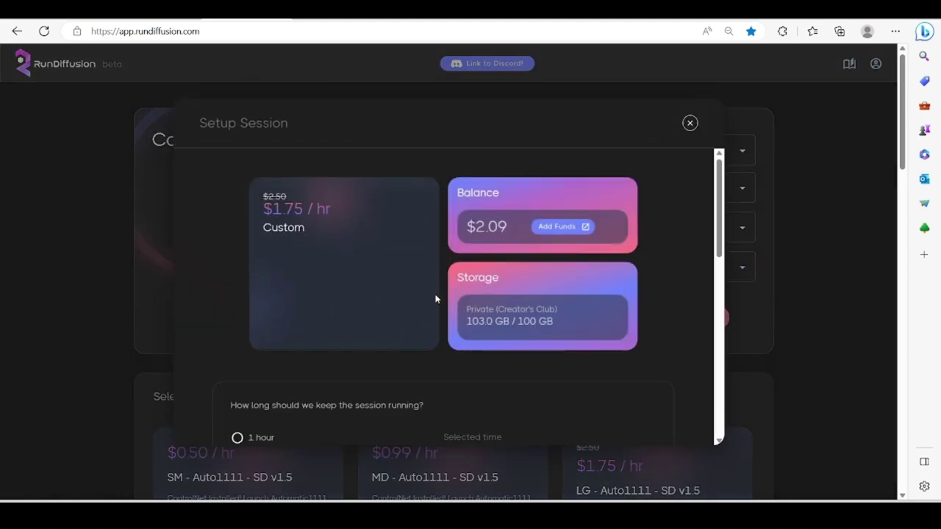
# Set the session length to 1 hour and launch it.
pyautogui.scroll(-2, 435, 299)
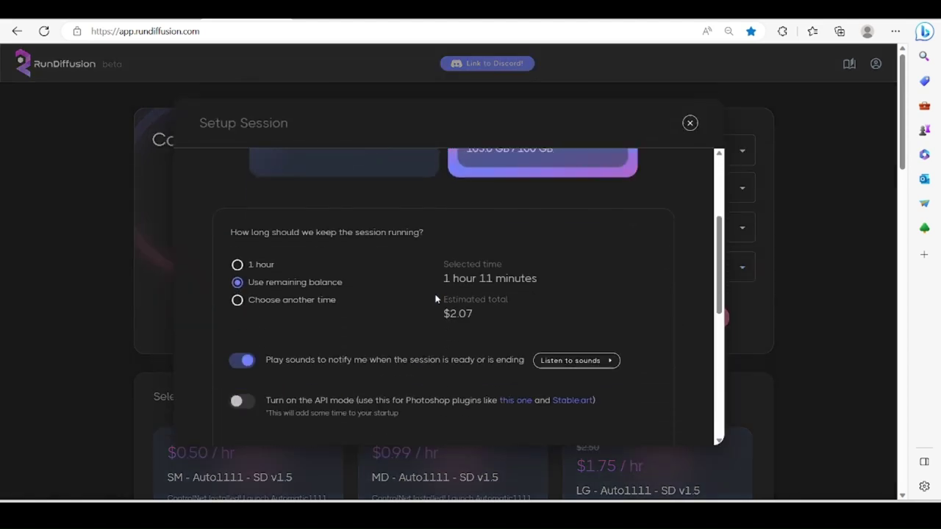
pyautogui.click(237, 264)
pyautogui.scroll(-5, 385, 306)
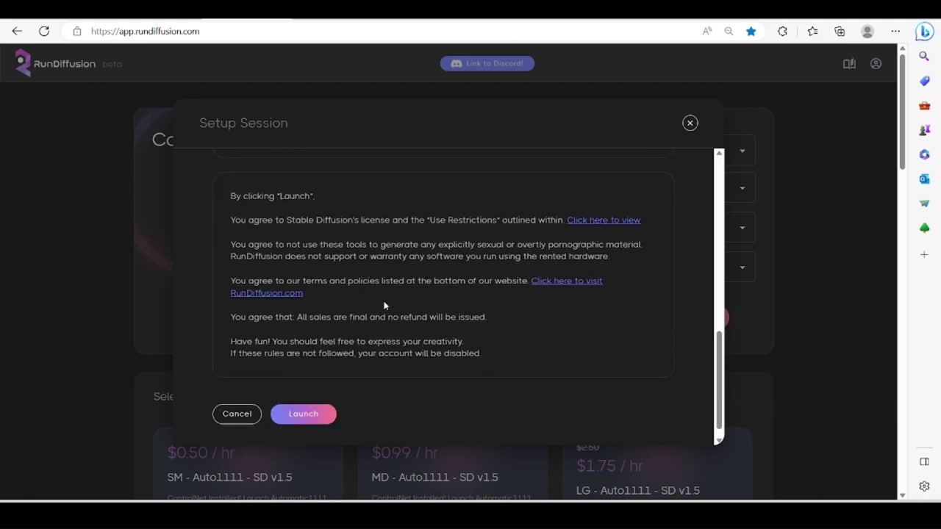
pyautogui.click(320, 411)
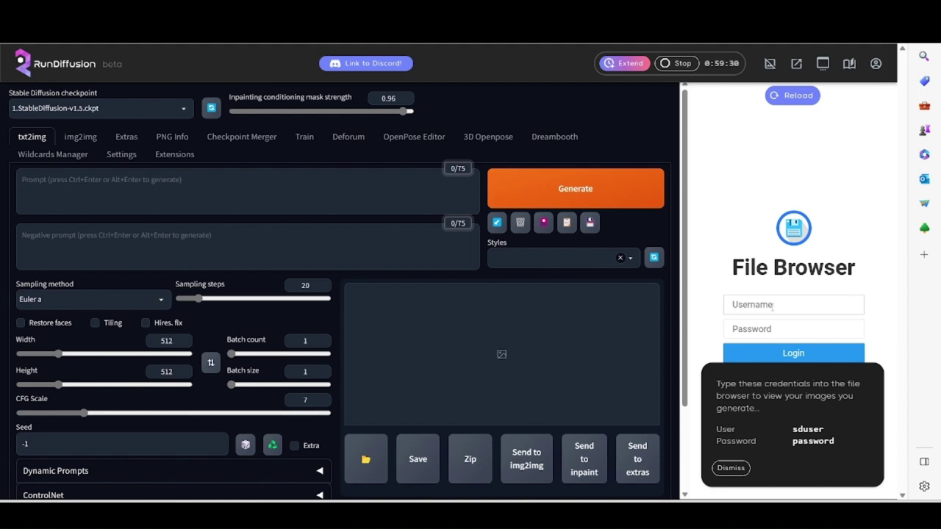
# Log in to the File Browser with the shown username and password, then open the gallery in a new tab.
pyautogui.write('sduser')
pyautogui.click(751, 329)
pyautogui.write('p')
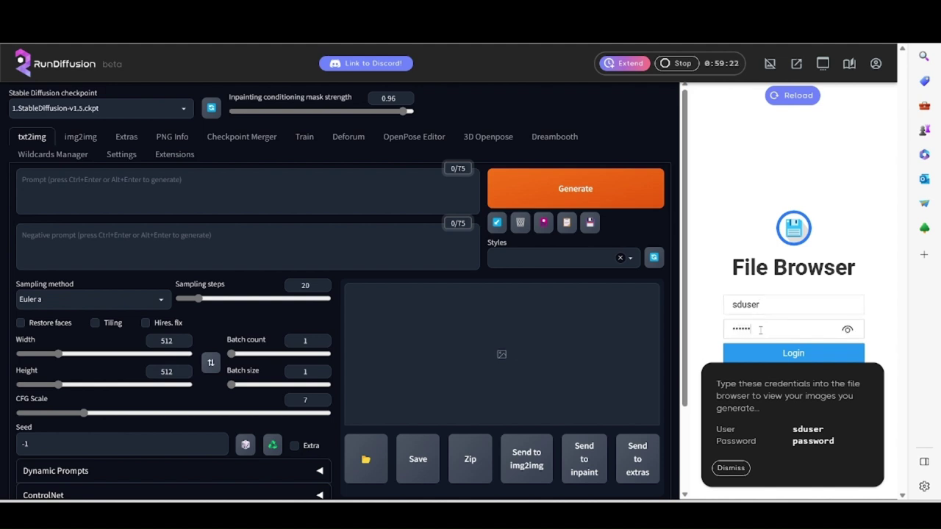
pyautogui.click(761, 354)
pyautogui.click(733, 469)
pyautogui.click(793, 355)
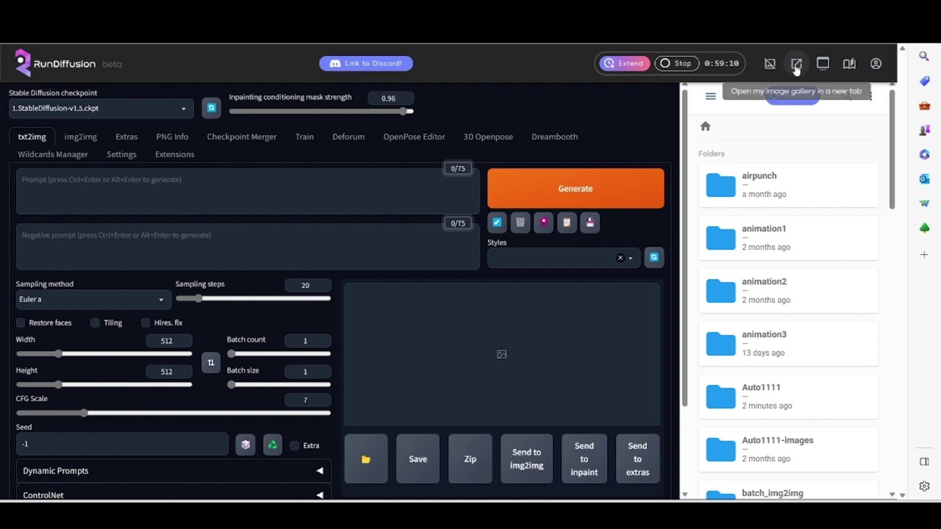
pyautogui.click(796, 65)
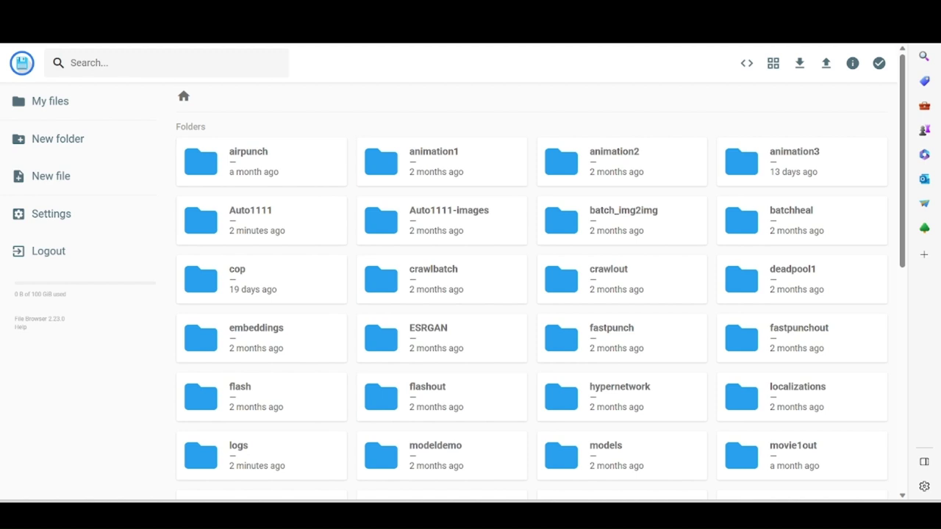
# Review the checkpoint model list and storage folders, then enter 'civi' in a new tab's address bar.
pyautogui.hotkey('ctrl', 'w')
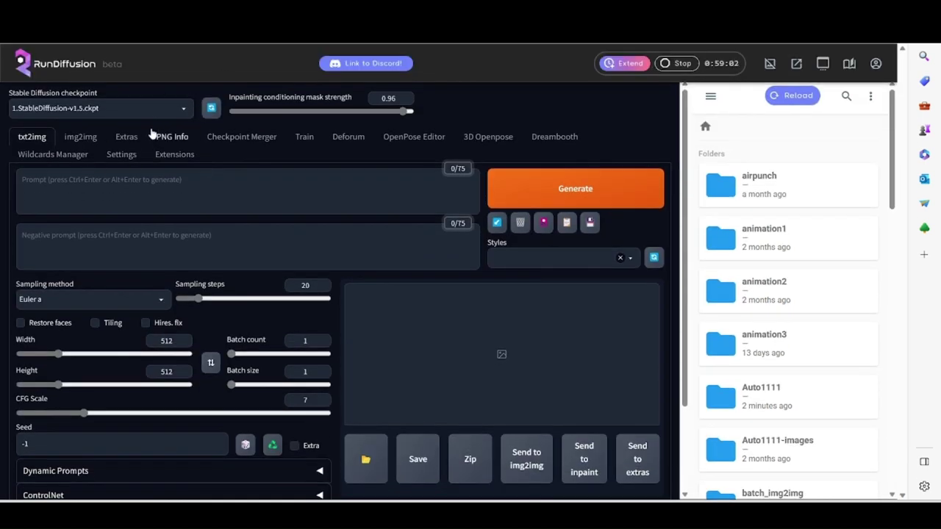
pyautogui.click(184, 109)
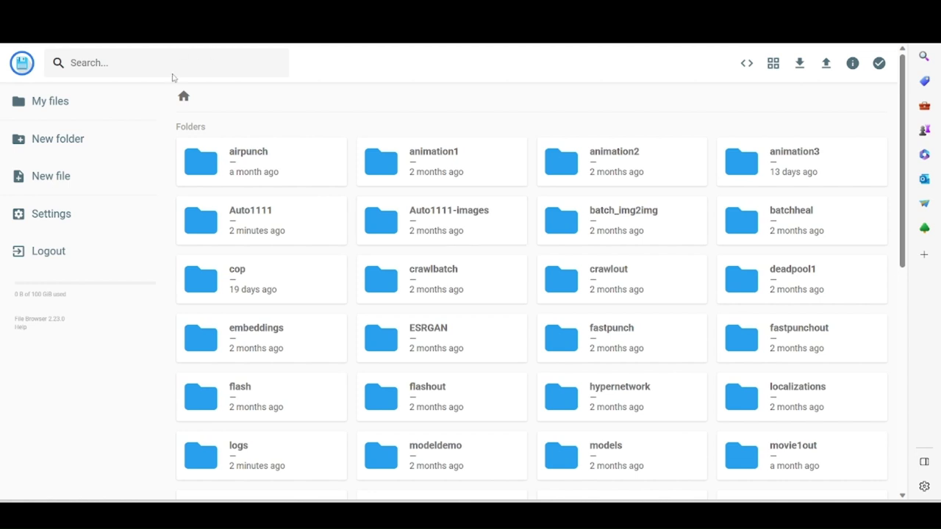
pyautogui.scroll(-1, 414, 309)
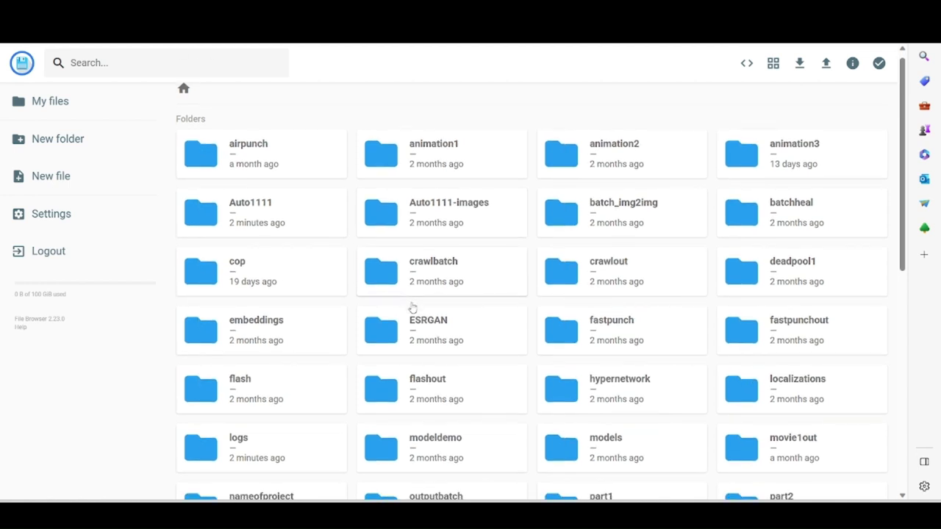
pyautogui.scroll(-6, 412, 308)
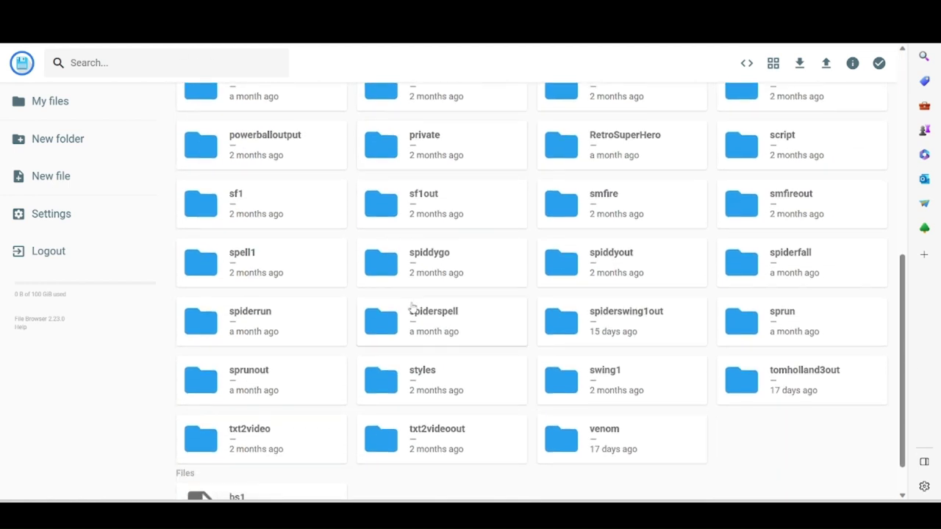
pyautogui.scroll(4, 413, 308)
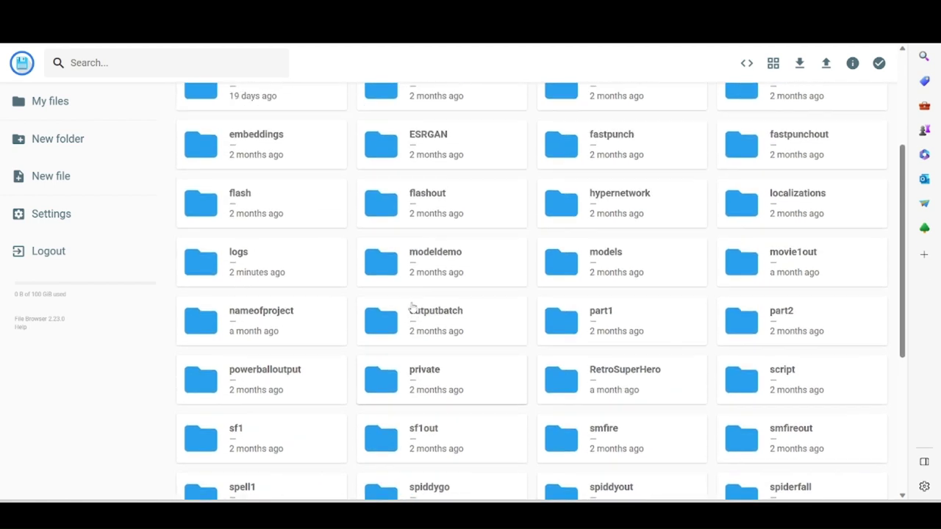
pyautogui.scroll(2, 413, 308)
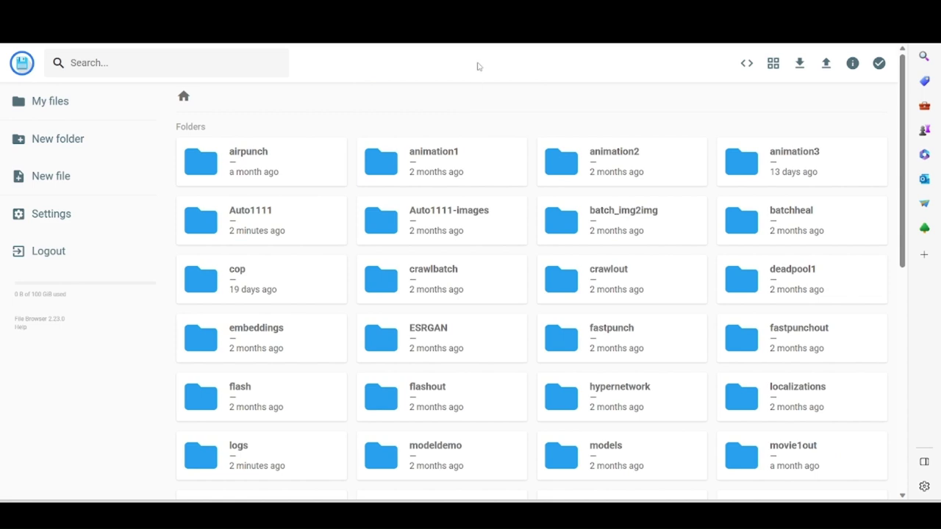
pyautogui.hotkey('ctrl', 't')
pyautogui.write('civitai.com')
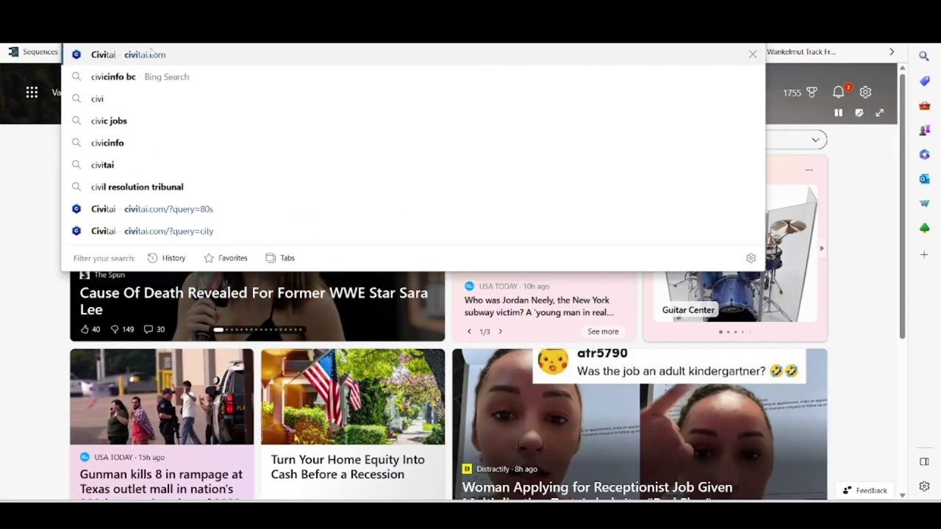
# Go to Civitai, open the GhostMix model page and highlight its SD 1.5 base model.
pyautogui.click(151, 51)
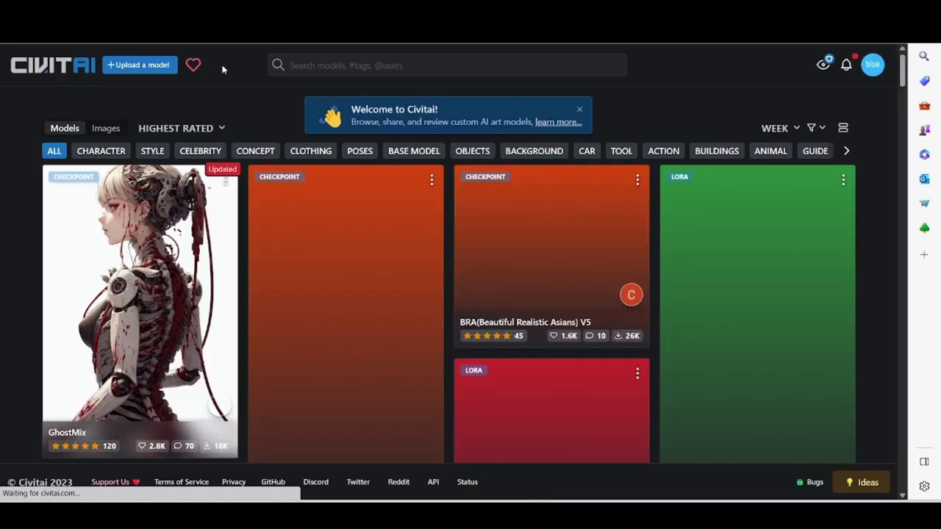
pyautogui.scroll(-5, 387, 217)
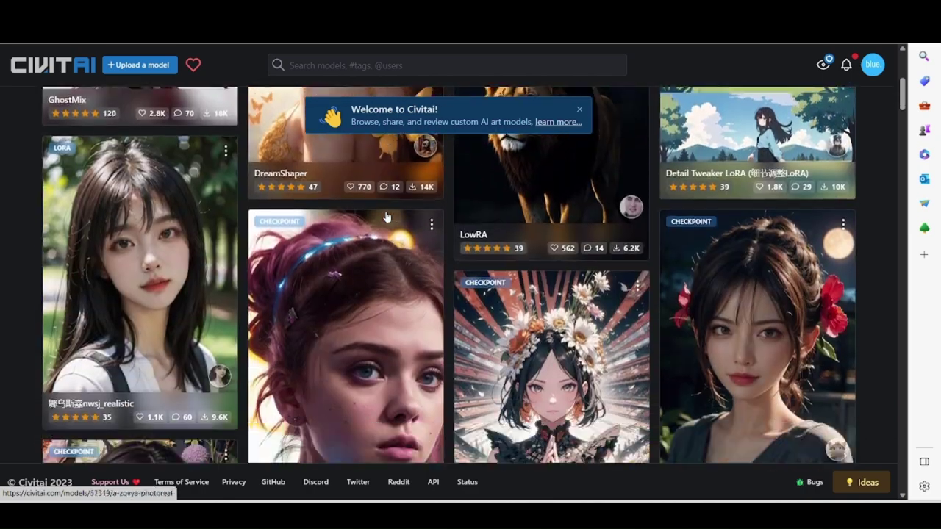
pyautogui.scroll(-2, 387, 216)
pyautogui.scroll(7, 353, 236)
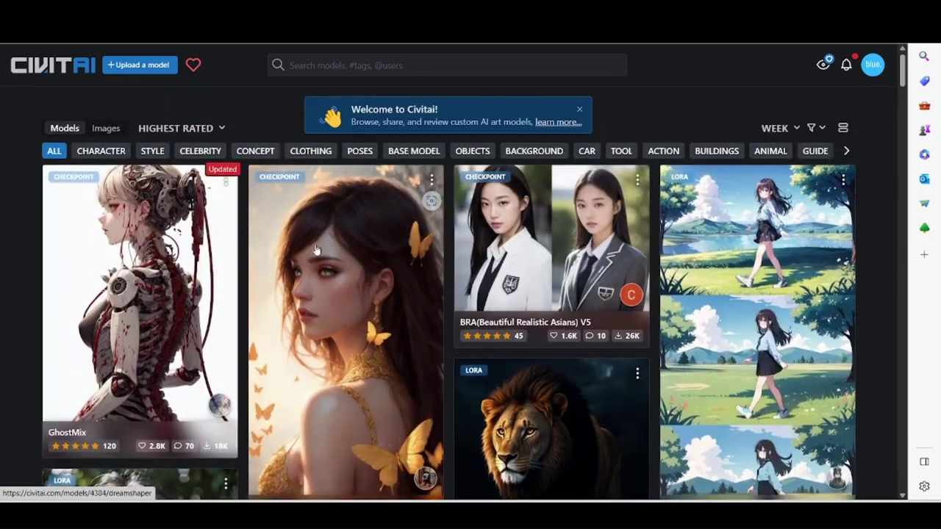
pyautogui.click(99, 266)
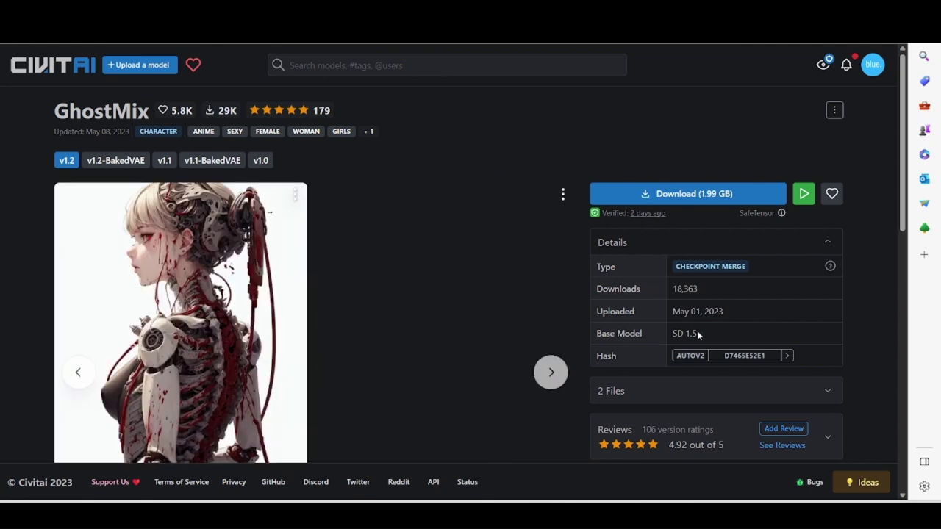
pyautogui.moveTo(697, 332); pyautogui.dragTo(673, 335)
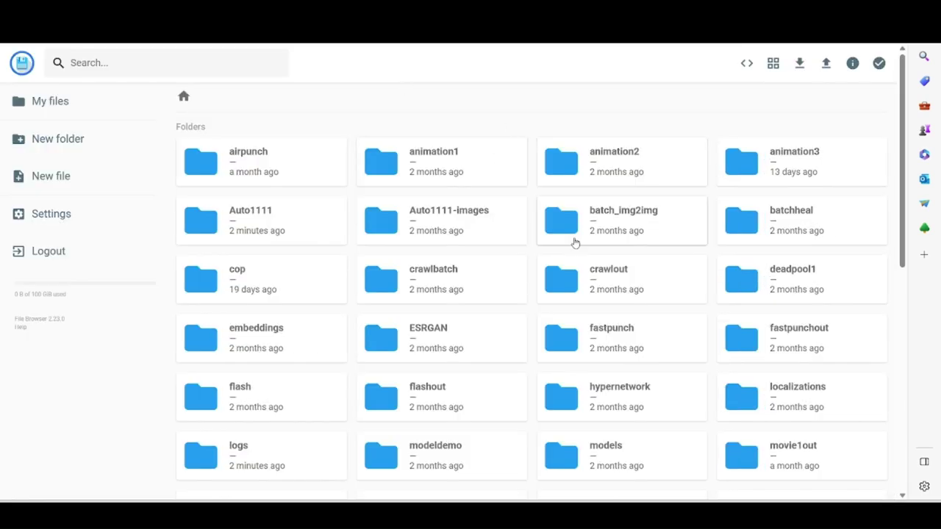
# Browse into the models folder and then its v1 subfolder in the file browser.
pyautogui.doubleClick(615, 449)
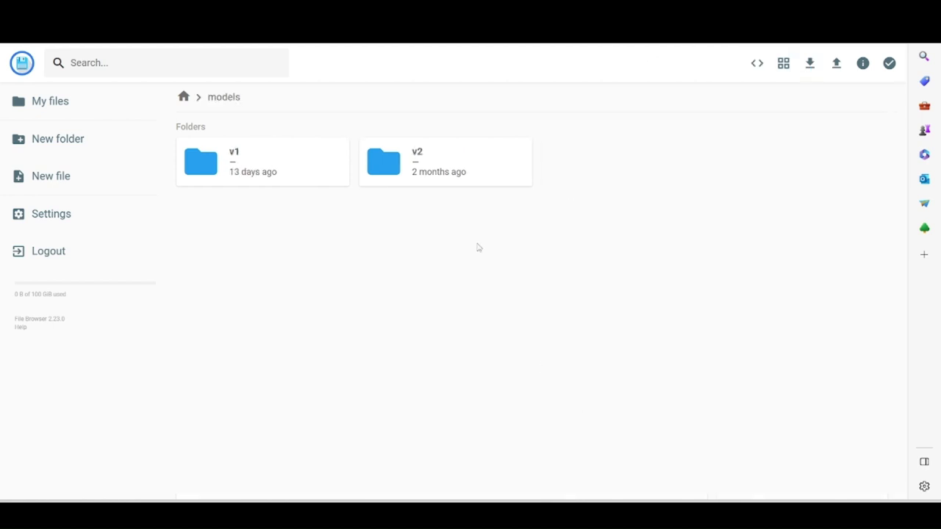
pyautogui.doubleClick(276, 158)
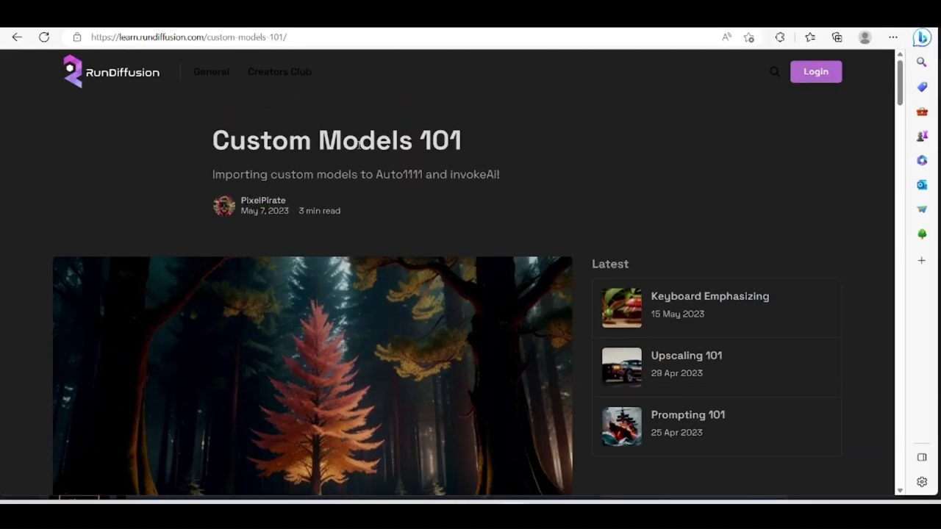
# Read down the Custom Models 101 guide to its aria2c download command.
pyautogui.scroll(-20, 314, 222)
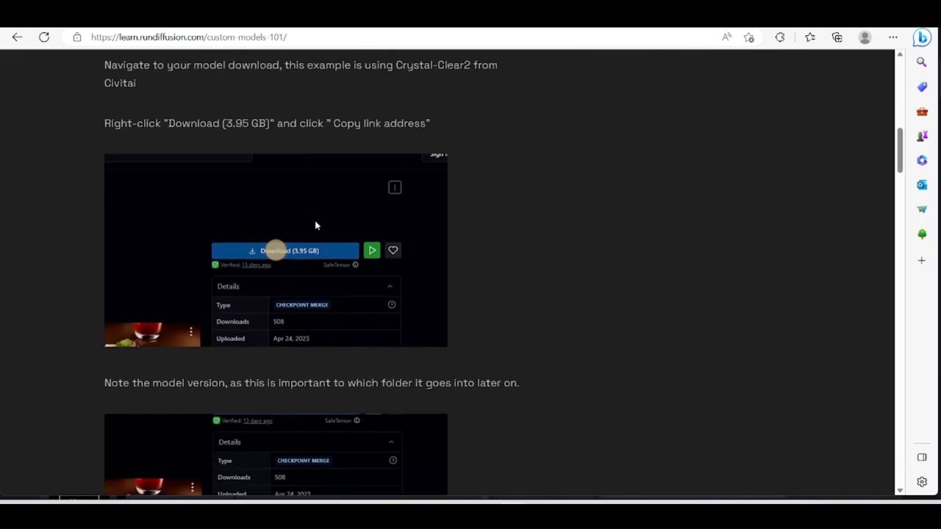
pyautogui.scroll(3, 314, 223)
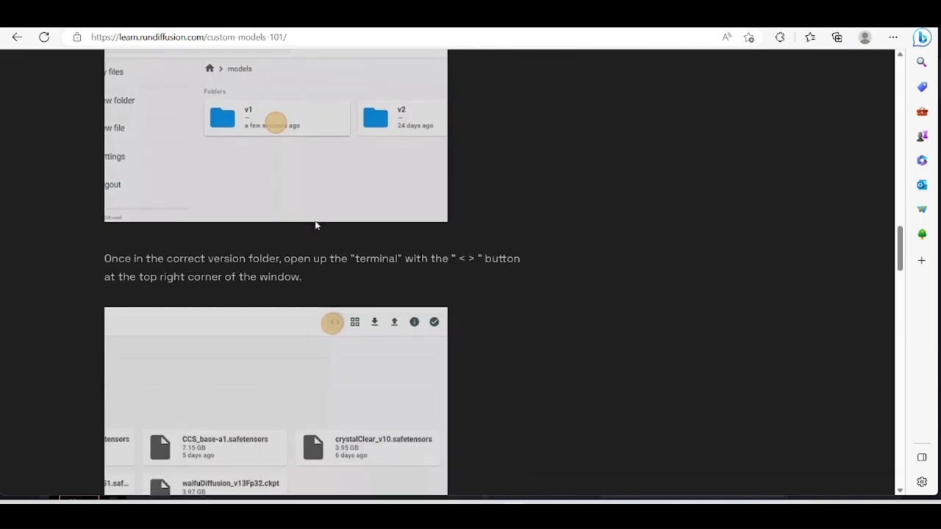
pyautogui.scroll(-1, 314, 225)
pyautogui.scroll(3, 243, 202)
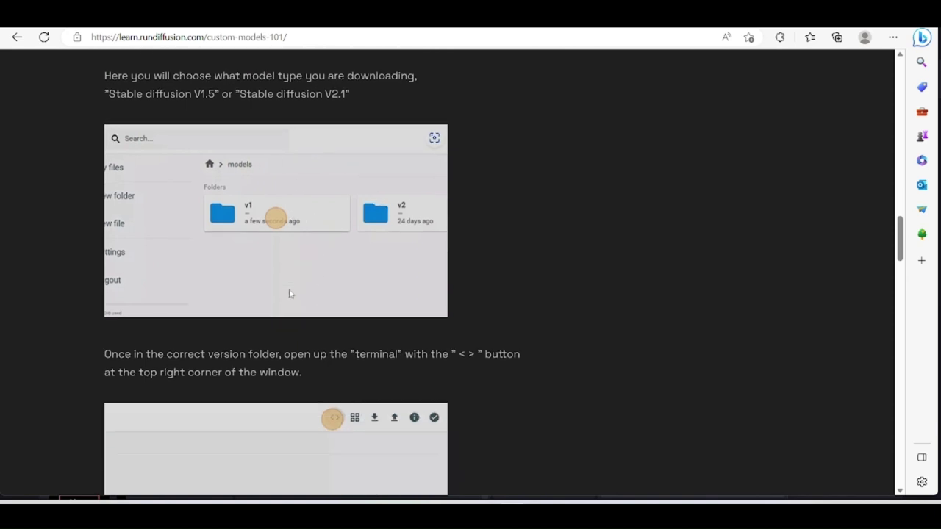
pyautogui.scroll(-1, 291, 293)
pyautogui.scroll(-1, 329, 352)
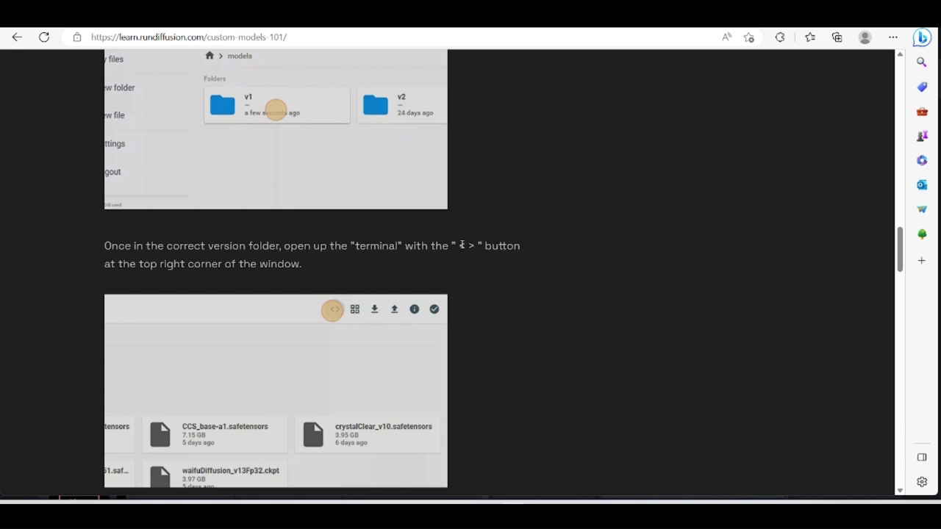
pyautogui.moveTo(458, 245); pyautogui.dragTo(478, 247)
pyautogui.scroll(-2, 335, 314)
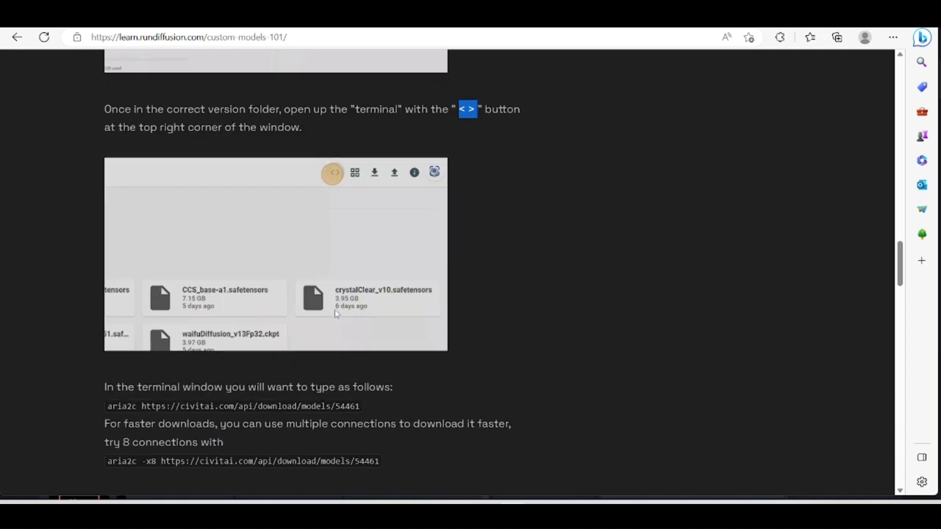
pyautogui.scroll(-2, 335, 308)
pyautogui.scroll(2, 336, 254)
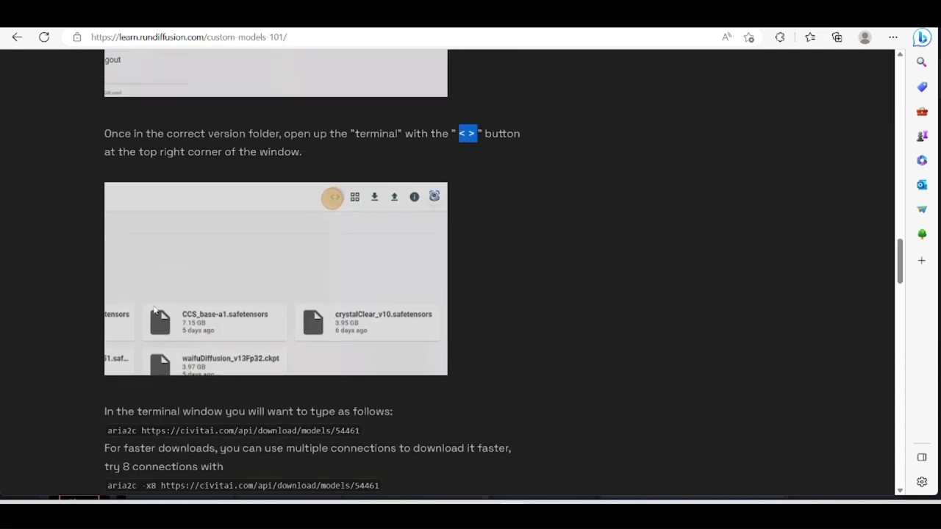
pyautogui.scroll(-1, 361, 331)
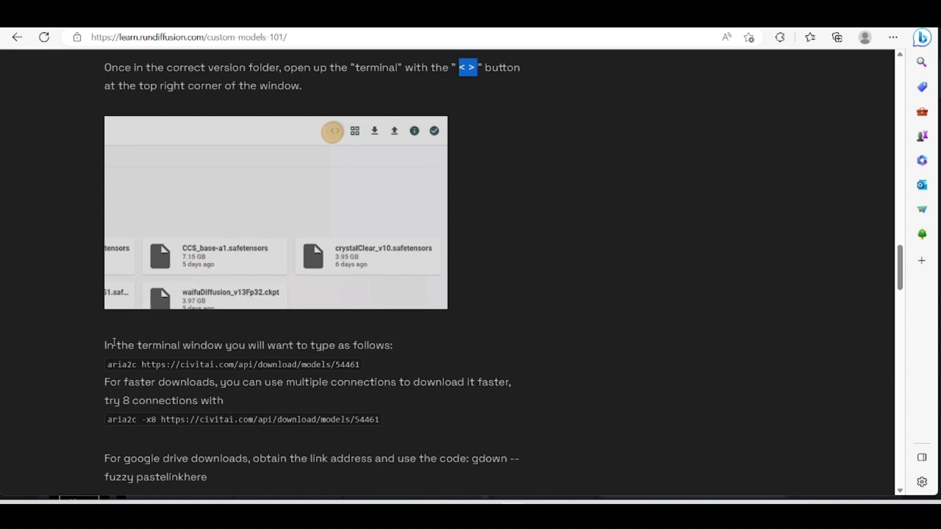
# Select the Civitai download URL in the aria2c command, then read on to the checkpoint-refresh step.
pyautogui.moveTo(135, 365); pyautogui.dragTo(107, 366)
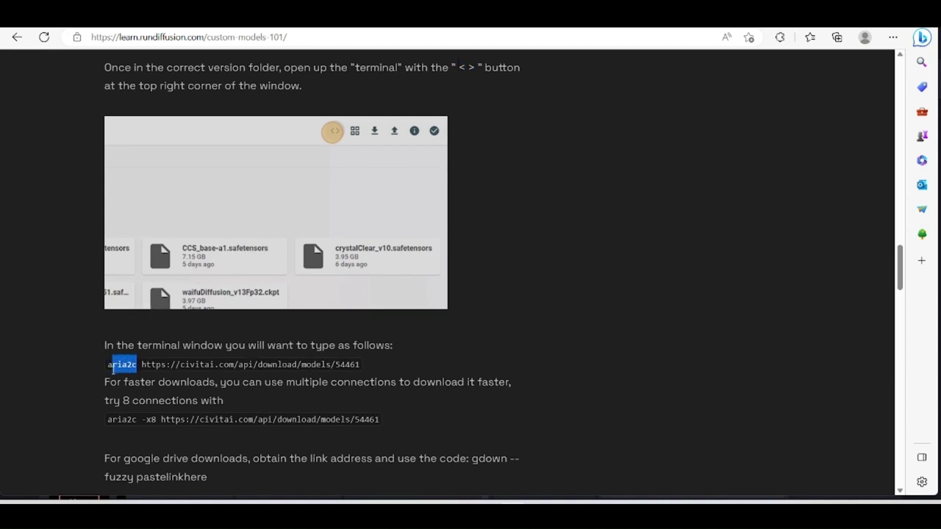
pyautogui.click(148, 381)
pyautogui.moveTo(141, 366); pyautogui.dragTo(360, 366)
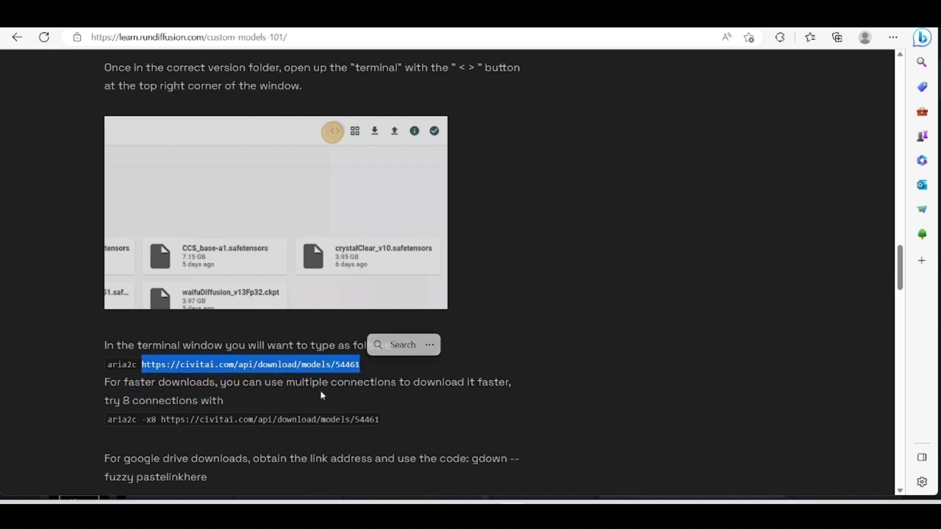
pyautogui.click(240, 380)
pyautogui.scroll(-1, 234, 380)
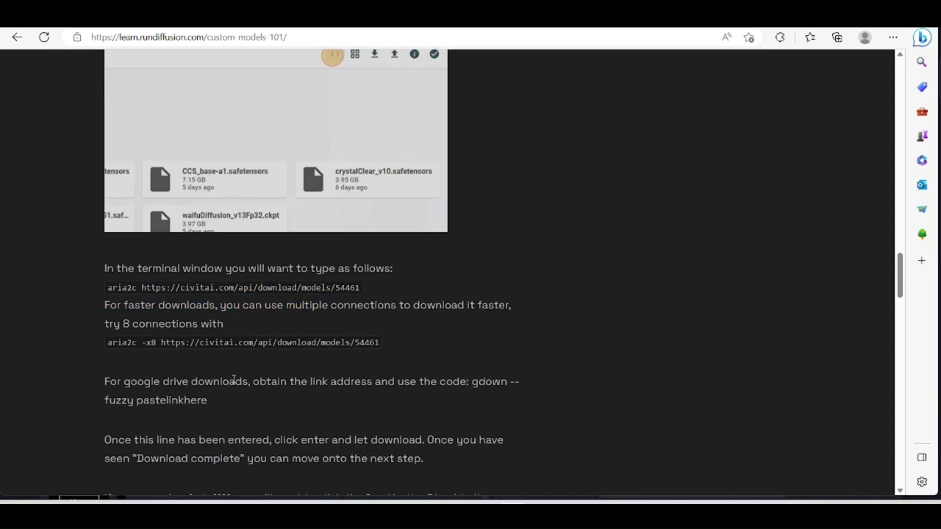
pyautogui.scroll(-4, 234, 380)
pyautogui.scroll(2, 232, 378)
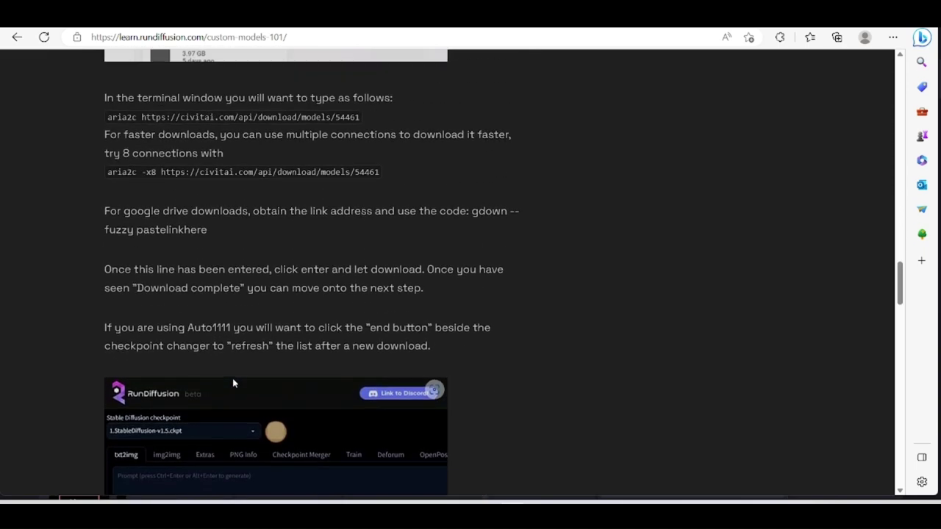
pyautogui.scroll(-3, 233, 378)
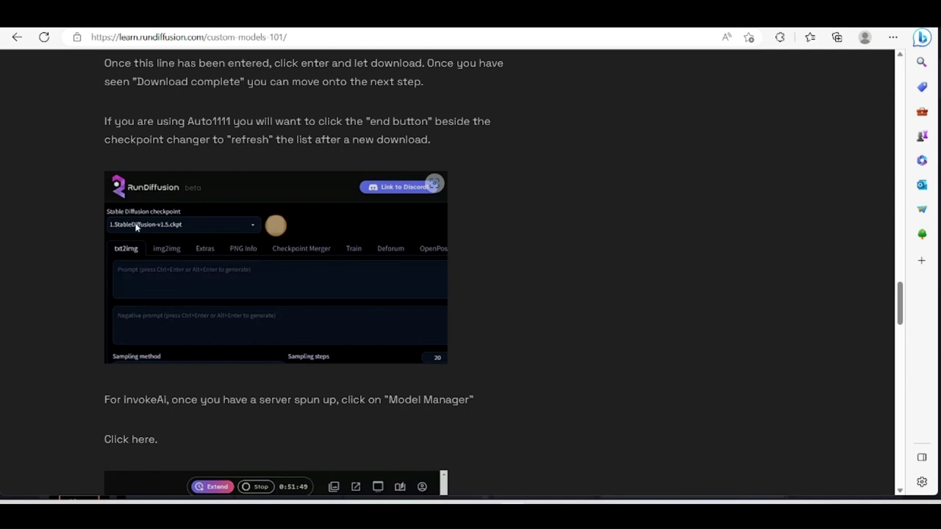
pyautogui.scroll(-2, 195, 233)
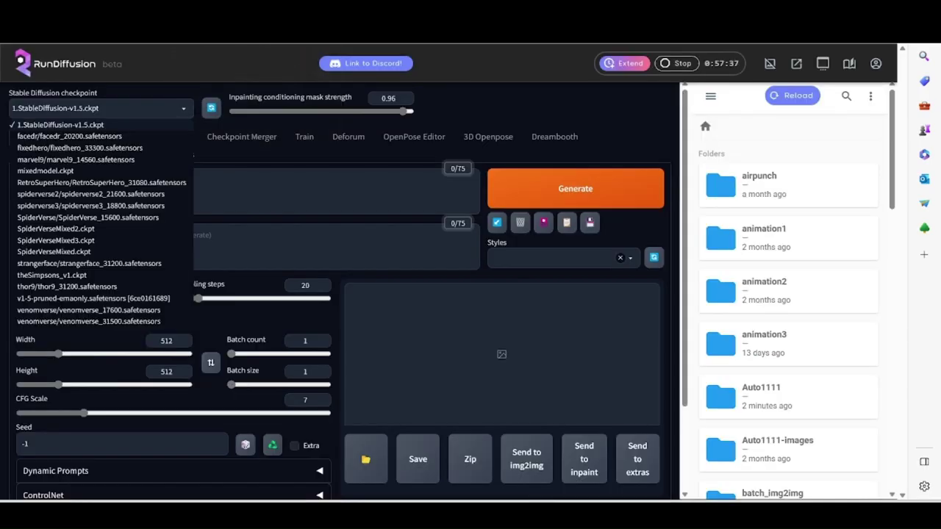
# Refresh the Stable Diffusion checkpoint list twice, keep v1.5 selected, and go to Dreambooth.
pyautogui.click(176, 111)
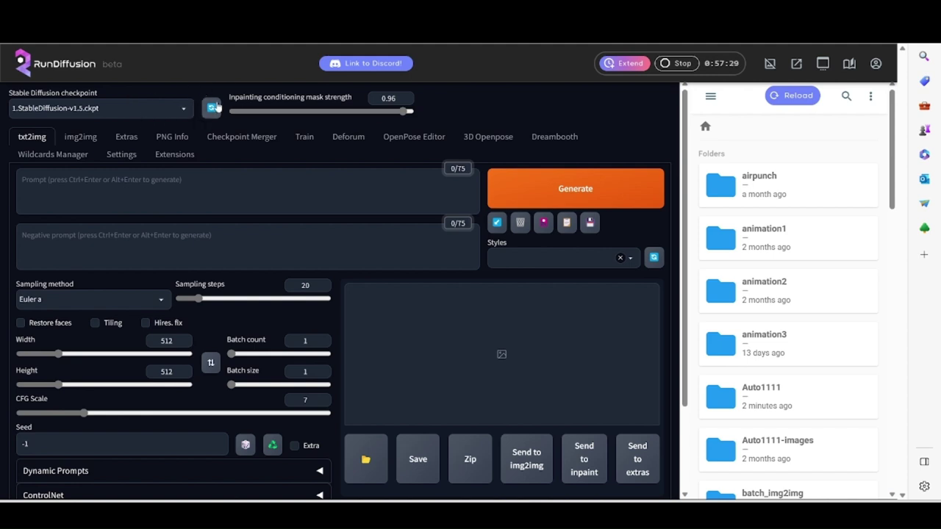
pyautogui.click(278, 29)
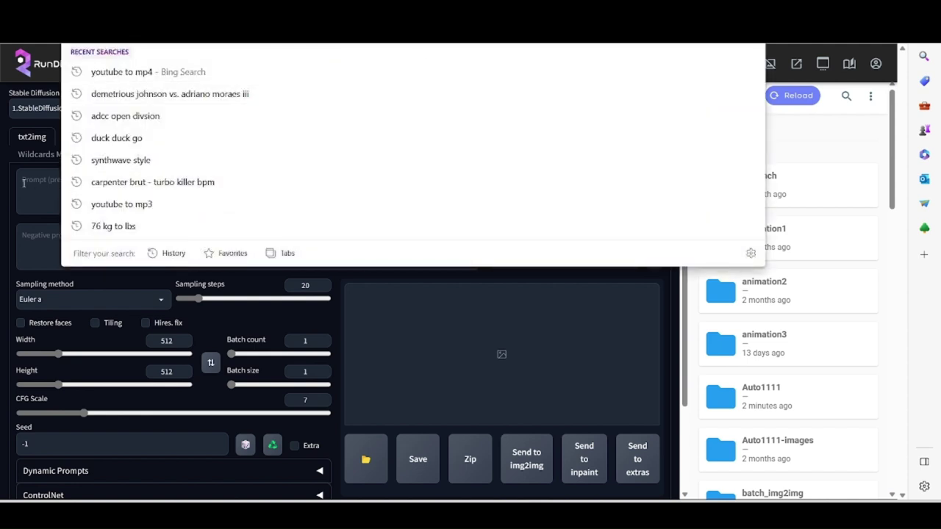
pyautogui.click(3, 190)
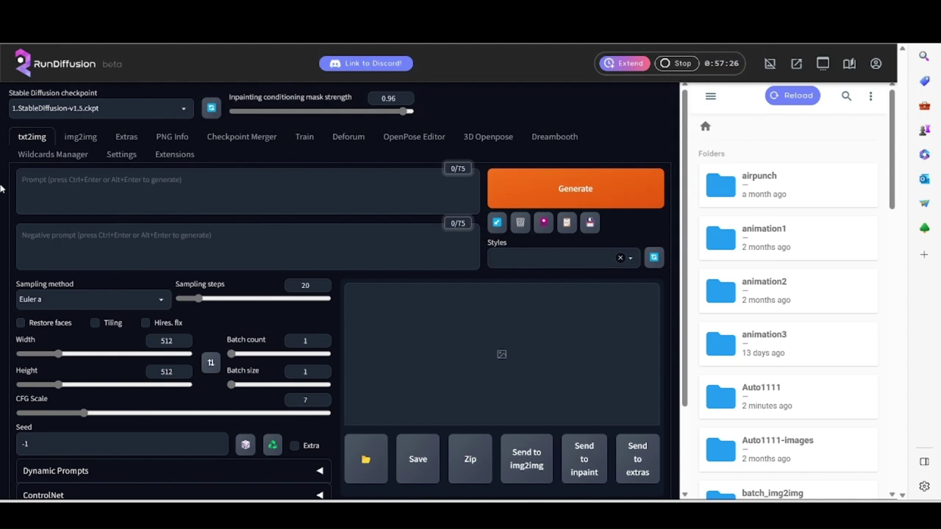
pyautogui.click(184, 111)
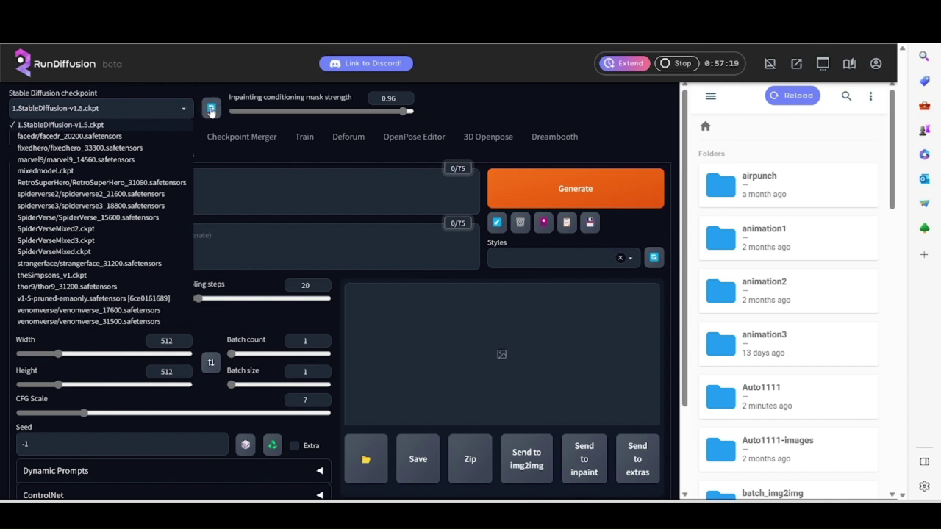
pyautogui.click(210, 109)
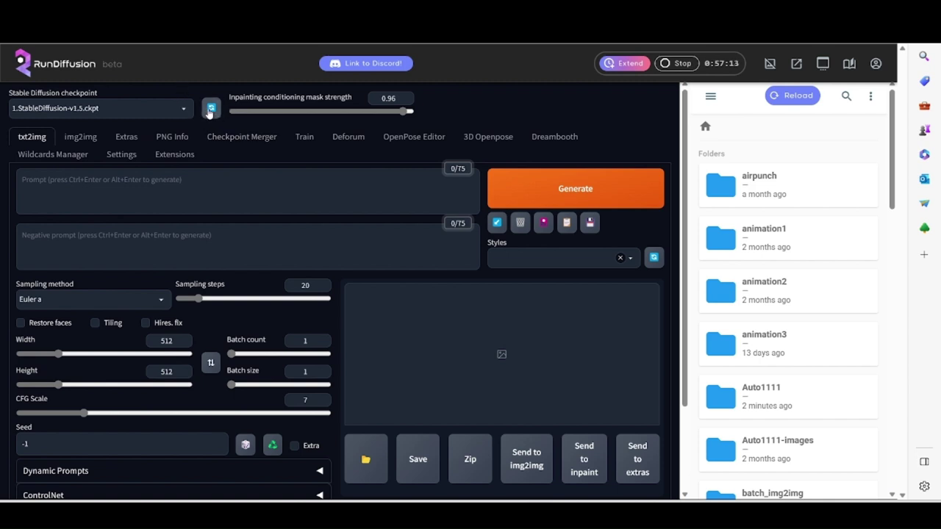
pyautogui.click(210, 110)
pyautogui.click(181, 112)
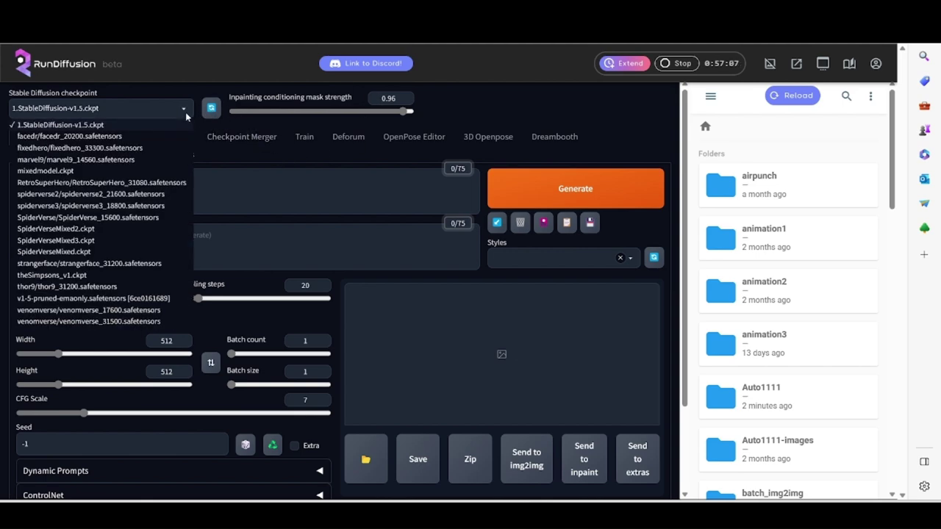
pyautogui.click(466, 111)
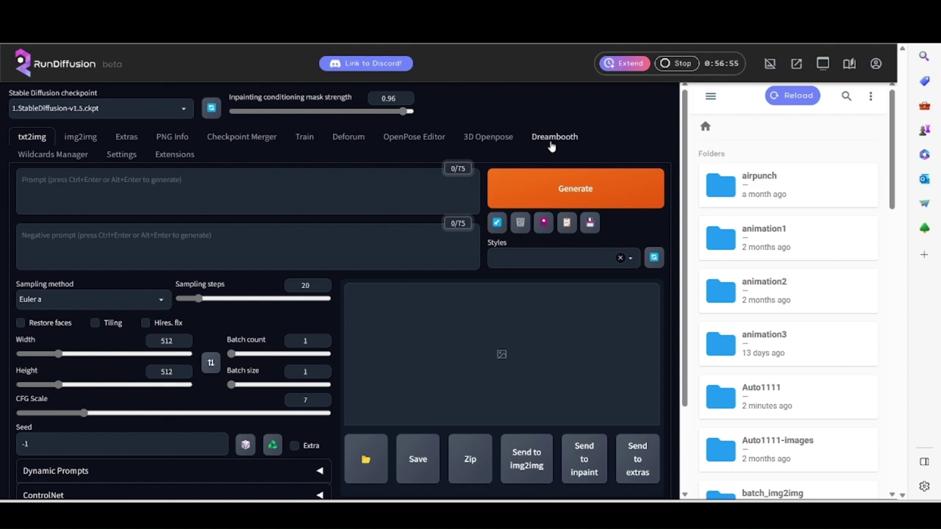
pyautogui.click(553, 138)
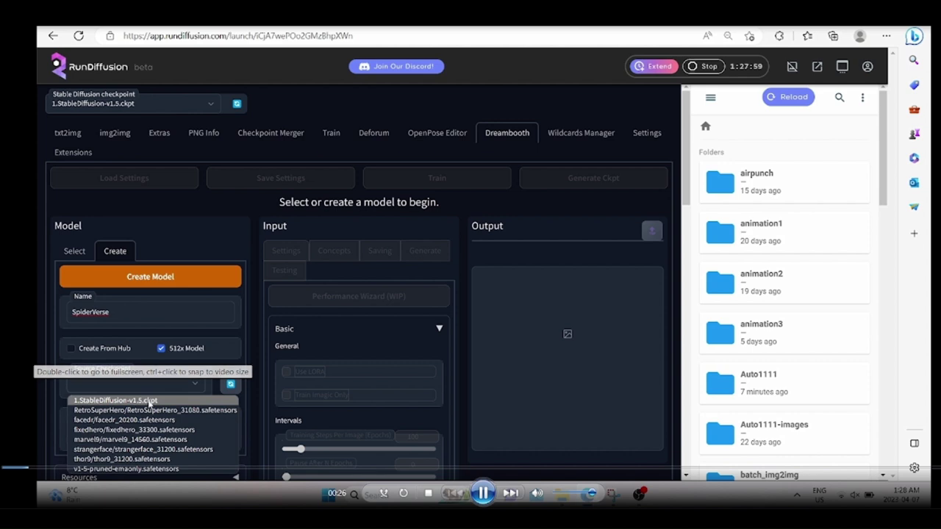
# Create the SpiderVerse model from 1.StableDiffusion-v1.5.ckpt and wait for checkpoint extraction.
pyautogui.click(149, 403)
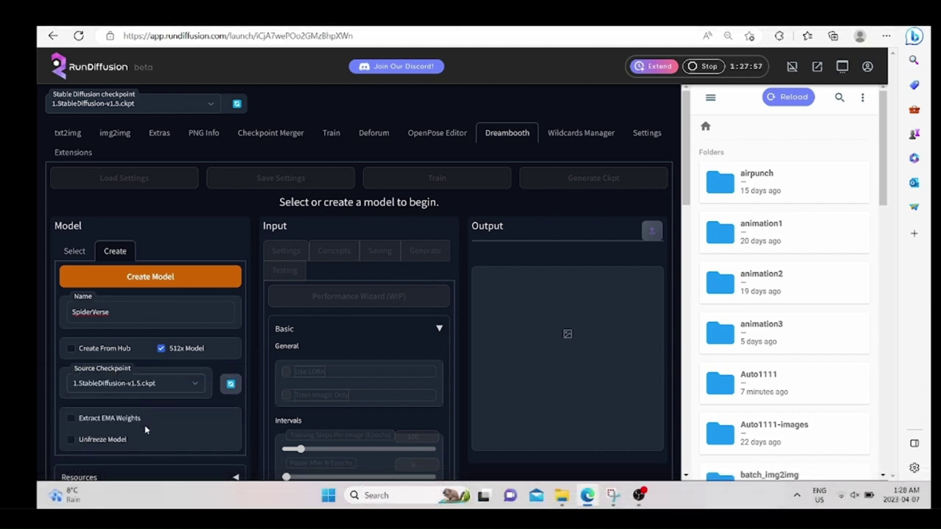
pyautogui.scroll(-2, 145, 429)
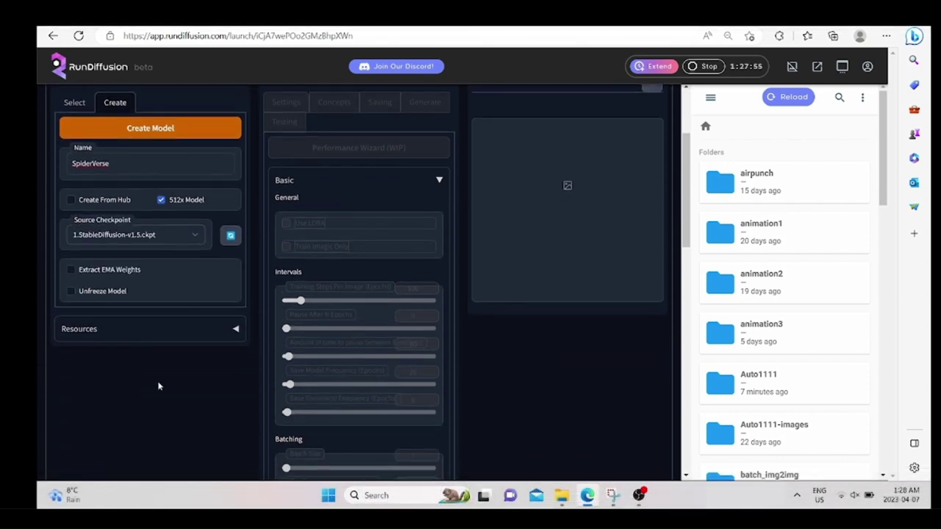
pyautogui.click(174, 335)
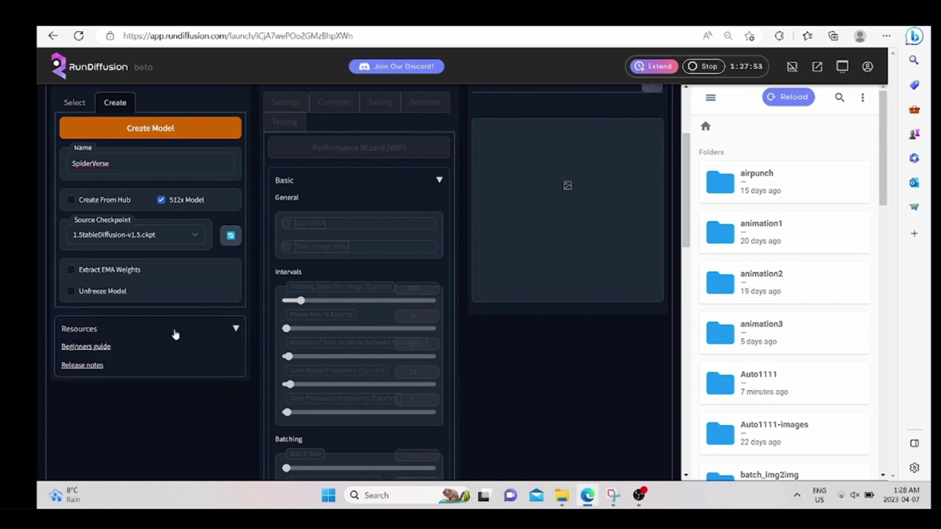
pyautogui.scroll(2, 301, 366)
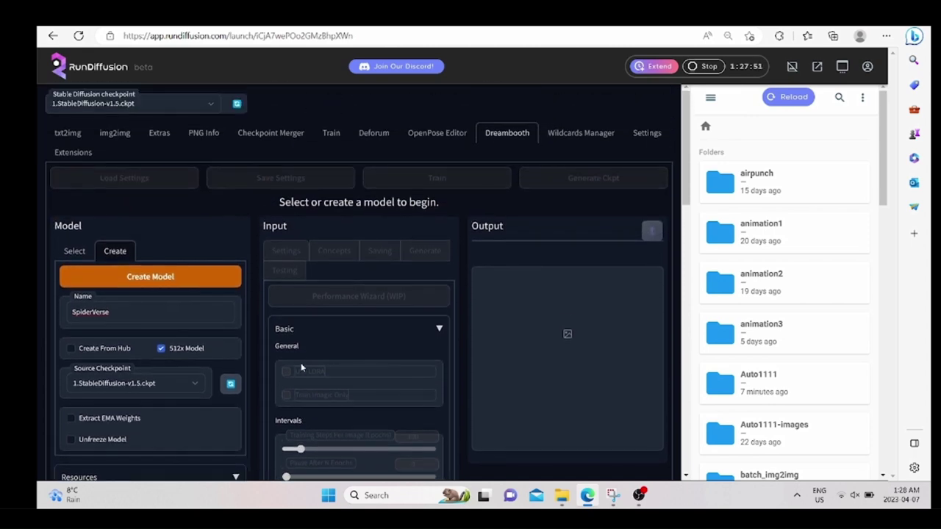
pyautogui.click(218, 284)
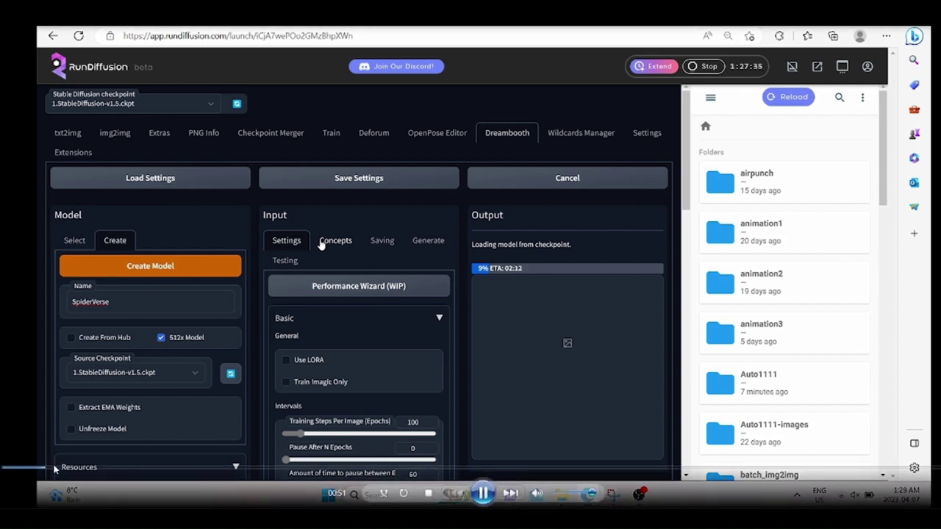
pyautogui.moveTo(55, 471); pyautogui.dragTo(81, 472)
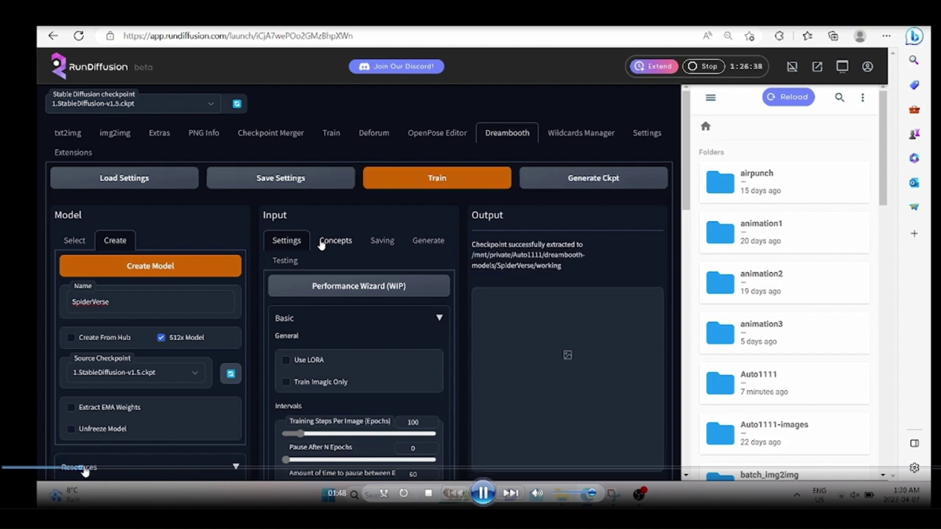
pyautogui.click(75, 469)
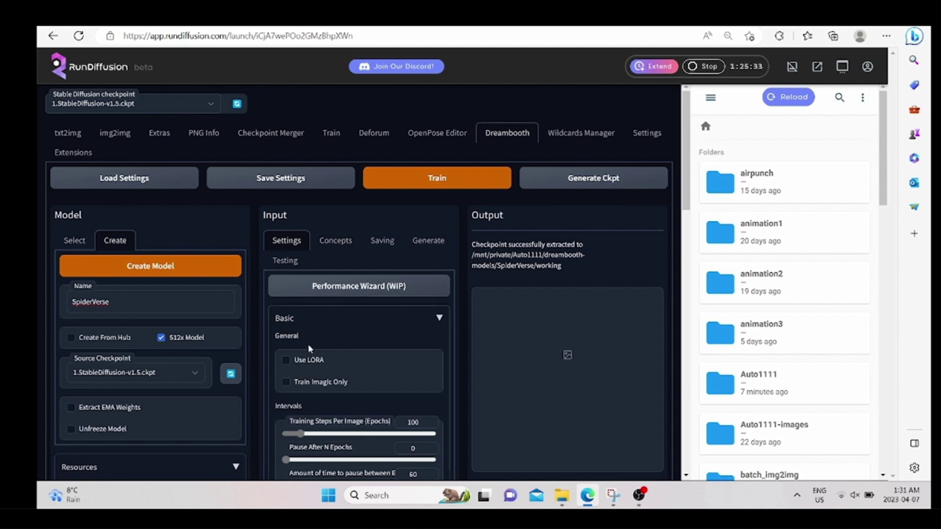
# Set pause time, Save Model Frequency and Save Preview(s) Frequency in Intervals to 0.
pyautogui.scroll(-3, 312, 350)
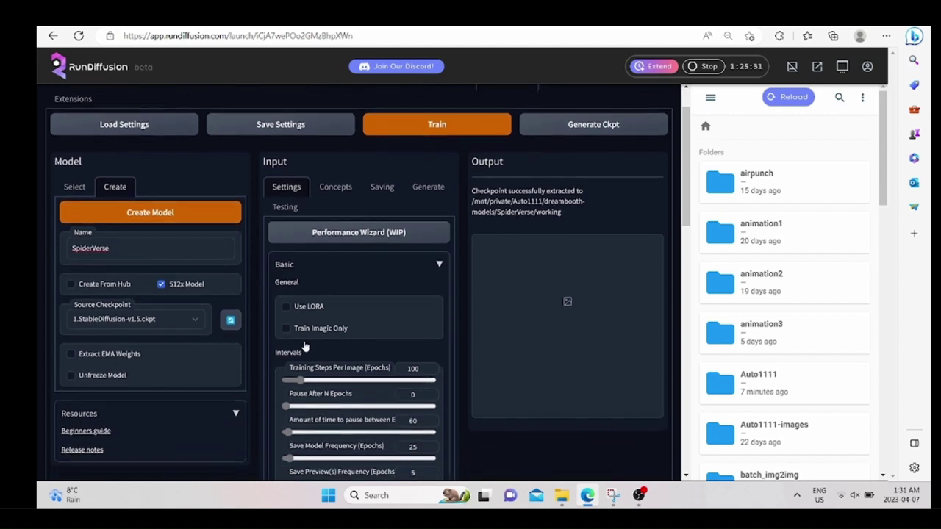
pyautogui.scroll(-2, 334, 356)
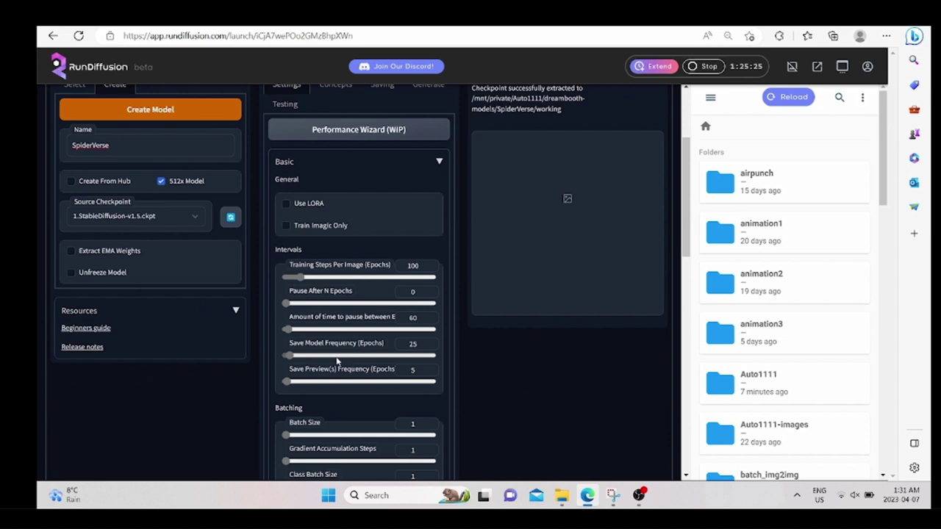
pyautogui.scroll(2, 320, 351)
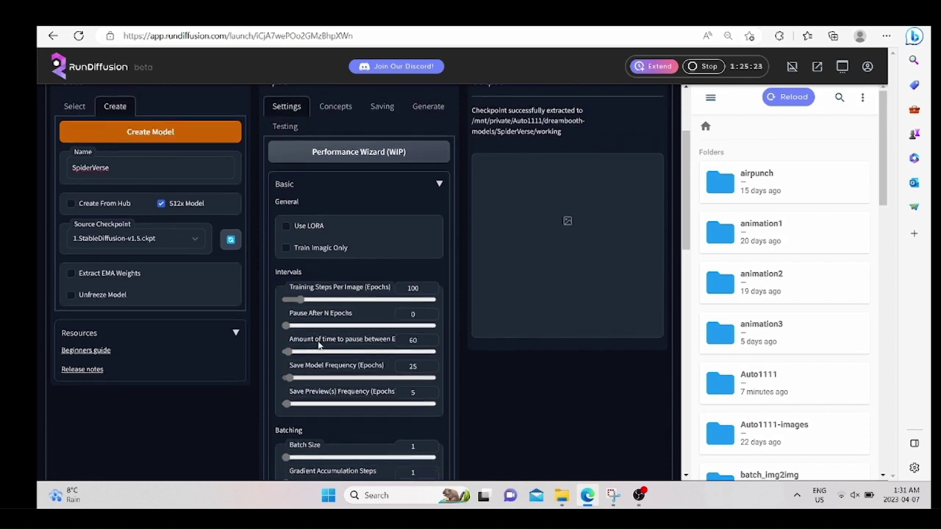
pyautogui.moveTo(319, 346)
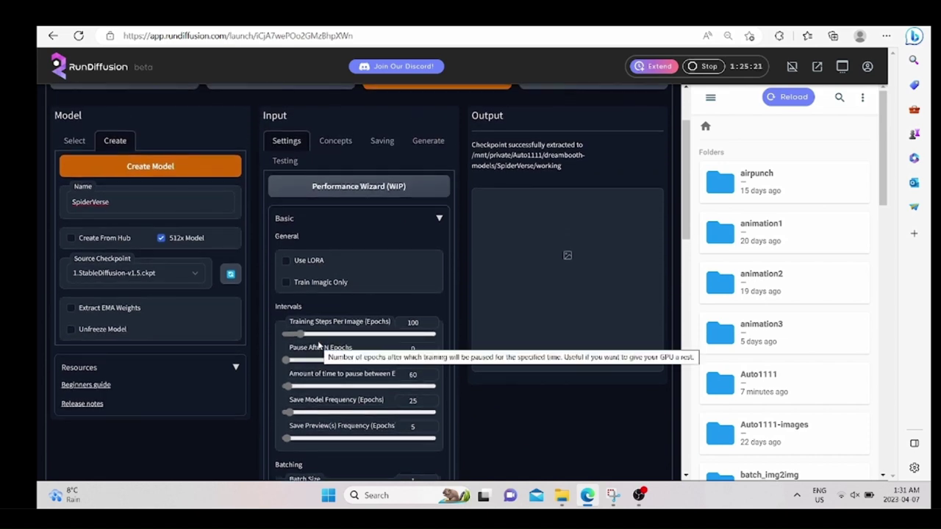
pyautogui.scroll(-1, 319, 345)
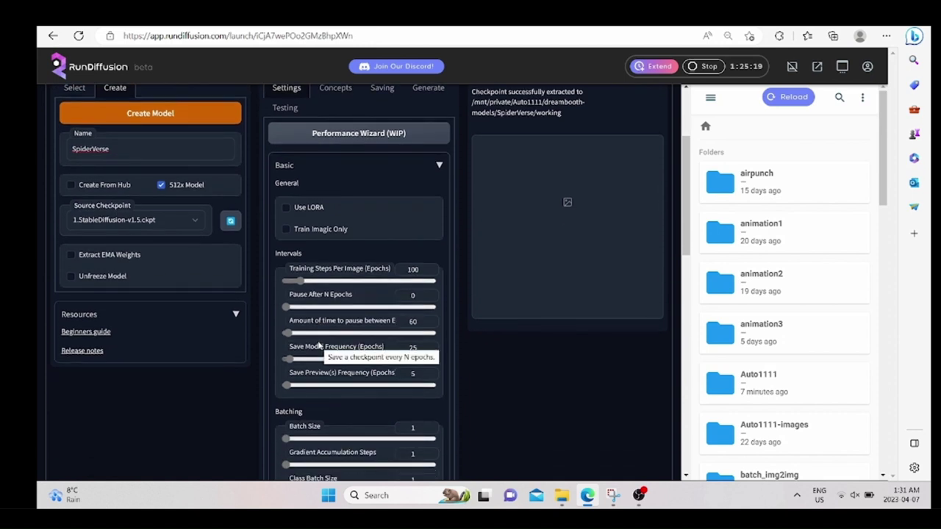
pyautogui.scroll(-1, 319, 345)
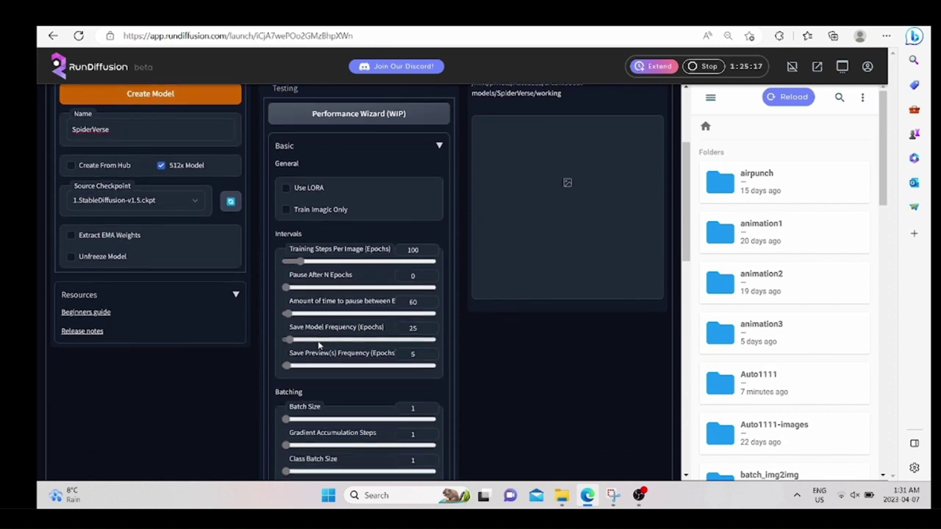
pyautogui.scroll(-1, 319, 346)
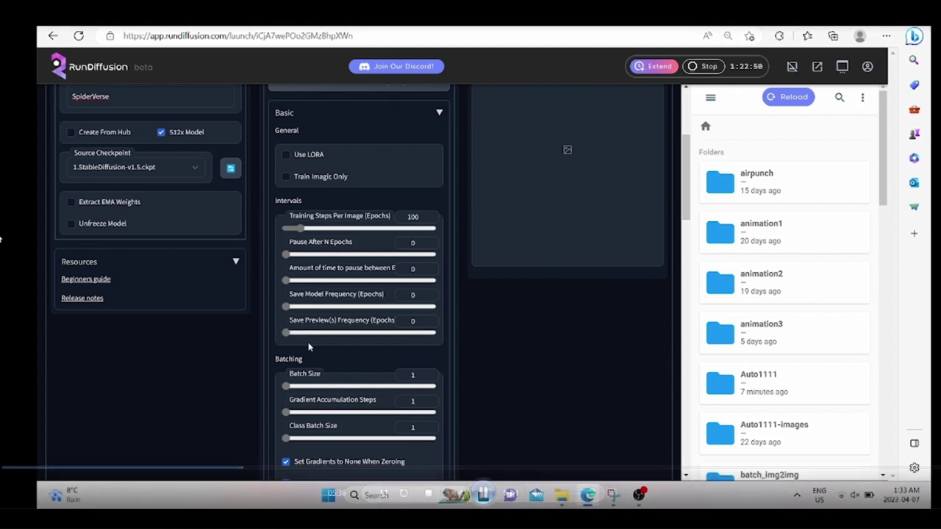
# Review the advanced settings, leaving mixed precision at fp16 and memory attention at xformers.
pyautogui.scroll(-1, 323, 356)
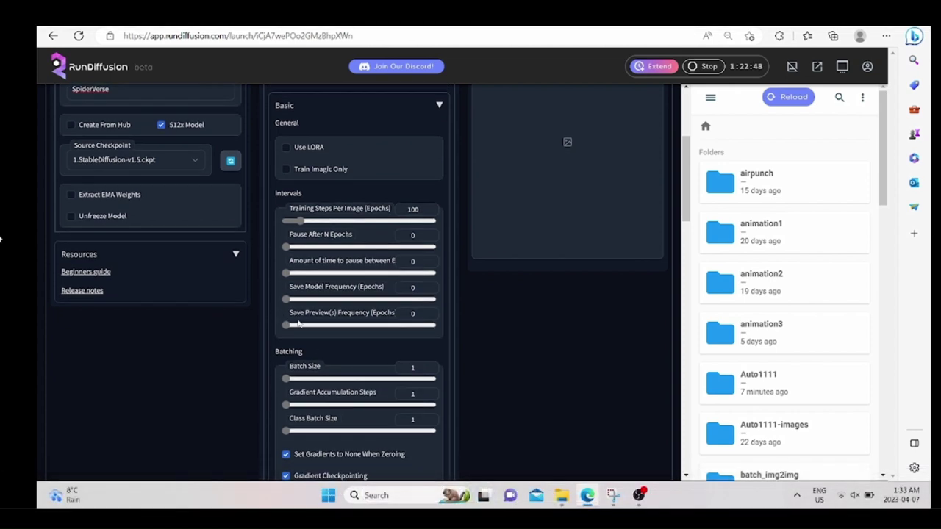
pyautogui.scroll(3, 272, 267)
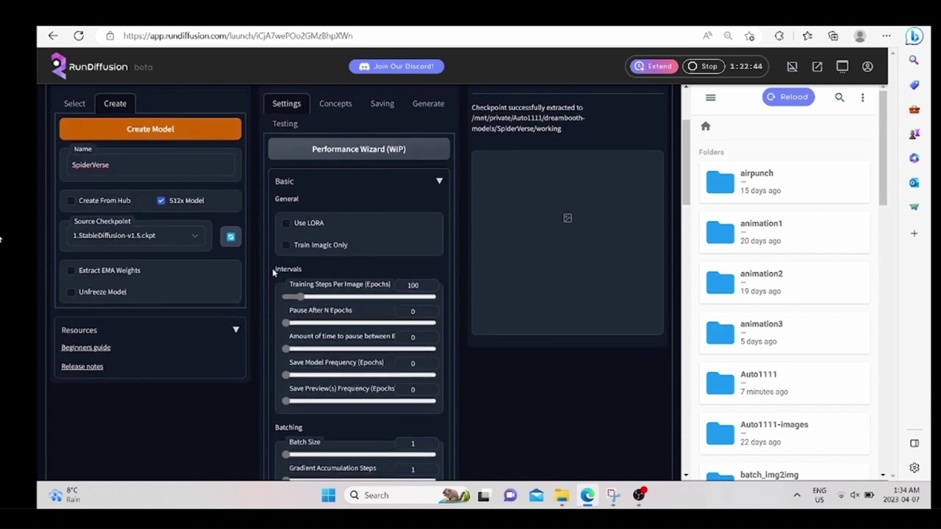
pyautogui.scroll(-5, 280, 316)
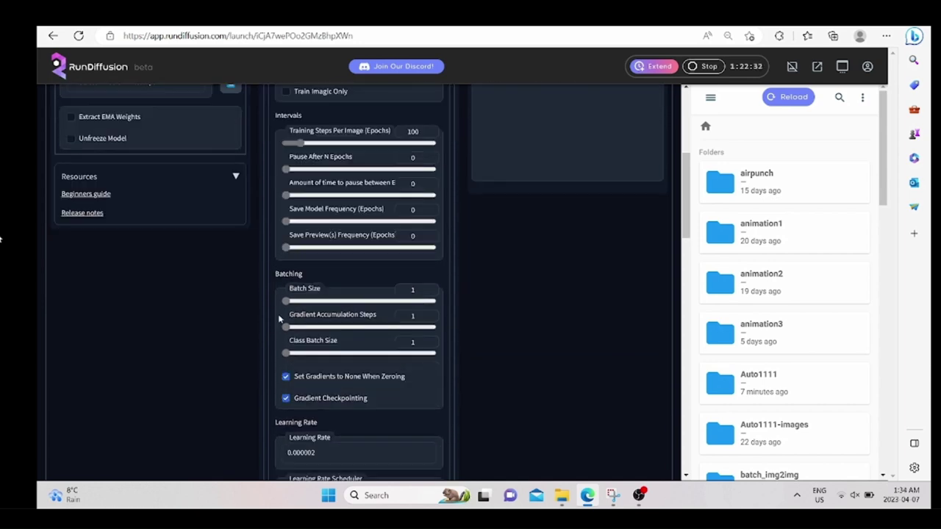
pyautogui.scroll(-3, 280, 317)
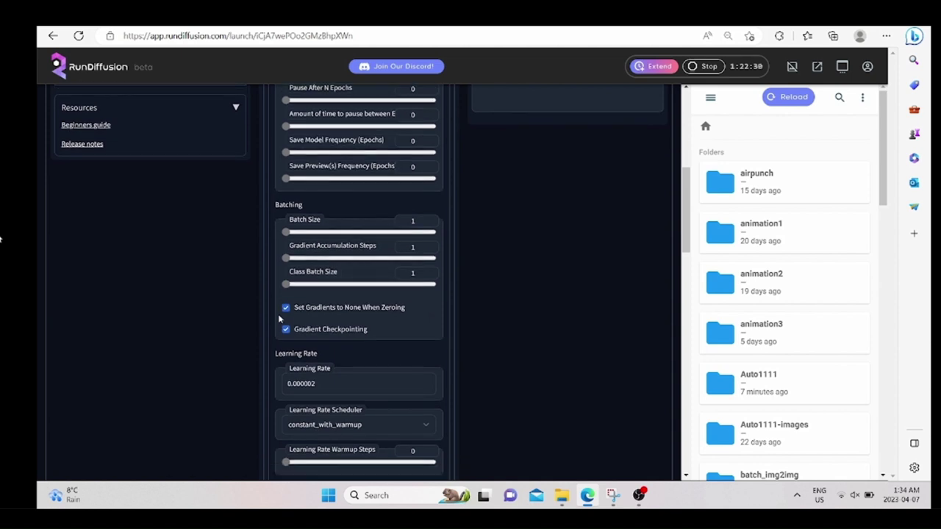
pyautogui.scroll(-3, 279, 319)
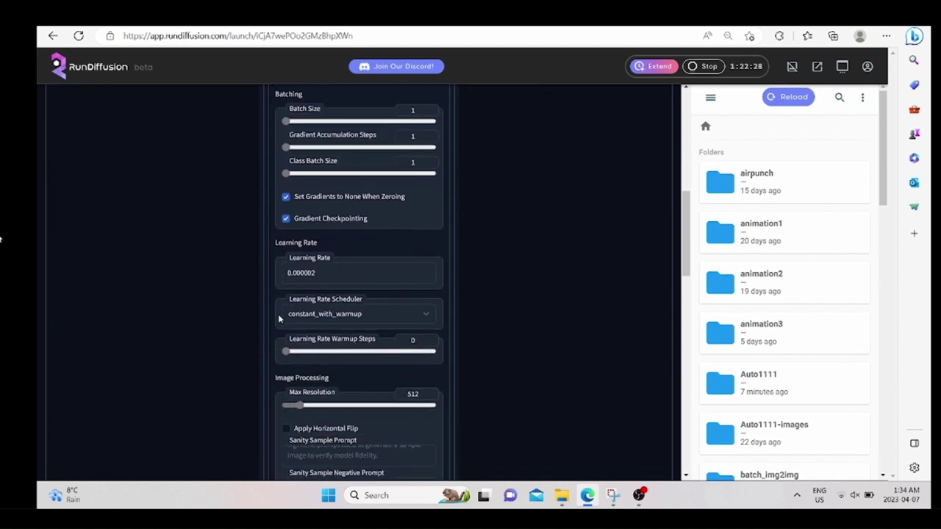
pyautogui.scroll(-7, 279, 319)
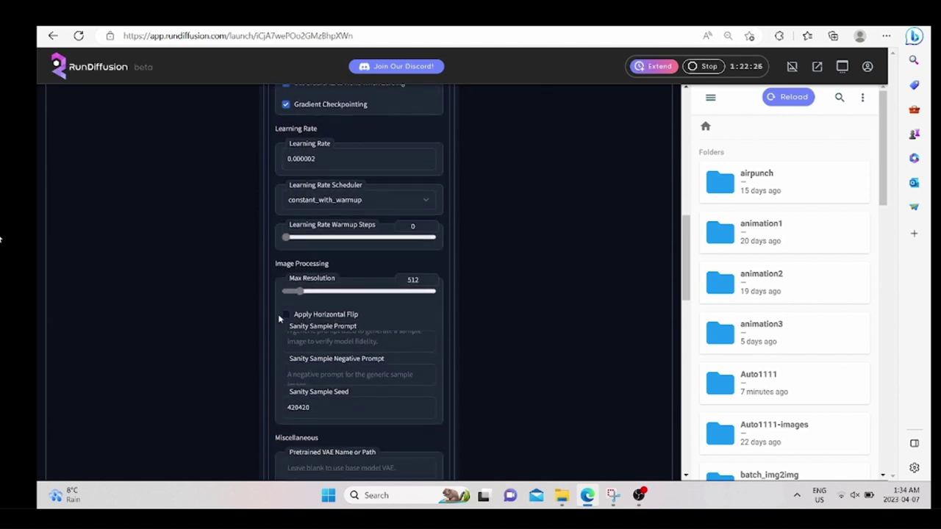
pyautogui.scroll(-8, 279, 319)
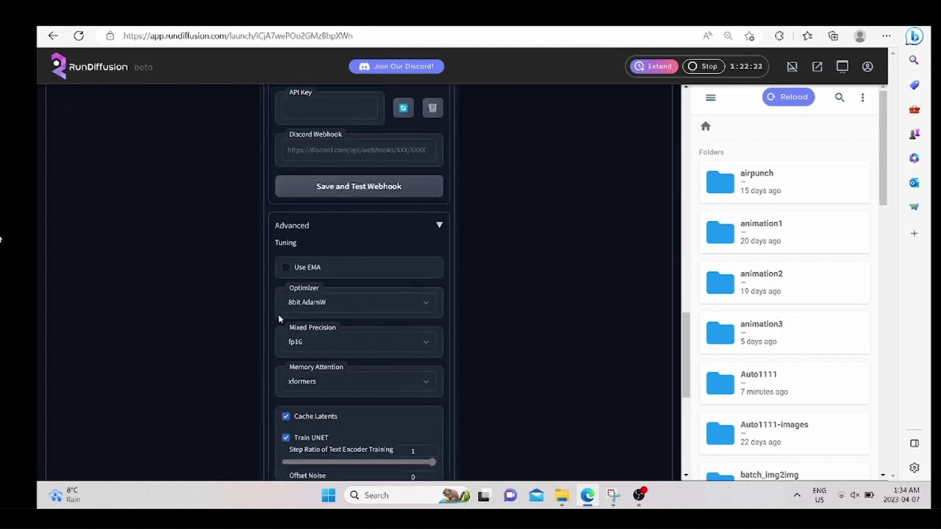
pyautogui.click(324, 342)
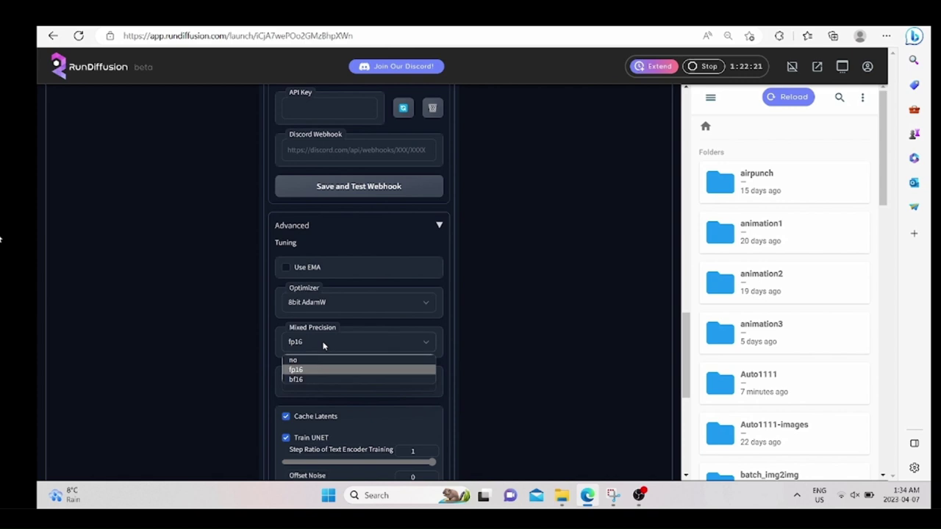
pyautogui.click(309, 377)
pyautogui.click(323, 388)
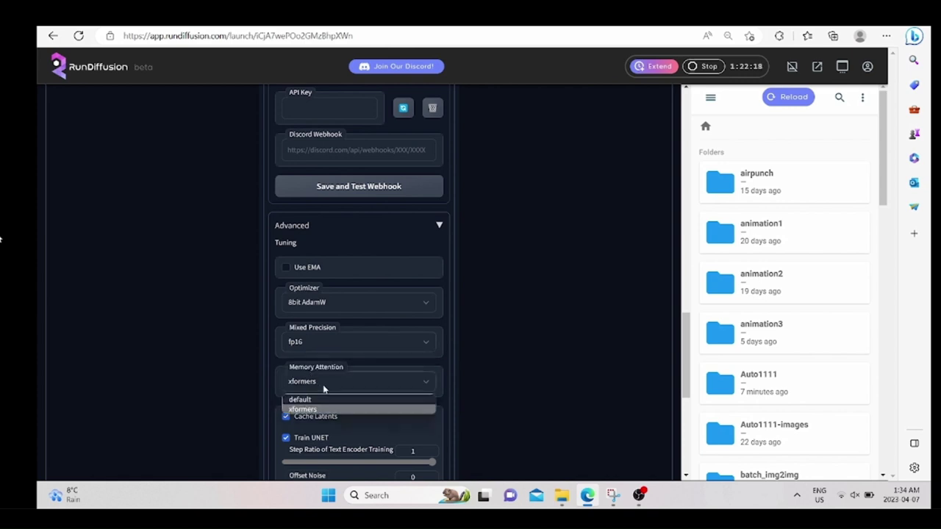
pyautogui.click(322, 410)
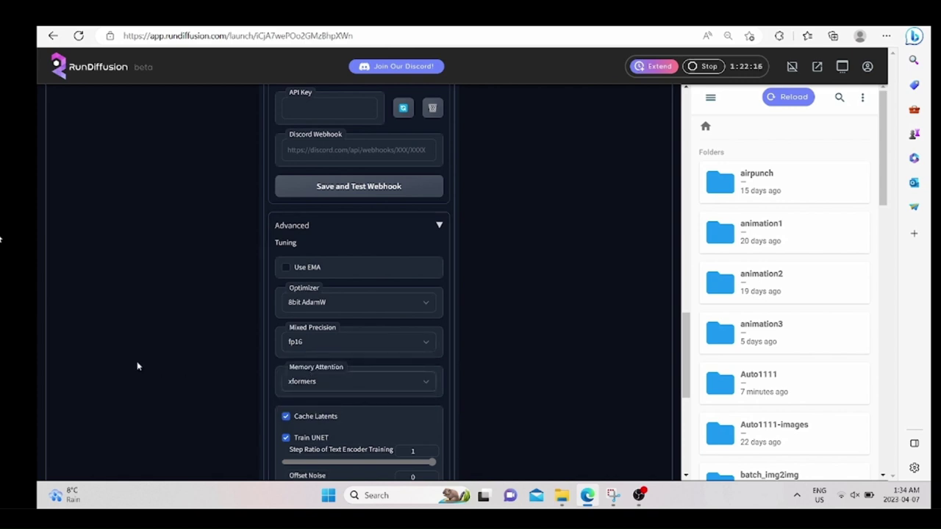
pyautogui.scroll(-2, 138, 364)
pyautogui.scroll(-5, 137, 364)
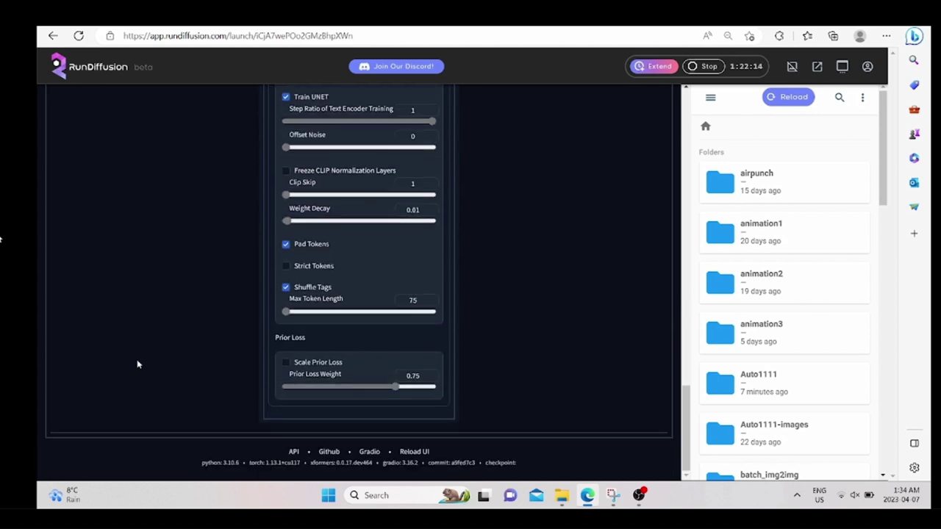
pyautogui.scroll(15, 137, 365)
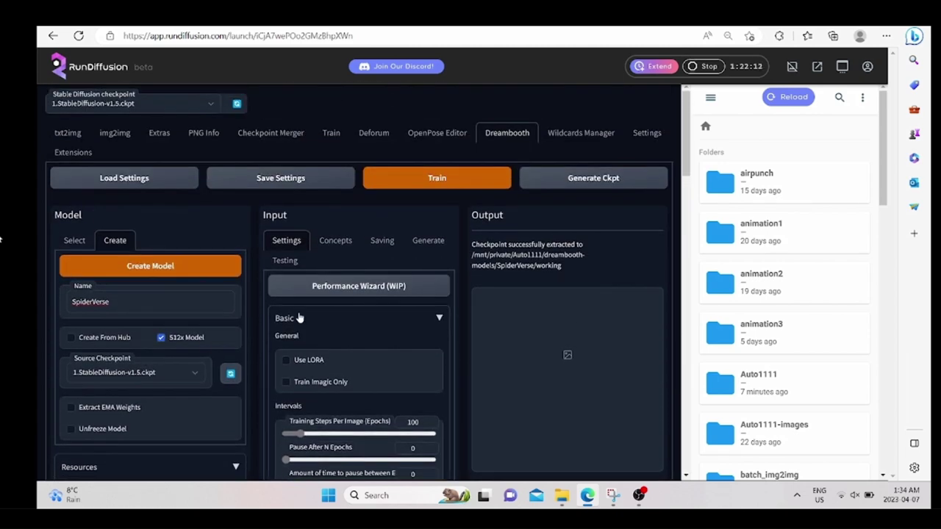
# Look over the Concepts tab with Concept 1's empty directory fields.
pyautogui.click(327, 248)
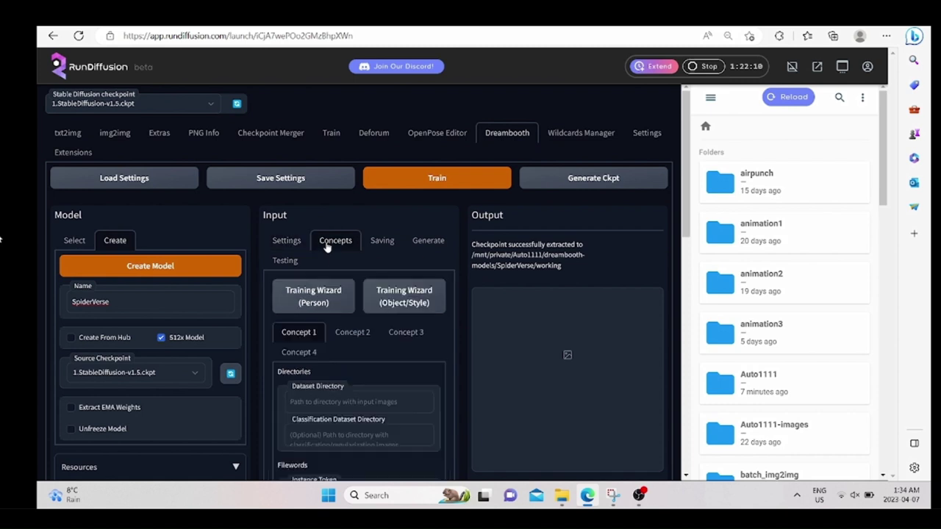
pyautogui.scroll(-1, 363, 355)
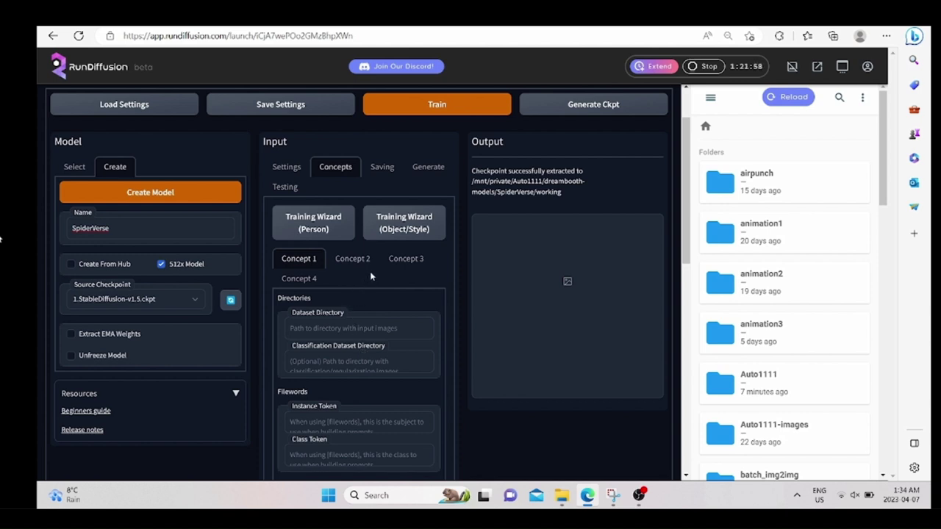
pyautogui.scroll(1, 450, 210)
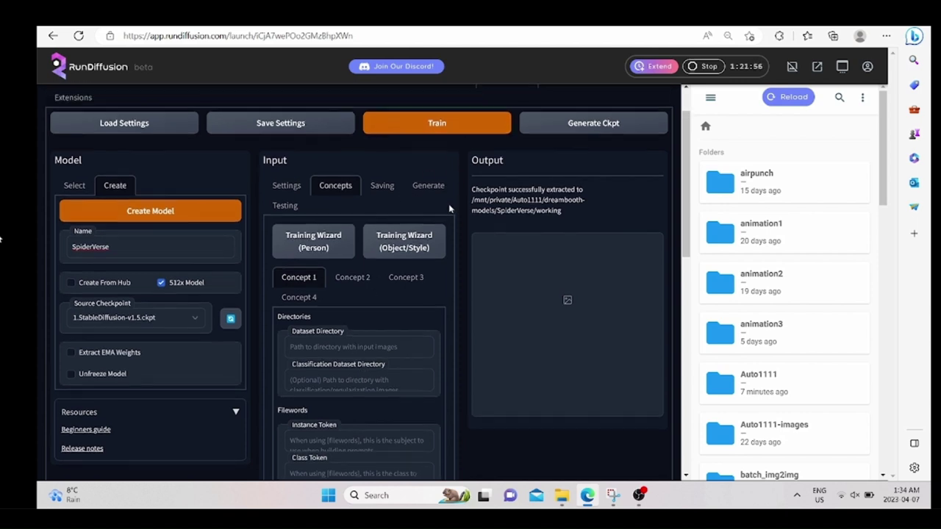
pyautogui.scroll(2, 450, 209)
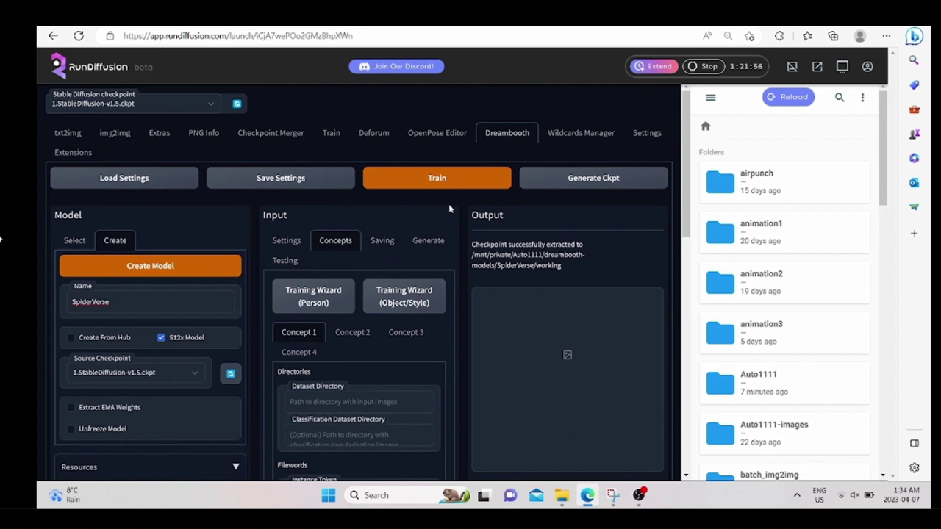
# Copy /mnt/private from Settings > Paths for saving and return to Dreambooth.
pyautogui.click(637, 136)
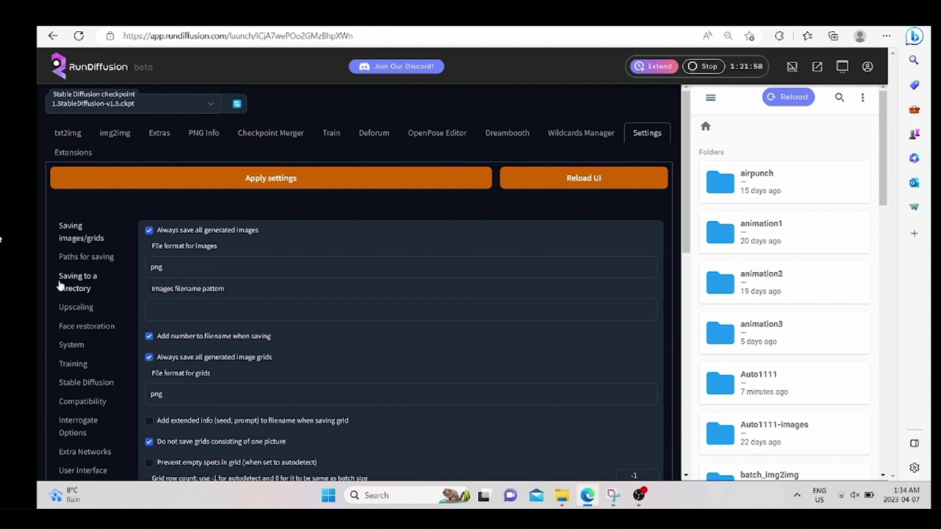
pyautogui.click(86, 259)
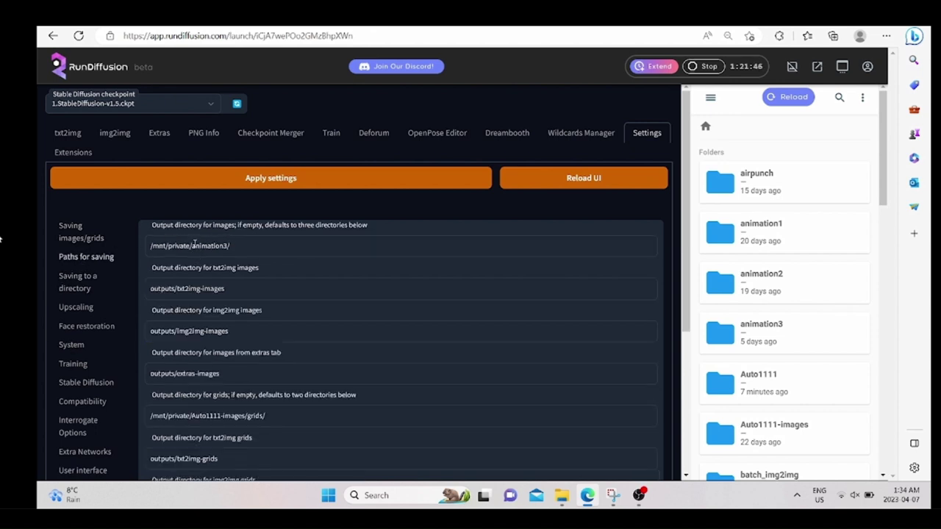
pyautogui.moveTo(190, 245); pyautogui.dragTo(130, 247)
pyautogui.hotkey('ctrl', 'c')
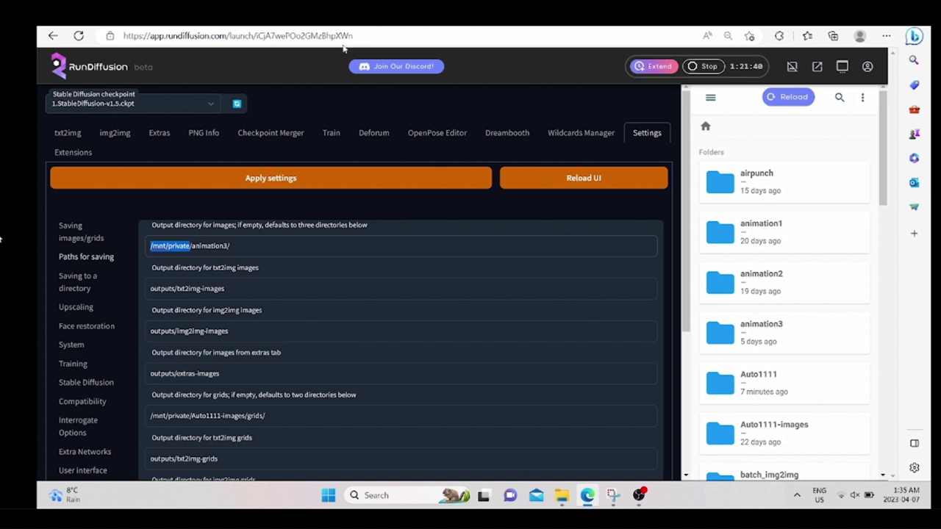
pyautogui.click(500, 133)
# Paste /mnt/private/ into Concept 1's Dataset and Classification Dataset Directory fields.
pyautogui.scroll(-2, 332, 401)
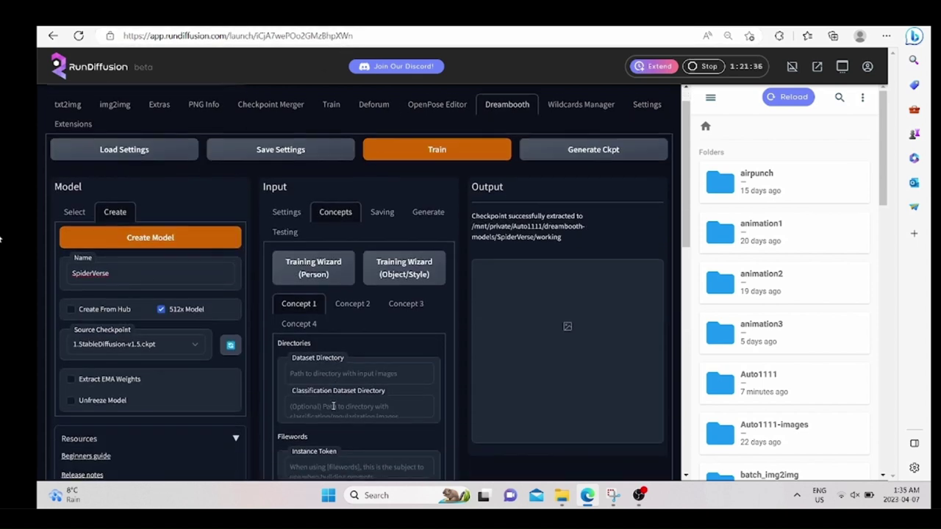
pyautogui.click(331, 336)
pyautogui.hotkey('ctrl', 'v')
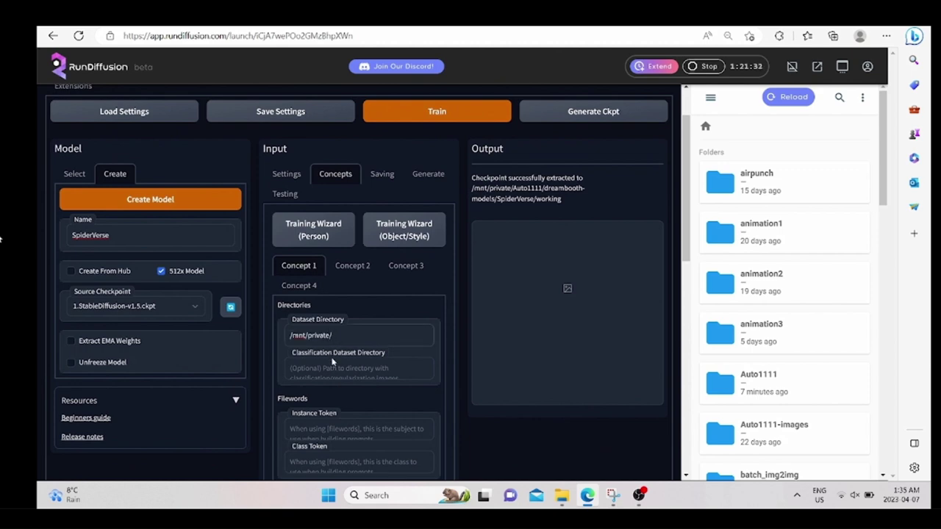
pyautogui.click(331, 368)
pyautogui.hotkey('ctrl', 'v')
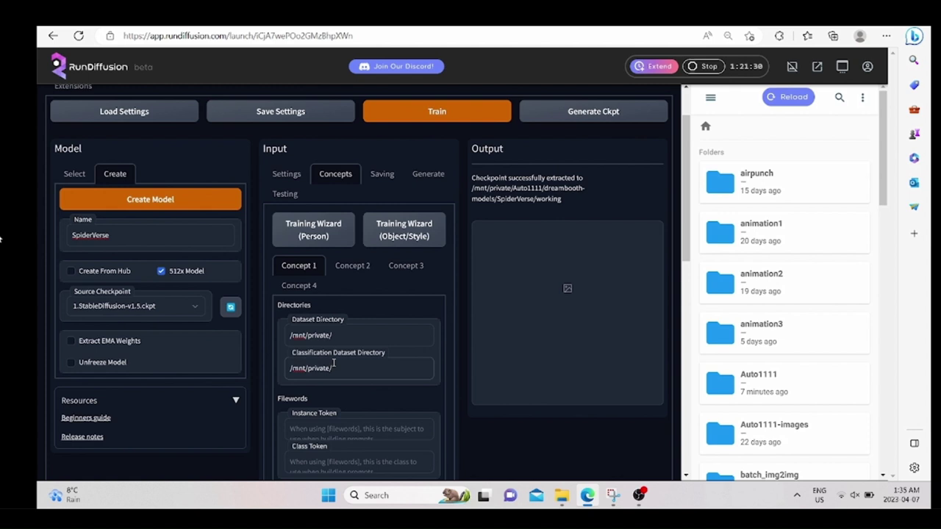
pyautogui.click(347, 337)
pyautogui.hotkey('ctrl', 'Tab')
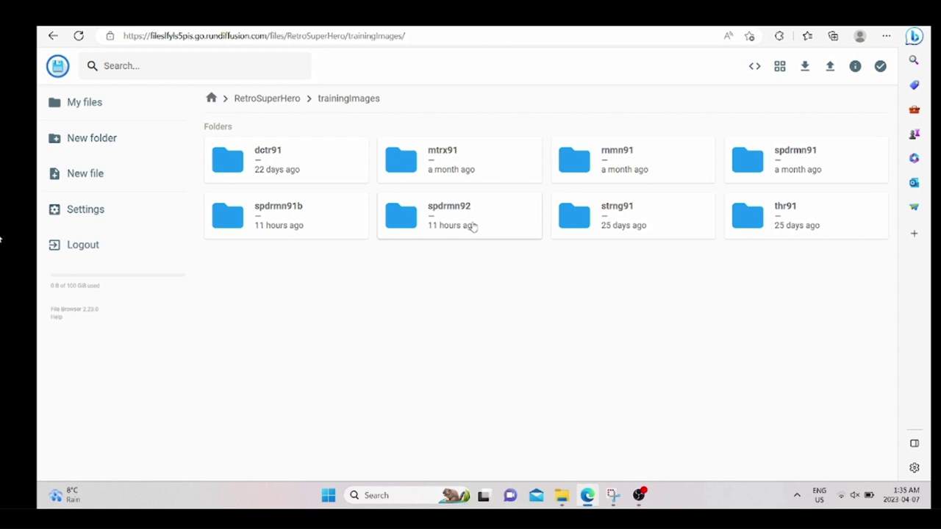
# Set Concept 1's dataset directory to /mnt/private/RetroSuperHero/trainingImages/spdrmn91b/ using the browser path.
pyautogui.click(294, 230)
pyautogui.click(294, 230)
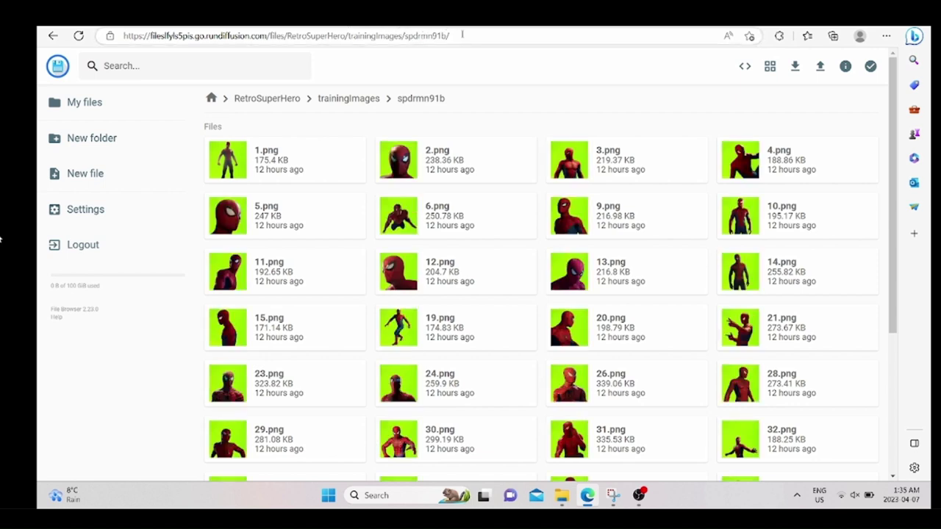
pyautogui.moveTo(463, 35); pyautogui.dragTo(286, 43)
pyautogui.hotkey('ctrl', 'c')
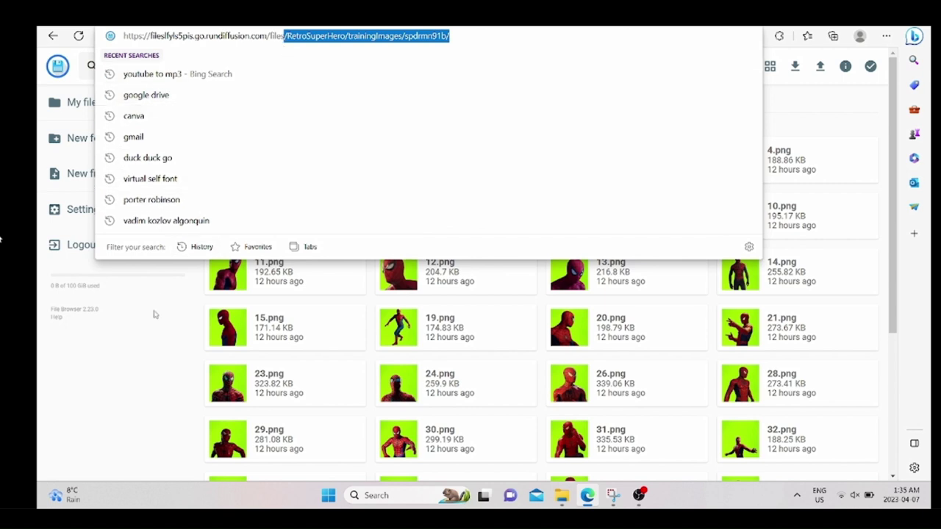
pyautogui.click(168, 372)
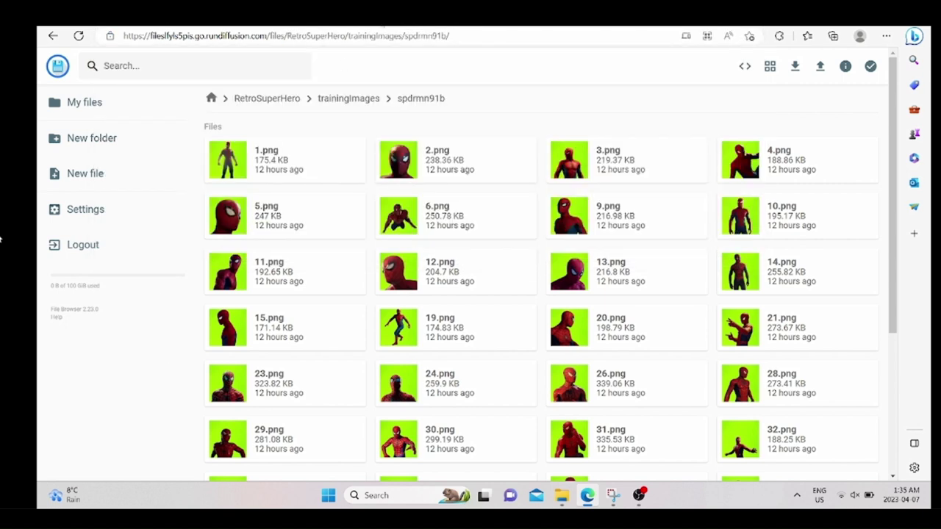
pyautogui.hotkey('alt', 'Tab')
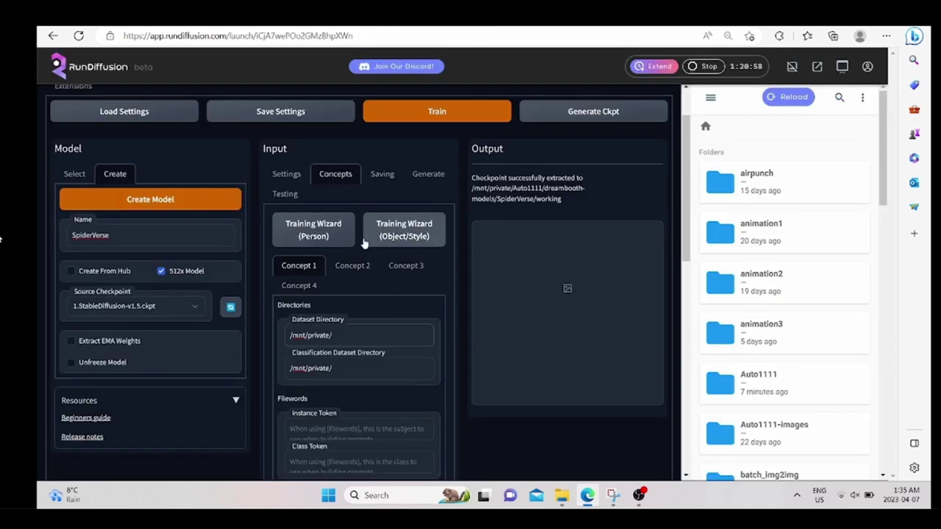
pyautogui.hotkey('ctrl', 'v')
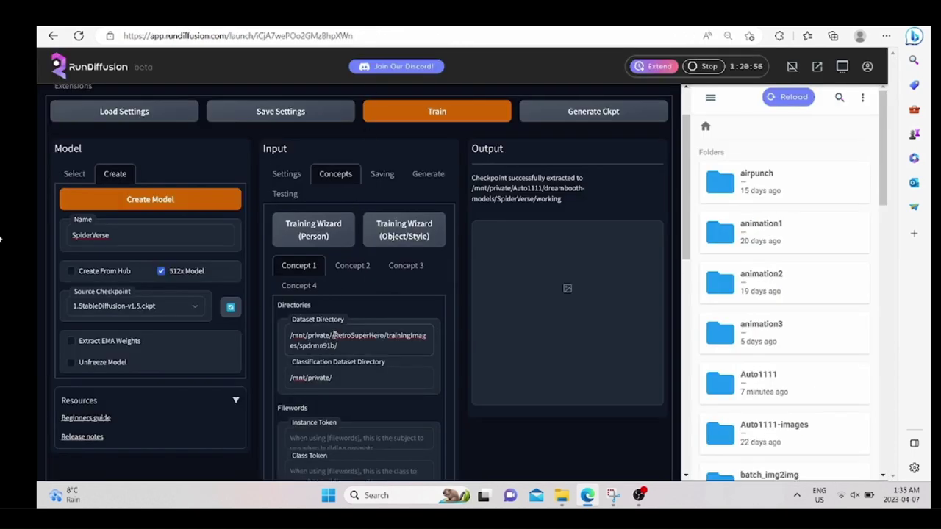
pyautogui.press('BackSpace')
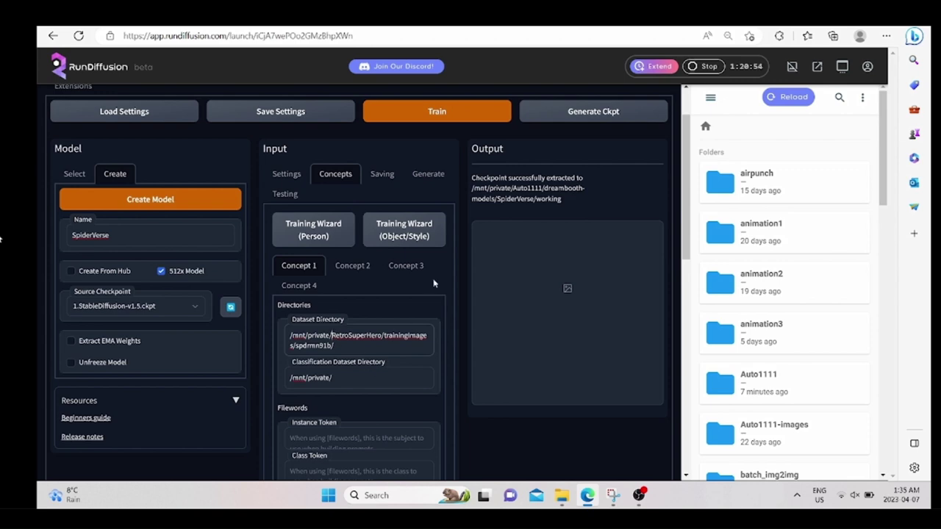
pyautogui.hotkey('alt', 'Tab')
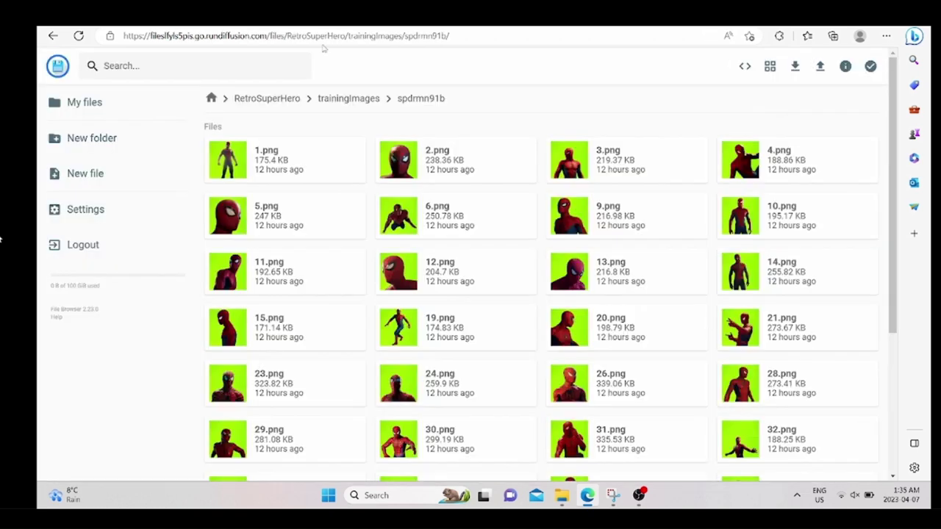
# Navigate the file browser up to RetroSuperHero, then into trainingReff/man.
pyautogui.click(347, 98)
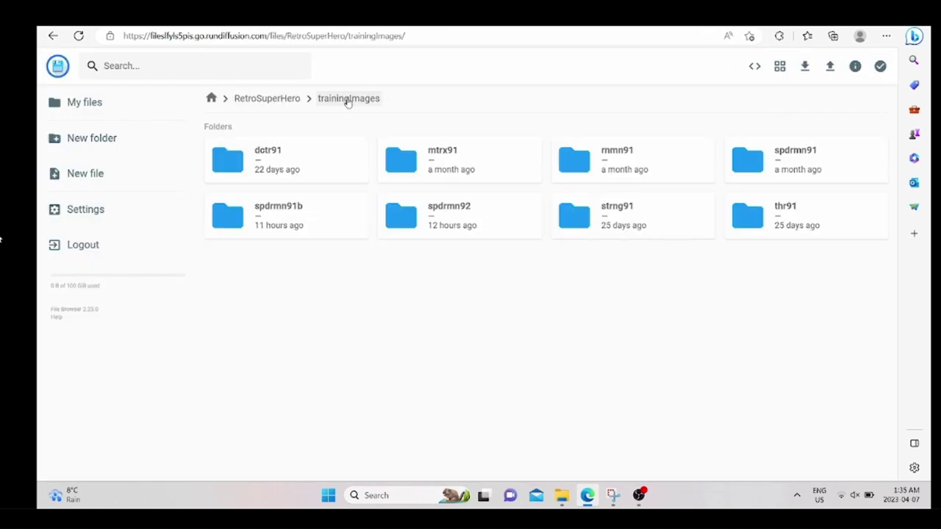
pyautogui.click(273, 101)
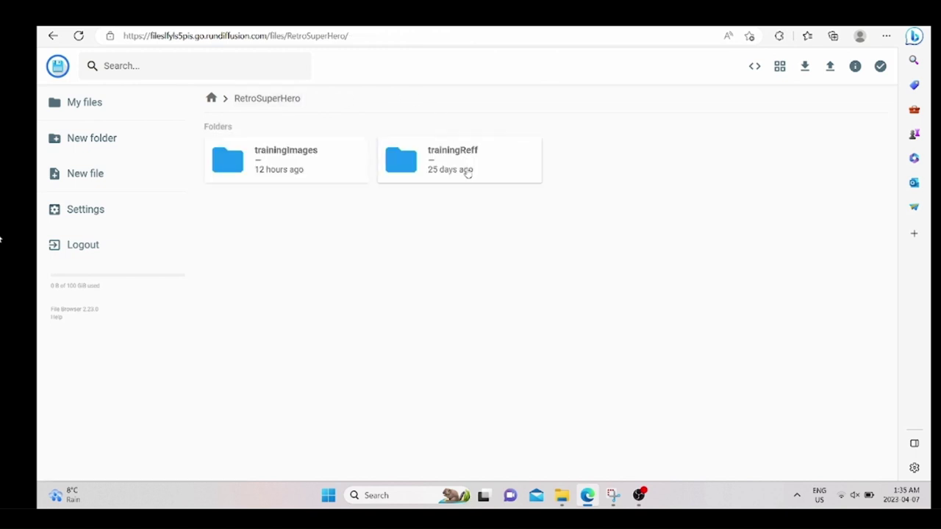
pyautogui.doubleClick(466, 171)
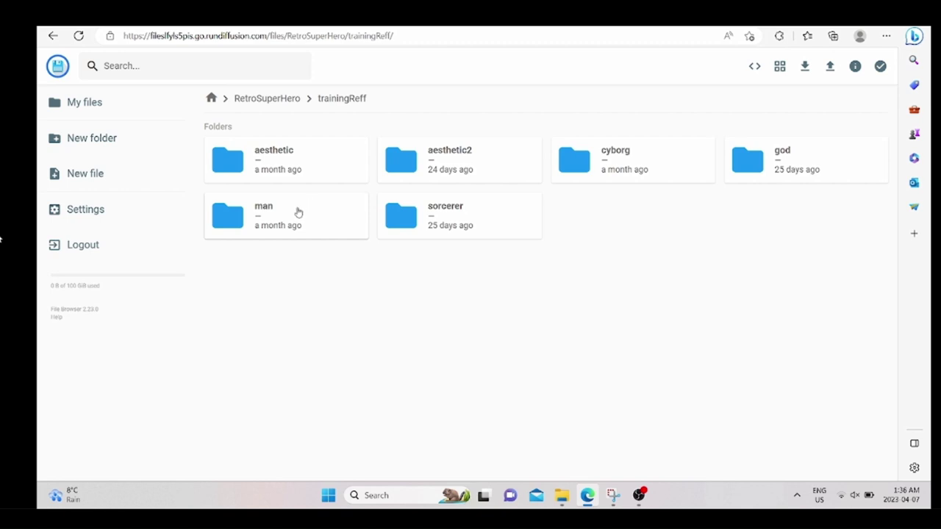
pyautogui.doubleClick(298, 213)
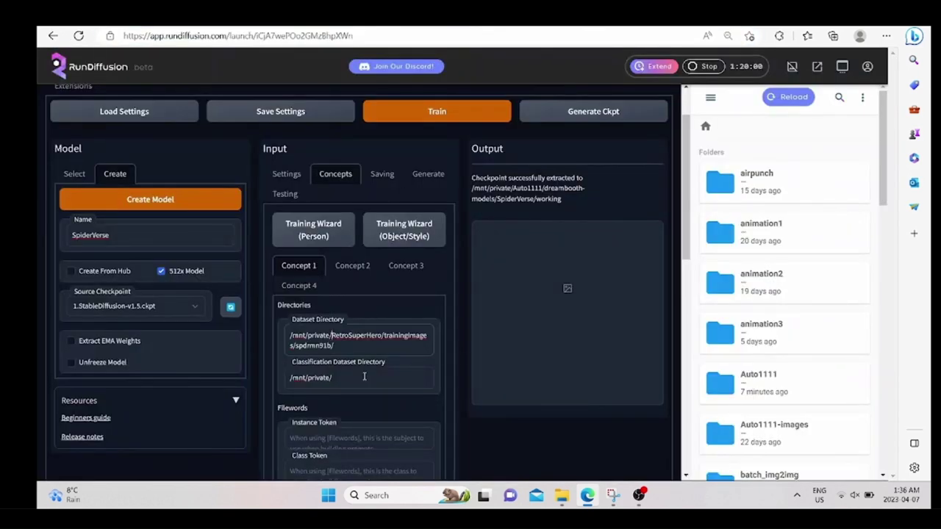
# Paste the path into Concept 1's classification directory and remove the double slash, giving /mnt/private/RetroSuperHero/trainingReff/man/.
pyautogui.click(363, 377)
pyautogui.write('/RetroSuperHero/trainingReff/man/')
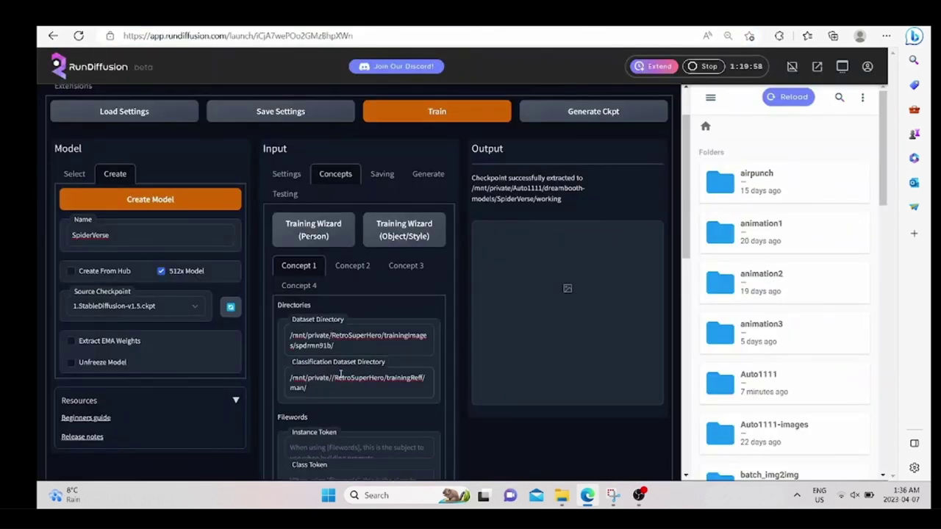
pyautogui.click(333, 378)
pyautogui.press('BackSpace')
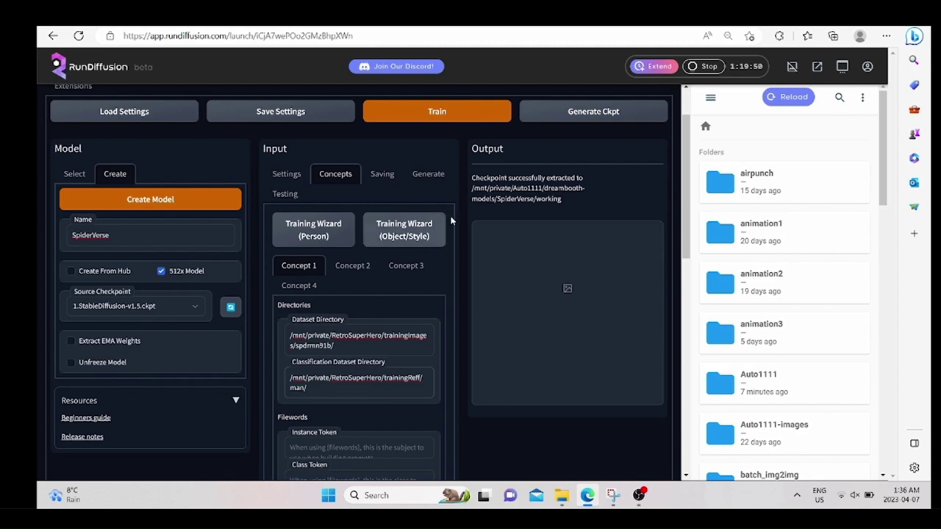
pyautogui.hotkey('ctrl', 'Tab')
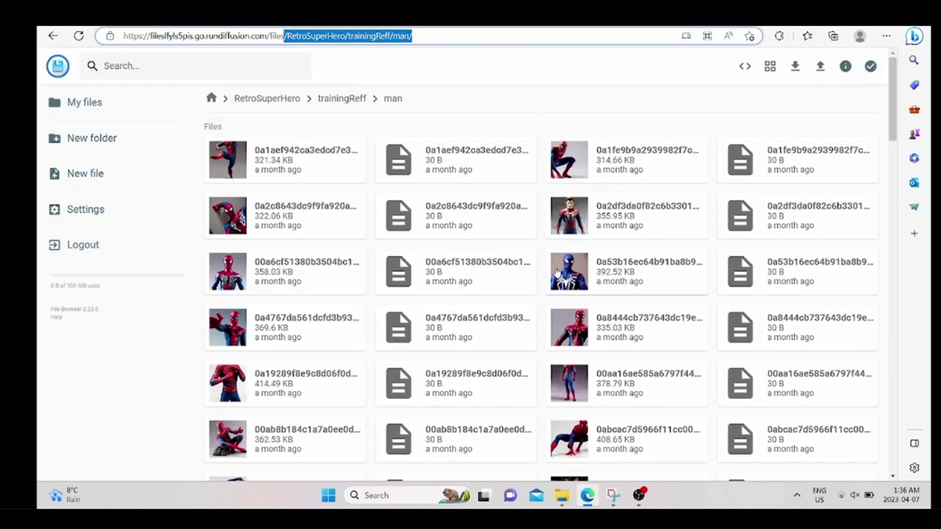
# Scroll through the man reference images in the File Browser.
pyautogui.scroll(-10, 557, 274)
pyautogui.scroll(-15, 556, 273)
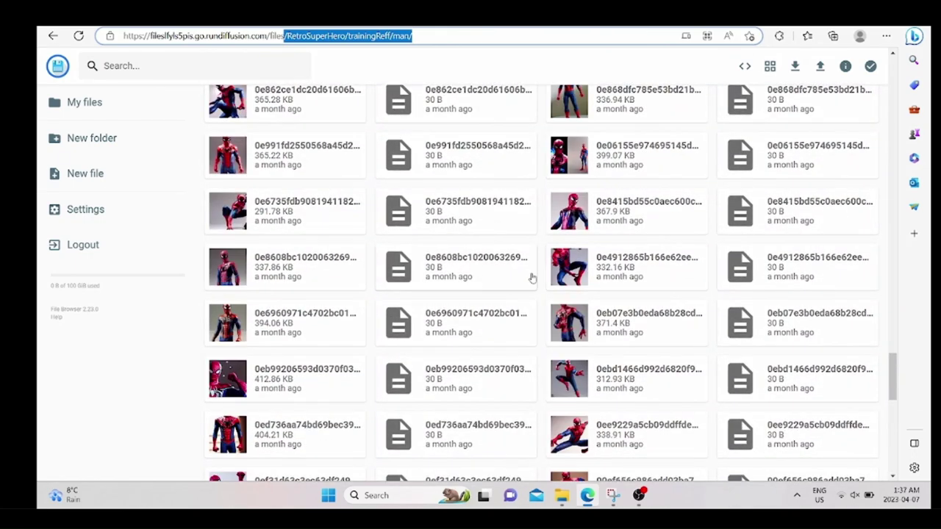
pyautogui.scroll(-10, 531, 275)
pyautogui.scroll(-5, 513, 289)
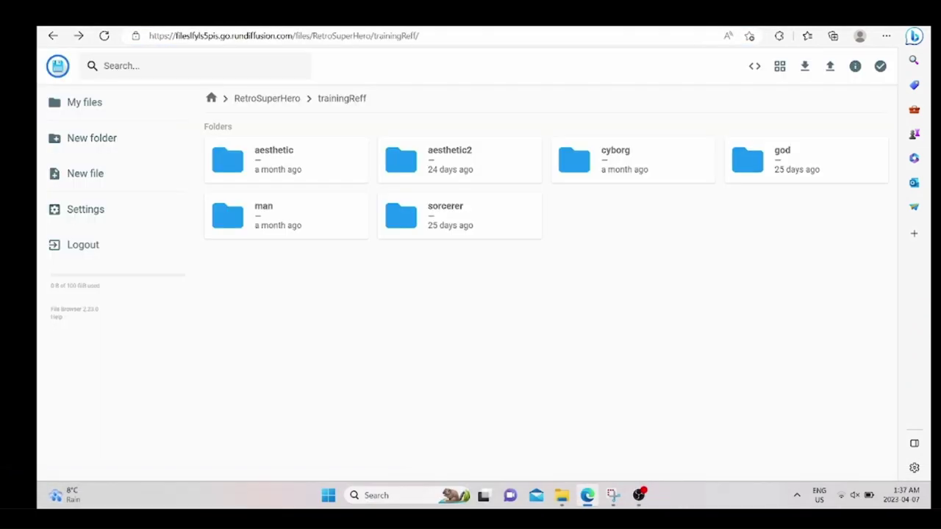
# Open the aesthetic2 reference folder, browse it, and select its folder path in the address bar.
pyautogui.doubleClick(432, 157)
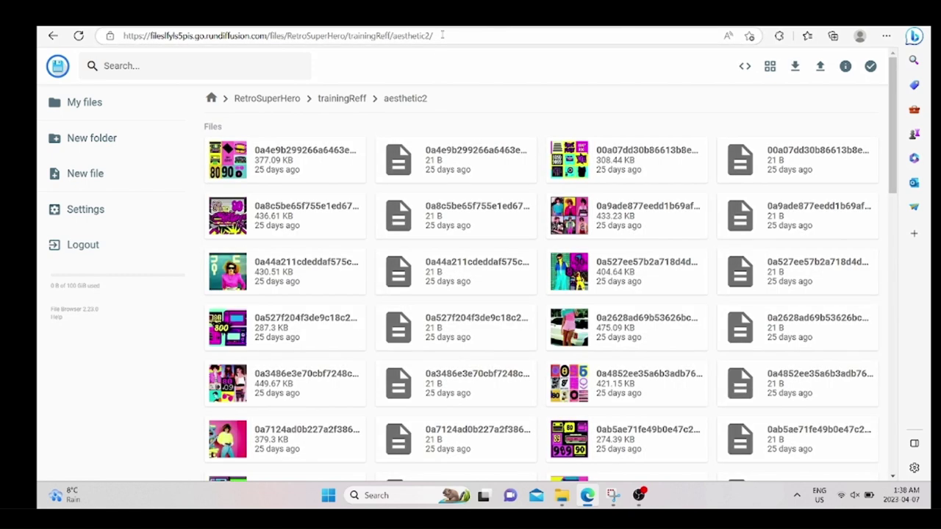
pyautogui.scroll(-10, 536, 154)
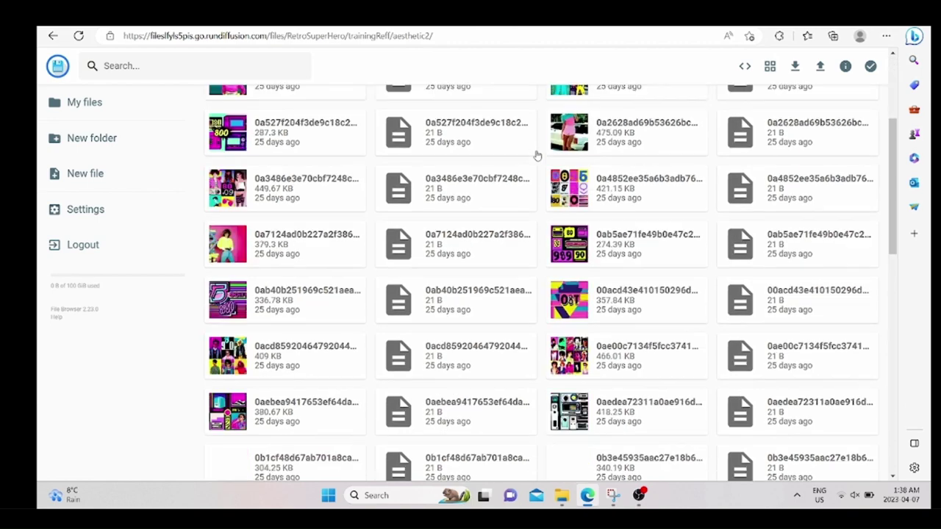
pyautogui.scroll(10, 537, 154)
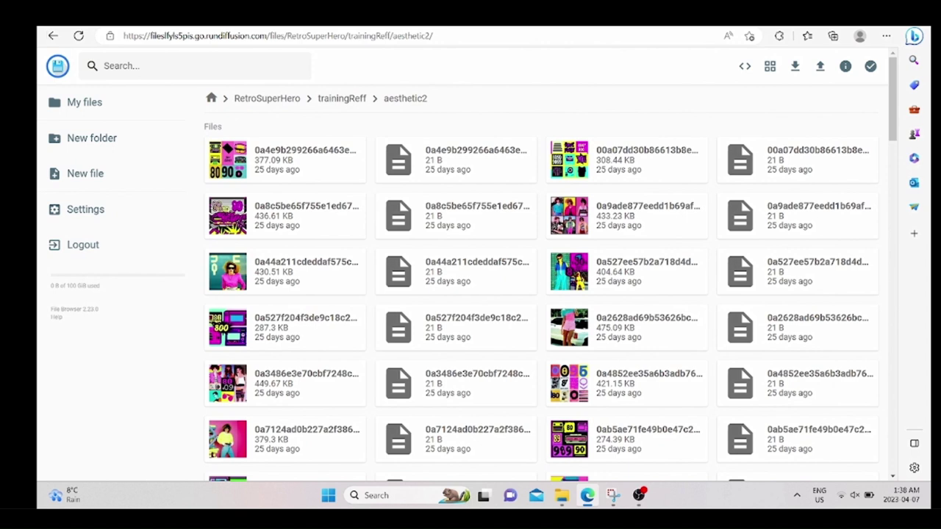
pyautogui.moveTo(440, 35); pyautogui.dragTo(286, 69)
pyautogui.moveTo(435, 471)
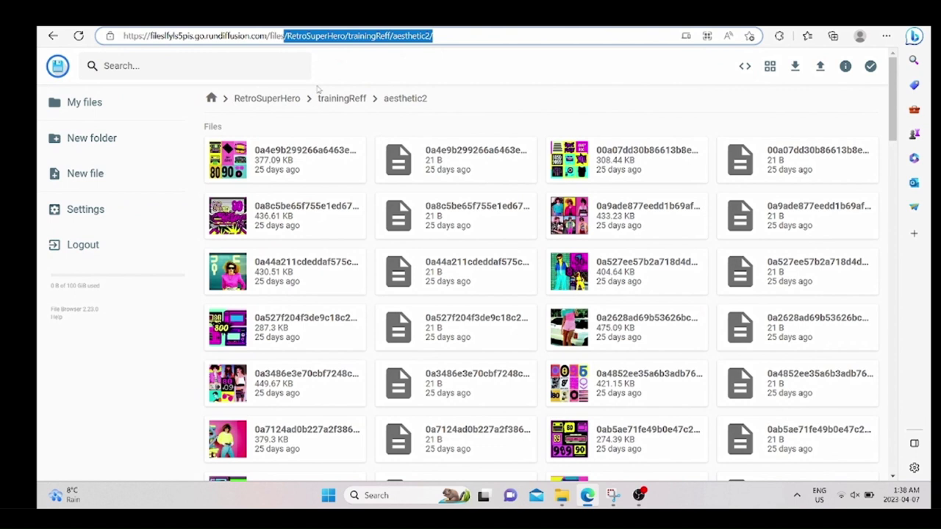
# Browse from RetroSuperHero into trainingImages, check spdrmn91b, then open the spdrmn92 folder.
pyautogui.click(335, 98)
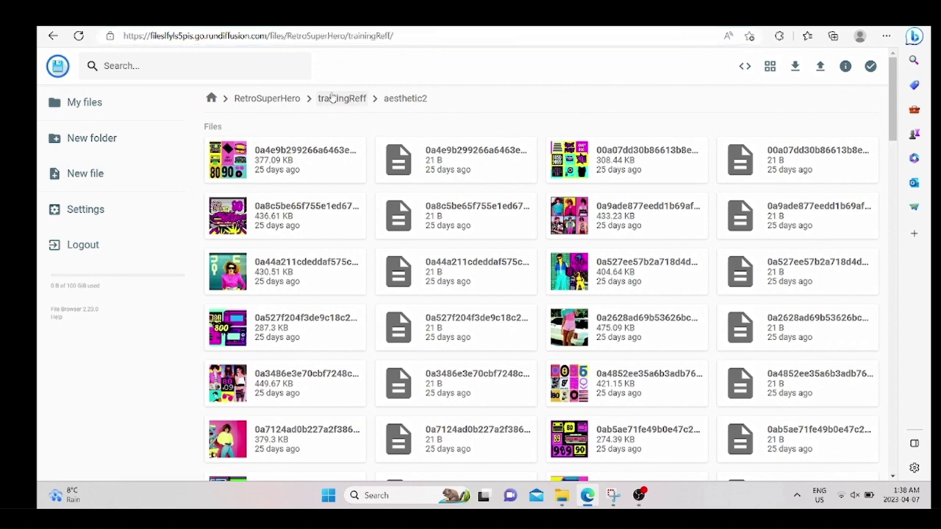
pyautogui.click(282, 102)
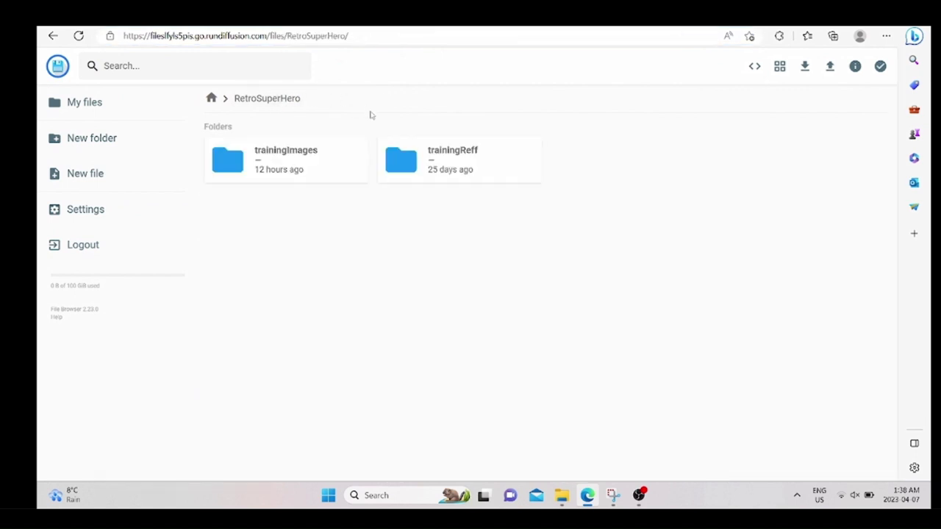
pyautogui.doubleClick(314, 178)
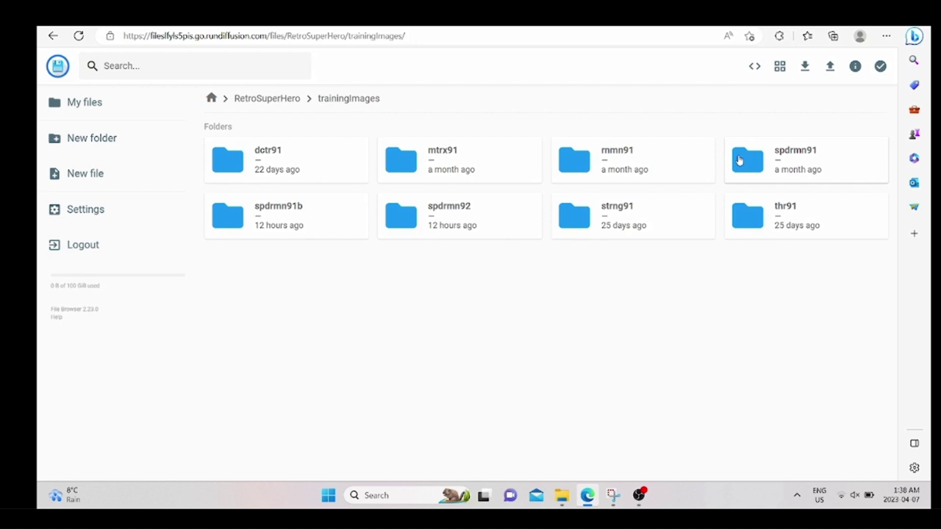
pyautogui.click(318, 224)
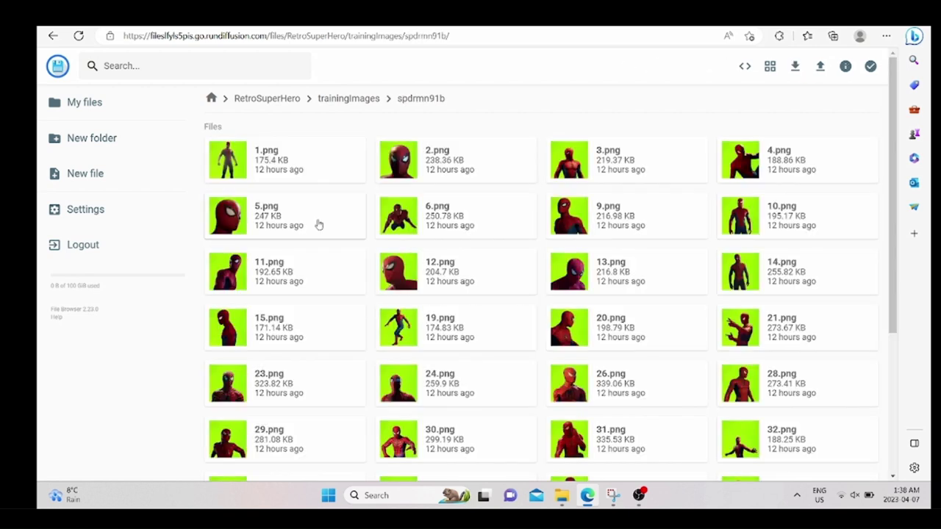
pyautogui.scroll(-3, 318, 224)
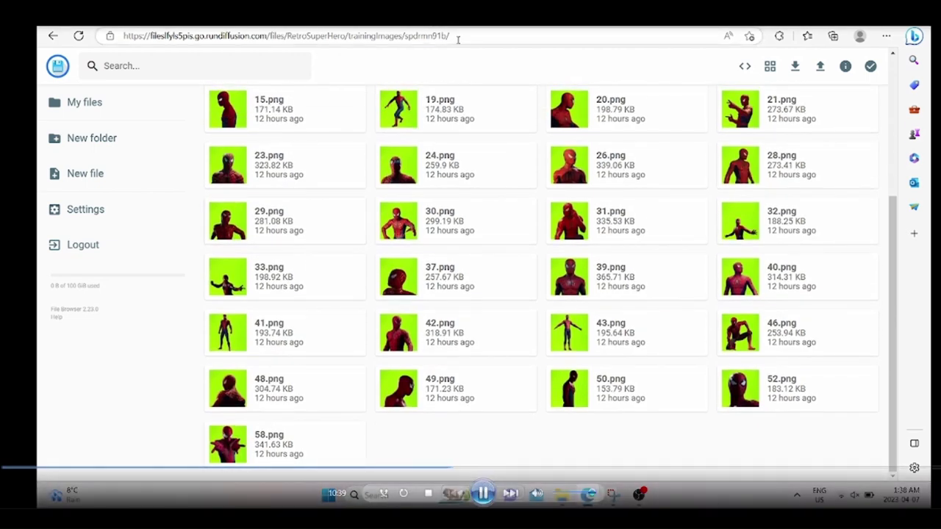
pyautogui.click(53, 36)
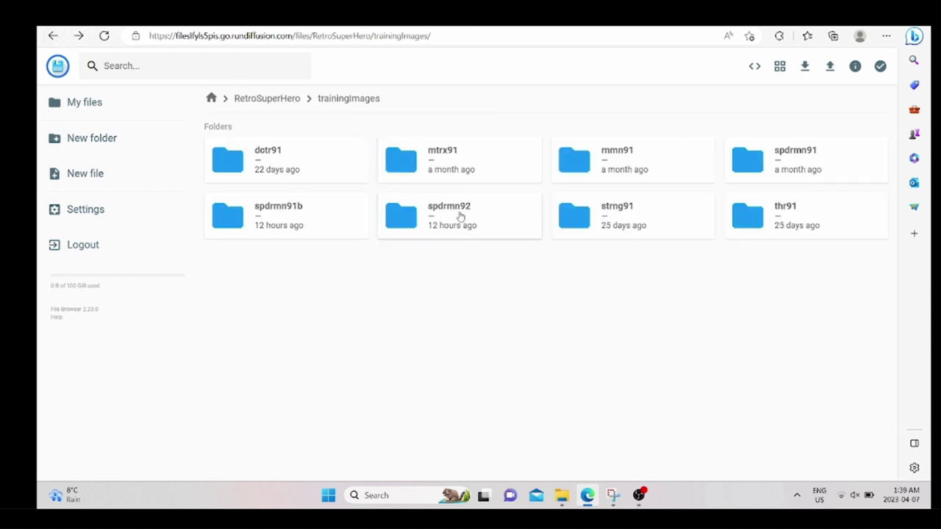
pyautogui.doubleClick(460, 215)
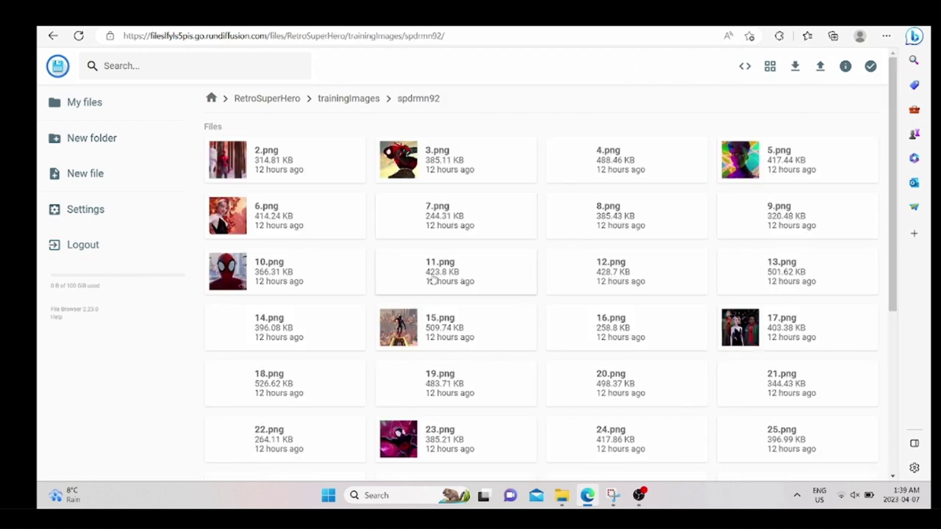
pyautogui.scroll(-2, 434, 264)
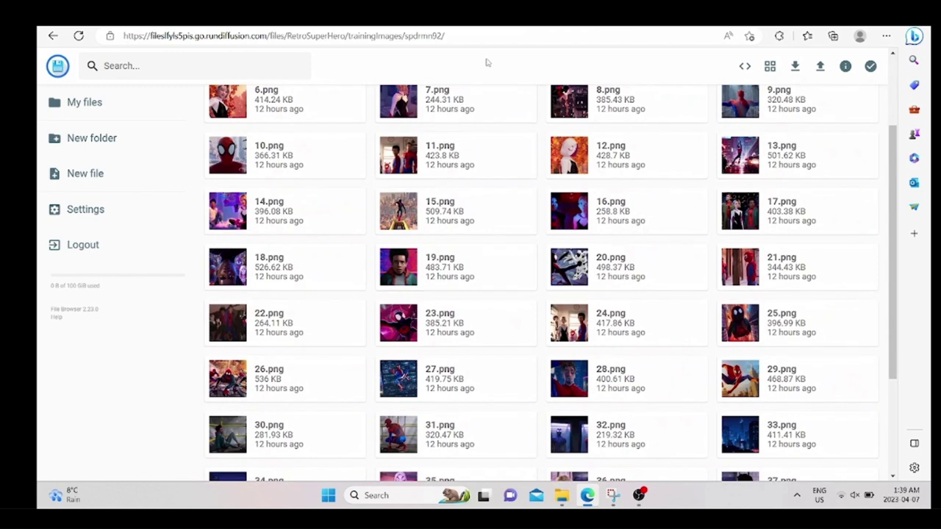
# Copy the spdrmn92 folder path and paste it into Concept 2's Dataset Directory.
pyautogui.moveTo(471, 42); pyautogui.dragTo(283, 51)
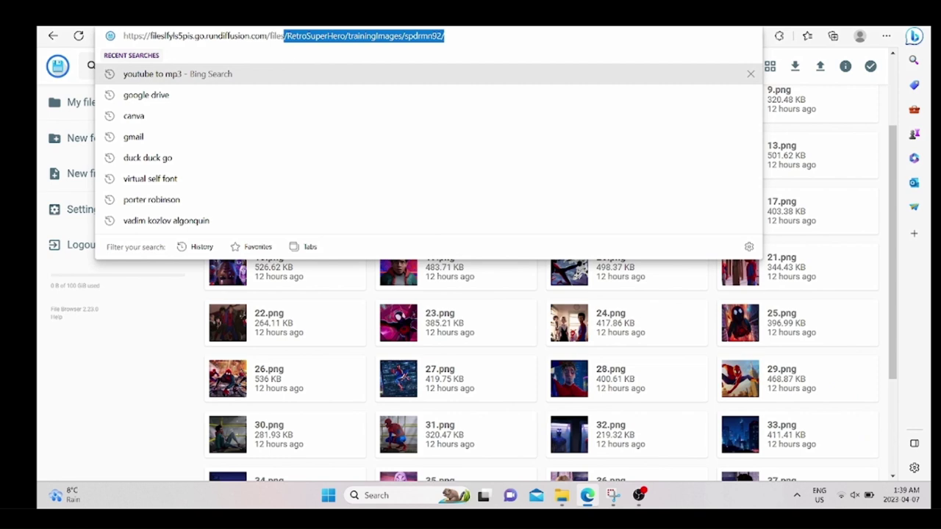
pyautogui.hotkey('ctrl', 'c')
pyautogui.hotkey('ctrl', 'Tab')
pyautogui.click(331, 336)
pyautogui.hotkey('ctrl', 'v')
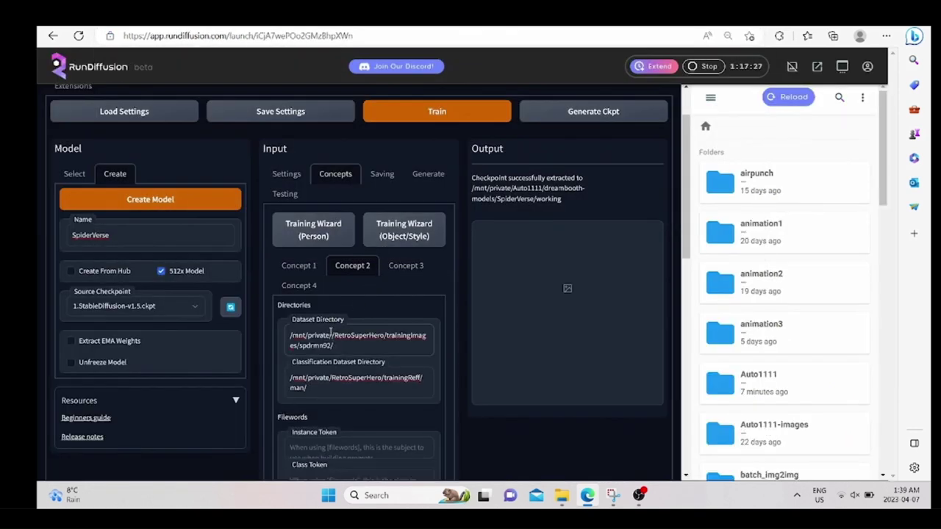
# Remove the extra slash so Concept 2's dataset reads /mnt/private/RetroSuperHero/trainingImages/spdrmn92/.
pyautogui.click(335, 336)
pyautogui.press('BackSpace')
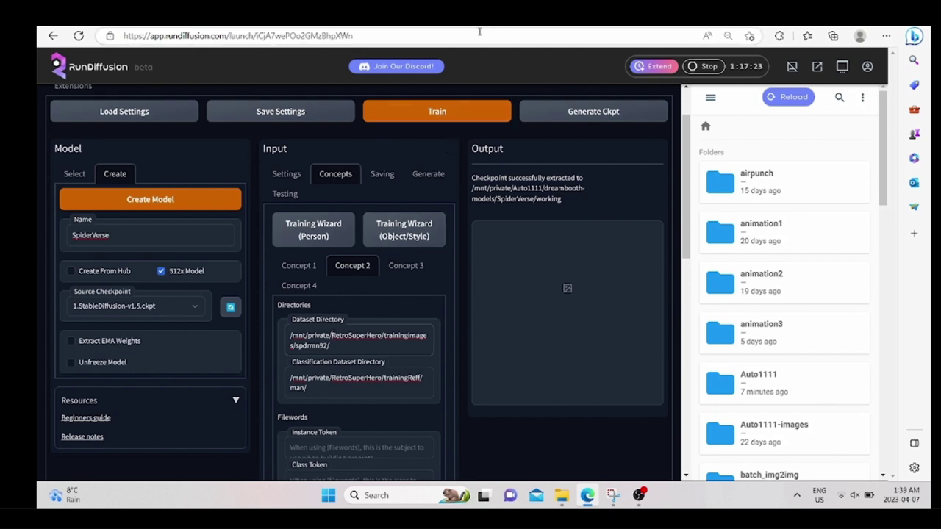
pyautogui.hotkey('ctrl', 'Tab')
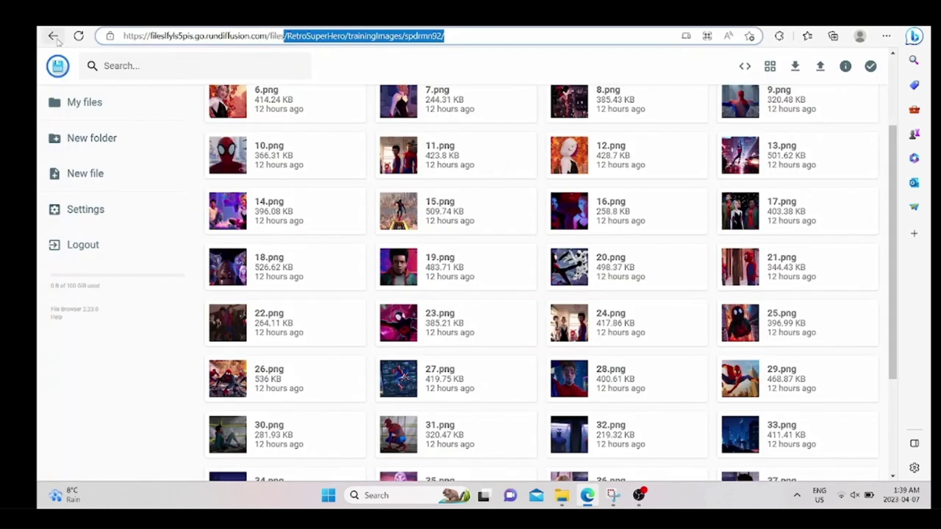
# Check the spdrmn91b folder path and confirm Concept 1's dataset directory points to spdrmn91b.
pyautogui.click(55, 37)
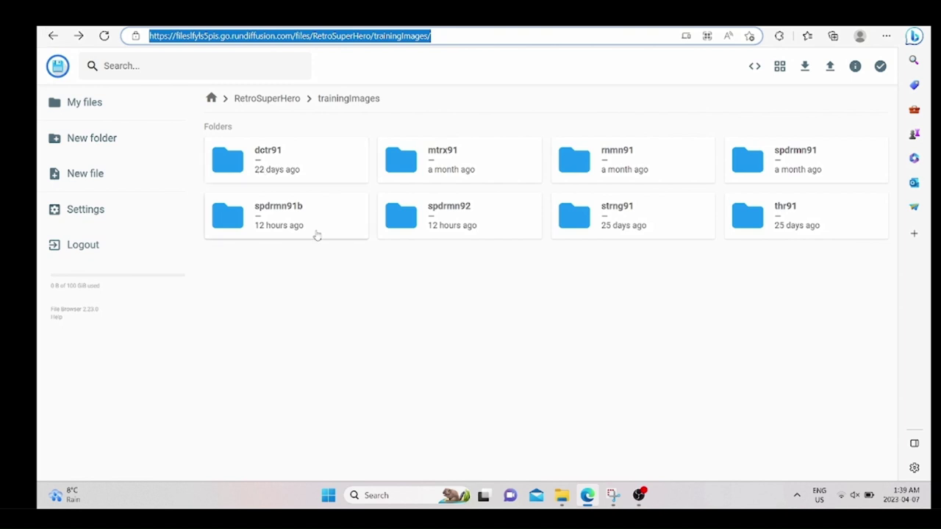
pyautogui.doubleClick(317, 234)
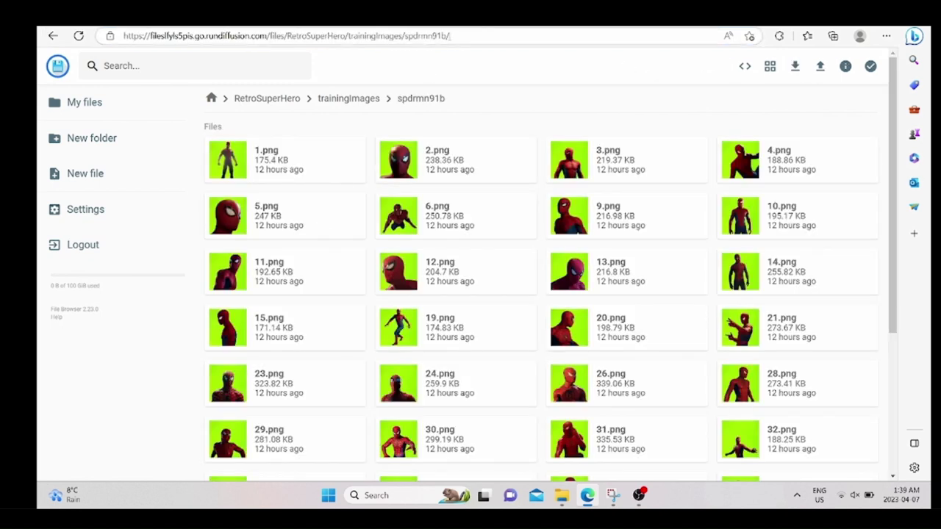
pyautogui.moveTo(449, 36); pyautogui.dragTo(285, 35)
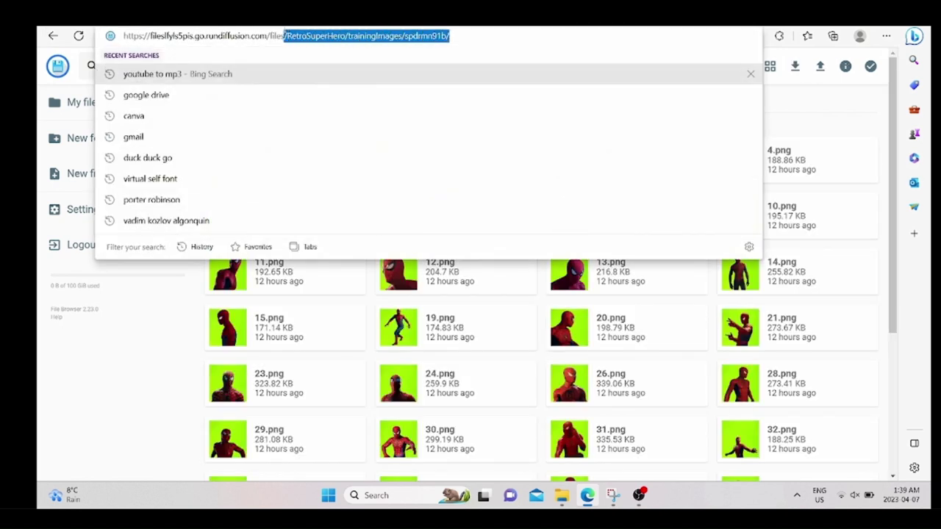
pyautogui.hotkey('ctrl', 'Tab')
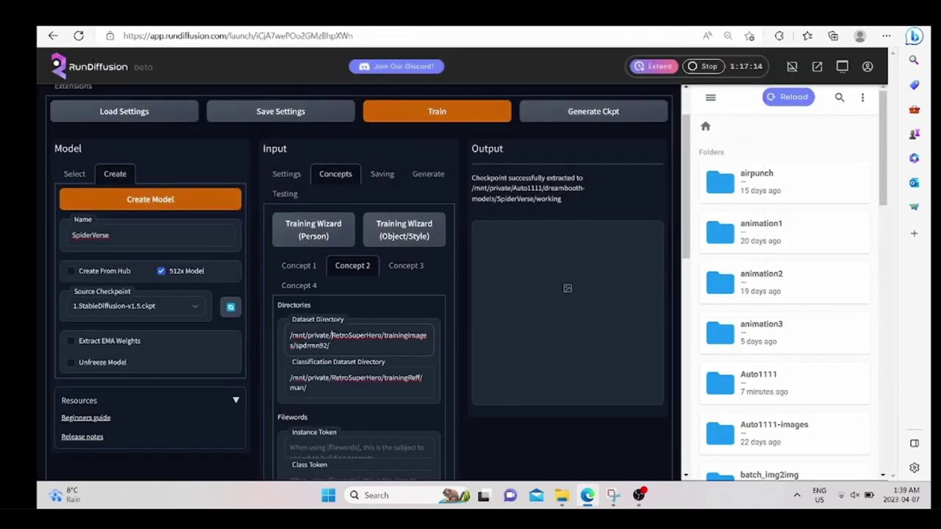
pyautogui.click(299, 269)
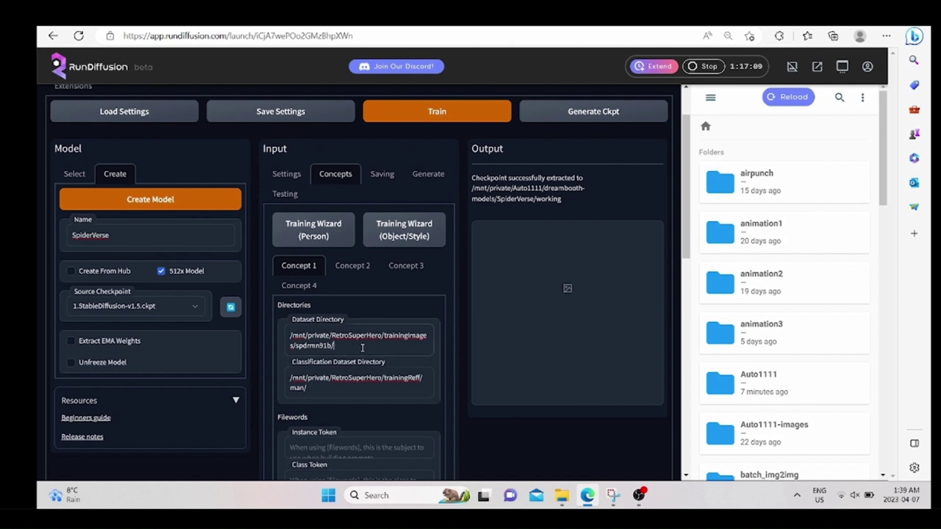
pyautogui.moveTo(335, 345)
pyautogui.mouseDown()
pyautogui.moveTo(384, 332)
pyautogui.moveTo(338, 328)
pyautogui.mouseUp()
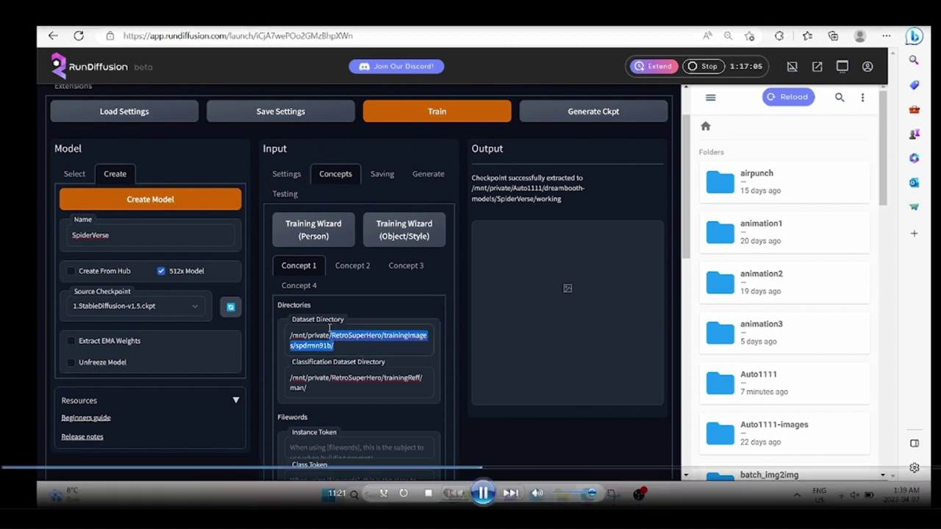
pyautogui.click(329, 328)
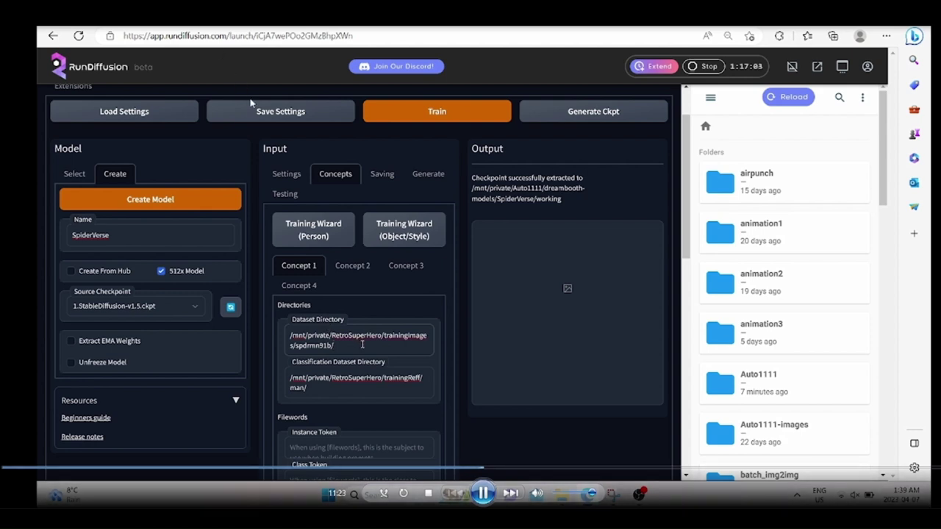
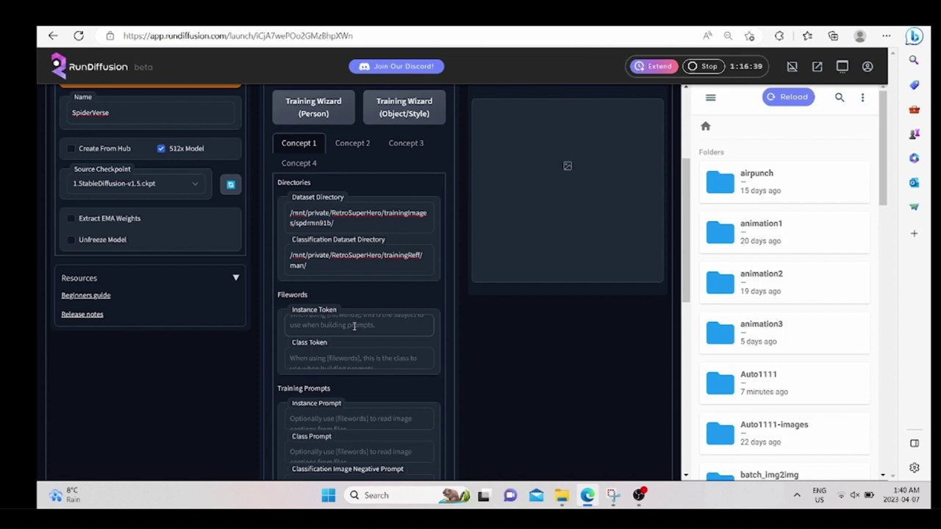
# Enter spdrmn93 as Concept 1's instance token and man as its class token.
pyautogui.write('sp')
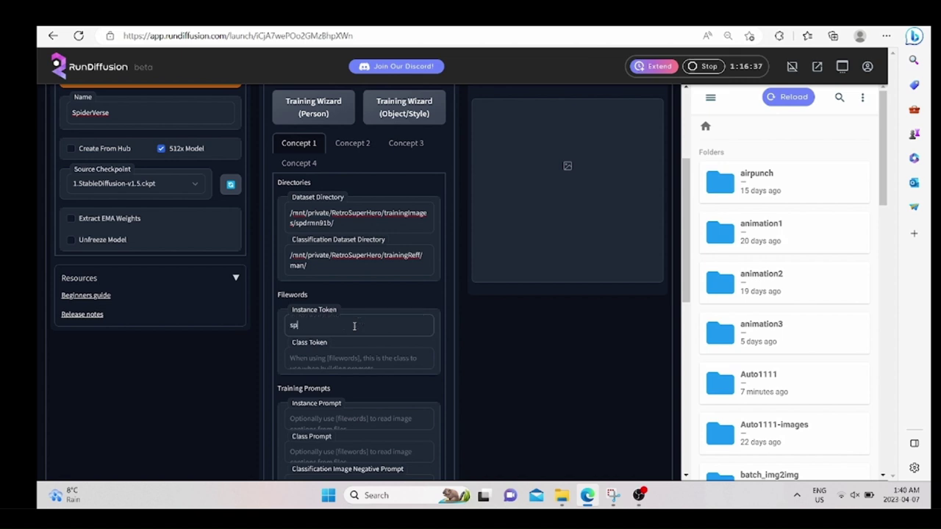
pyautogui.write('drmn93')
pyautogui.write('man')
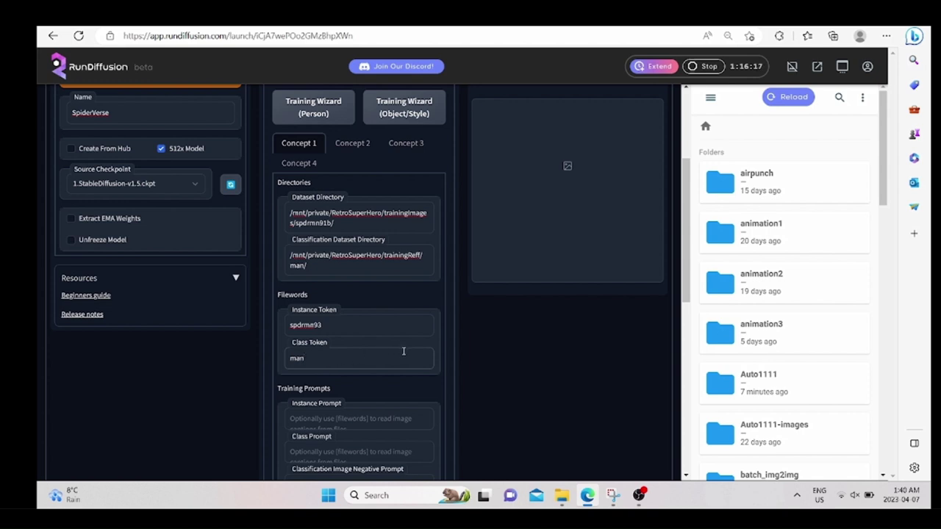
# Set Concept 1's Class Images Per Instance Image and Sample Steps sliders to 40 each.
pyautogui.scroll(-3, 446, 391)
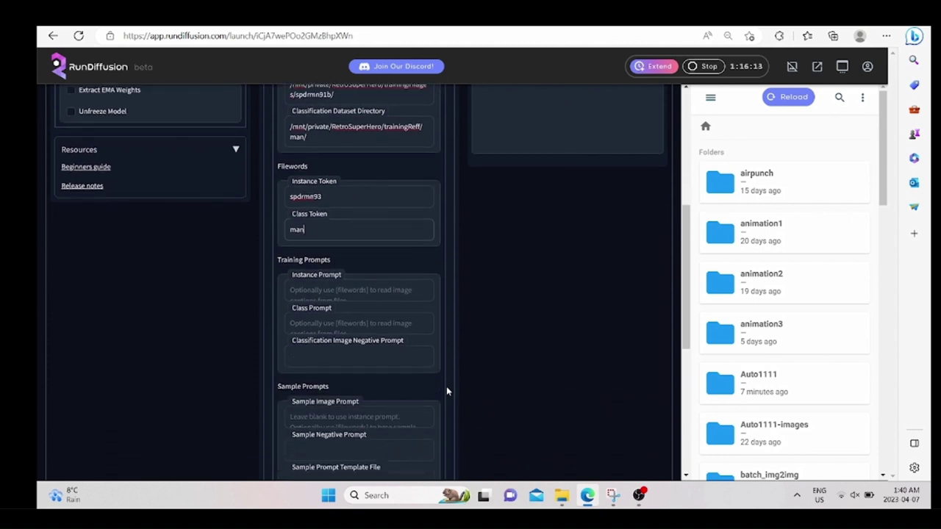
pyautogui.scroll(-1, 447, 391)
pyautogui.scroll(-1, 446, 391)
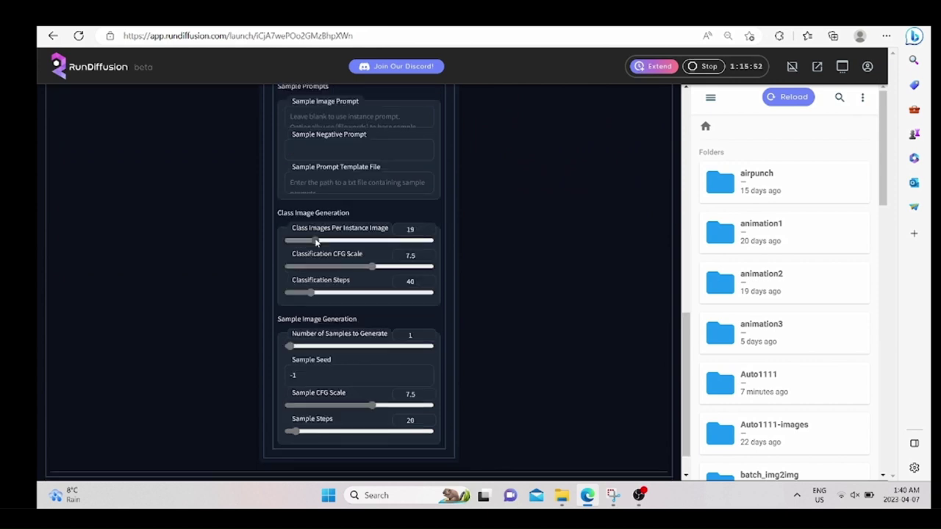
pyautogui.moveTo(316, 241); pyautogui.dragTo(318, 240)
pyautogui.moveTo(330, 434); pyautogui.dragTo(315, 436)
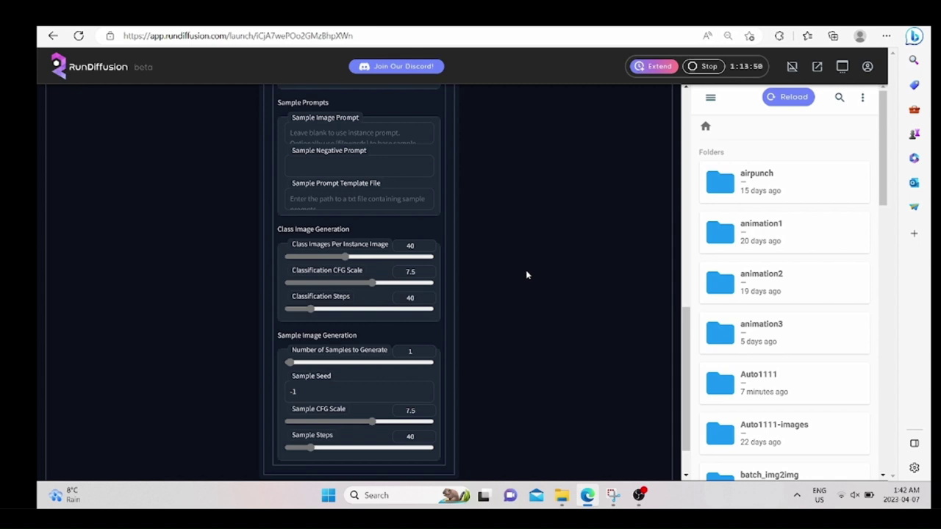
pyautogui.scroll(5, 527, 275)
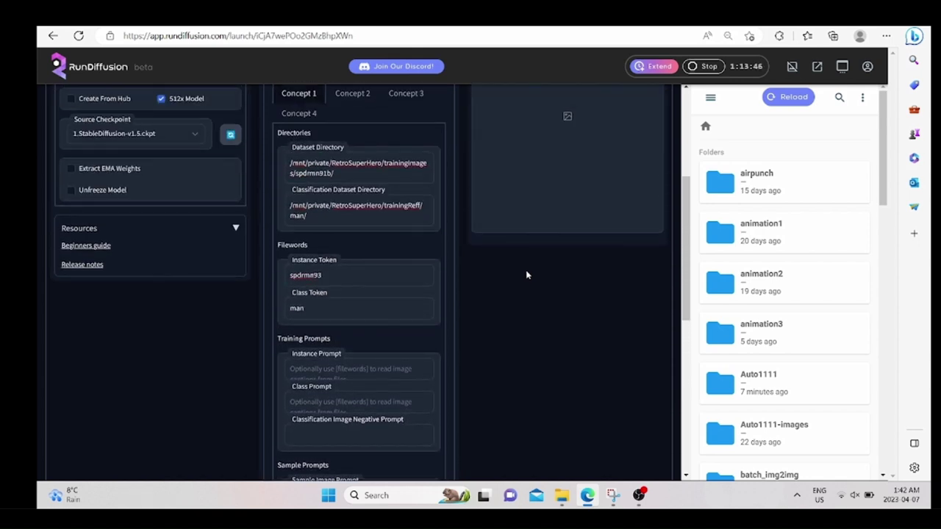
pyautogui.scroll(3, 526, 275)
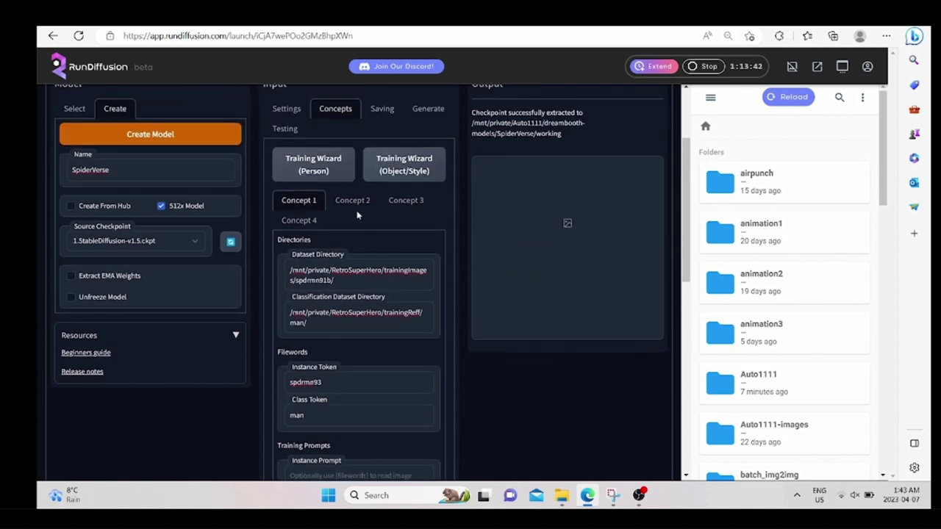
pyautogui.click(355, 204)
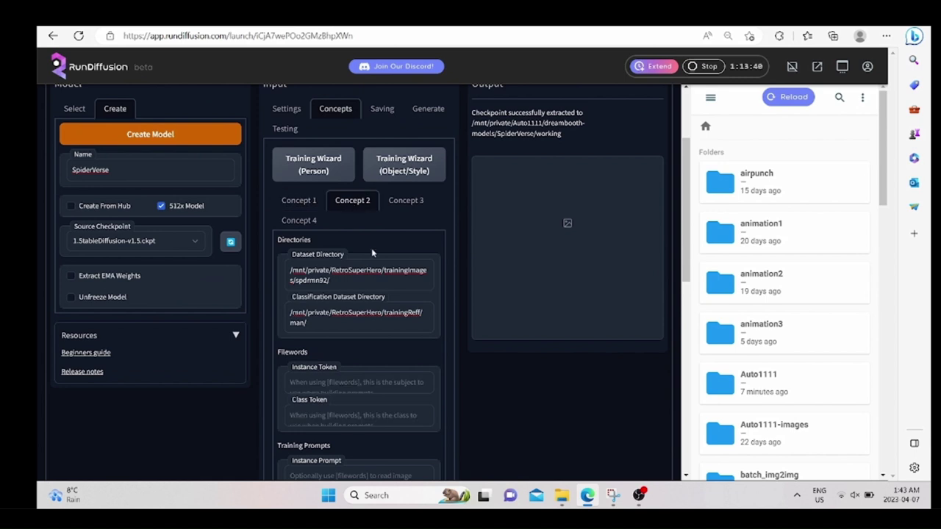
pyautogui.click(364, 379)
pyautogui.write('spdr')
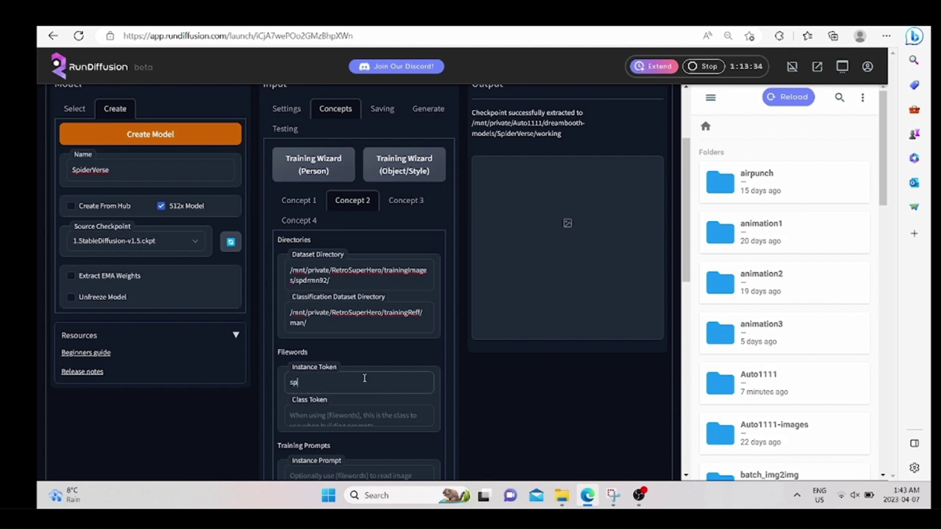
pyautogui.write('vrs')
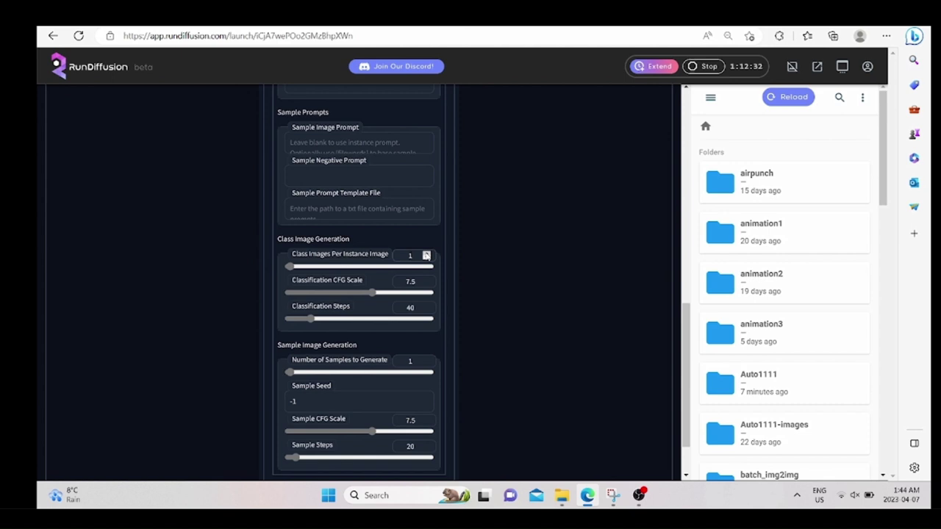
# Set Concept 2's class images per instance image to 10 and raise its sample steps.
pyautogui.click(427, 252)
pyautogui.scroll(-2, 519, 338)
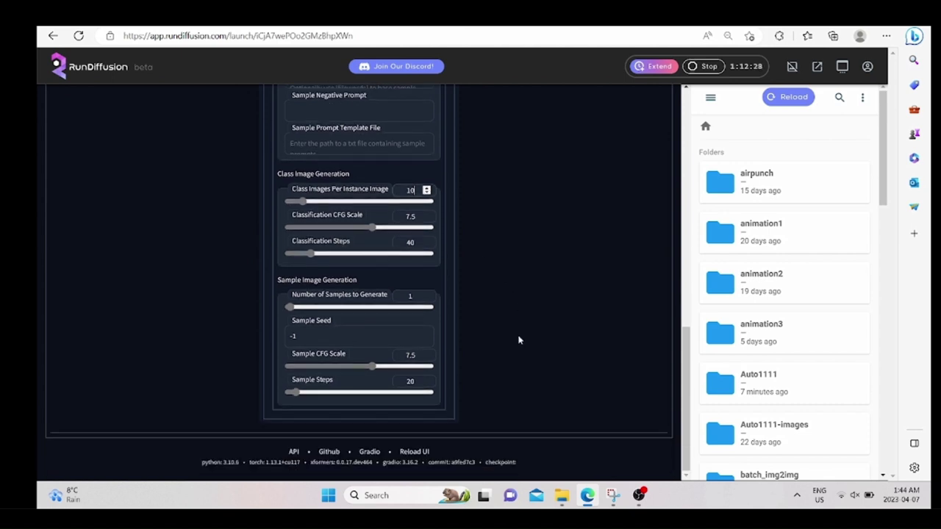
pyautogui.moveTo(427, 388)
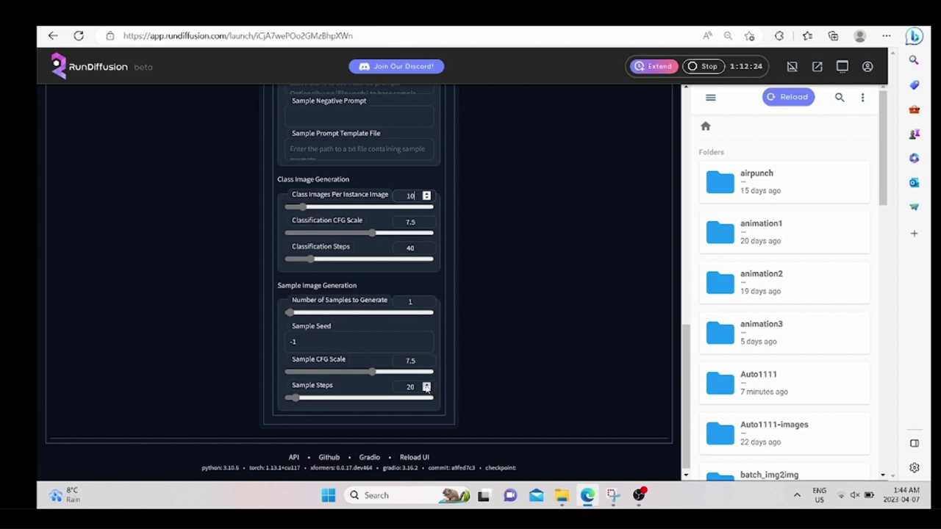
pyautogui.click(426, 385)
pyautogui.click(427, 385)
pyautogui.click(427, 385)
pyautogui.click(426, 384)
pyautogui.click(426, 384)
pyautogui.click(427, 385)
pyautogui.scroll(15, 492, 314)
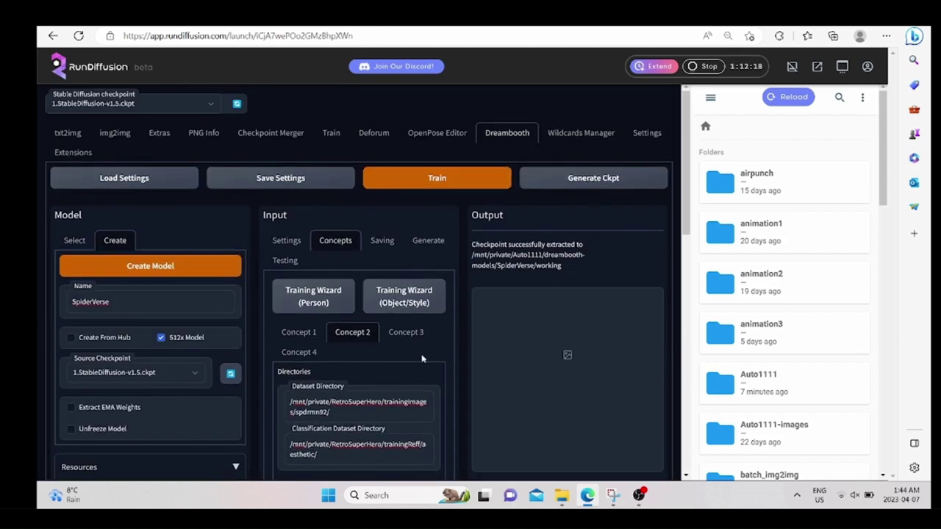
# Start Dreambooth training, accepting the prompts to save and overwrite the current parameters.
pyautogui.scroll(-1, 412, 316)
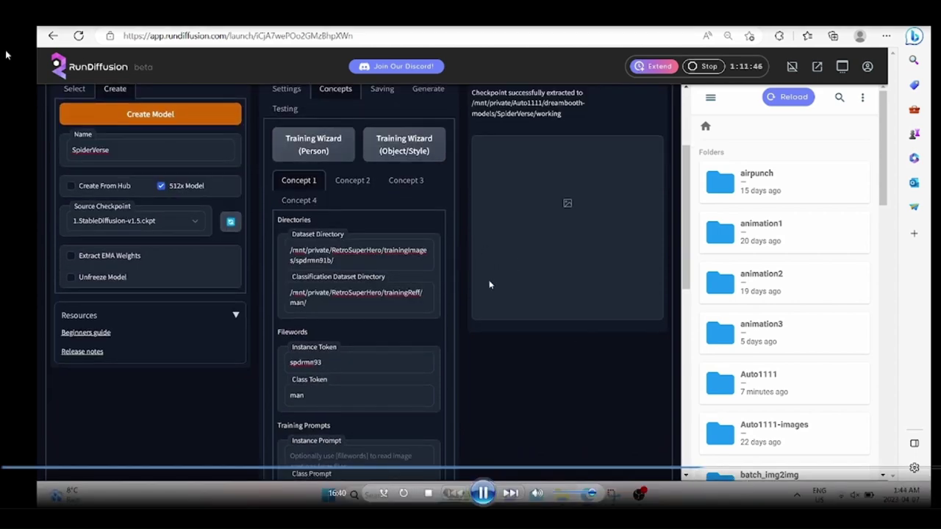
pyautogui.scroll(3, 489, 285)
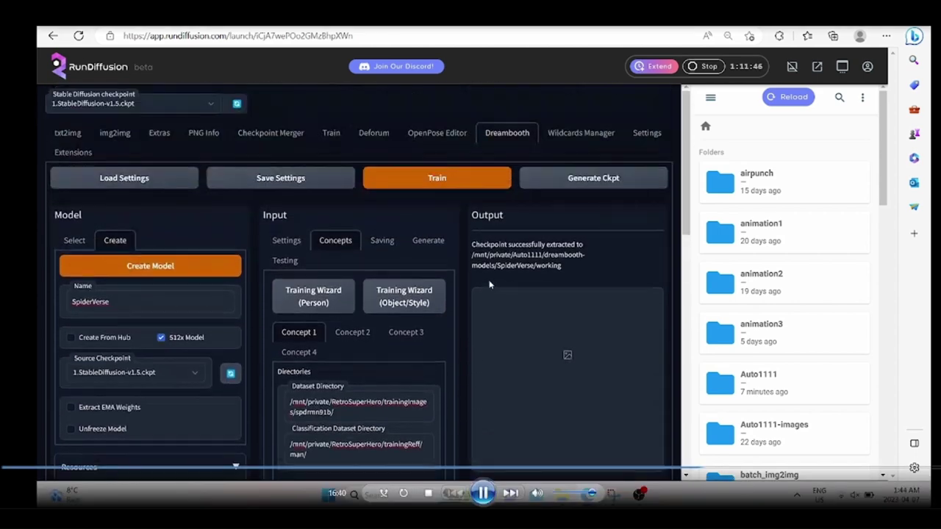
pyautogui.click(461, 178)
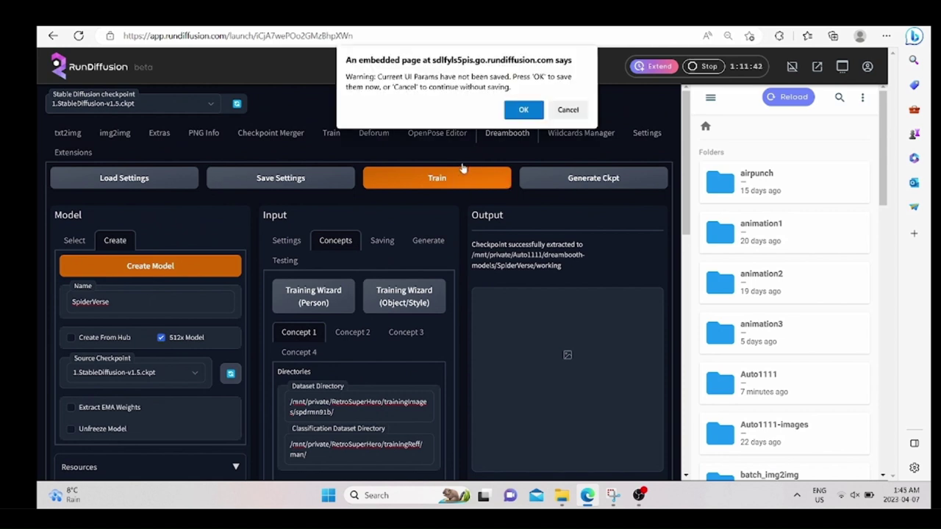
pyautogui.click(508, 111)
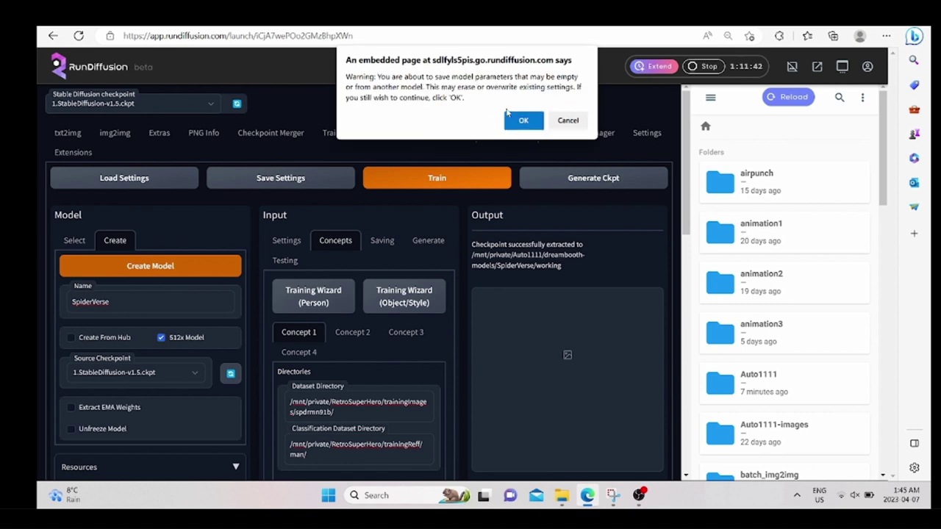
pyautogui.click(512, 116)
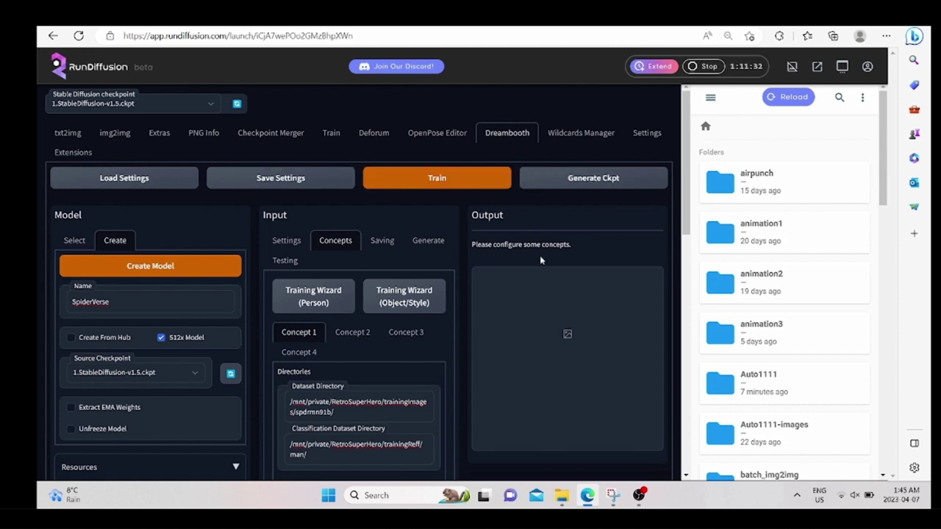
pyautogui.scroll(-3, 578, 360)
pyautogui.scroll(3, 579, 361)
pyautogui.click(418, 175)
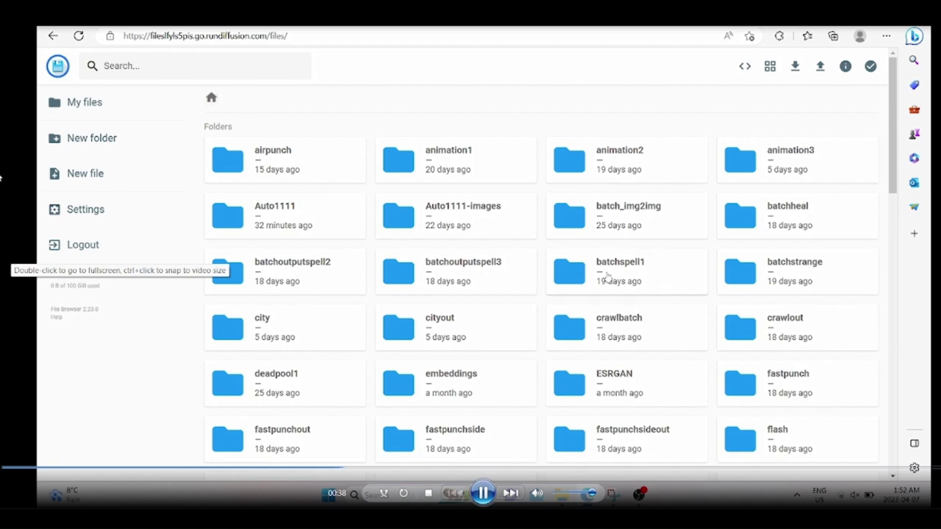
# Open auto1111.log from the logs folder in the file browser.
pyautogui.scroll(-5, 607, 277)
pyautogui.scroll(-3, 607, 278)
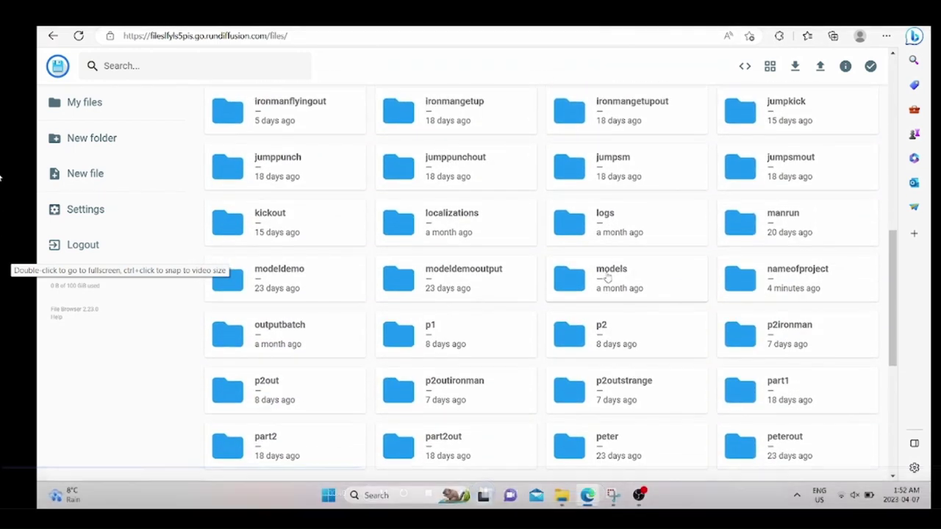
pyautogui.doubleClick(603, 230)
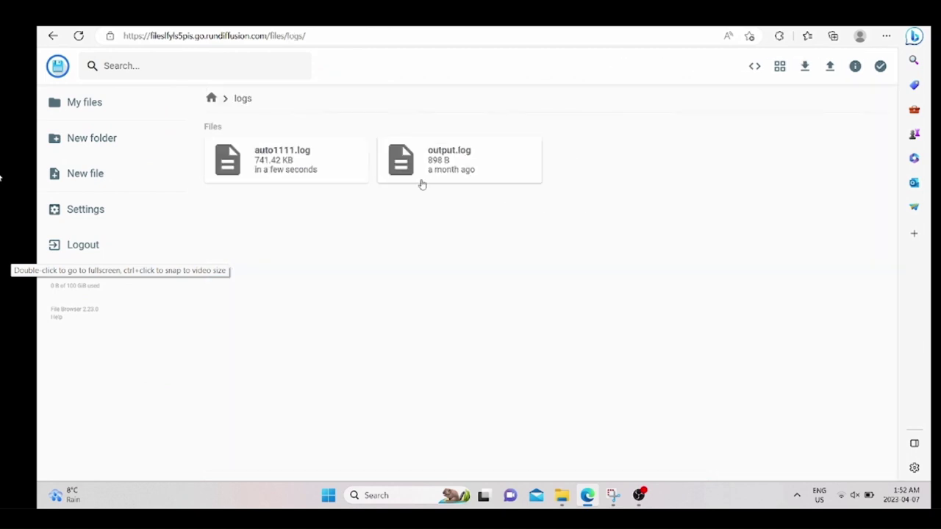
pyautogui.doubleClick(299, 170)
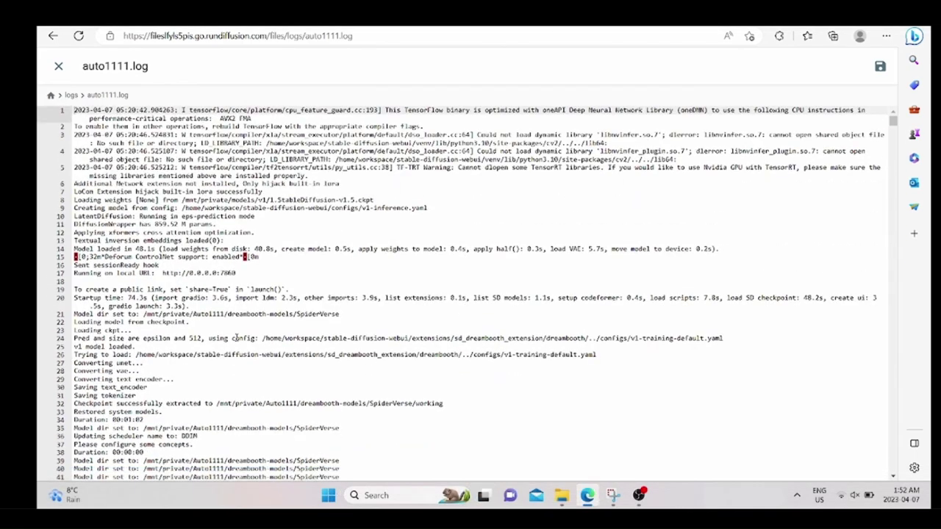
# Jump to the end of the log and highlight the Generating class images progress line.
pyautogui.scroll(-3, 236, 337)
pyautogui.scroll(-20, 236, 338)
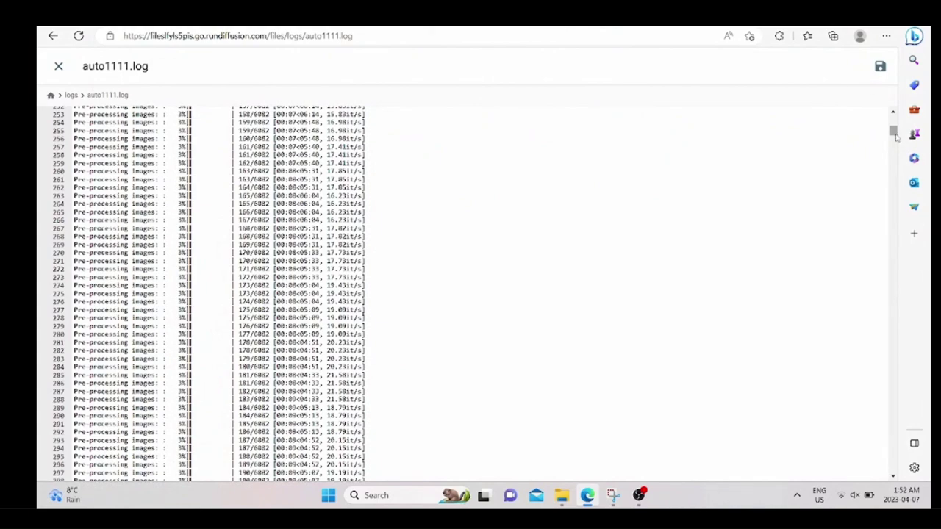
pyautogui.moveTo(893, 131); pyautogui.dragTo(892, 466)
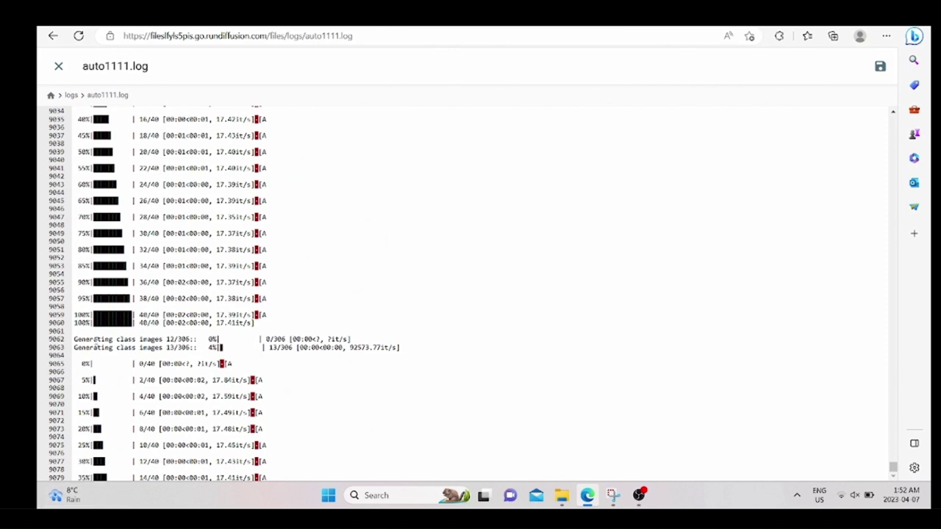
pyautogui.moveTo(95, 341); pyautogui.dragTo(195, 339)
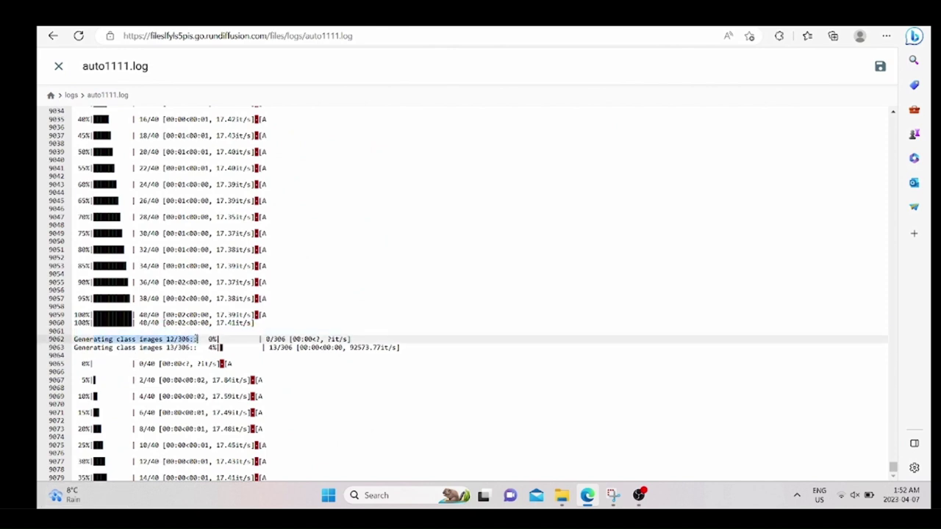
pyautogui.scroll(-1, 183, 292)
pyautogui.scroll(-2, 184, 292)
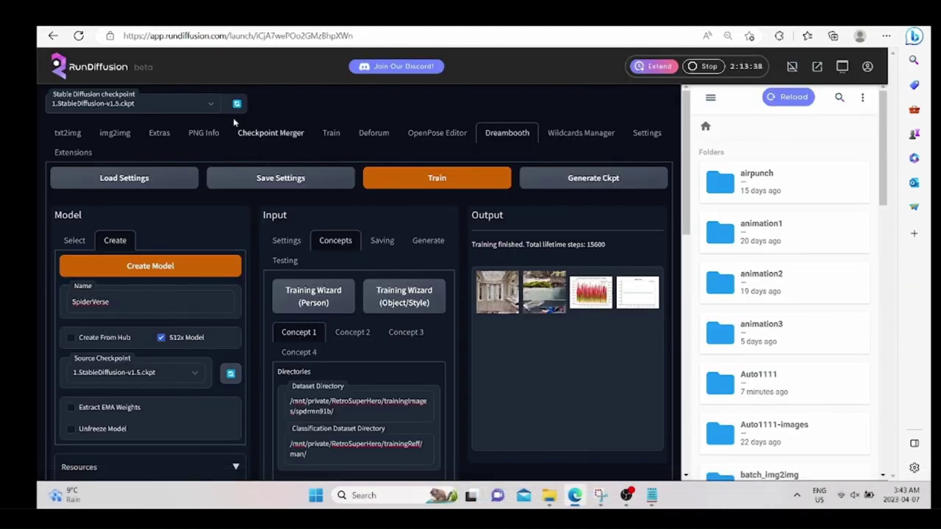
# Refresh and load the trained SpiderVerse_15600 checkpoint, then go to img2img.
pyautogui.click(234, 106)
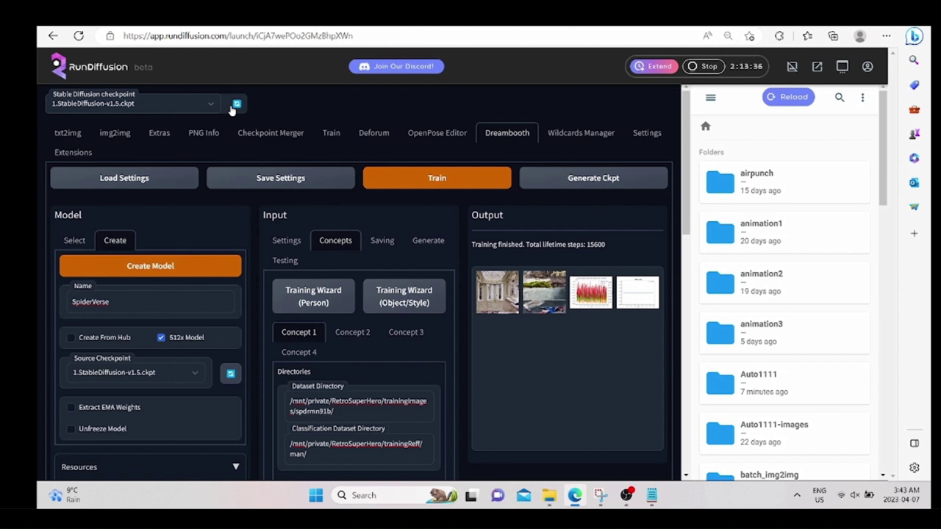
pyautogui.click(220, 107)
pyautogui.click(222, 111)
pyautogui.click(213, 109)
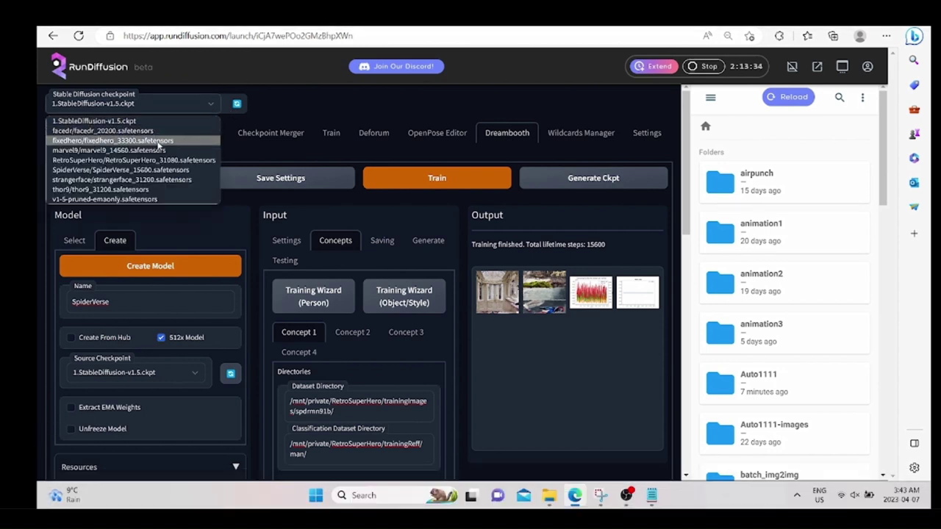
pyautogui.click(118, 169)
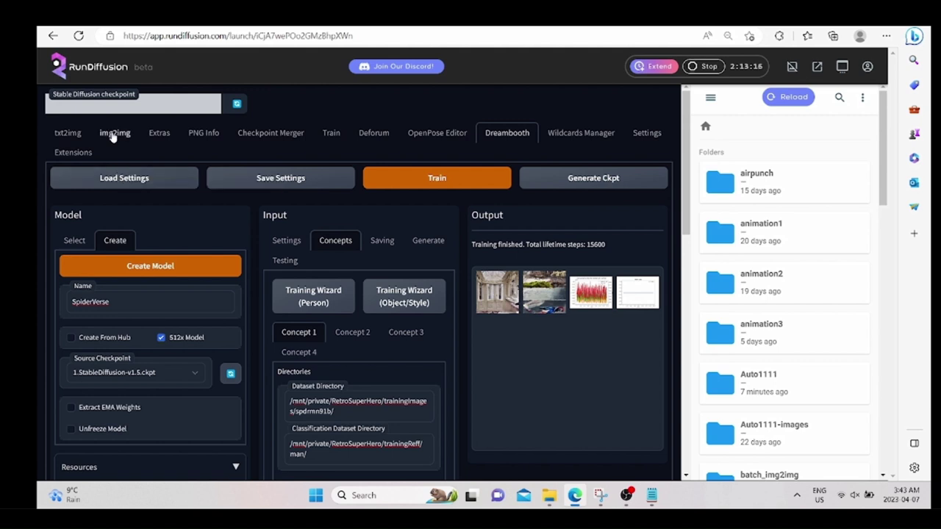
pyautogui.click(114, 134)
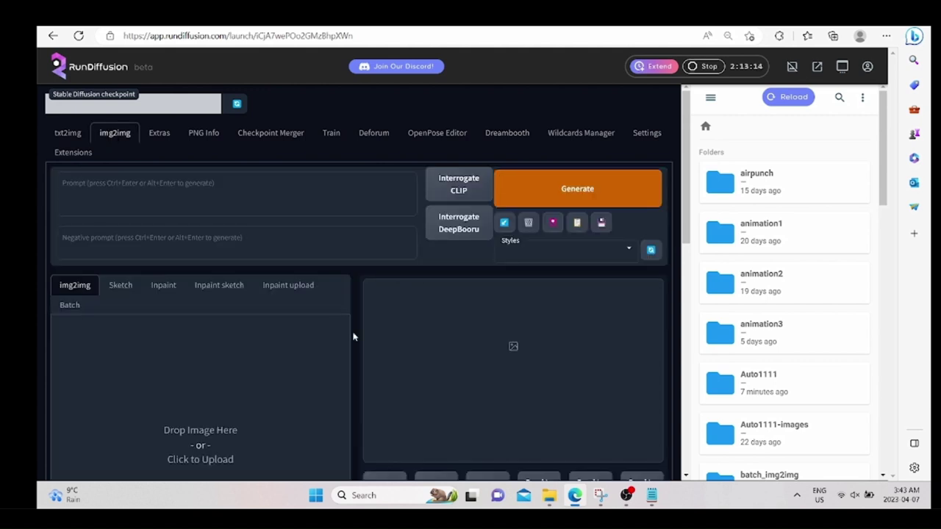
pyautogui.moveTo(549, 494)
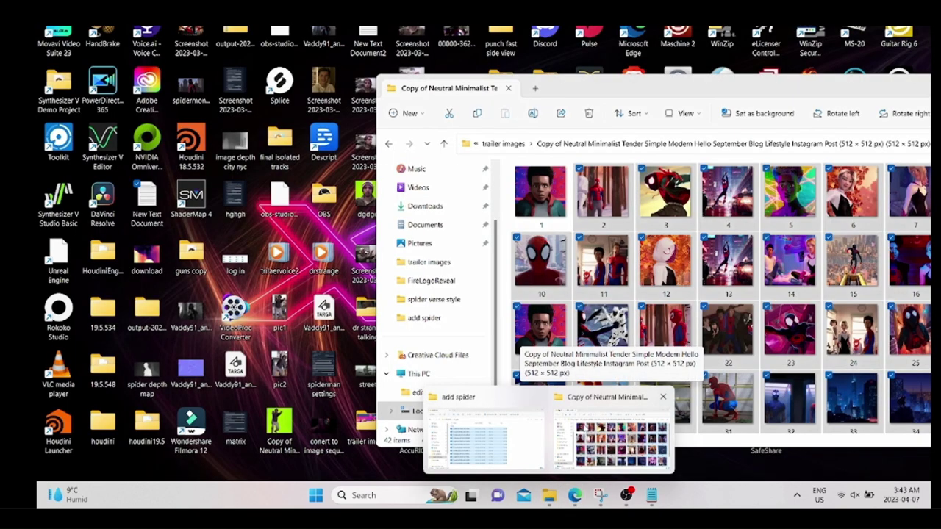
pyautogui.click(581, 432)
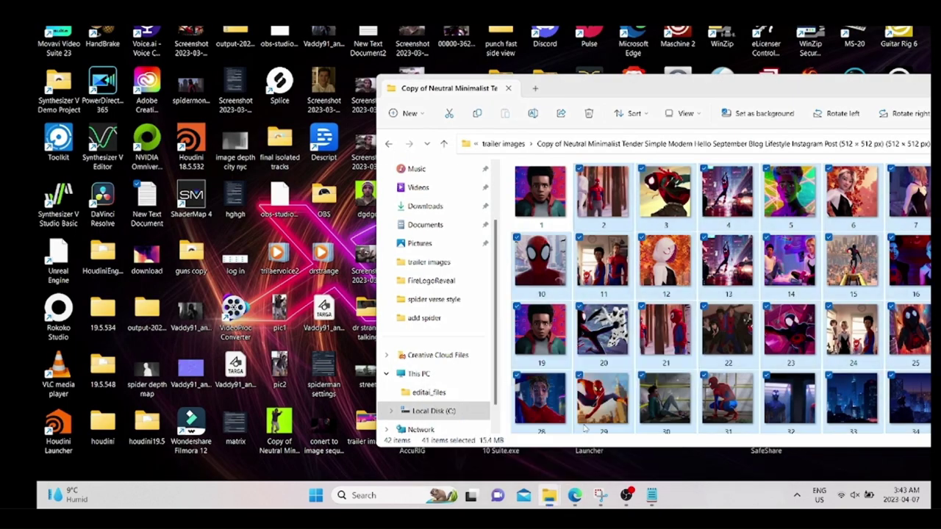
pyautogui.click(389, 144)
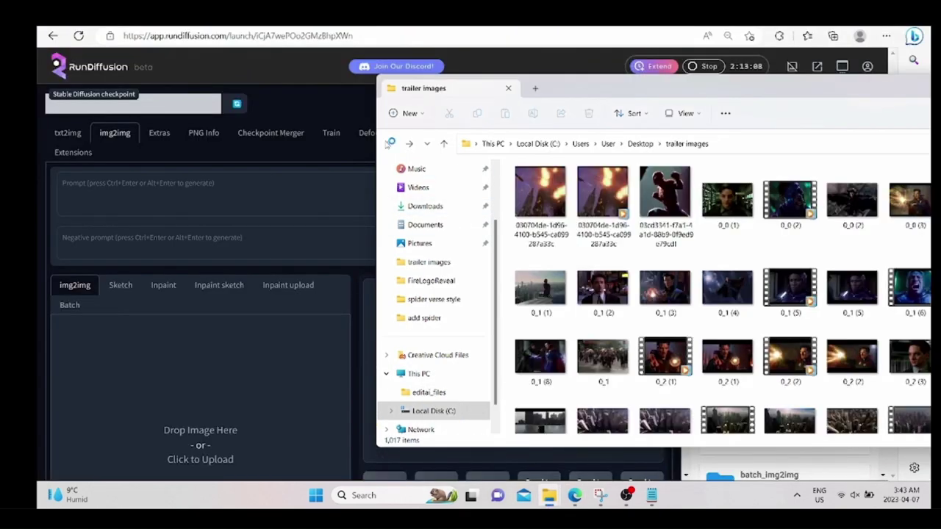
pyautogui.click(423, 207)
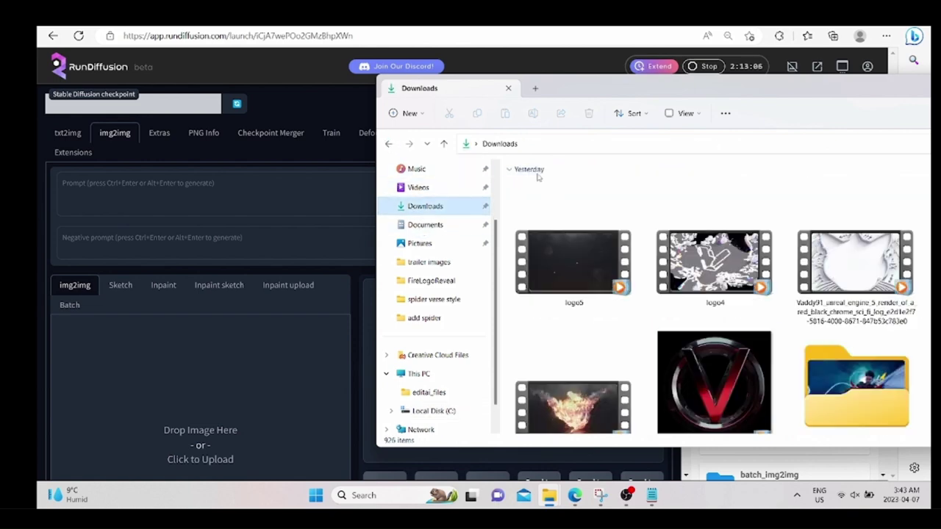
pyautogui.moveTo(596, 90); pyautogui.dragTo(427, 51)
pyautogui.scroll(-10, 529, 308)
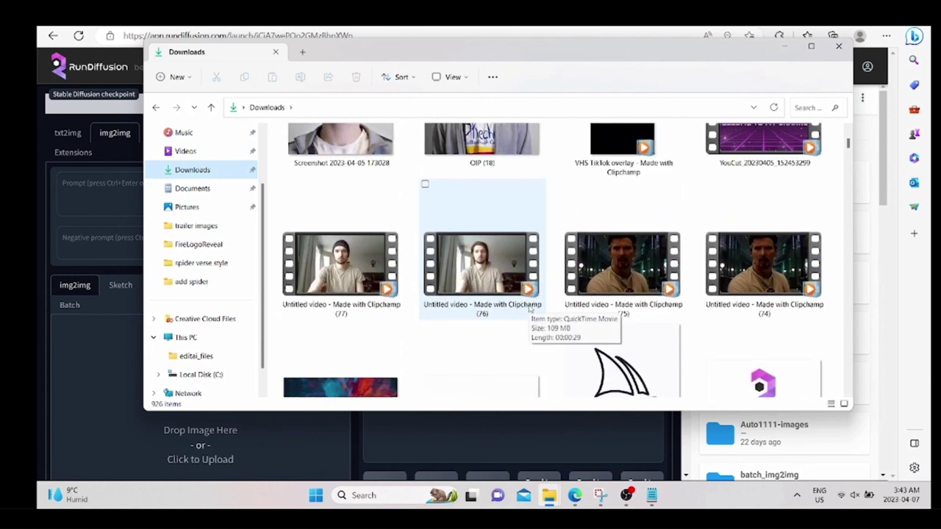
pyautogui.scroll(1, 529, 307)
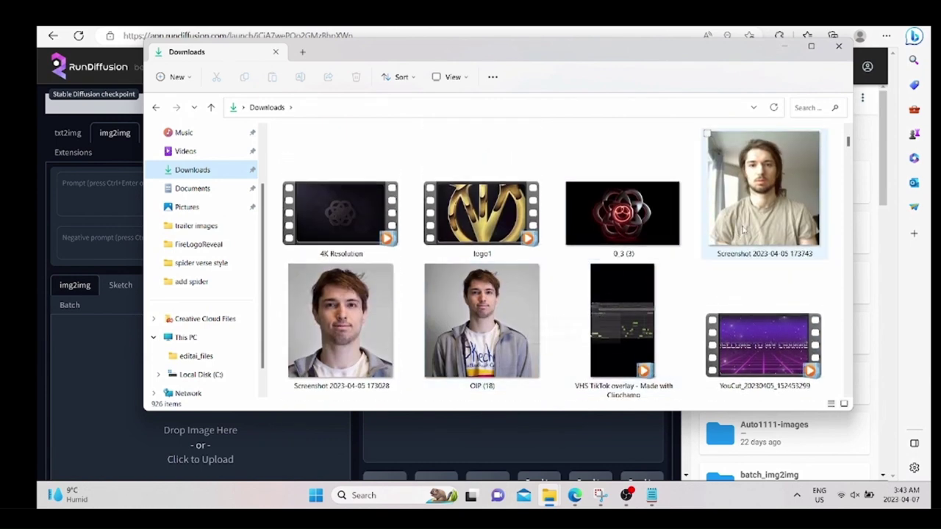
pyautogui.moveTo(775, 199); pyautogui.dragTo(741, 198)
pyautogui.moveTo(367, 298); pyautogui.dragTo(92, 392)
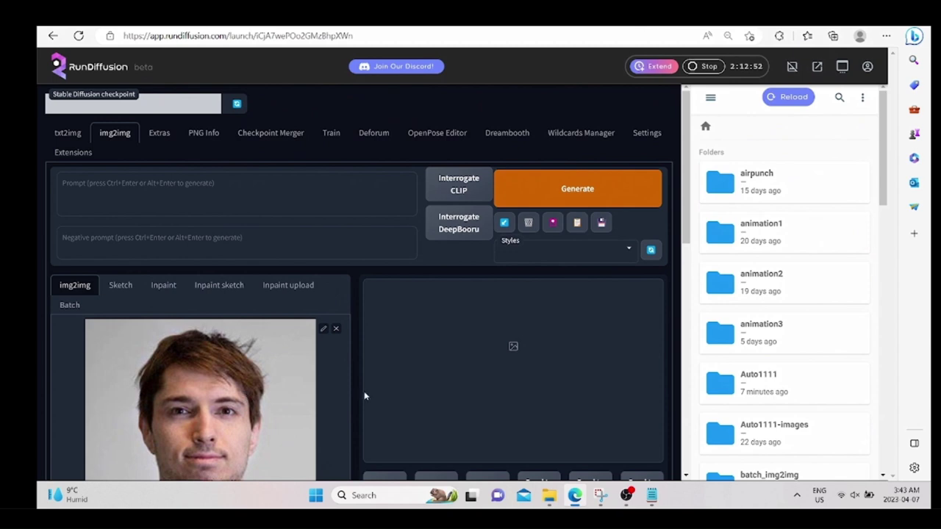
pyautogui.scroll(-1, 292, 404)
# Bring up the Notepad notes and scroll back through the earlier saved prompts.
pyautogui.scroll(1, 291, 404)
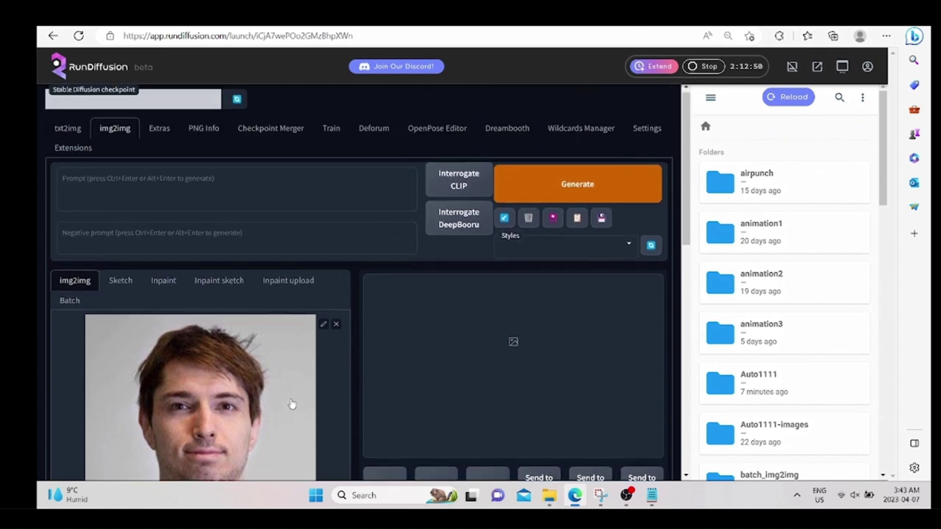
pyautogui.click(651, 495)
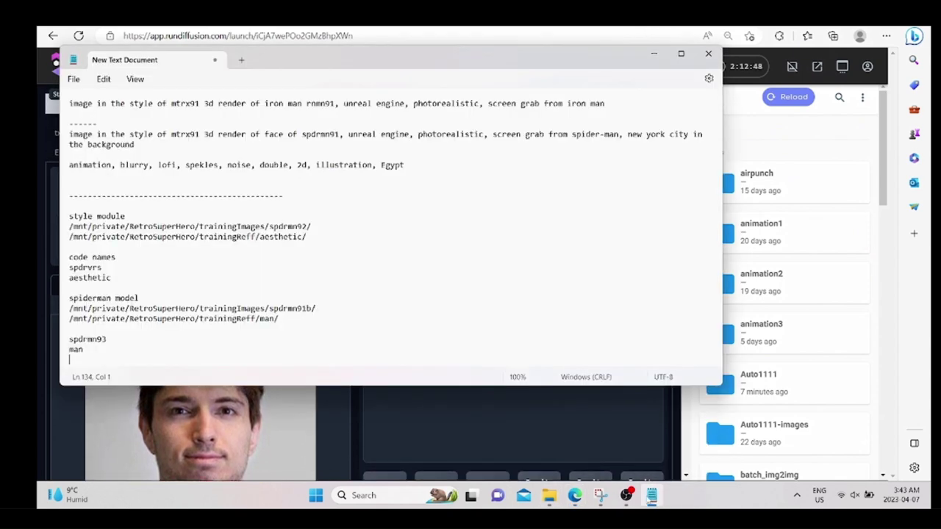
pyautogui.scroll(2, 357, 250)
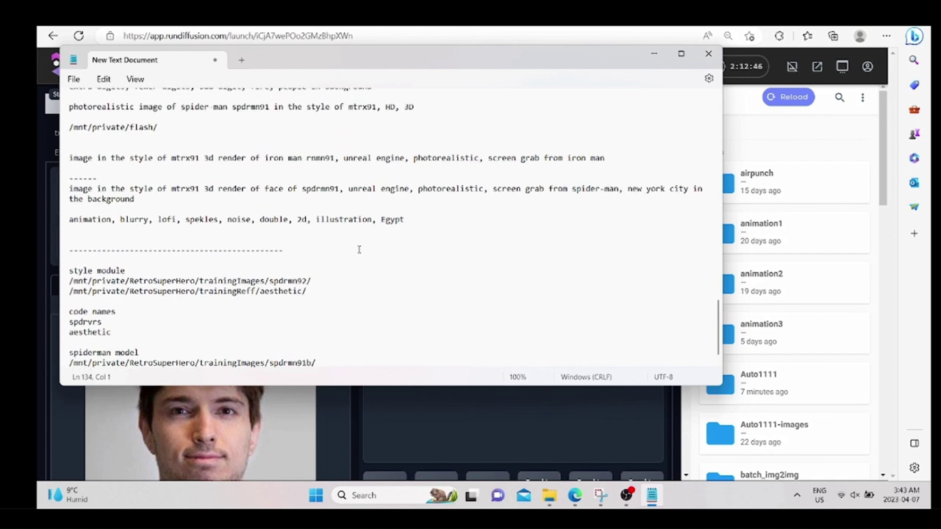
pyautogui.scroll(4, 414, 167)
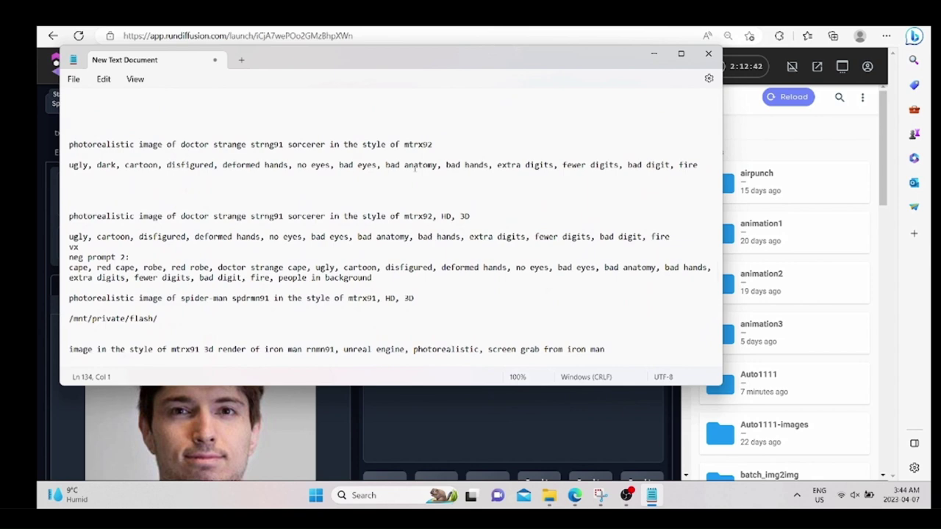
pyautogui.scroll(5, 416, 168)
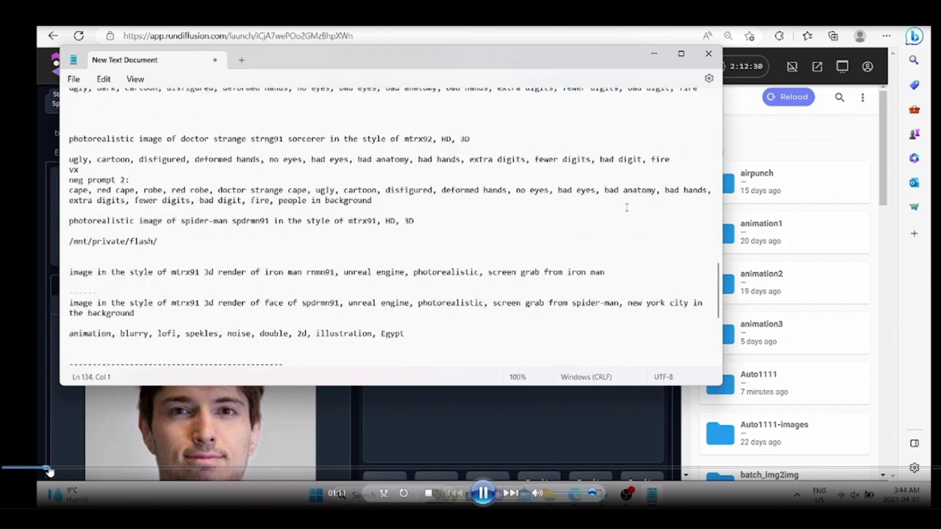
pyautogui.click(54, 468)
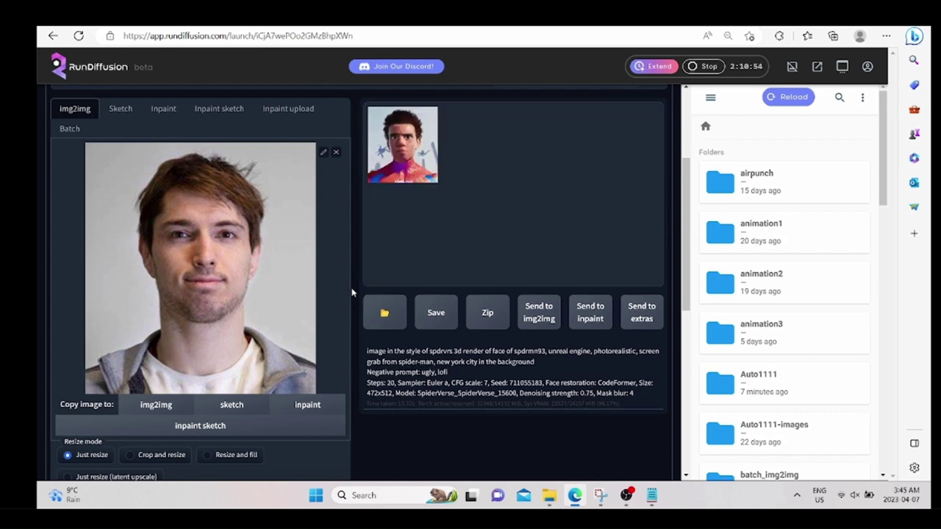
# Lower denoising strength to about 0.57, generate, and preview the new face full-screen.
pyautogui.click(404, 154)
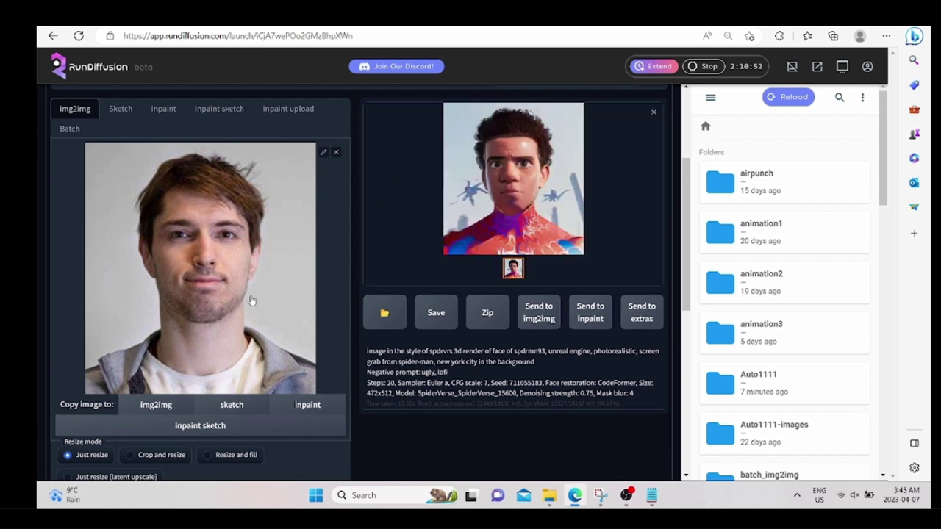
pyautogui.scroll(-6, 227, 301)
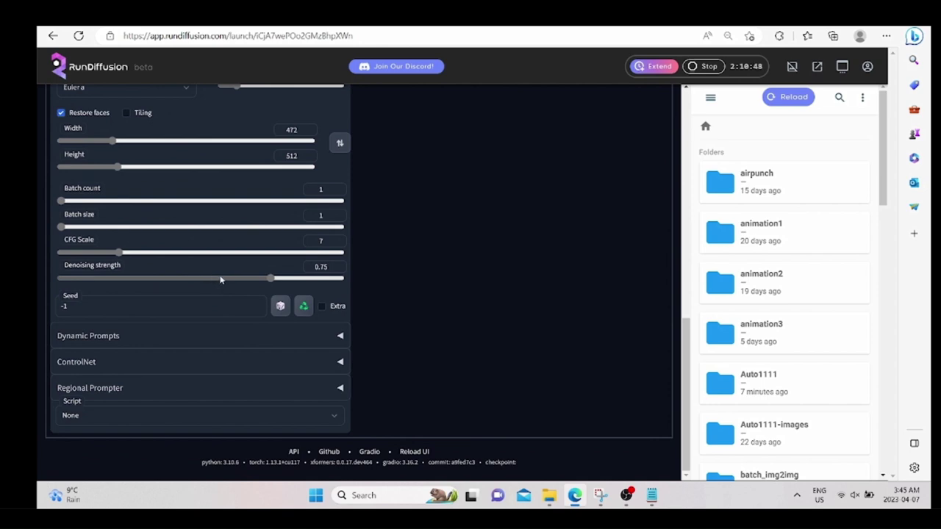
pyautogui.click(220, 279)
pyautogui.scroll(6, 538, 328)
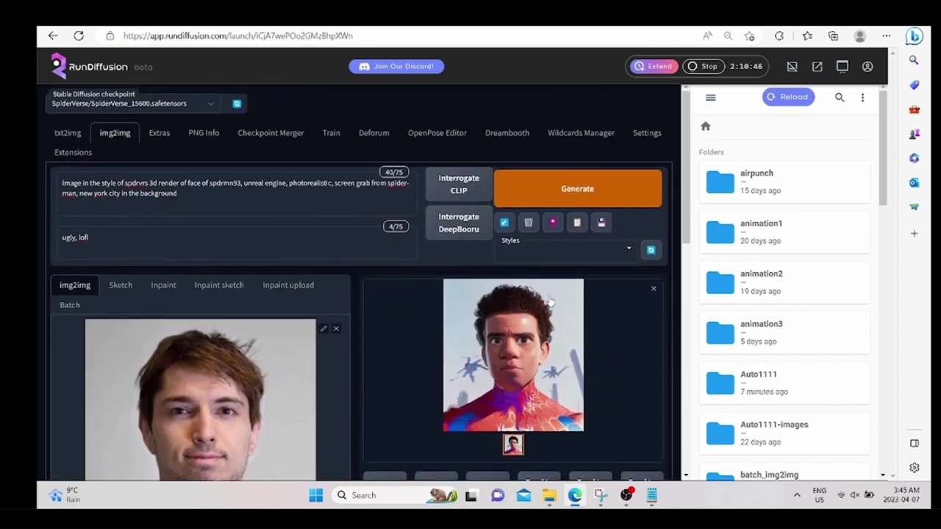
pyautogui.click(540, 200)
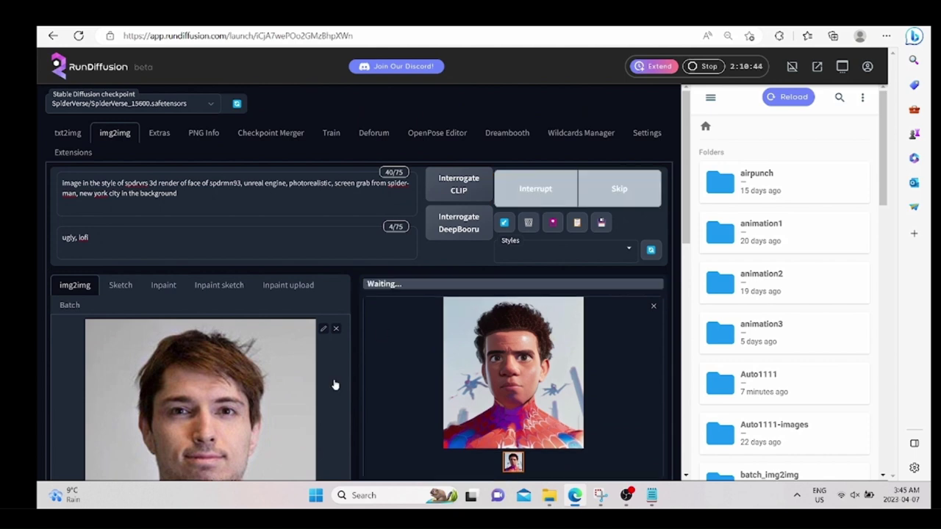
pyautogui.scroll(-2, 352, 394)
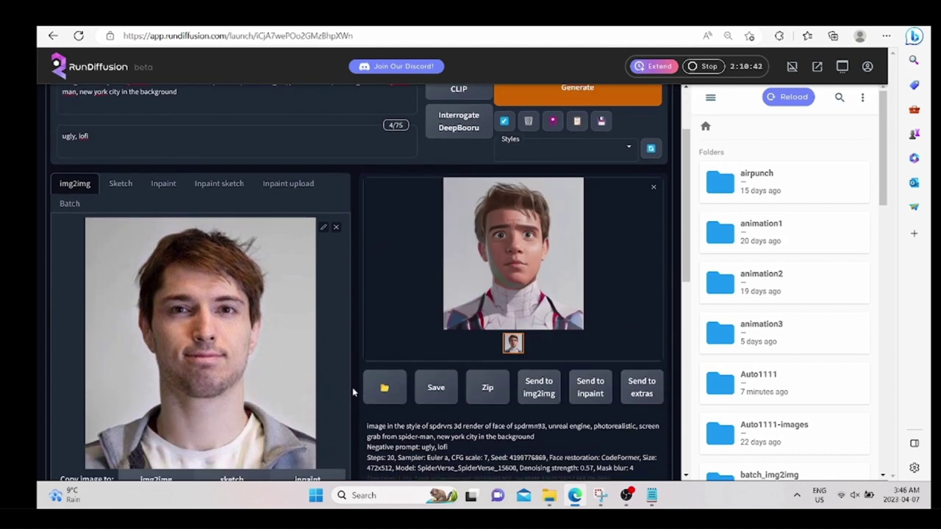
pyautogui.scroll(-1, 352, 393)
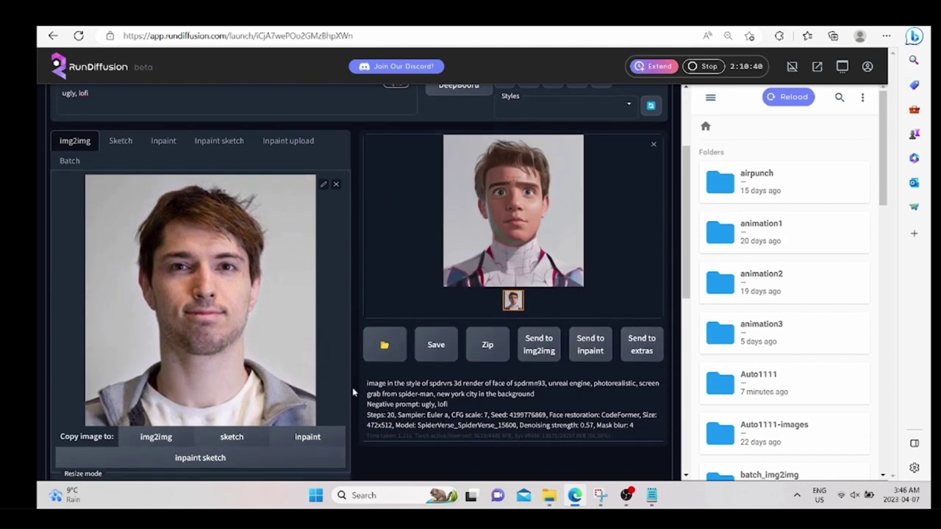
pyautogui.click(525, 233)
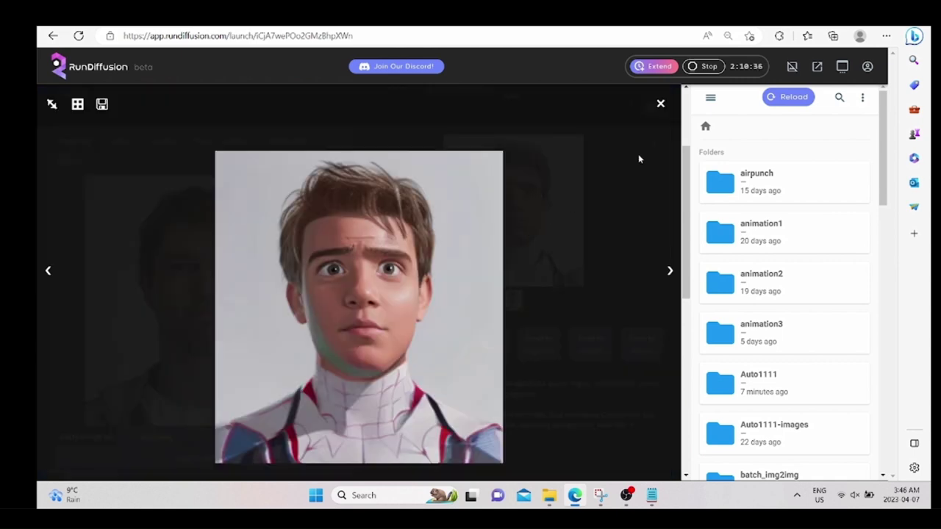
pyautogui.click(660, 104)
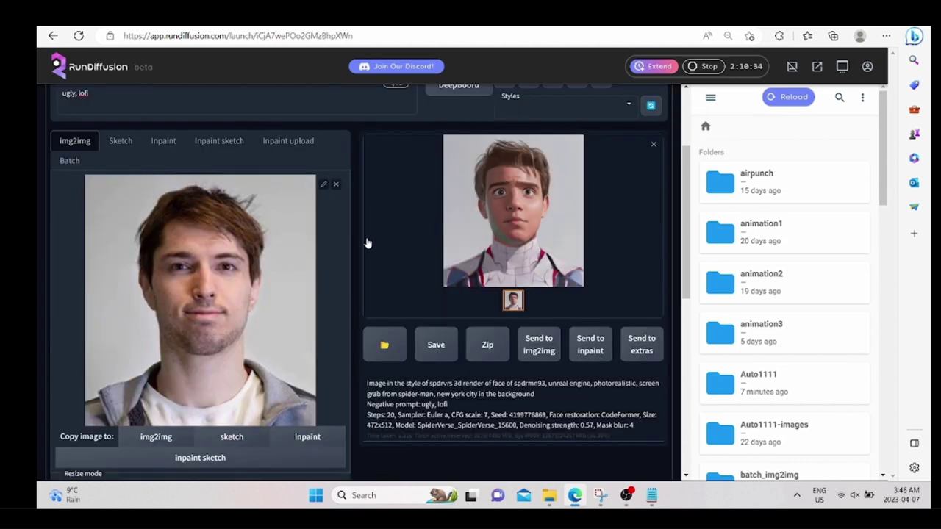
# Generate another version of the portrait at denoising strength 0.55.
pyautogui.scroll(-5, 302, 296)
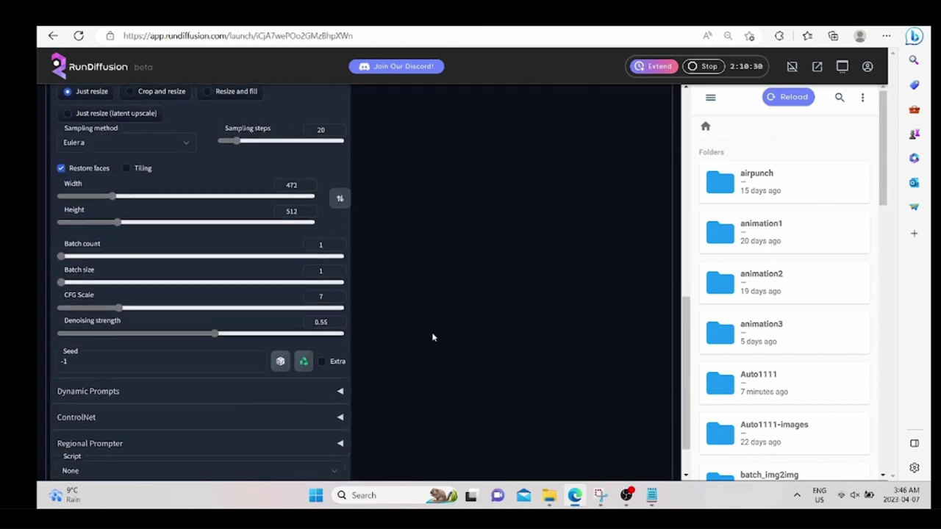
pyautogui.scroll(5, 432, 335)
pyautogui.scroll(1, 433, 337)
pyautogui.click(541, 198)
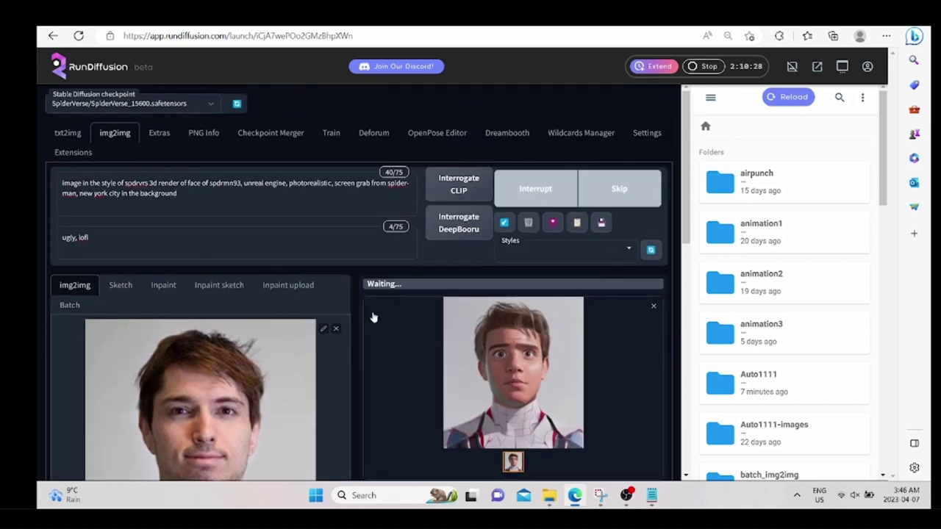
pyautogui.scroll(-2, 346, 366)
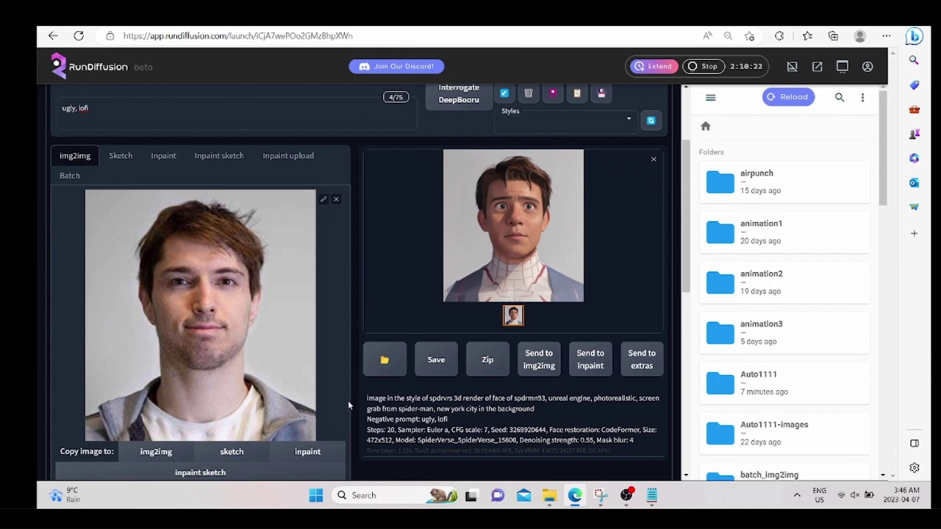
pyautogui.scroll(-10, 348, 401)
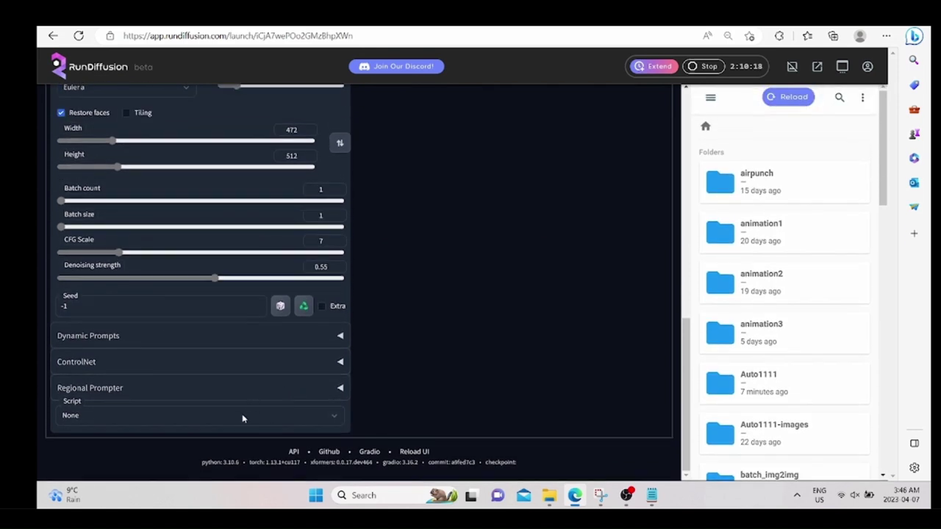
# Enable the first ControlNet unit with the openpose preprocessor and openposeV10 model.
pyautogui.click(228, 364)
pyautogui.scroll(-1, 181, 409)
pyautogui.scroll(-2, 182, 409)
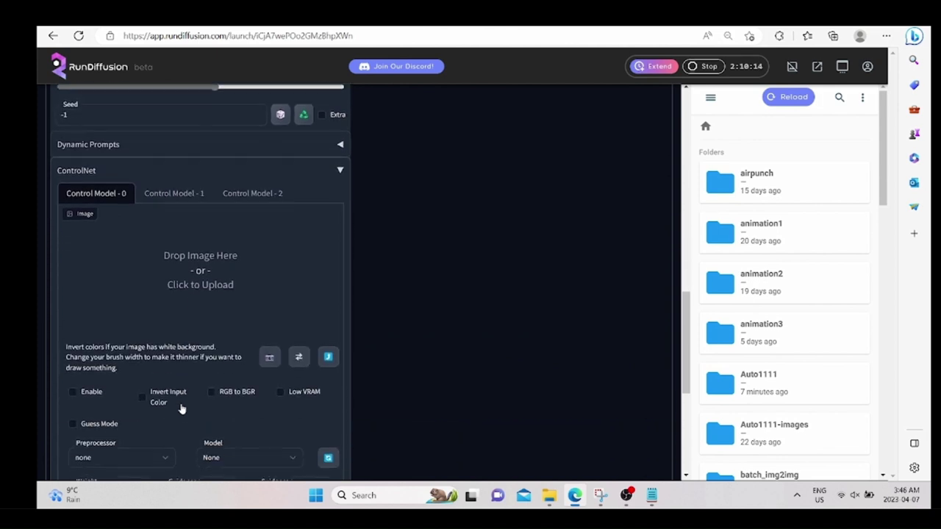
pyautogui.click(73, 392)
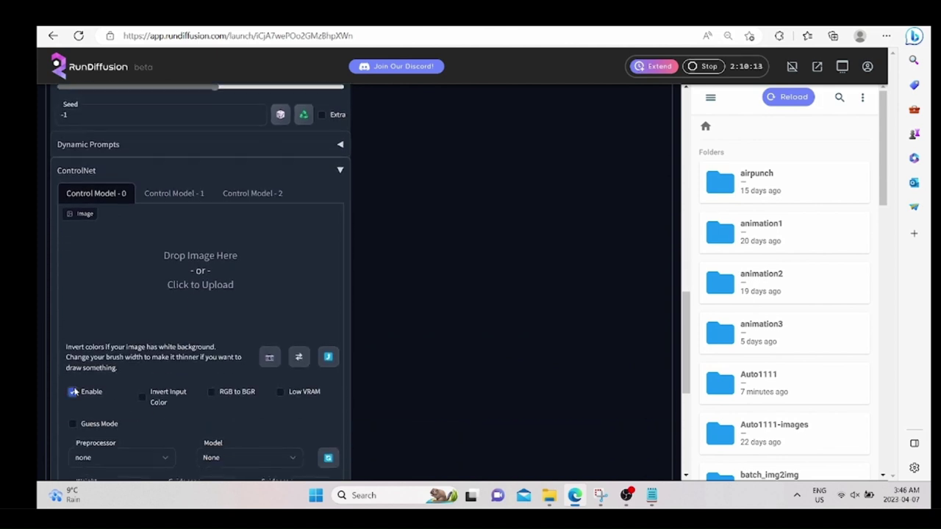
pyautogui.scroll(-1, 140, 351)
pyautogui.scroll(-1, 140, 353)
pyautogui.click(151, 366)
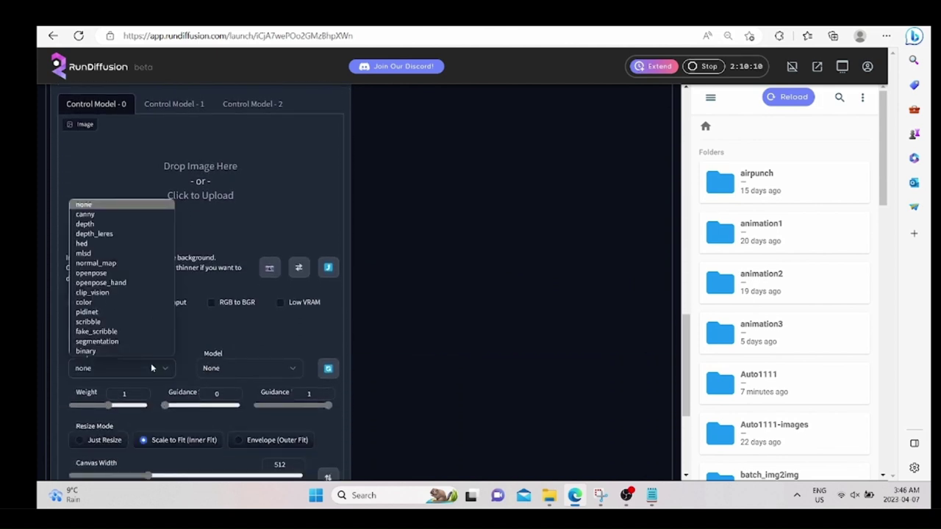
pyautogui.click(94, 272)
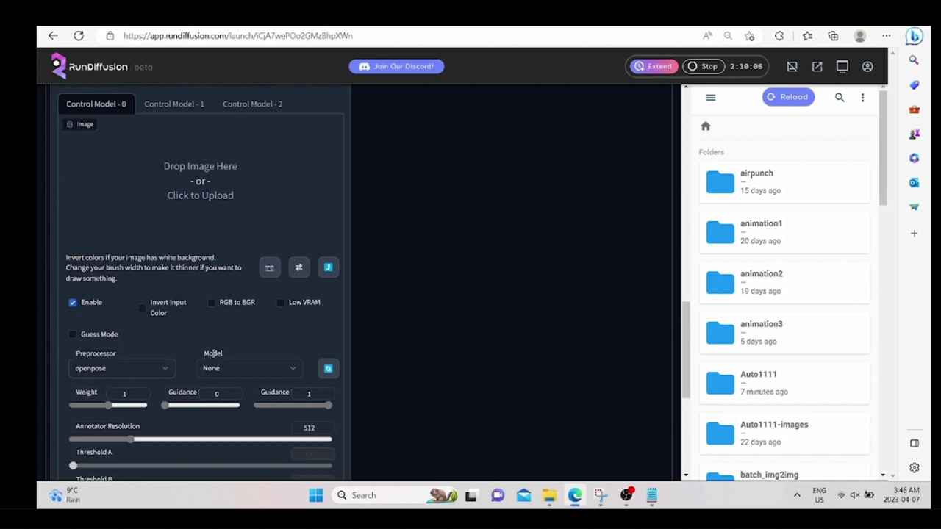
pyautogui.click(216, 369)
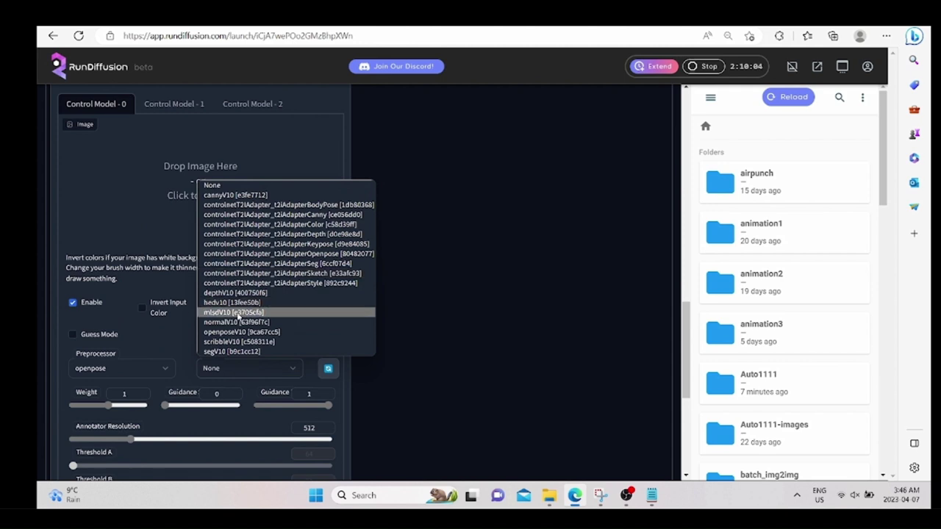
pyautogui.click(237, 332)
# Enable the second ControlNet unit under Control Model - 1.
pyautogui.scroll(-2, 294, 360)
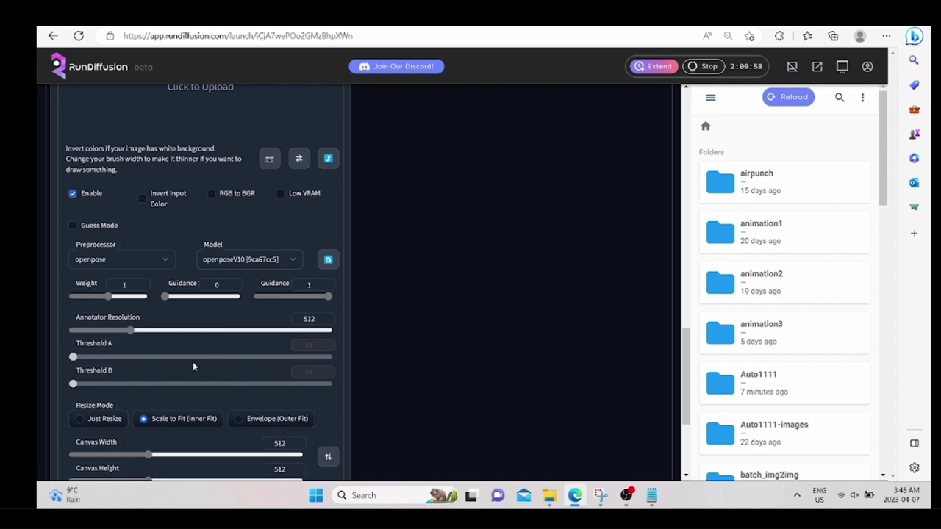
pyautogui.scroll(-2, 405, 374)
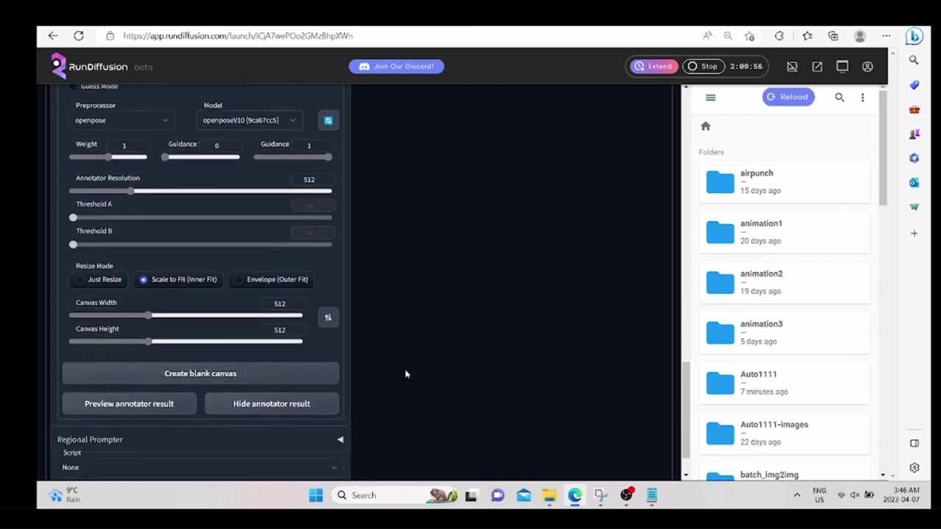
pyautogui.scroll(4, 405, 374)
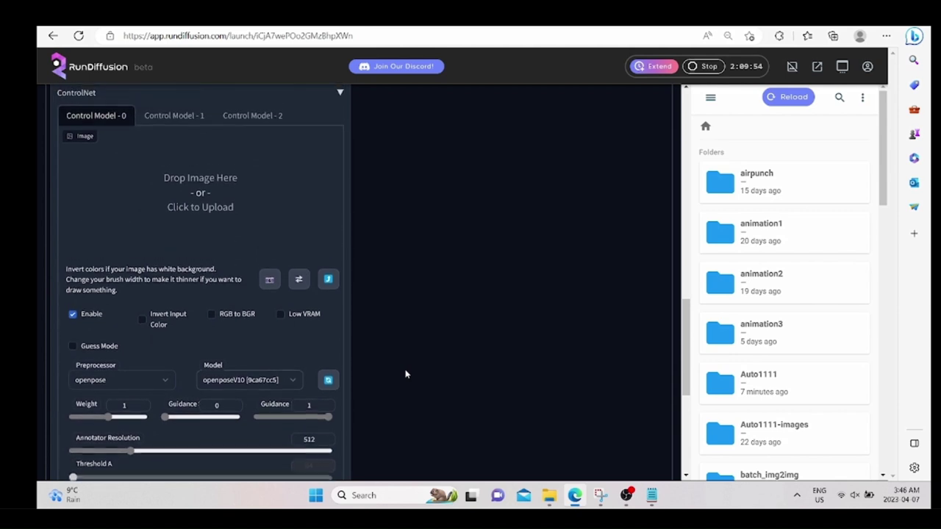
pyautogui.scroll(2, 405, 374)
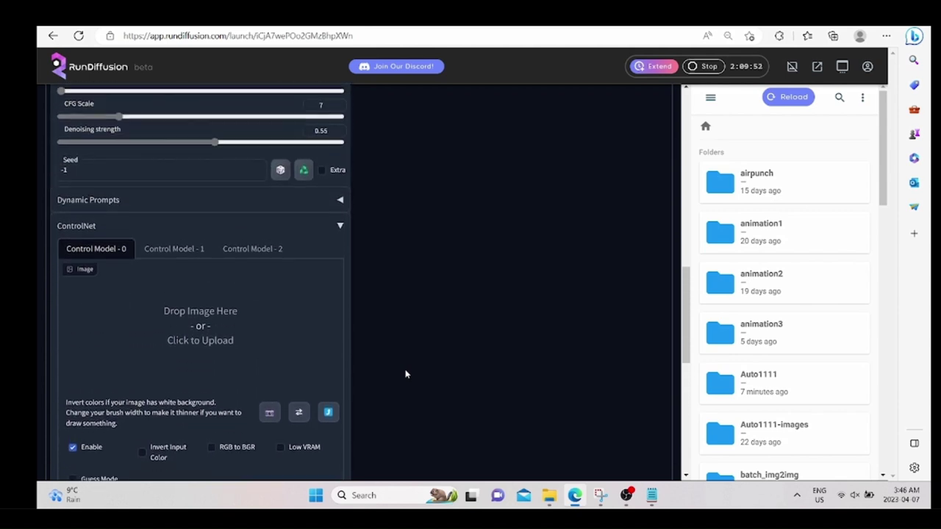
pyautogui.scroll(-1, 405, 374)
pyautogui.scroll(-3, 405, 374)
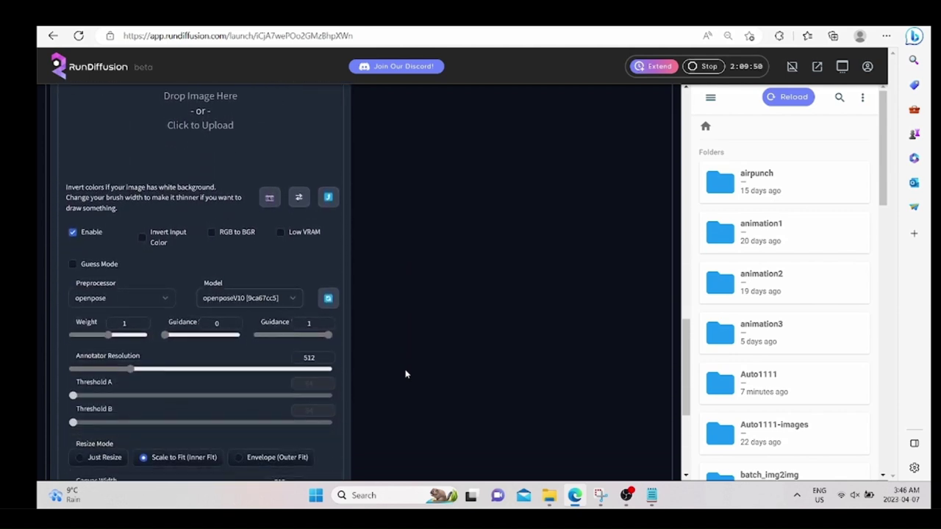
pyautogui.scroll(5, 405, 374)
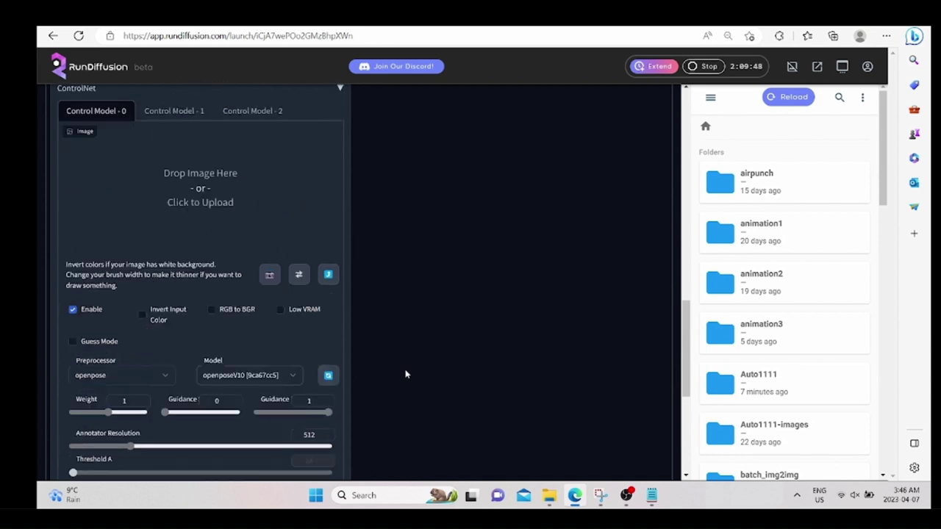
pyautogui.click(160, 294)
pyautogui.scroll(-5, 152, 350)
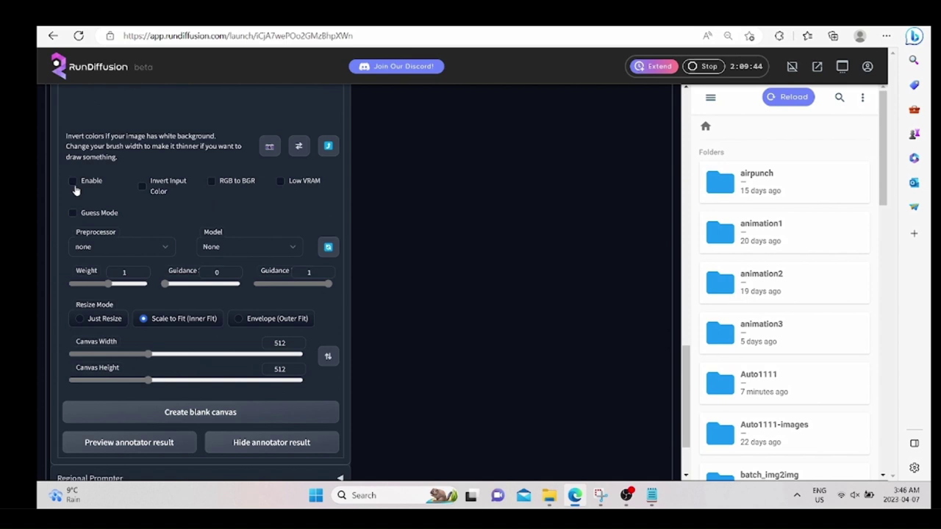
pyautogui.click(72, 180)
pyautogui.scroll(4, 73, 186)
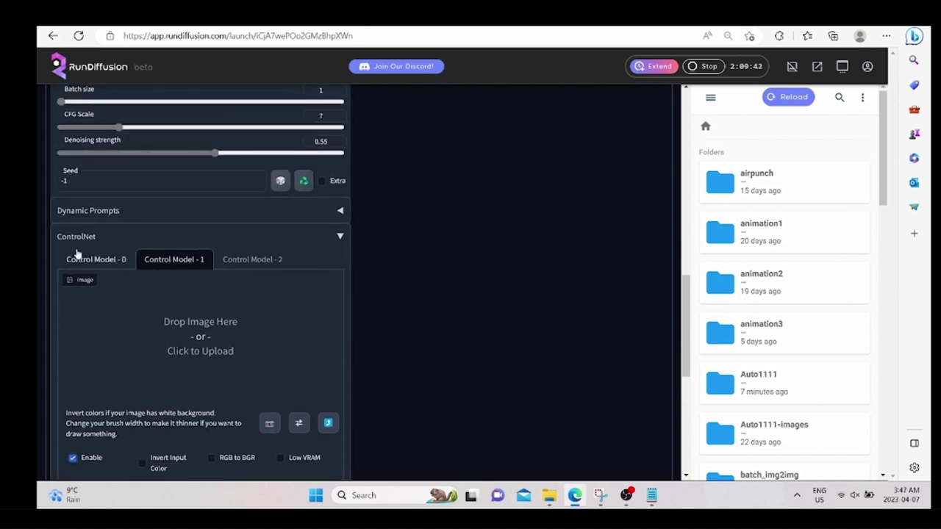
# Set Control Model 1 to the depth preprocessor and depthV10 model, weight 0.6, guidance start about 0.13.
pyautogui.click(76, 254)
pyautogui.click(142, 263)
pyautogui.scroll(-3, 121, 333)
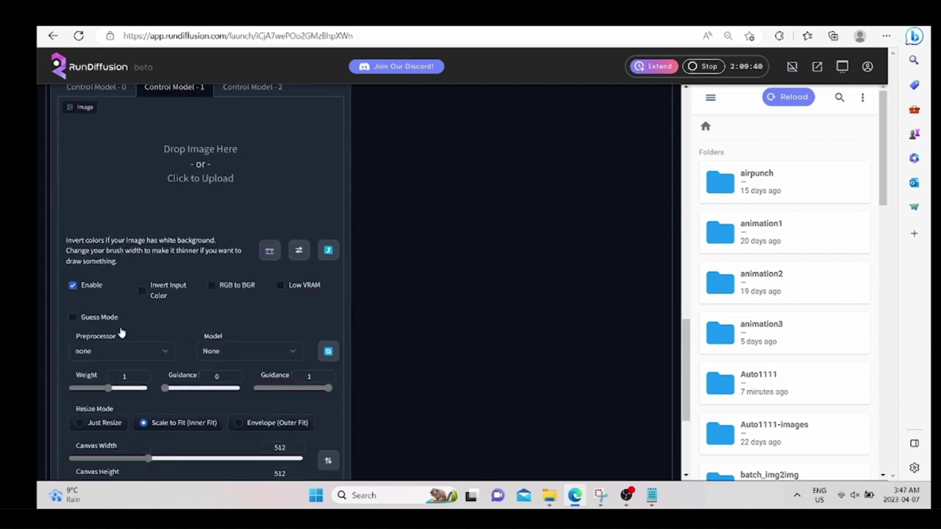
pyautogui.scroll(-3, 121, 329)
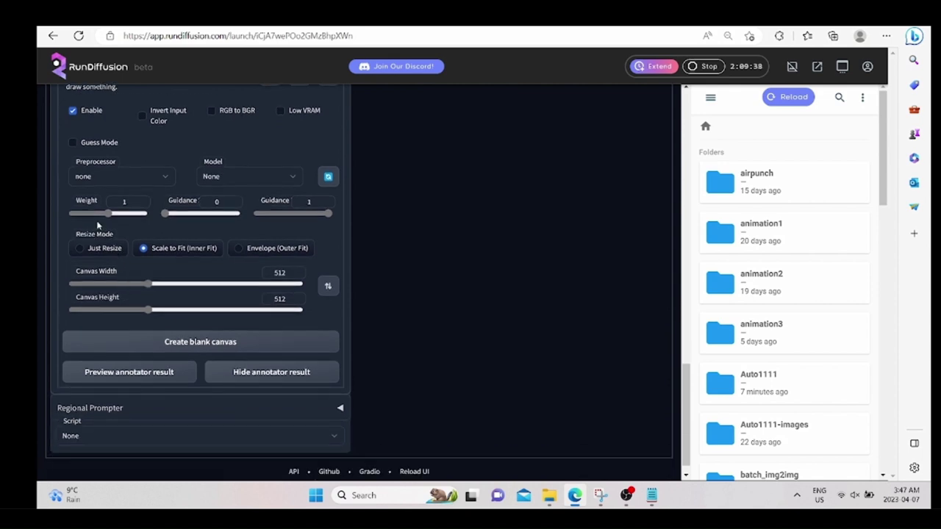
pyautogui.click(118, 176)
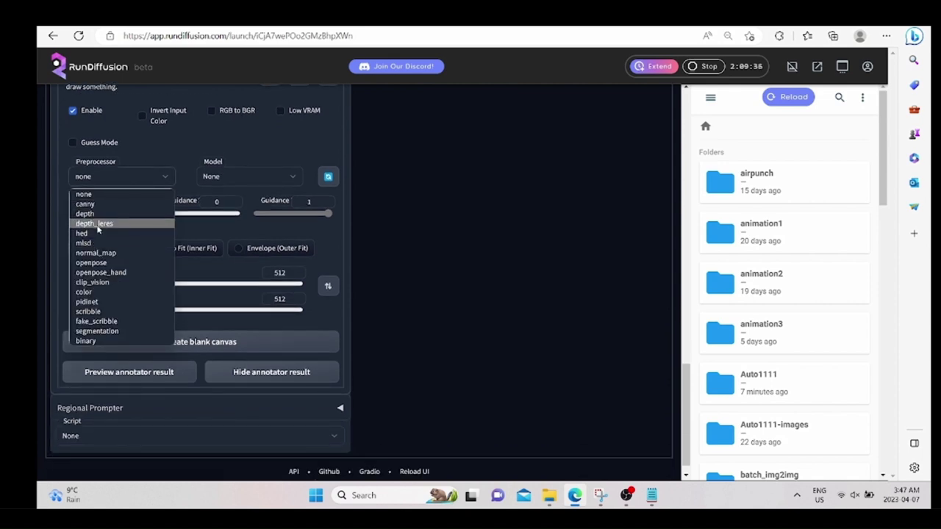
pyautogui.click(87, 214)
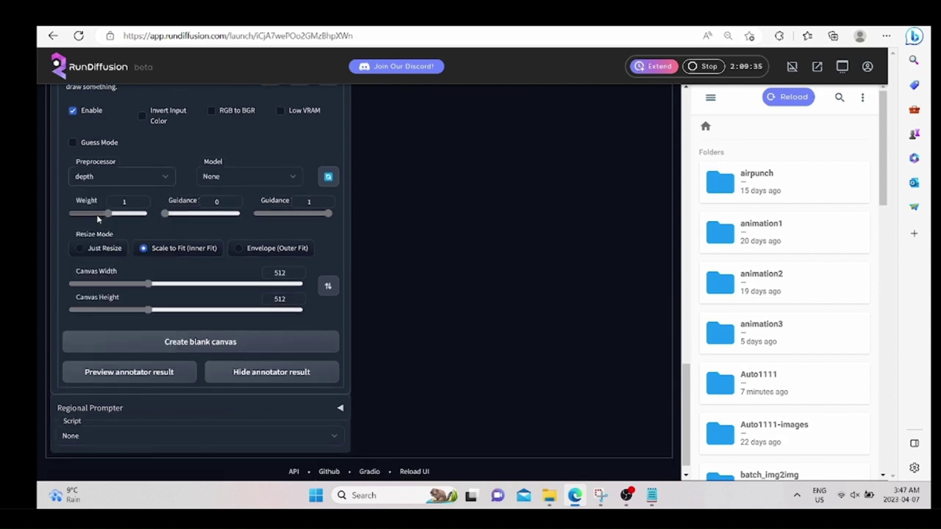
pyautogui.click(237, 182)
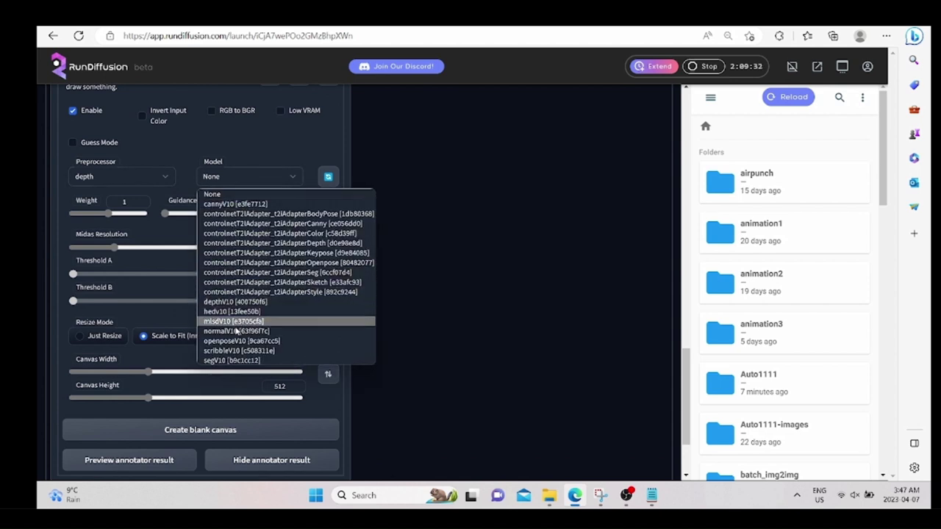
pyautogui.click(230, 301)
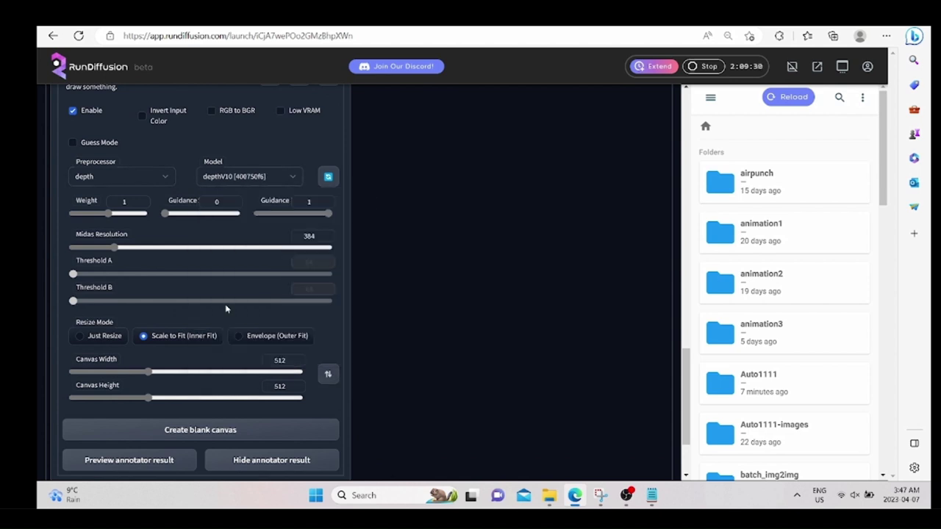
pyautogui.moveTo(107, 222)
pyautogui.mouseDown()
pyautogui.moveTo(75, 214)
pyautogui.moveTo(95, 215)
pyautogui.mouseUp()
pyautogui.doubleClick(233, 201)
pyautogui.click(233, 201)
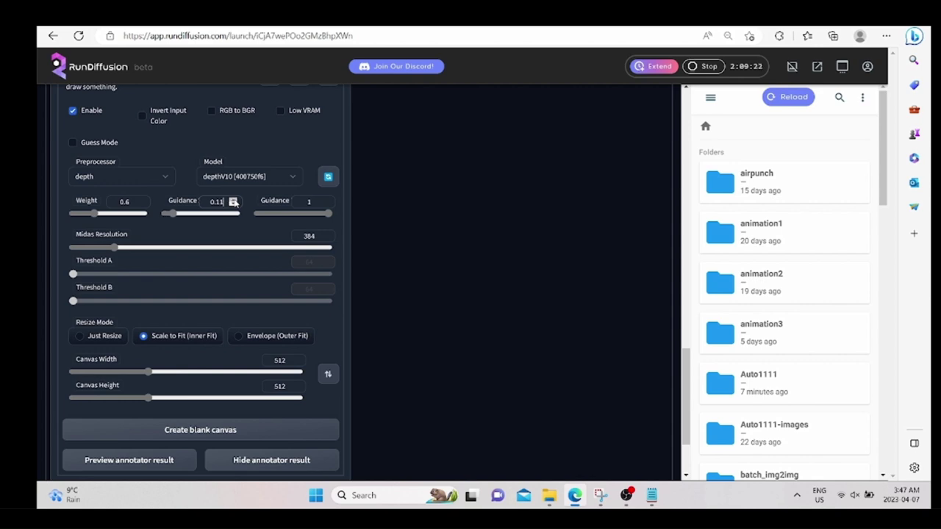
pyautogui.scroll(15, 395, 245)
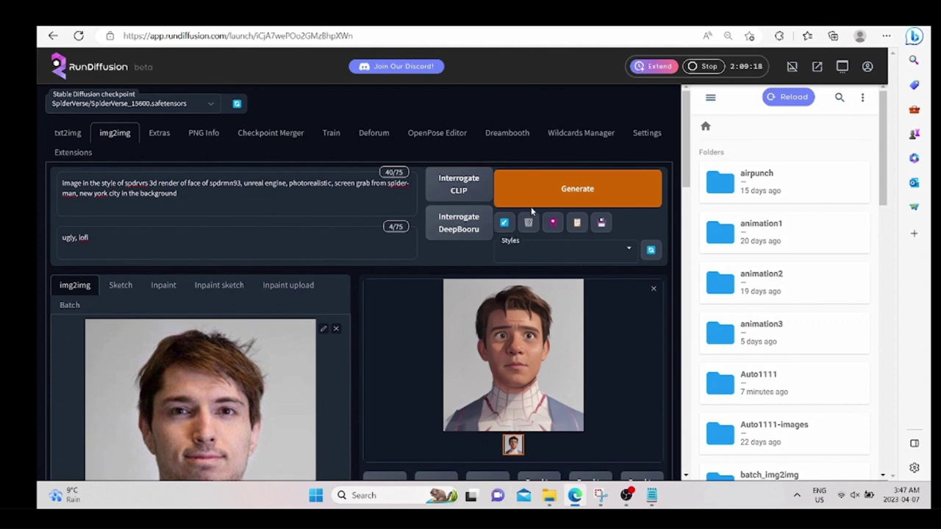
# Generate a Spider-Verse portrait using both openpose and depth ControlNet units and review the output and info.
pyautogui.click(532, 191)
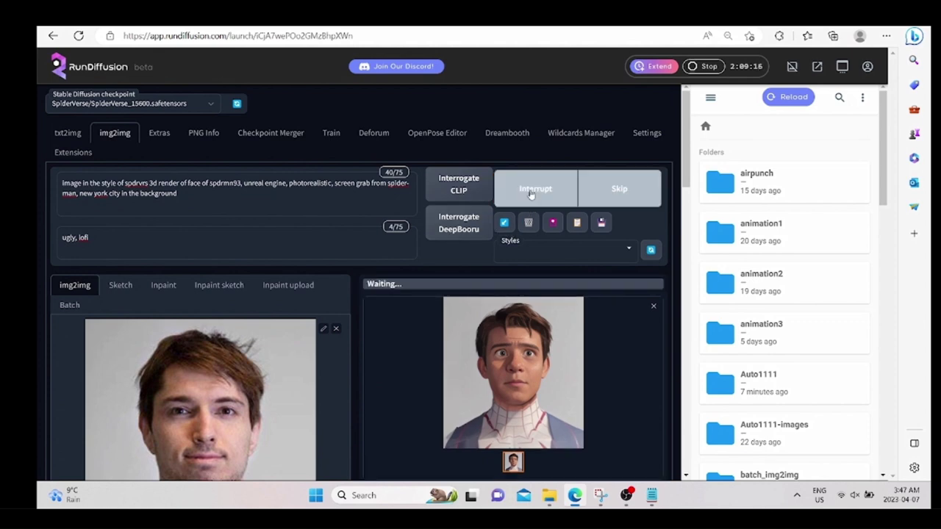
pyautogui.scroll(-1, 359, 355)
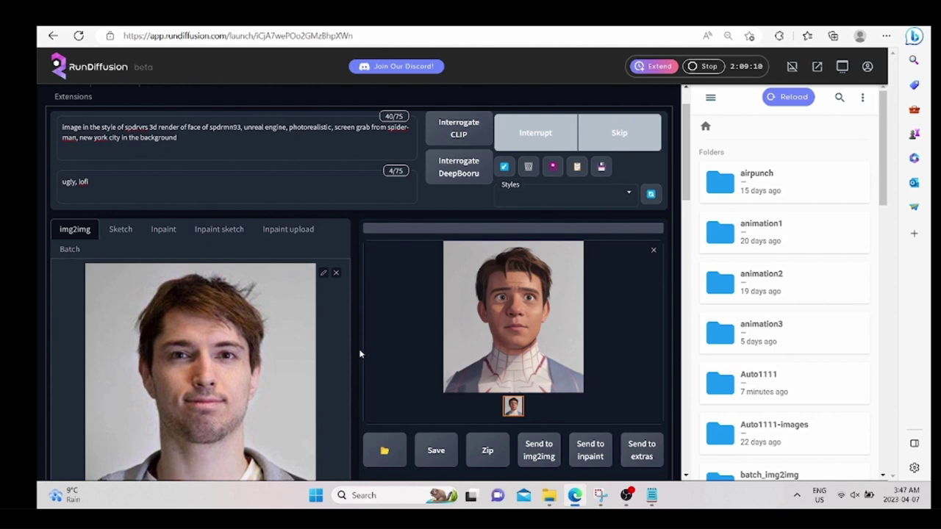
pyautogui.scroll(-1, 359, 354)
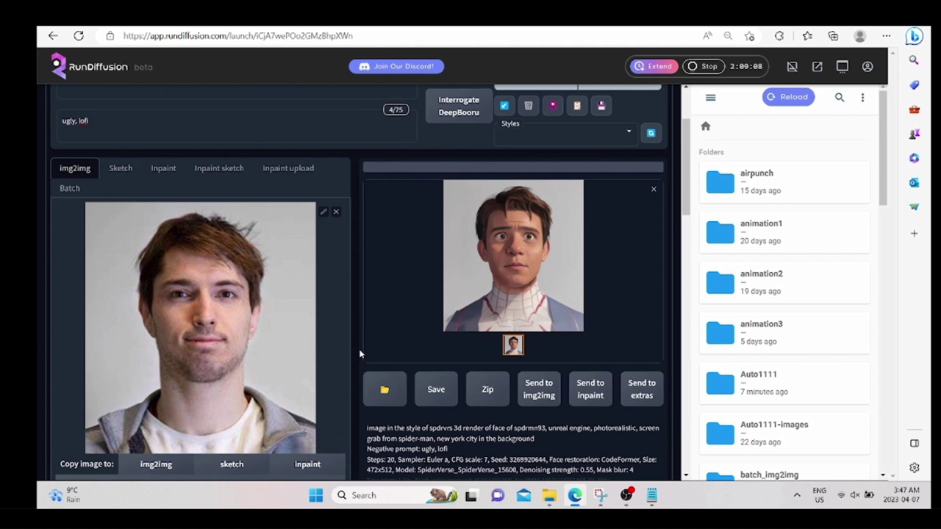
pyautogui.scroll(-3, 360, 354)
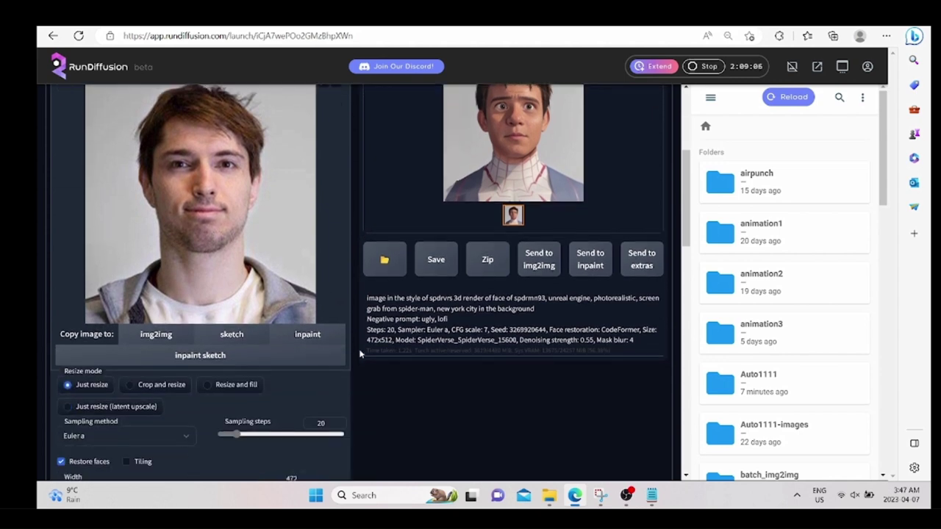
pyautogui.scroll(3, 359, 354)
pyautogui.scroll(1, 359, 354)
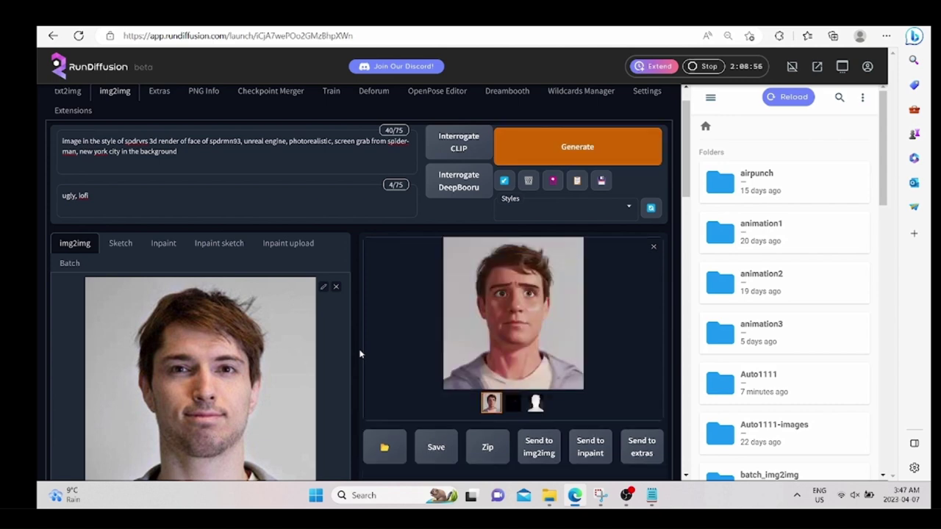
pyautogui.scroll(-3, 360, 370)
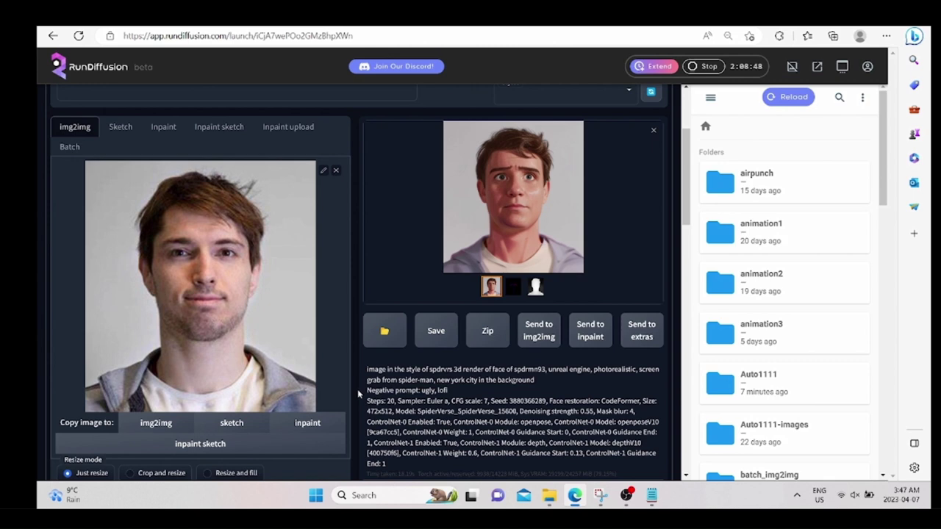
pyautogui.scroll(-3, 357, 389)
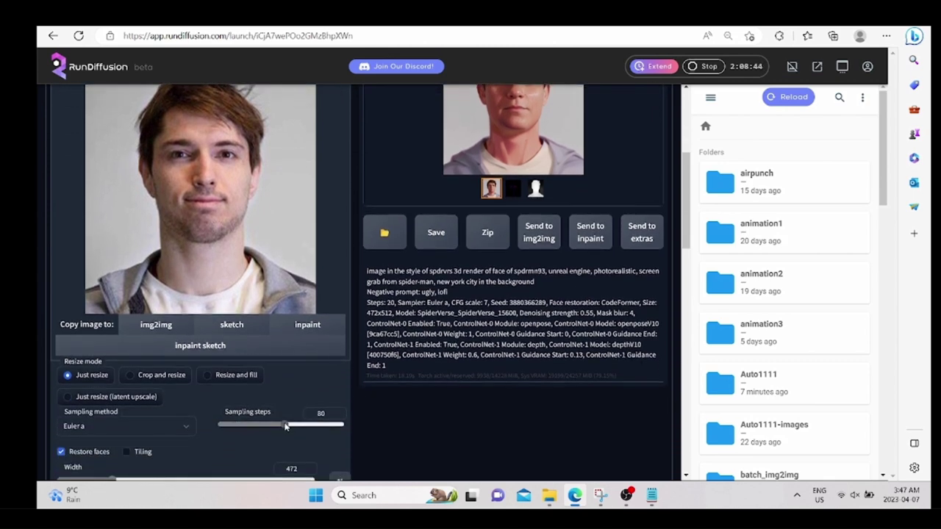
# Generate a Spider-Verse portrait at 80 sampling steps and review the result.
pyautogui.scroll(4, 385, 390)
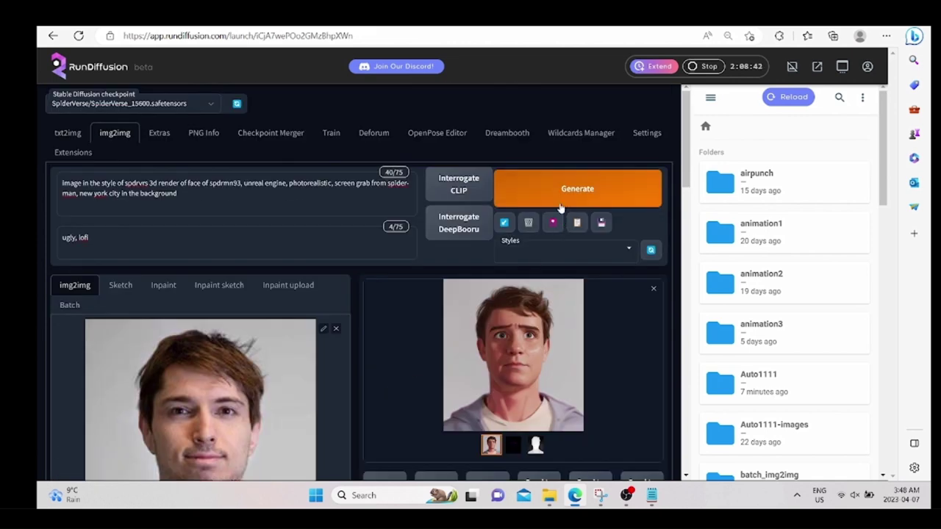
pyautogui.click(566, 193)
pyautogui.scroll(-1, 356, 371)
pyautogui.scroll(-1, 357, 371)
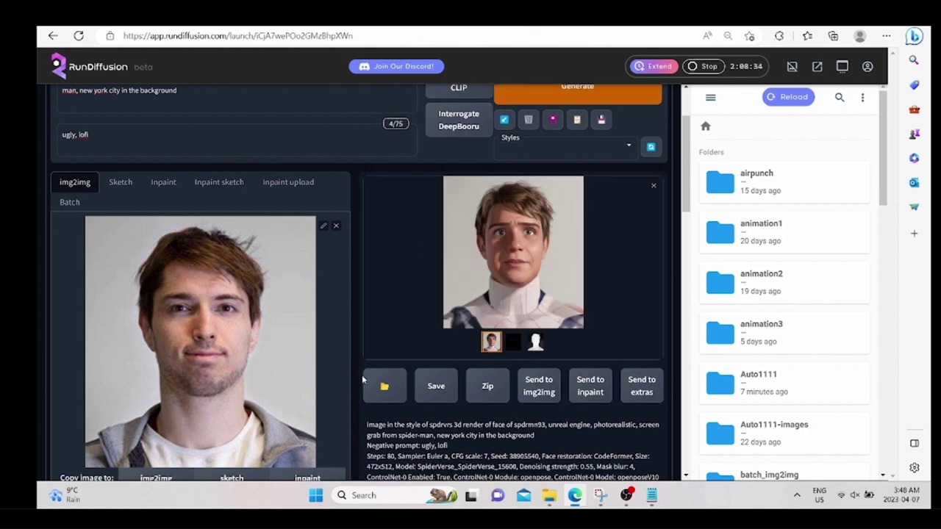
pyautogui.scroll(-3, 359, 381)
pyautogui.scroll(-2, 360, 383)
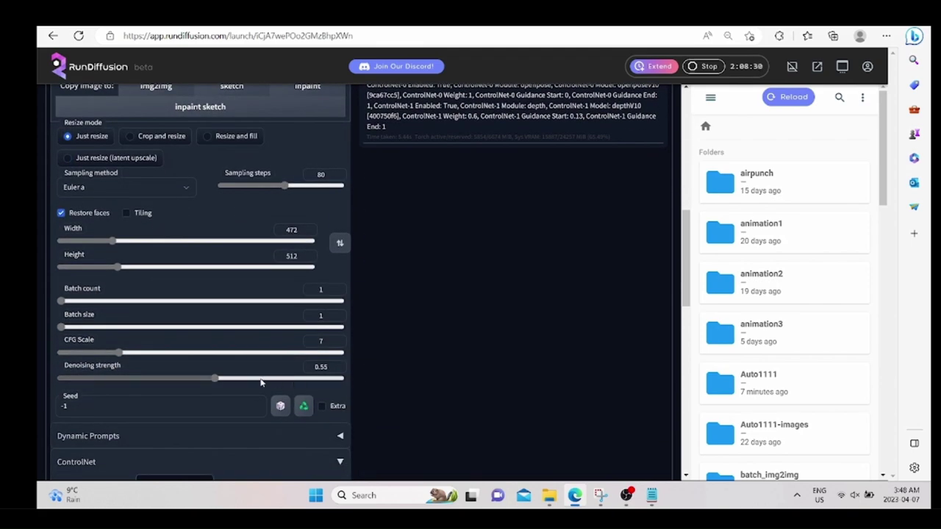
pyautogui.scroll(5, 380, 355)
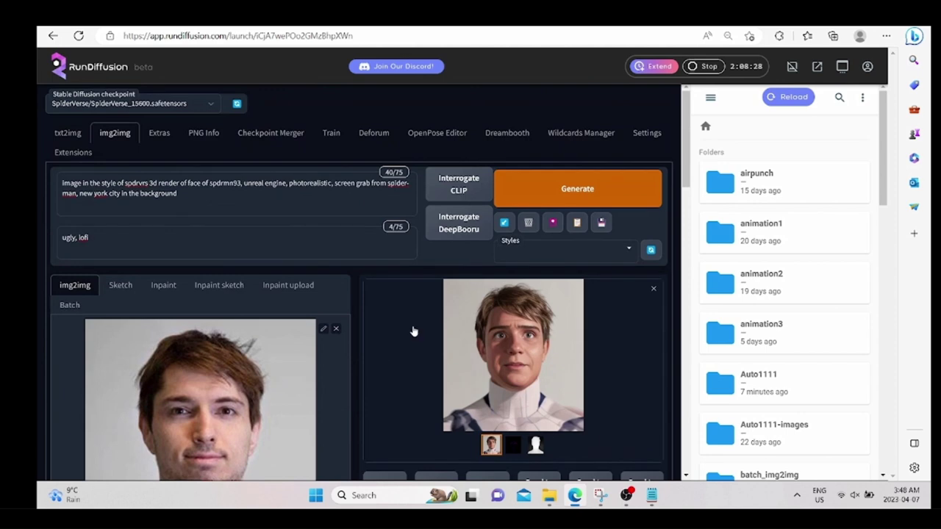
# Generate two more portrait variations, then insert 'spider-man' after 'face of' in the prompt.
pyautogui.click(545, 200)
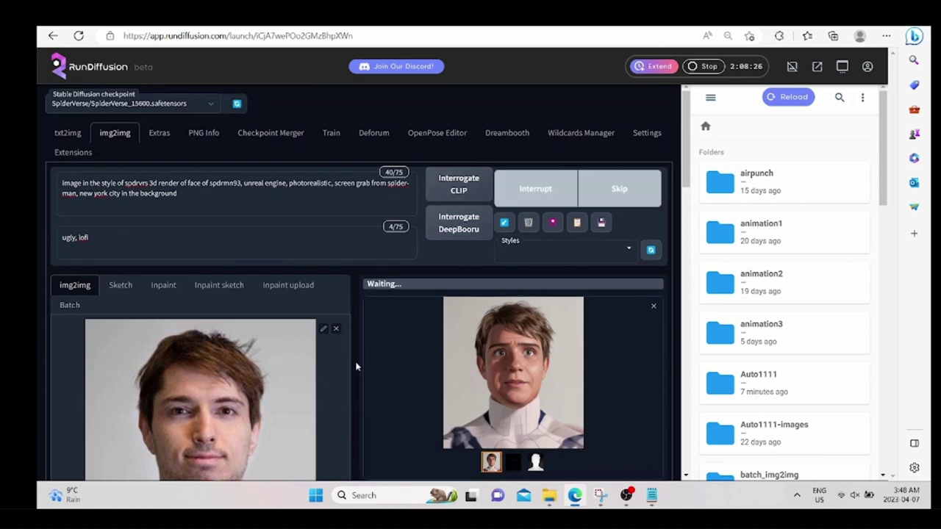
pyautogui.scroll(-1, 357, 360)
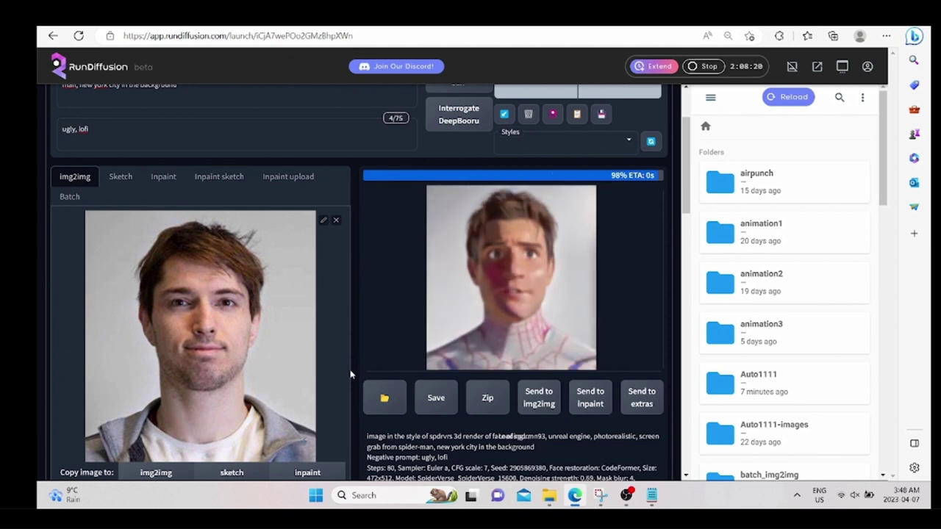
pyautogui.scroll(-7, 356, 378)
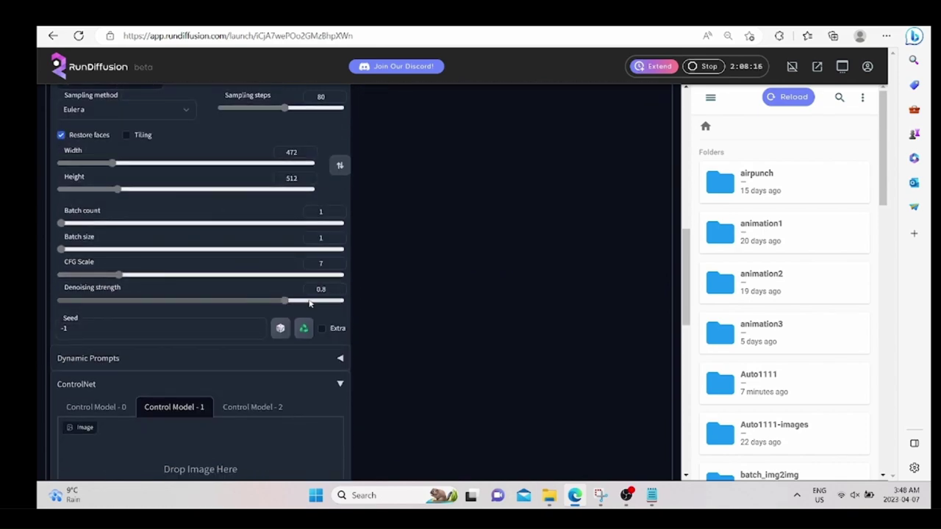
pyautogui.scroll(8, 411, 289)
pyautogui.click(515, 198)
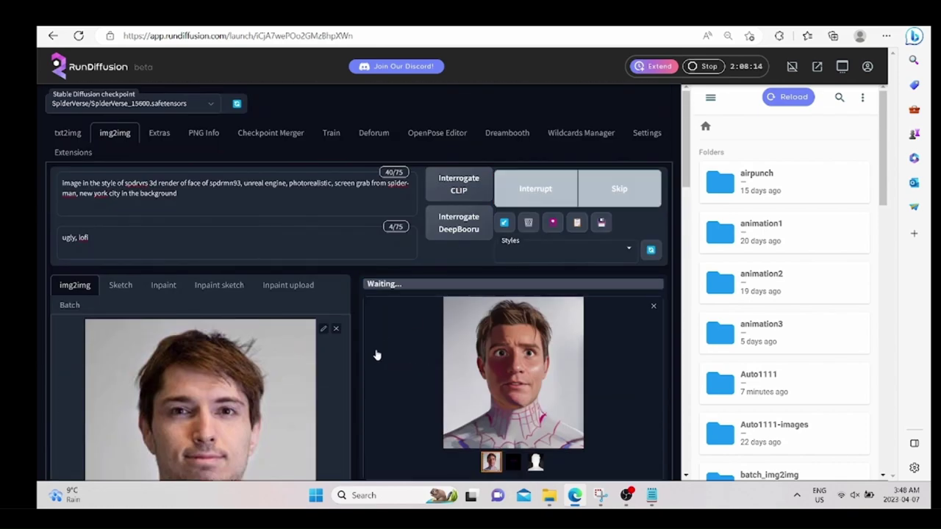
pyautogui.scroll(-1, 359, 365)
pyautogui.scroll(-2, 358, 368)
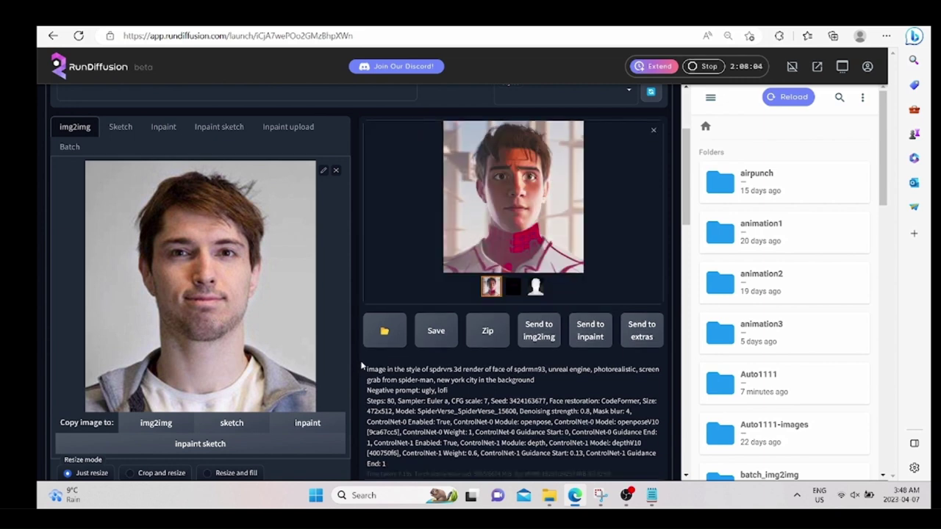
pyautogui.scroll(2, 359, 364)
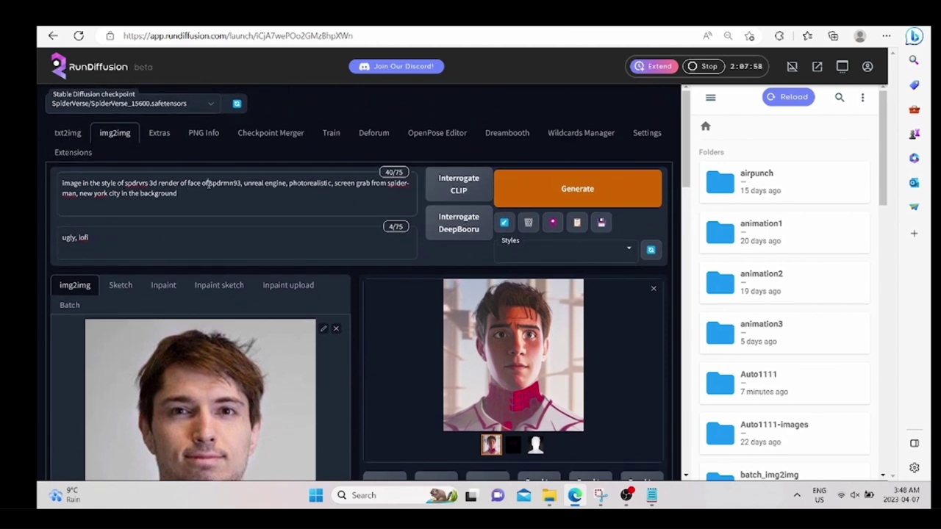
pyautogui.click(209, 184)
pyautogui.write('spider')
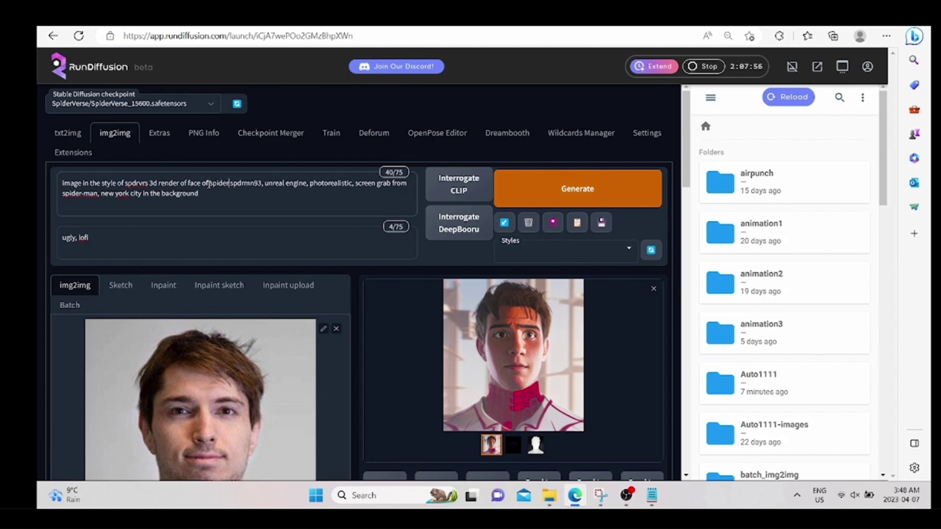
pyautogui.write('-man')
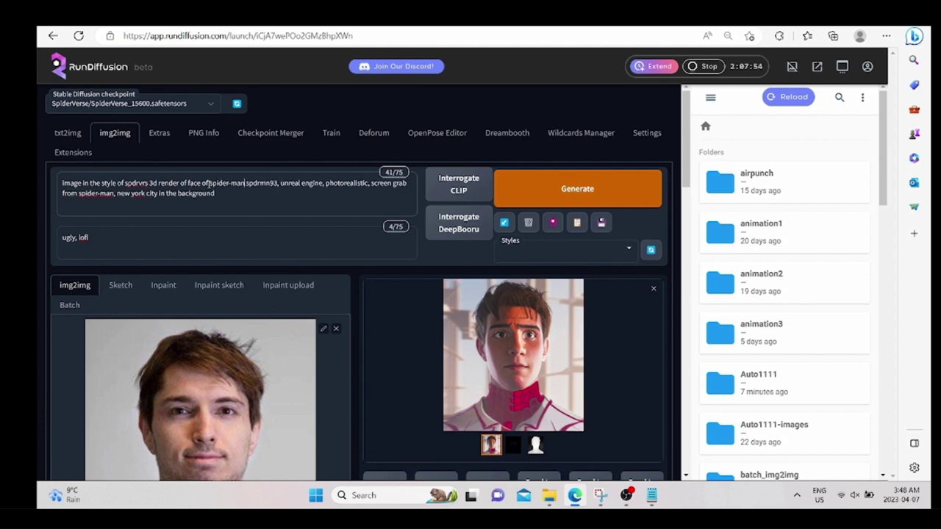
# Generate two Spider-Man renders with the updated prompt, then raise sampling steps to 113.
pyautogui.click(553, 193)
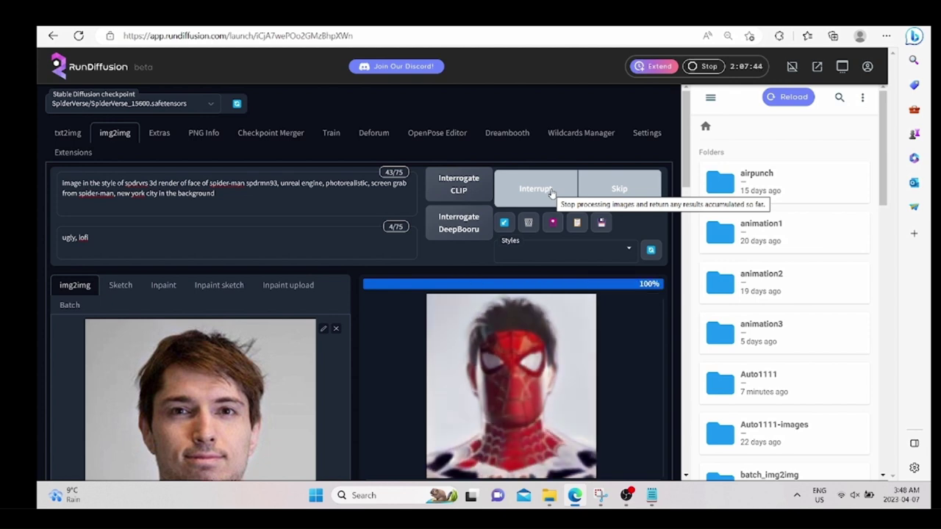
pyautogui.scroll(-2, 363, 376)
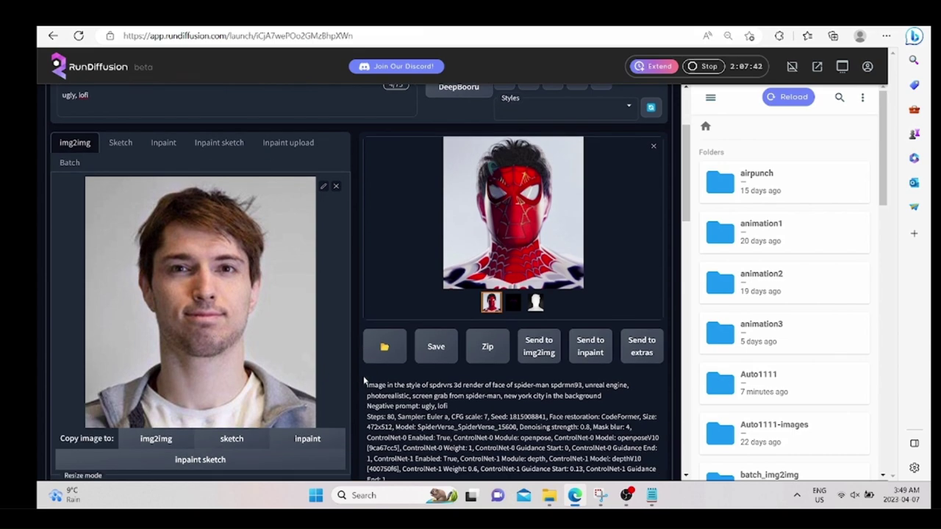
pyautogui.scroll(-5, 363, 380)
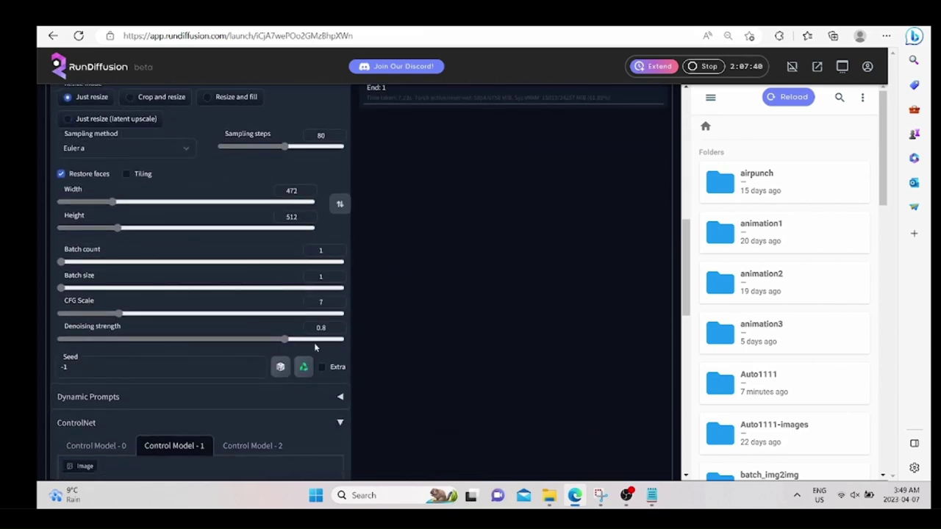
pyautogui.scroll(8, 426, 331)
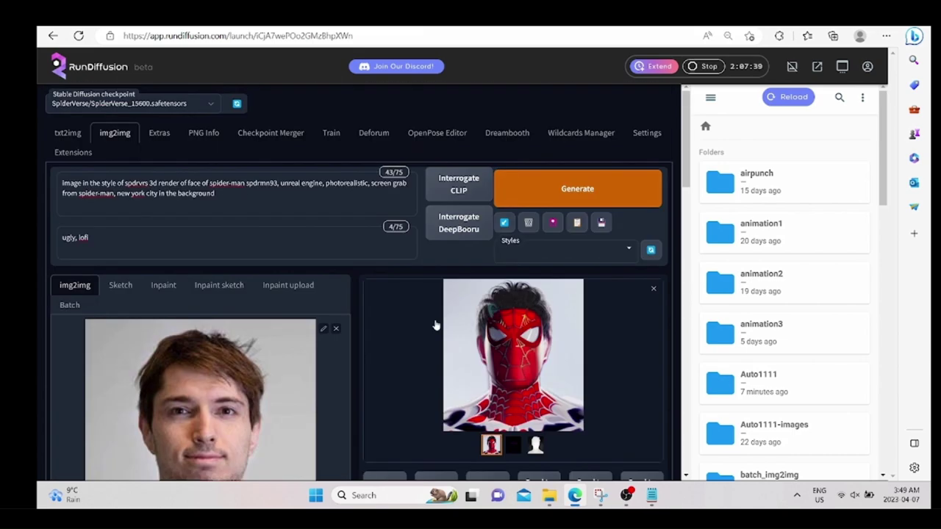
pyautogui.click(539, 205)
pyautogui.scroll(-1, 354, 342)
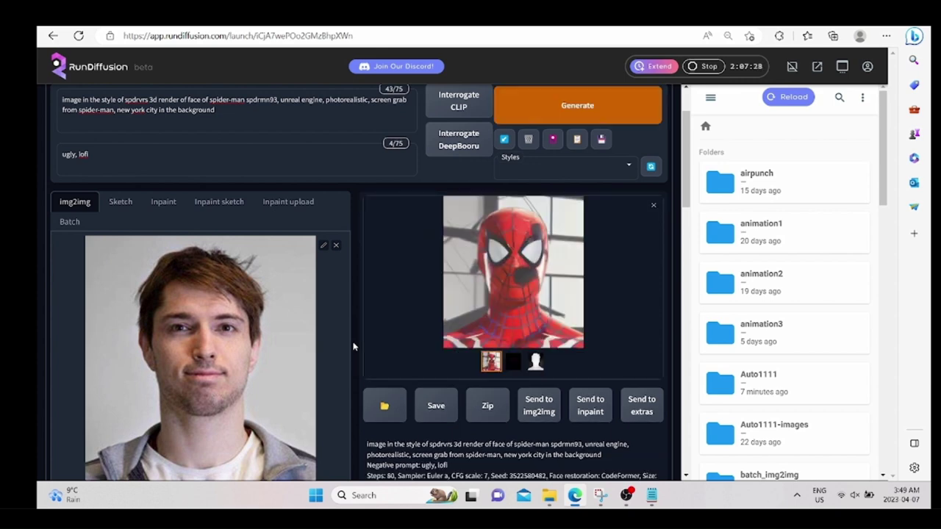
pyautogui.scroll(-4, 345, 374)
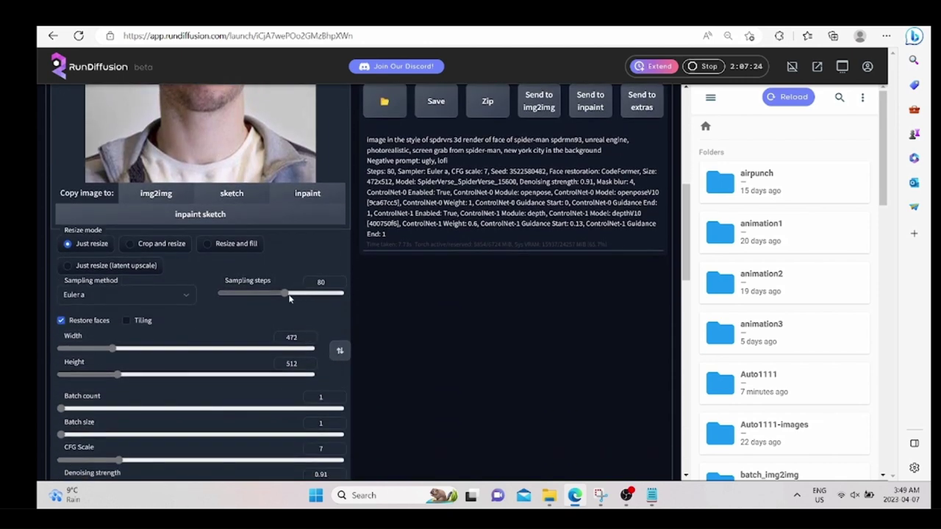
pyautogui.moveTo(286, 293); pyautogui.dragTo(273, 293)
# Generate a Spider-Verse face at 113 sampling steps and review the output.
pyautogui.scroll(-4, 413, 356)
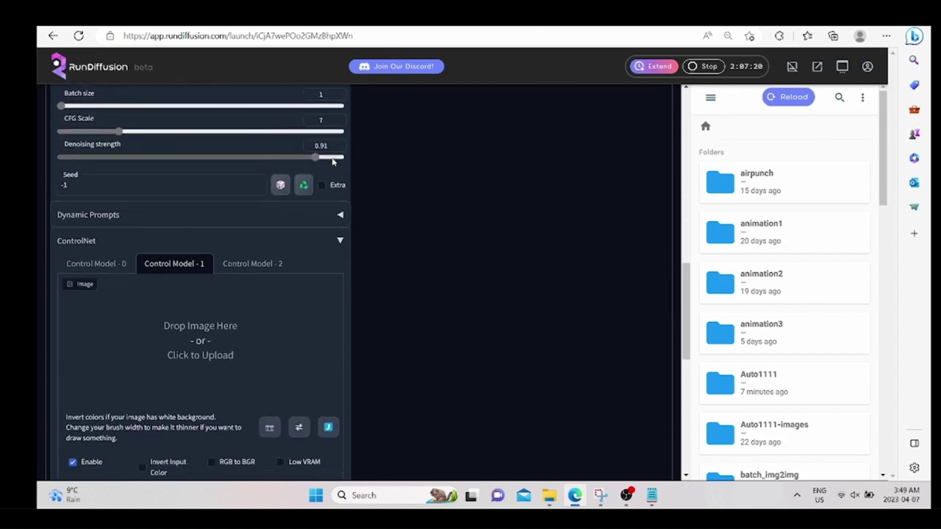
pyautogui.scroll(10, 481, 220)
pyautogui.click(531, 180)
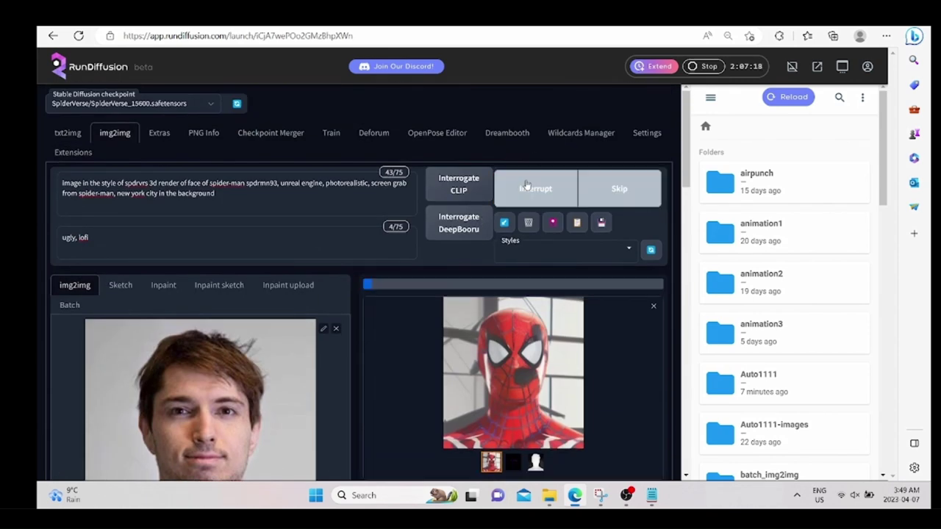
pyautogui.scroll(-1, 349, 362)
pyautogui.scroll(-1, 349, 362)
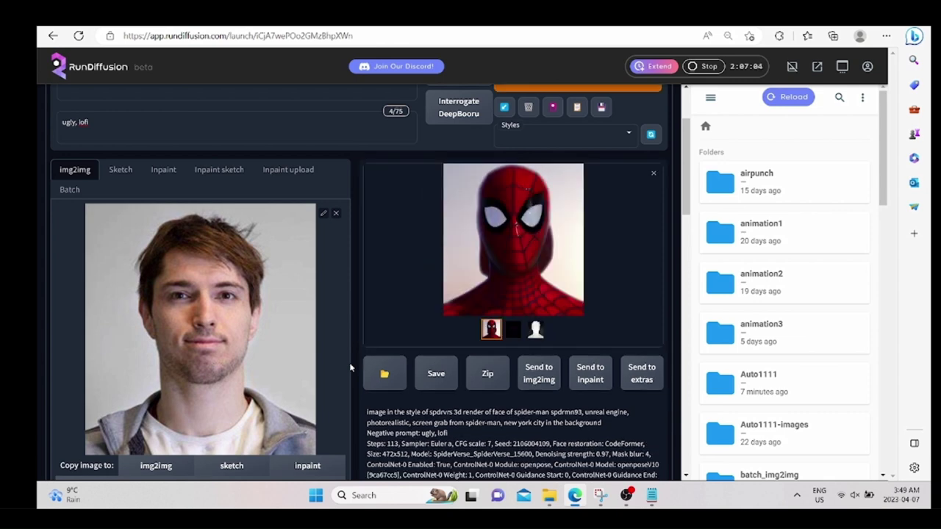
pyautogui.scroll(2, 316, 323)
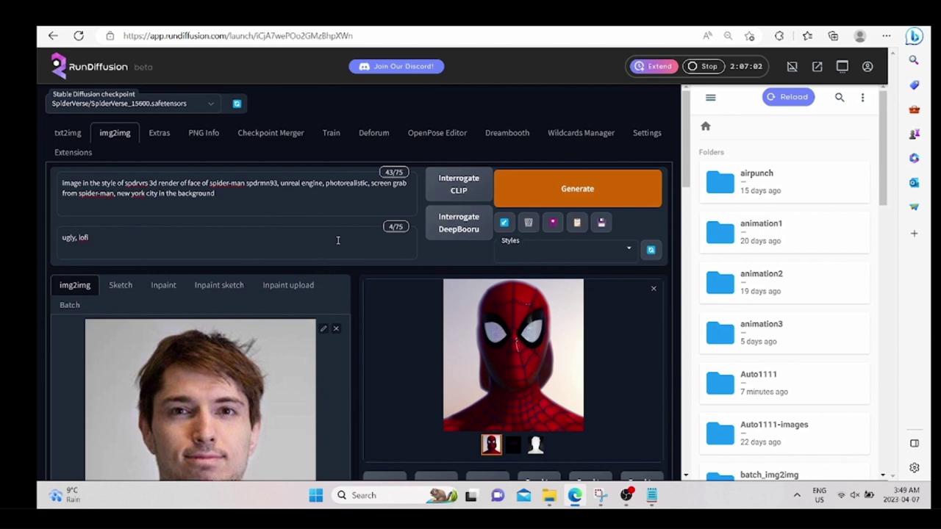
pyautogui.scroll(-6, 294, 349)
pyautogui.scroll(-1, 245, 396)
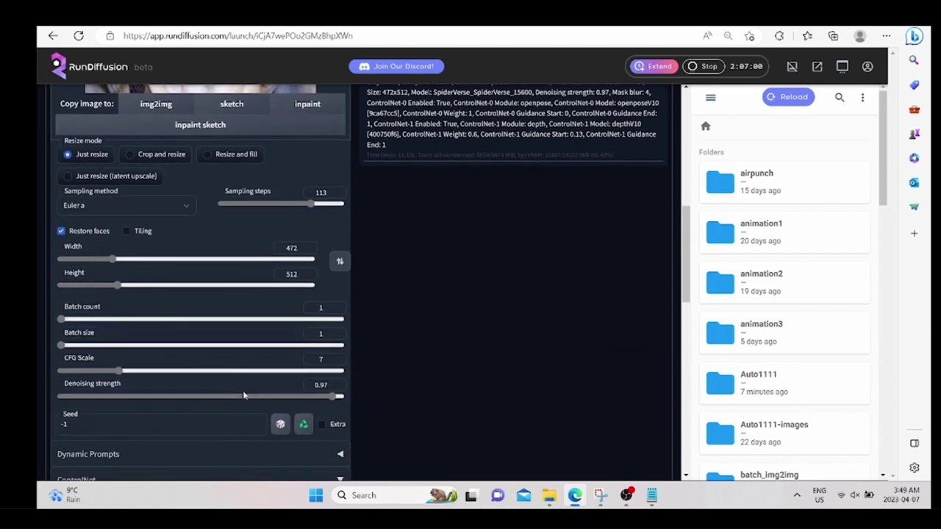
pyautogui.scroll(7, 448, 242)
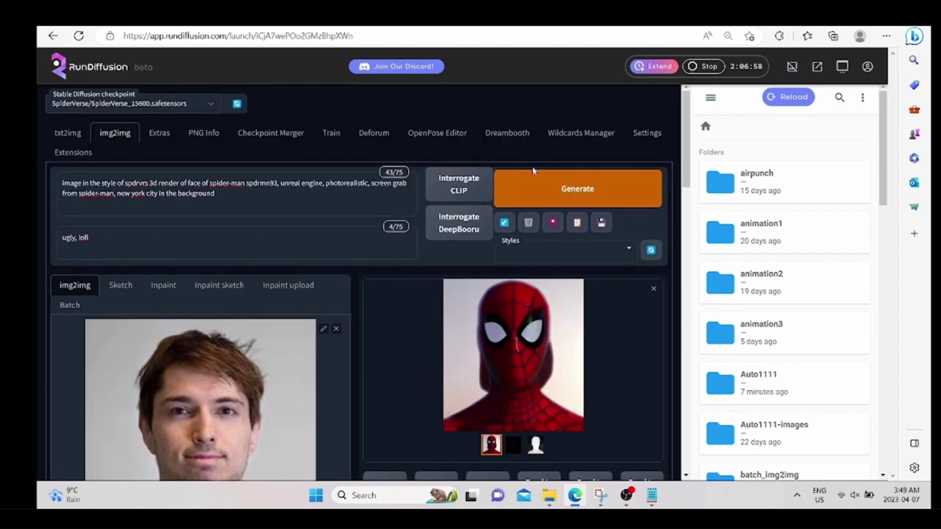
# Generate another variation at denoising 0.64, then add 'man' after spdrmn93 in the prompt.
pyautogui.click(531, 184)
pyautogui.scroll(-1, 359, 344)
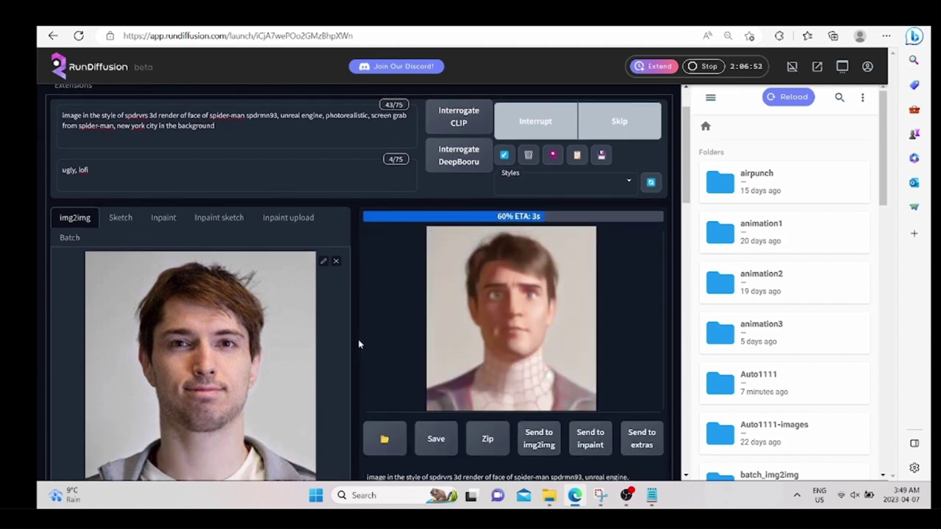
pyautogui.scroll(-1, 355, 338)
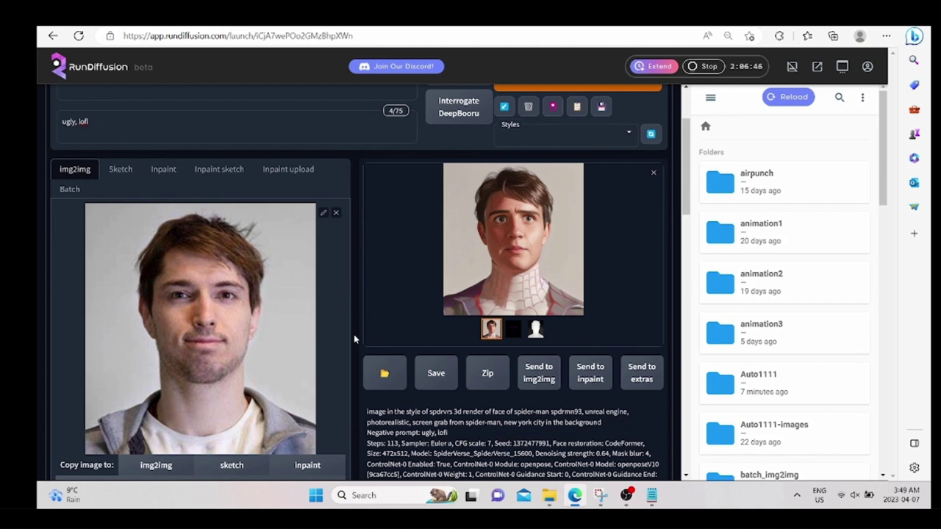
pyautogui.scroll(2, 354, 339)
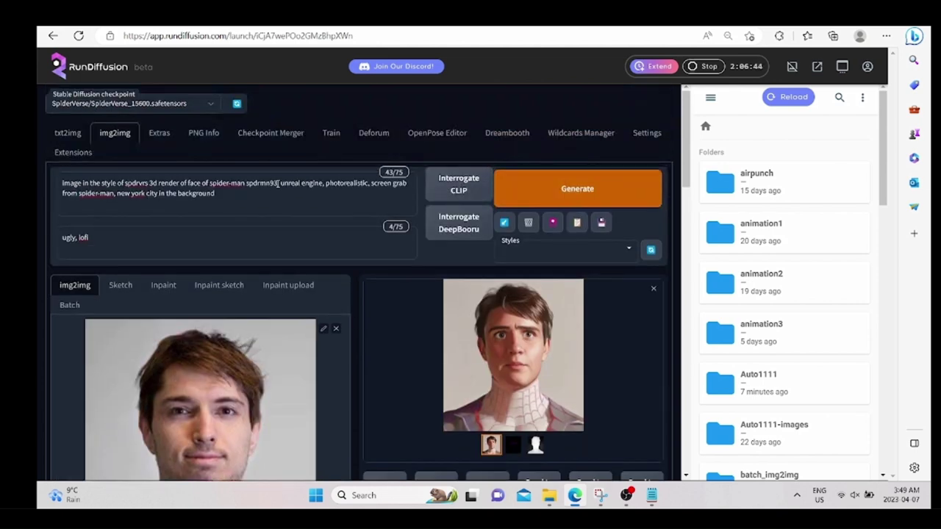
pyautogui.click(277, 184)
pyautogui.write('man')
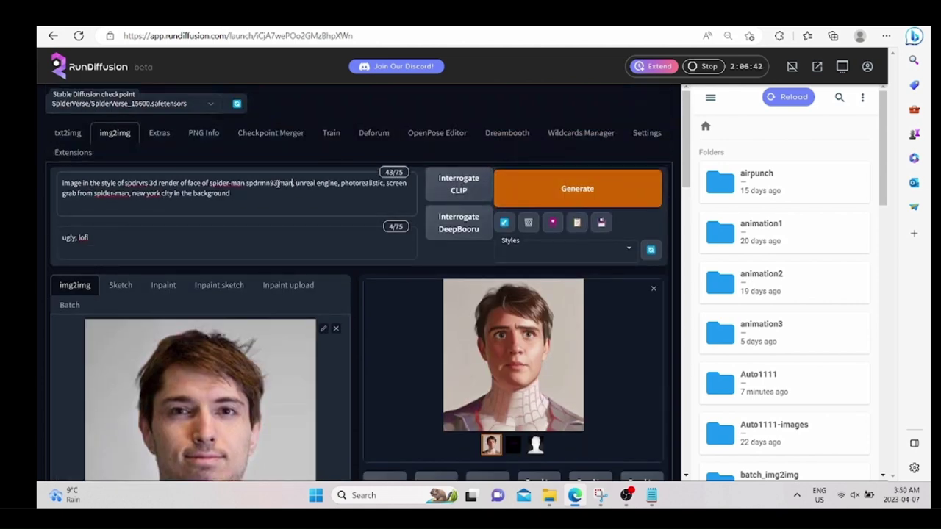
# Generate with 'man' in the prompt, then raise denoising strength to 0.89 and regenerate.
pyautogui.click(514, 193)
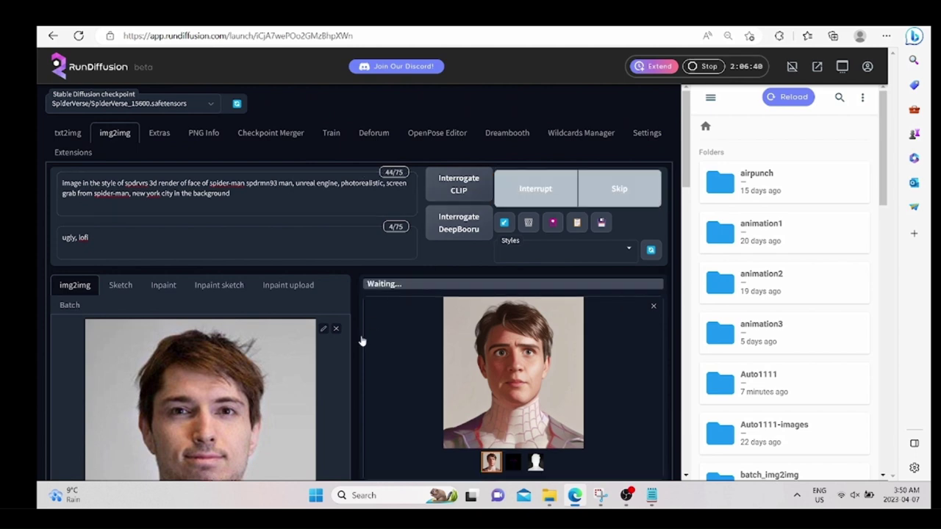
pyautogui.scroll(-1, 355, 369)
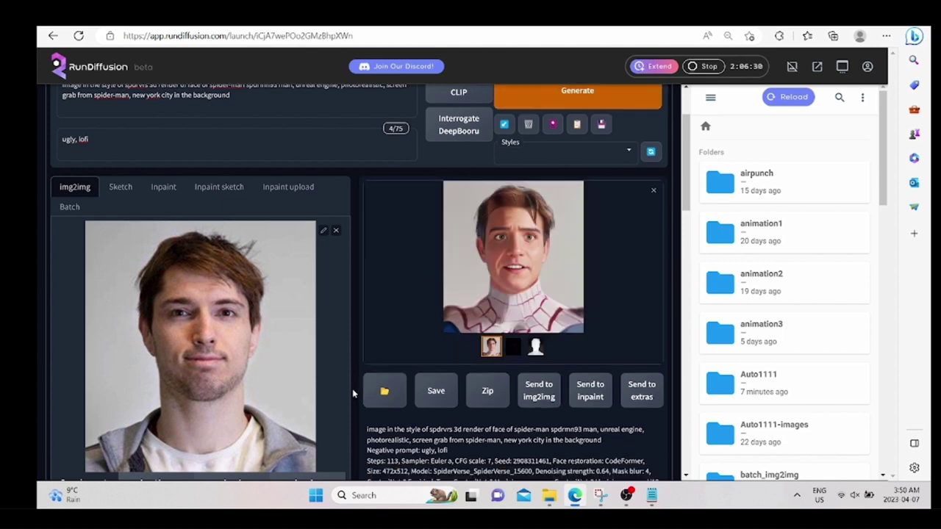
pyautogui.scroll(-4, 349, 371)
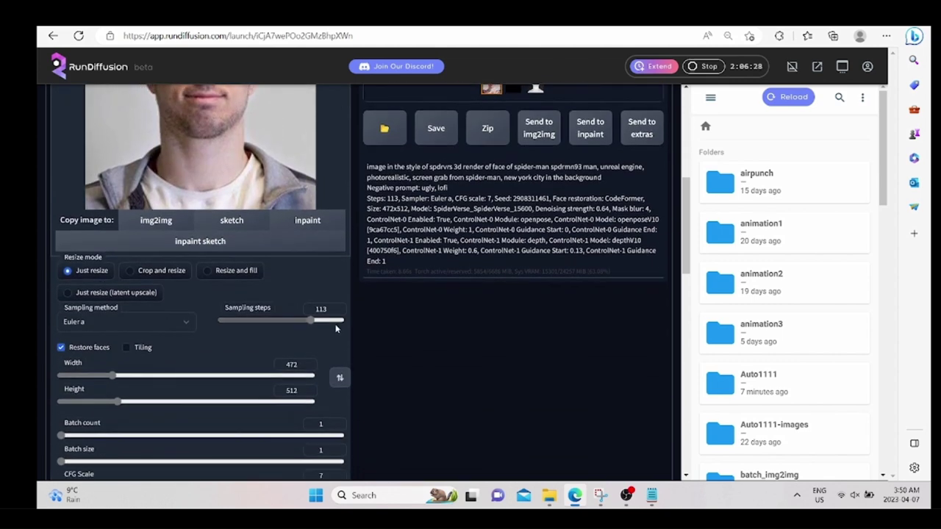
pyautogui.scroll(-2, 335, 329)
pyautogui.moveTo(241, 399); pyautogui.dragTo(312, 398)
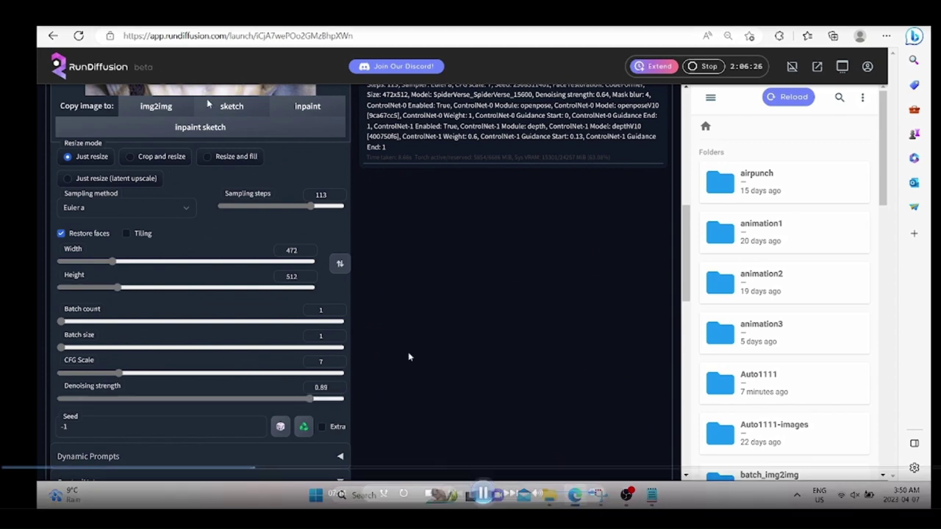
pyautogui.scroll(6, 410, 357)
pyautogui.click(577, 188)
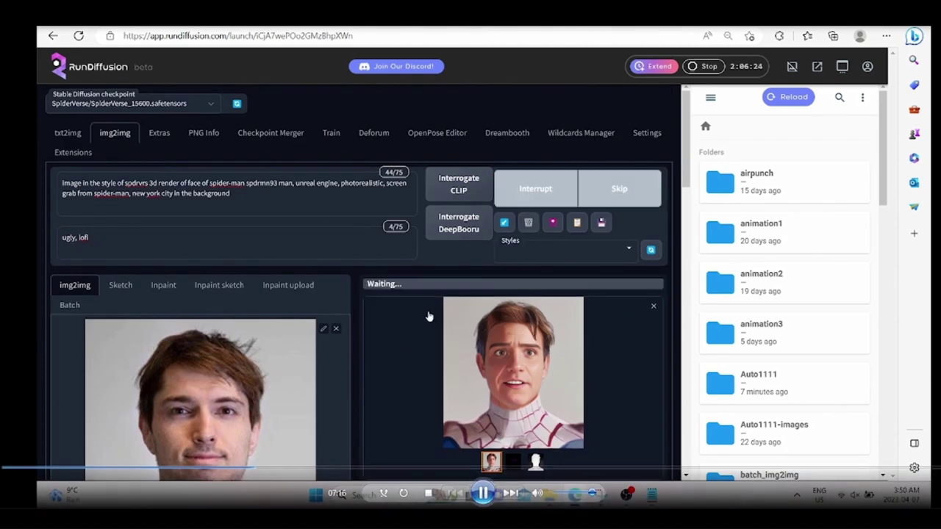
pyautogui.scroll(-2, 356, 409)
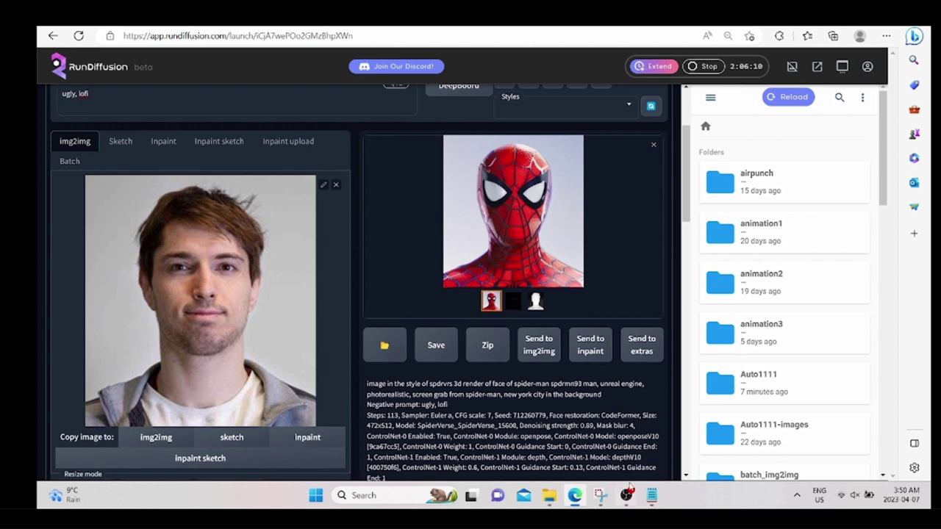
# Copy the word 'aesthetic' from the prompt notes document and place the cursor in the prompt.
pyautogui.click(651, 496)
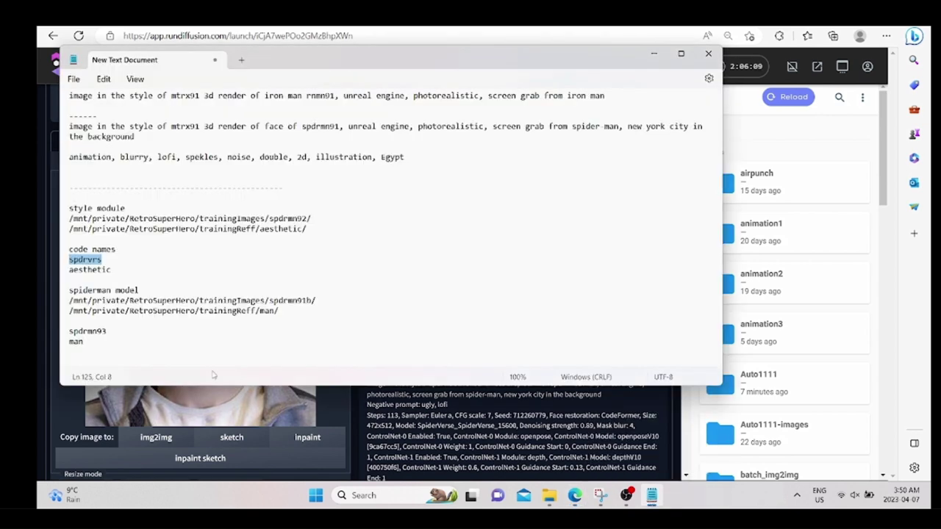
pyautogui.doubleClick(115, 272)
pyautogui.hotkey('ctrl', 'c')
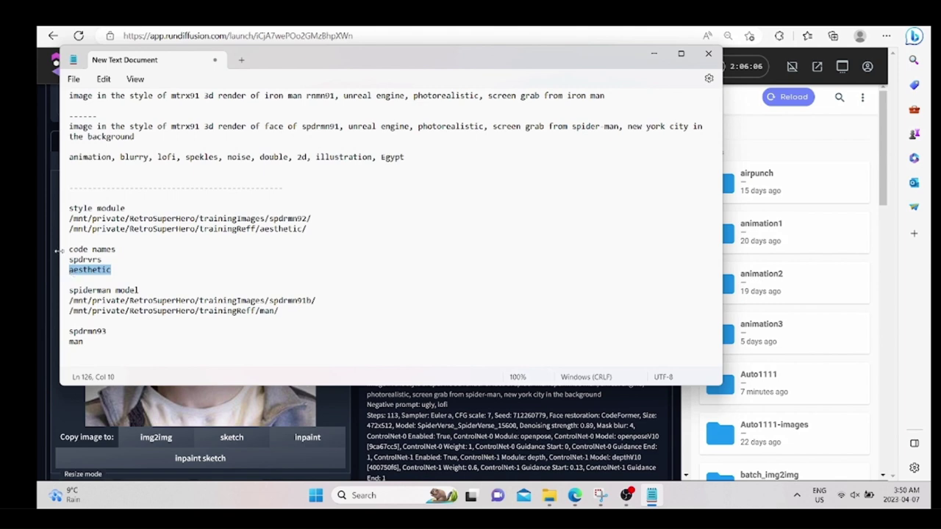
pyautogui.click(38, 239)
pyautogui.scroll(3, 99, 210)
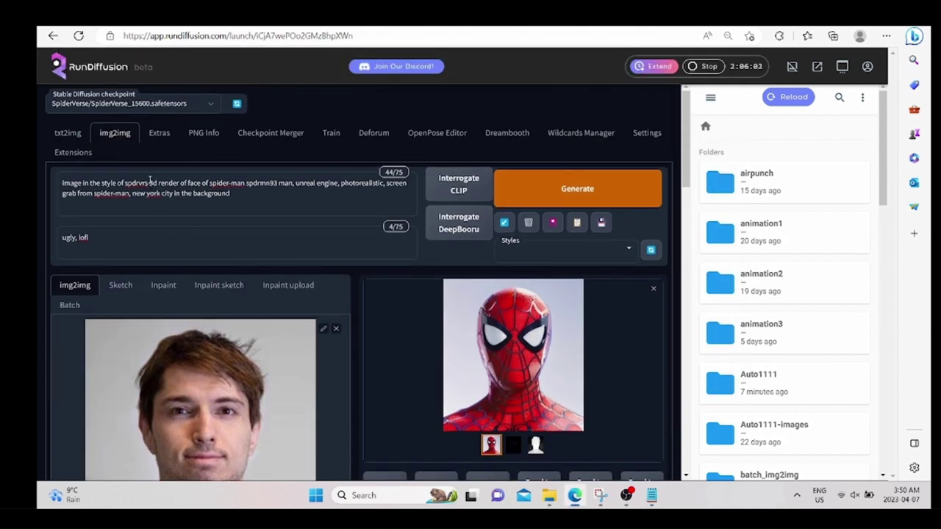
pyautogui.click(150, 182)
# Paste 'aesthetic' before '3d render' in the prompt and regenerate the Spider-Man face.
pyautogui.hotkey('ctrl', 'v')
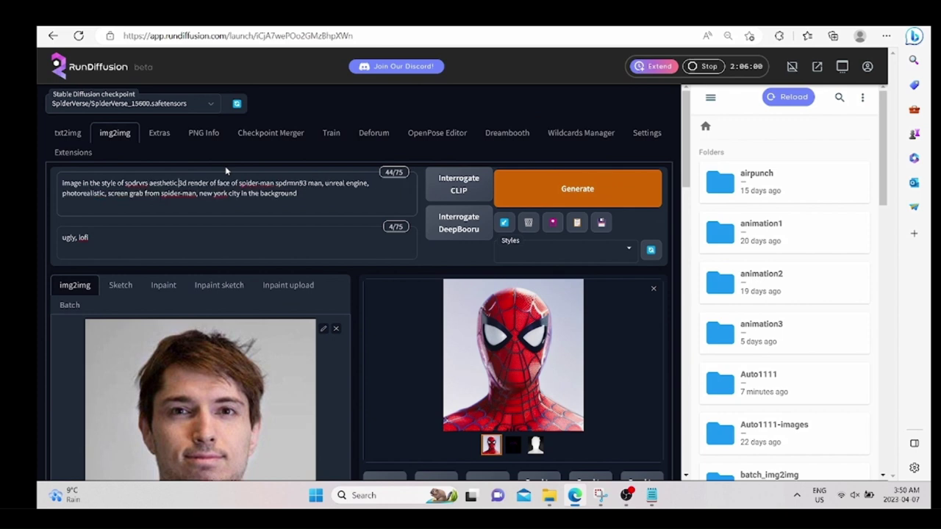
pyautogui.click(514, 190)
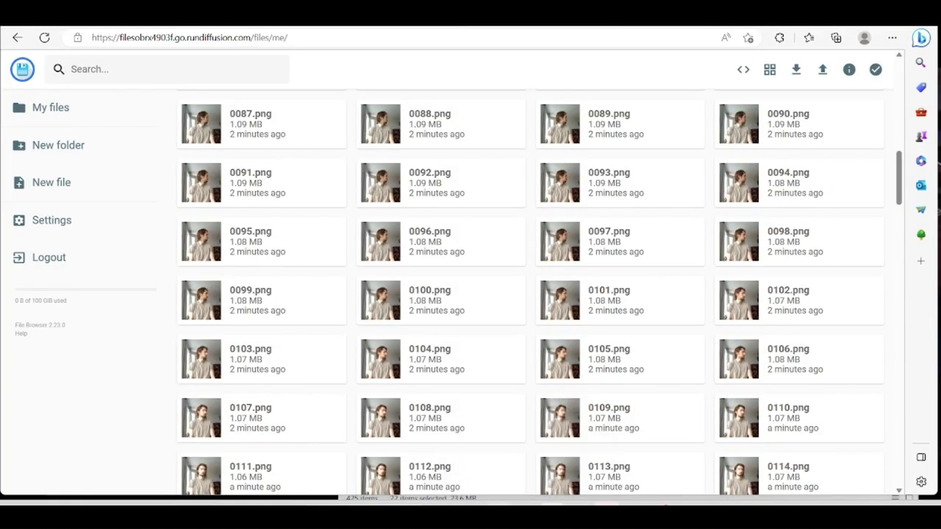
# Scan the outputface frame thumbnails in File Explorer, minimize it, and return to RunDiffusion.
pyautogui.moveTo(600, 504)
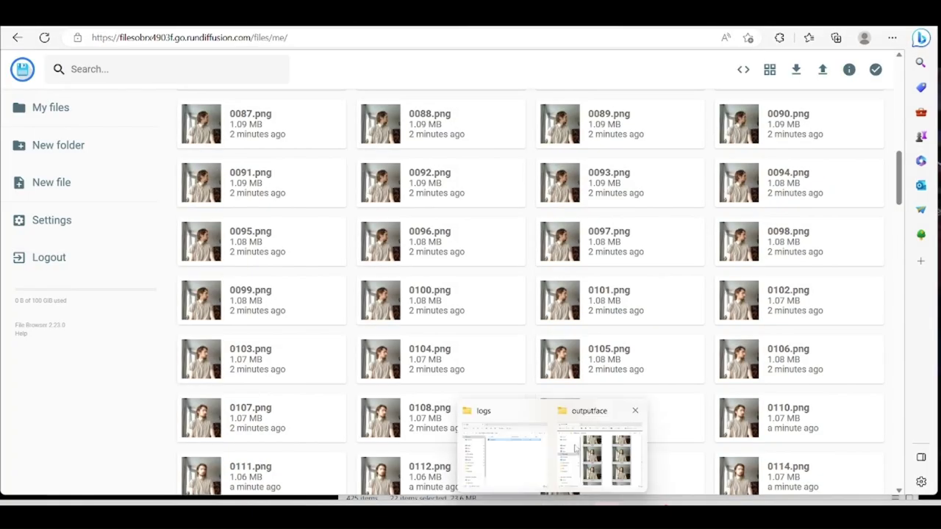
pyautogui.click(601, 450)
pyautogui.scroll(-2, 592, 350)
pyautogui.scroll(-8, 592, 349)
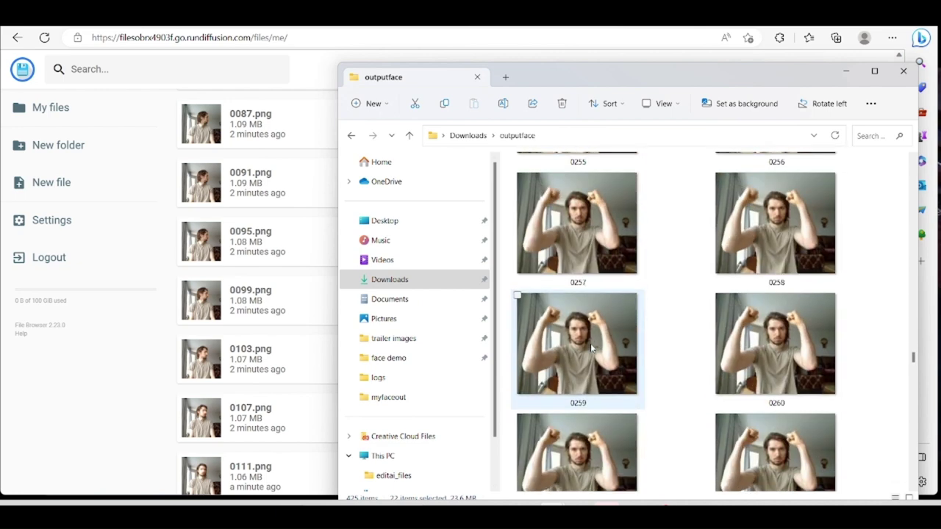
pyautogui.click(594, 56)
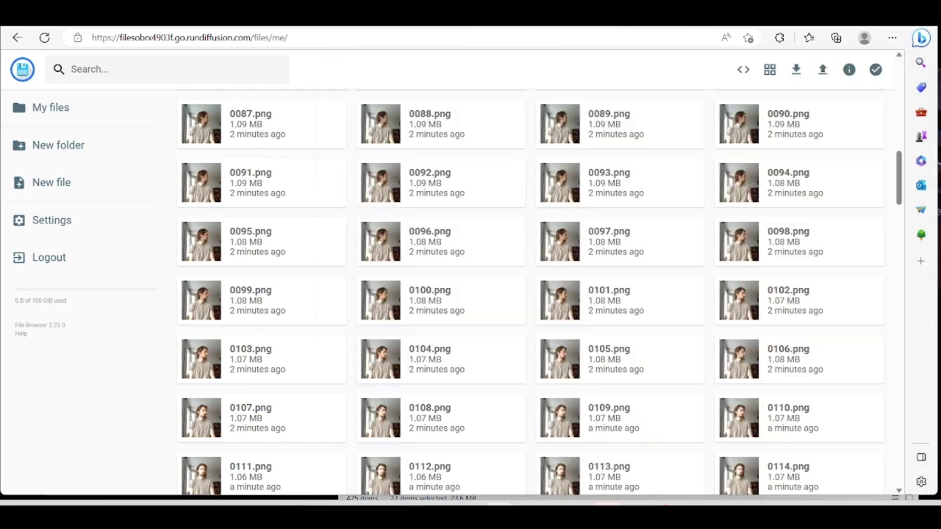
pyautogui.click(368, 31)
pyautogui.scroll(5, 379, 231)
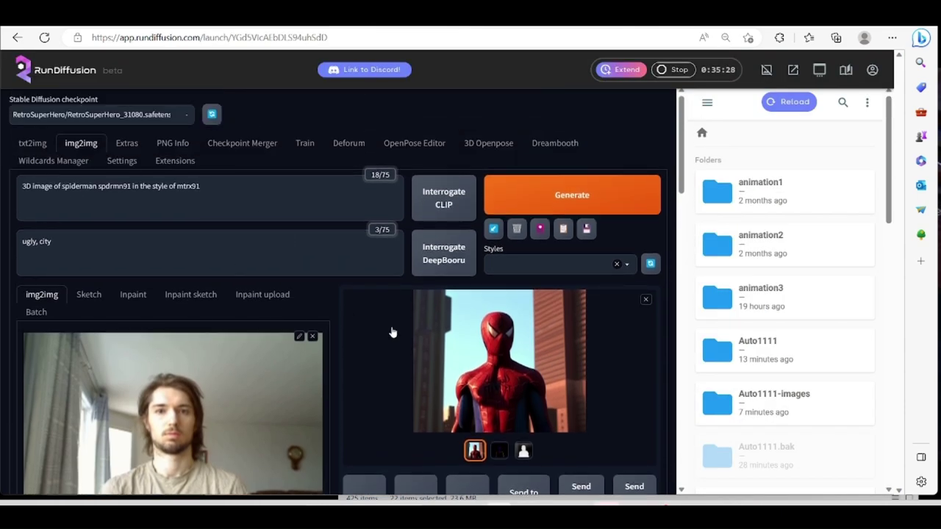
# Check the checkpoint list and keep RetroSuperHero_31080 selected.
pyautogui.scroll(-1, 432, 352)
pyautogui.scroll(1, 432, 353)
pyautogui.click(174, 119)
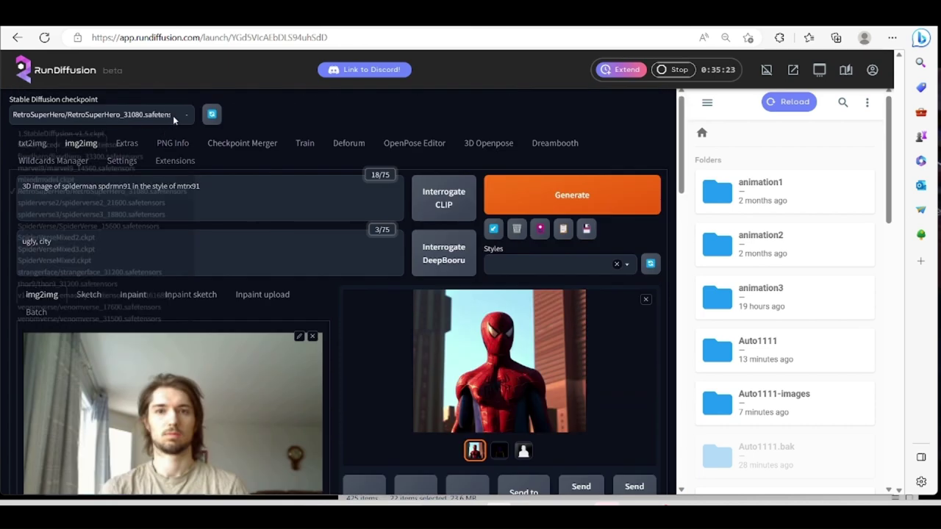
pyautogui.click(382, 113)
# Reuse the seed from the last generation.
pyautogui.scroll(2, 330, 360)
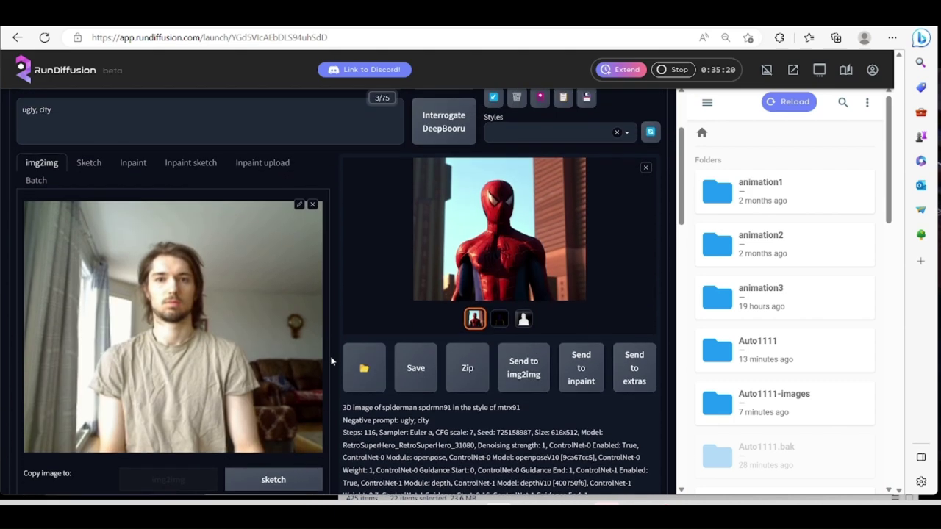
pyautogui.scroll(1, 331, 361)
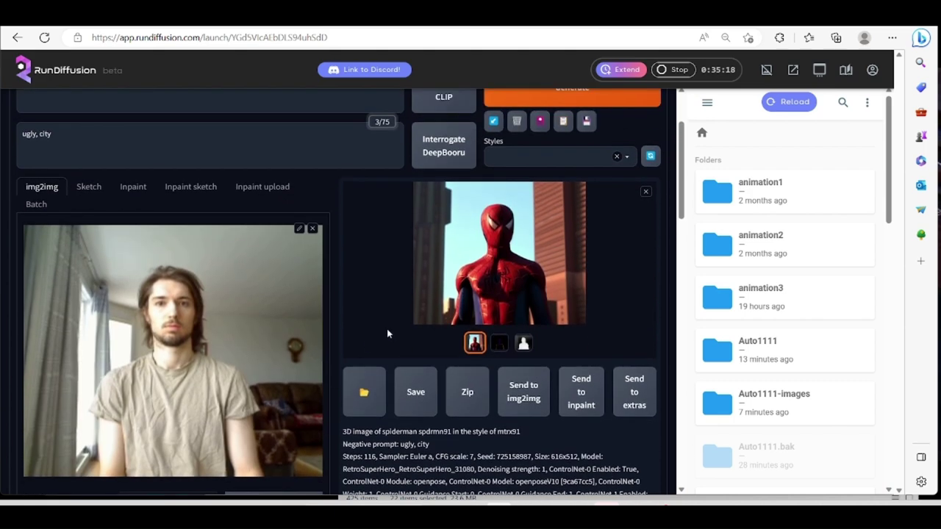
pyautogui.scroll(-1, 404, 315)
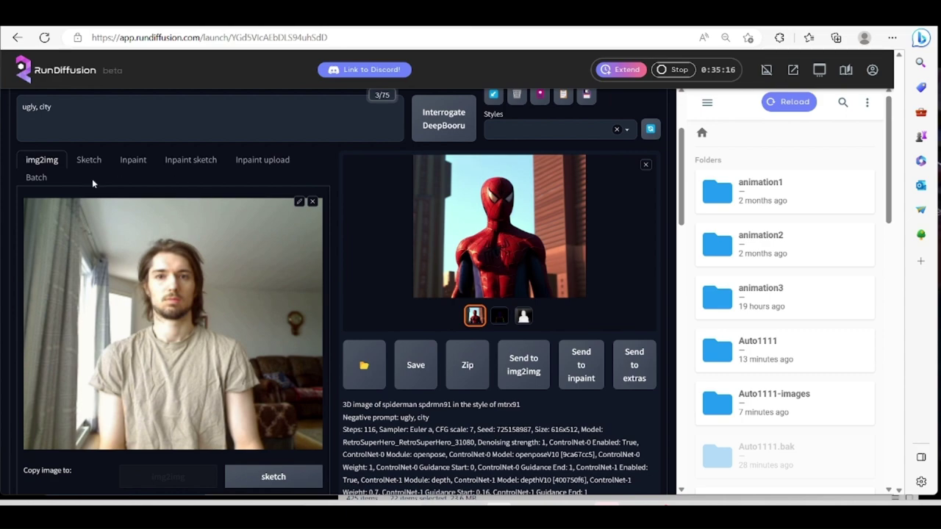
pyautogui.scroll(-5, 209, 405)
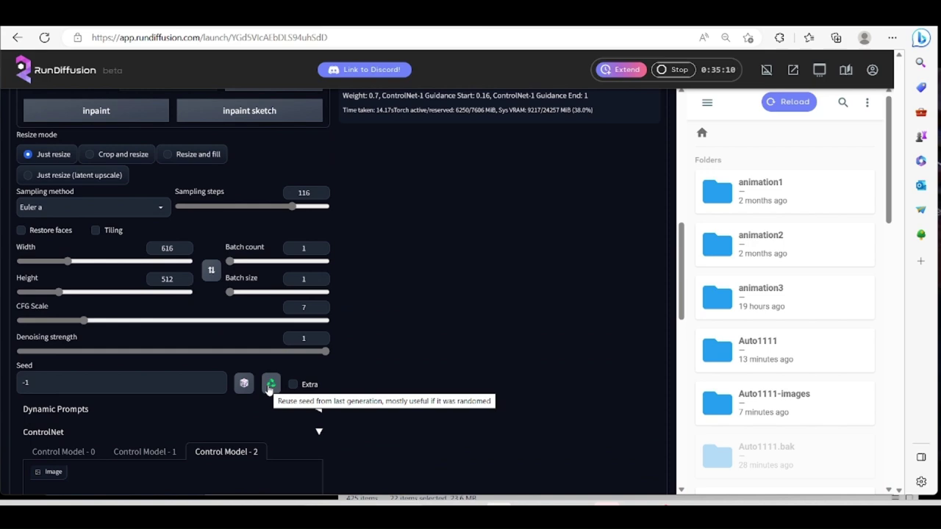
pyautogui.click(270, 384)
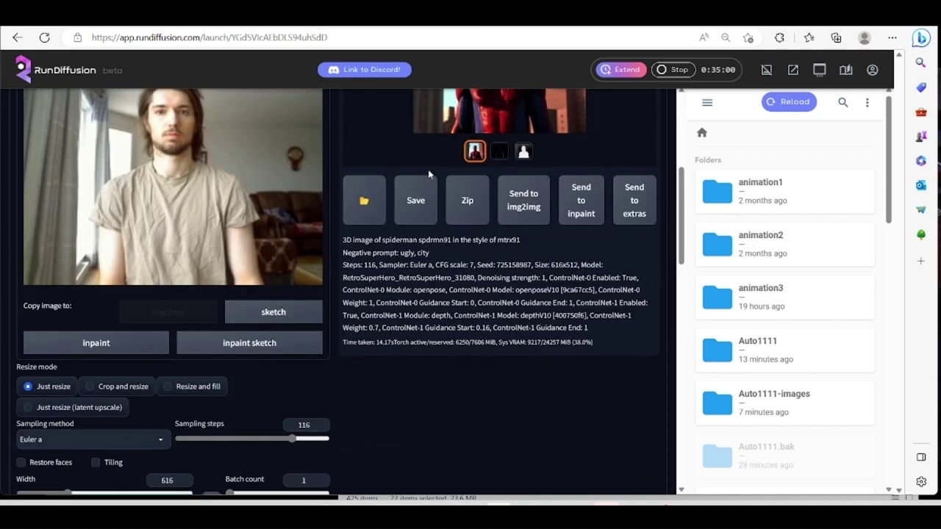
pyautogui.scroll(3, 428, 169)
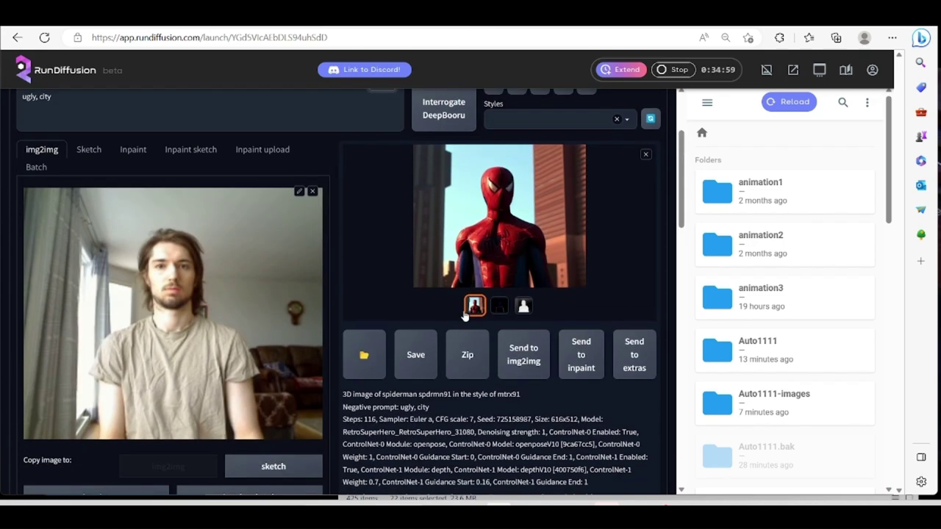
# Drop frame 0279 from outputface into the img2img image box and generate its Spider-Man render.
pyautogui.moveTo(552, 504)
pyautogui.click(604, 447)
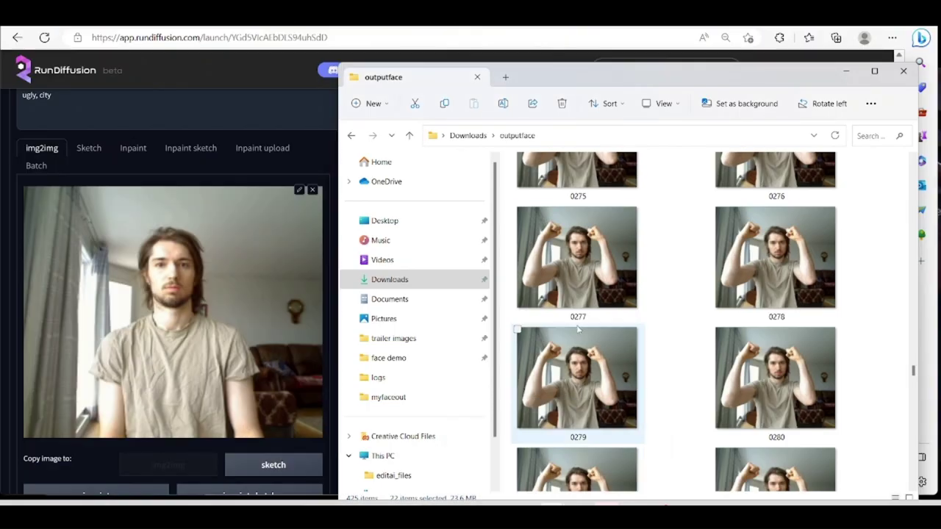
pyautogui.moveTo(573, 364); pyautogui.dragTo(191, 316)
pyautogui.scroll(2, 414, 245)
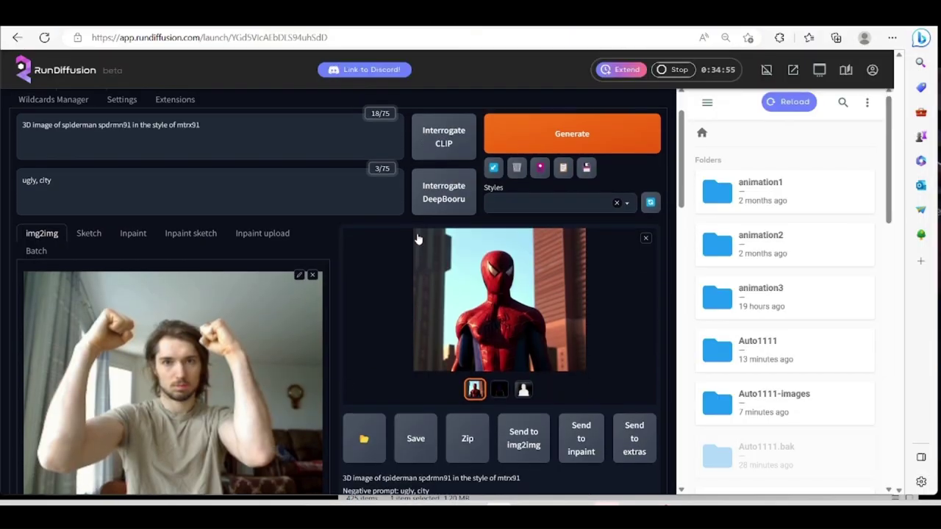
pyautogui.click(553, 142)
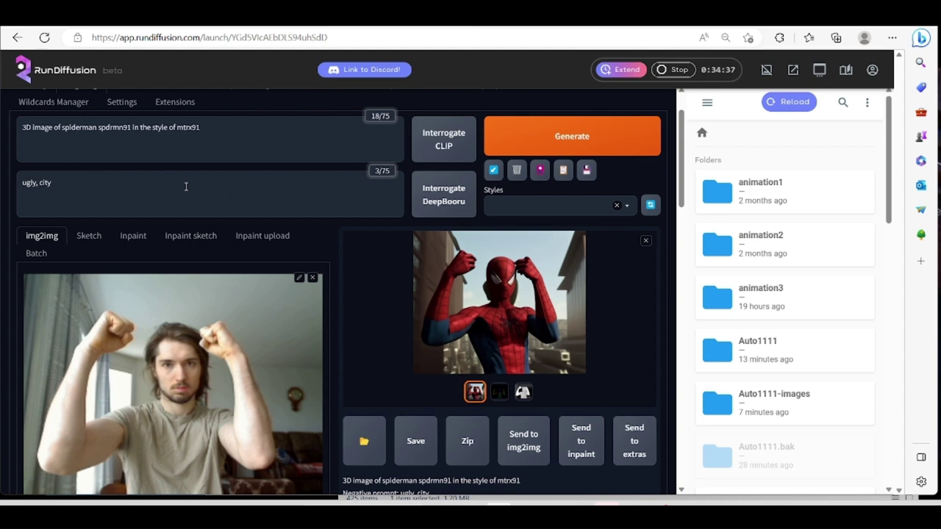
# Change the negative prompt to 'ugly, city, hair', regenerate, and view the result full size.
pyautogui.click(136, 183)
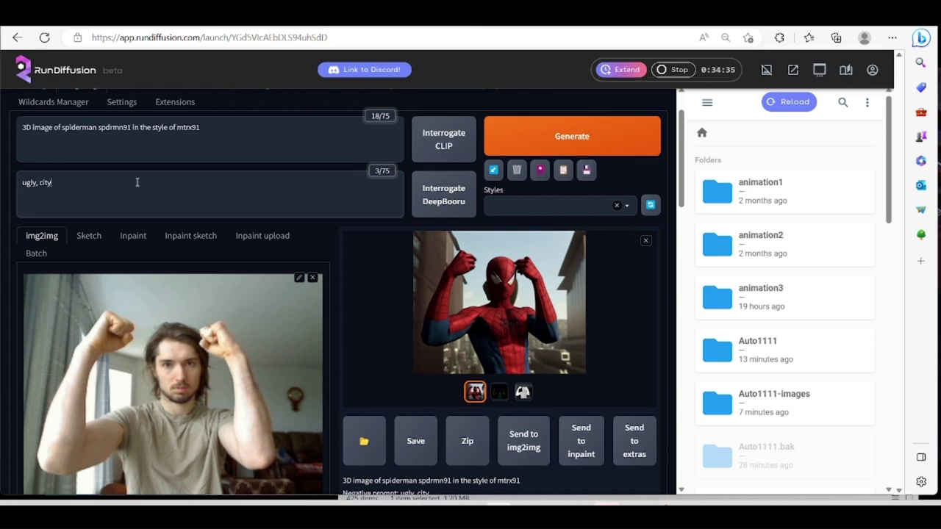
pyautogui.write(', hair')
pyautogui.click(567, 138)
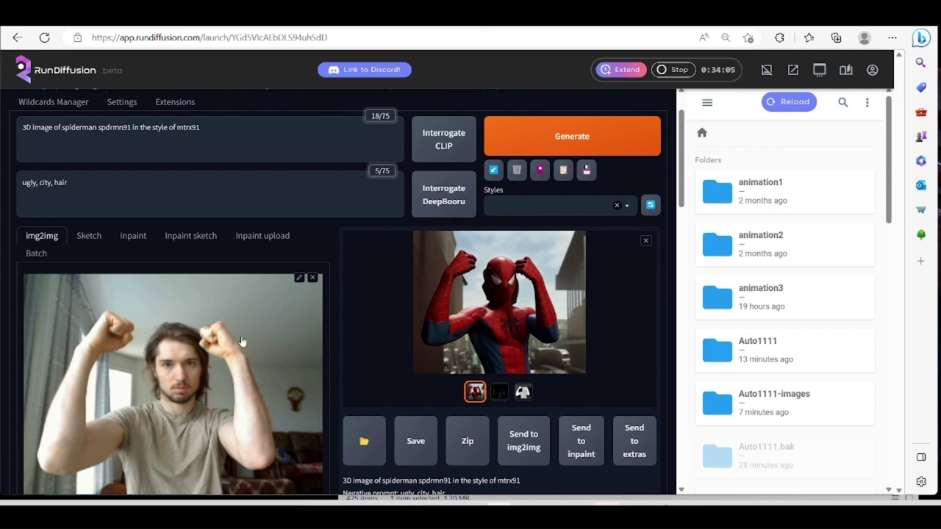
pyautogui.click(518, 296)
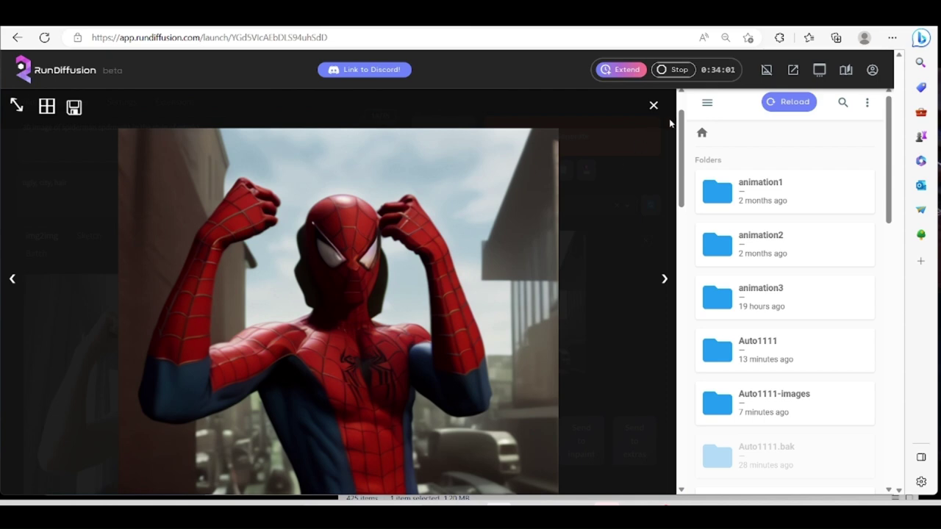
# Enlarge and close the new fists-raised Spider-Man result twice to inspect it.
pyautogui.click(654, 105)
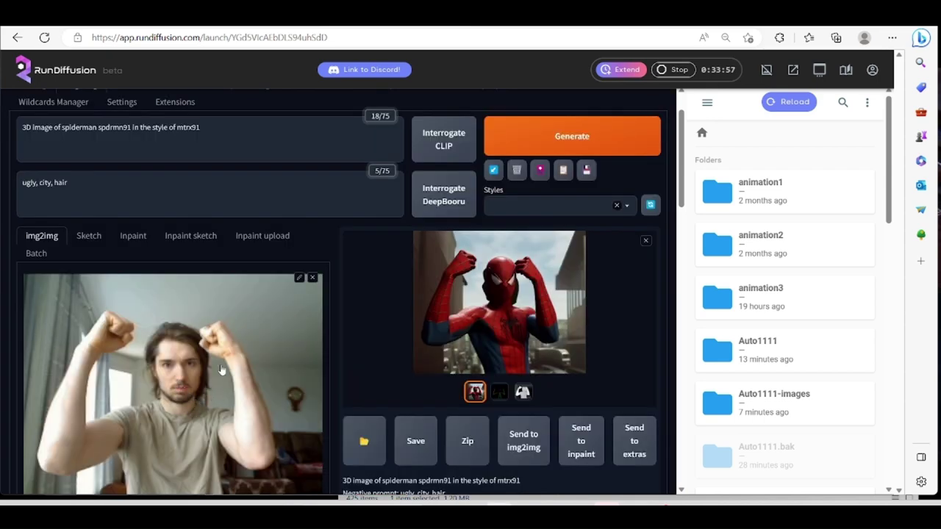
pyautogui.scroll(-1, 221, 382)
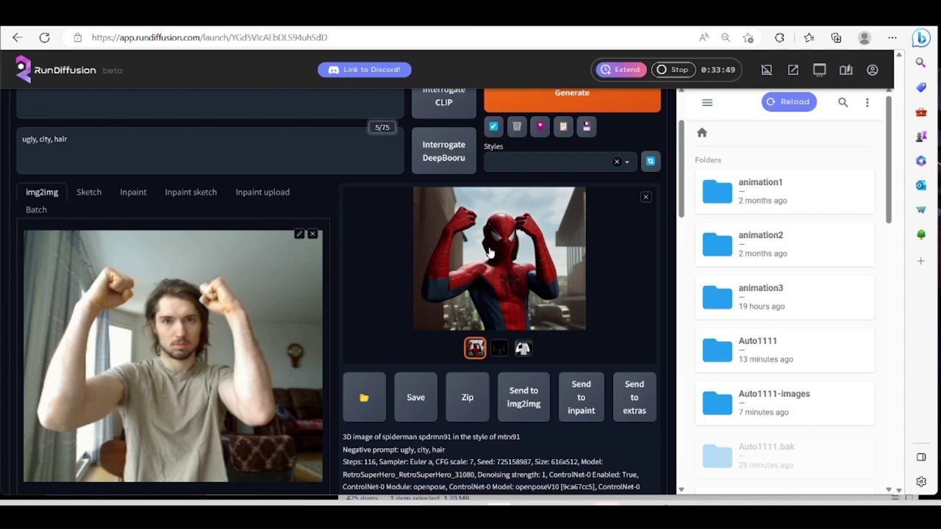
pyautogui.scroll(1, 544, 259)
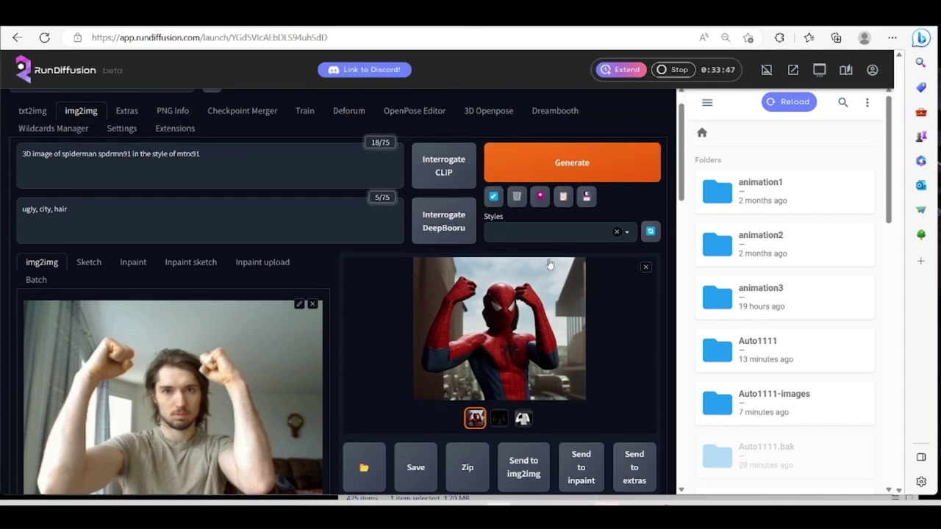
pyautogui.click(480, 344)
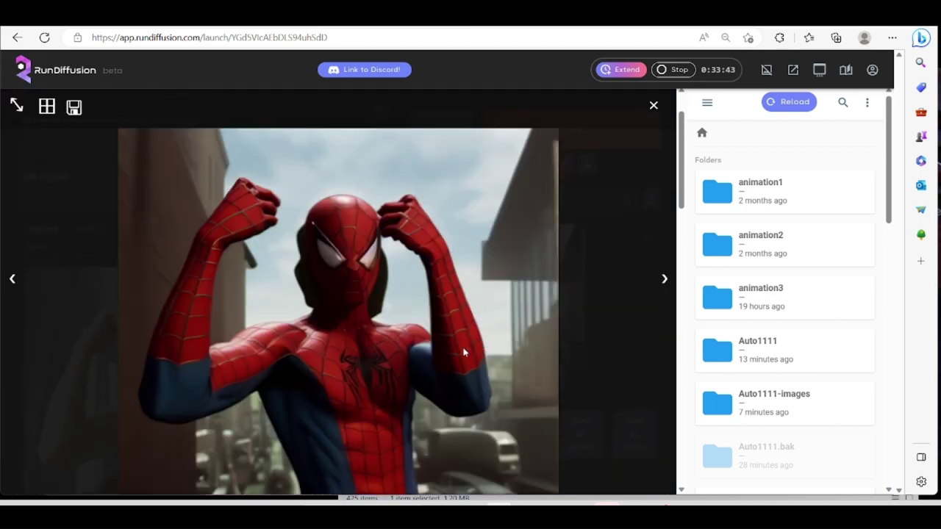
pyautogui.click(652, 107)
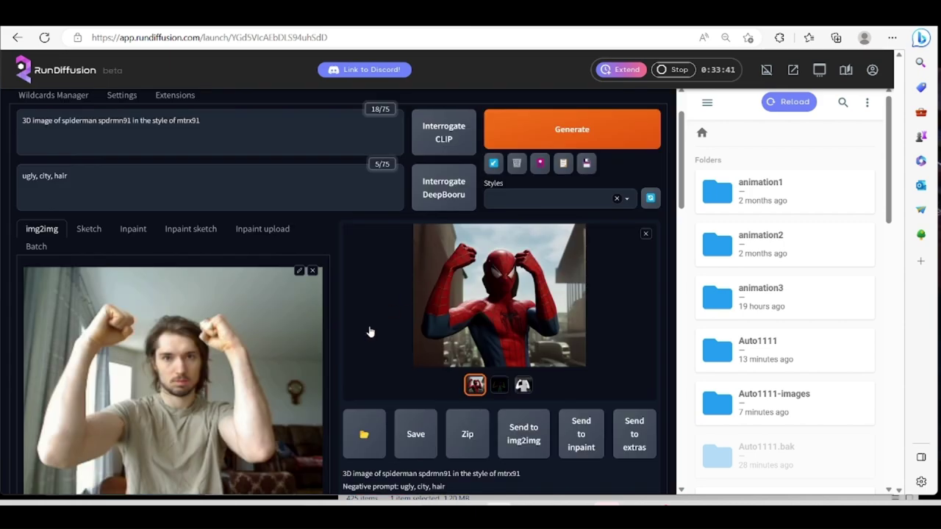
pyautogui.scroll(1, 152, 169)
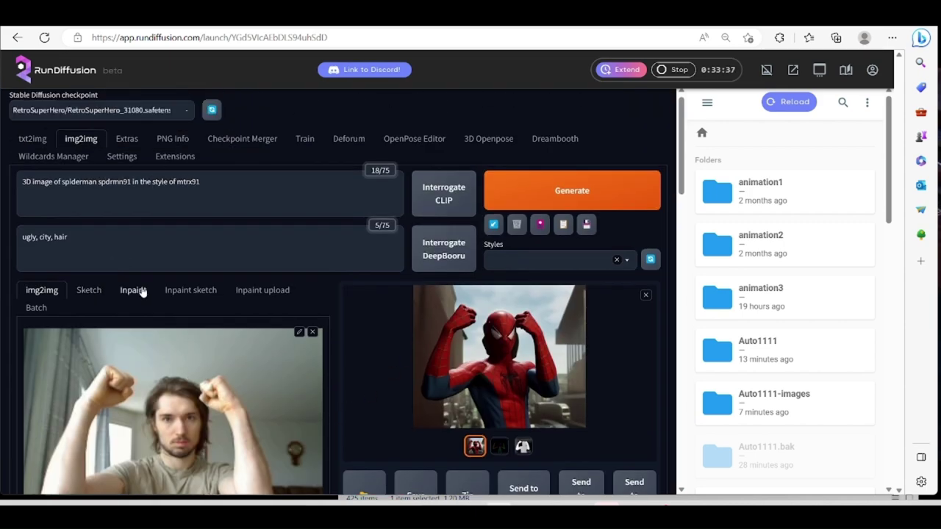
# Switch img2img to Batch with input directory /me/ and output directory /meout/.
pyautogui.click(37, 308)
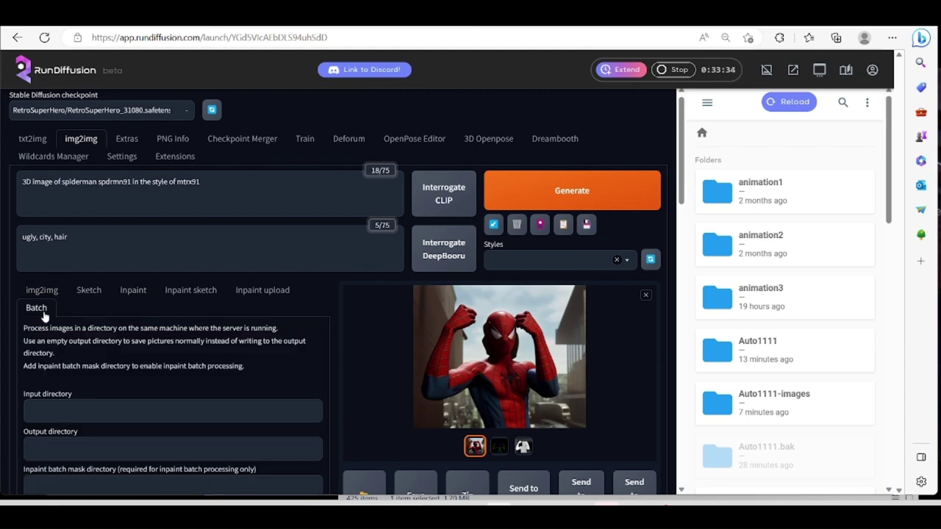
pyautogui.scroll(-1, 63, 383)
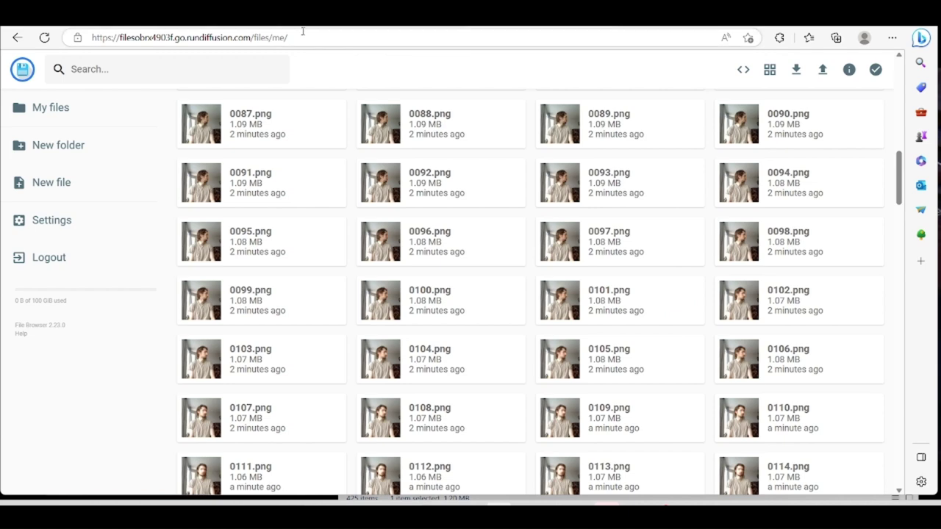
pyautogui.moveTo(307, 34); pyautogui.dragTo(272, 37)
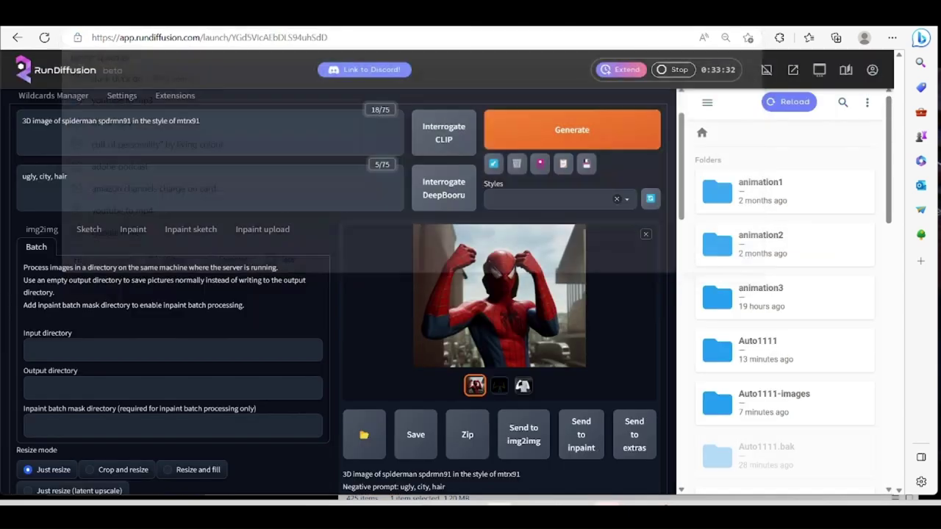
pyautogui.click(83, 348)
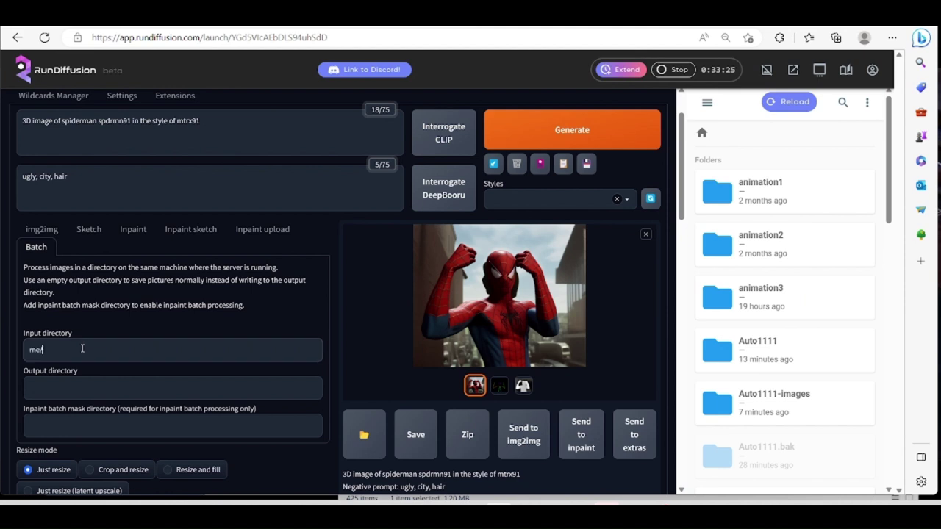
pyautogui.click(66, 378)
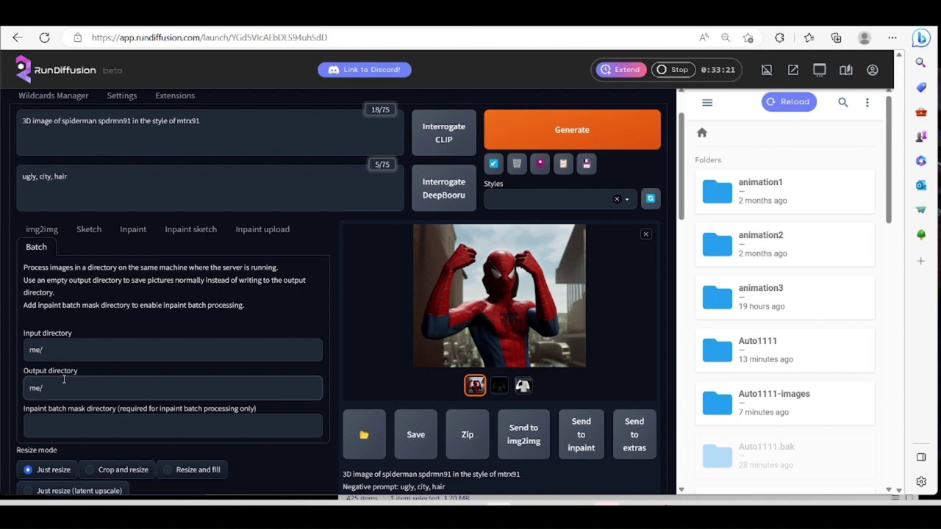
pyautogui.write('meout/')
pyautogui.click(31, 351)
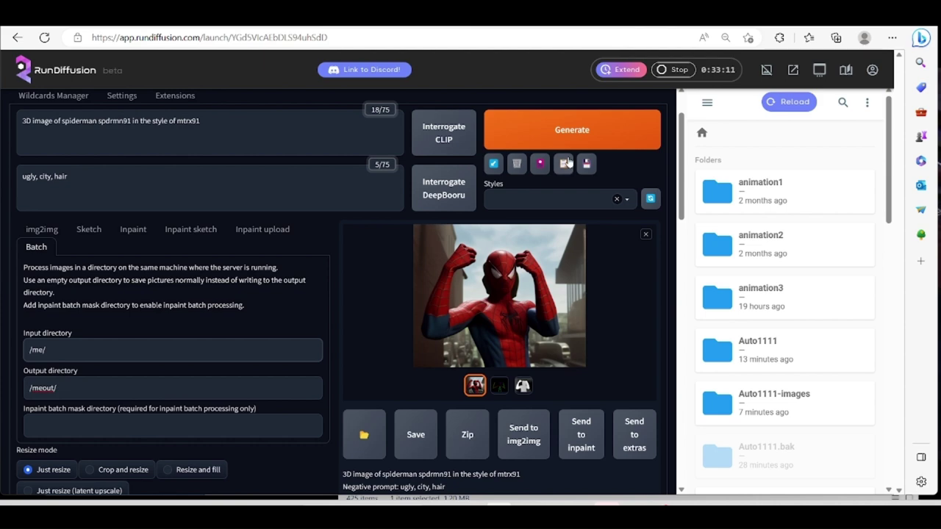
pyautogui.click(491, 44)
# Open Canva in a new tab and open the Structure Organization Chart Graph design.
pyautogui.hotkey('ctrl', 't')
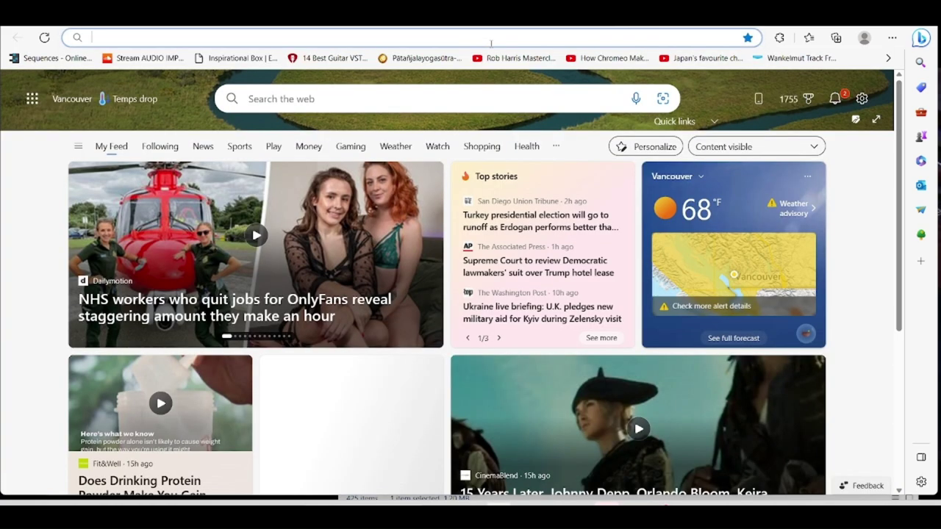
pyautogui.write('canva.com')
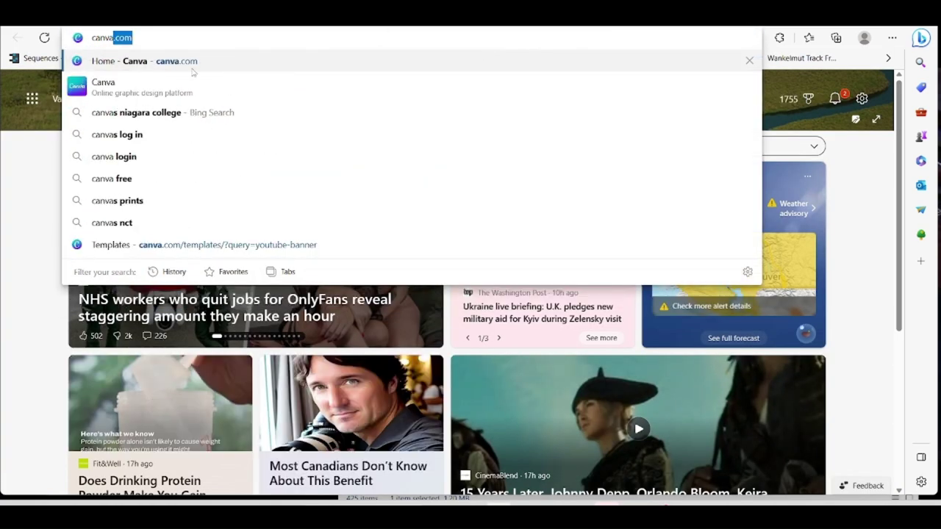
pyautogui.click(174, 244)
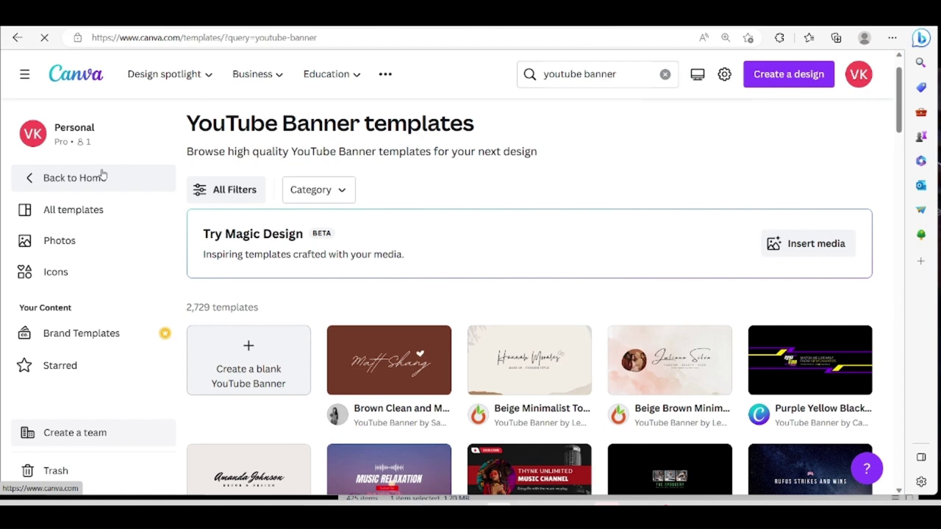
pyautogui.click(110, 177)
pyautogui.scroll(-2, 276, 289)
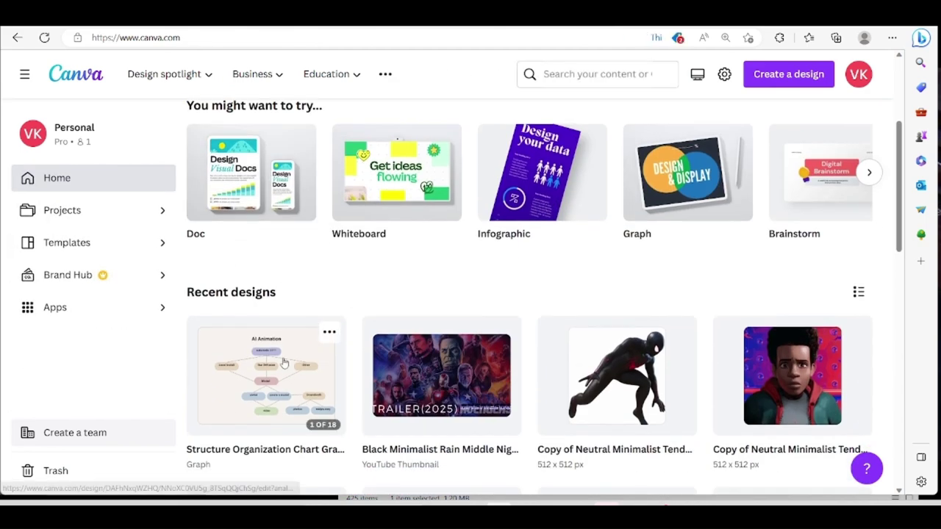
pyautogui.click(283, 361)
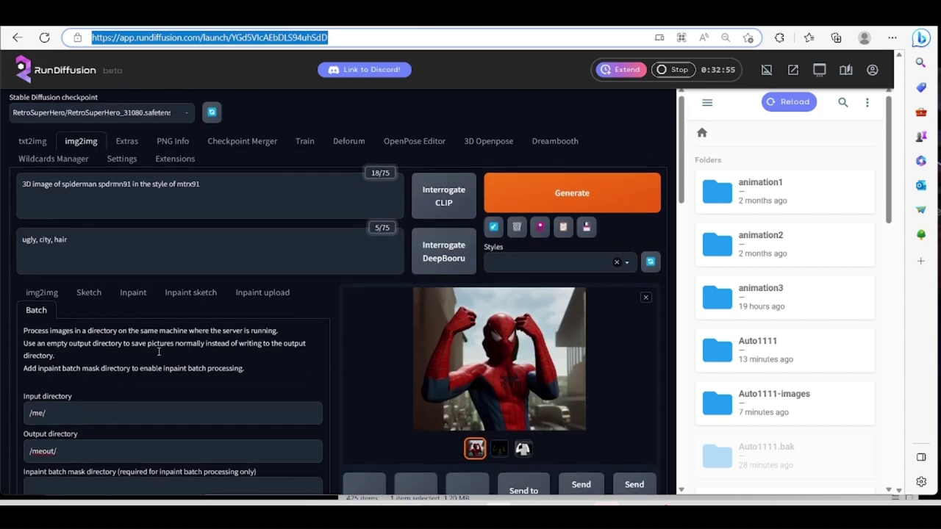
# Scroll to page 5 and select the /mnt/private/ path text.
pyautogui.scroll(-2, 340, 215)
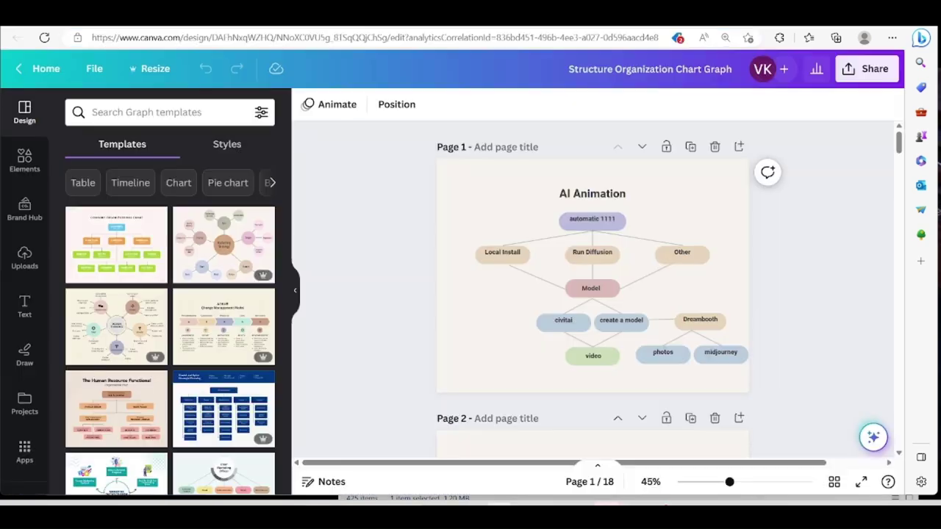
pyautogui.scroll(-5, 440, 312)
pyautogui.scroll(-10, 440, 311)
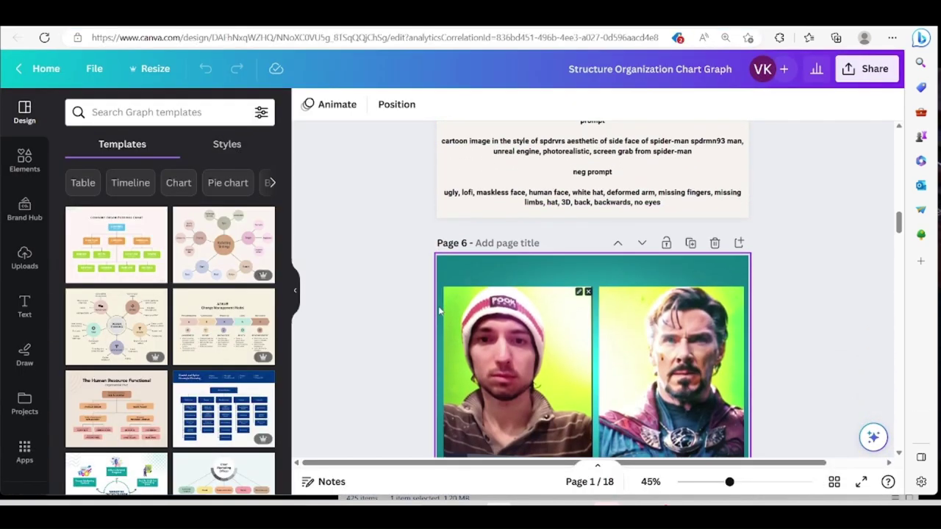
pyautogui.scroll(8, 441, 311)
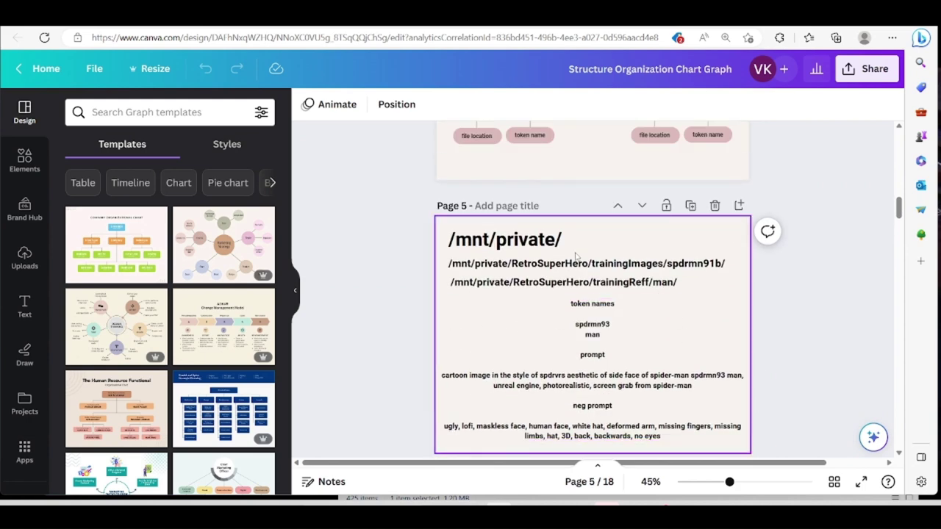
pyautogui.click(504, 240)
pyautogui.doubleClick(504, 240)
pyautogui.hotkey('ctrl', 'c')
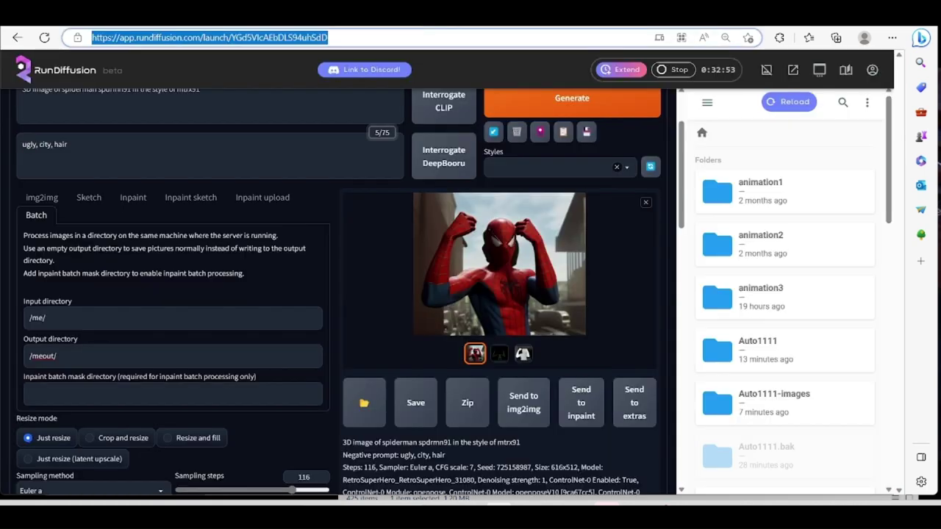
# Prefix both batch paths with /mnt/private/, giving /mnt/private/me/ and /mnt/private/meout/.
pyautogui.click(28, 319)
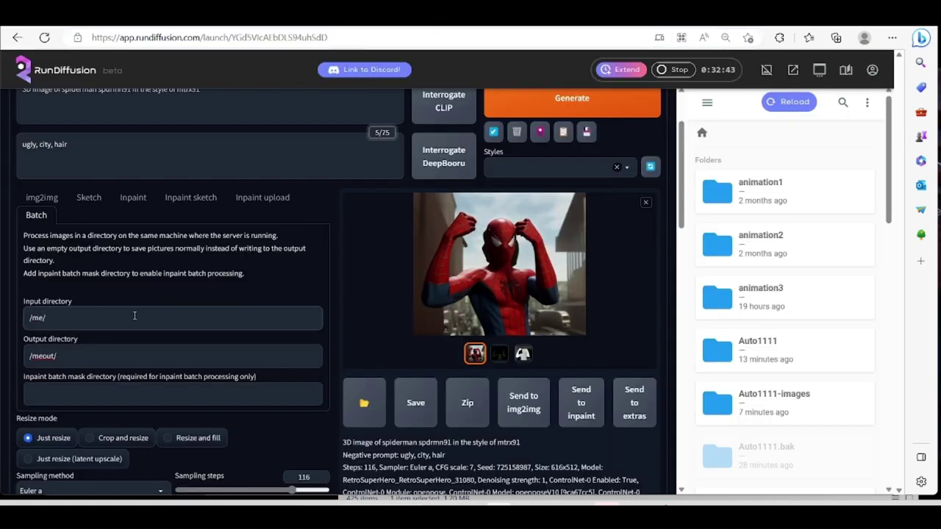
pyautogui.hotkey('ctrl', 'v')
pyautogui.press('Delete')
pyautogui.click(27, 357)
pyautogui.hotkey('ctrl', 'v')
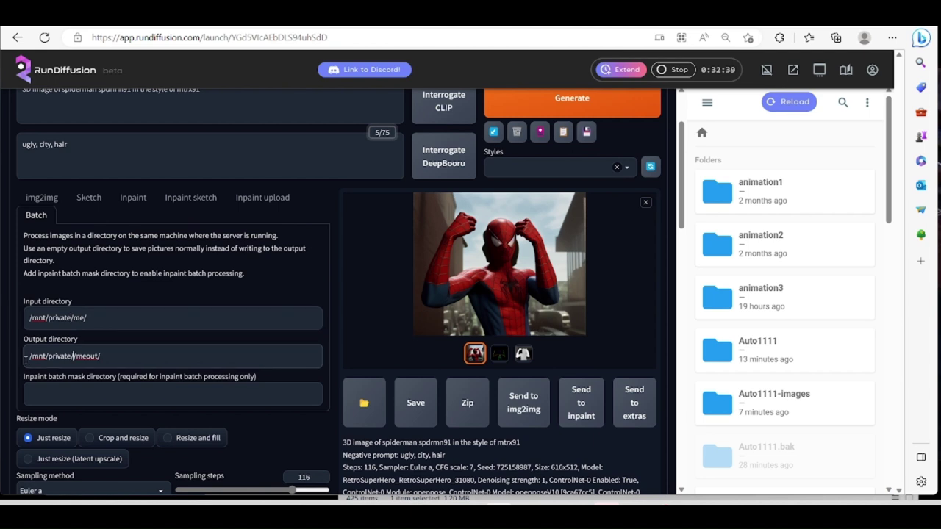
pyautogui.press('Delete')
pyautogui.moveTo(100, 356); pyautogui.dragTo(74, 360)
pyautogui.click(109, 357)
# Review the settings of ControlNet Control Model 0 and Control Model 1.
pyautogui.scroll(-3, 176, 387)
pyautogui.scroll(4, 176, 386)
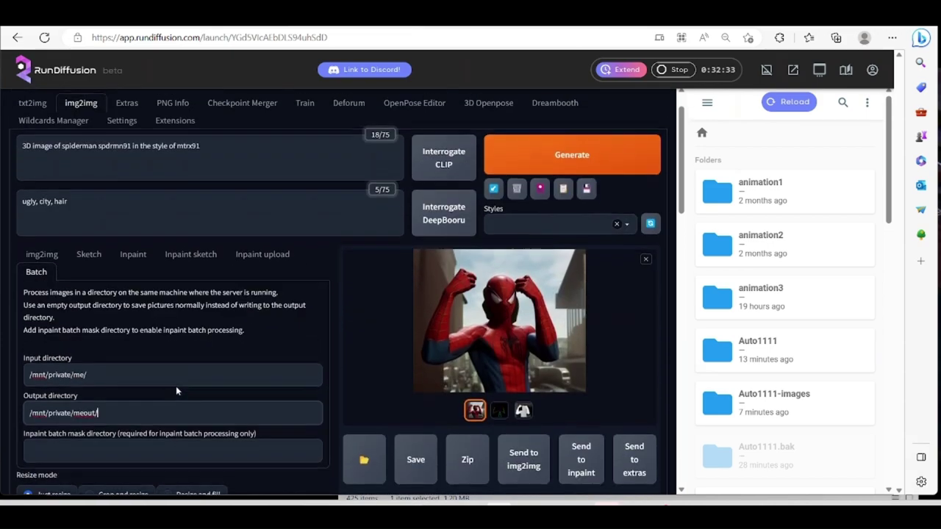
pyautogui.scroll(-4, 176, 387)
pyautogui.scroll(-3, 177, 386)
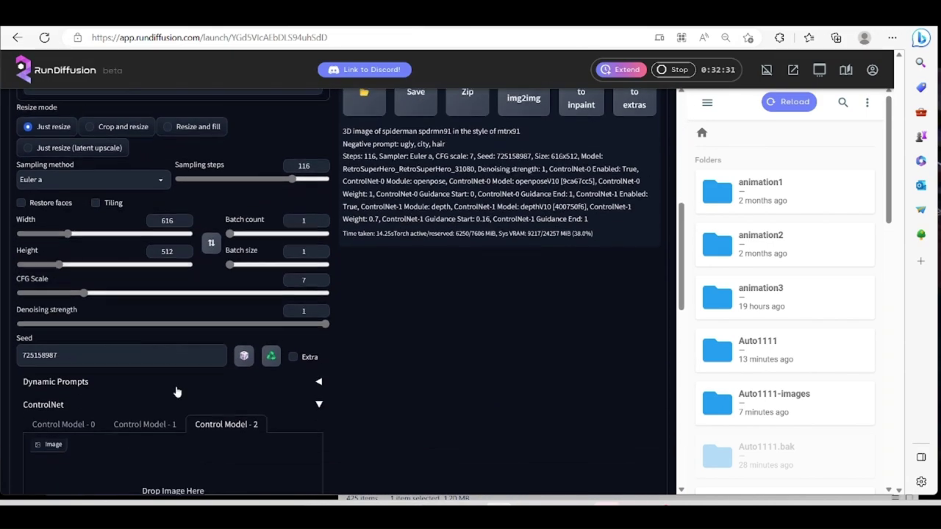
pyautogui.scroll(-9, 176, 387)
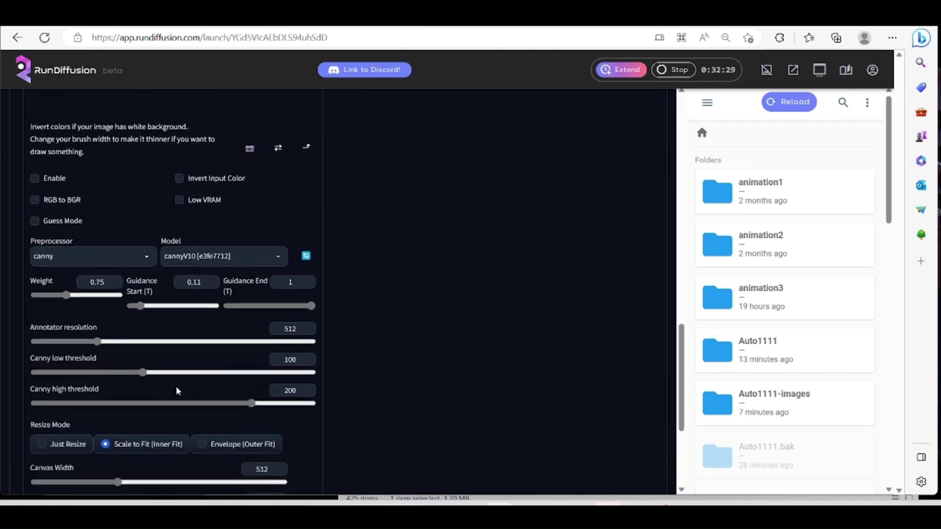
pyautogui.scroll(8, 175, 386)
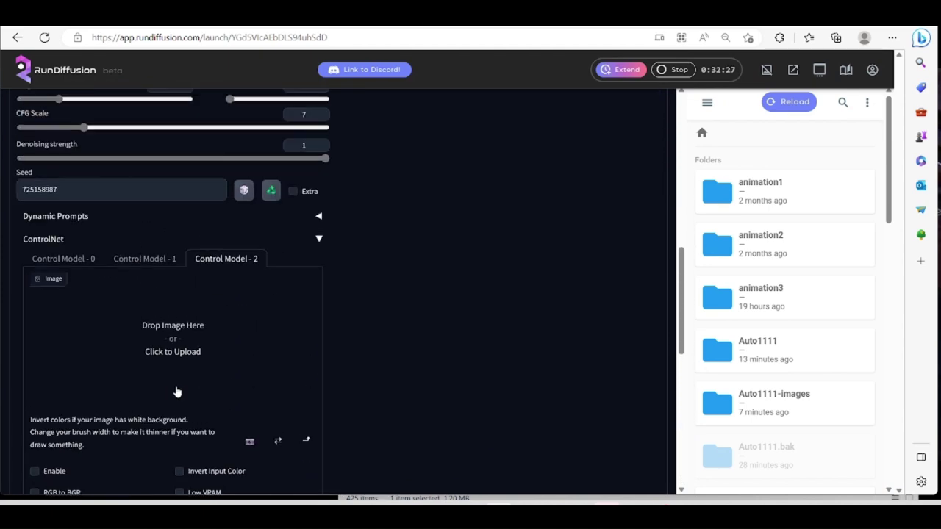
pyautogui.click(71, 261)
pyautogui.scroll(-4, 122, 363)
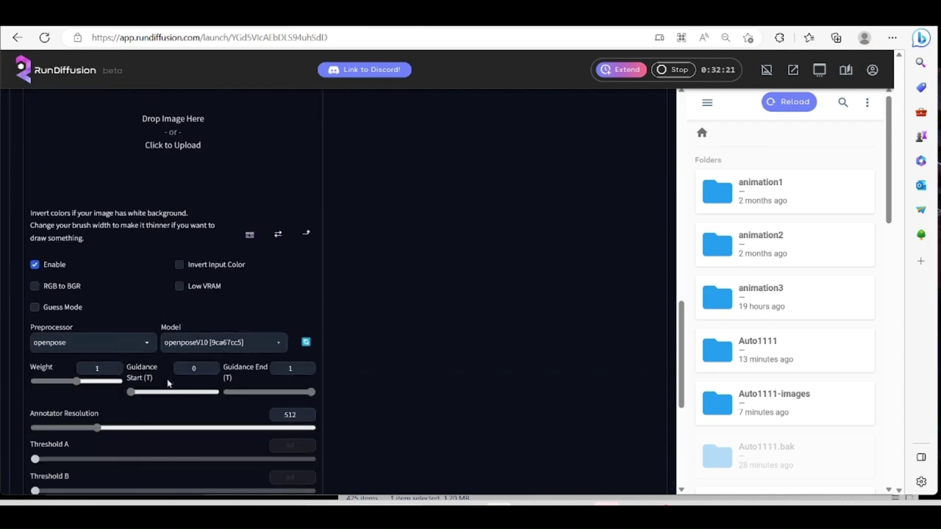
pyautogui.scroll(2, 165, 261)
pyautogui.click(147, 224)
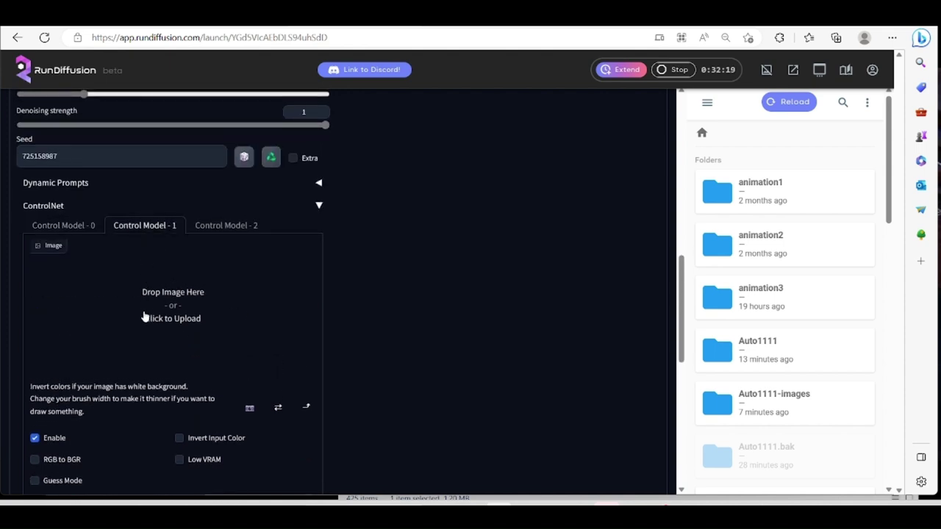
pyautogui.scroll(-2, 142, 316)
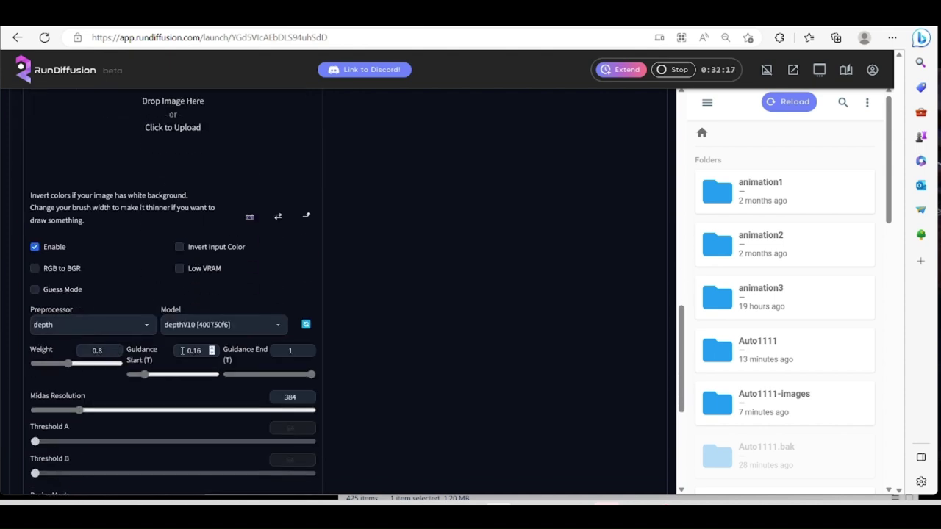
pyautogui.scroll(-3, 128, 420)
pyautogui.scroll(15, 121, 411)
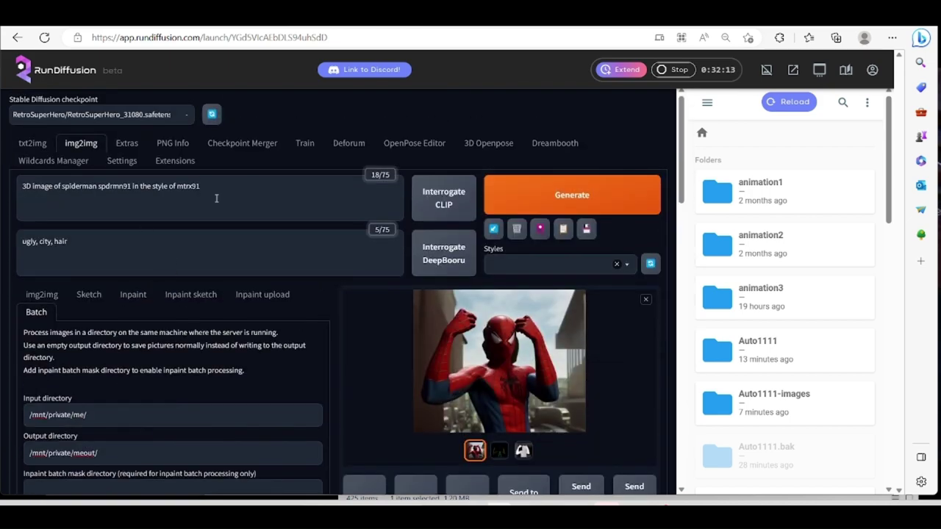
# Check the source frames and the single-image webcam photo in img2img.
pyautogui.scroll(-1, 159, 371)
pyautogui.scroll(1, 159, 371)
pyautogui.scroll(-1, 160, 369)
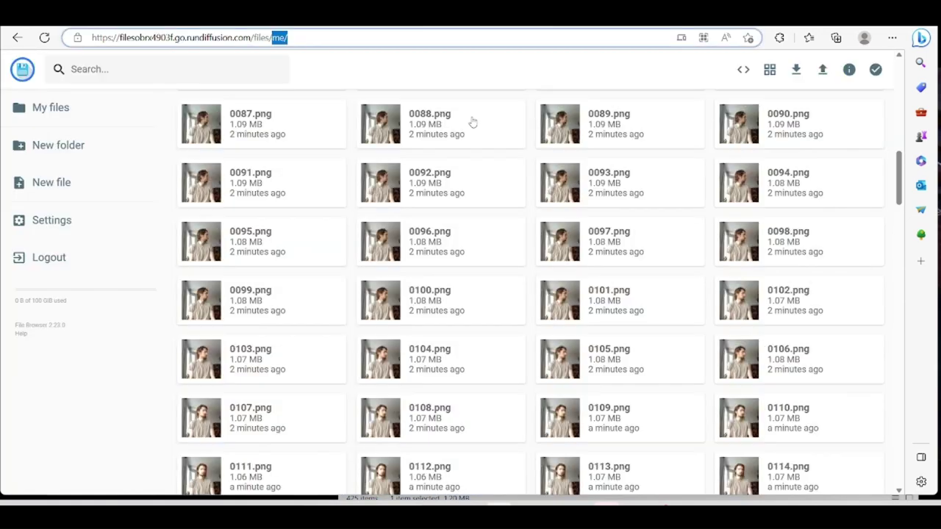
pyautogui.scroll(-15, 443, 243)
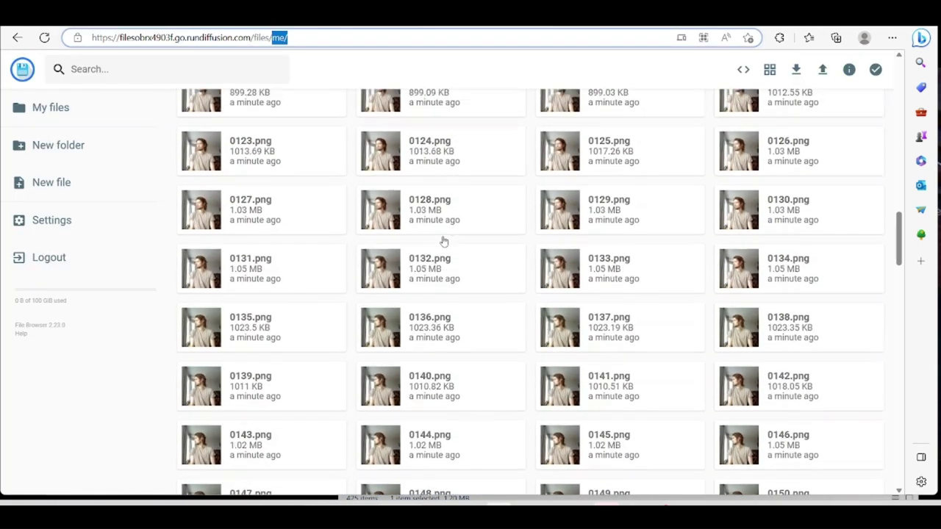
pyautogui.scroll(-3, 443, 243)
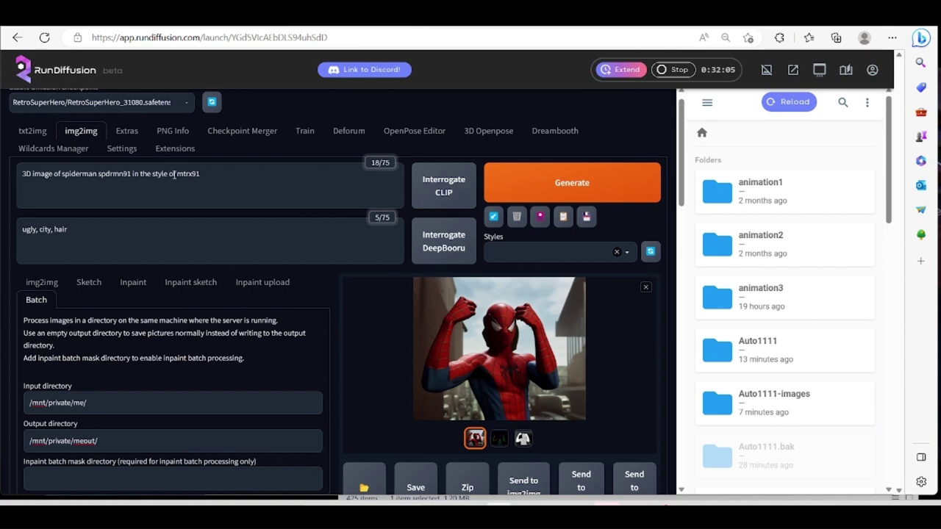
pyautogui.click(42, 282)
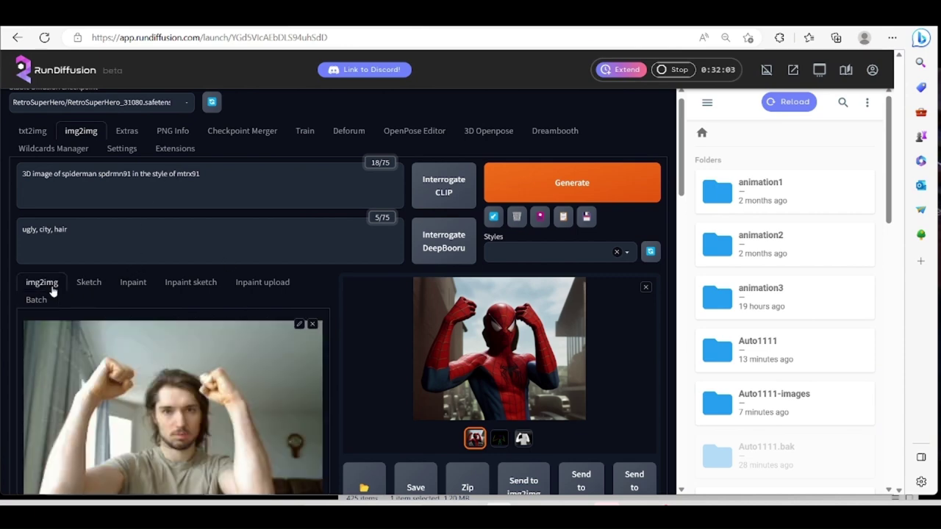
pyautogui.click(36, 301)
pyautogui.click(48, 287)
# Return to the Batch sub-tab and generate the batch of Spider-Man frames.
pyautogui.scroll(-3, 125, 368)
pyautogui.scroll(-3, 124, 363)
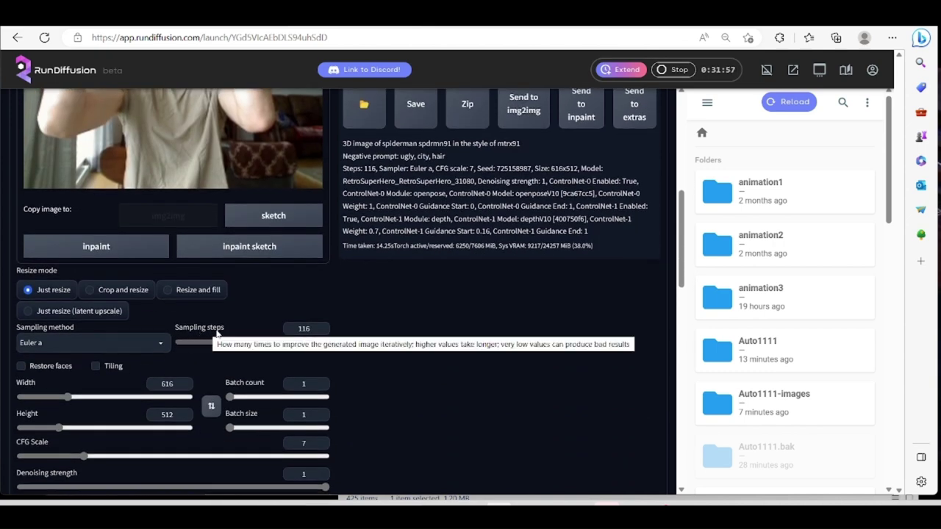
pyautogui.scroll(-2, 288, 350)
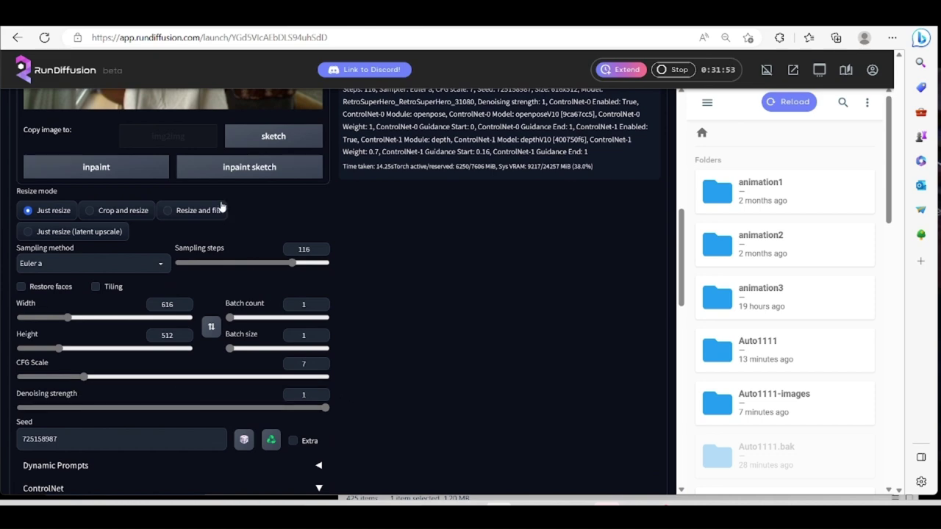
pyautogui.scroll(-5, 158, 371)
pyautogui.scroll(10, 158, 371)
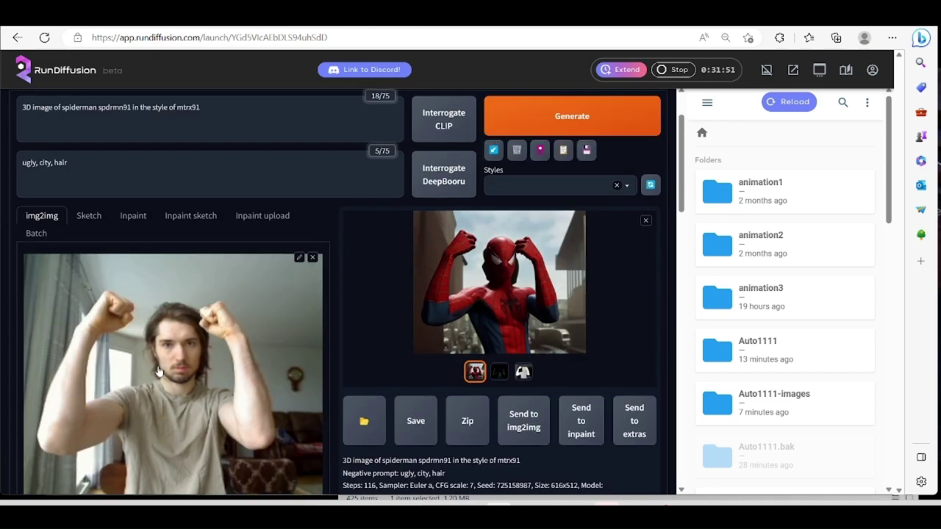
pyautogui.click(38, 315)
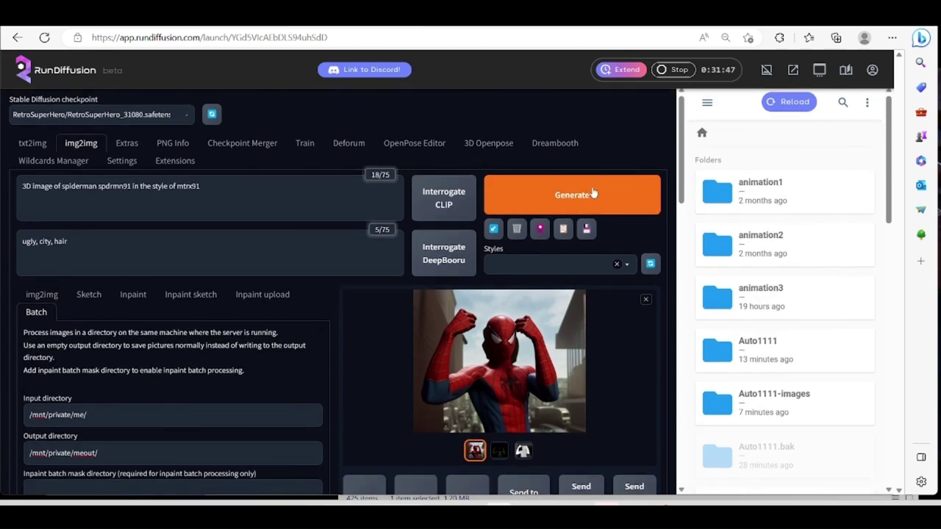
pyautogui.click(594, 192)
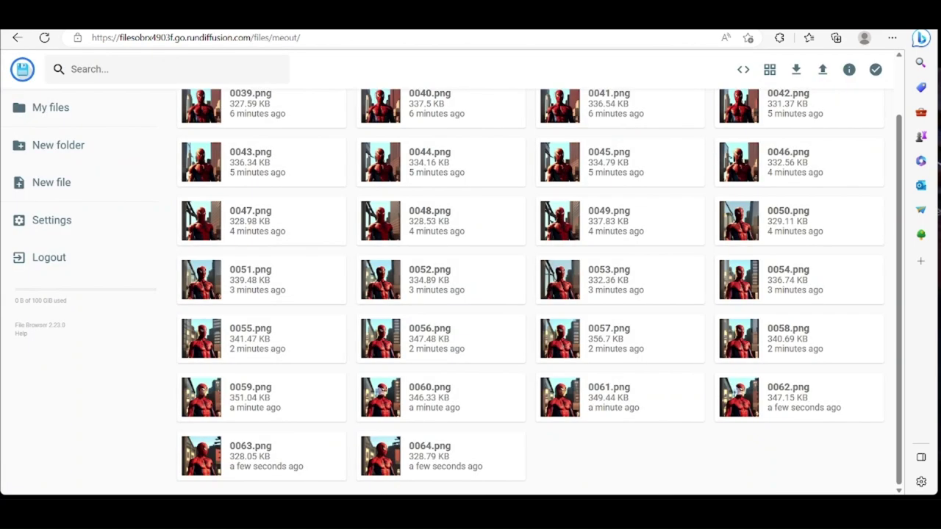
# Refresh the meout folder listing and download the folder as a zip archive.
pyautogui.click(213, 38)
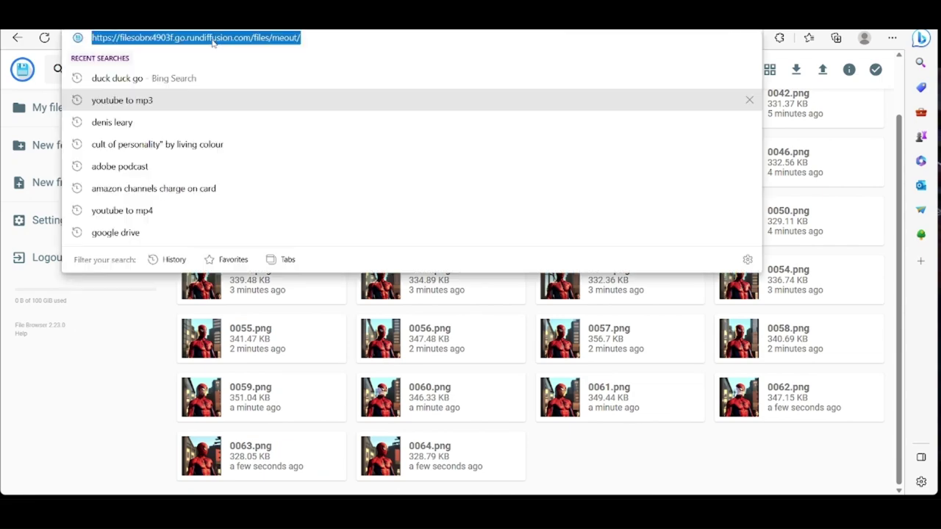
pyautogui.press('Return')
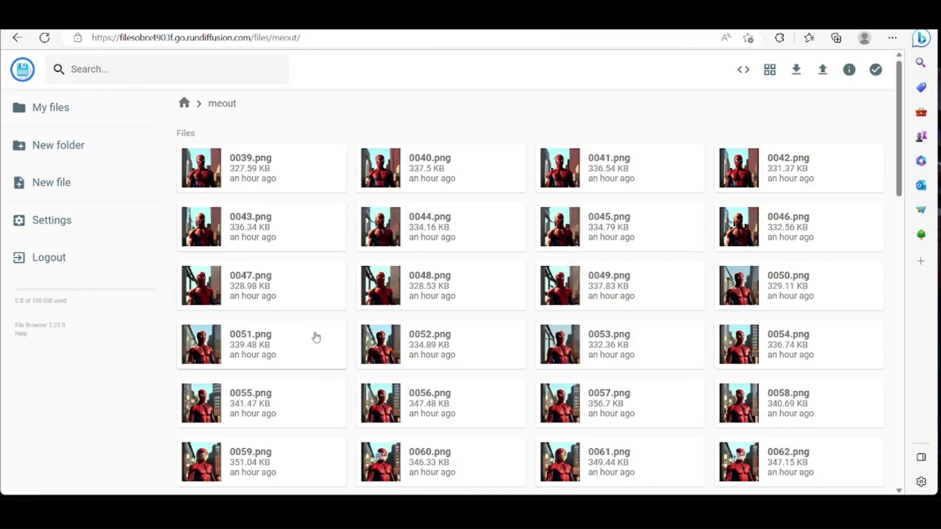
pyautogui.scroll(-8, 309, 353)
pyautogui.scroll(-10, 310, 353)
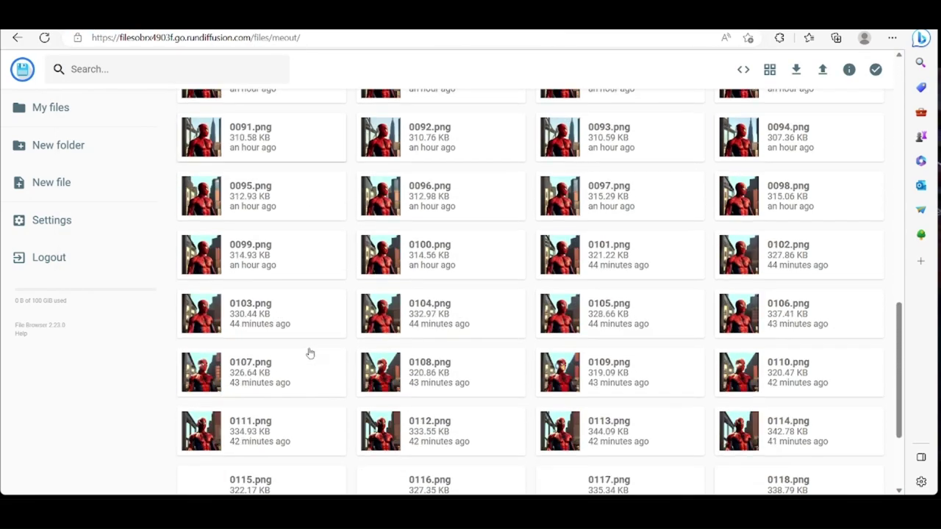
pyautogui.scroll(-10, 310, 353)
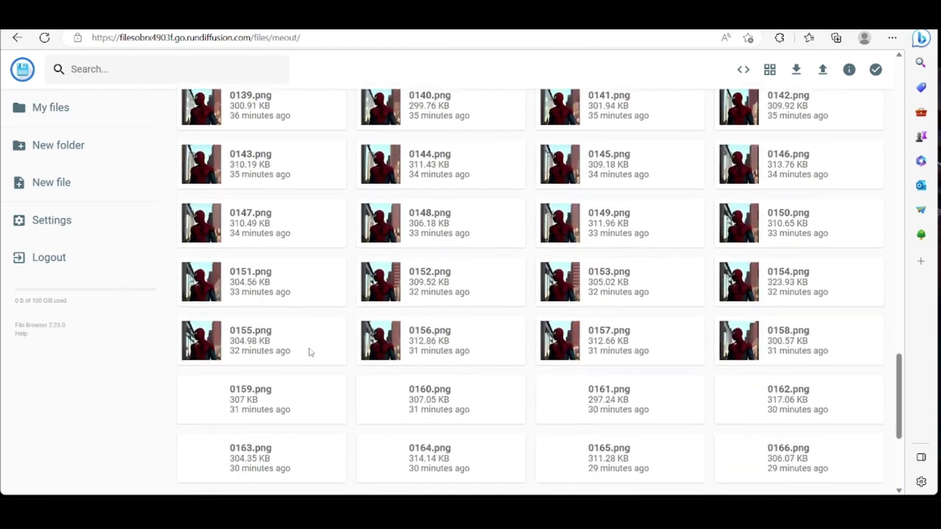
pyautogui.scroll(-10, 310, 352)
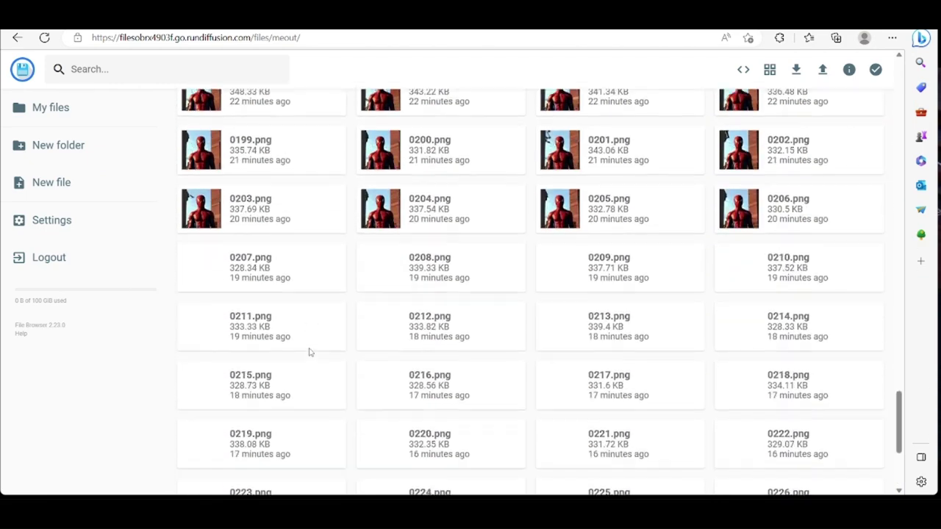
pyautogui.scroll(20, 448, 253)
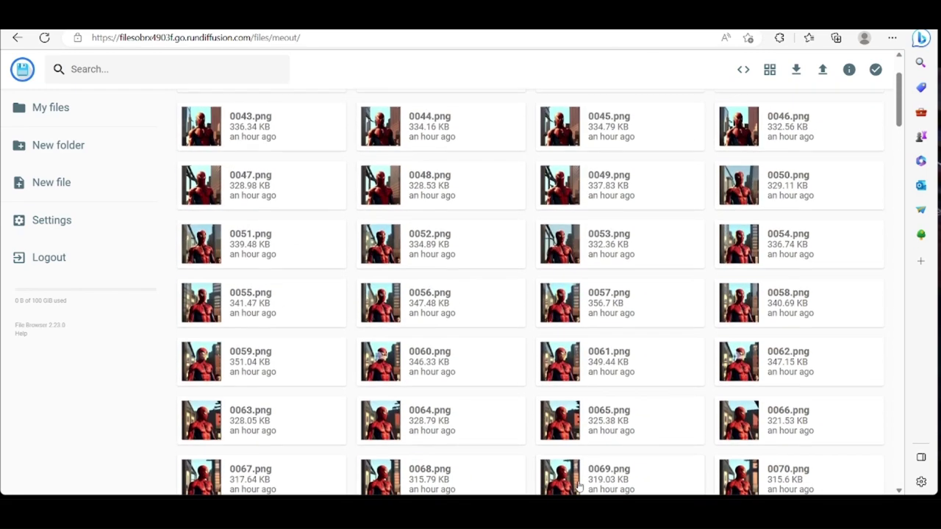
pyautogui.scroll(3, 521, 372)
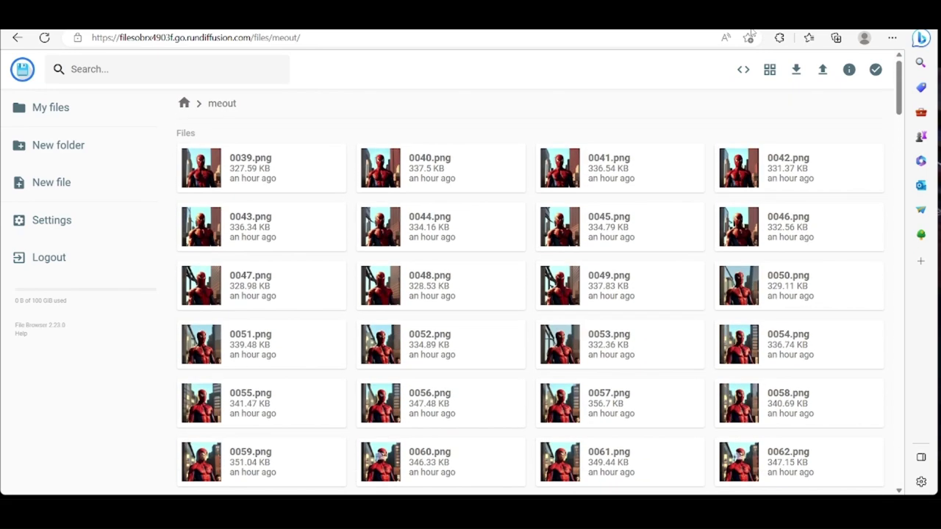
pyautogui.click(795, 69)
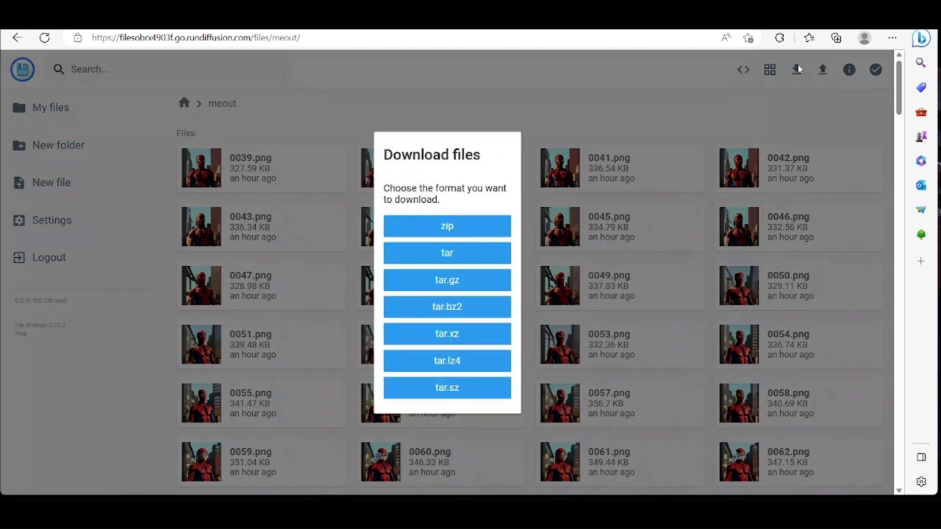
pyautogui.click(417, 233)
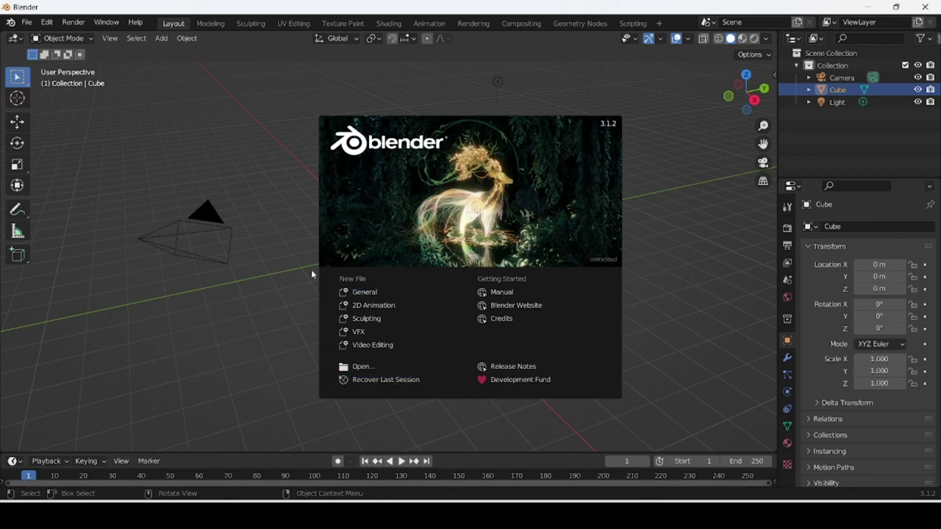
# Dismiss the splash screen and turn the 3D Viewport into the Video Sequencer.
pyautogui.click(270, 190)
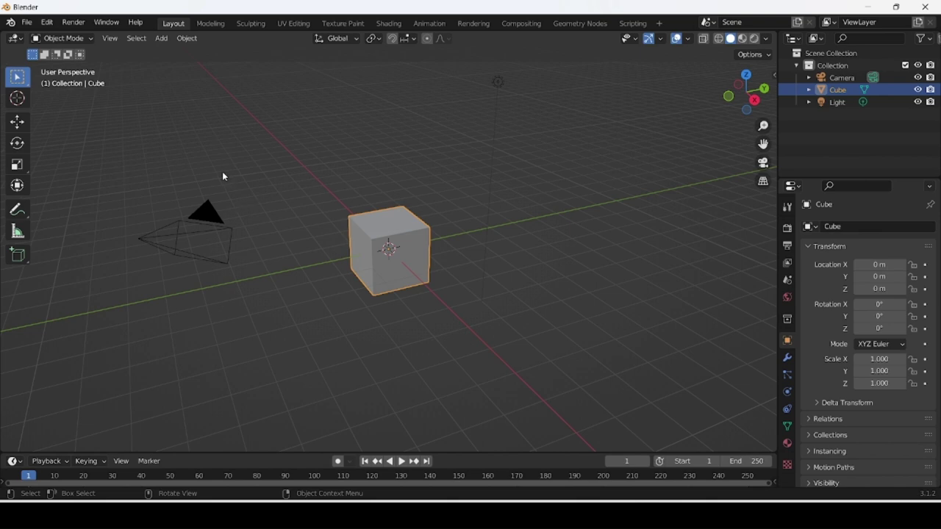
pyautogui.click(15, 39)
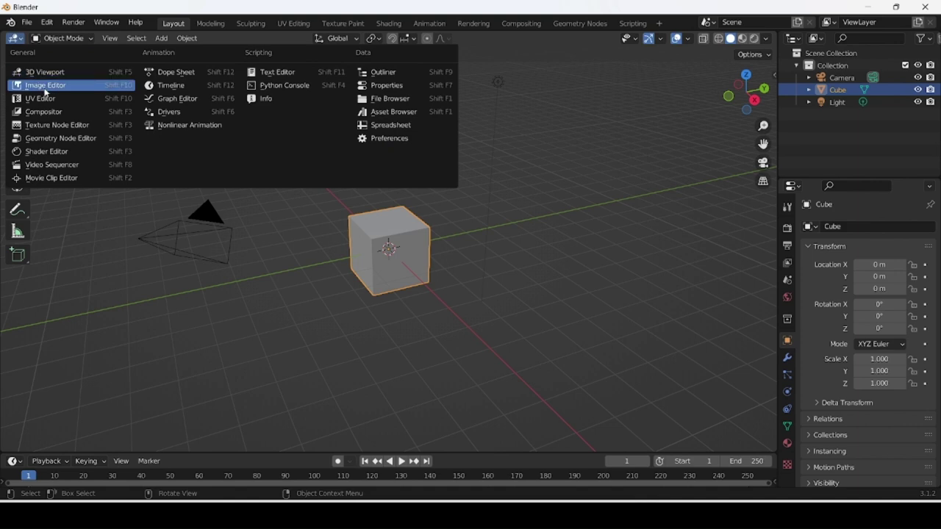
pyautogui.click(67, 165)
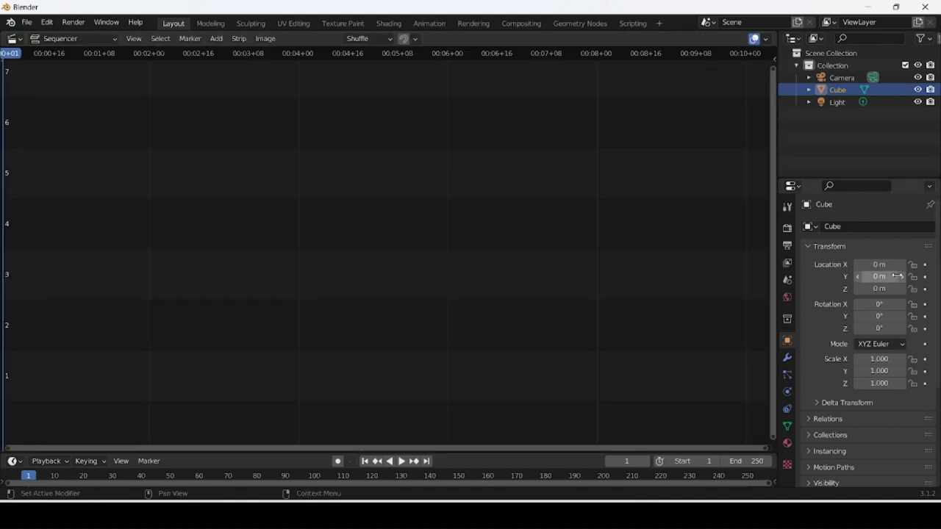
# Set the scene frame rate to 60 fps in Output Properties.
pyautogui.click(787, 245)
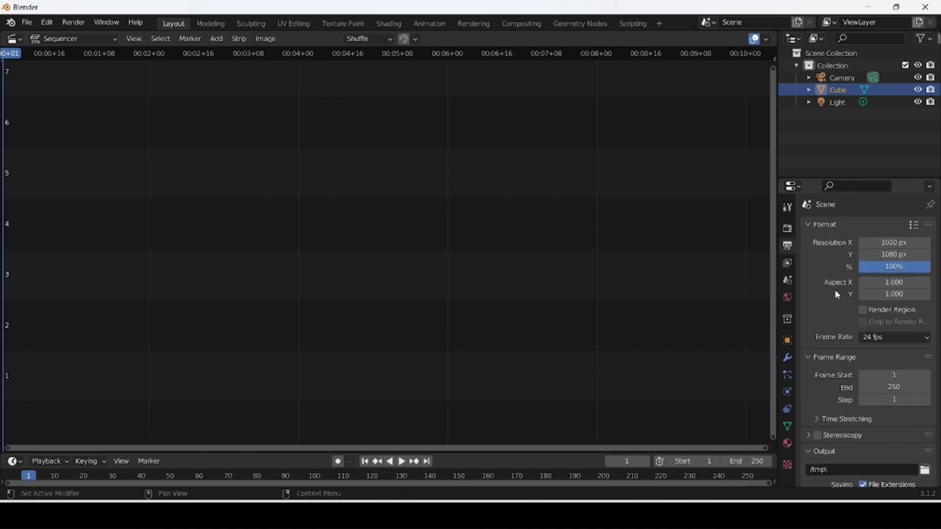
pyautogui.click(882, 338)
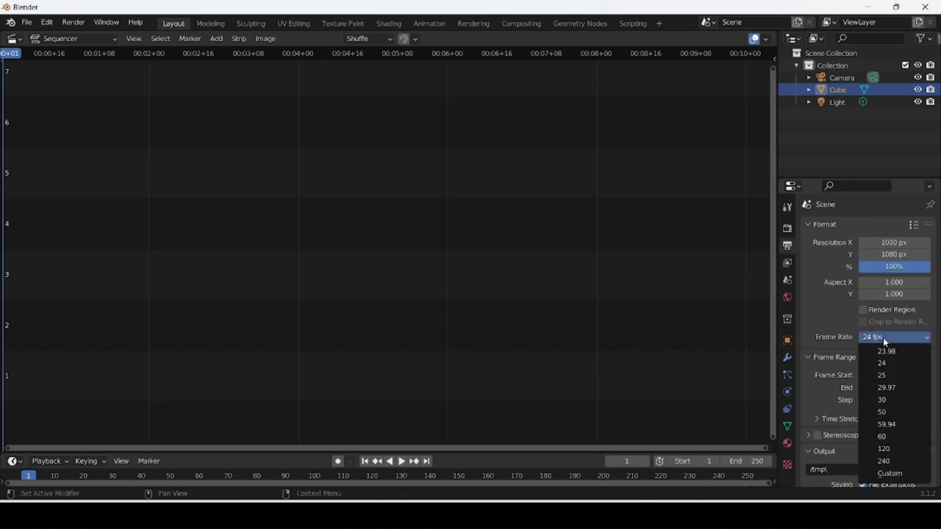
pyautogui.click(893, 435)
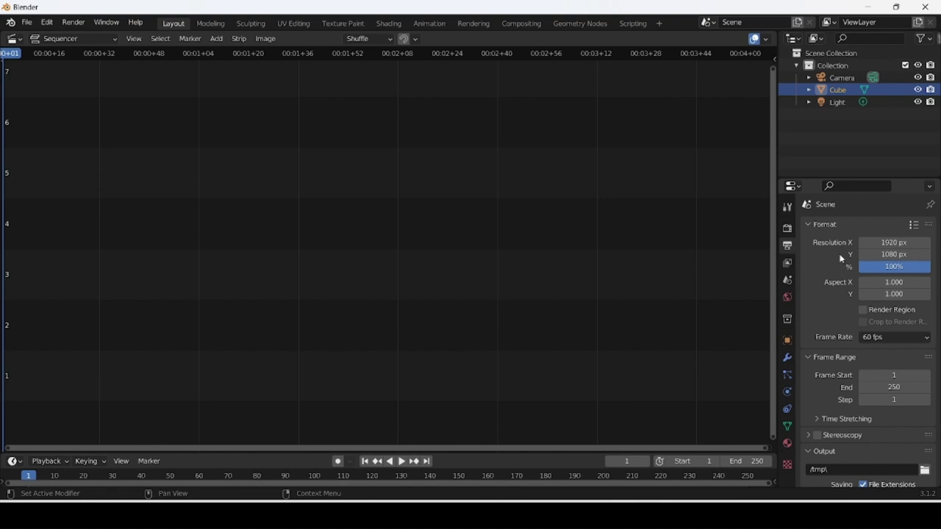
pyautogui.press('super+e')
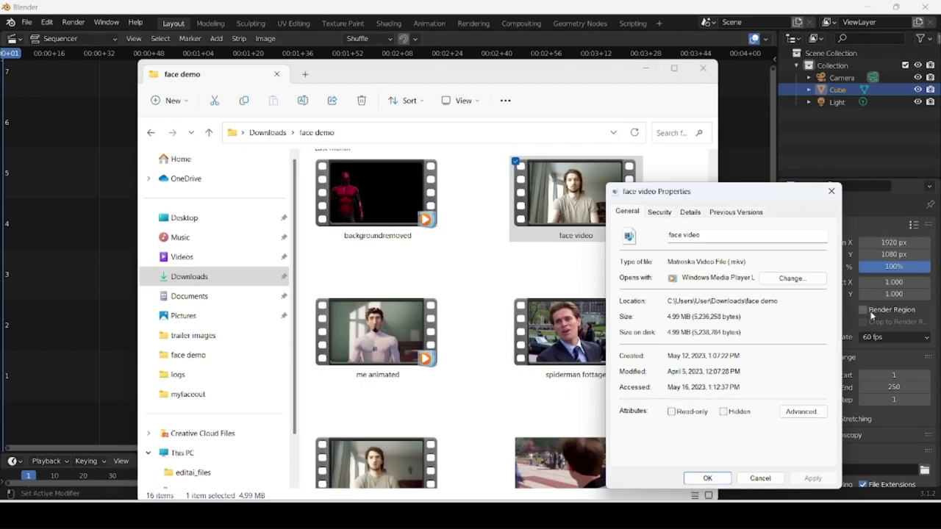
# Check the face video's details (1280×720, 60 fps) and close the Explorer window.
pyautogui.click(687, 215)
pyautogui.scroll(-2, 700, 391)
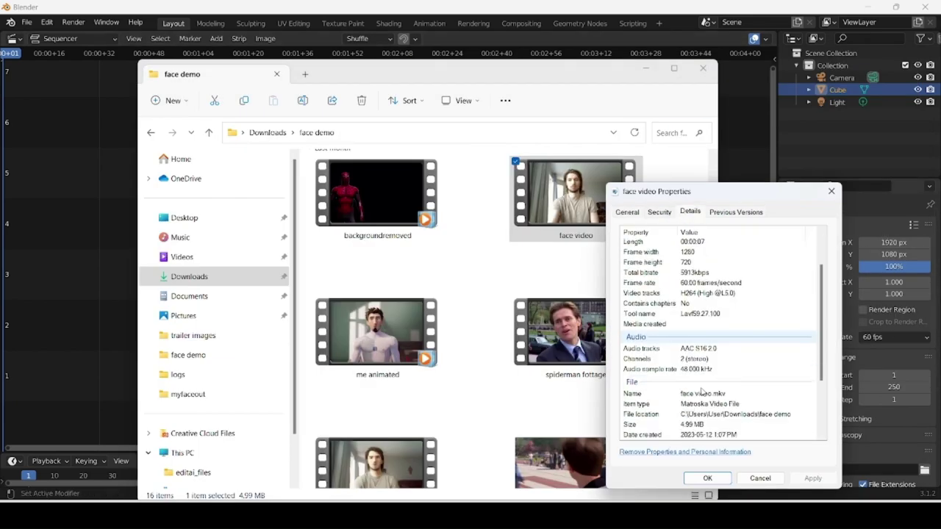
pyautogui.scroll(1, 701, 391)
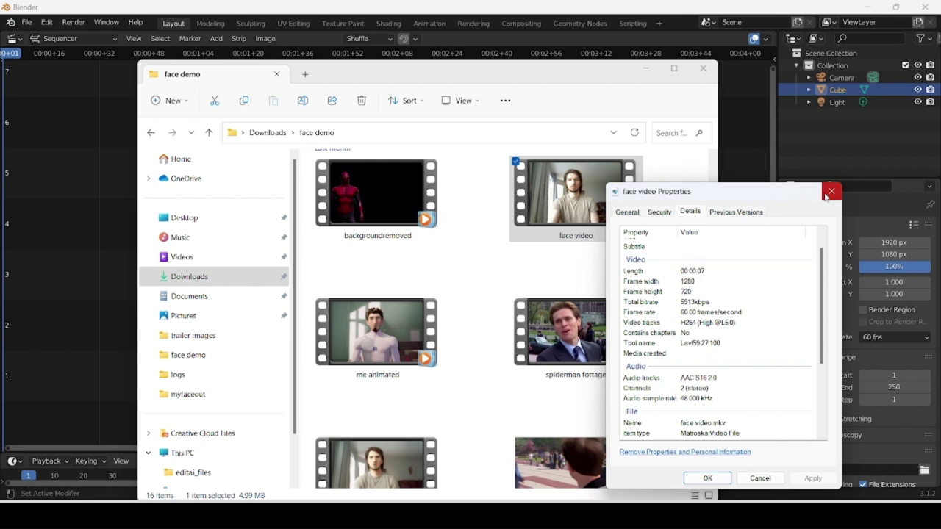
pyautogui.click(748, 148)
# Set the render resolution to 1280 × 720.
pyautogui.click(894, 243)
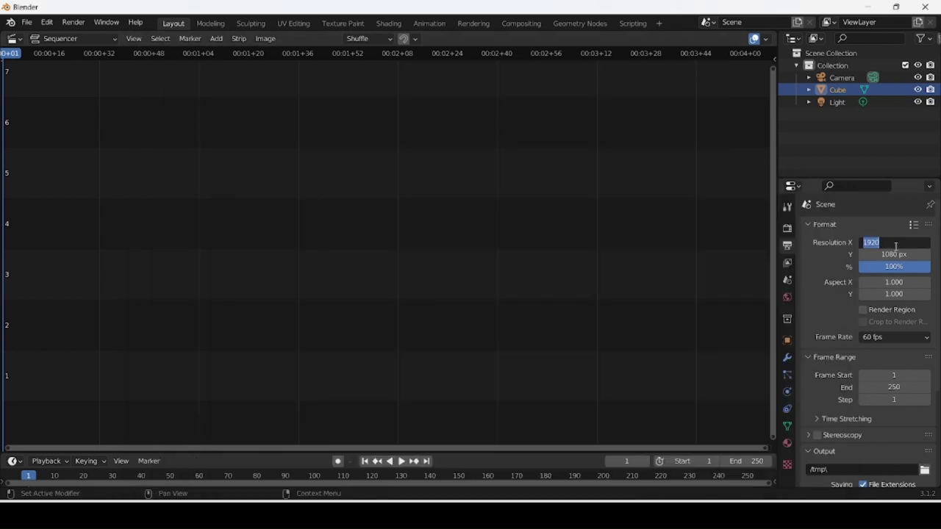
pyautogui.write('1280')
pyautogui.press('Return')
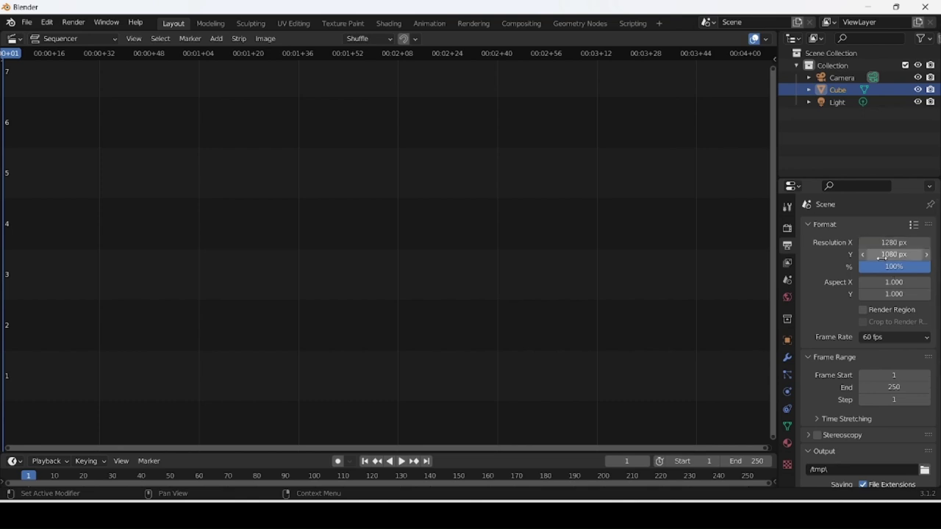
pyautogui.click(883, 255)
pyautogui.write('720')
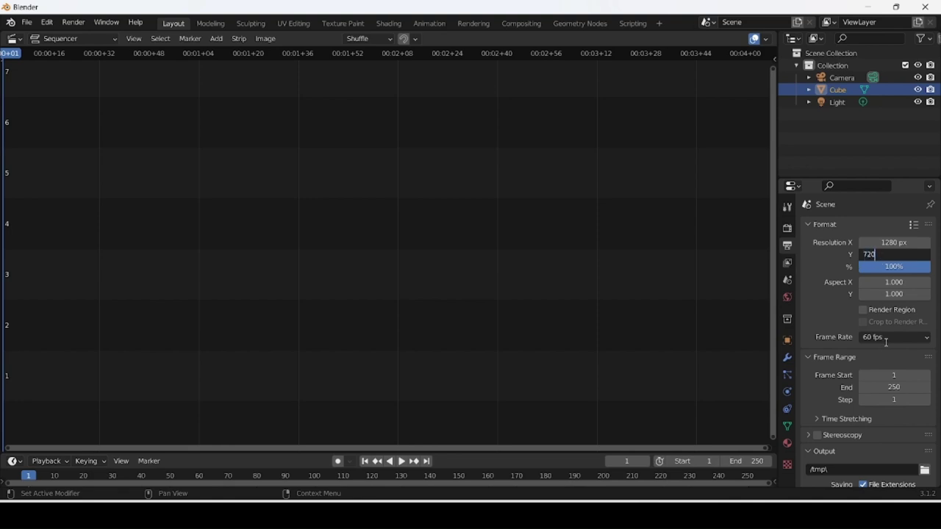
pyautogui.press('Return')
pyautogui.scroll(-3, 865, 357)
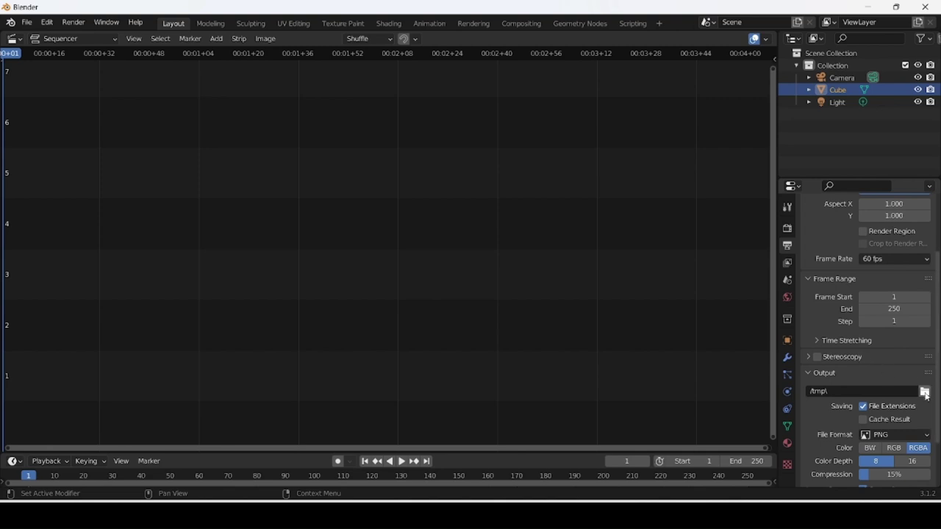
# Set the output path to a new finalanimation folder inside Downloads.
pyautogui.click(924, 391)
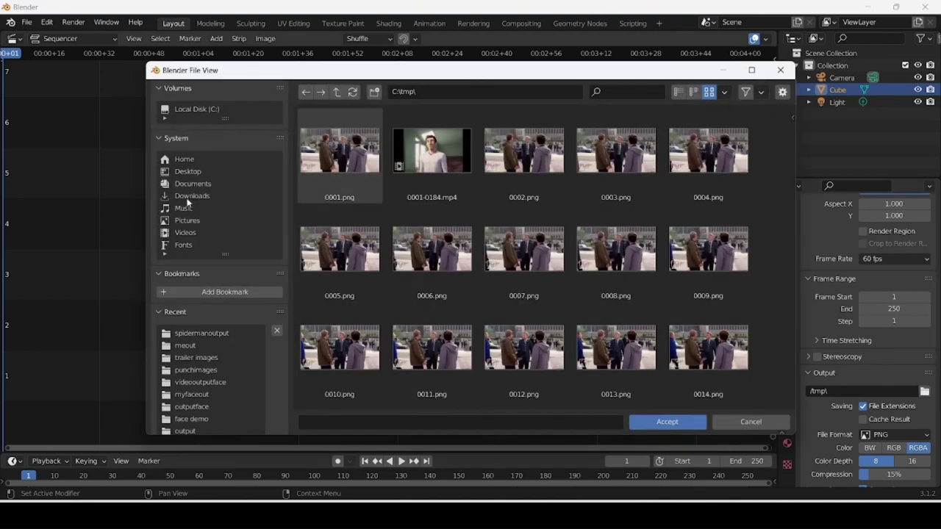
pyautogui.click(189, 197)
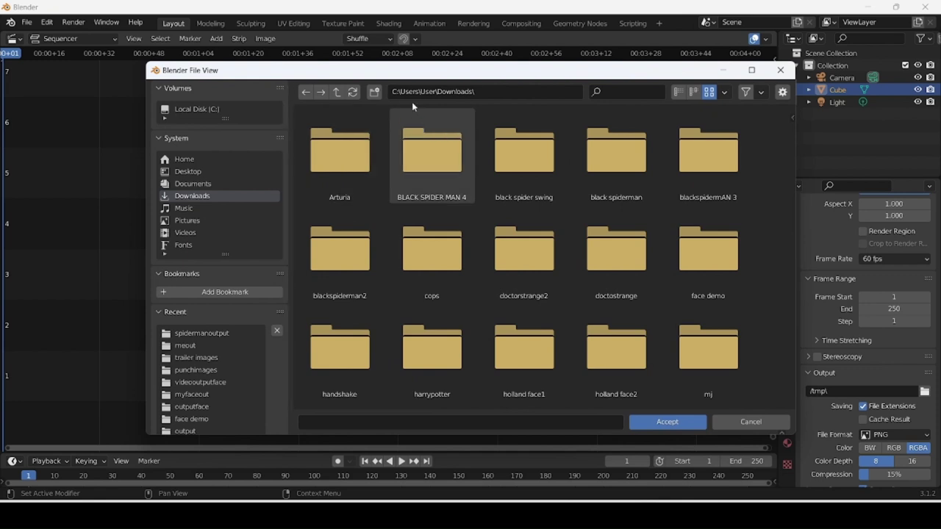
pyautogui.click(374, 93)
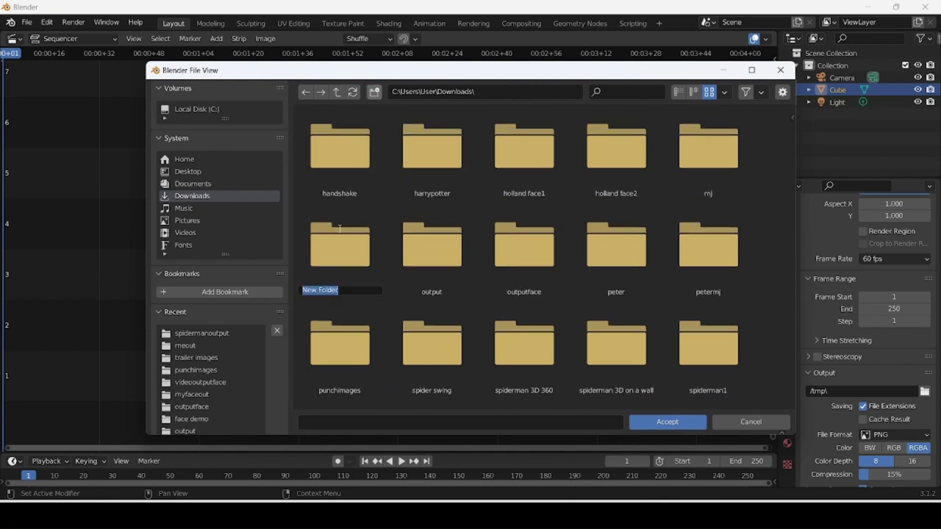
pyautogui.press('BackSpace')
pyautogui.write('finalanimation')
pyautogui.press('Return')
pyautogui.click(667, 421)
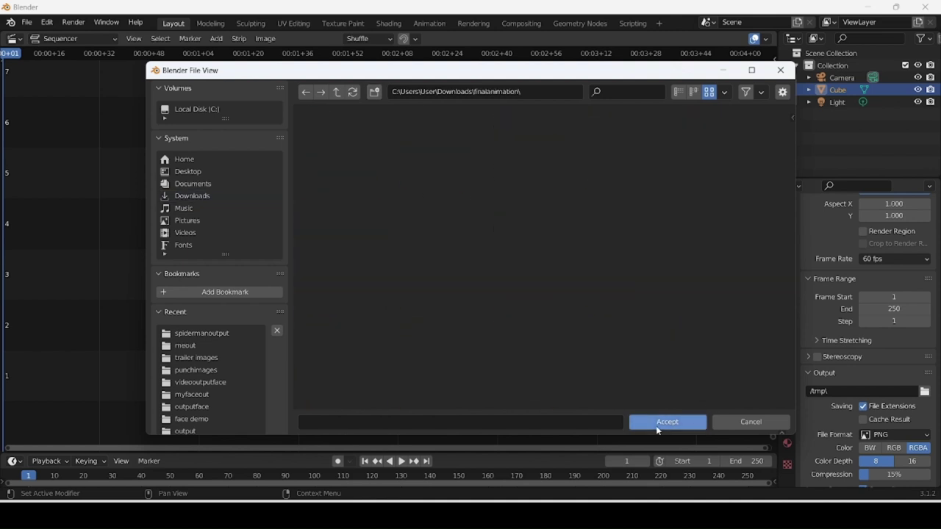
pyautogui.click(668, 421)
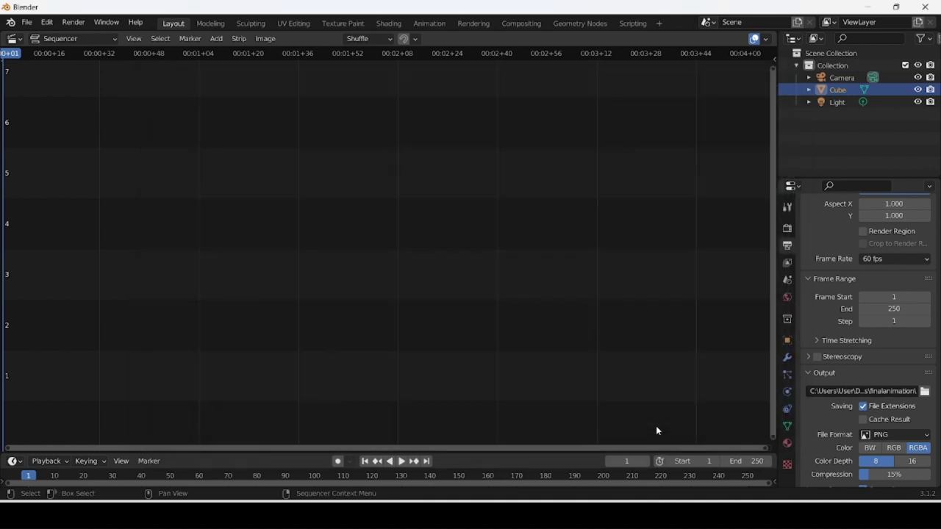
# Start adding an image strip and select all the Spider-Man frames in the meout folder.
pyautogui.click(216, 40)
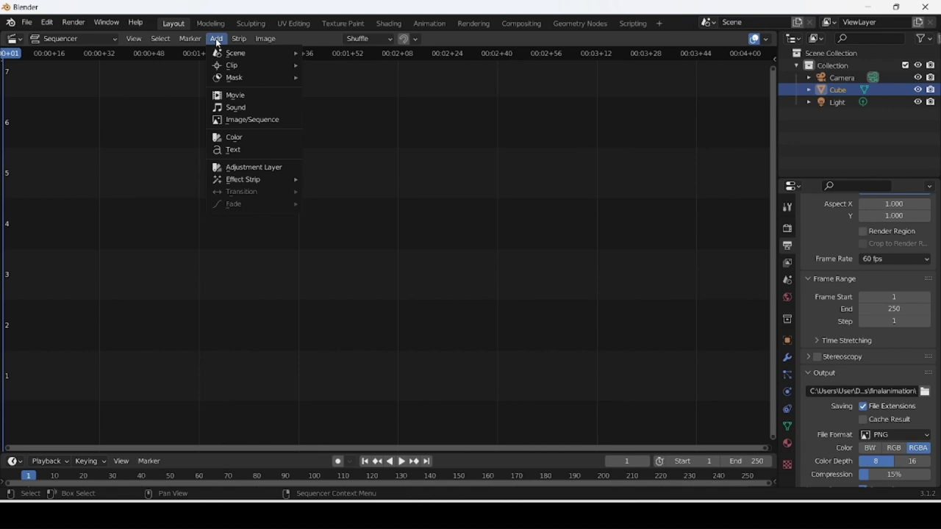
pyautogui.click(256, 119)
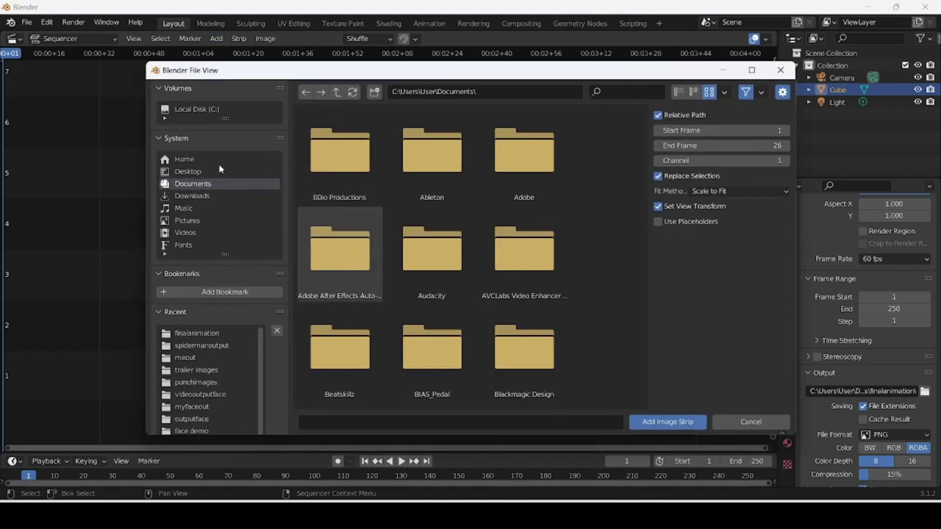
pyautogui.click(196, 370)
pyautogui.write('meout')
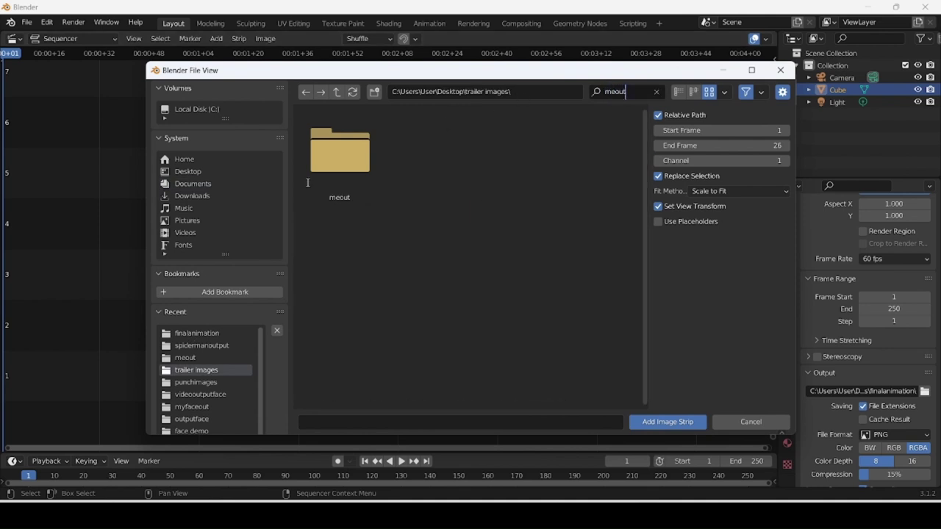
pyautogui.doubleClick(320, 169)
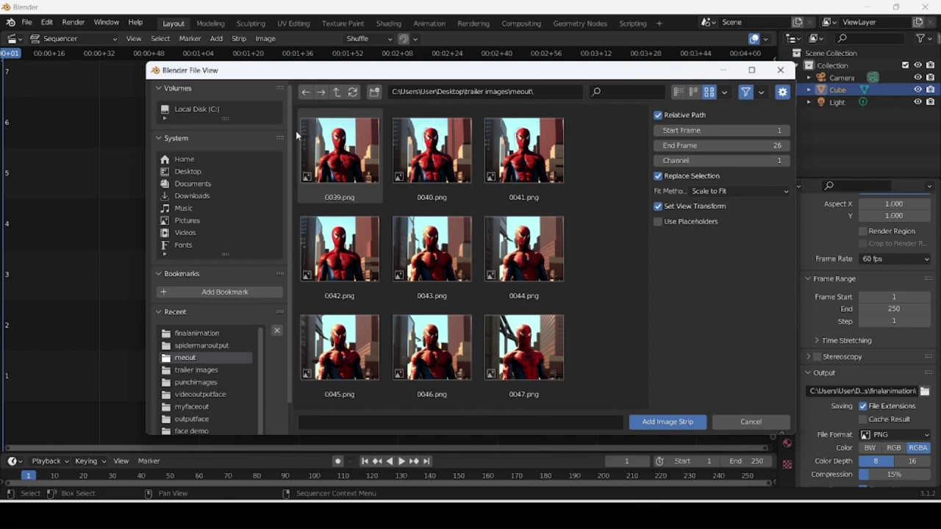
pyautogui.moveTo(297, 132); pyautogui.dragTo(529, 173)
pyautogui.press('a')
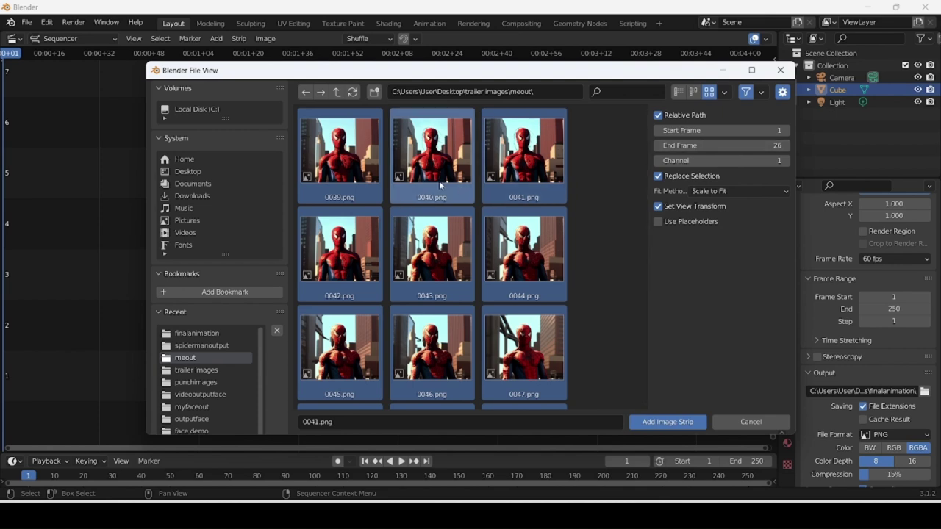
# Set Start Frame 39 and End Frame 268, then add the image strip.
pyautogui.click(688, 131)
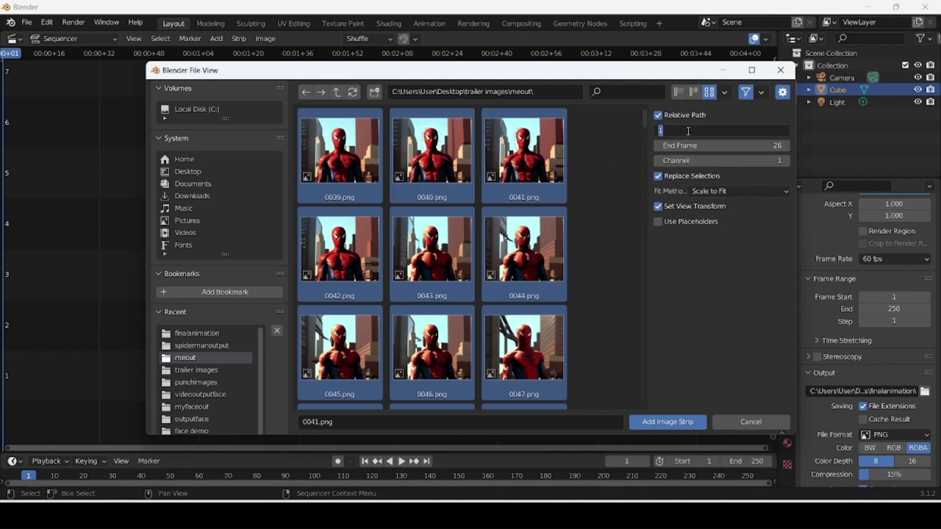
pyautogui.write('39')
pyautogui.press('Return')
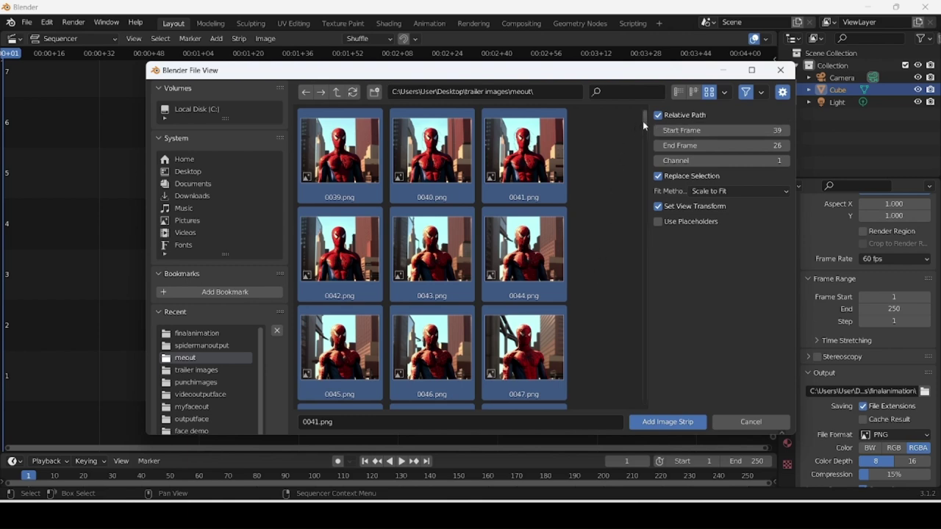
pyautogui.moveTo(642, 121); pyautogui.dragTo(644, 400)
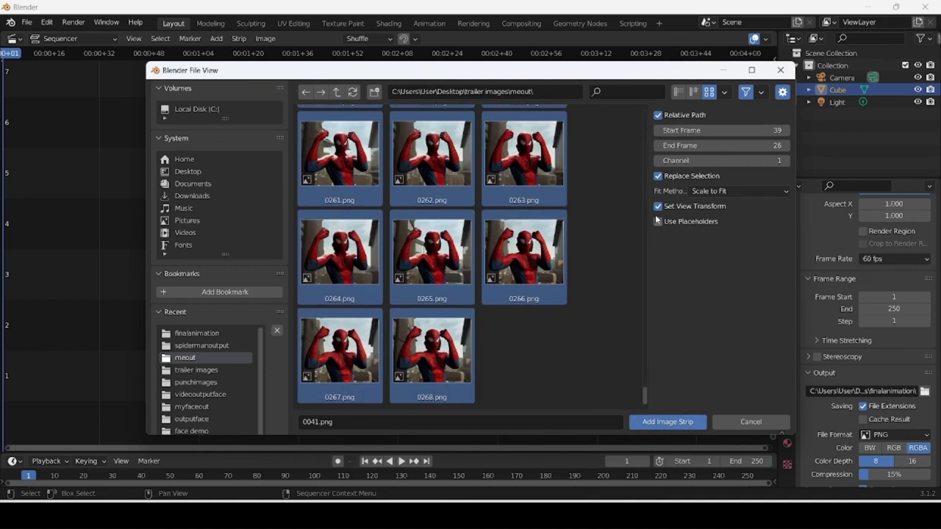
pyautogui.click(688, 145)
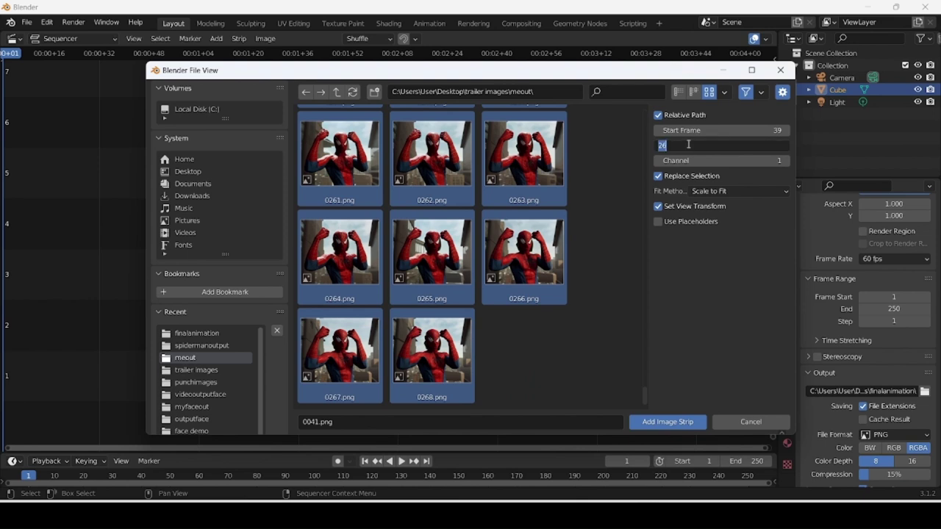
pyautogui.click(688, 145)
pyautogui.write('8')
pyautogui.click(673, 424)
pyautogui.click(673, 423)
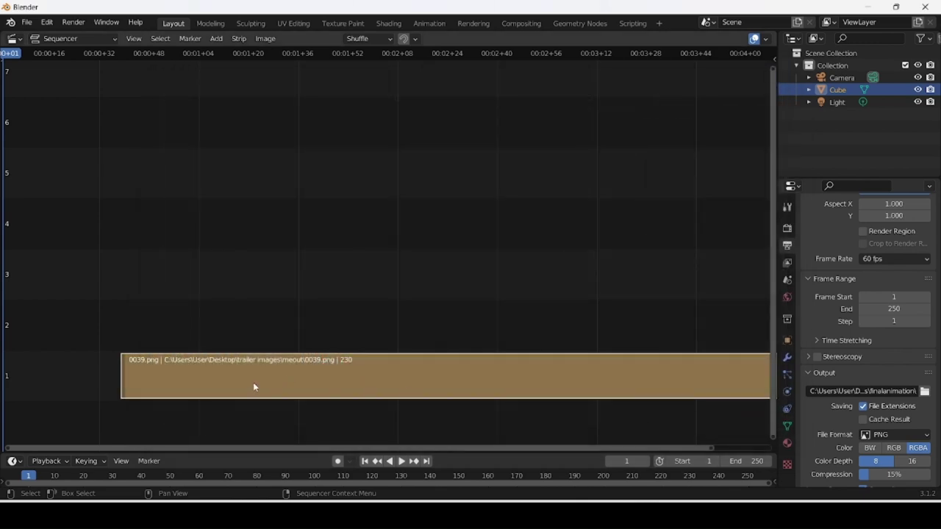
# Slide the image strip to the timeline start and scrub the playhead to its end.
pyautogui.moveTo(285, 369); pyautogui.dragTo(168, 362)
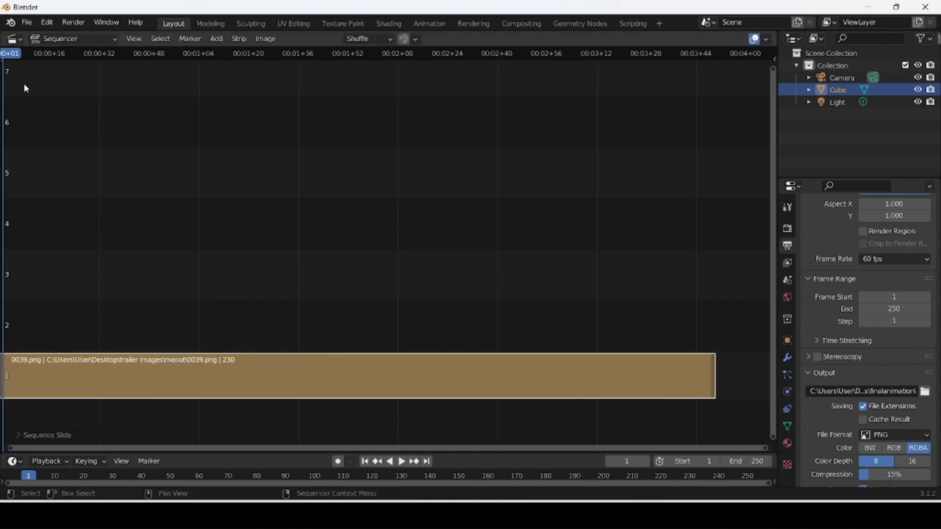
pyautogui.moveTo(12, 63); pyautogui.dragTo(4, 62)
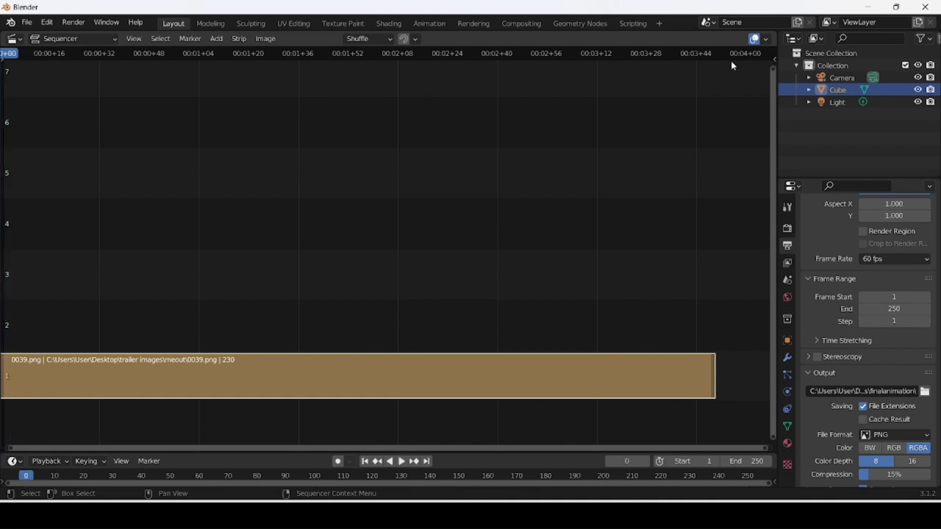
pyautogui.scroll(4, 825, 270)
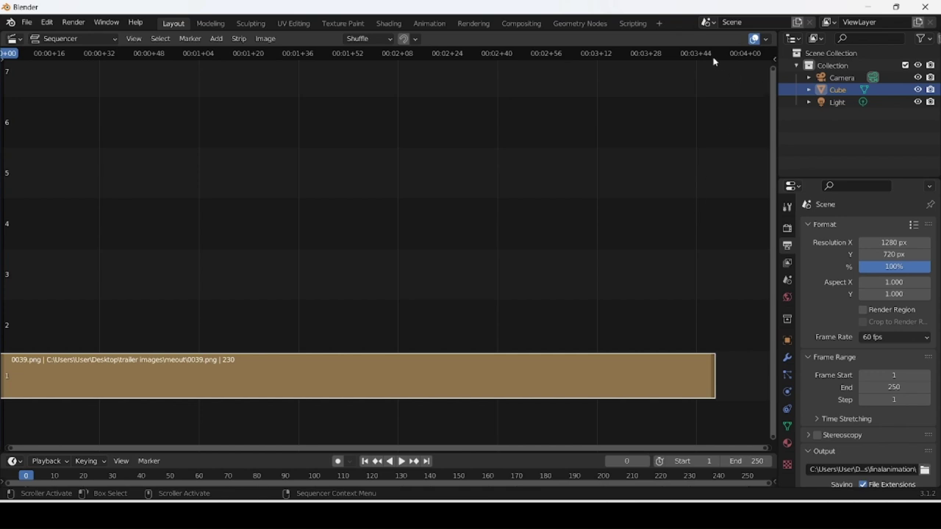
pyautogui.moveTo(713, 62); pyautogui.dragTo(717, 66)
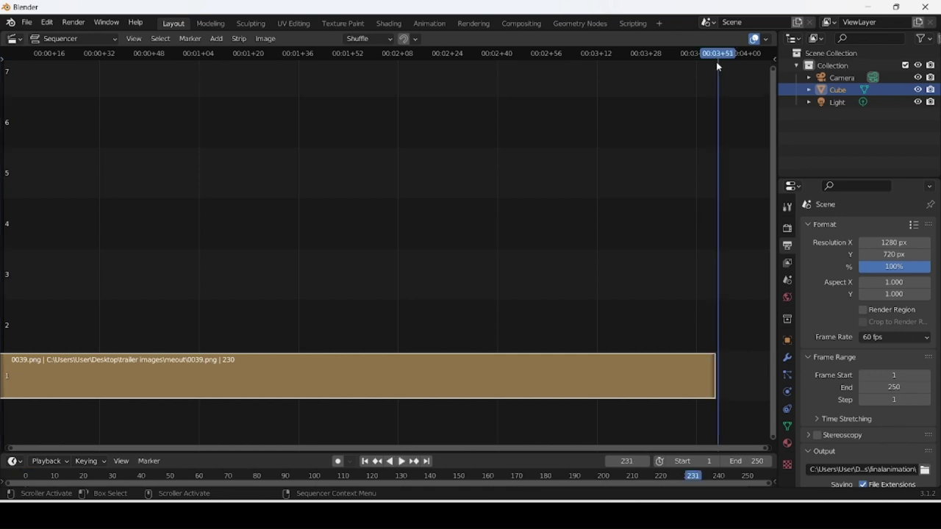
pyautogui.press('b')
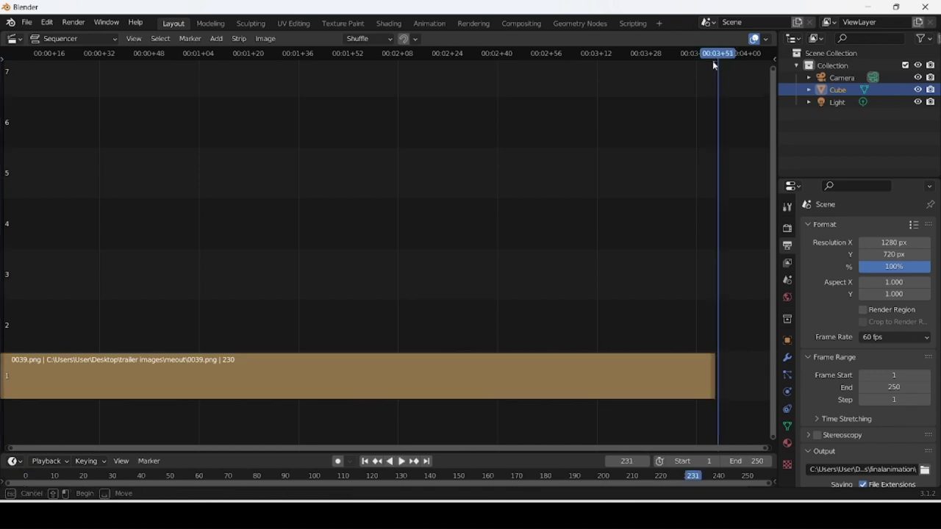
pyautogui.press('Escape')
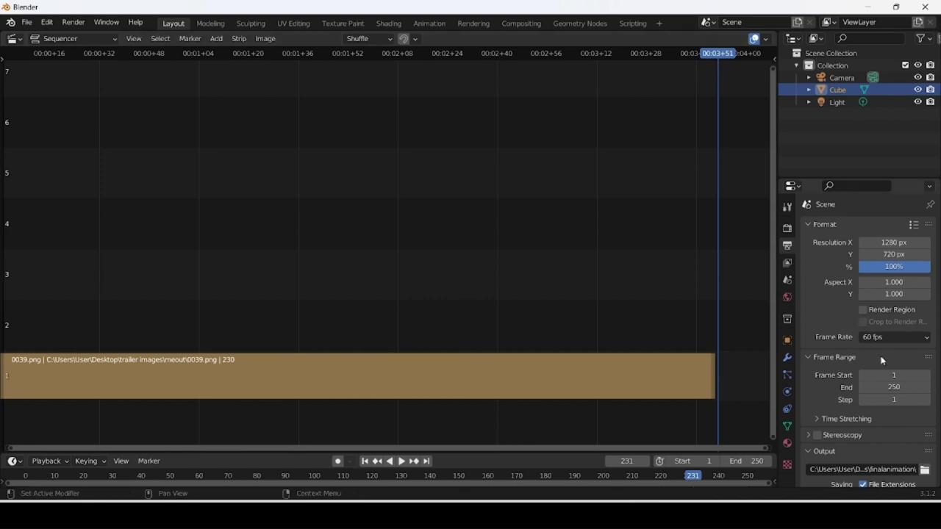
# Set the scene's Frame Range End to 230.
pyautogui.click(892, 388)
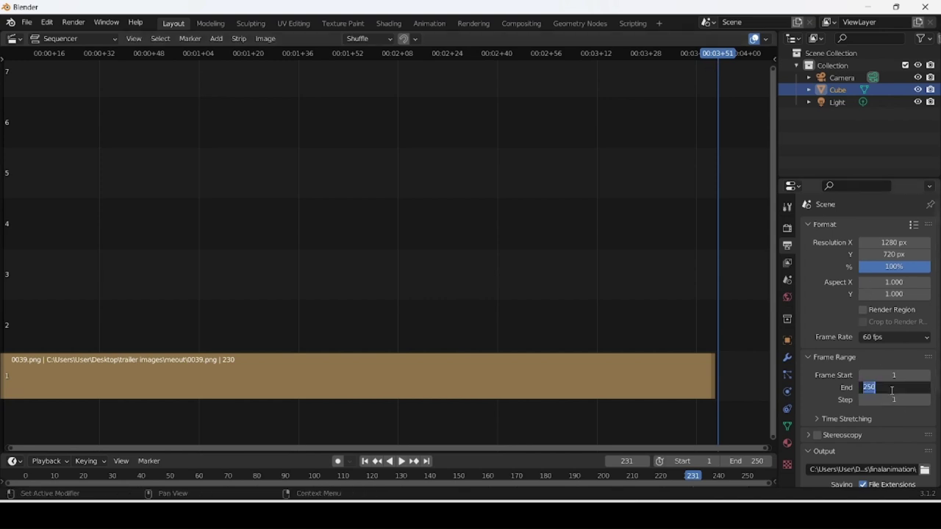
pyautogui.write('230')
pyautogui.press('Return')
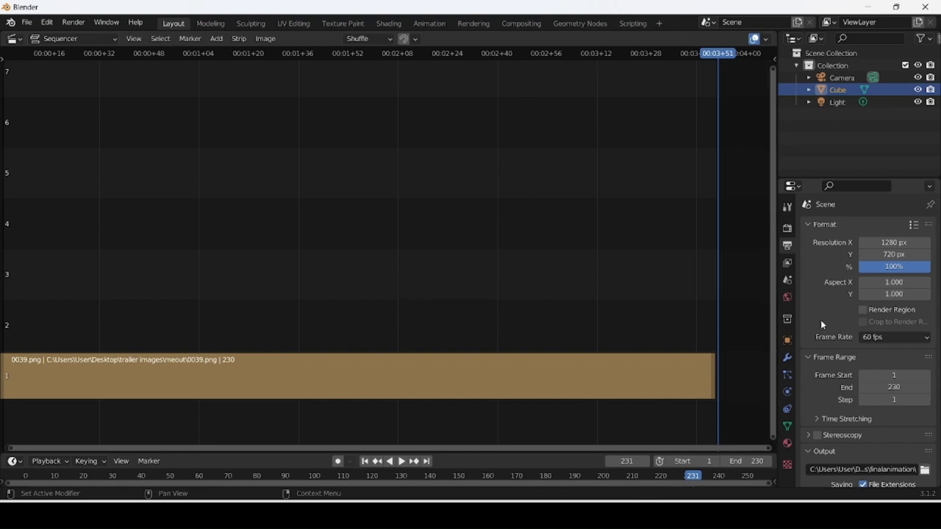
pyautogui.scroll(-5, 827, 416)
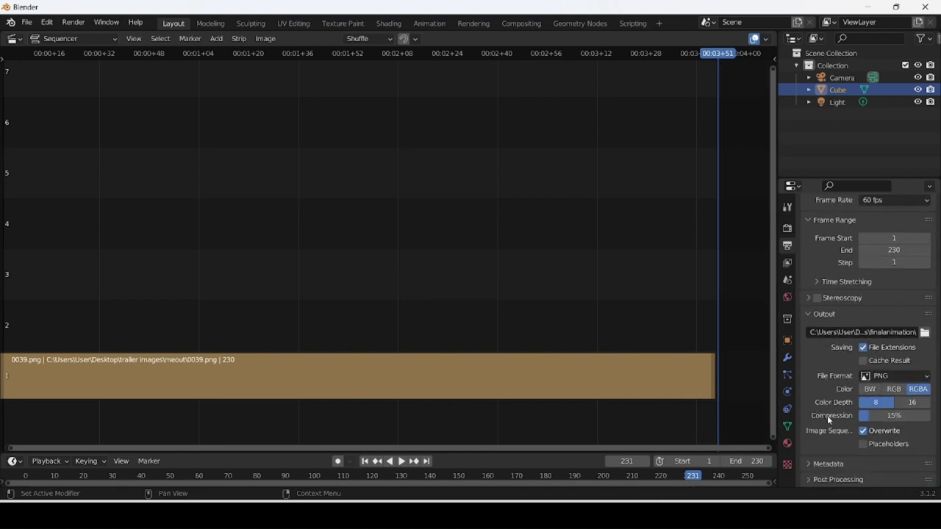
pyautogui.click(888, 376)
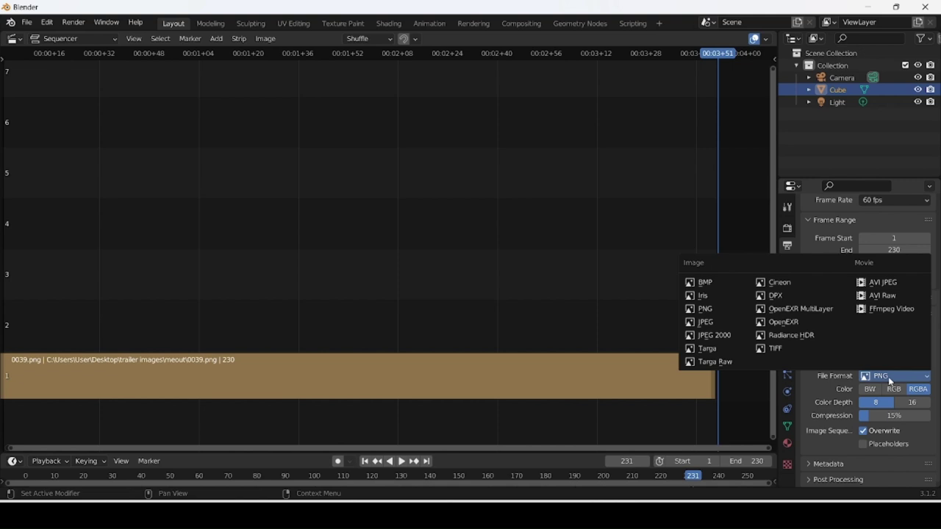
# Set the output to FFmpeg Video with an MPEG-4 container and High Quality output.
pyautogui.click(887, 309)
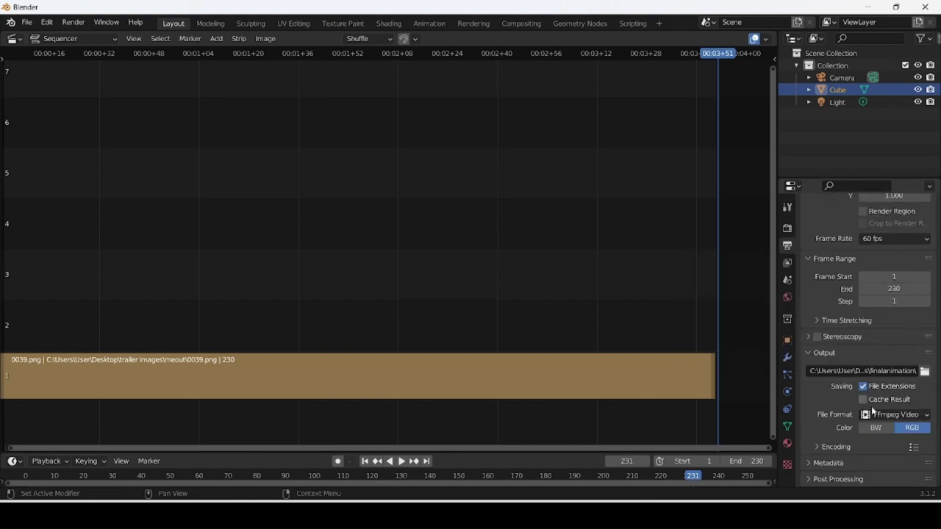
pyautogui.click(820, 447)
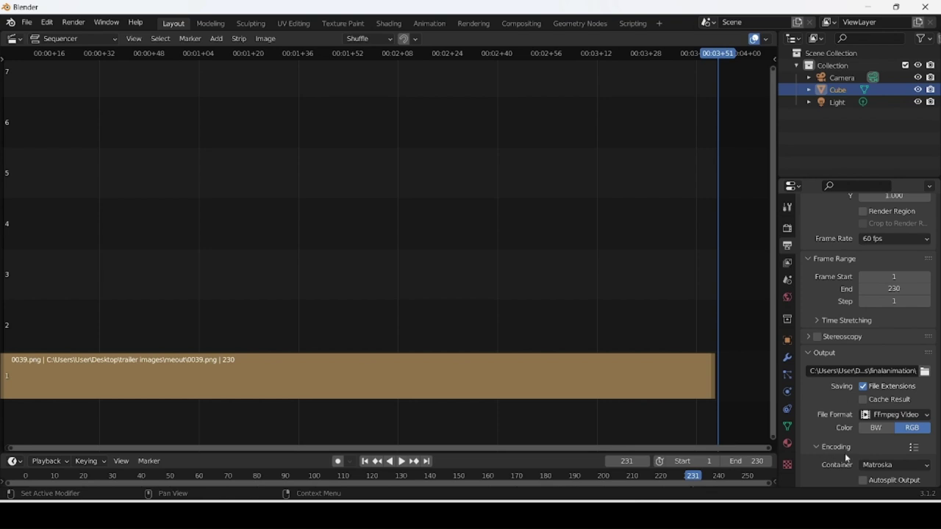
pyautogui.click(868, 466)
pyautogui.click(872, 425)
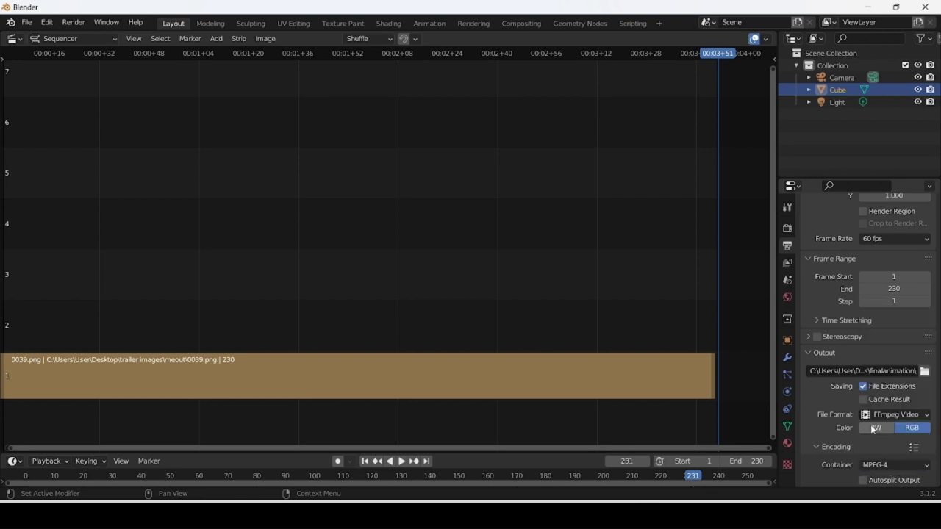
pyautogui.scroll(-5, 809, 446)
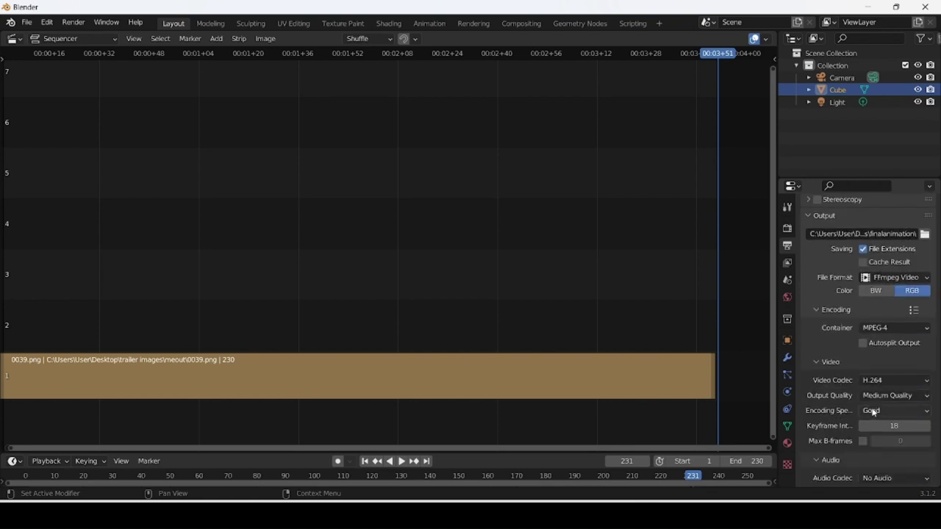
pyautogui.click(886, 396)
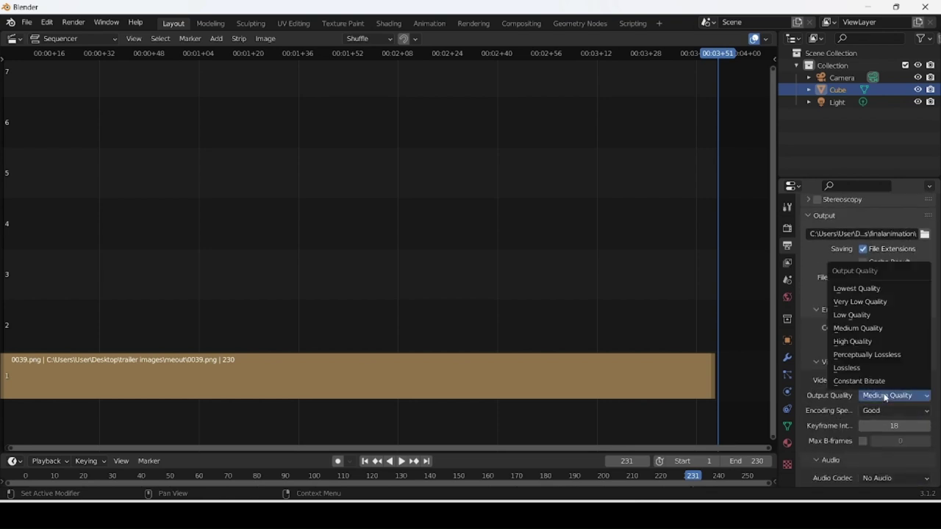
pyautogui.click(864, 342)
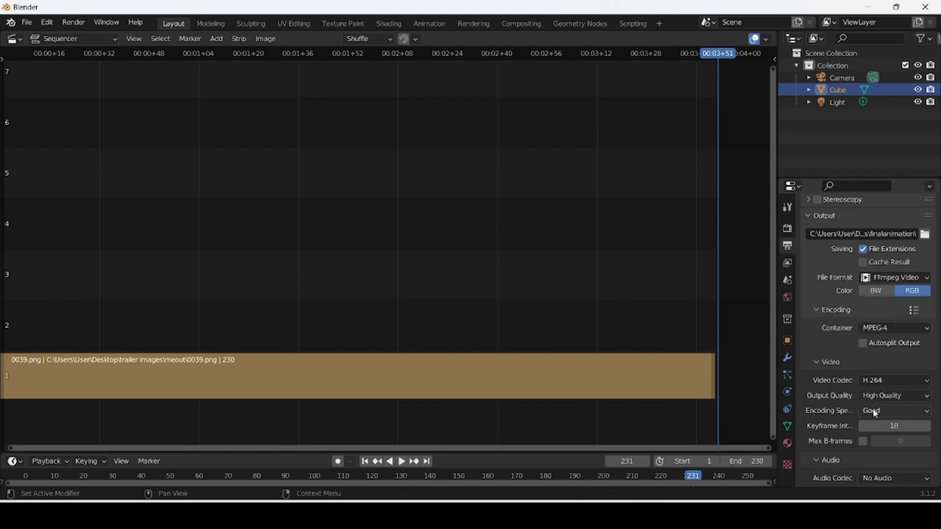
pyautogui.scroll(-1, 830, 370)
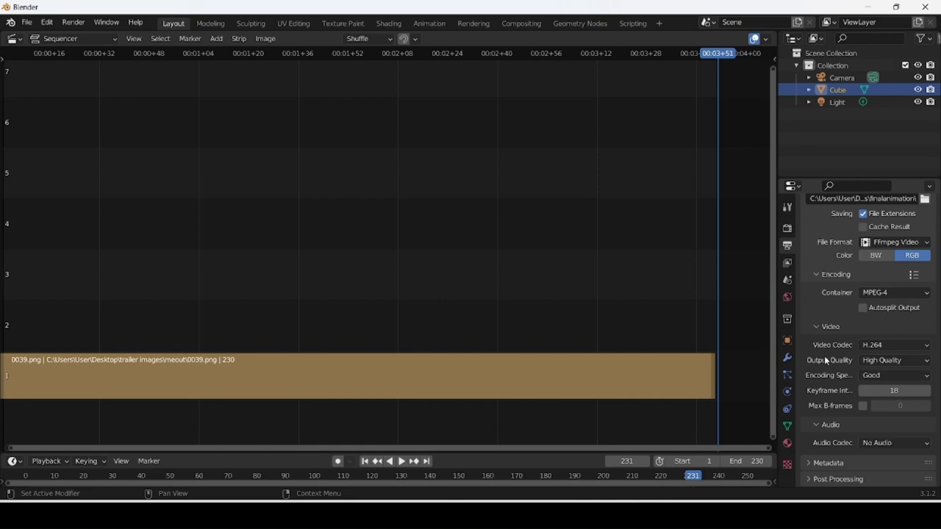
pyautogui.scroll(8, 824, 359)
# Render the animation, then bring the meout File Explorer window to the front.
pyautogui.click(72, 25)
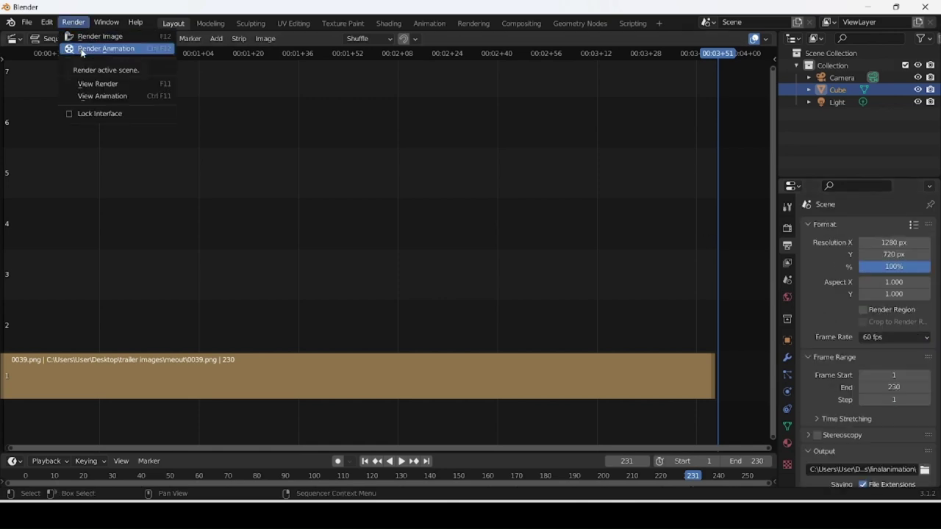
pyautogui.click(82, 50)
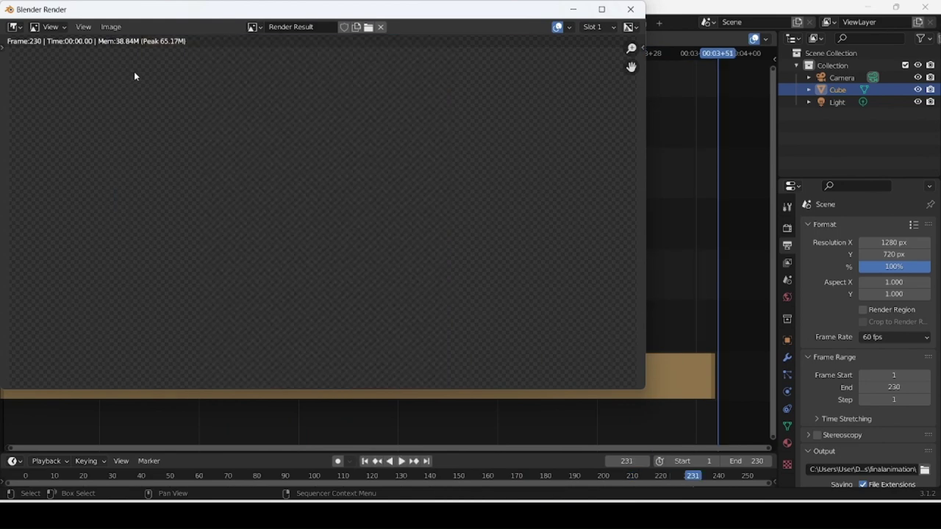
pyautogui.click(566, 514)
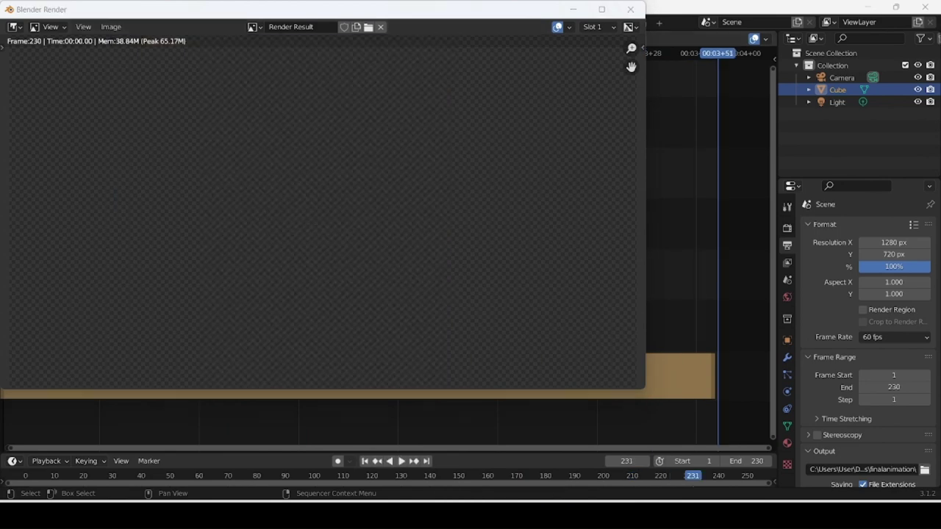
pyautogui.click(576, 479)
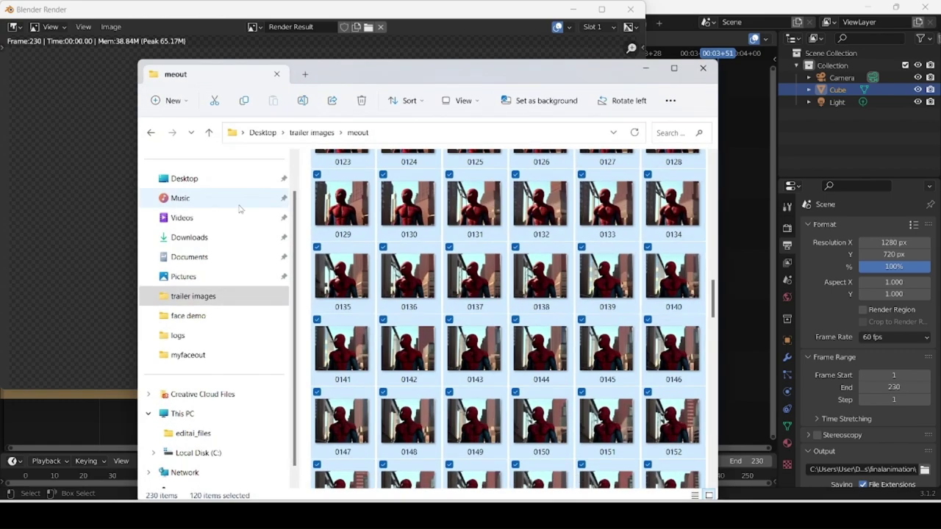
# Play the 0001-0230 MP4 from Downloads > finalanimation.
pyautogui.click(204, 235)
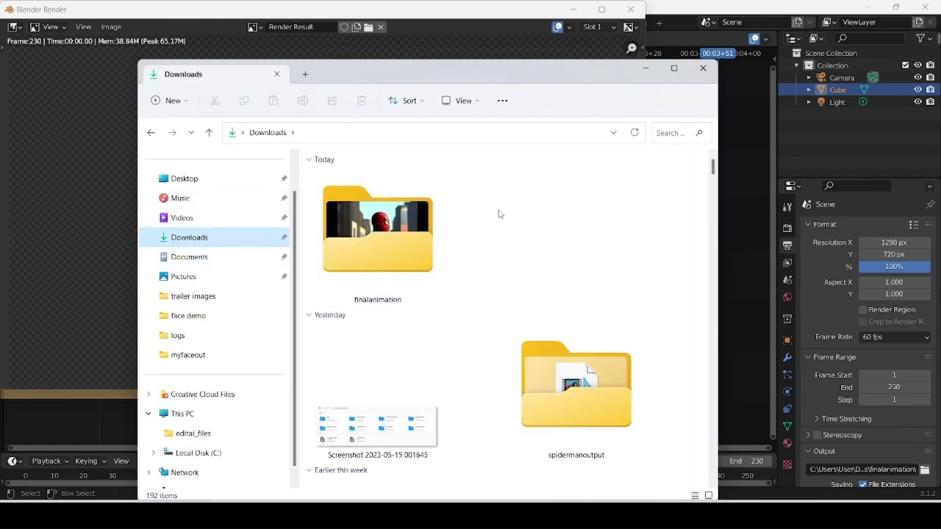
pyautogui.doubleClick(412, 221)
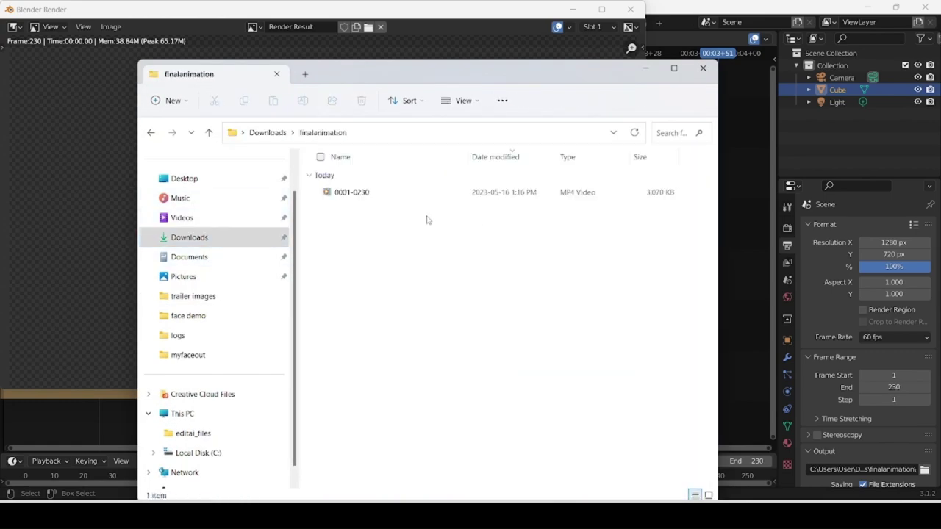
pyautogui.doubleClick(353, 192)
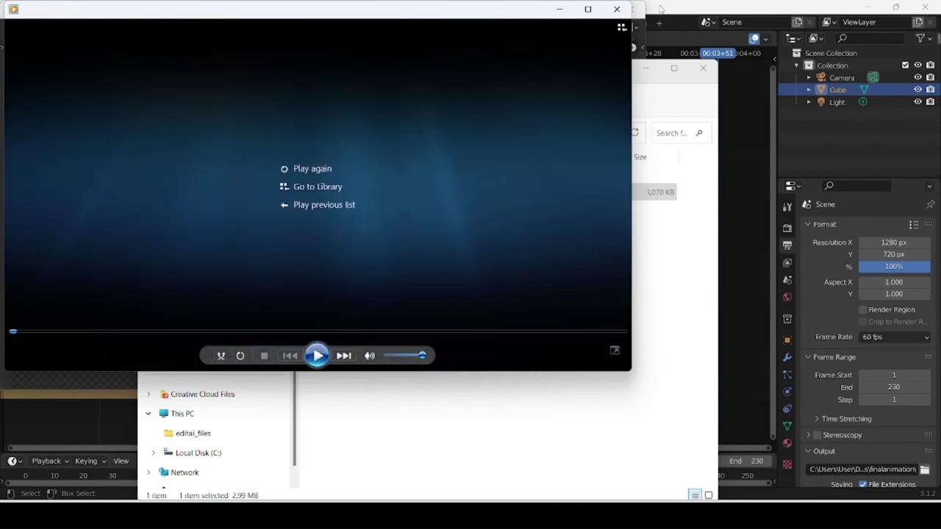
# Replay the Spider-Man clip, pause and resume it once, then minimize the player.
pyautogui.click(317, 356)
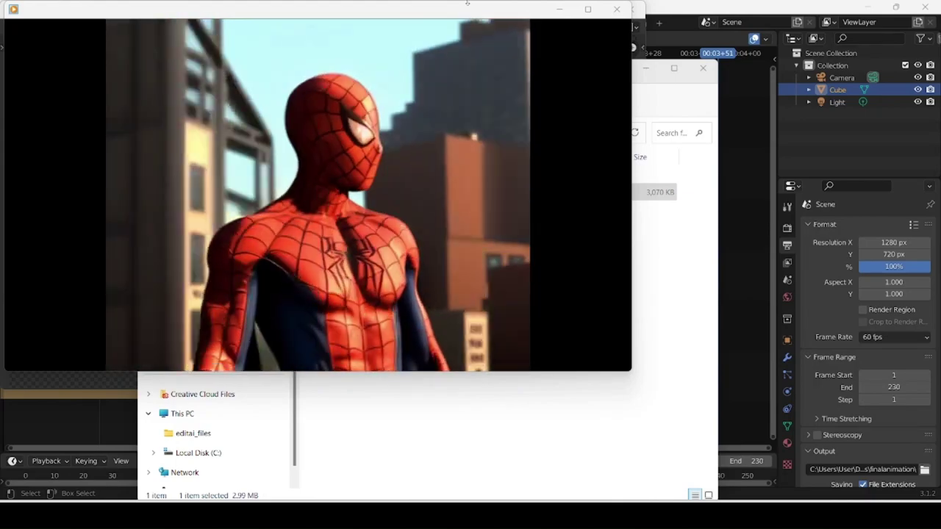
pyautogui.moveTo(451, 31)
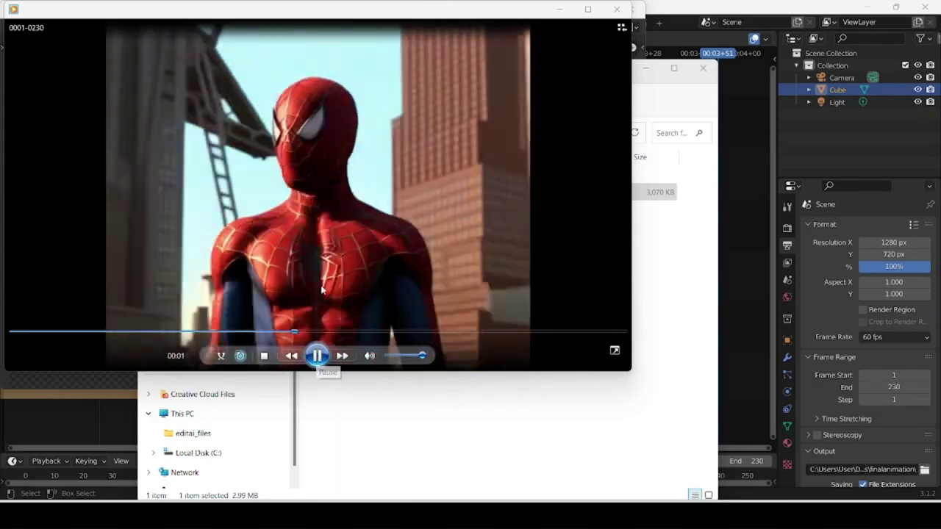
pyautogui.click(317, 355)
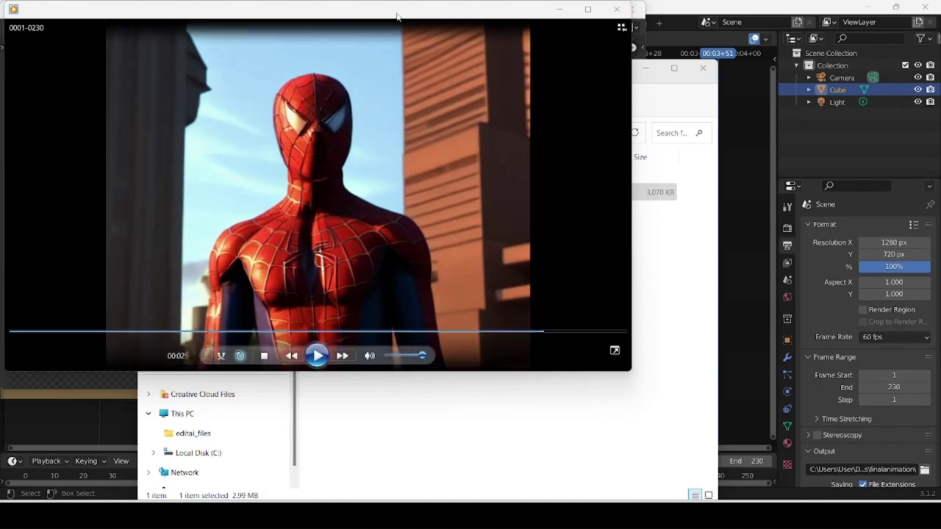
pyautogui.click(316, 356)
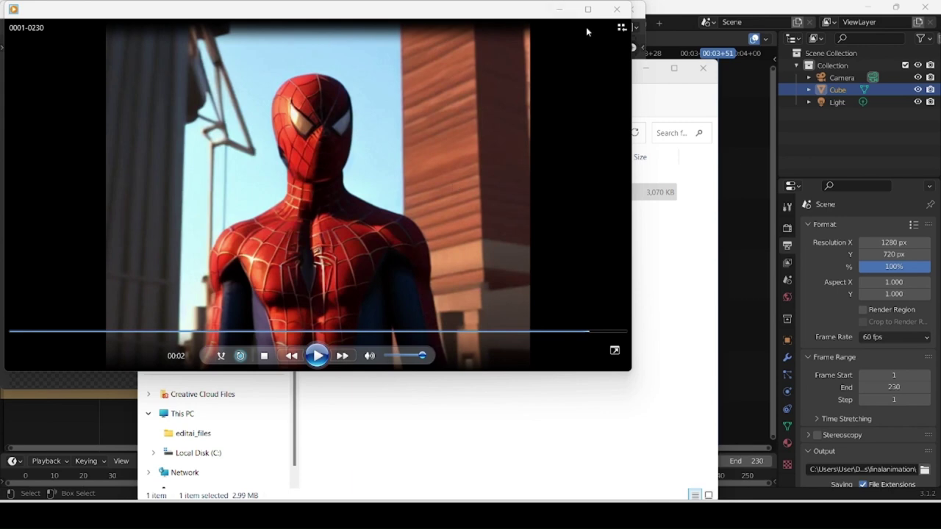
pyautogui.click(561, 9)
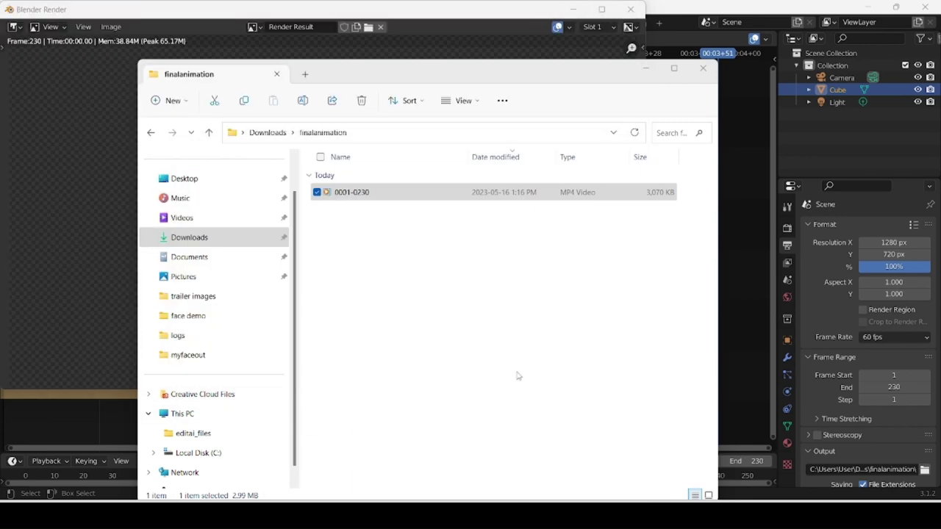
# In a new Edge tab, search 'runway' and go to the AI Magic Tools – Runway page.
pyautogui.hotkey('alt', 'Tab')
pyautogui.click(446, 37)
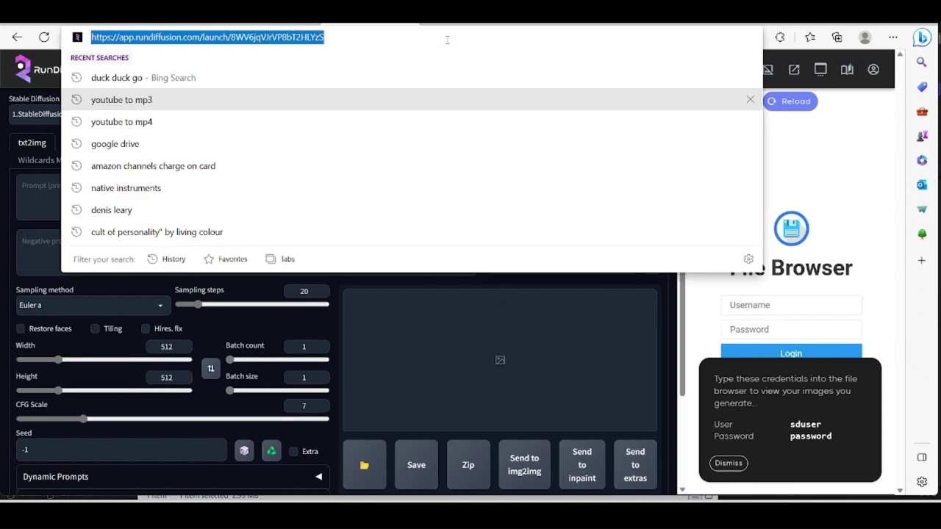
pyautogui.write('t')
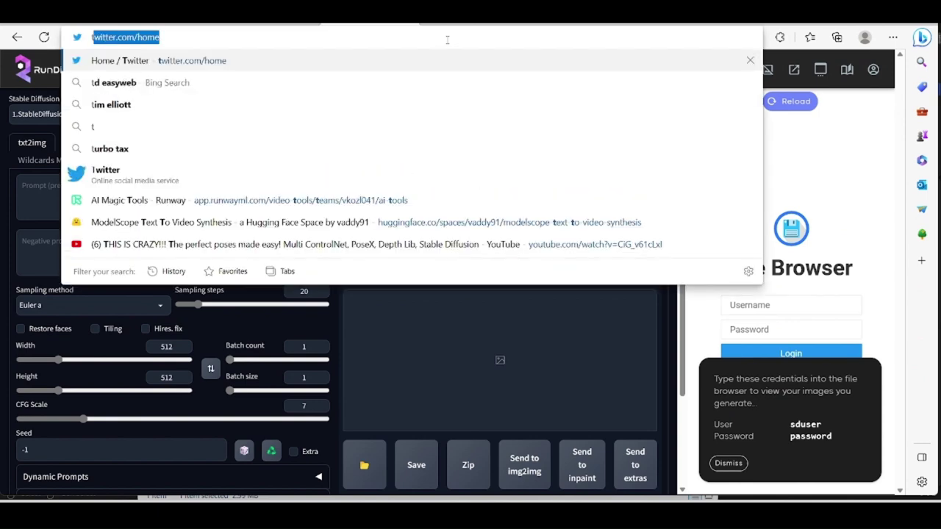
pyautogui.hotkey('ctrl', 't')
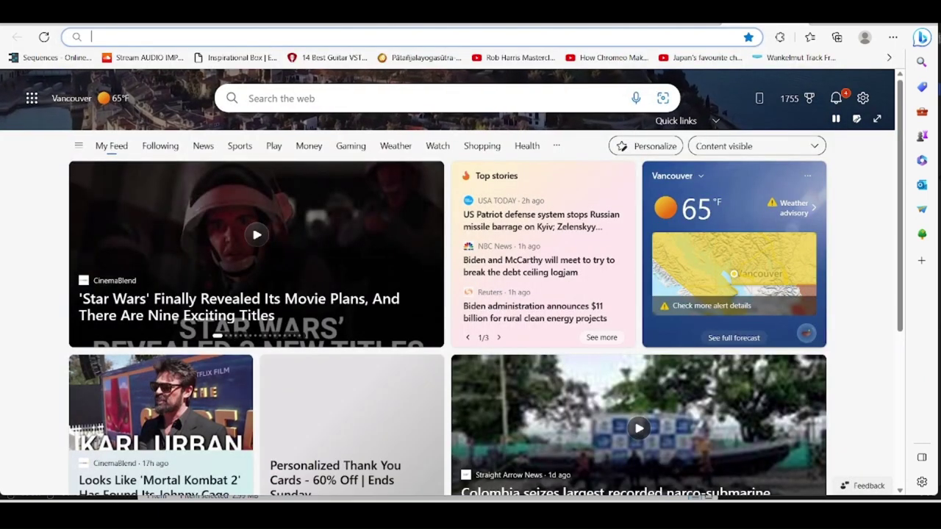
pyautogui.write('ru')
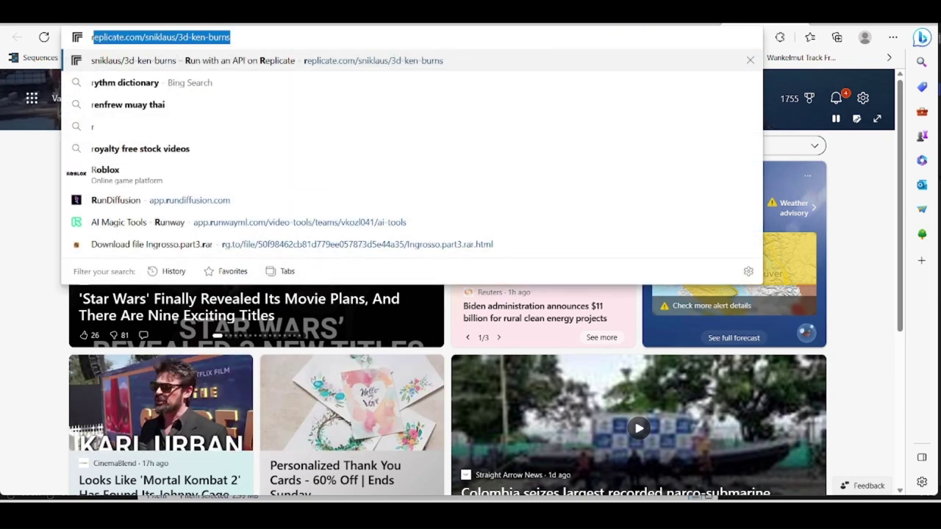
pyautogui.write('nwa')
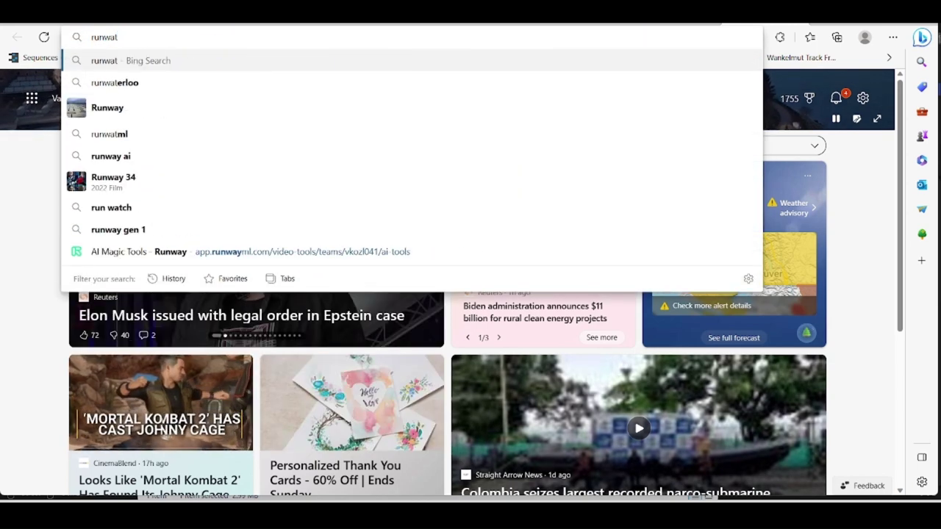
pyautogui.write('y')
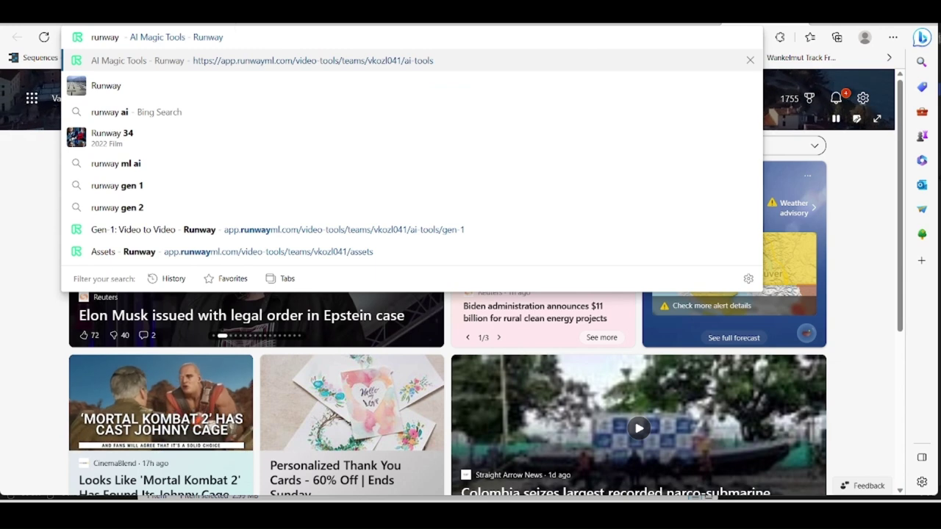
pyautogui.click(236, 61)
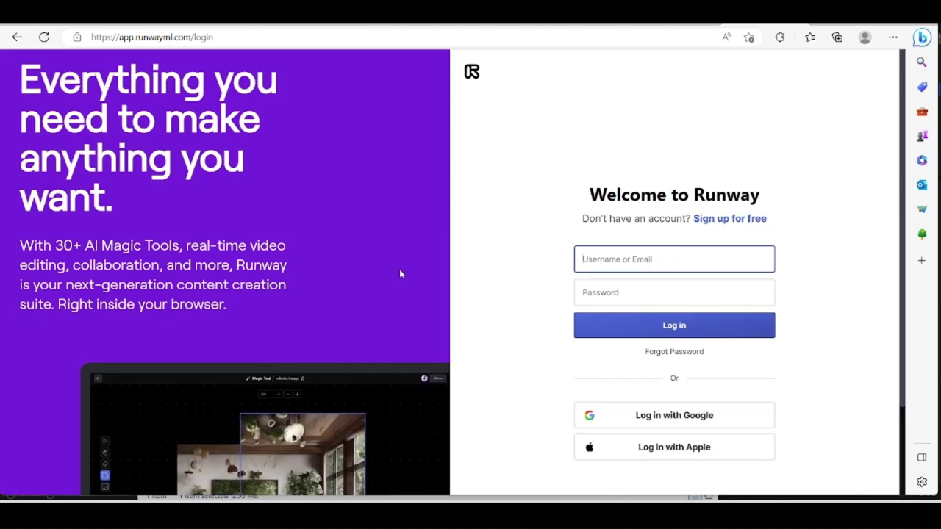
# Log in to Runway with Google and continue on the free plan to the AI Magic Tools.
pyautogui.click(652, 416)
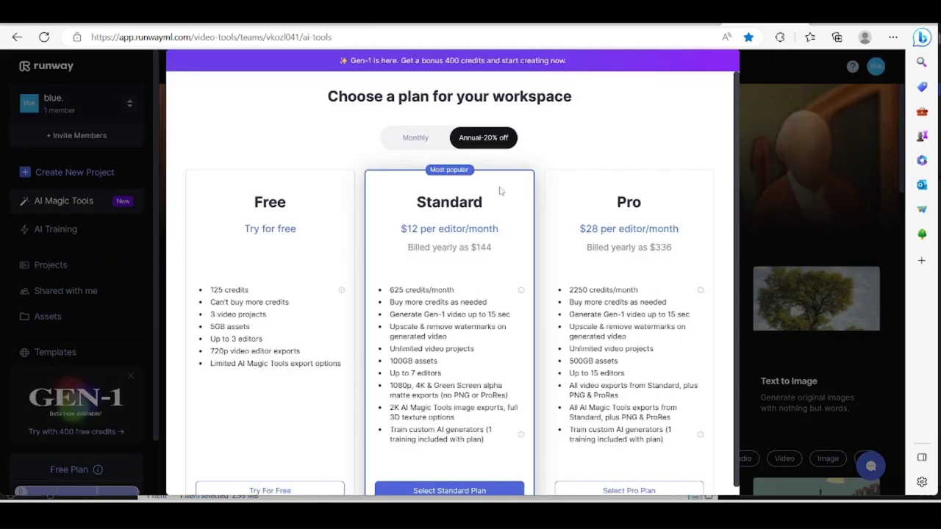
pyautogui.scroll(-1, 573, 189)
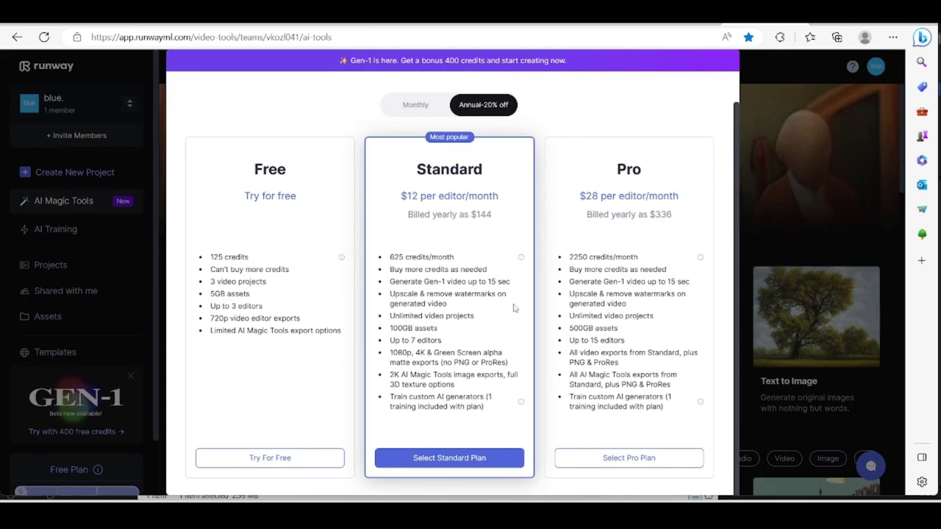
pyautogui.click(286, 461)
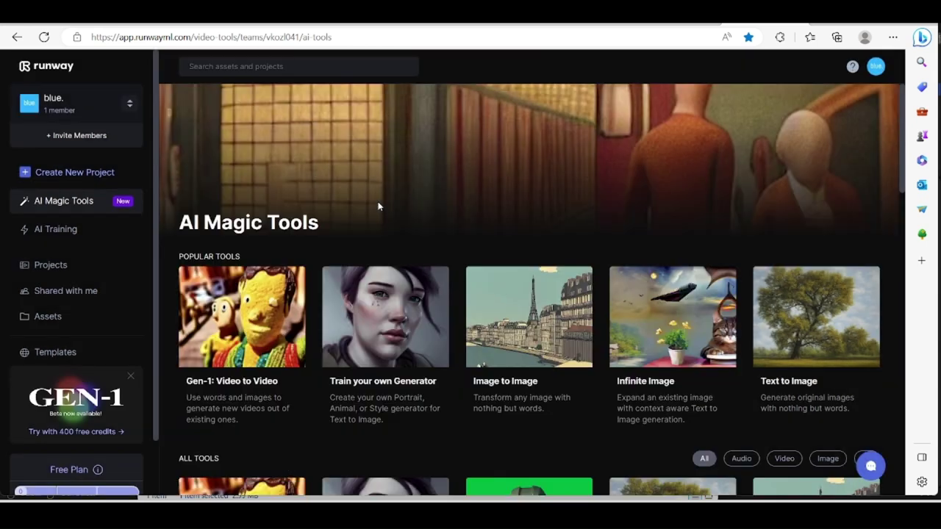
pyautogui.scroll(-2, 275, 179)
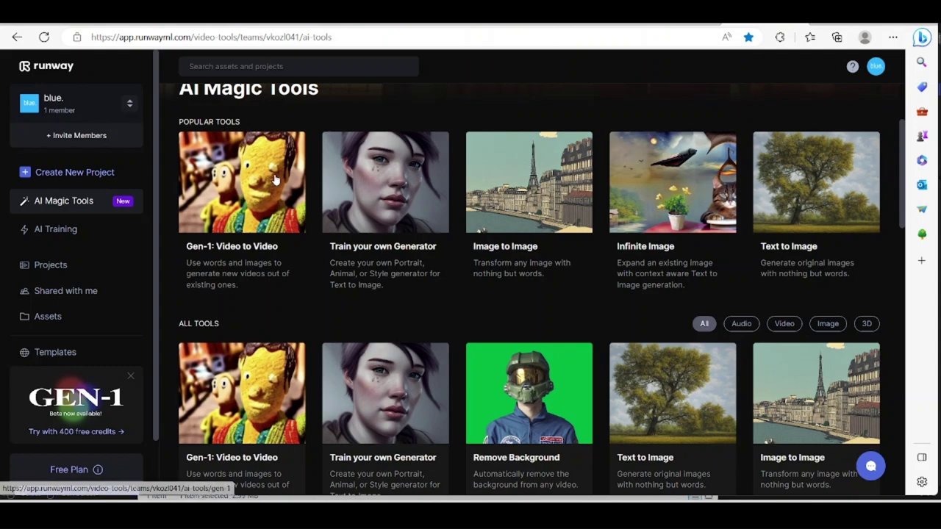
pyautogui.scroll(-3, 275, 179)
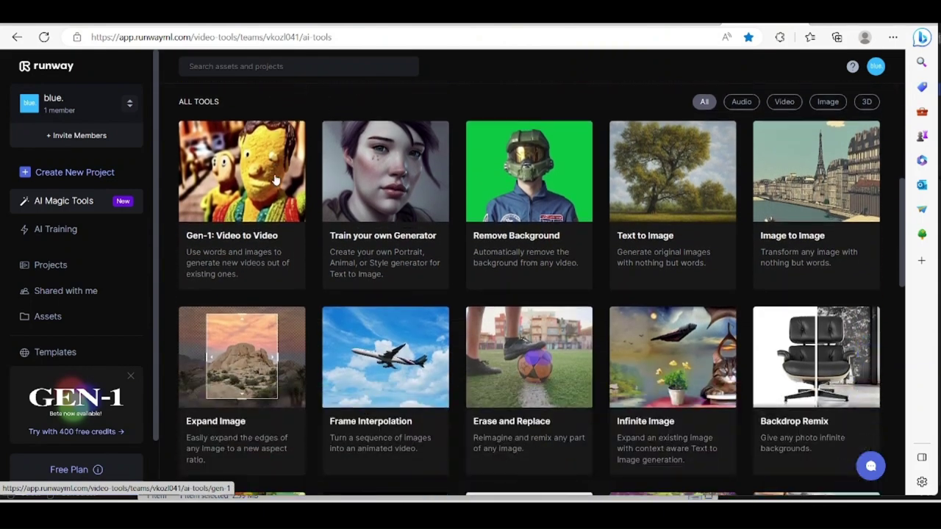
# Try the locked Remove Background tool, view monthly plan prices, then close the pricing overlay.
pyautogui.click(481, 159)
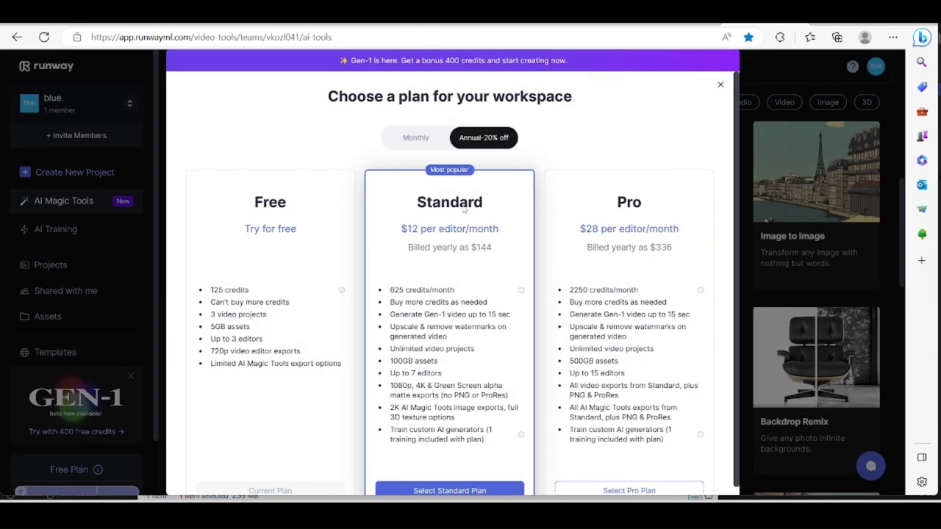
pyautogui.scroll(-1, 426, 270)
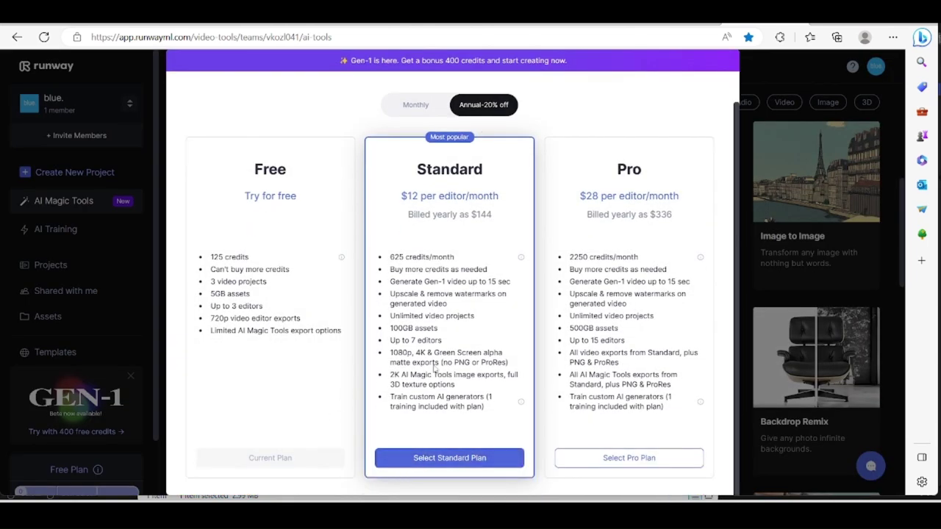
pyautogui.click(416, 106)
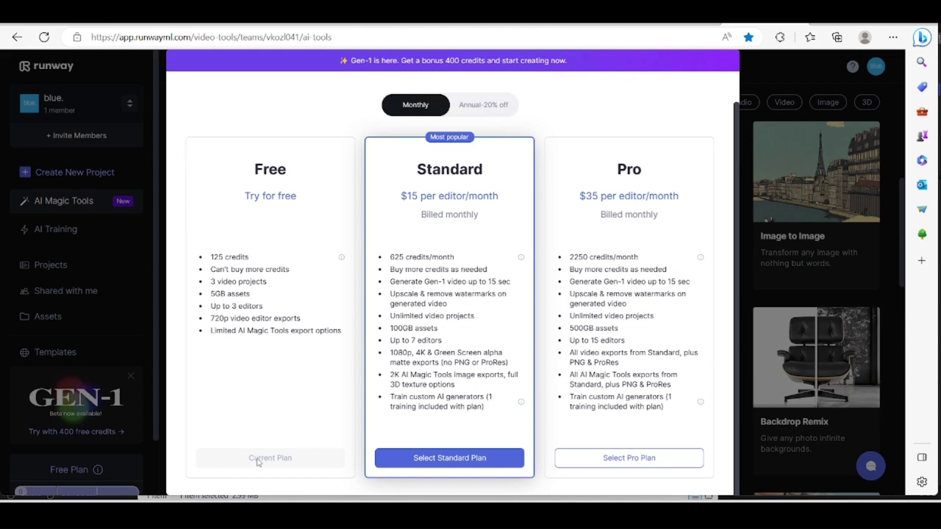
pyautogui.click(752, 75)
pyautogui.scroll(-6, 578, 250)
pyautogui.scroll(2, 577, 250)
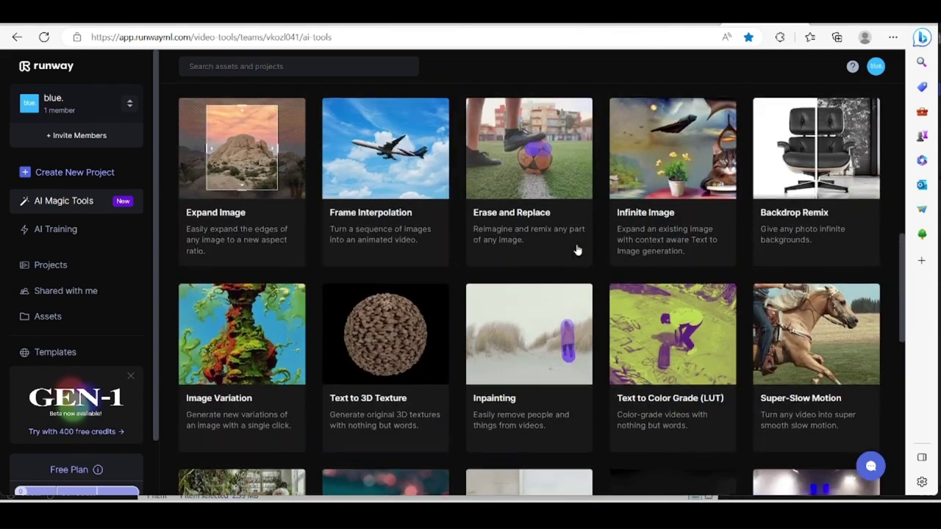
pyautogui.scroll(4, 577, 250)
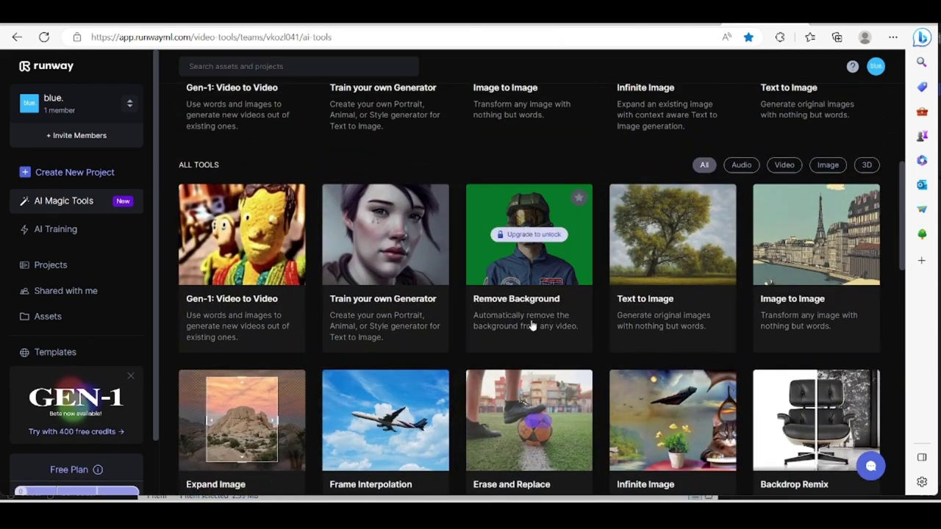
pyautogui.scroll(-1, 532, 325)
pyautogui.scroll(1, 478, 221)
pyautogui.click(421, 37)
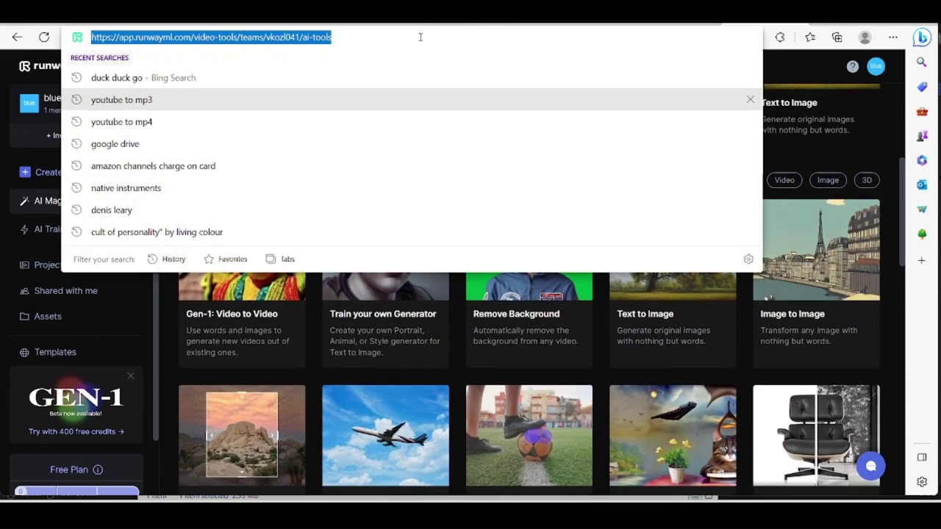
pyautogui.hotkey('ctrl', 't')
pyautogui.write('veed')
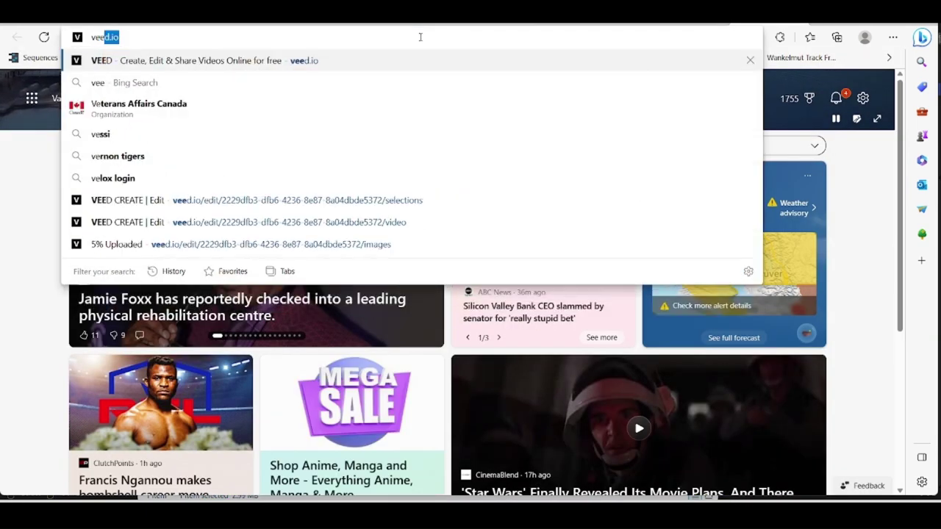
pyautogui.click(242, 66)
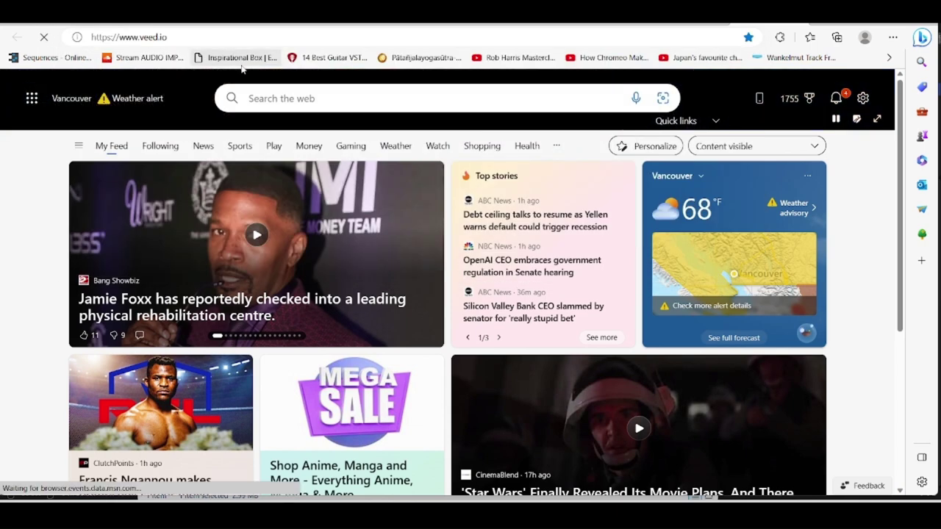